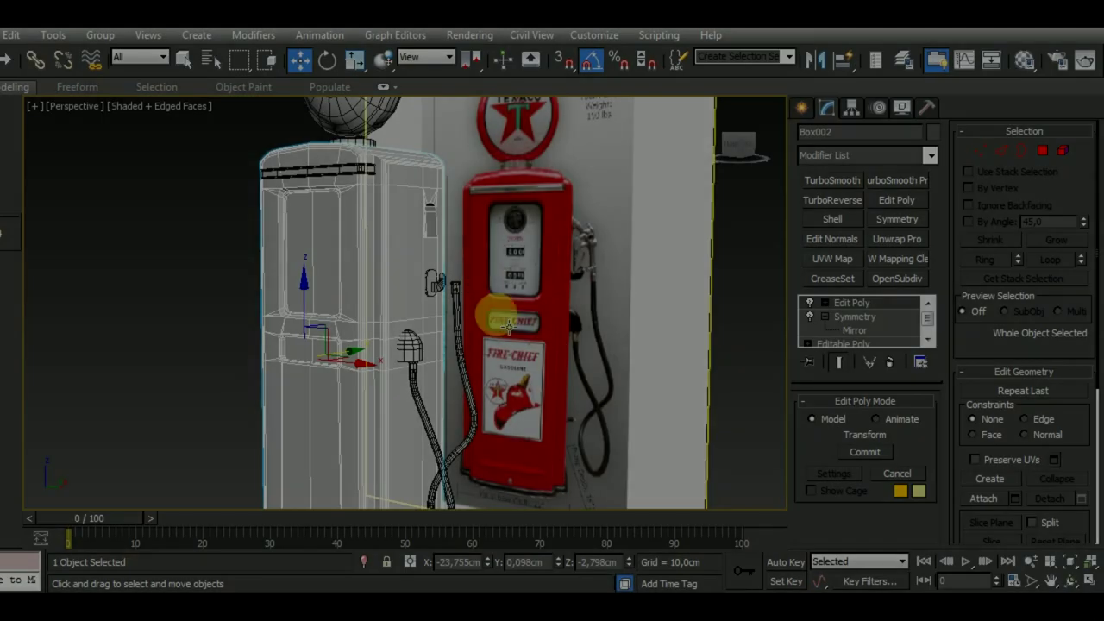
# Connect the side frame's edge ring with one segment to cut a new edge loop
pyautogui.scroll(3, 509, 324)
pyautogui.scroll(3, 439, 231)
pyautogui.click(1000, 151)
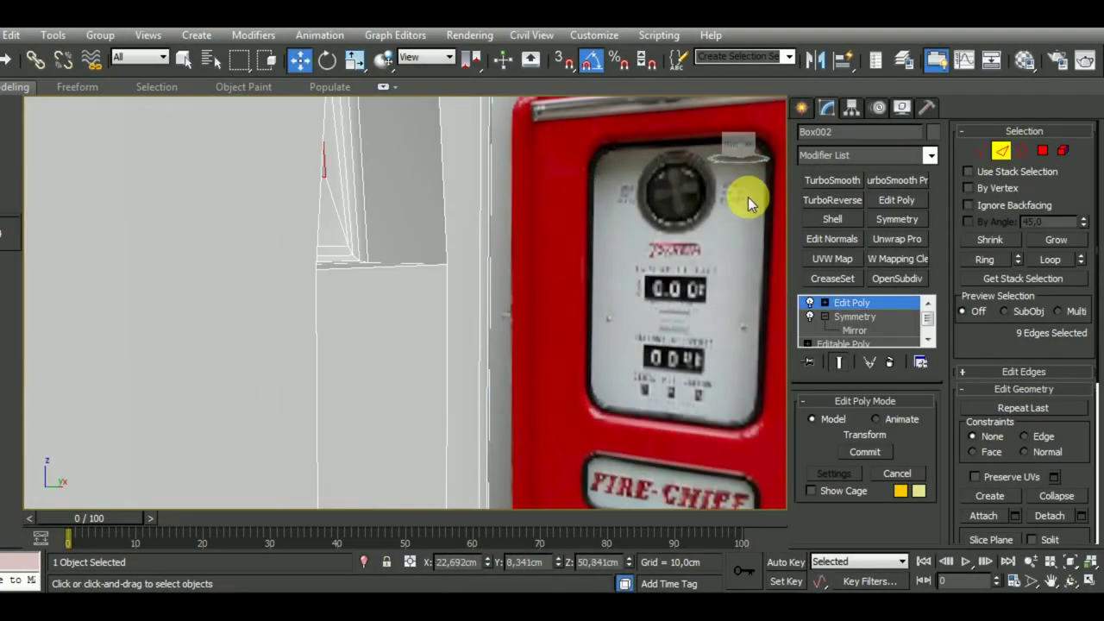
pyautogui.click(398, 262)
pyautogui.moveTo(397, 263)
pyautogui.keyDown('alt'); pyautogui.mouseDown(button='middle')
pyautogui.moveTo(463, 316)
pyautogui.moveTo(464, 334)
pyautogui.mouseUp(button='middle'); pyautogui.keyUp('alt')
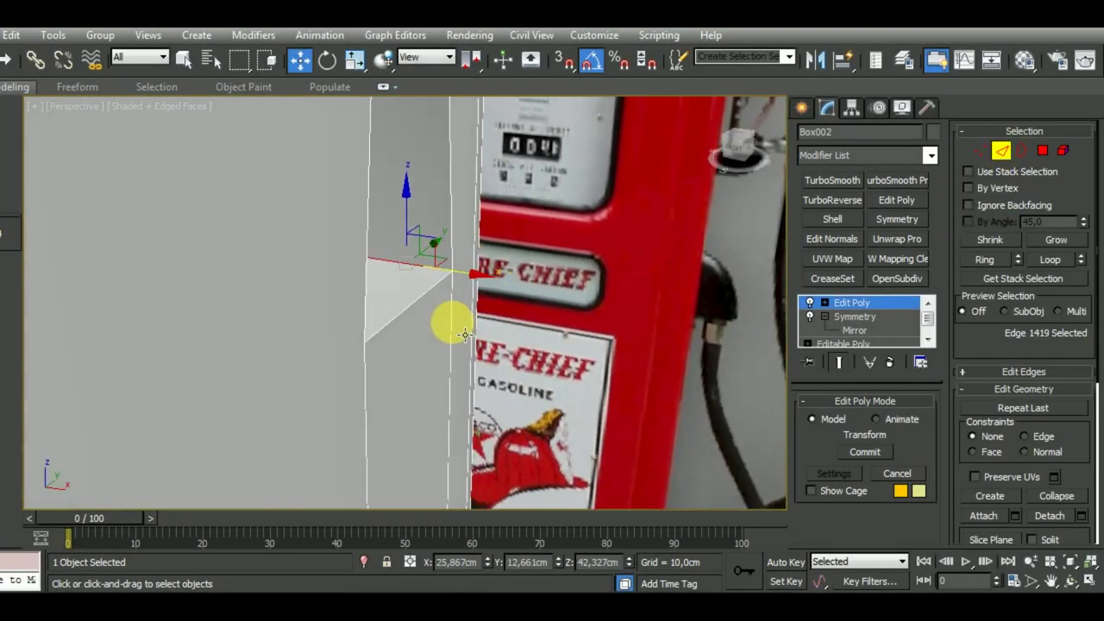
pyautogui.hotkey('ctrl', 'shift', 'e')
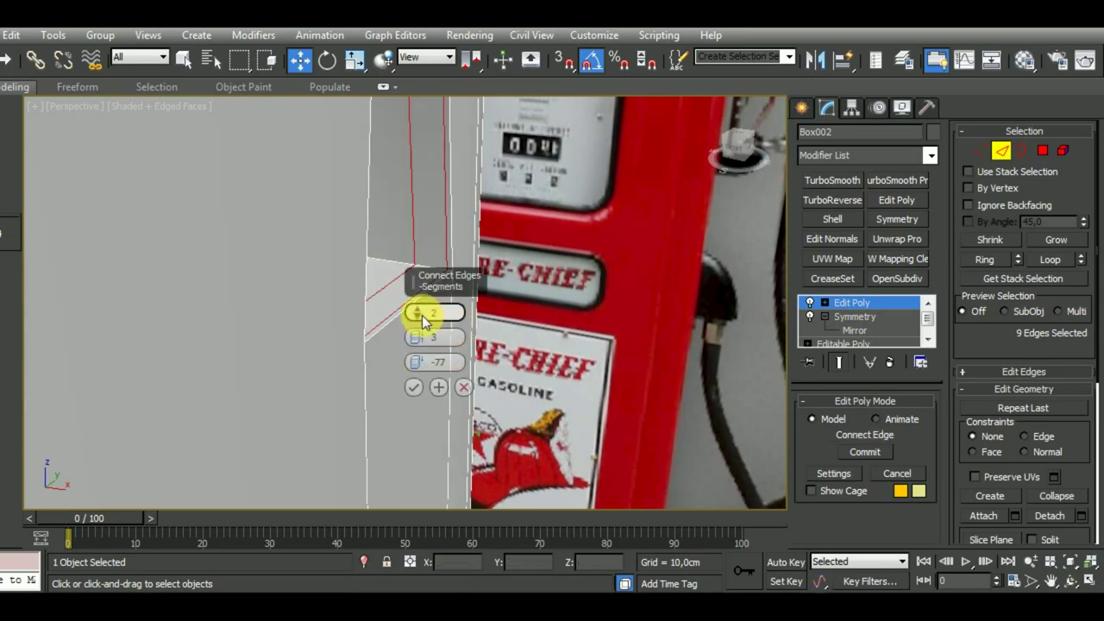
pyautogui.moveTo(421, 316); pyautogui.dragTo(459, 476)
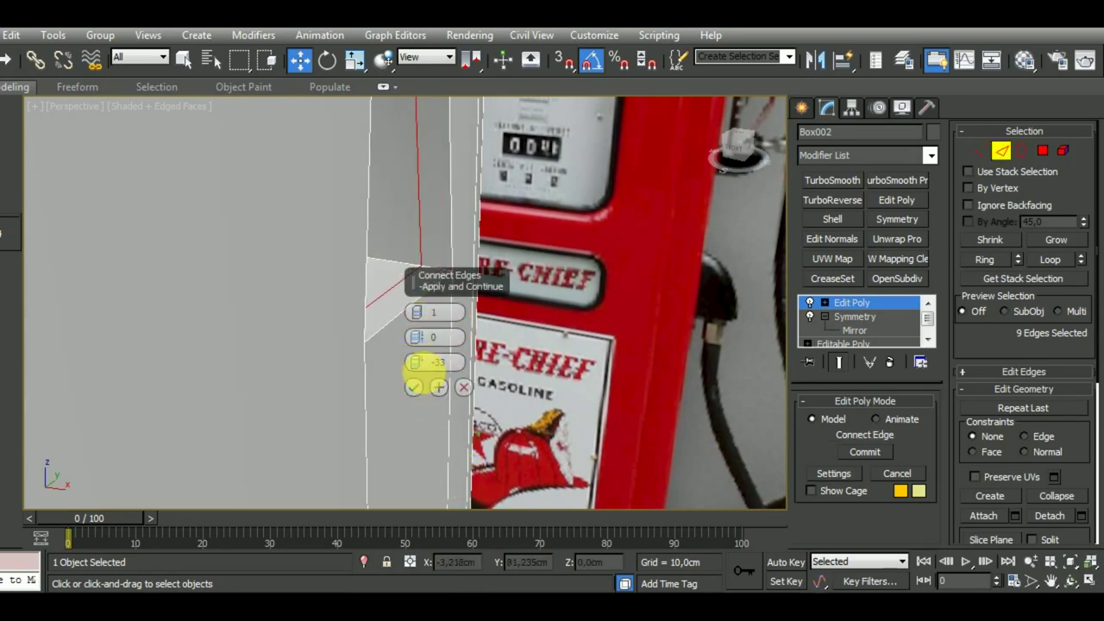
pyautogui.click(413, 387)
pyautogui.press('4')
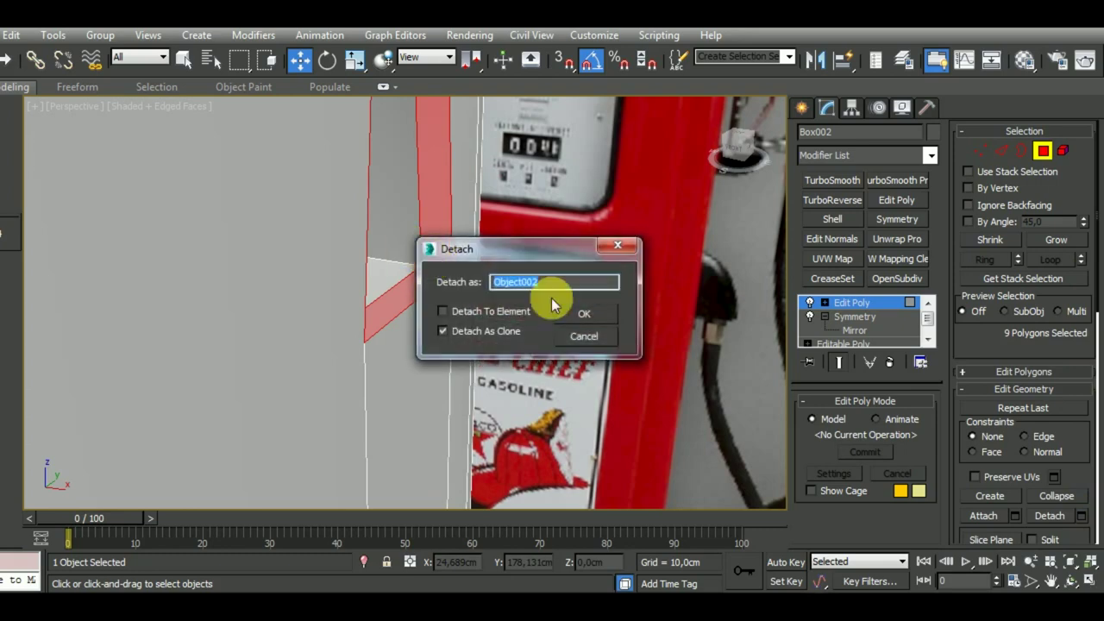
# Detach the face strip as the clone Object002 and select the new piece
pyautogui.click(590, 313)
pyautogui.click(852, 304)
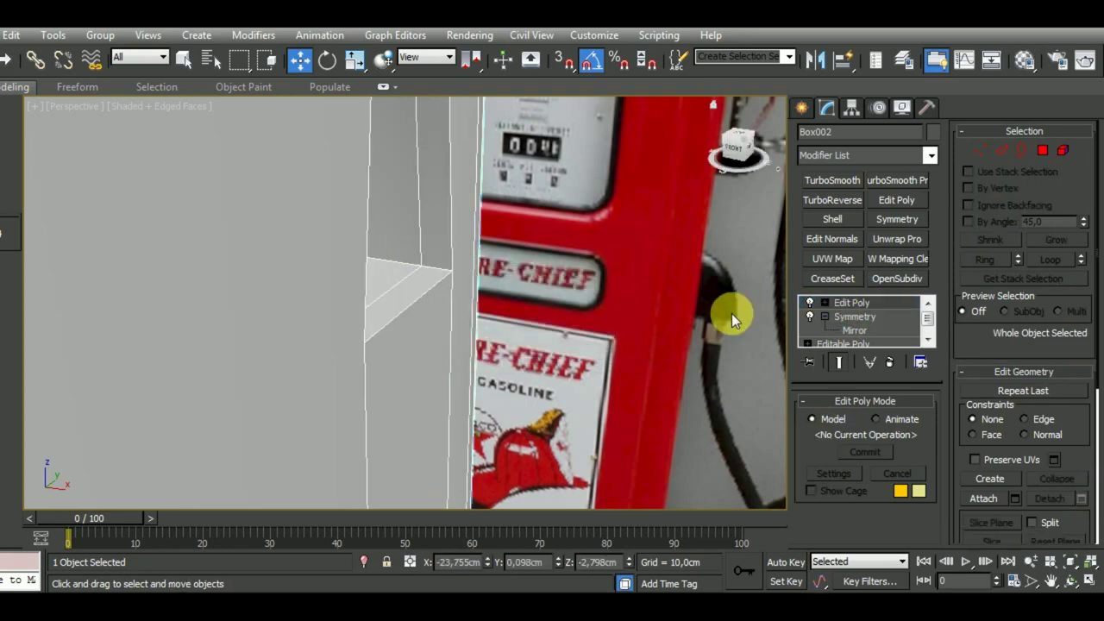
pyautogui.click(416, 295)
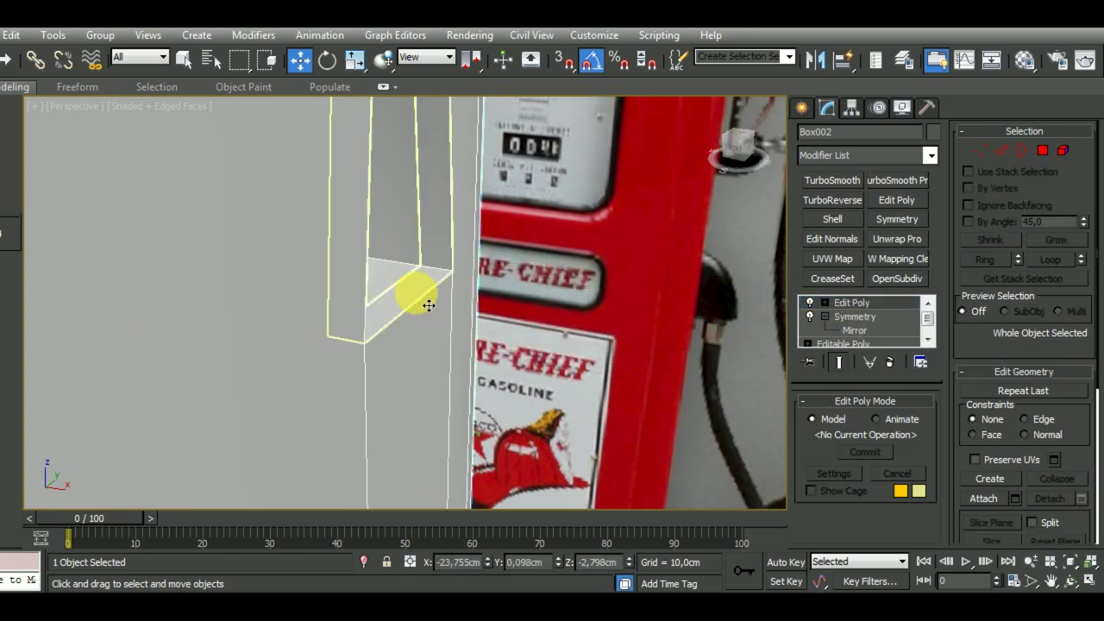
# Add a Shell modifier to Object002 with a 0,89cm Outer Amount
pyautogui.click(843, 221)
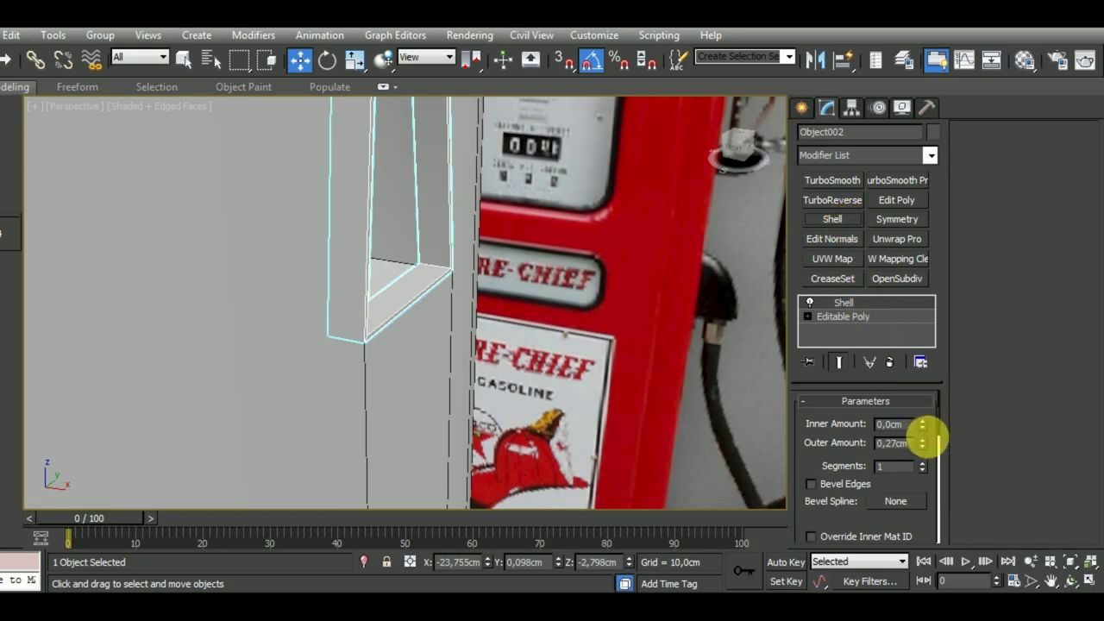
pyautogui.click(922, 439)
pyautogui.moveTo(924, 444); pyautogui.dragTo(917, 382)
pyautogui.press('z')
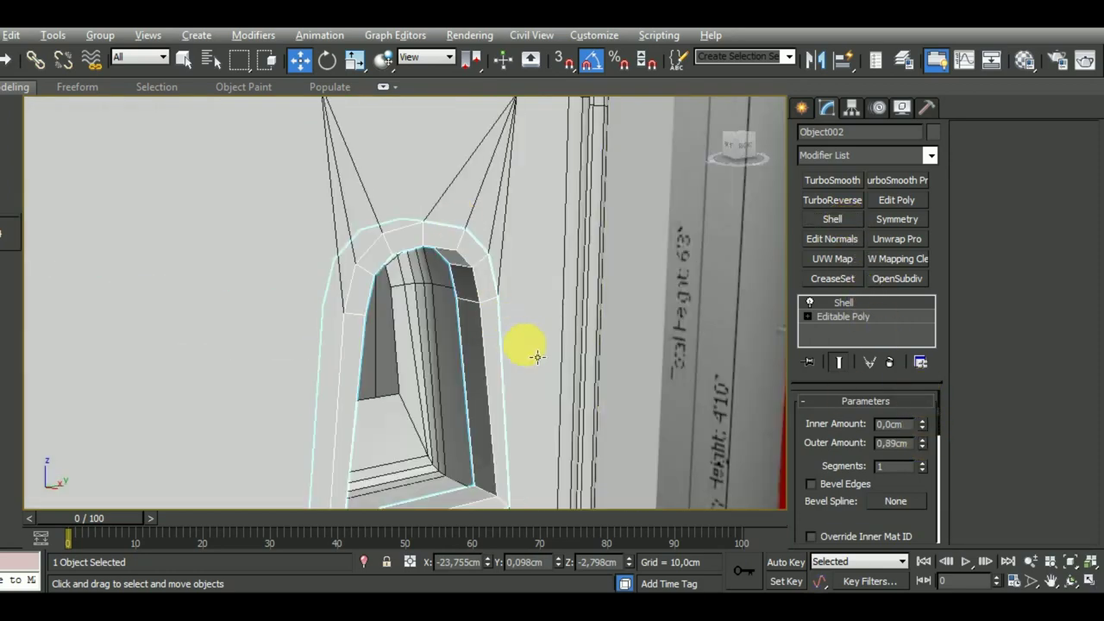
pyautogui.moveTo(525, 345)
pyautogui.keyDown('alt'); pyautogui.mouseDown(button='middle')
pyautogui.moveTo(563, 389)
pyautogui.moveTo(545, 374)
pyautogui.mouseUp(button='middle'); pyautogui.keyUp('alt')
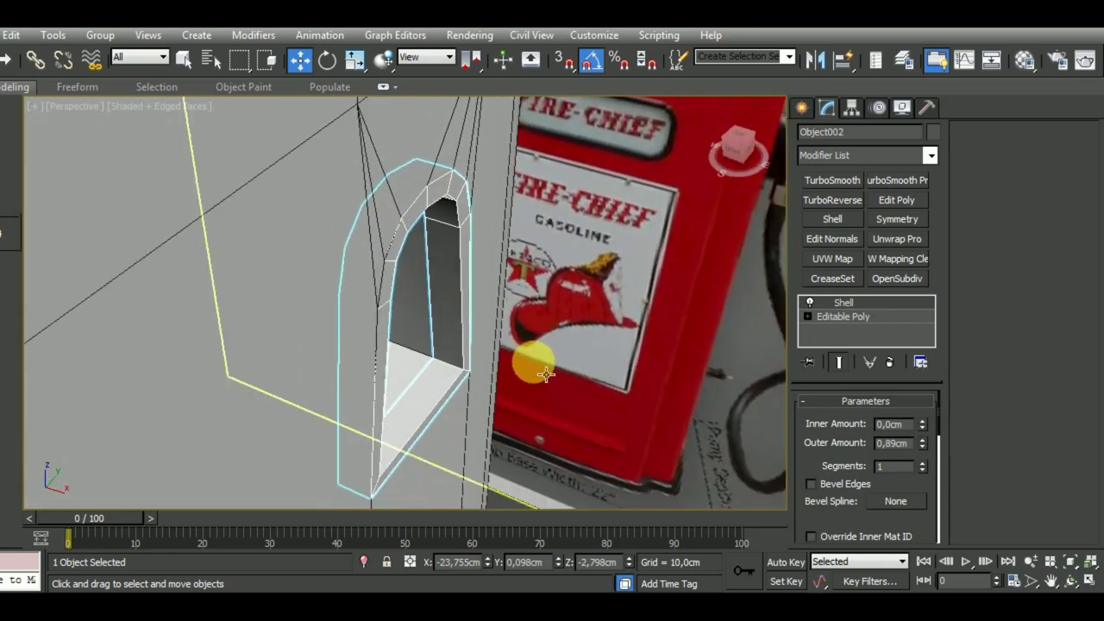
# Center Object002's pivot to the object, then shift the piece slightly along X
pyautogui.click(849, 107)
pyautogui.click(867, 217)
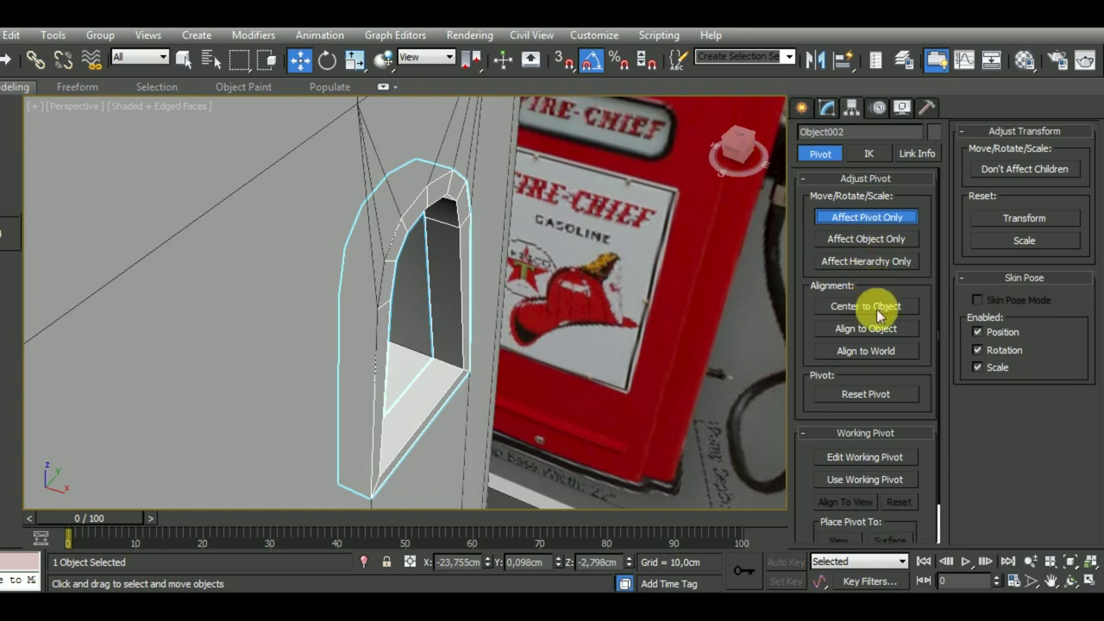
pyautogui.click(871, 311)
pyautogui.click(867, 218)
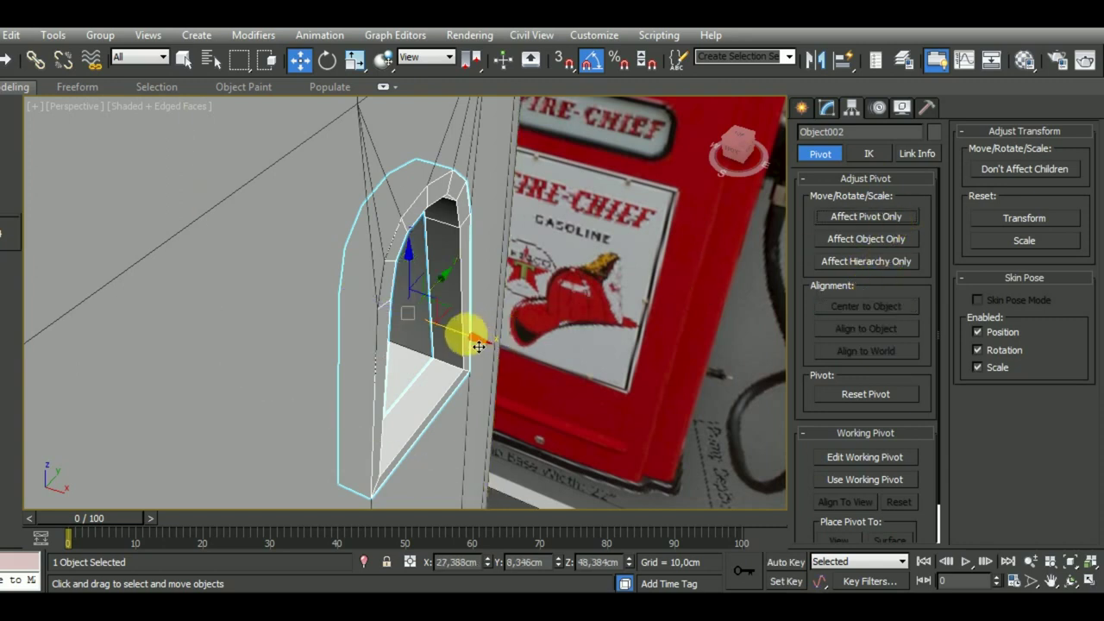
pyautogui.moveTo(479, 347); pyautogui.dragTo(497, 357)
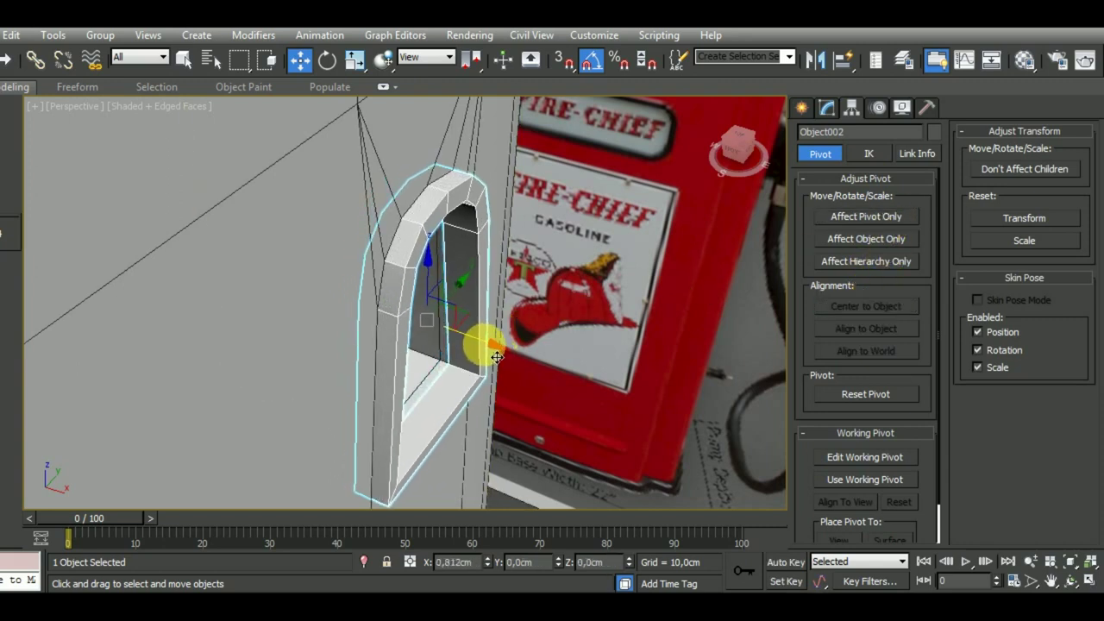
# Add an Edit Poly modifier above the arch piece's Shell
pyautogui.click(826, 107)
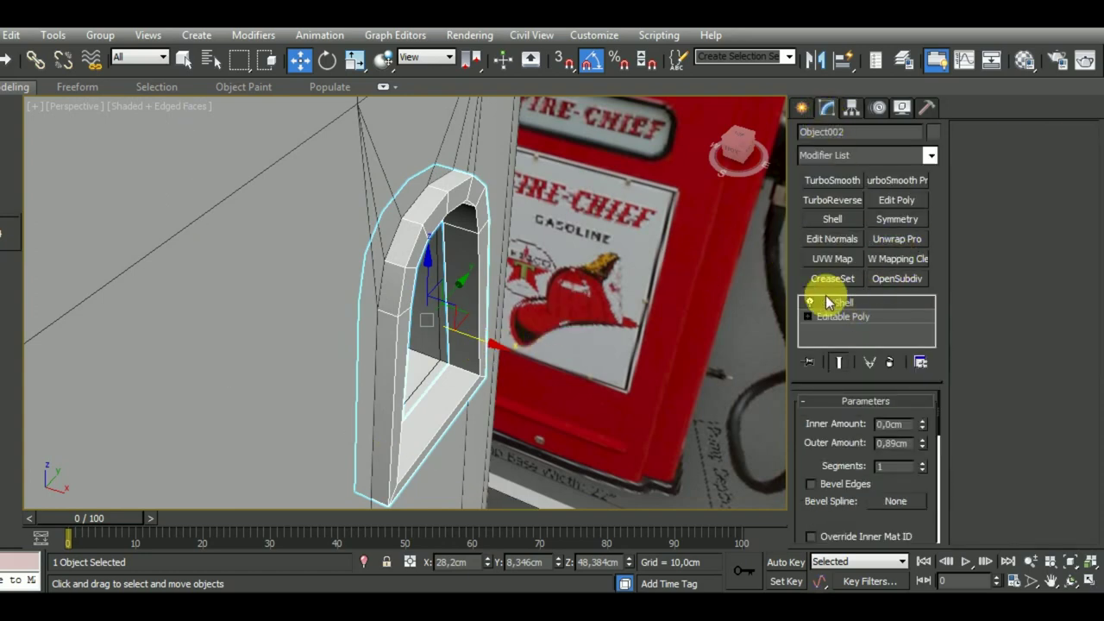
pyautogui.moveTo(530, 370)
pyautogui.keyDown('alt'); pyautogui.mouseDown(button='middle')
pyautogui.moveTo(493, 246)
pyautogui.moveTo(543, 366)
pyautogui.mouseUp(button='middle'); pyautogui.keyUp('alt')
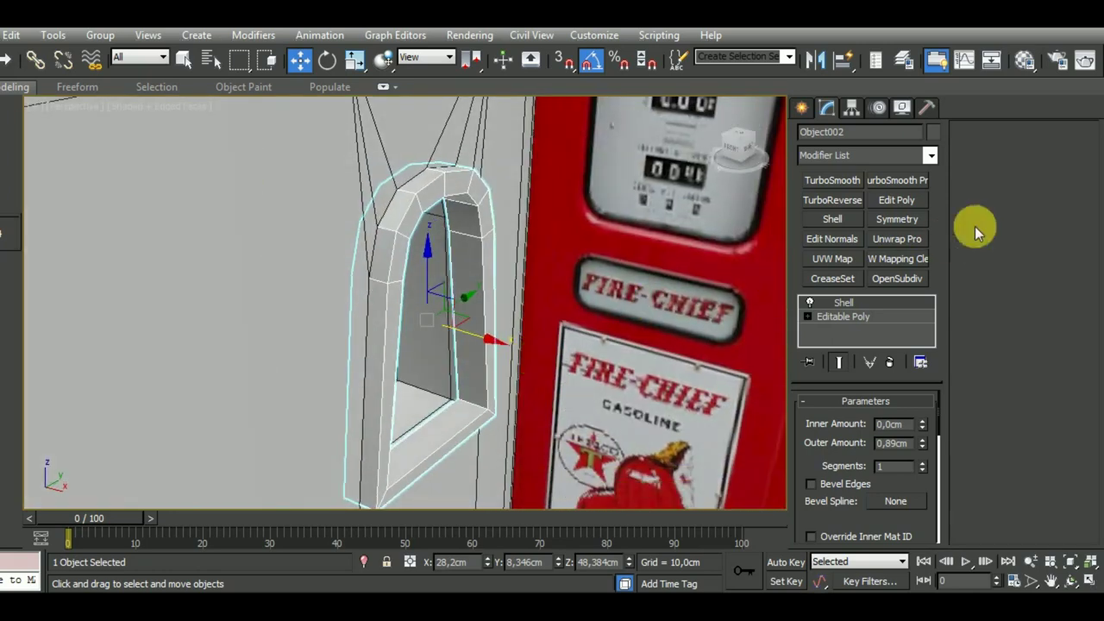
pyautogui.click(896, 200)
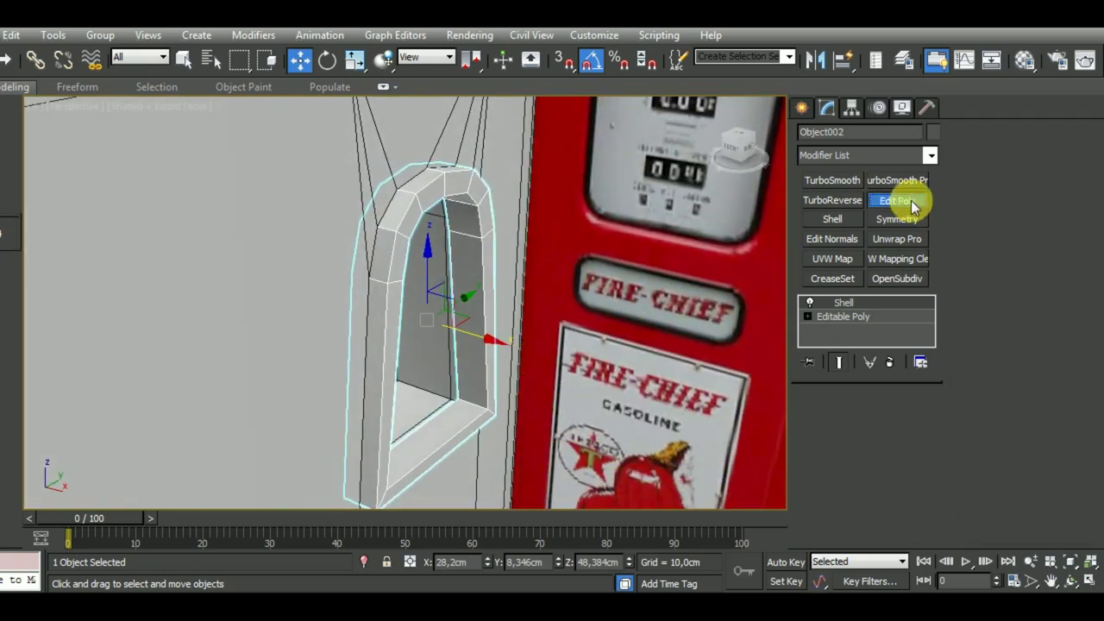
# Select the arch's outer edge loop and connect it to add a new loop
pyautogui.press('2')
pyautogui.click(392, 240)
pyautogui.doubleClick(397, 246)
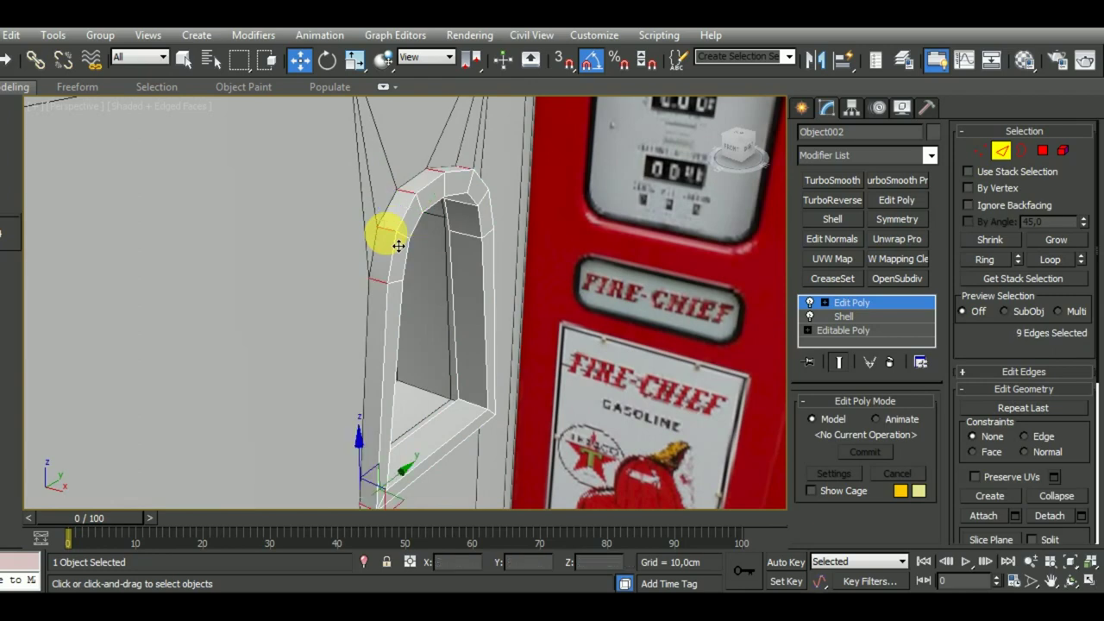
pyautogui.hotkey('ctrl', 'shift', 'e')
pyautogui.click(413, 387)
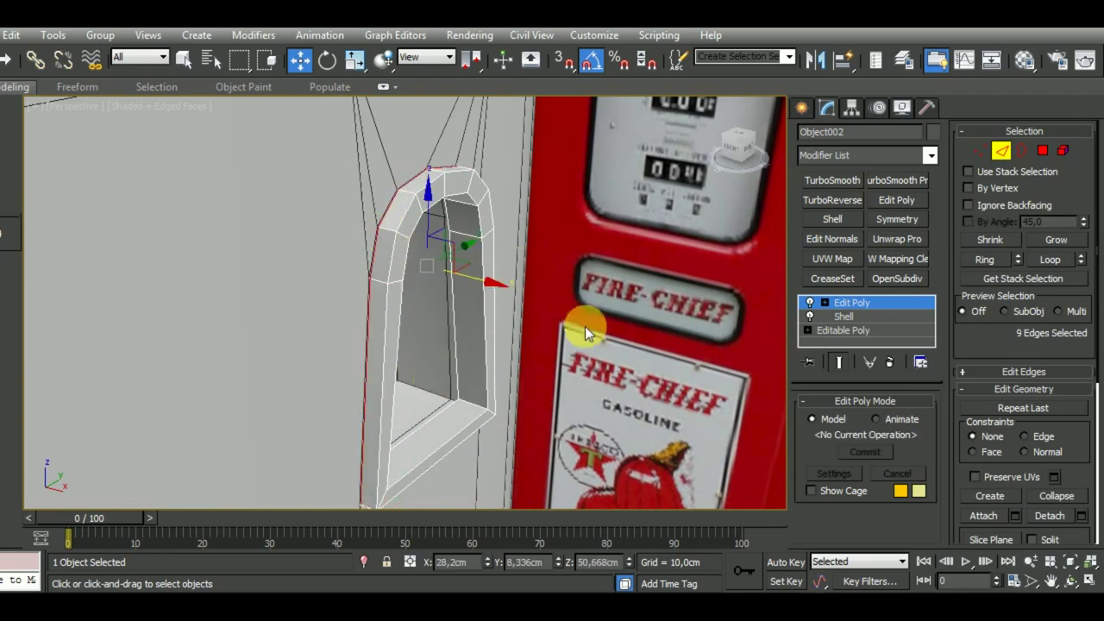
# Bevel the arch's nine outer faces outward into a raised rim
pyautogui.click(1043, 151)
pyautogui.click(391, 208)
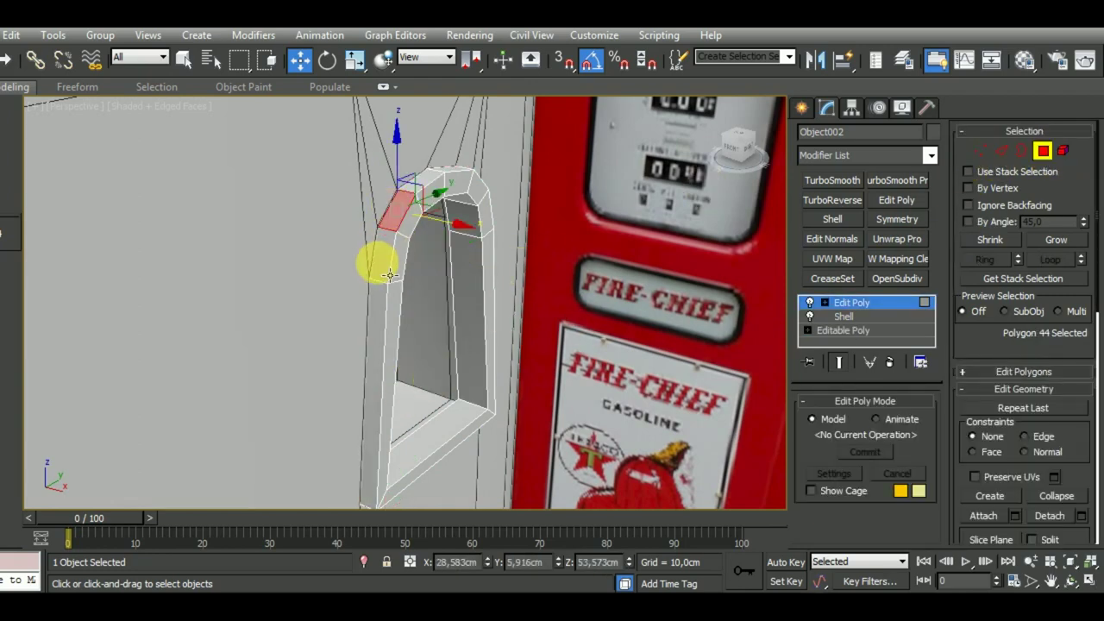
pyautogui.keyDown('shift'); pyautogui.click(384, 269); pyautogui.keyUp('shift')
pyautogui.hotkey('ctrl', 'shift', 'b')
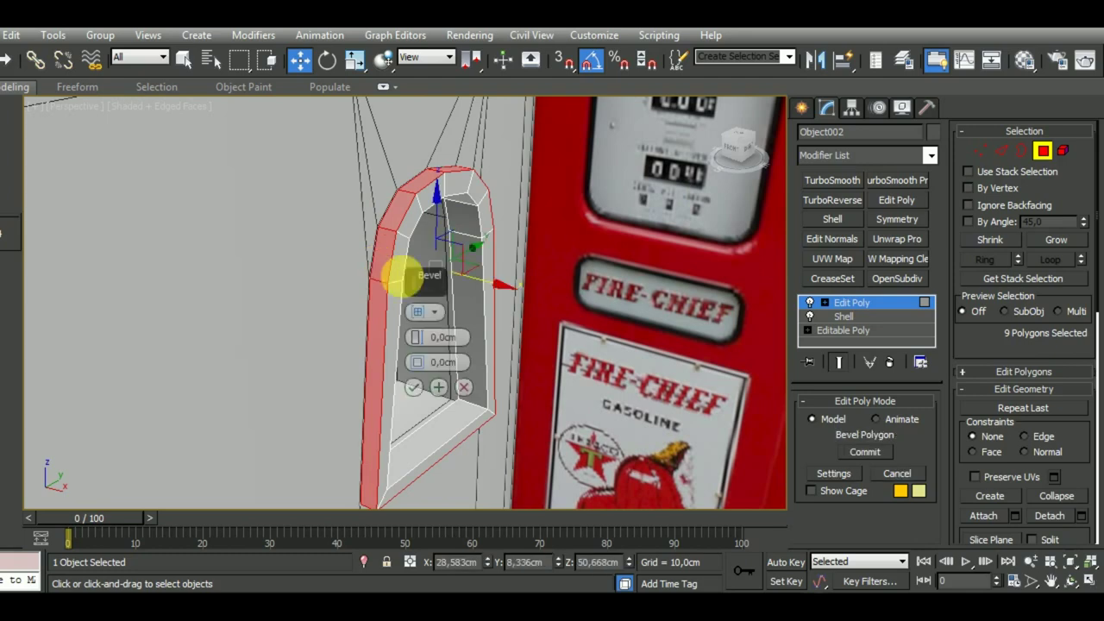
pyautogui.moveTo(420, 338); pyautogui.dragTo(427, 365)
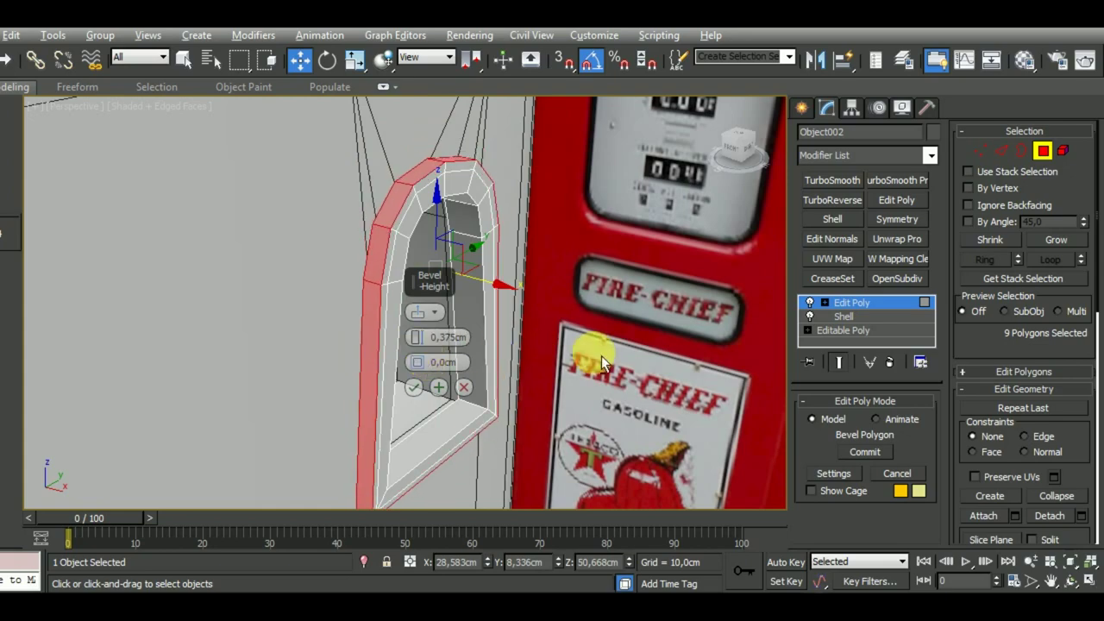
pyautogui.scroll(2, 543, 331)
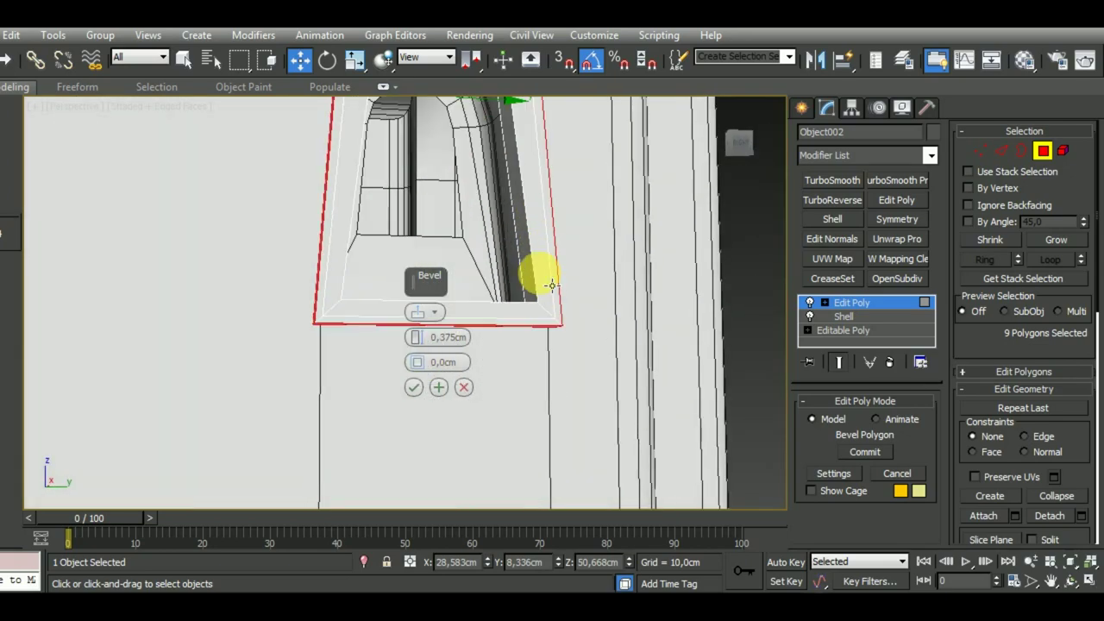
pyautogui.moveTo(542, 279)
pyautogui.keyDown('alt'); pyautogui.mouseDown(button='middle')
pyautogui.moveTo(607, 364)
pyautogui.moveTo(596, 367)
pyautogui.mouseUp(button='middle'); pyautogui.keyUp('alt')
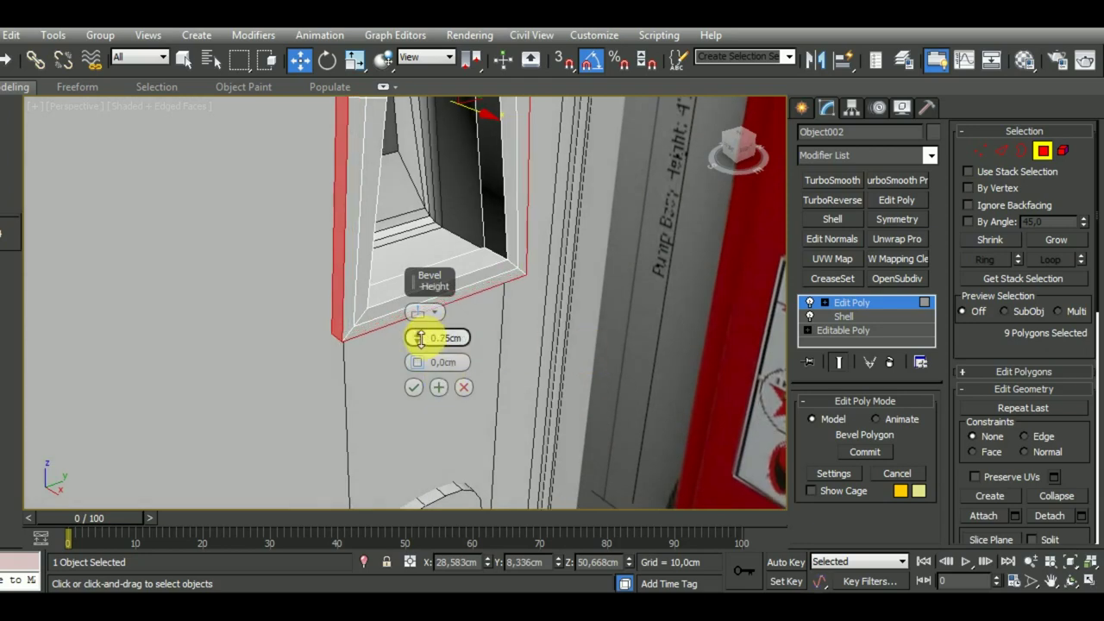
pyautogui.click(414, 388)
pyautogui.keyDown('alt'); pyautogui.moveTo(414, 387); pyautogui.dragTo(467, 398, button='middle'); pyautogui.keyUp('alt')
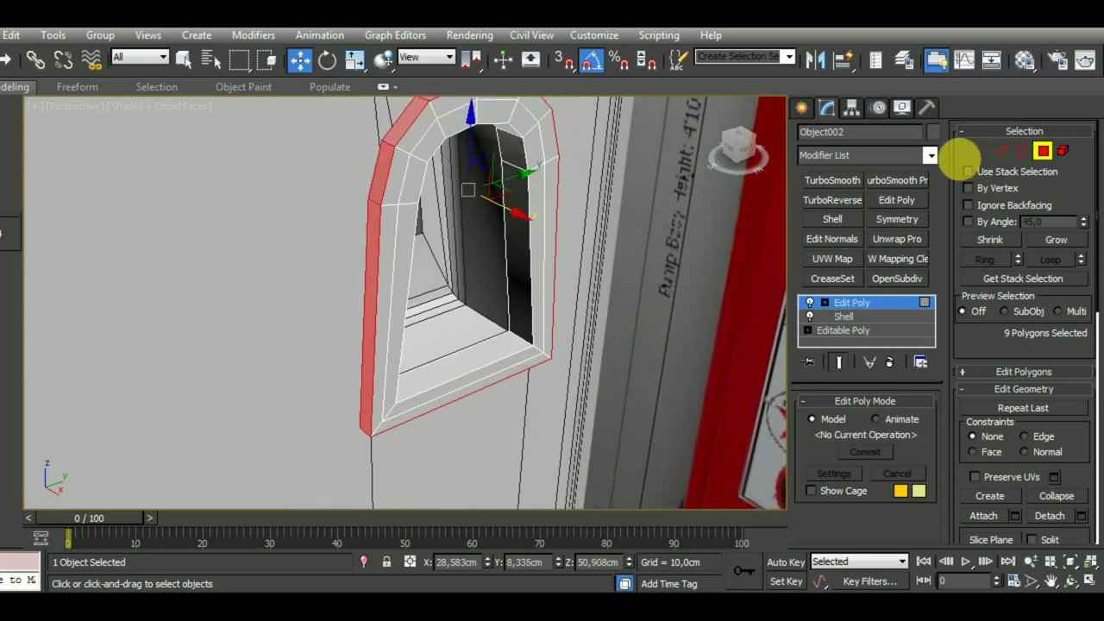
pyautogui.click(997, 153)
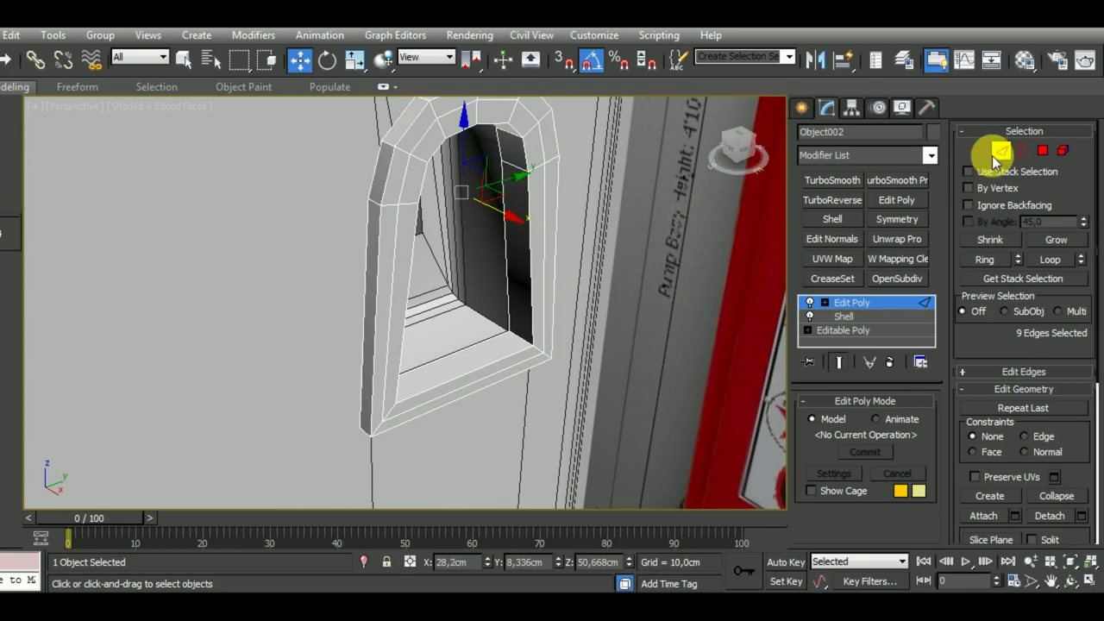
# Chamfer the opening's corner edges at 1.751cm with 4 segments
pyautogui.doubleClick(532, 351)
pyautogui.keyDown('ctrl'); pyautogui.doubleClick(387, 441); pyautogui.keyUp('ctrl')
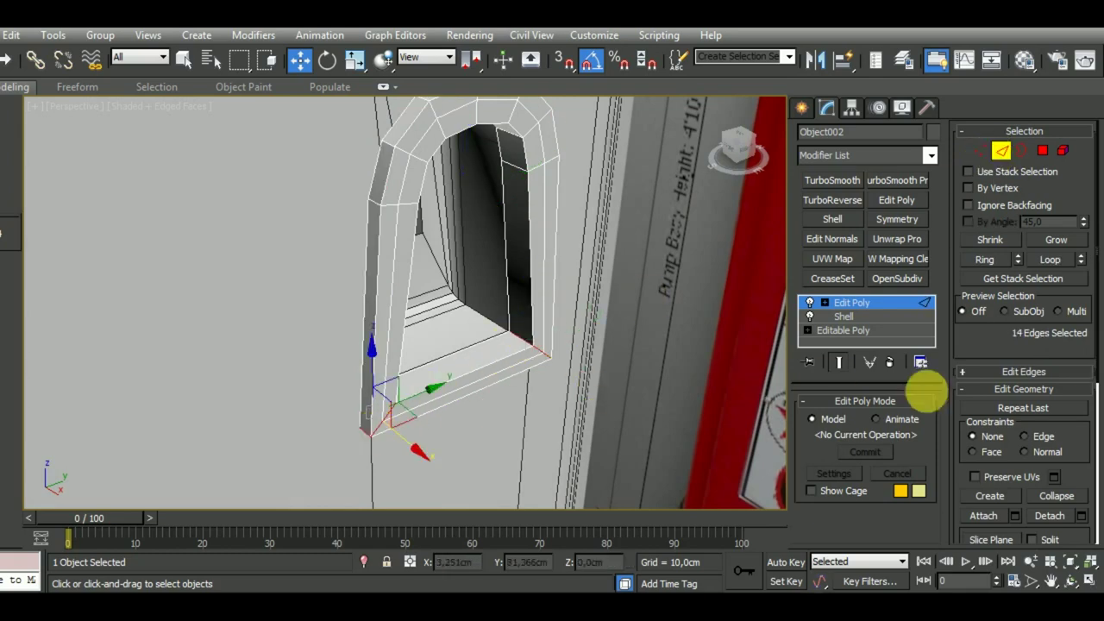
pyautogui.click(1012, 374)
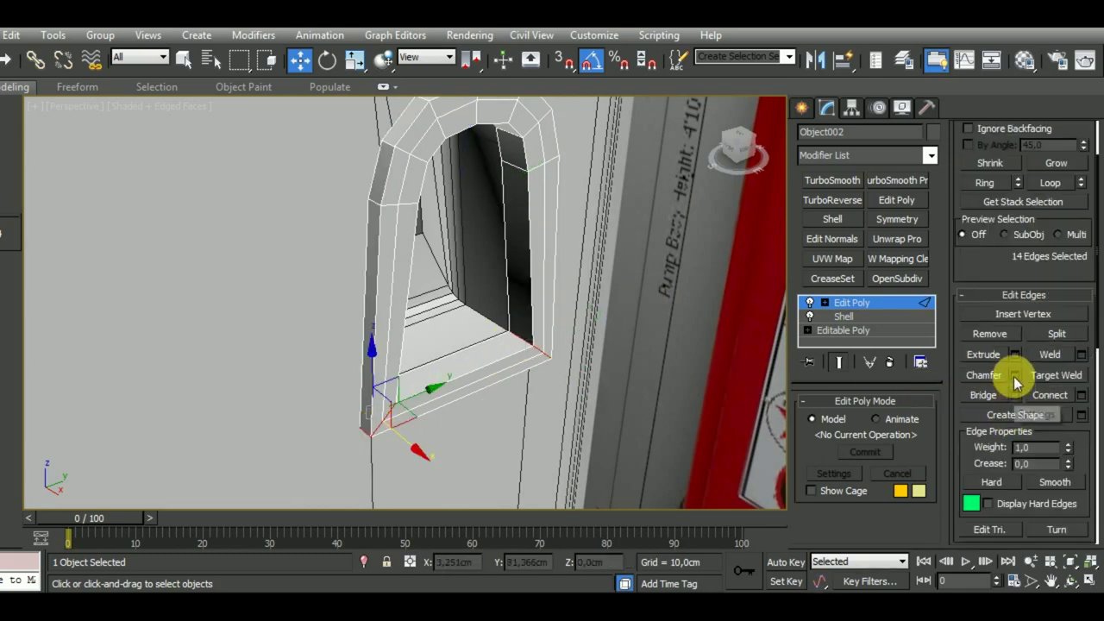
pyautogui.click(1015, 377)
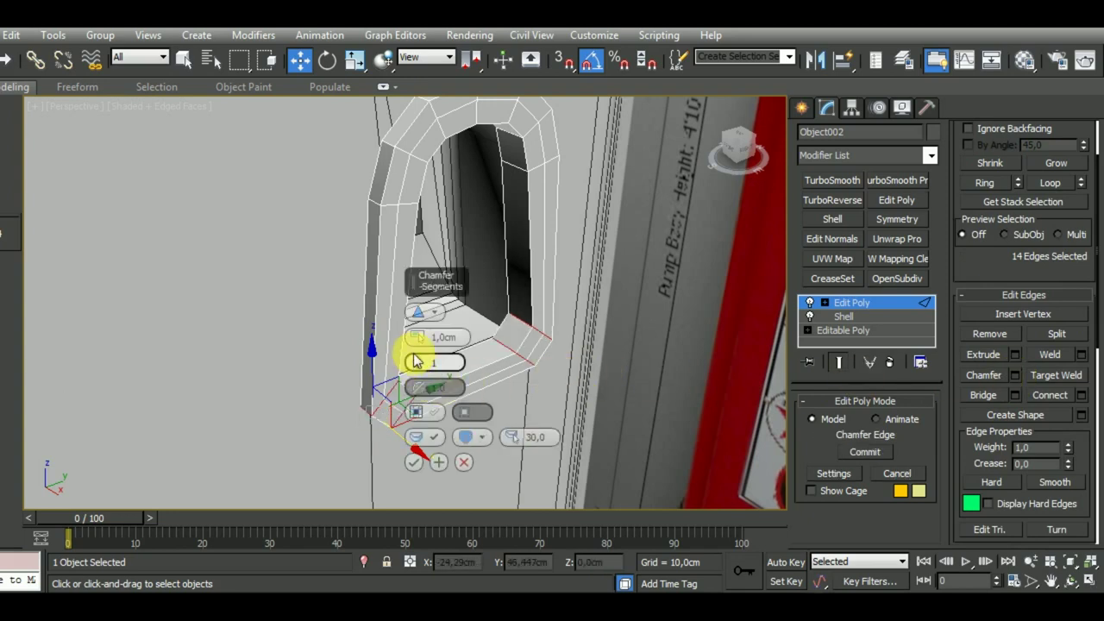
pyautogui.moveTo(417, 364); pyautogui.dragTo(422, 340)
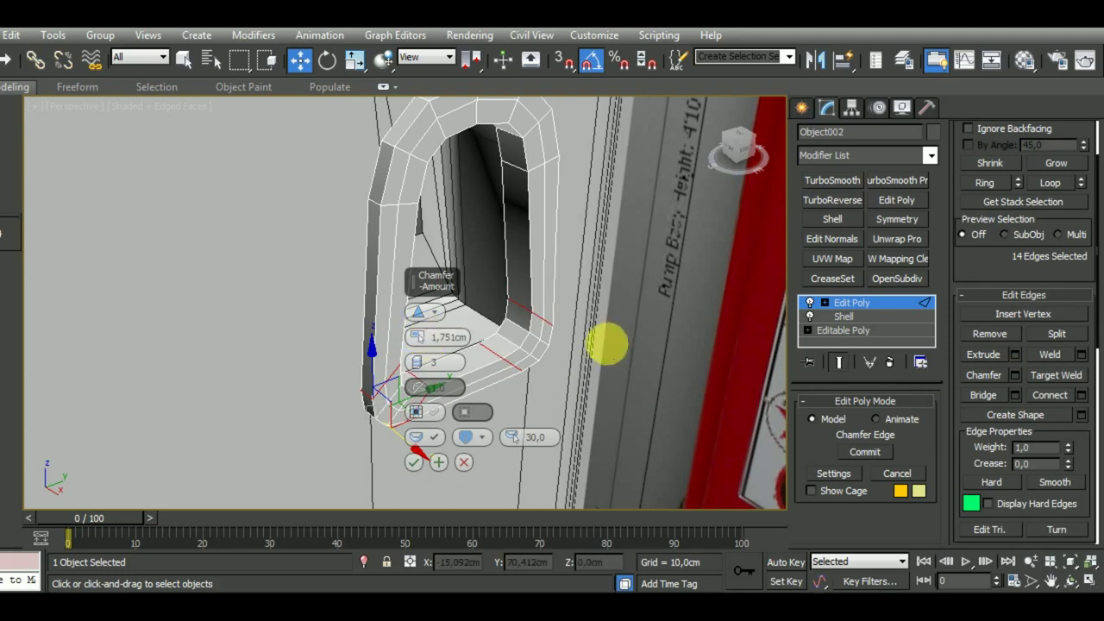
pyautogui.scroll(2, 599, 345)
pyautogui.scroll(2, 518, 313)
pyautogui.keyDown('alt'); pyautogui.moveTo(547, 276); pyautogui.dragTo(564, 287, button='middle'); pyautogui.keyUp('alt')
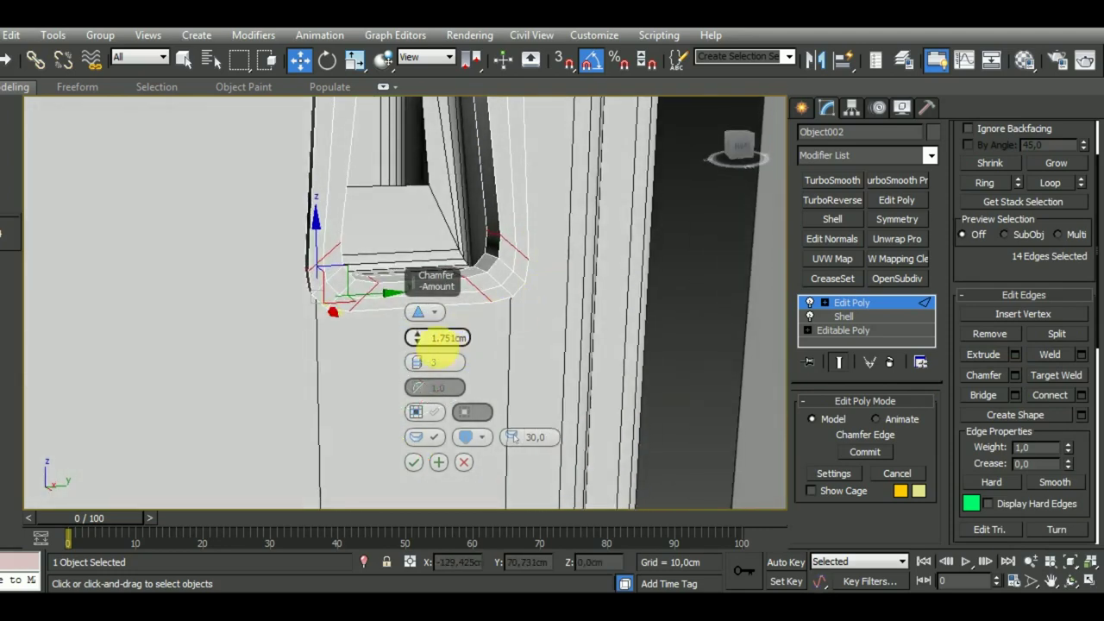
pyautogui.moveTo(420, 362)
pyautogui.keyDown('alt'); pyautogui.mouseDown(button='middle')
pyautogui.moveTo(561, 345)
pyautogui.moveTo(582, 367)
pyautogui.mouseUp(button='middle'); pyautogui.keyUp('alt')
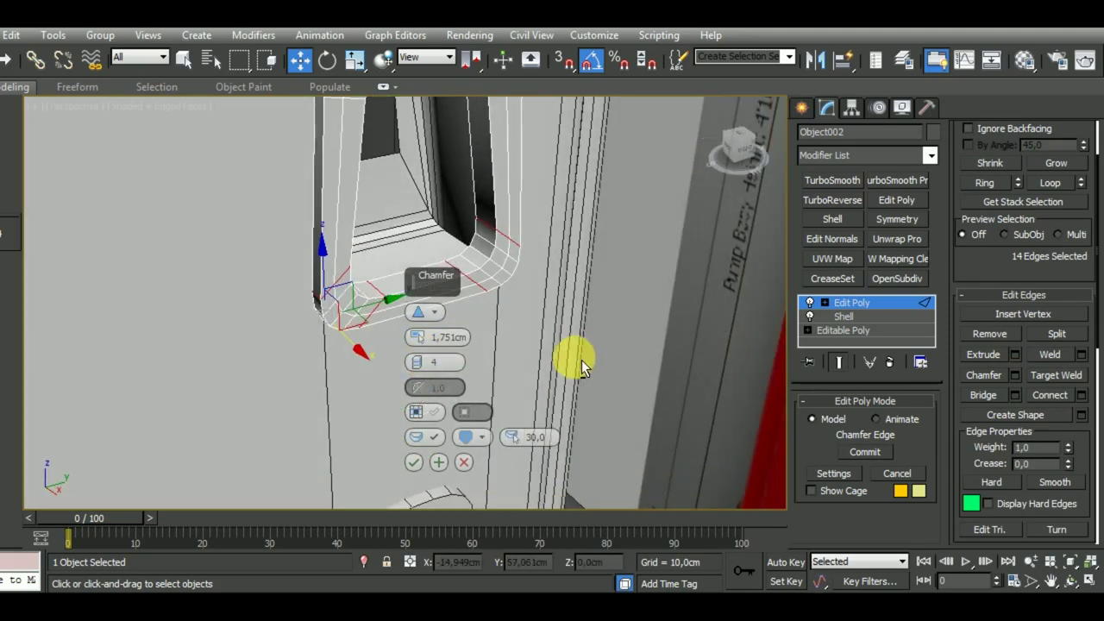
pyautogui.click(414, 462)
# Select the edge loop along the handle opening's outer edge
pyautogui.scroll(-4, 473, 402)
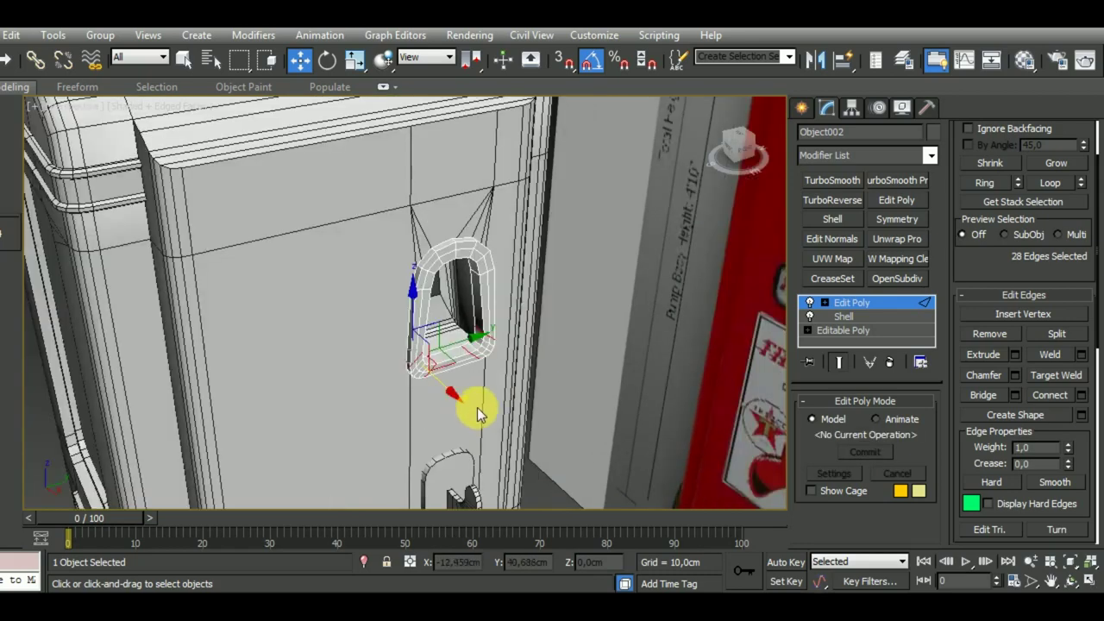
pyautogui.keyDown('alt'); pyautogui.moveTo(477, 408); pyautogui.dragTo(541, 430, button='middle'); pyautogui.keyUp('alt')
pyautogui.scroll(5, 470, 281)
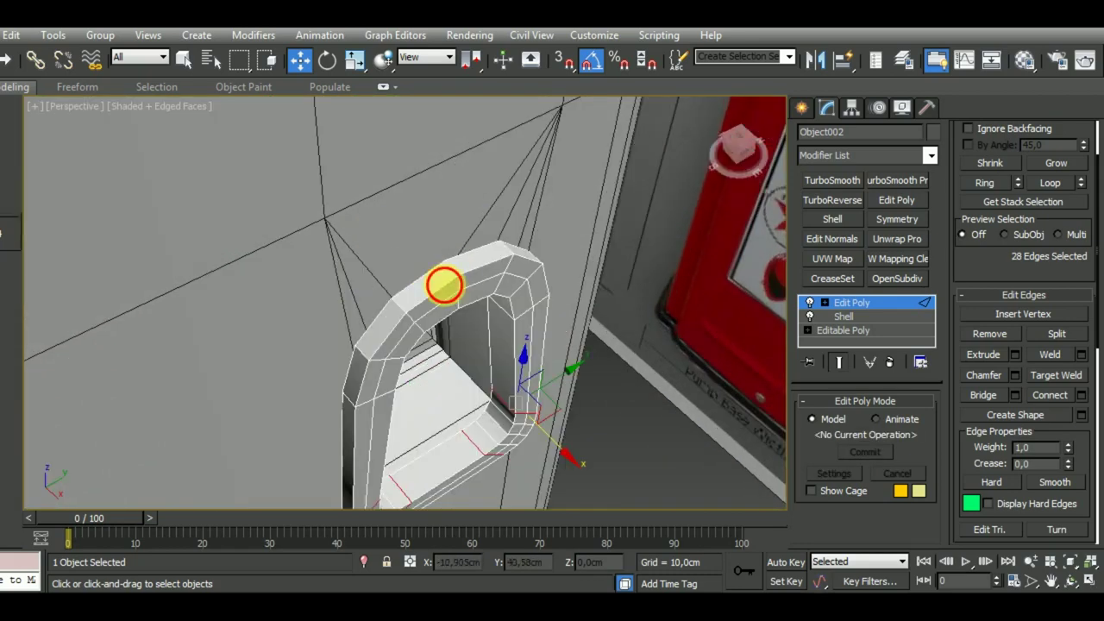
pyautogui.click(445, 284)
pyautogui.moveTo(486, 316); pyautogui.dragTo(515, 279, button='middle')
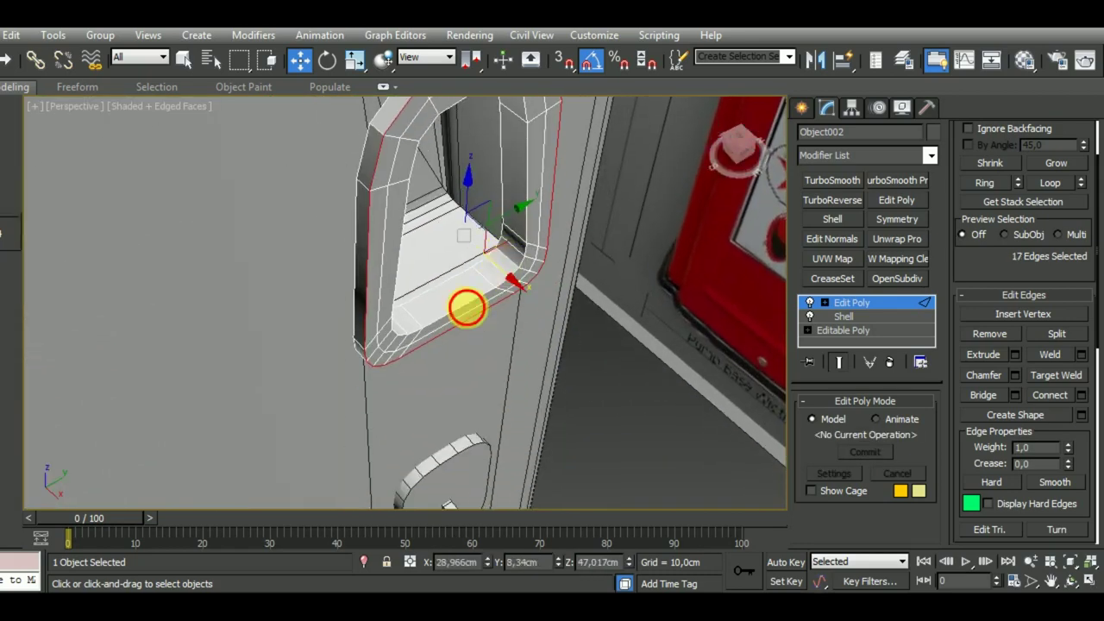
# Chamfer the handle's inner and outer edge loops at 0.373cm with 3 segments
pyautogui.keyDown('ctrl'); pyautogui.doubleClick(467, 307); pyautogui.keyUp('ctrl')
pyautogui.click(1015, 378)
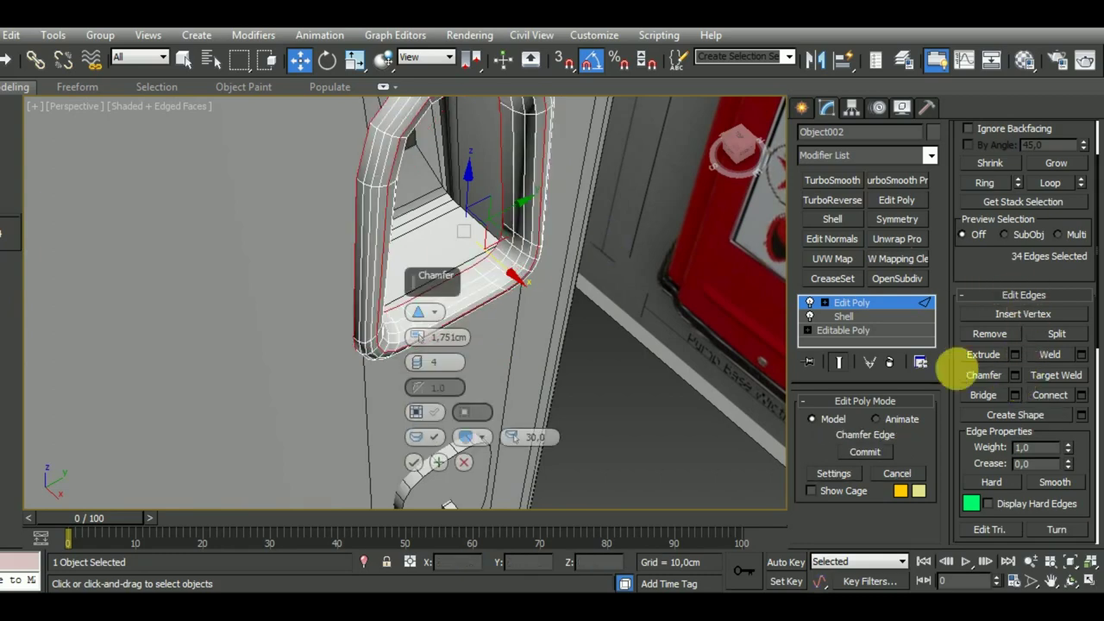
pyautogui.rightClick(414, 340)
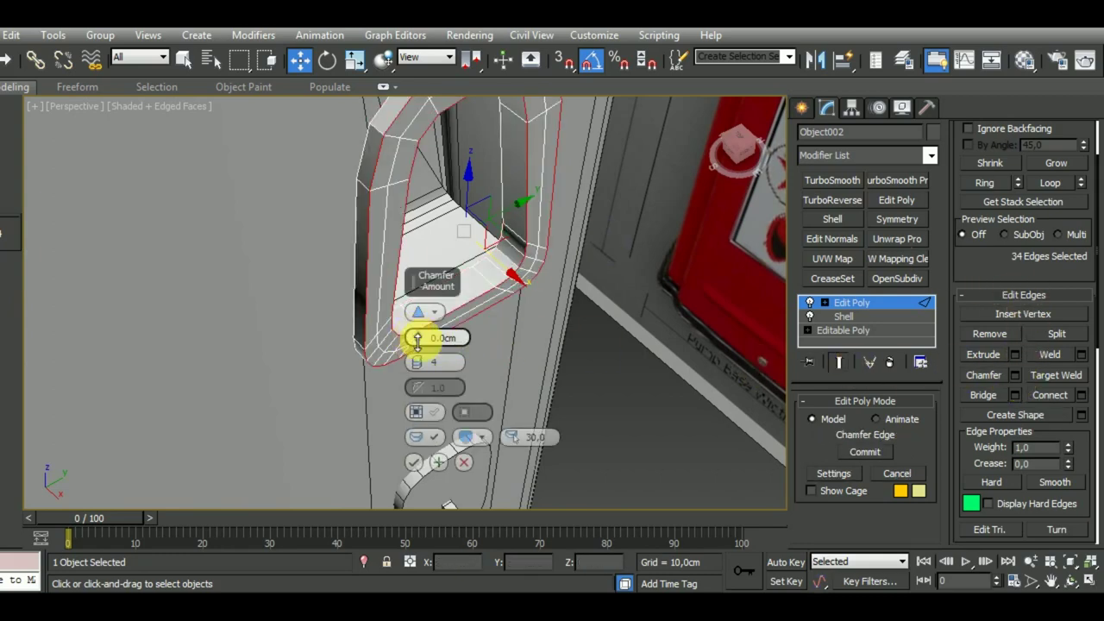
pyautogui.moveTo(418, 339); pyautogui.dragTo(417, 336)
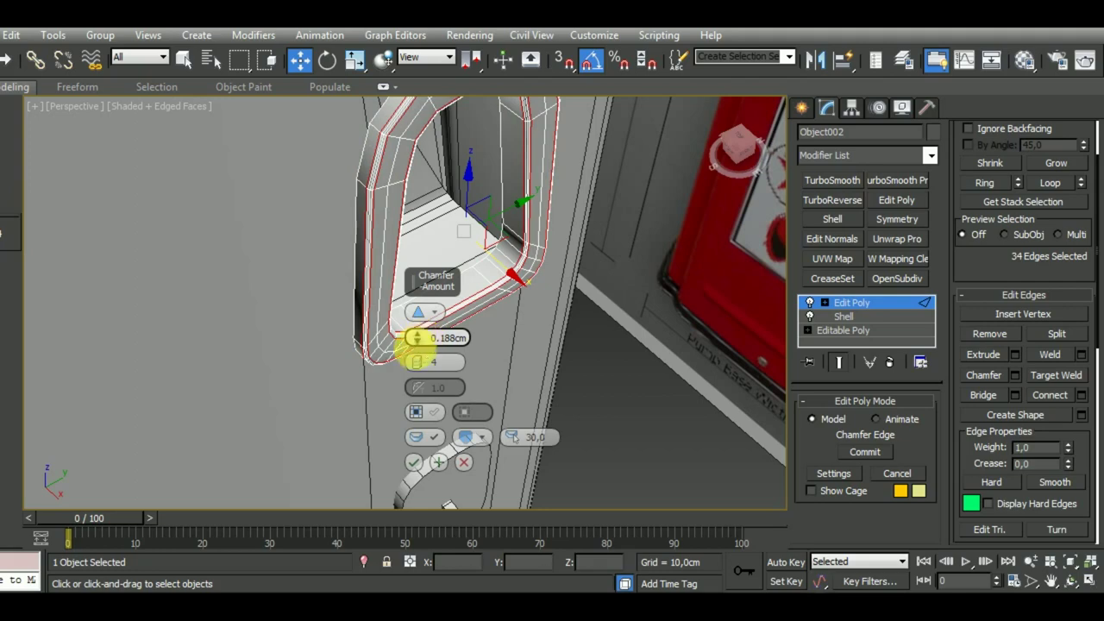
pyautogui.rightClick(422, 372)
pyautogui.click(420, 361)
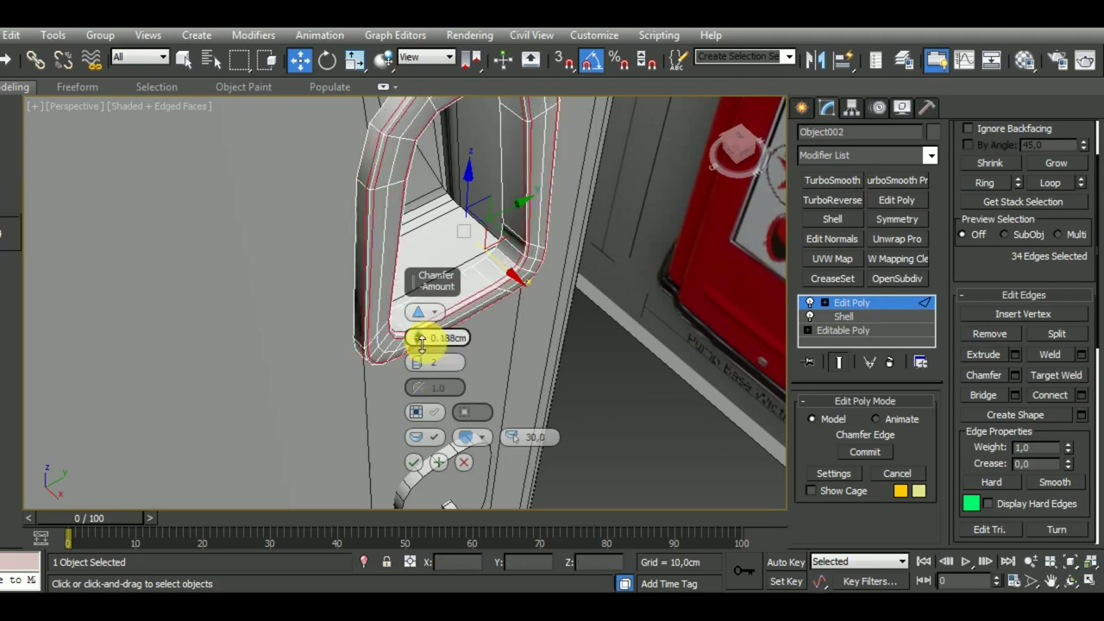
pyautogui.moveTo(420, 340); pyautogui.dragTo(420, 335)
pyautogui.moveTo(420, 334)
pyautogui.keyDown('alt'); pyautogui.mouseDown(button='middle')
pyautogui.moveTo(542, 301)
pyautogui.moveTo(521, 220)
pyautogui.moveTo(455, 214)
pyautogui.mouseUp(button='middle'); pyautogui.keyUp('alt')
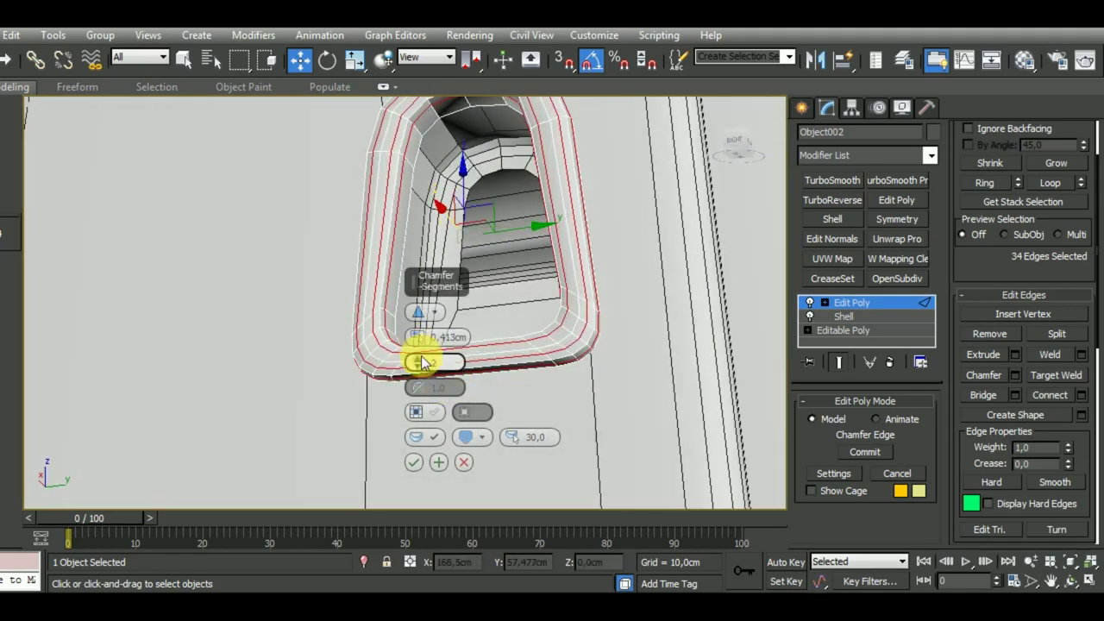
pyautogui.click(420, 360)
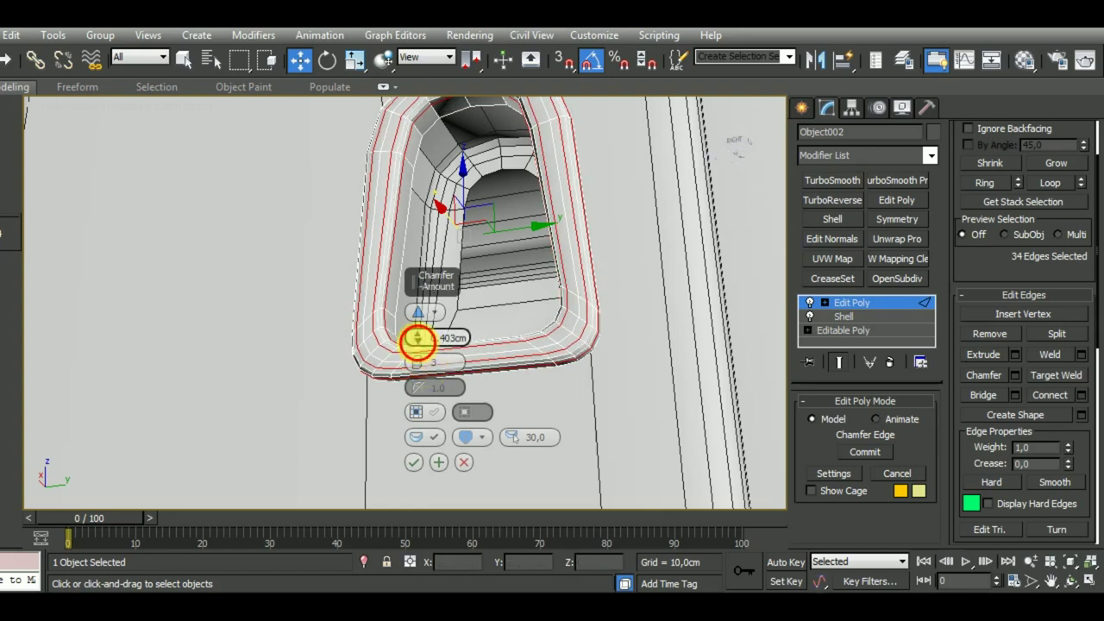
pyautogui.moveTo(420, 345)
pyautogui.keyDown('alt'); pyautogui.mouseDown(button='middle')
pyautogui.moveTo(584, 358)
pyautogui.moveTo(670, 412)
pyautogui.mouseUp(button='middle'); pyautogui.keyUp('alt')
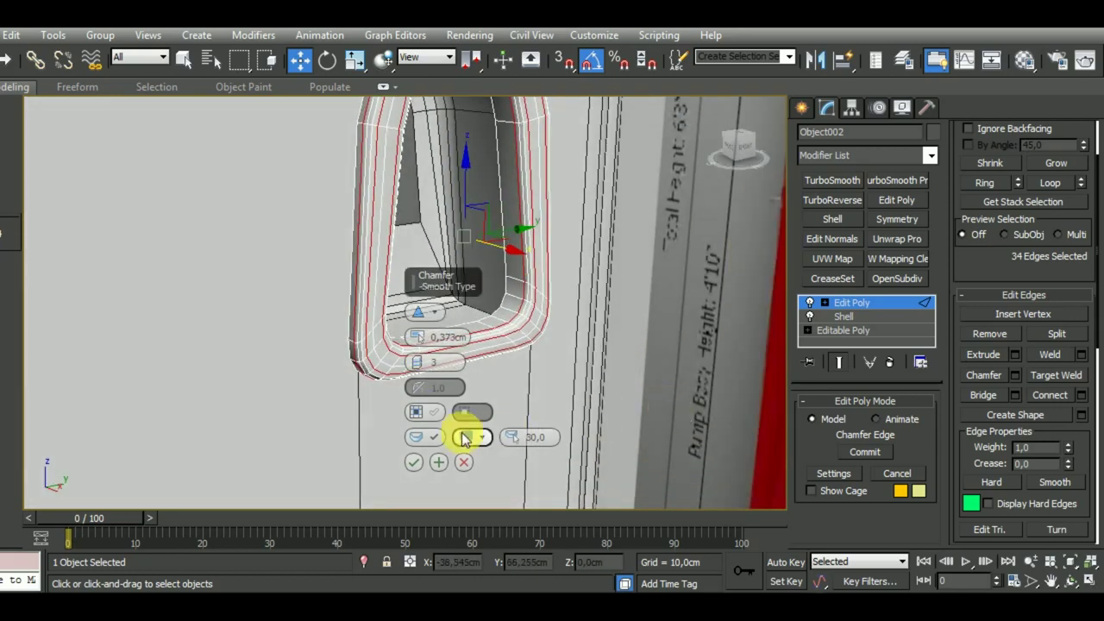
pyautogui.click(414, 463)
pyautogui.scroll(-8, 443, 436)
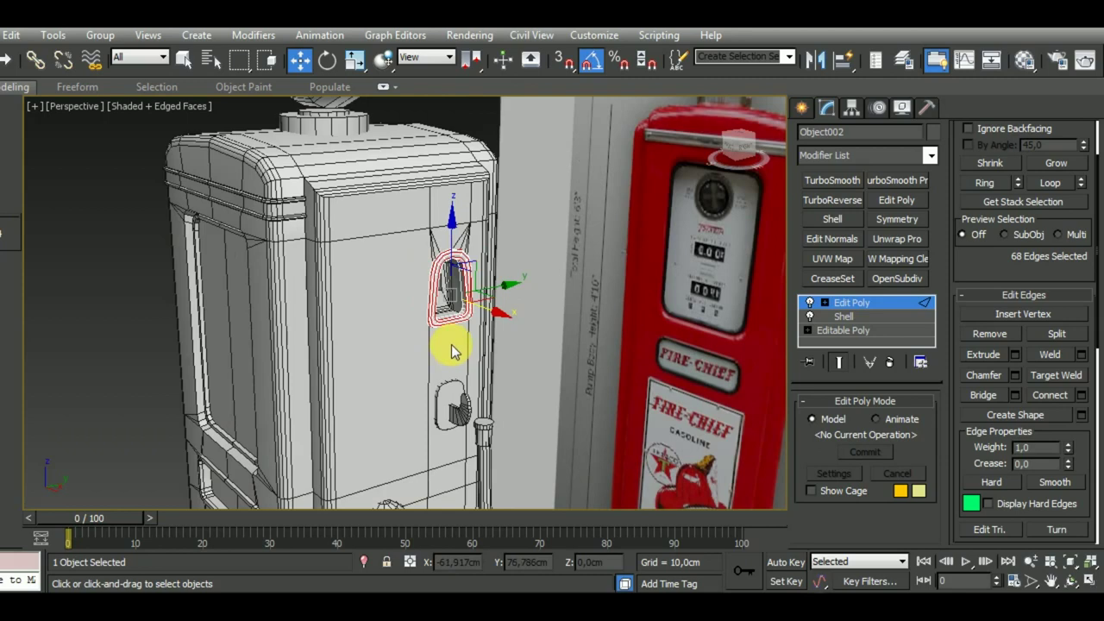
# Select the pump body Box002 and pick the open border around its opening
pyautogui.click(867, 303)
pyautogui.scroll(2, 475, 374)
pyautogui.scroll(2, 458, 267)
pyautogui.scroll(3, 446, 217)
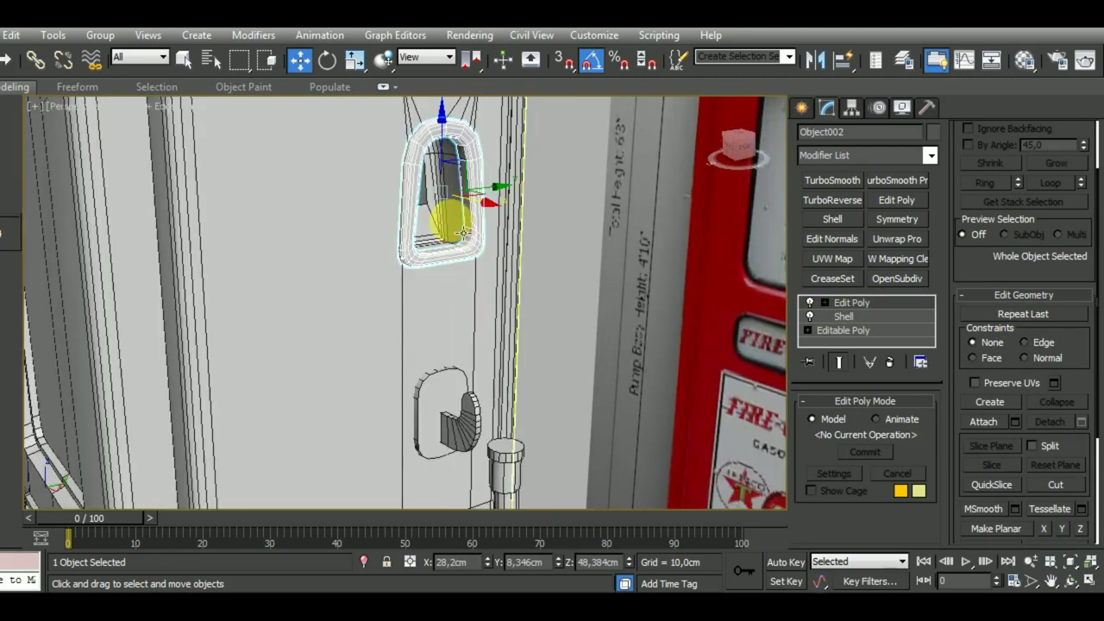
pyautogui.click(463, 231)
pyautogui.keyDown('alt'); pyautogui.moveTo(464, 231); pyautogui.dragTo(512, 290, button='middle'); pyautogui.keyUp('alt')
pyautogui.click(1020, 151)
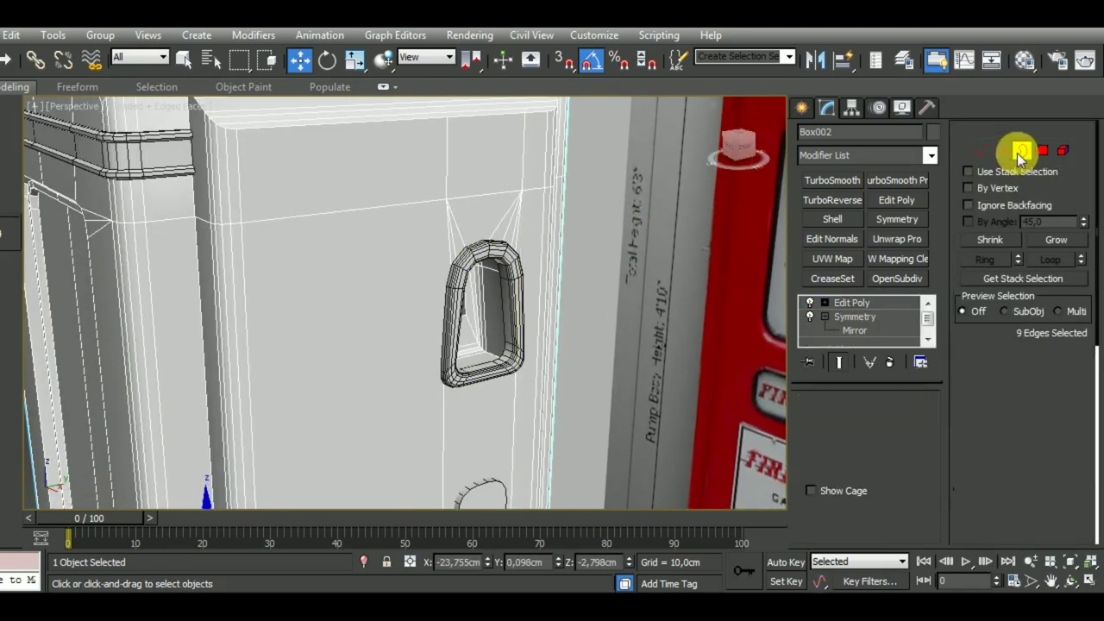
pyautogui.click(467, 316)
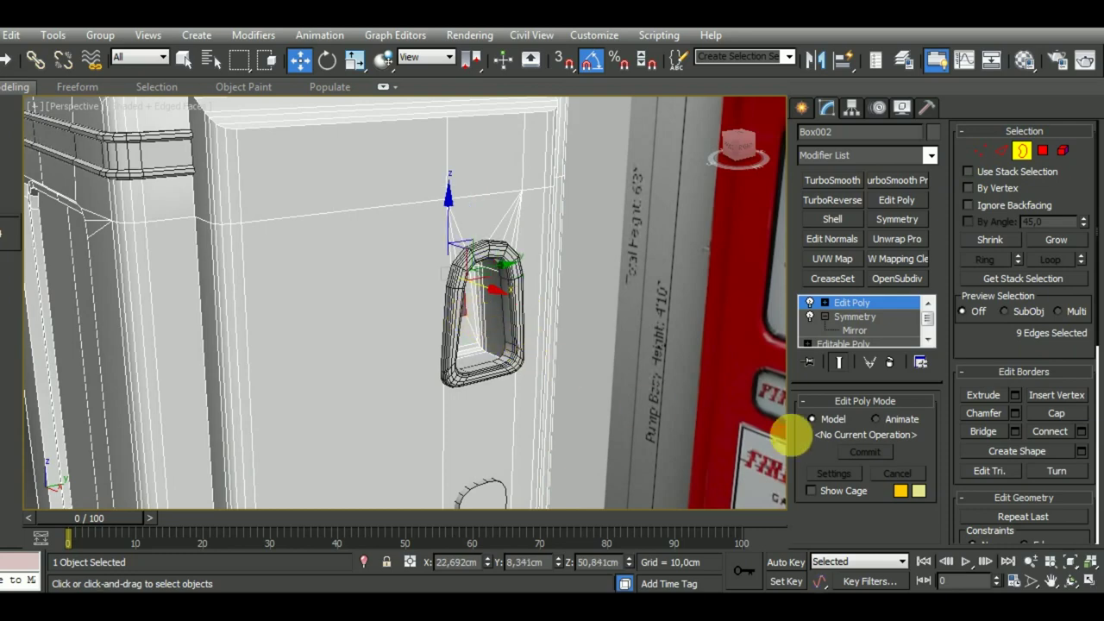
# Select the 36 faces lining the opening and scale them uniformly to 88%
pyautogui.click(1044, 153)
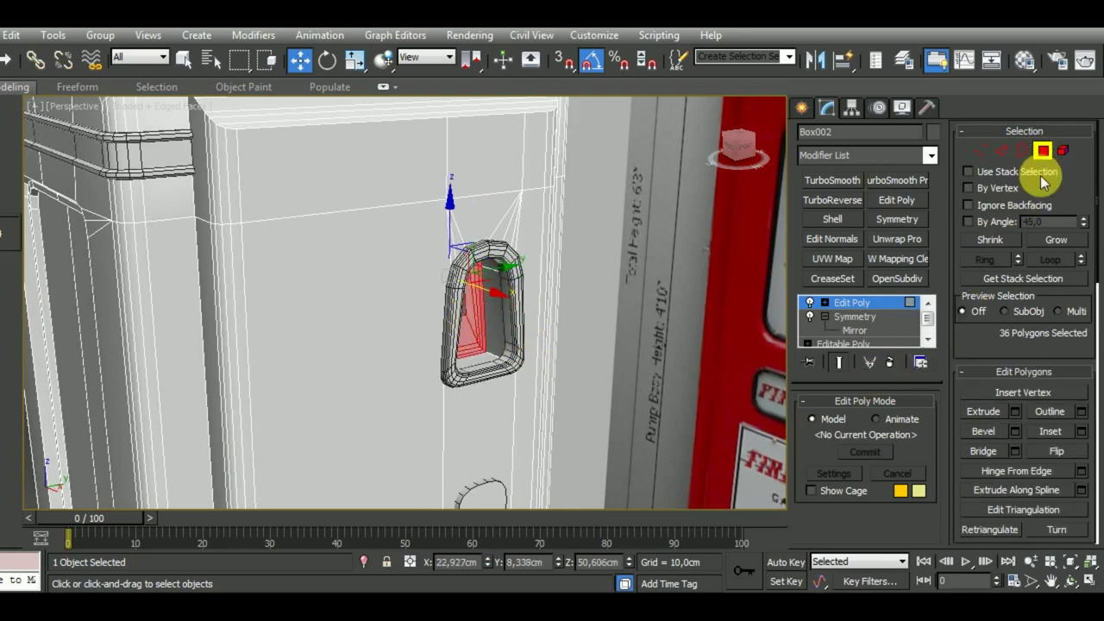
pyautogui.keyDown('ctrl'); pyautogui.click(442, 331); pyautogui.keyUp('ctrl')
pyautogui.click(355, 58)
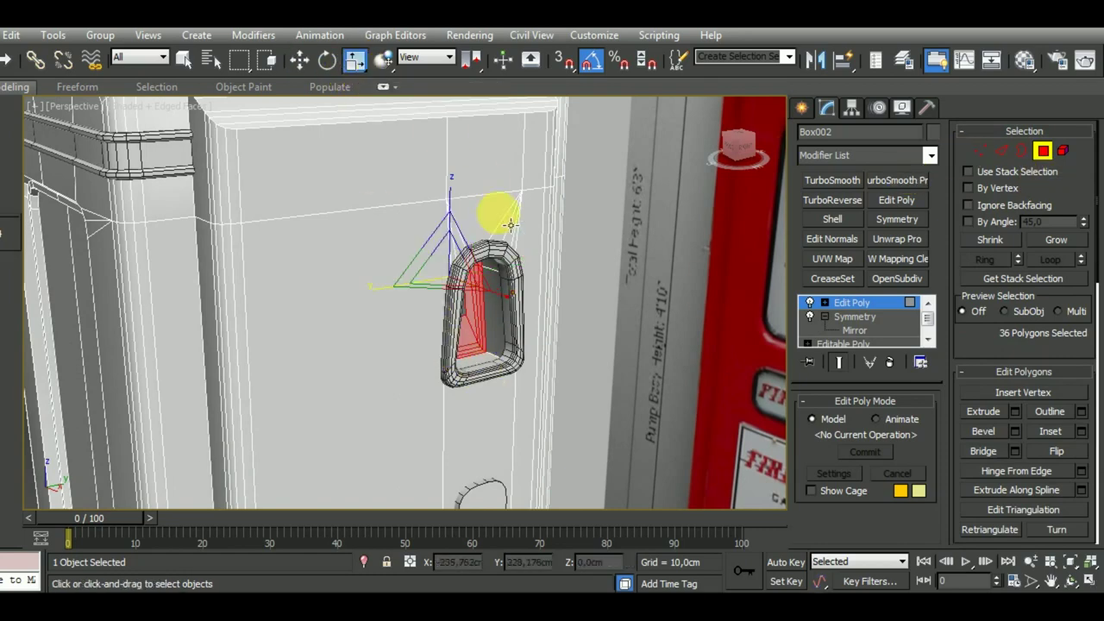
pyautogui.moveTo(460, 283); pyautogui.dragTo(468, 296)
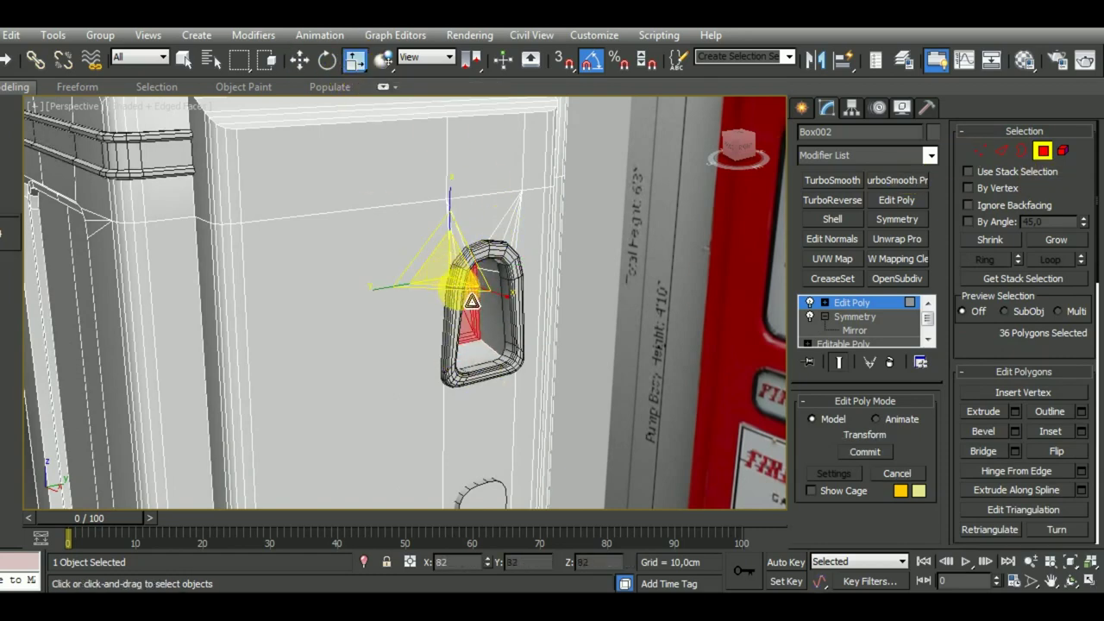
# Move the scaled opening faces slightly downward along Z
pyautogui.click(300, 58)
pyautogui.moveTo(650, 402)
pyautogui.keyDown('alt'); pyautogui.mouseDown(button='middle')
pyautogui.moveTo(685, 379)
pyautogui.moveTo(665, 406)
pyautogui.moveTo(579, 431)
pyautogui.moveTo(496, 342)
pyautogui.mouseUp(button='middle'); pyautogui.keyUp('alt')
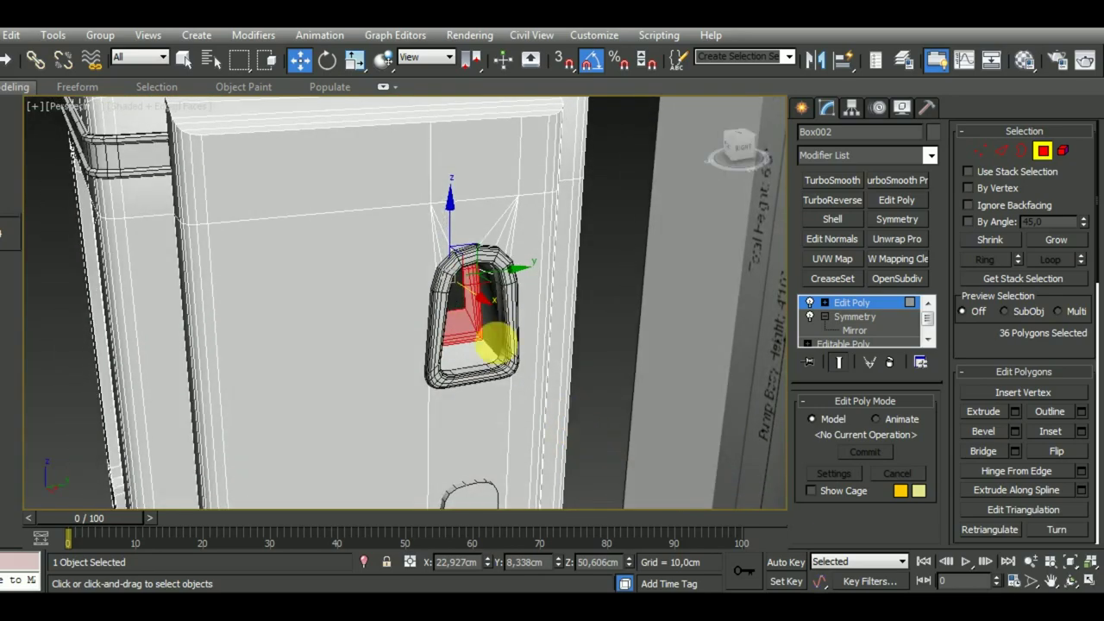
pyautogui.moveTo(463, 225); pyautogui.dragTo(464, 232)
pyautogui.keyDown('alt'); pyautogui.moveTo(464, 232); pyautogui.dragTo(506, 308, button='middle'); pyautogui.keyUp('alt')
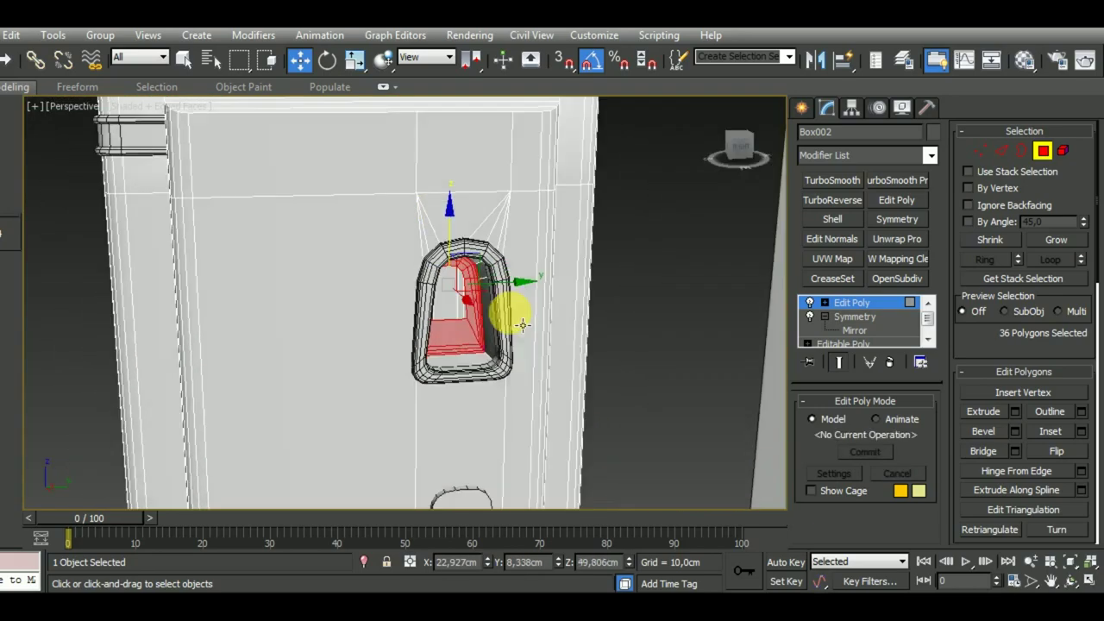
pyautogui.scroll(-3, 493, 271)
pyautogui.keyDown('alt'); pyautogui.moveTo(493, 271); pyautogui.dragTo(561, 374, button='middle'); pyautogui.keyUp('alt')
pyautogui.scroll(-3, 509, 323)
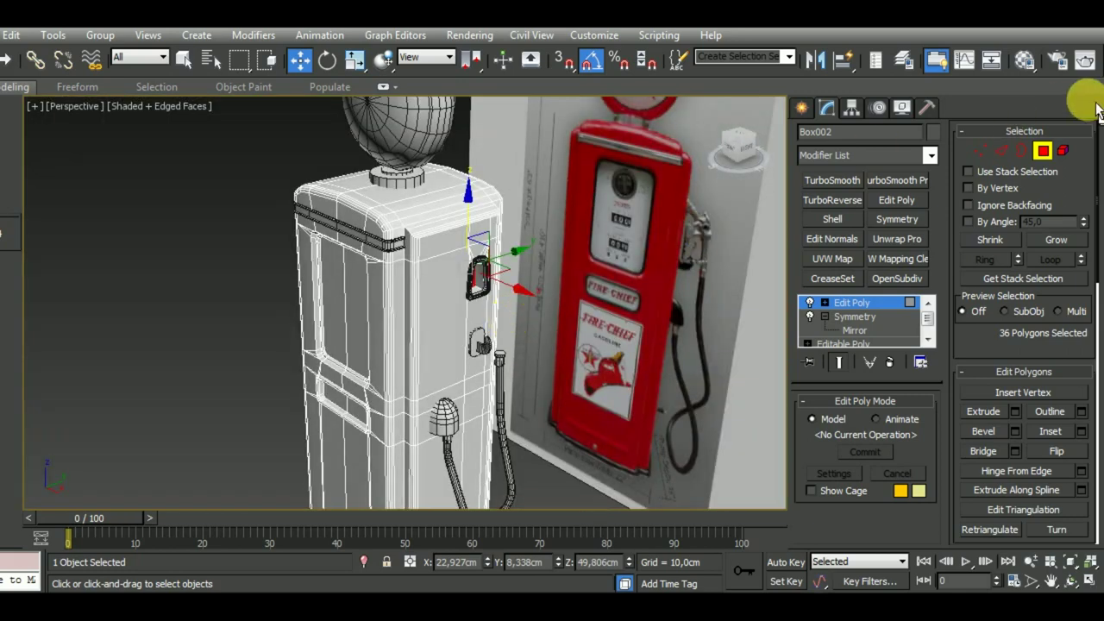
pyautogui.click(1043, 150)
pyautogui.moveTo(492, 419); pyautogui.dragTo(423, 327, button='middle')
pyautogui.scroll(-5, 422, 328)
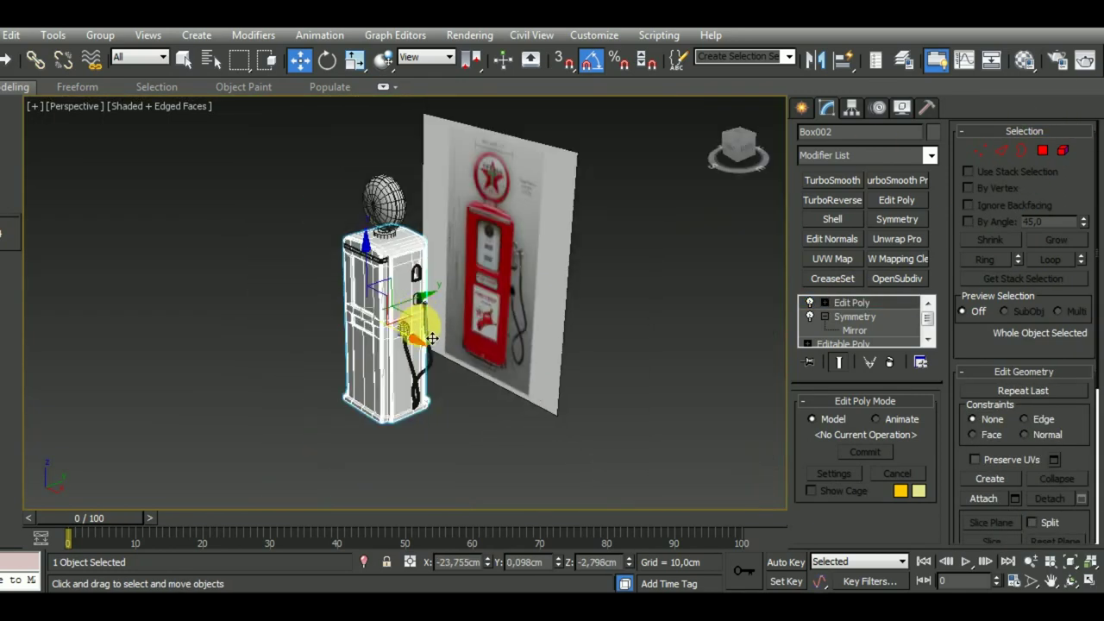
pyautogui.click(469, 451)
pyautogui.moveTo(469, 451); pyautogui.dragTo(497, 439, button='middle')
pyautogui.scroll(3, 470, 371)
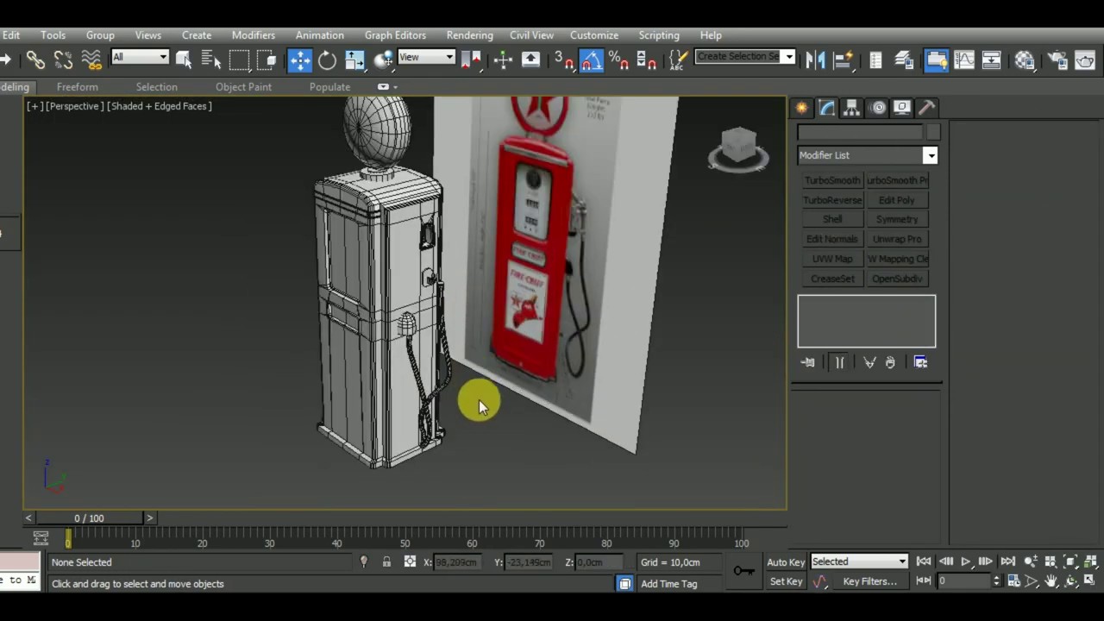
pyautogui.moveTo(502, 438); pyautogui.dragTo(525, 449, button='middle')
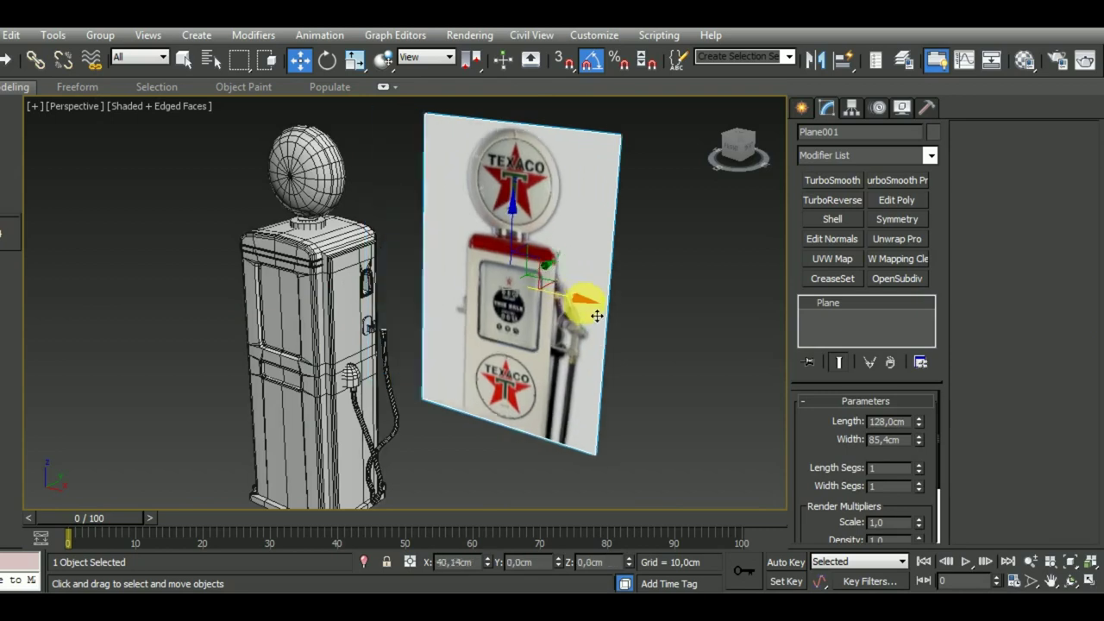
pyautogui.moveTo(515, 293); pyautogui.dragTo(591, 310)
pyautogui.press('f')
pyautogui.scroll(-2, 351, 364)
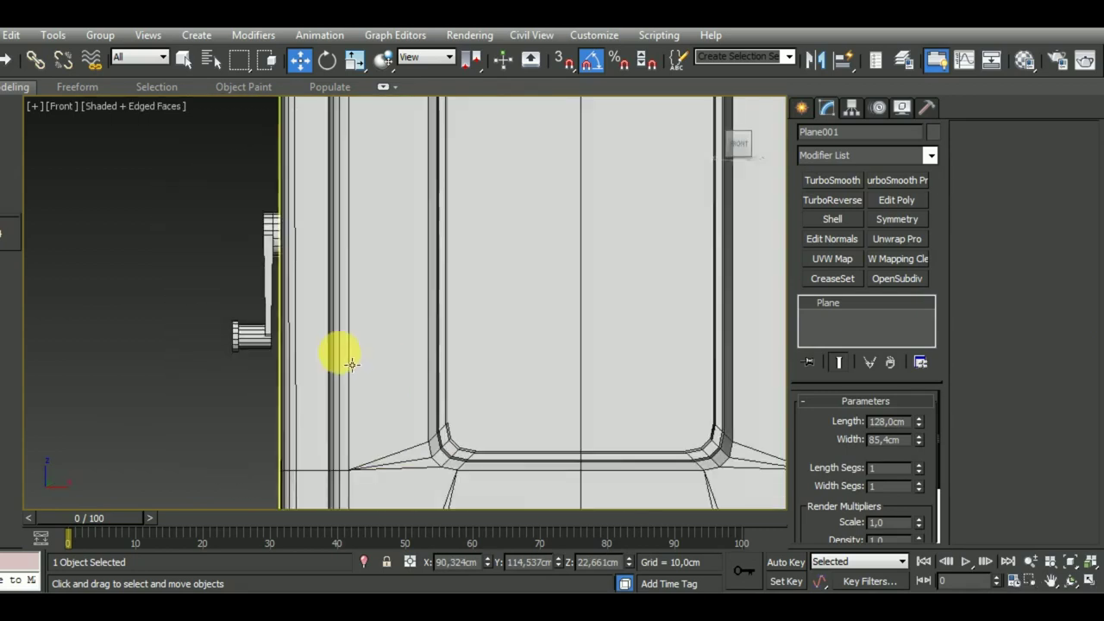
pyautogui.scroll(-3, 351, 364)
pyautogui.scroll(3, 406, 353)
pyautogui.scroll(2, 493, 347)
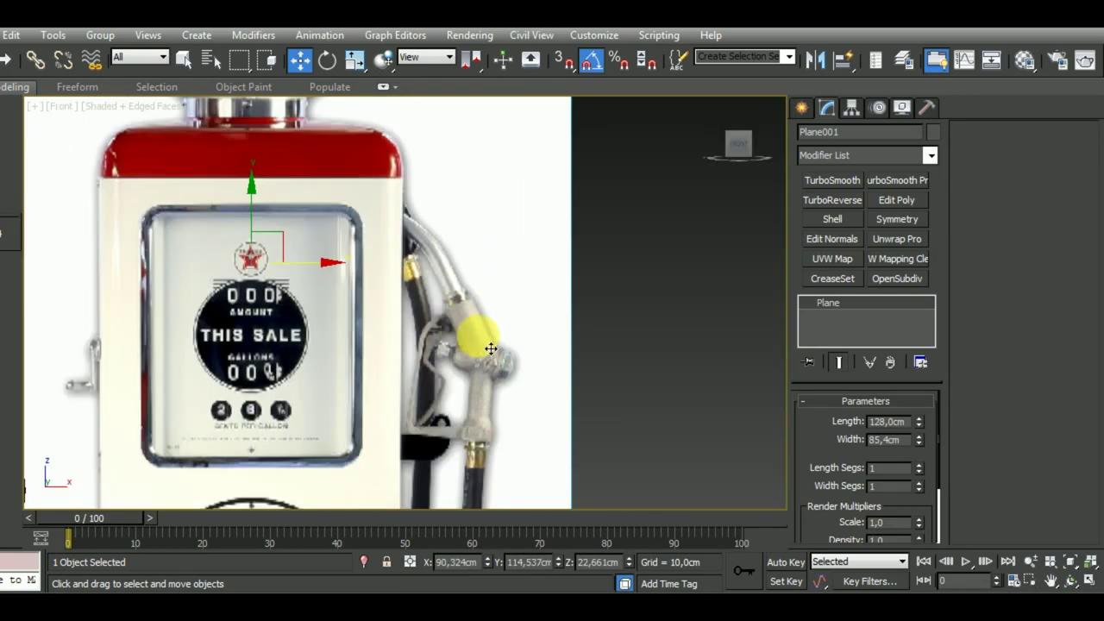
pyautogui.scroll(2, 531, 363)
pyautogui.scroll(-1, 531, 363)
pyautogui.scroll(-1, 431, 247)
pyautogui.scroll(-1, 486, 412)
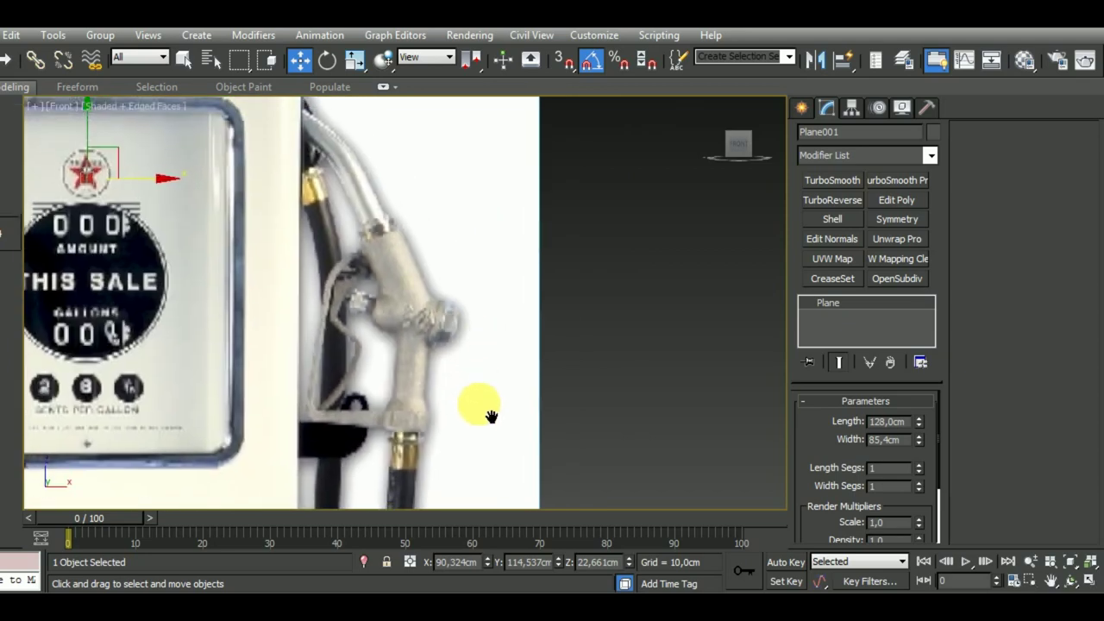
pyautogui.scroll(2, 431, 418)
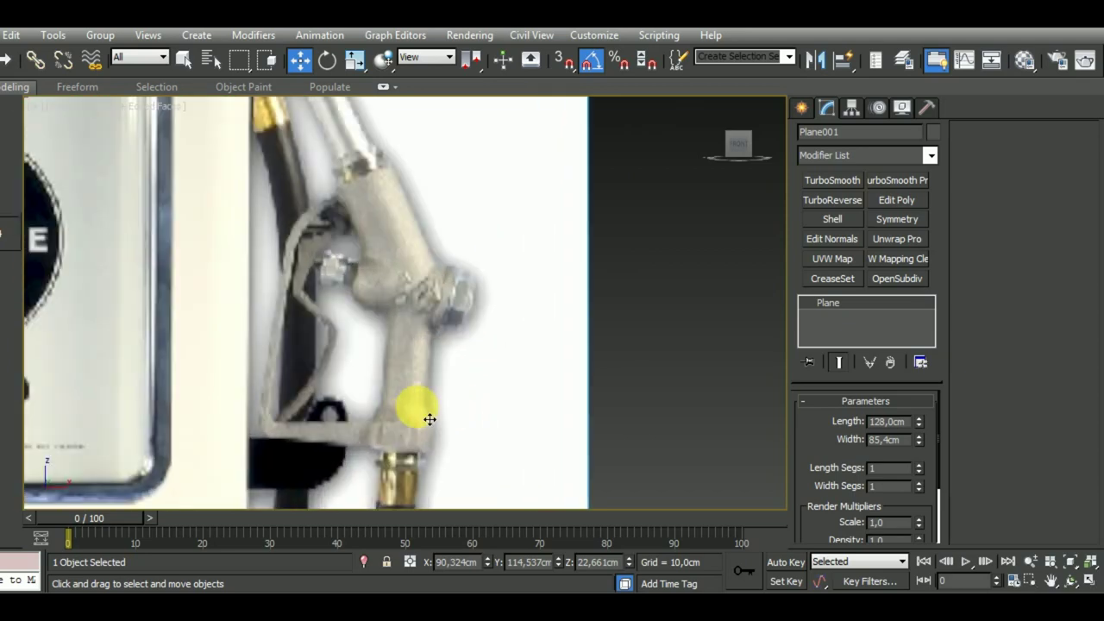
pyautogui.scroll(-2, 440, 423)
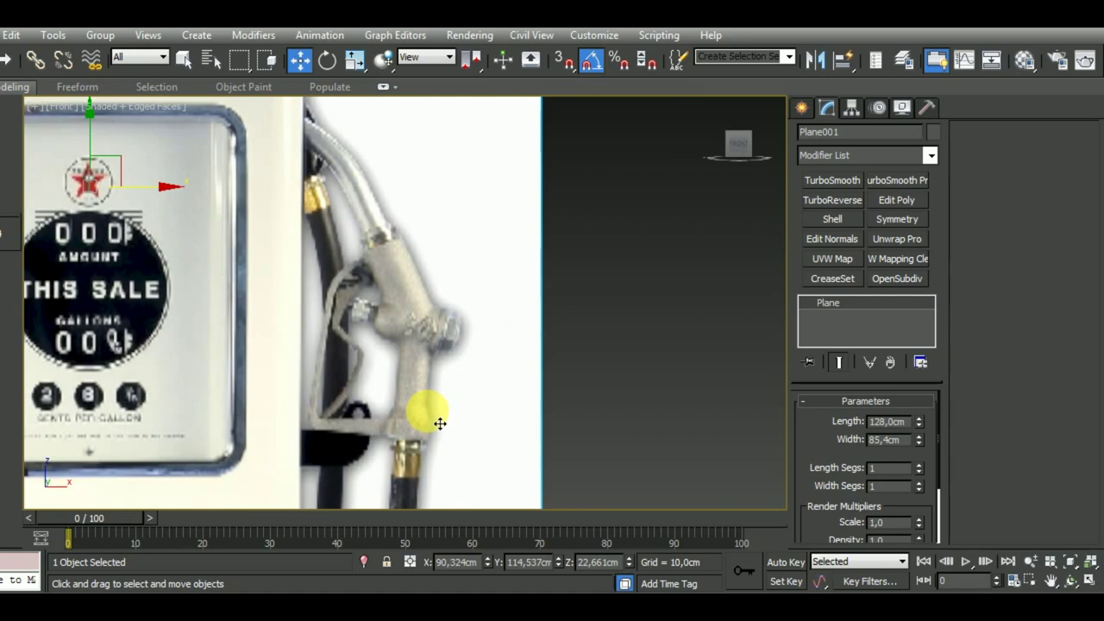
pyautogui.scroll(1, 444, 392)
pyautogui.scroll(1, 438, 371)
pyautogui.scroll(2, 449, 362)
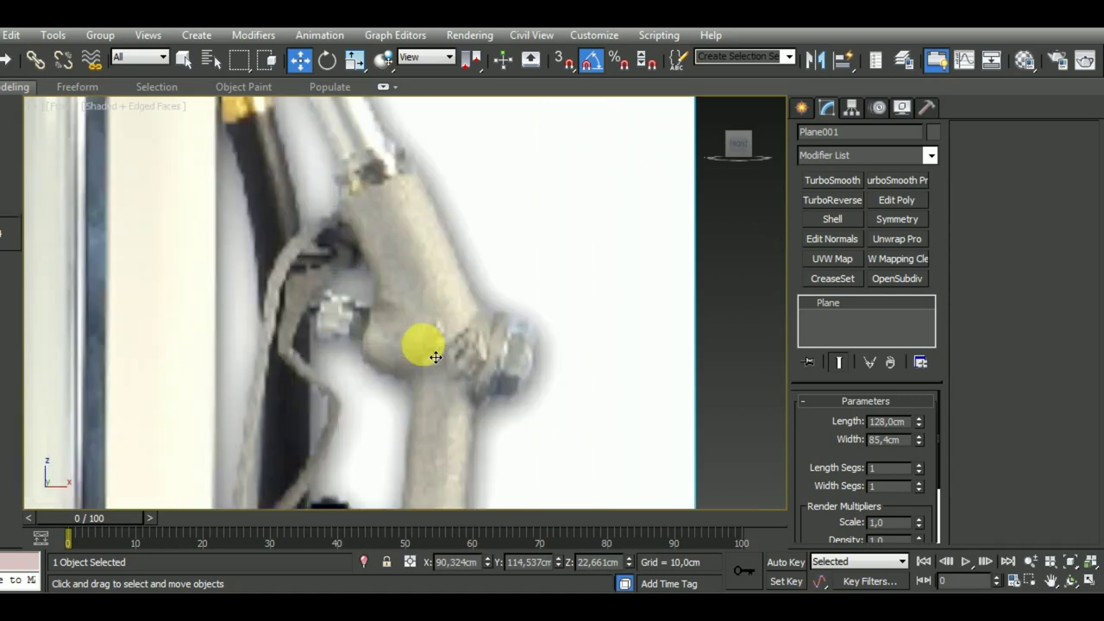
pyautogui.scroll(-1, 470, 390)
pyautogui.scroll(-2, 470, 390)
pyautogui.scroll(-1, 466, 380)
pyautogui.moveTo(463, 374); pyautogui.dragTo(473, 422, button='middle')
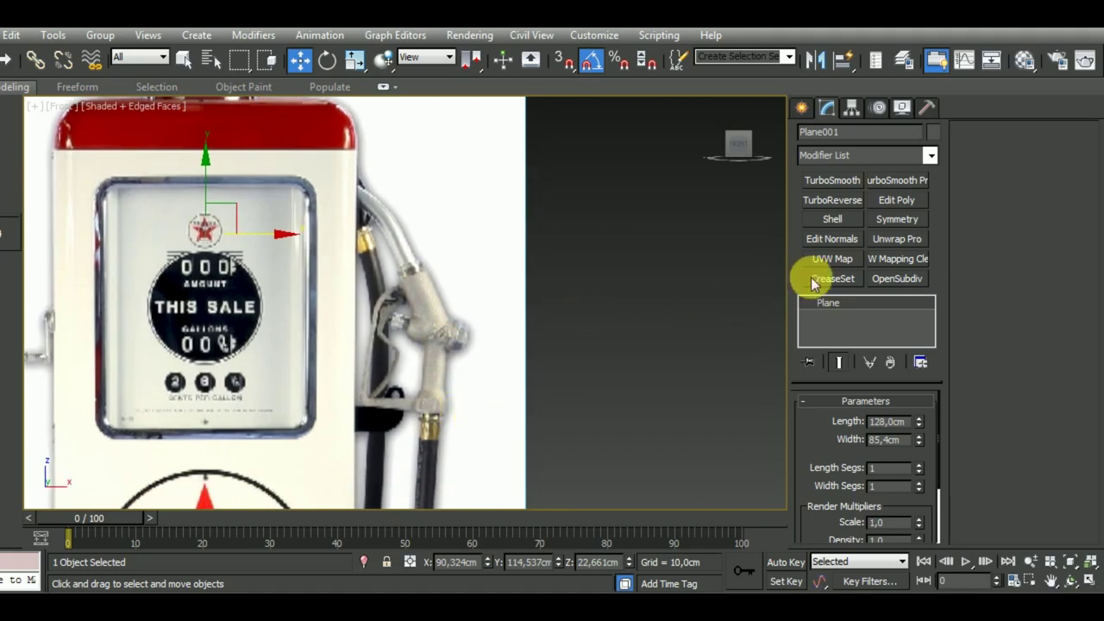
# Draw a cylinder at the nozzle's lower end and rotate it -90° on X to stand upright
pyautogui.click(802, 107)
pyautogui.click(831, 250)
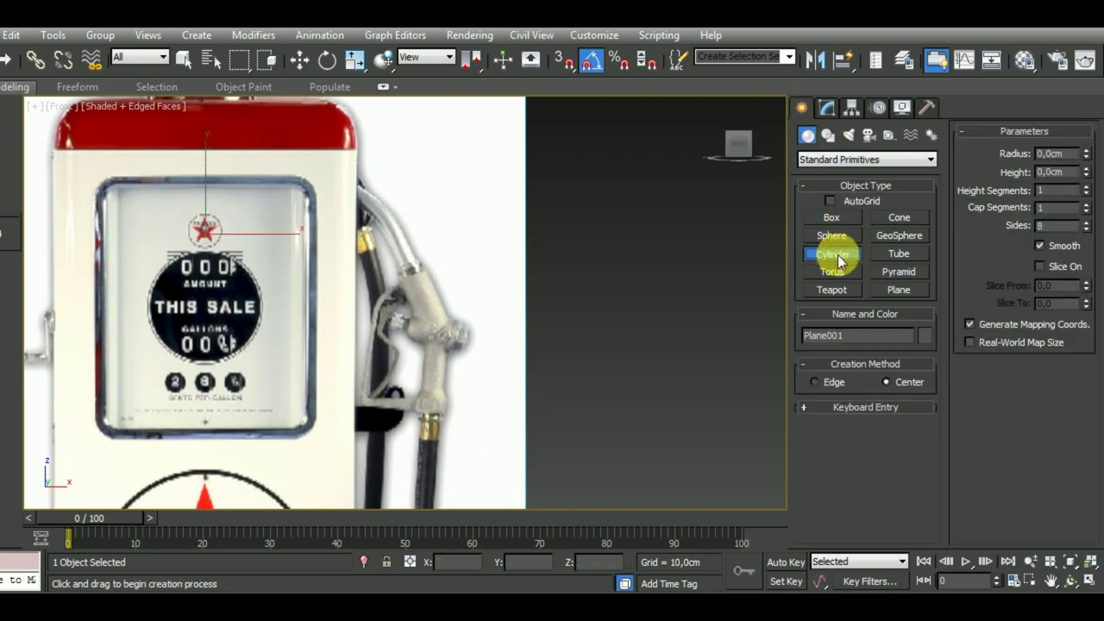
pyautogui.scroll(1, 469, 379)
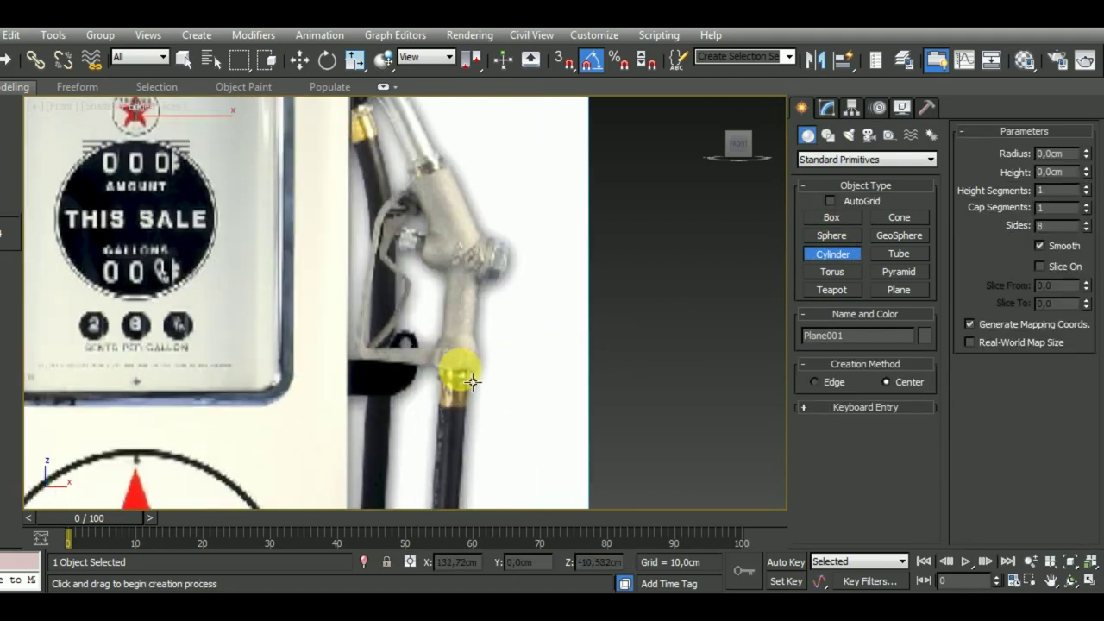
pyautogui.moveTo(456, 356); pyautogui.dragTo(459, 360)
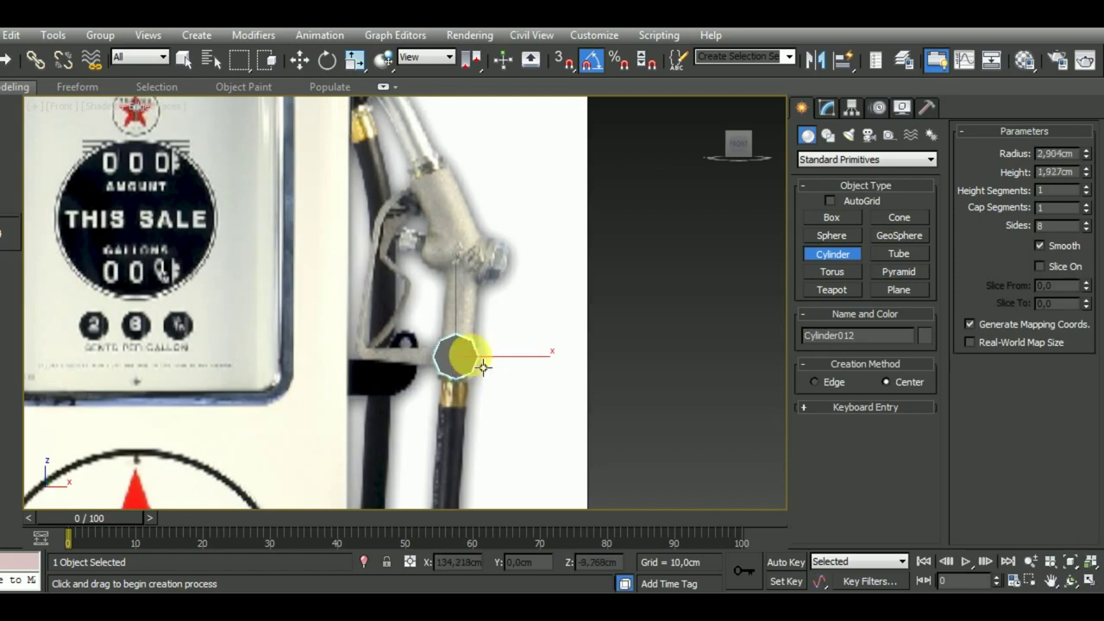
pyautogui.click(326, 59)
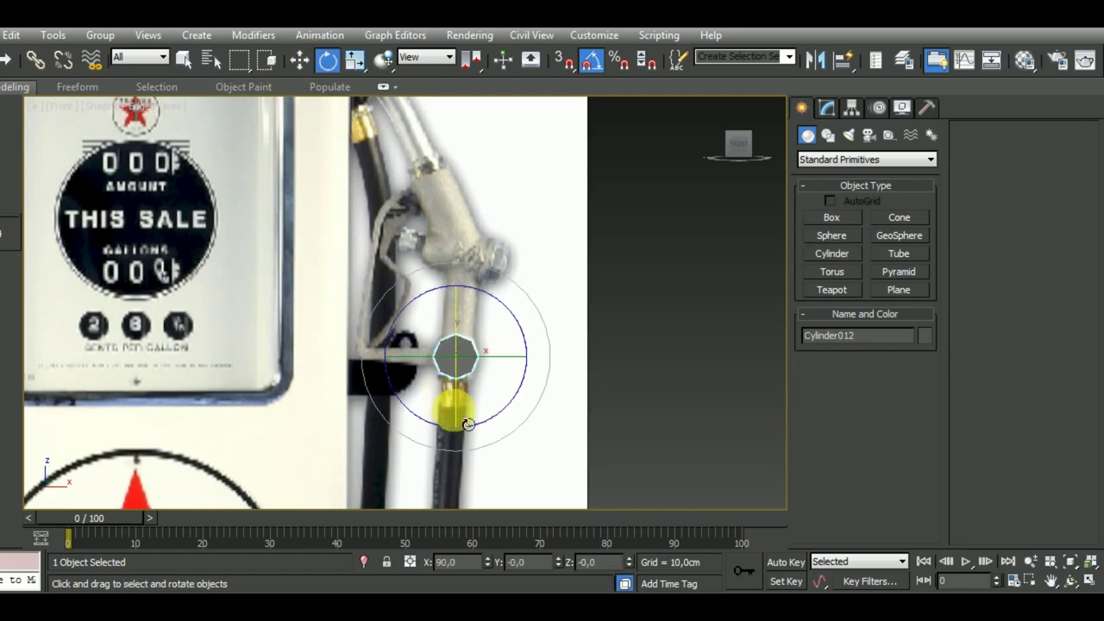
pyautogui.moveTo(467, 424)
pyautogui.mouseDown()
pyautogui.moveTo(473, 350)
pyautogui.moveTo(439, 304)
pyautogui.moveTo(481, 355)
pyautogui.moveTo(479, 325)
pyautogui.mouseUp()
pyautogui.click(300, 60)
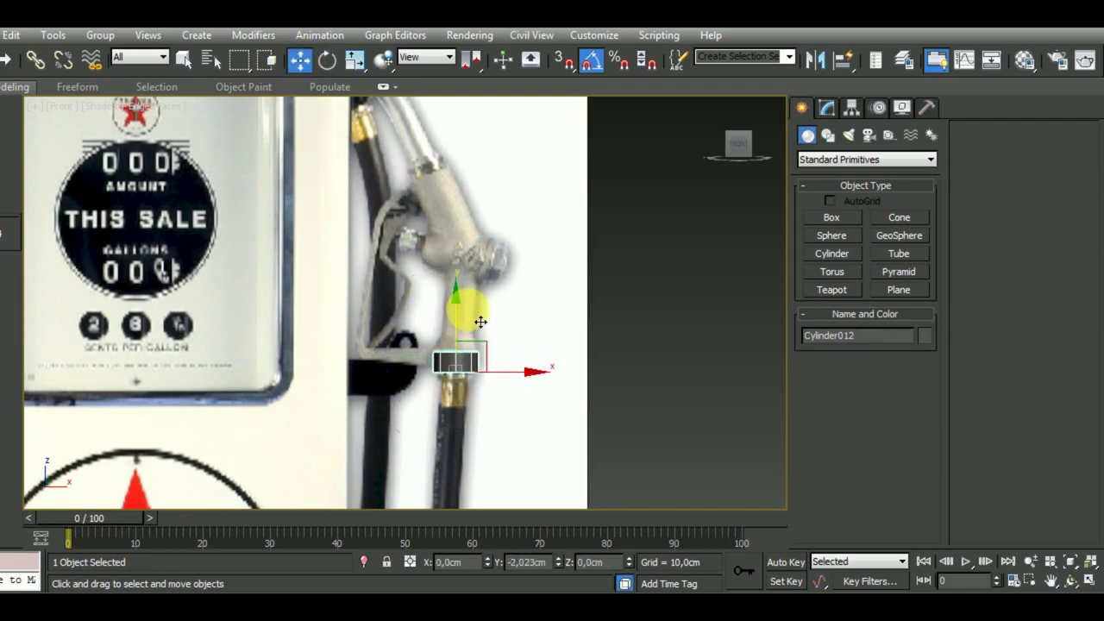
# Set the new cylinder's Sides to 20
pyautogui.click(827, 107)
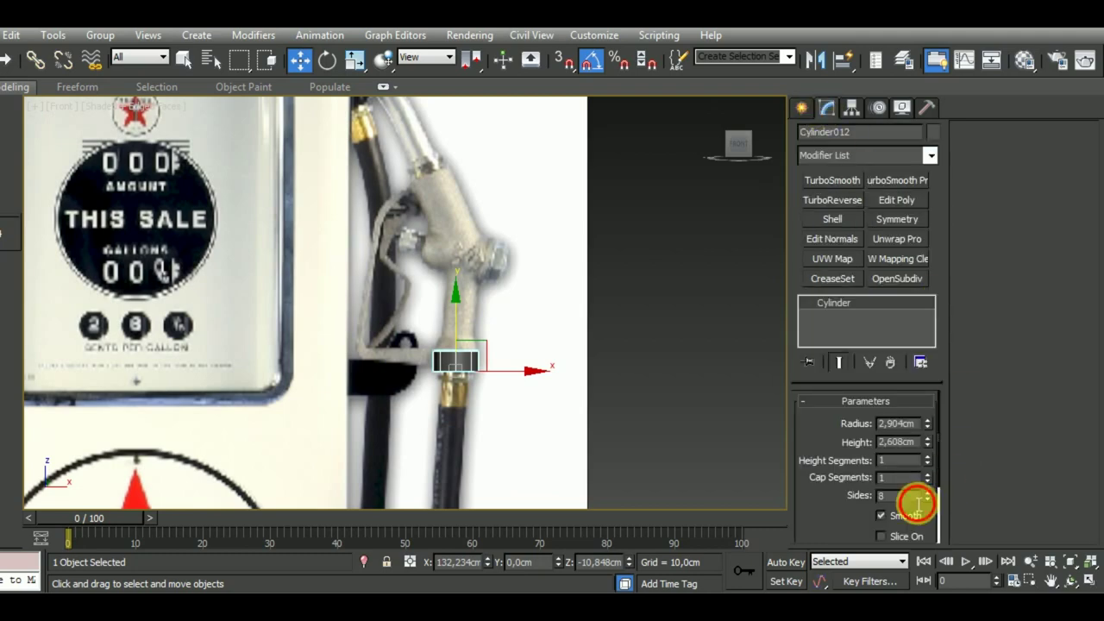
pyautogui.doubleClick(914, 497)
pyautogui.write('20')
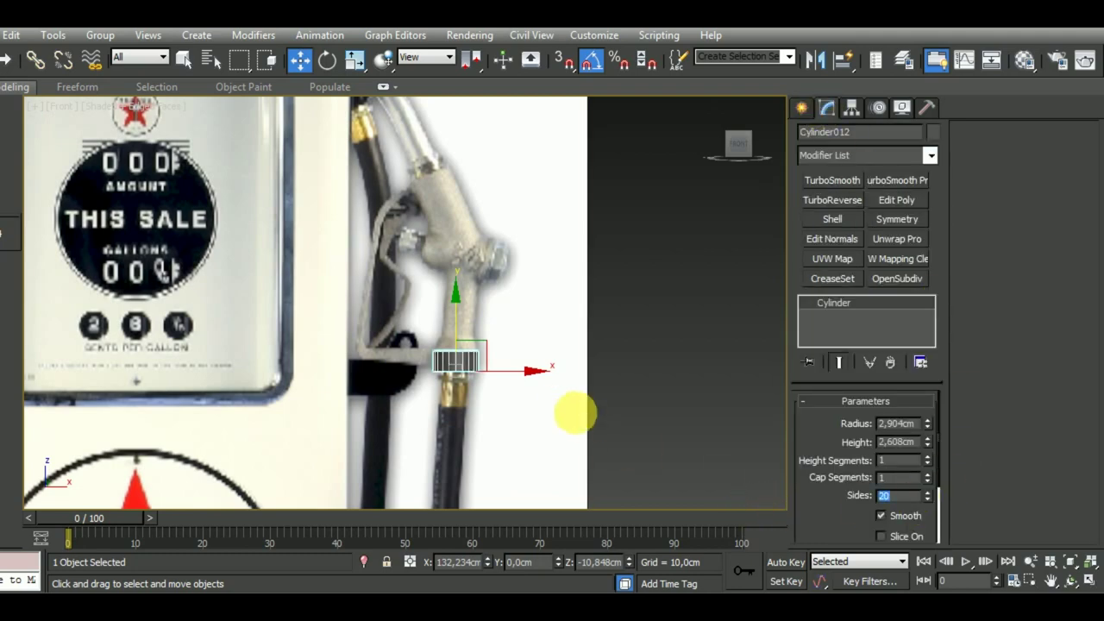
pyautogui.scroll(1, 453, 371)
pyautogui.scroll(4, 478, 382)
pyautogui.scroll(-2, 478, 382)
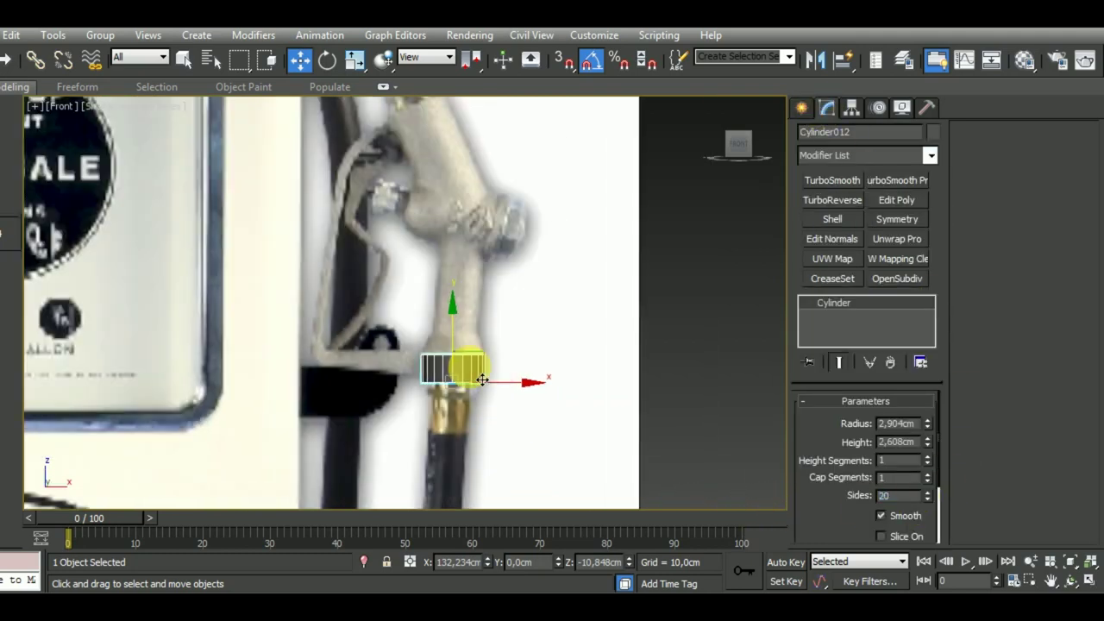
# Slide the cylinder up the nozzle to sit just above the brass hose fitting
pyautogui.moveTo(466, 375)
pyautogui.mouseDown()
pyautogui.moveTo(474, 318)
pyautogui.moveTo(476, 351)
pyautogui.mouseUp()
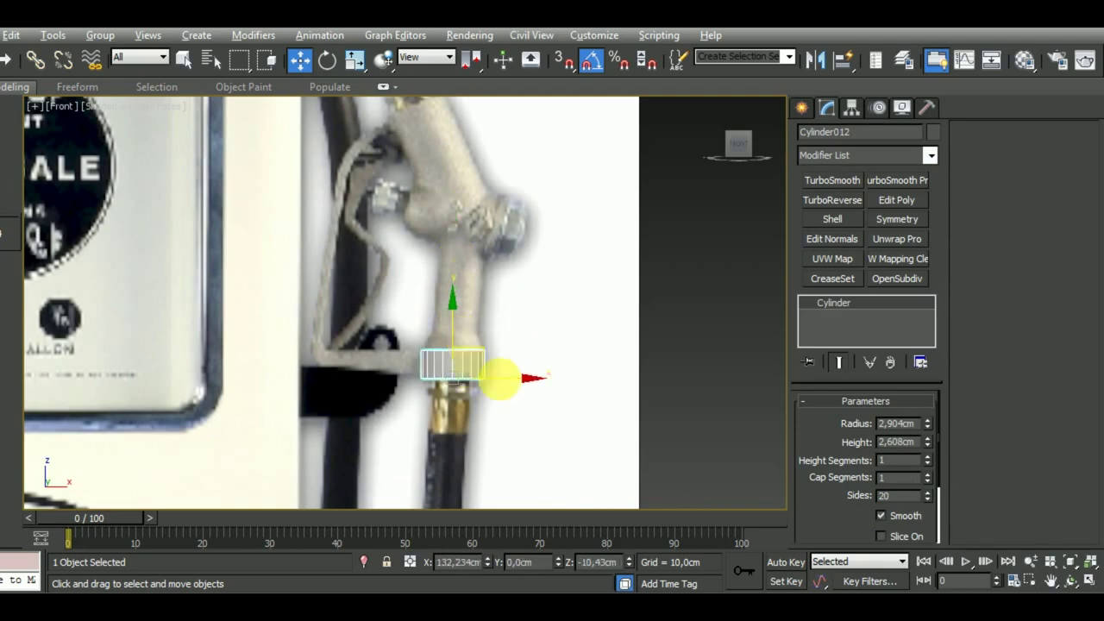
pyautogui.scroll(1, 513, 393)
pyautogui.scroll(2, 492, 377)
pyautogui.scroll(-2, 492, 378)
pyautogui.click(526, 405)
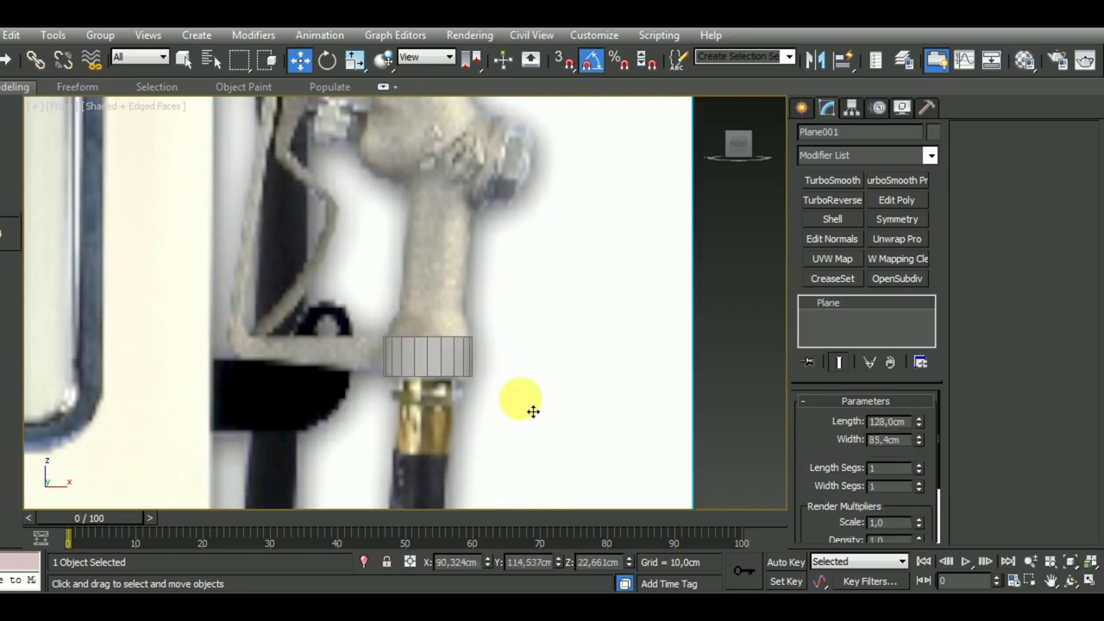
pyautogui.click(455, 365)
pyautogui.scroll(1, 535, 367)
pyautogui.scroll(-2, 539, 362)
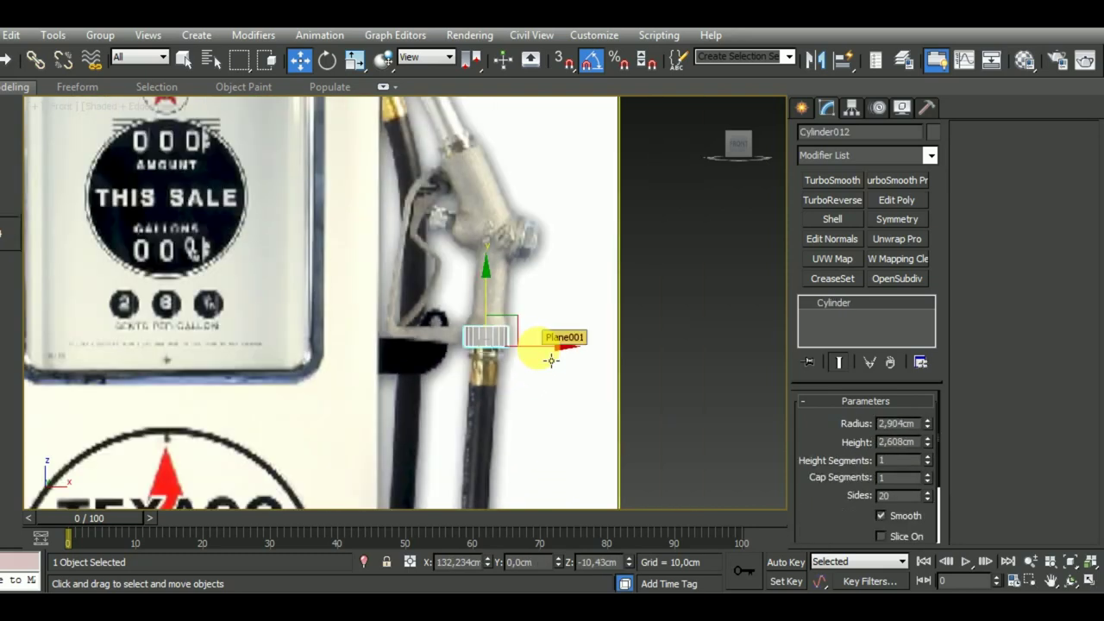
pyautogui.moveTo(572, 382); pyautogui.dragTo(538, 365, button='middle')
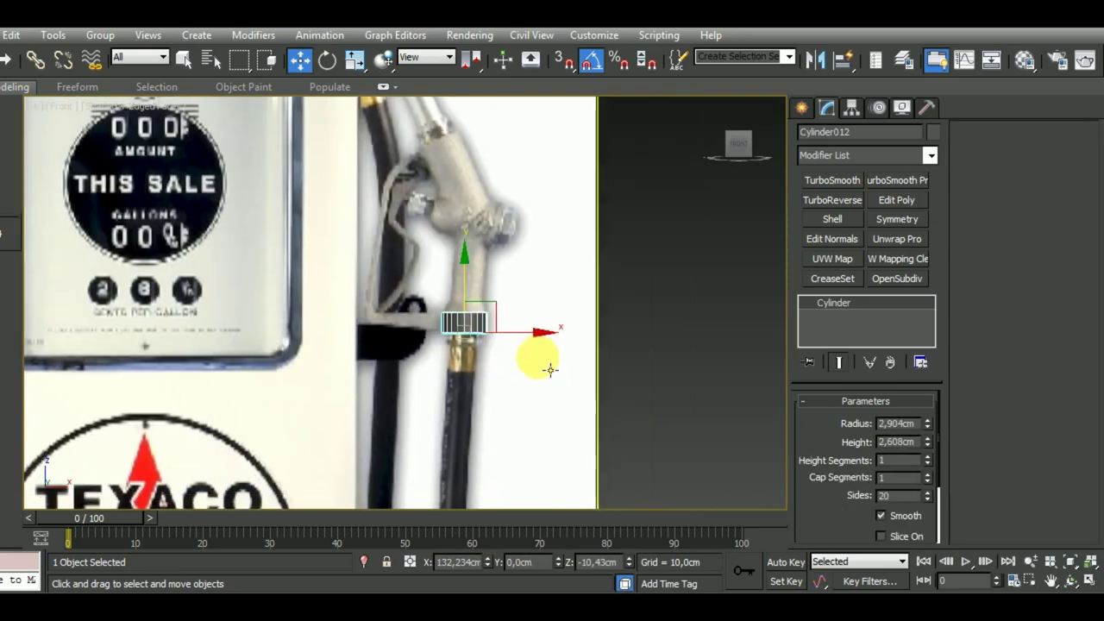
# Set Material #2's refraction colour to white and assign it to Cylinder012
pyautogui.press('m')
pyautogui.click(58, 115)
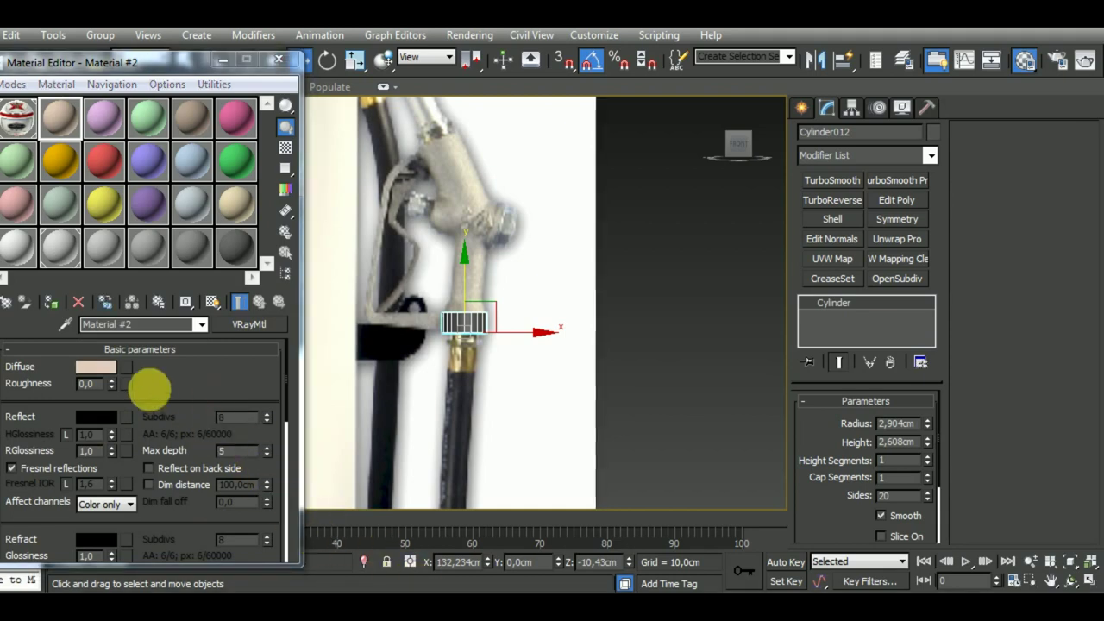
pyautogui.click(108, 542)
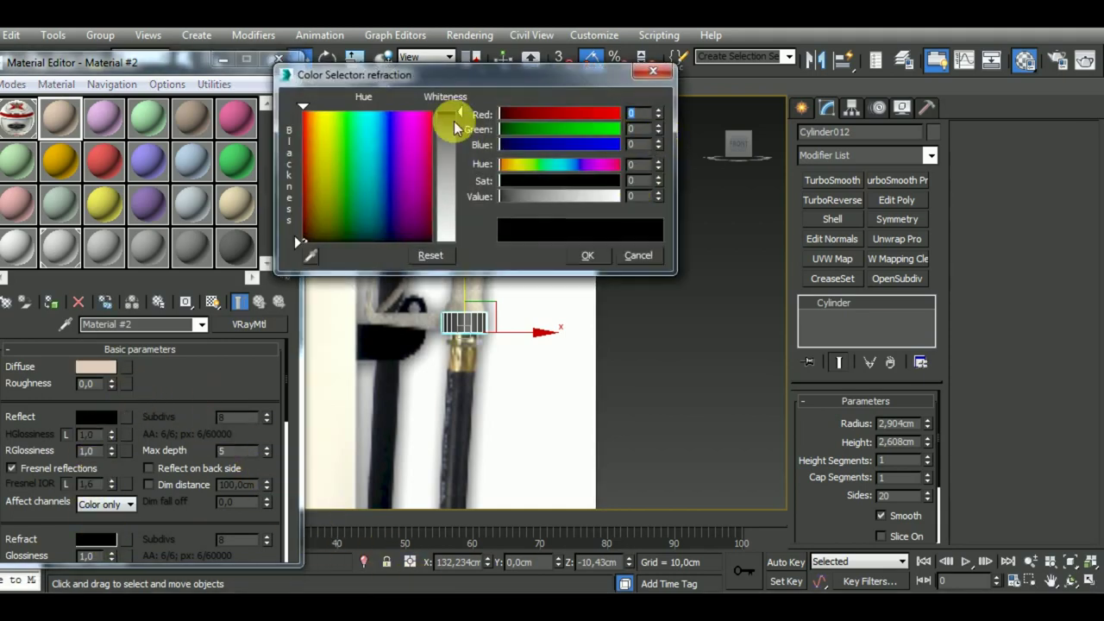
pyautogui.moveTo(463, 109); pyautogui.dragTo(448, 241)
pyautogui.click(587, 255)
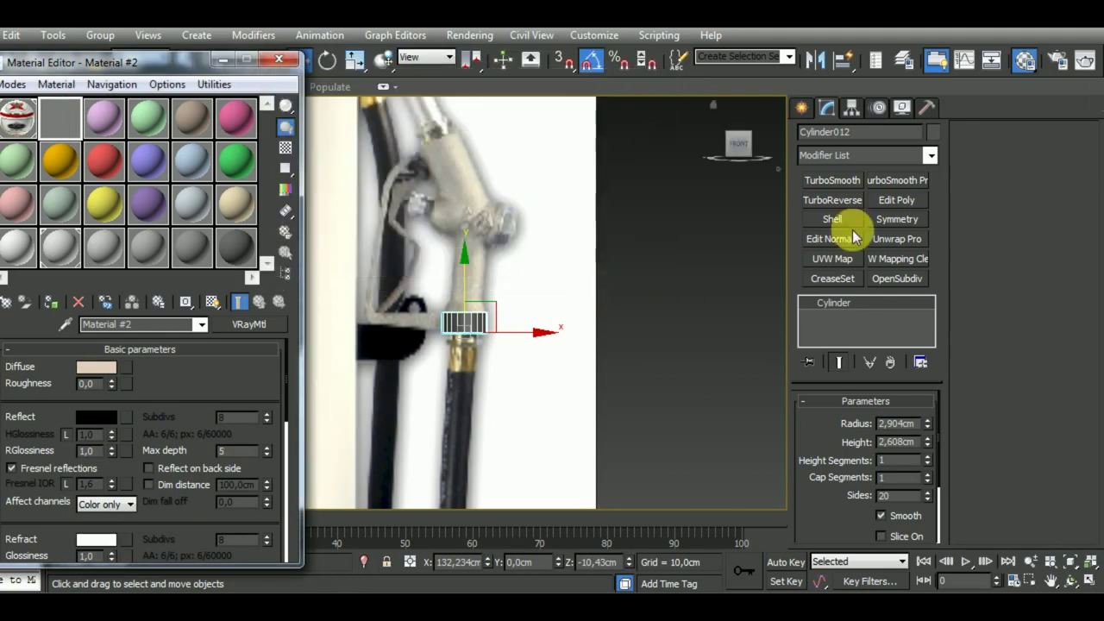
pyautogui.click(51, 302)
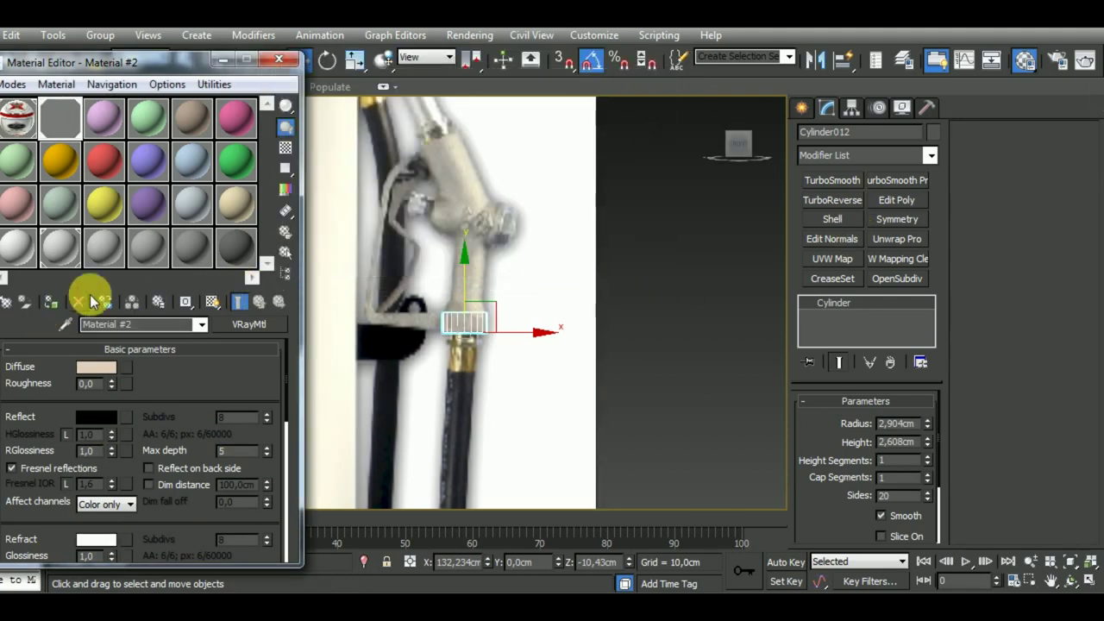
pyautogui.click(223, 68)
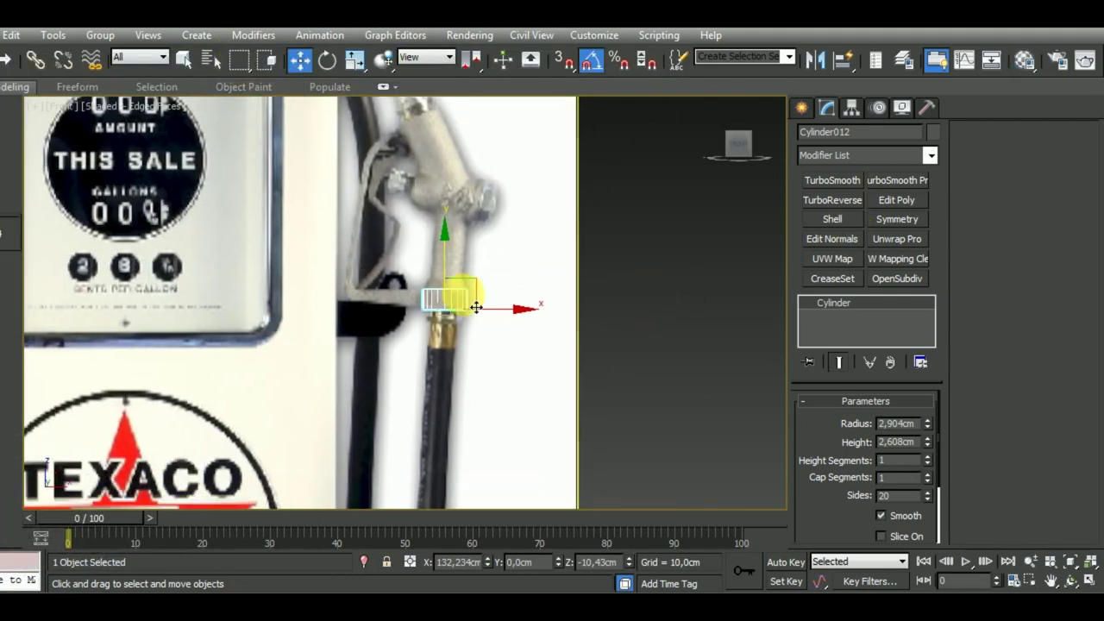
pyautogui.scroll(3, 470, 301)
pyautogui.scroll(-2, 483, 297)
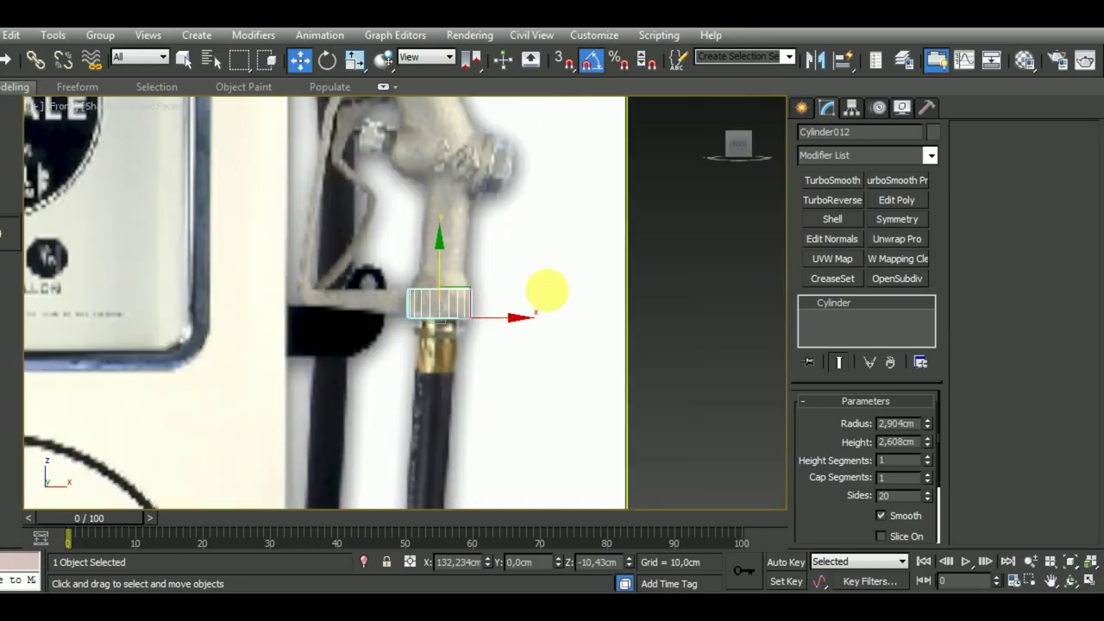
# Convert Cylinder012 to an Editable Poly and select its open top border
pyautogui.rightClick(893, 306)
pyautogui.click(949, 435)
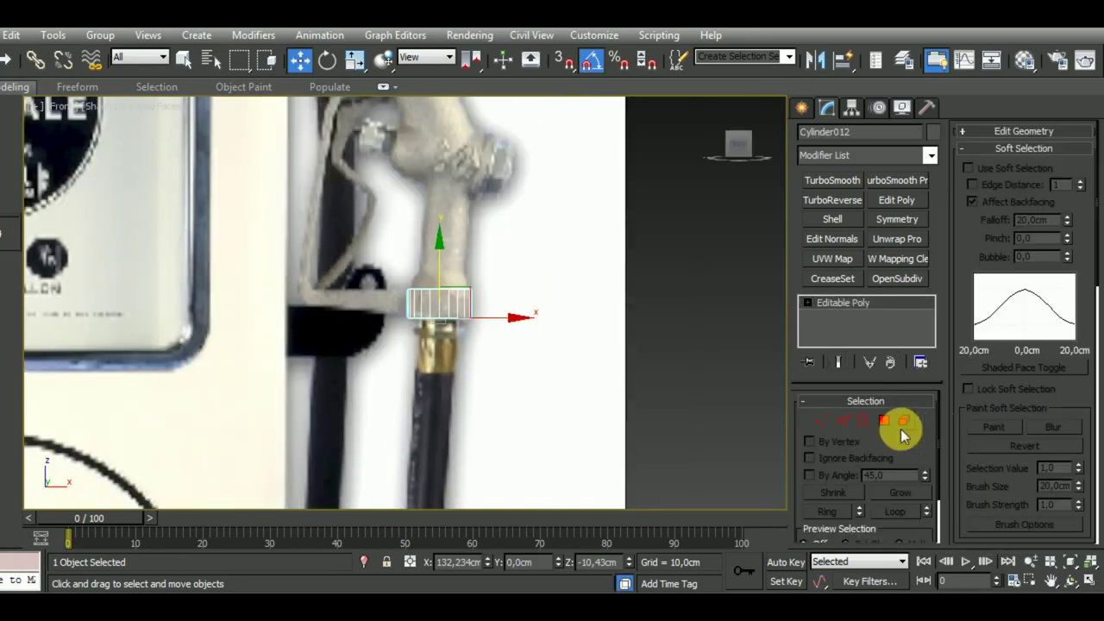
pyautogui.press('4')
pyautogui.moveTo(382, 267); pyautogui.dragTo(522, 293)
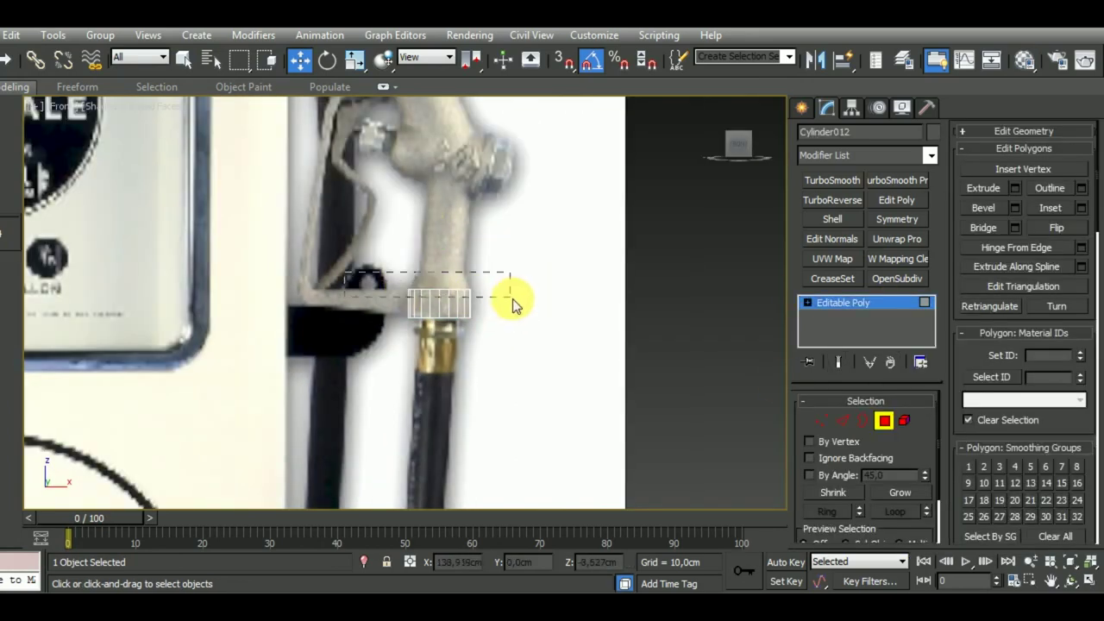
pyautogui.moveTo(518, 384); pyautogui.dragTo(386, 312)
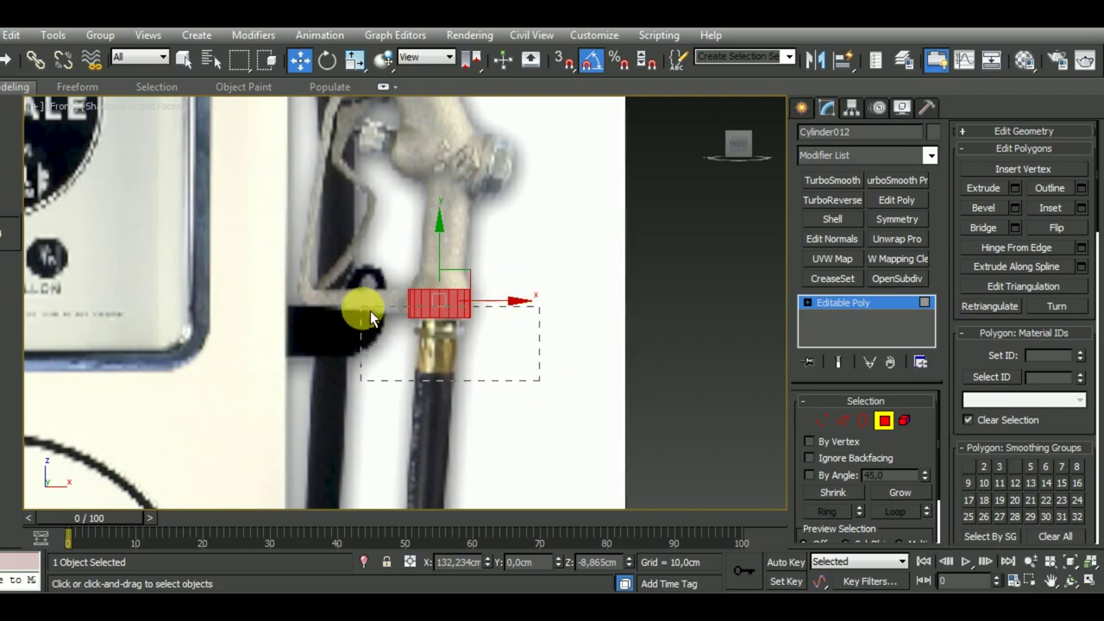
pyautogui.click(863, 421)
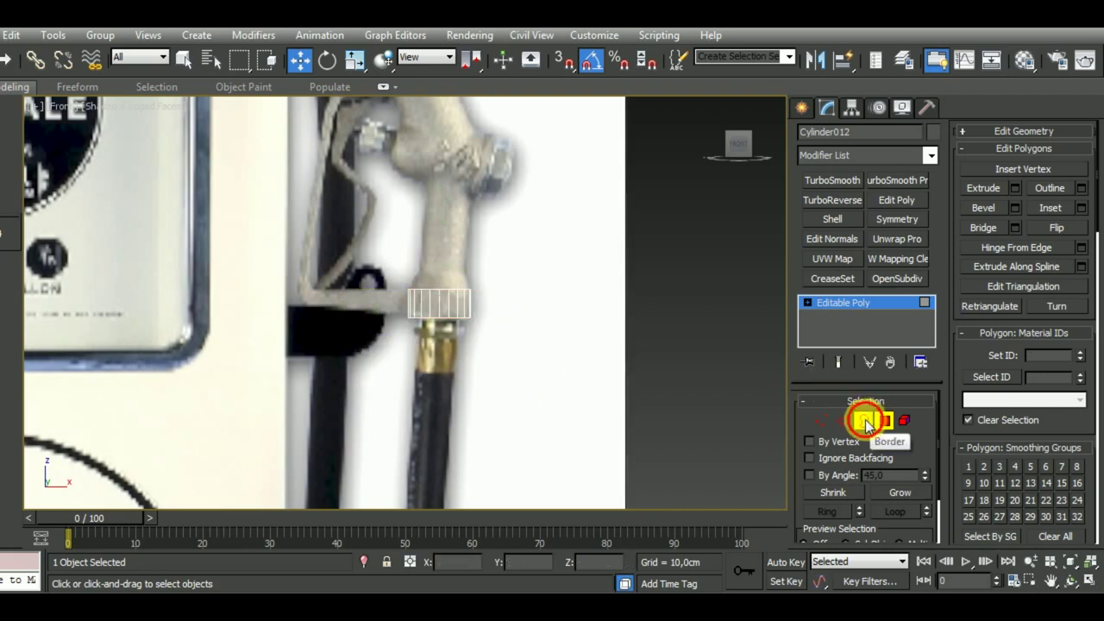
pyautogui.click(459, 301)
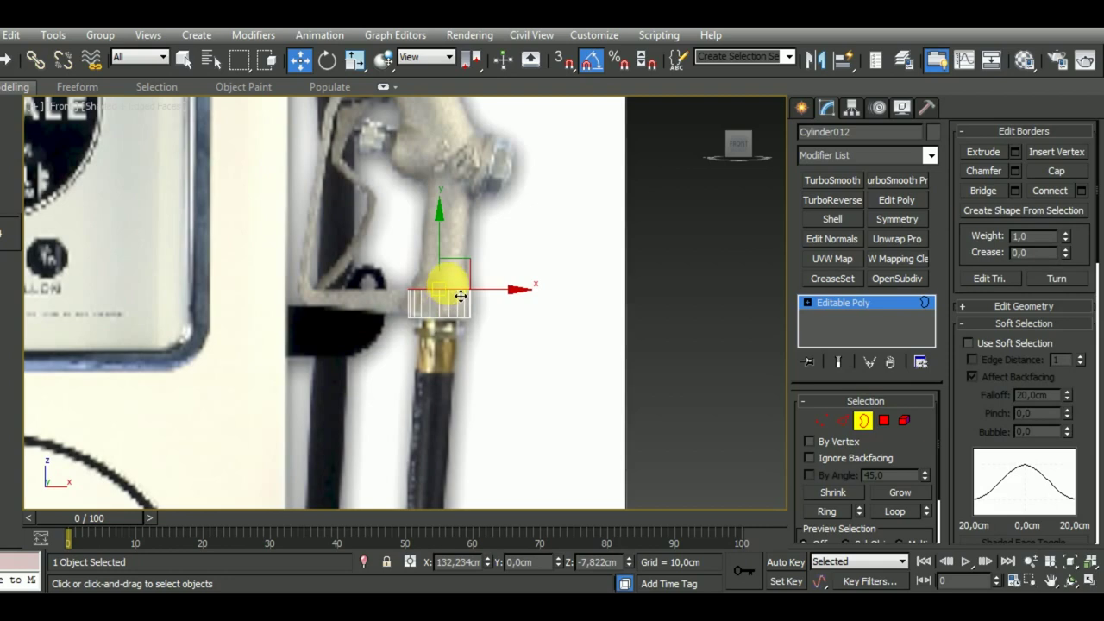
# Raise and taper the top border, then pull it up and shift it right
pyautogui.moveTo(461, 296); pyautogui.dragTo(456, 253)
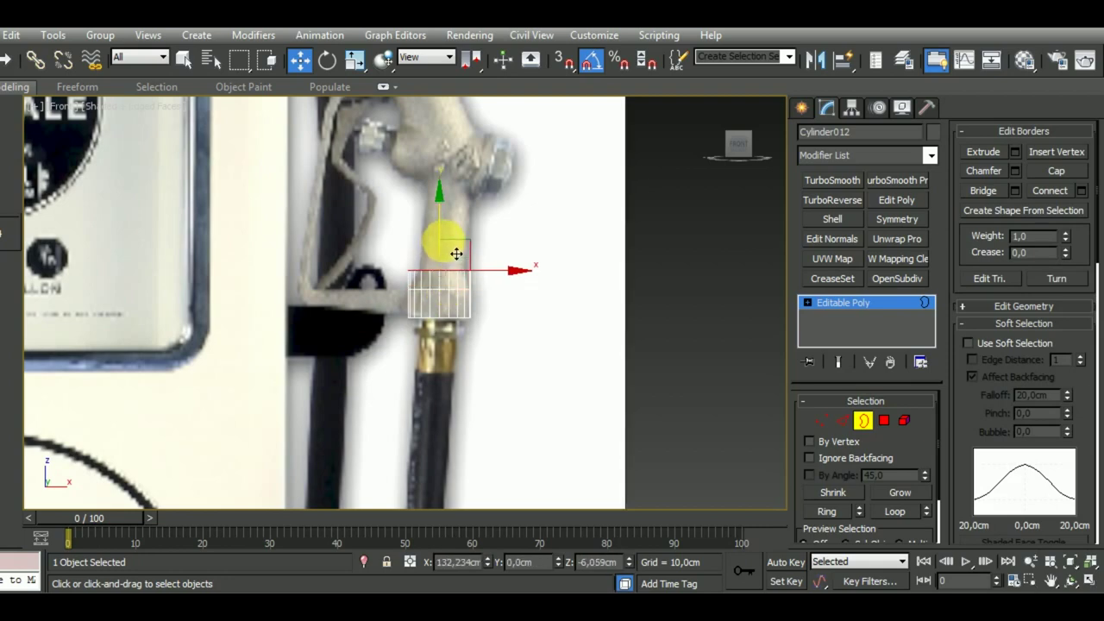
pyautogui.press('r')
pyautogui.moveTo(586, 313); pyautogui.dragTo(597, 342, button='middle')
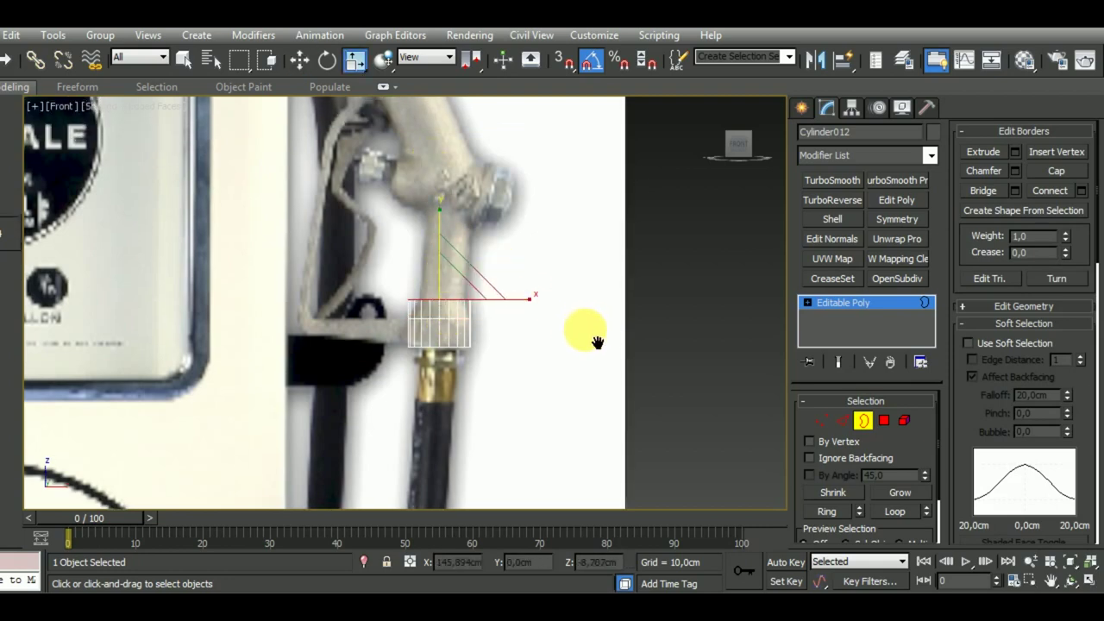
pyautogui.moveTo(451, 288); pyautogui.dragTo(468, 301)
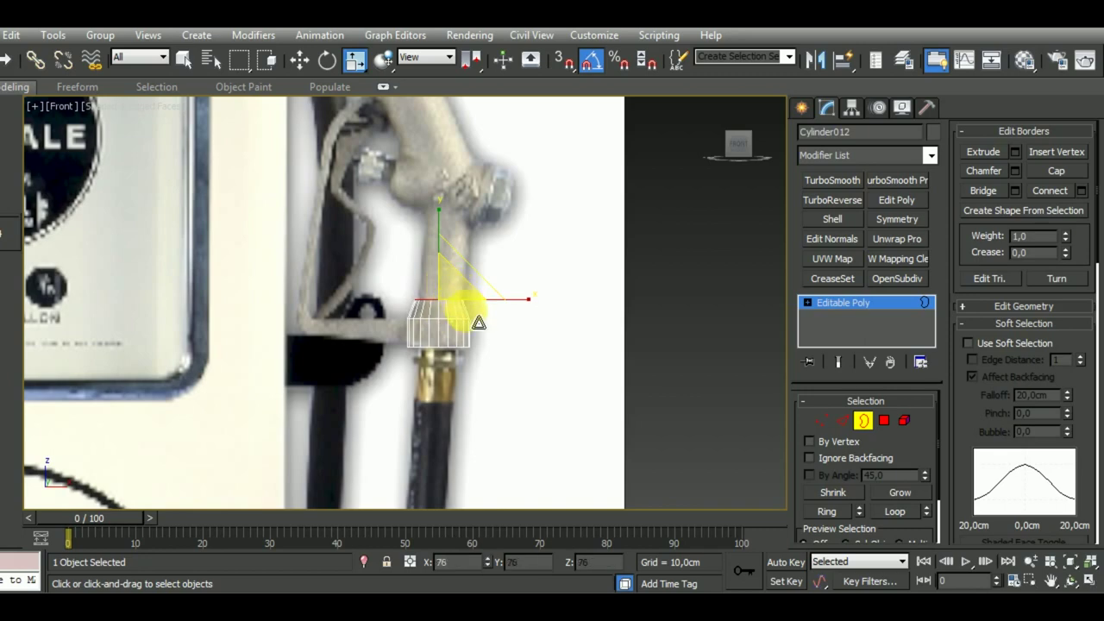
pyautogui.press('w')
pyautogui.moveTo(438, 259); pyautogui.dragTo(458, 180)
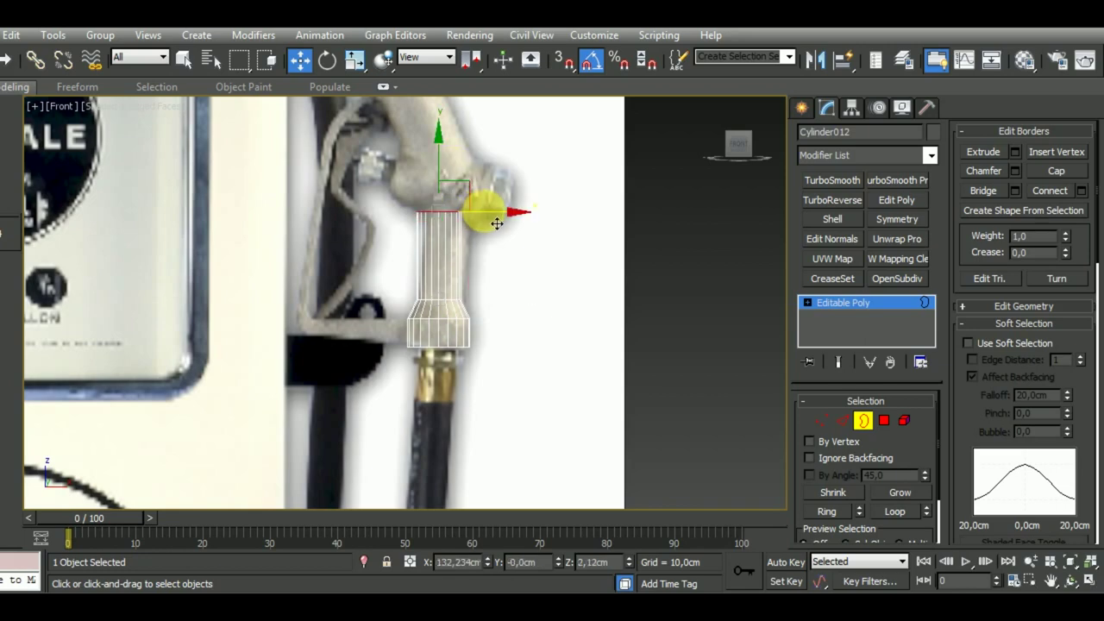
pyautogui.moveTo(497, 224); pyautogui.dragTo(509, 223)
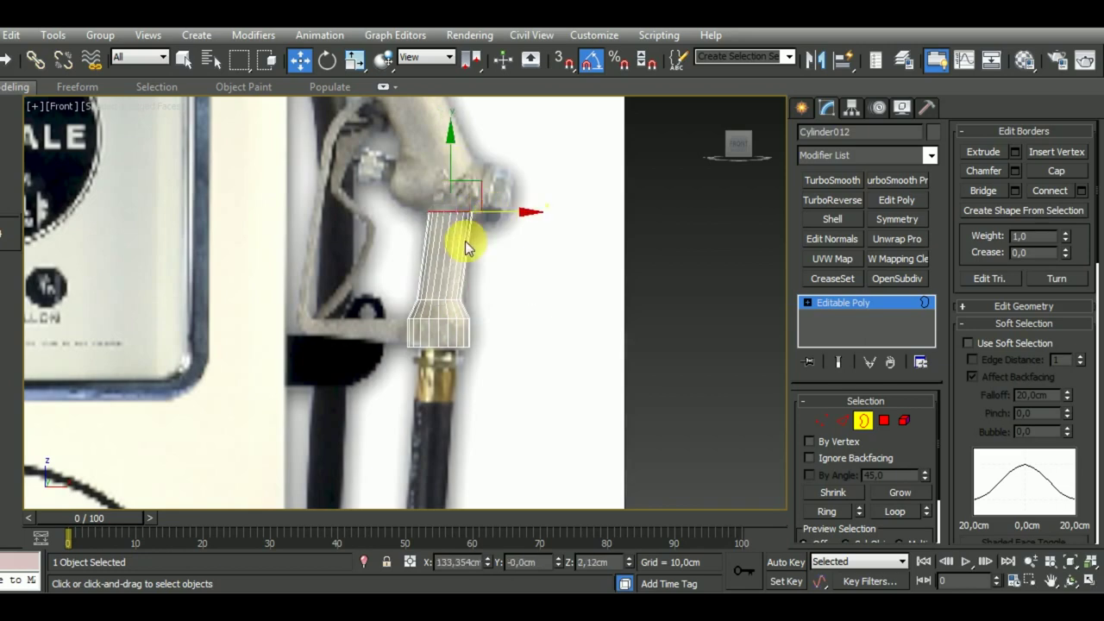
# Scale the top border up slightly and Shift+Move extrude a short new section upward
pyautogui.scroll(-1, 463, 234)
pyautogui.scroll(-1, 463, 239)
pyautogui.moveTo(507, 265); pyautogui.dragTo(501, 319, button='middle')
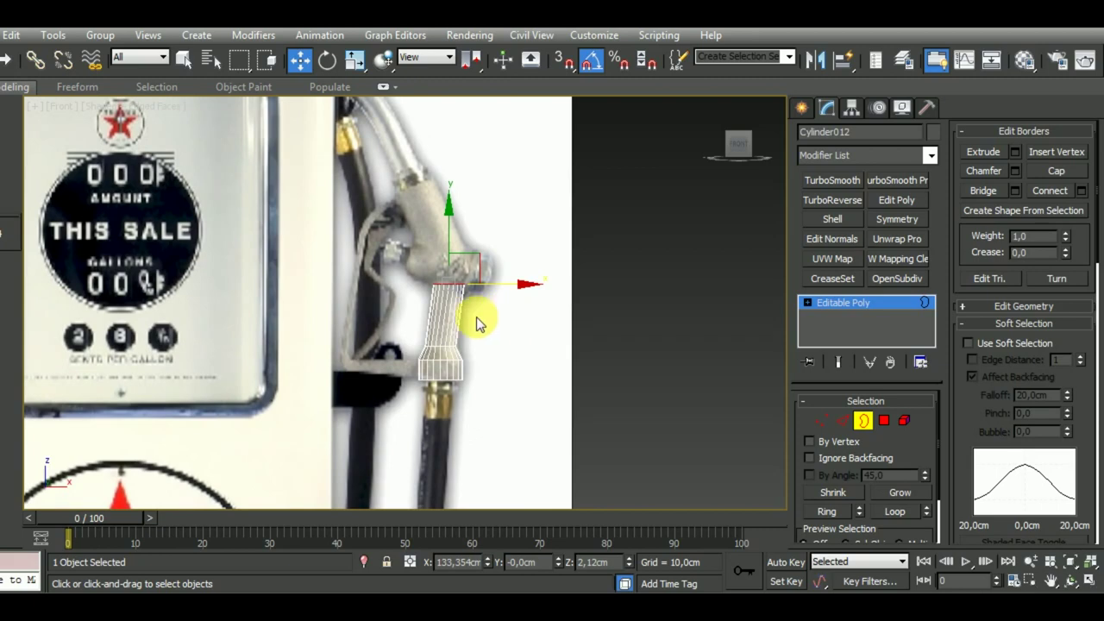
pyautogui.scroll(1, 467, 281)
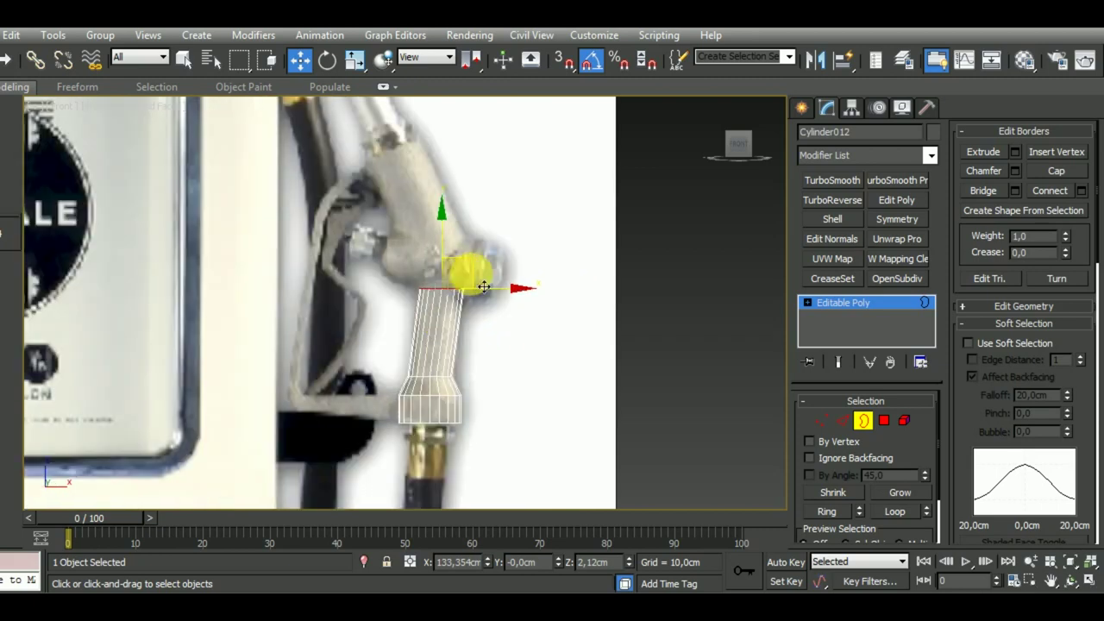
pyautogui.click(349, 69)
pyautogui.moveTo(462, 281); pyautogui.dragTo(465, 284)
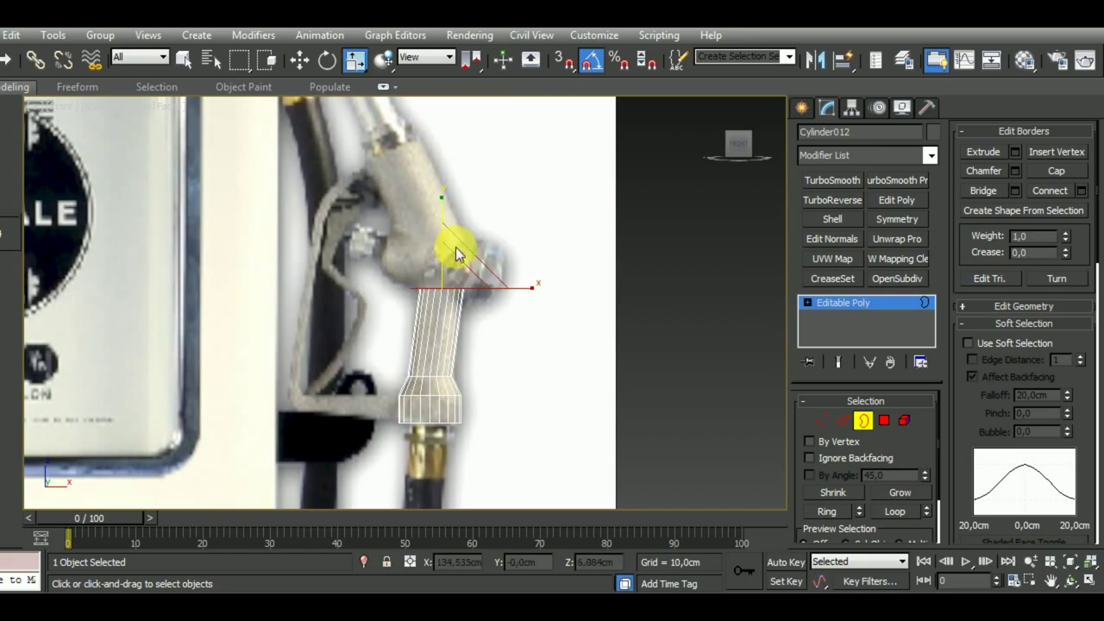
pyautogui.press('w')
pyautogui.keyDown('shift'); pyautogui.moveTo(440, 247); pyautogui.dragTo(412, 97); pyautogui.keyUp('shift')
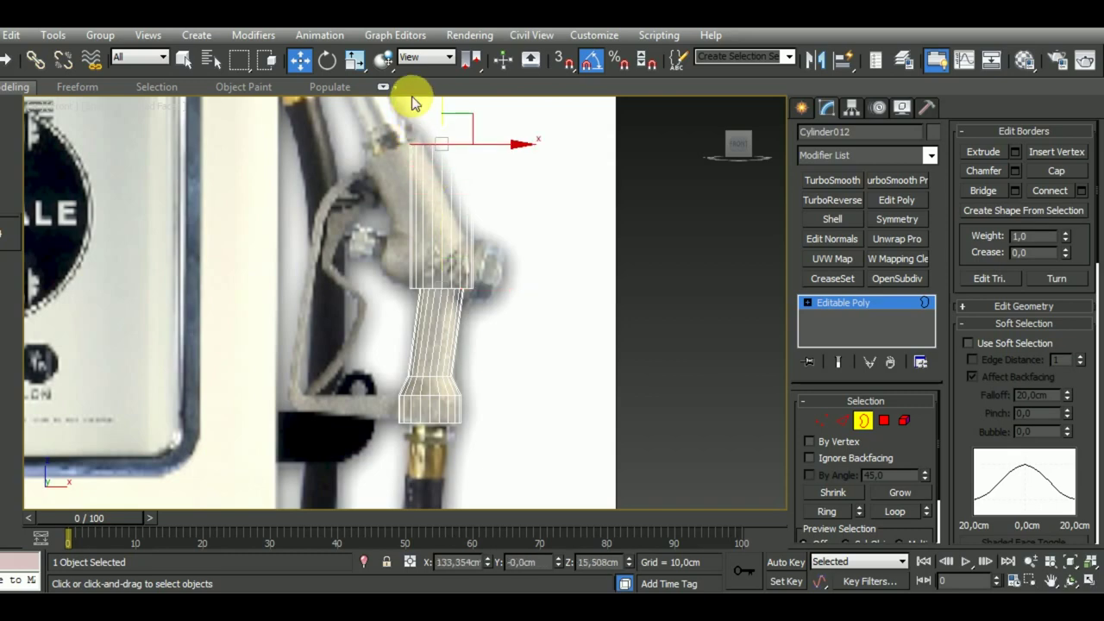
pyautogui.hotkey('ctrl', 'z')
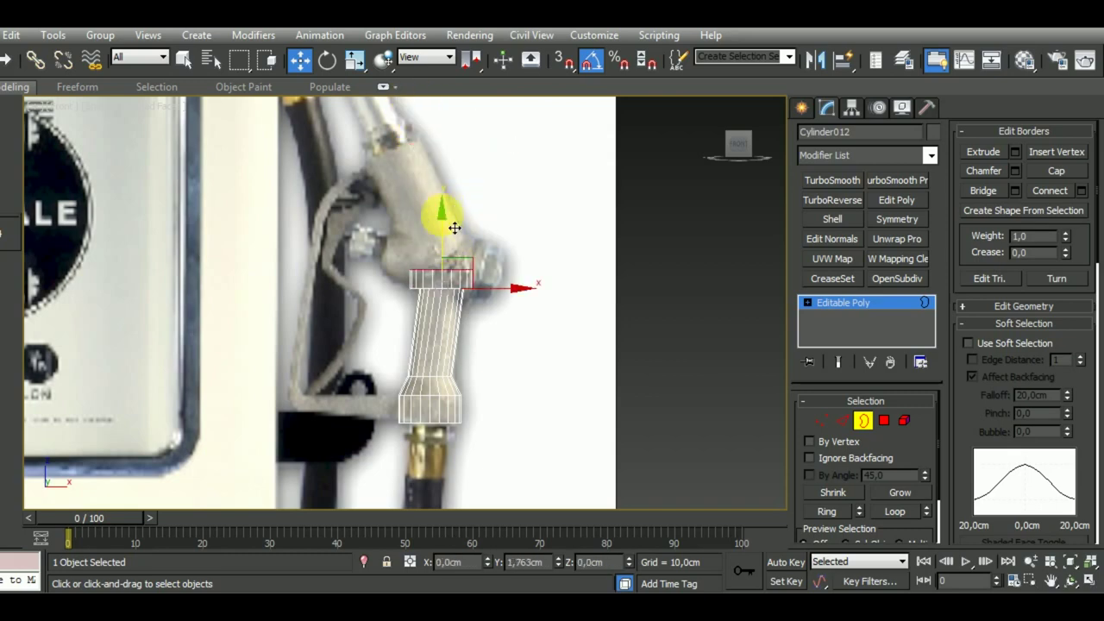
pyautogui.moveTo(455, 228)
pyautogui.keyDown('shift'); pyautogui.mouseDown()
pyautogui.moveTo(436, 168)
pyautogui.moveTo(439, 183)
pyautogui.mouseUp(); pyautogui.keyUp('shift')
# Move the new section's border left so it follows the nozzle handle's bend
pyautogui.click(329, 63)
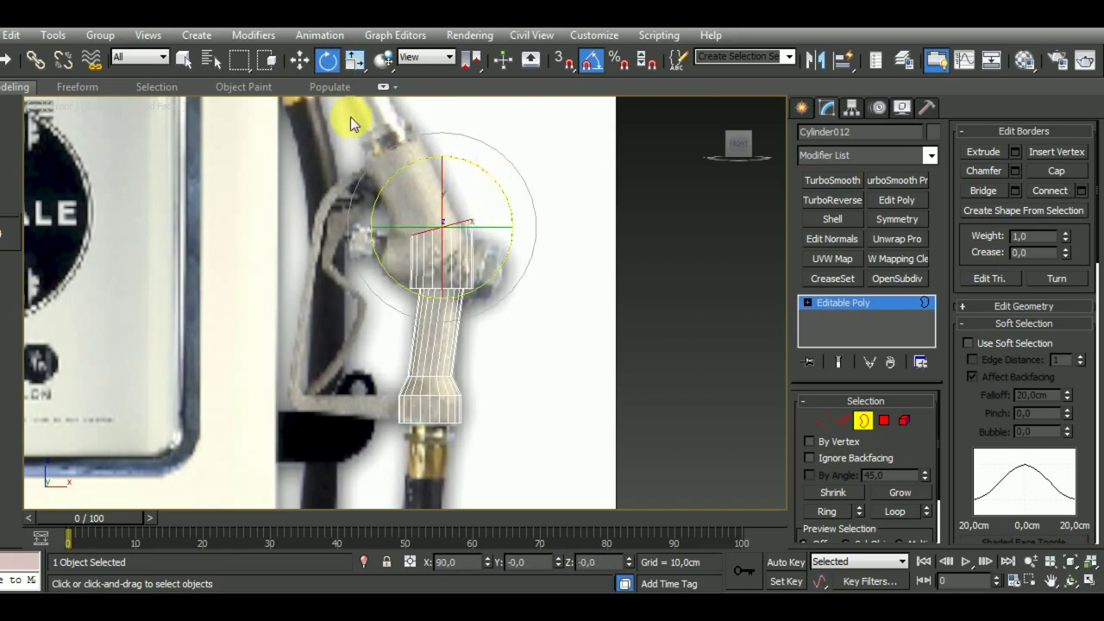
pyautogui.click(299, 60)
pyautogui.moveTo(517, 240); pyautogui.dragTo(456, 174)
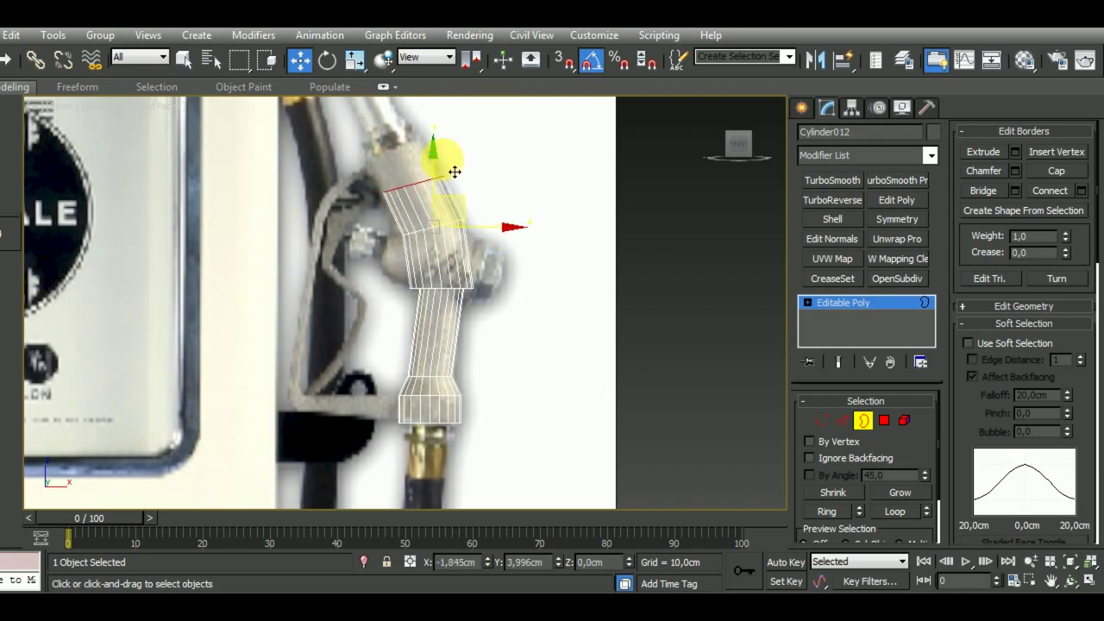
pyautogui.moveTo(454, 172); pyautogui.dragTo(438, 136)
pyautogui.scroll(-3, 492, 241)
# Nudge the tube's top border up-left and shrink it slightly
pyautogui.moveTo(505, 320); pyautogui.dragTo(510, 377, button='middle')
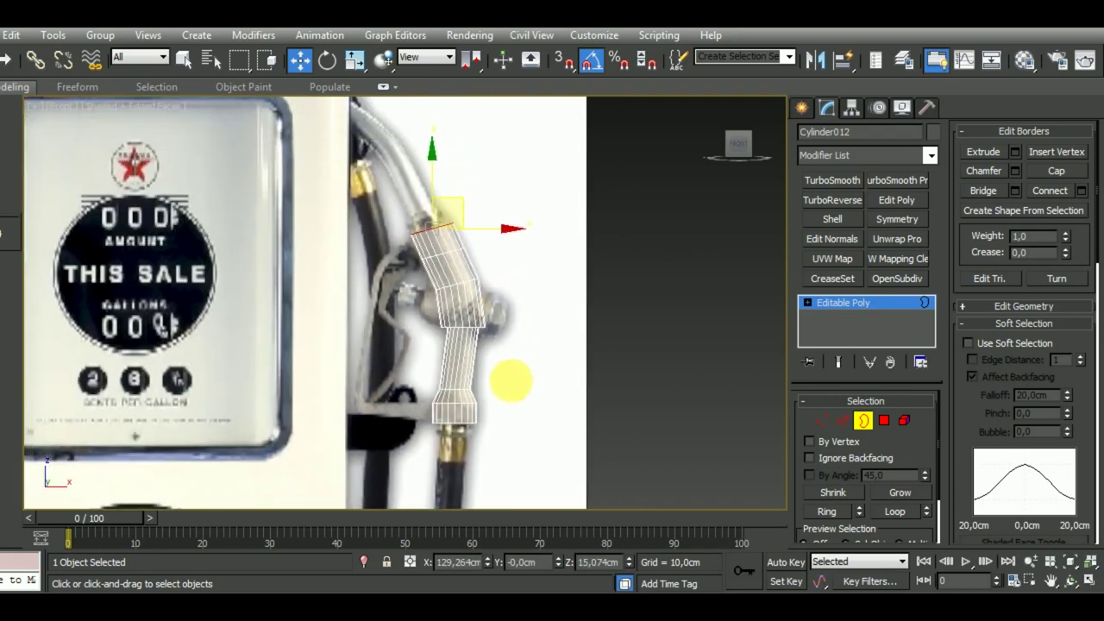
pyautogui.scroll(2, 472, 314)
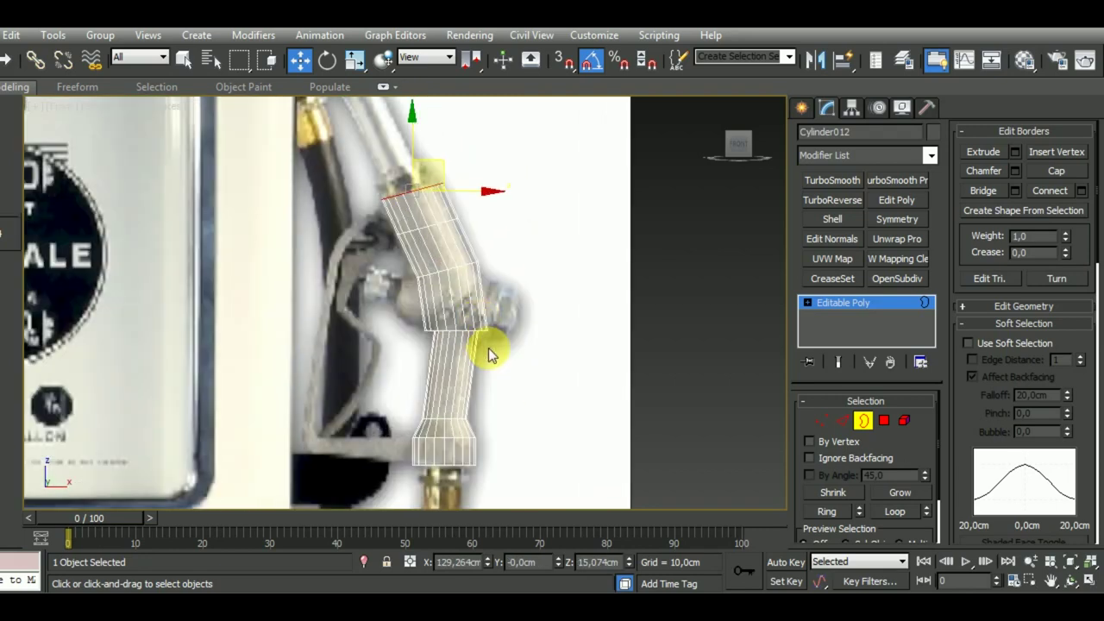
pyautogui.scroll(-4, 490, 358)
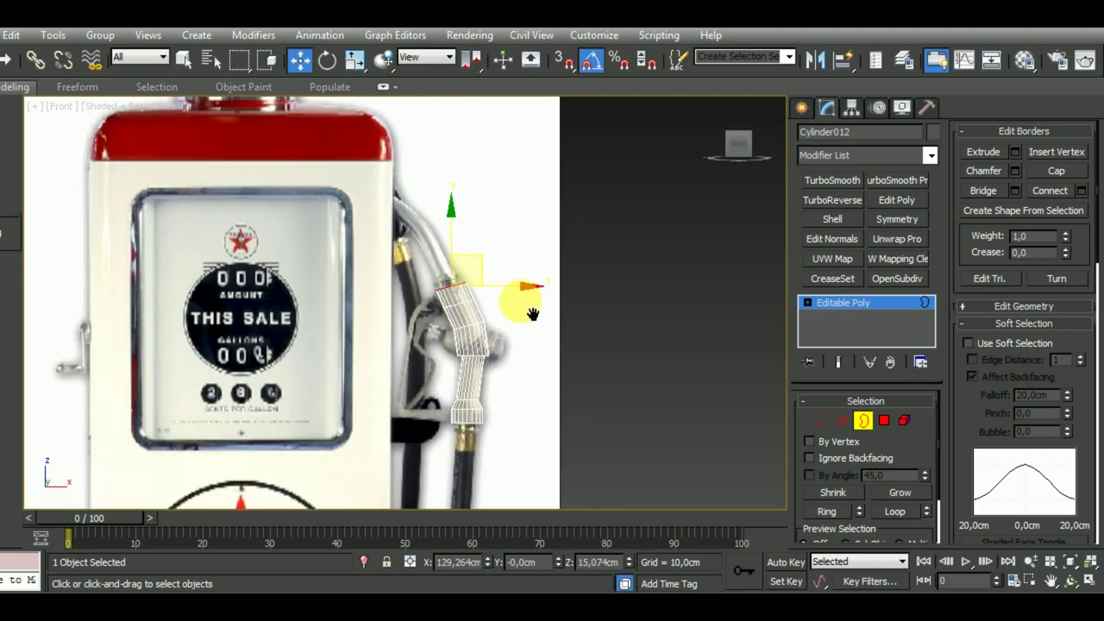
pyautogui.scroll(3, 508, 308)
pyautogui.scroll(3, 462, 321)
pyautogui.scroll(-2, 463, 324)
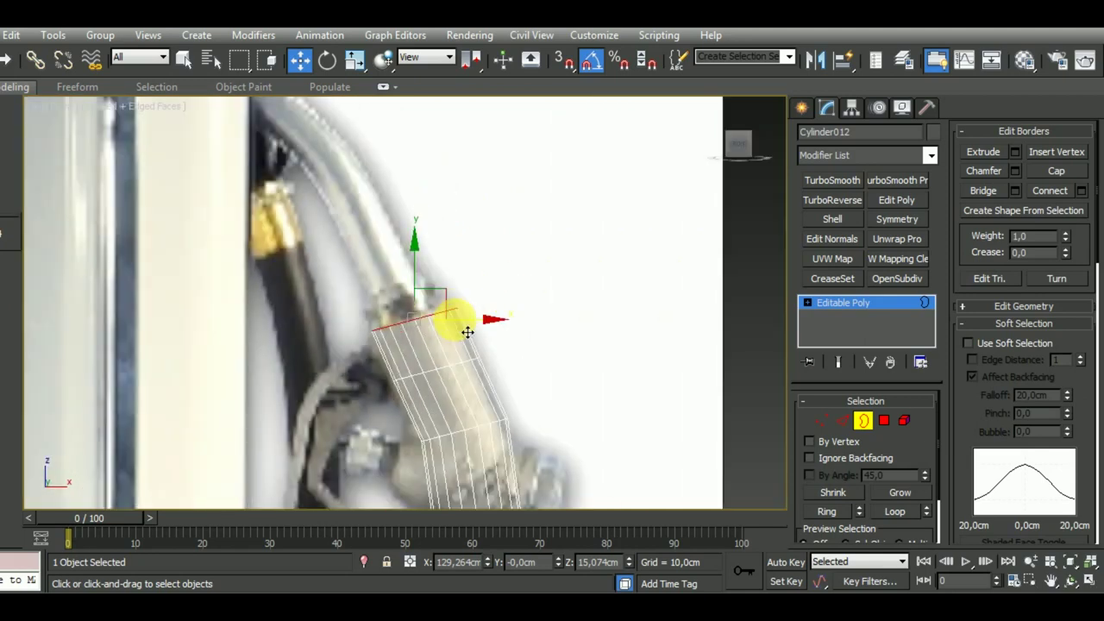
pyautogui.scroll(-2, 467, 326)
pyautogui.moveTo(464, 300); pyautogui.dragTo(460, 297)
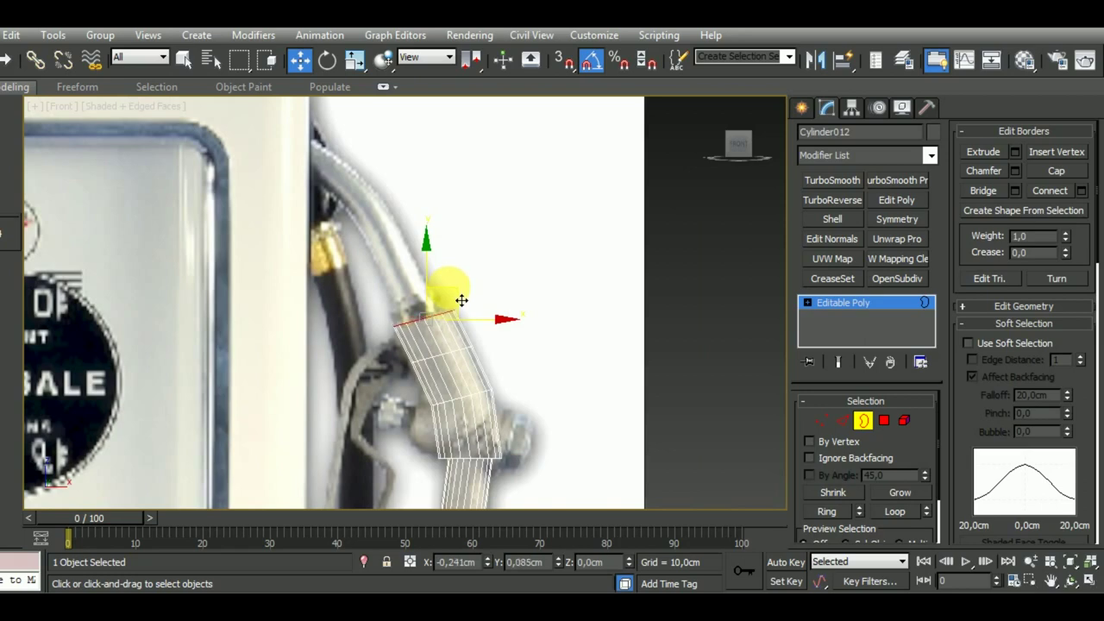
pyautogui.click(354, 60)
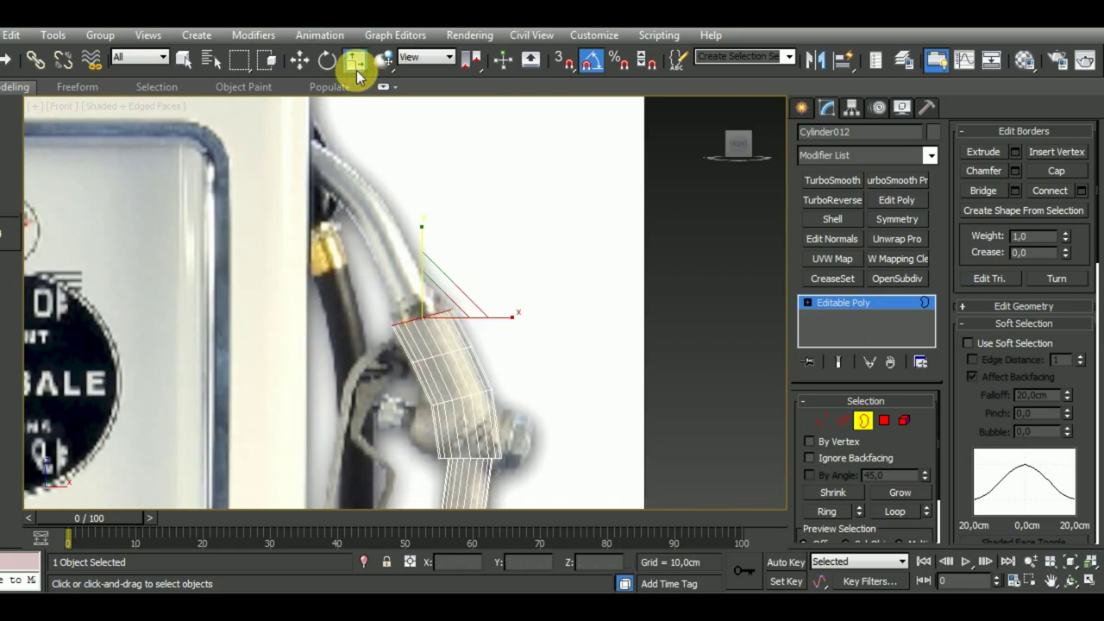
pyautogui.moveTo(466, 304); pyautogui.dragTo(451, 312)
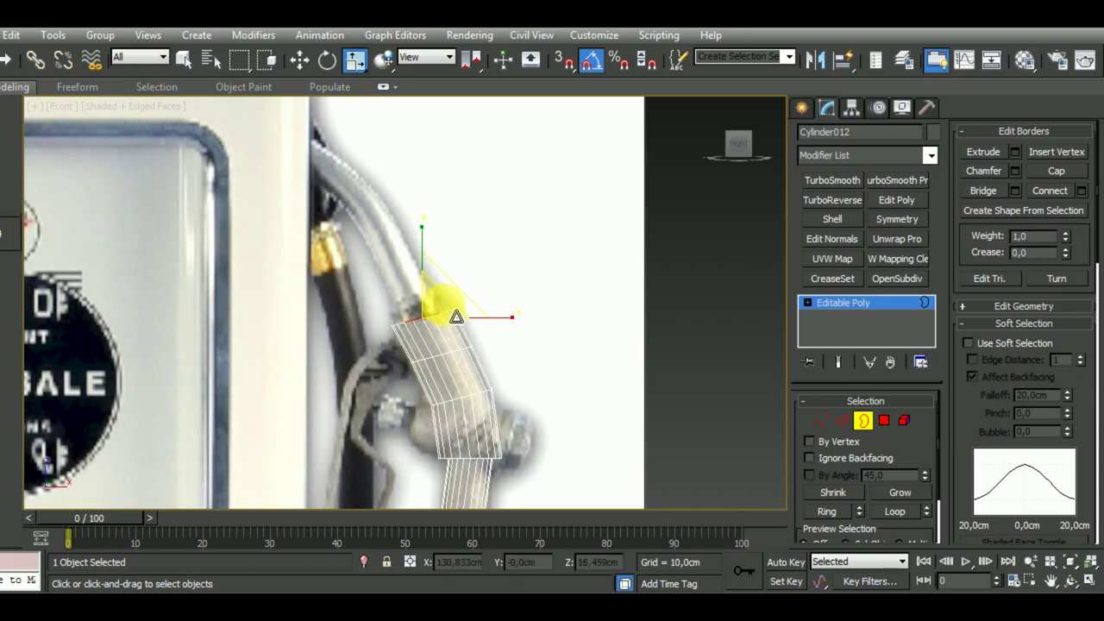
pyautogui.press('w')
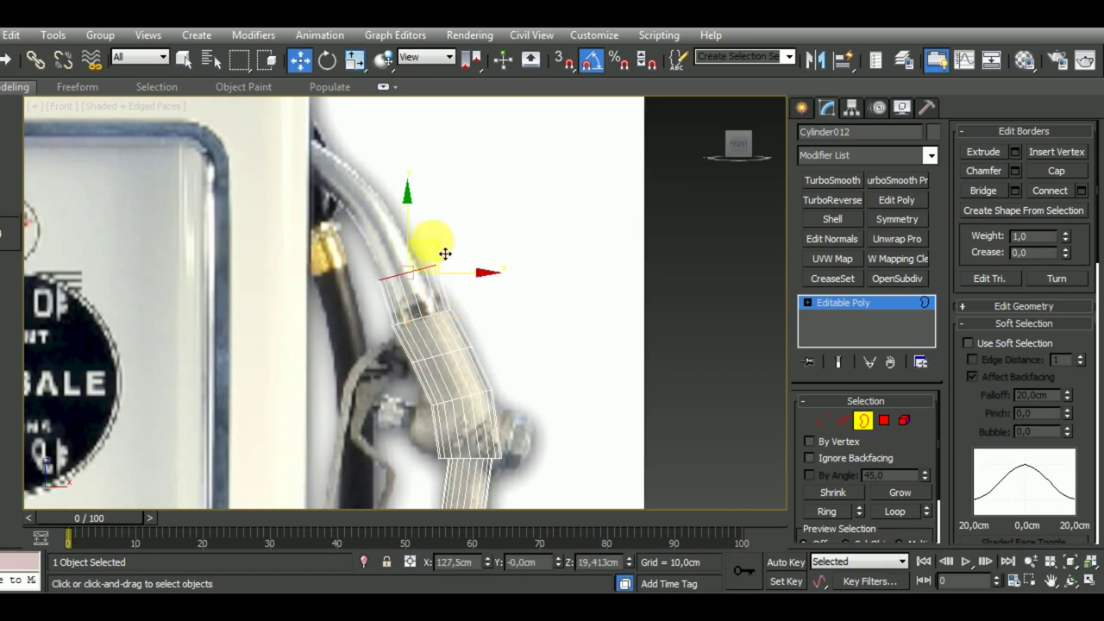
# Scale the top border down a little more and return to the Front view
pyautogui.click(355, 60)
pyautogui.keyDown('alt'); pyautogui.moveTo(517, 320); pyautogui.dragTo(480, 360, button='middle'); pyautogui.keyUp('alt')
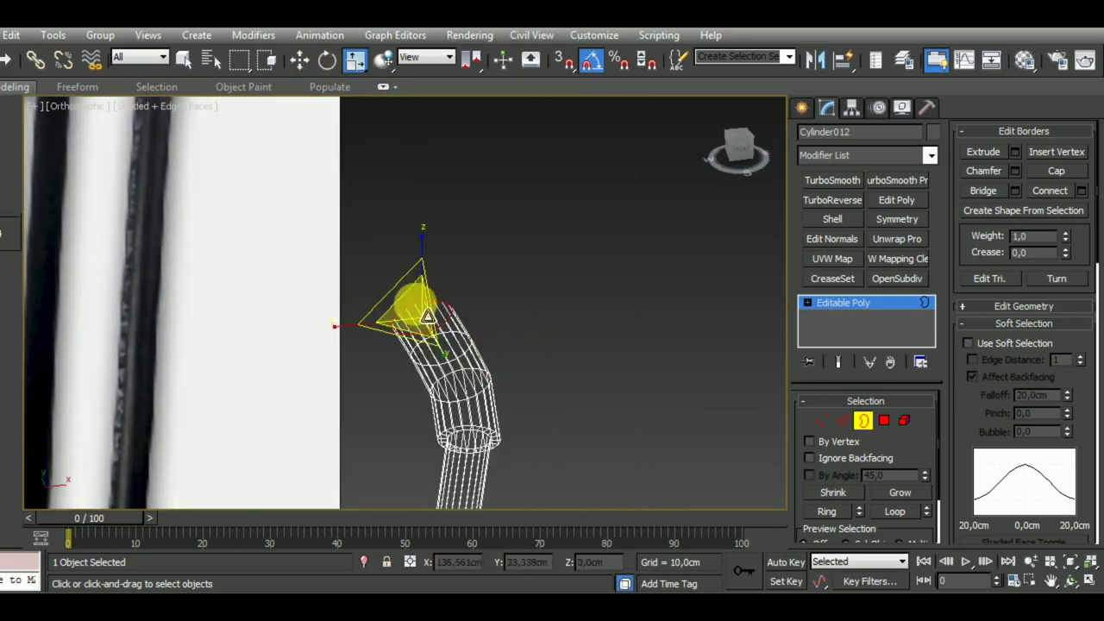
pyautogui.moveTo(419, 308); pyautogui.dragTo(437, 355)
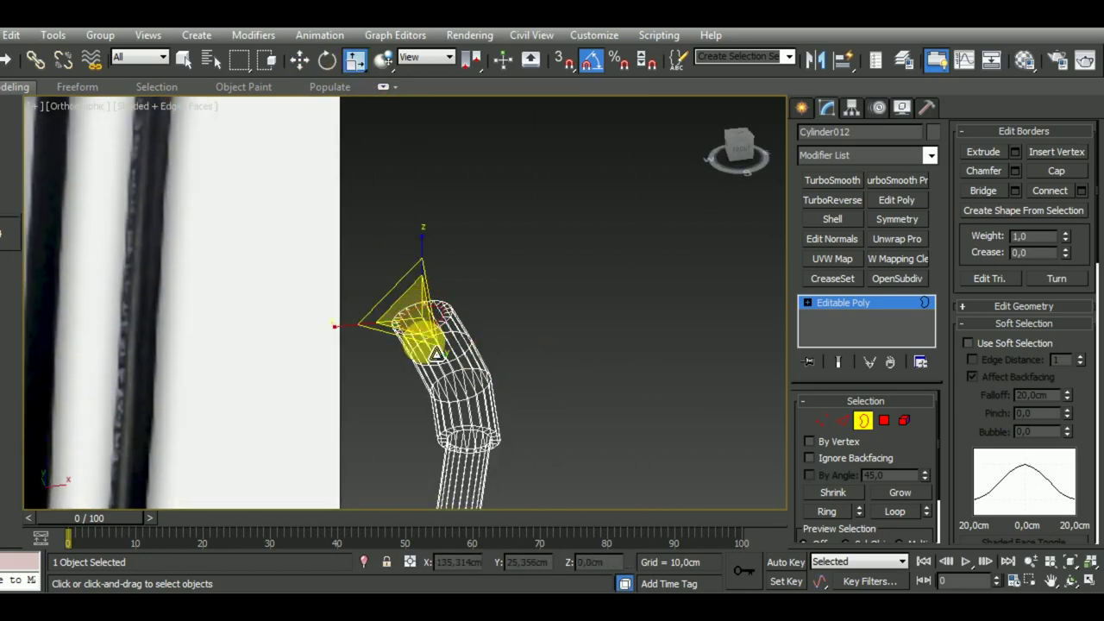
pyautogui.press('f')
pyautogui.scroll(5, 434, 352)
pyautogui.scroll(3, 434, 352)
pyautogui.scroll(2, 440, 345)
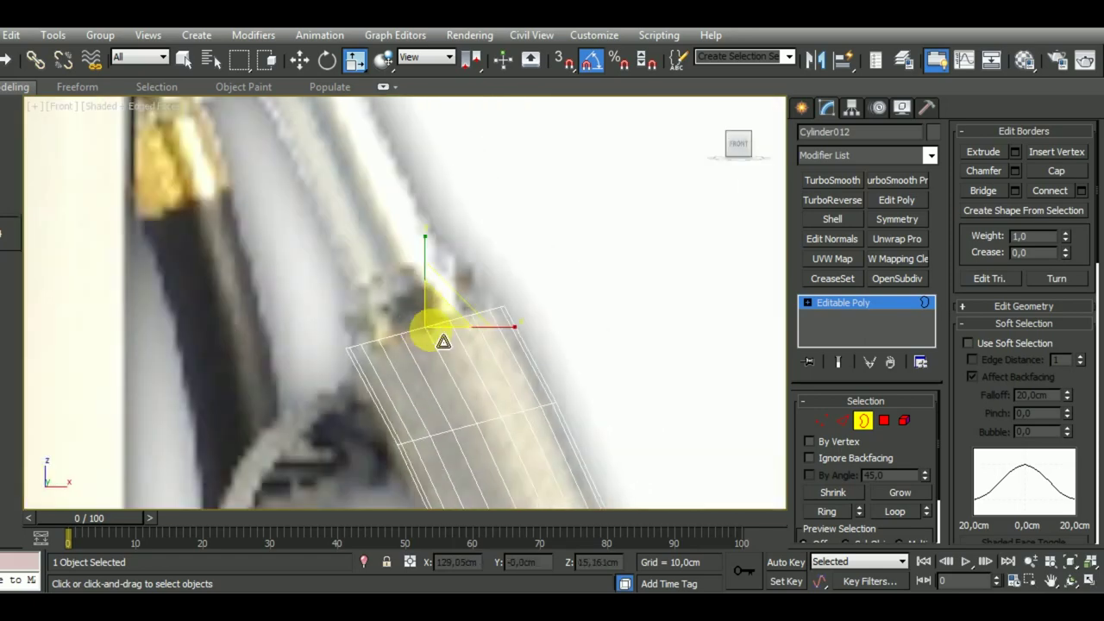
pyautogui.press('w')
# Extrude another tube section upward, move it up-left and tilt it to match the hose
pyautogui.keyDown('shift'); pyautogui.moveTo(435, 293); pyautogui.dragTo(410, 206); pyautogui.keyUp('shift')
pyautogui.scroll(-8, 410, 206)
pyautogui.scroll(4, 448, 311)
pyautogui.scroll(3, 433, 289)
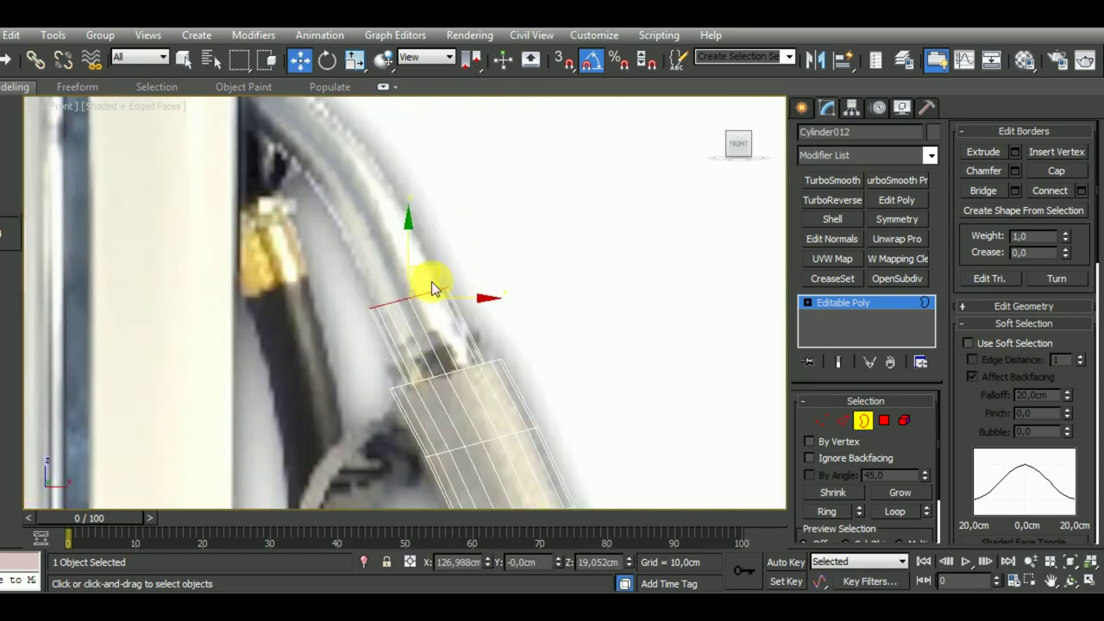
pyautogui.moveTo(448, 283)
pyautogui.mouseDown()
pyautogui.moveTo(385, 150)
pyautogui.moveTo(525, 288)
pyautogui.mouseUp()
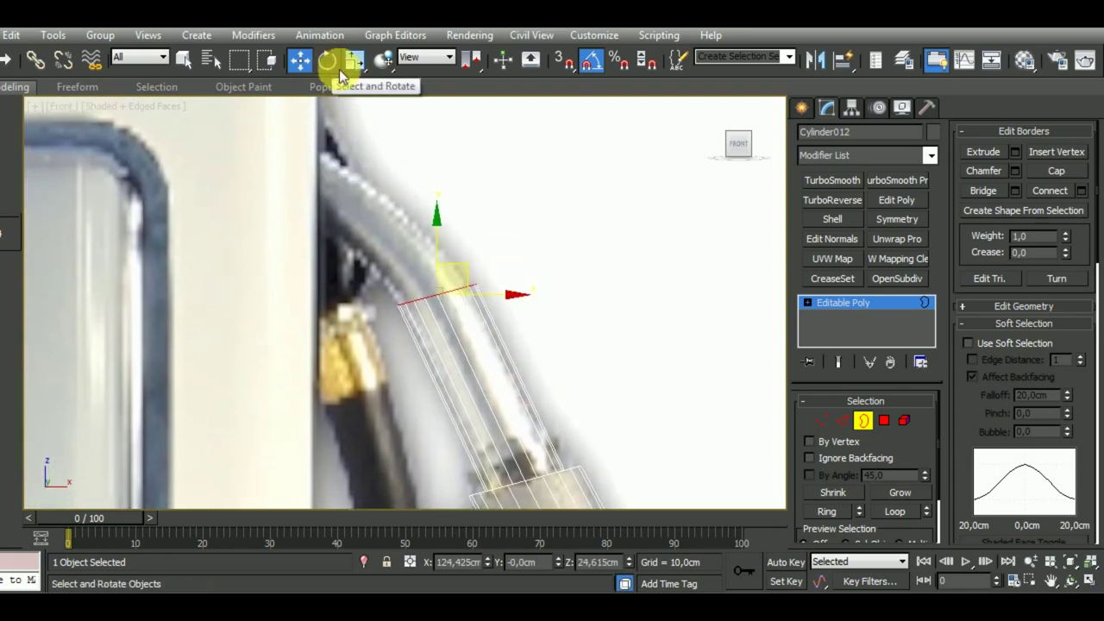
pyautogui.moveTo(480, 274); pyautogui.dragTo(464, 241)
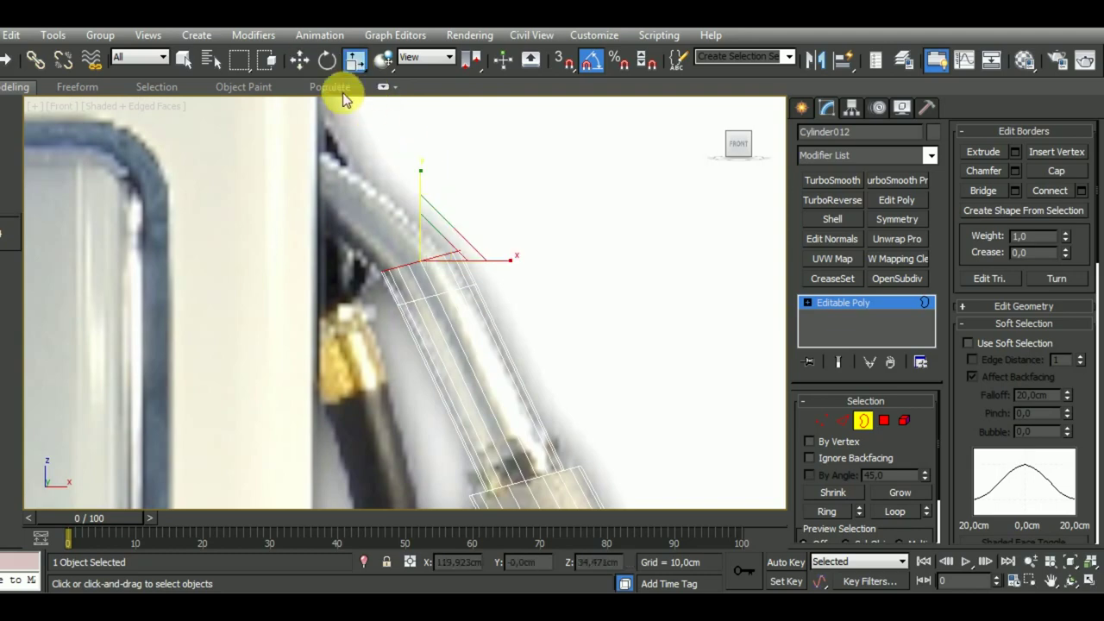
pyautogui.click(328, 60)
pyautogui.moveTo(438, 179); pyautogui.dragTo(466, 207)
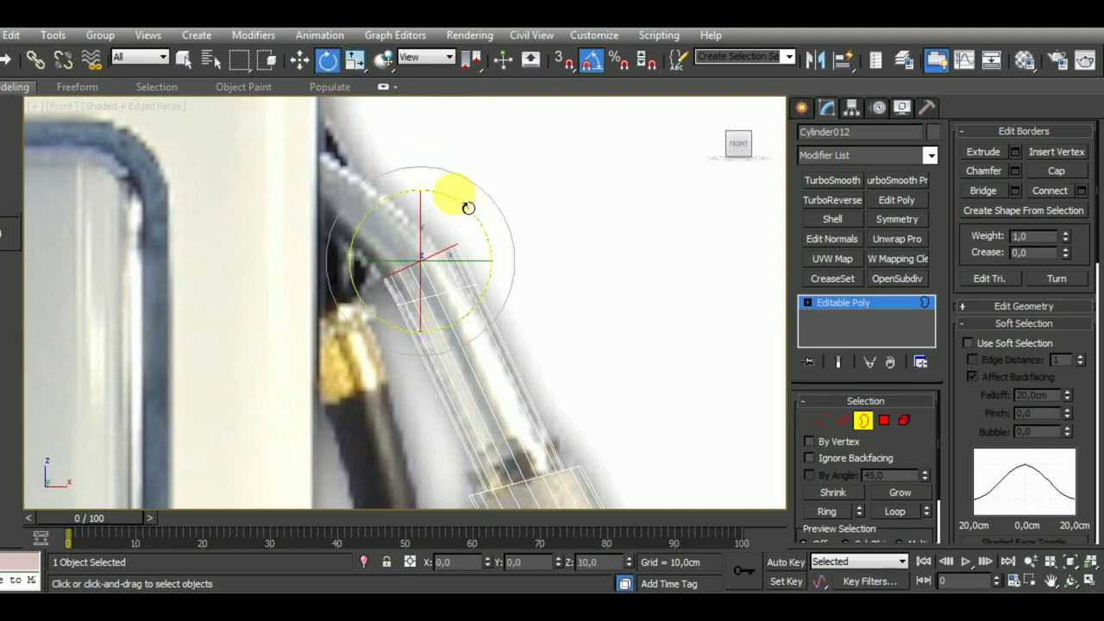
pyautogui.press('w')
pyautogui.moveTo(466, 245); pyautogui.dragTo(448, 225)
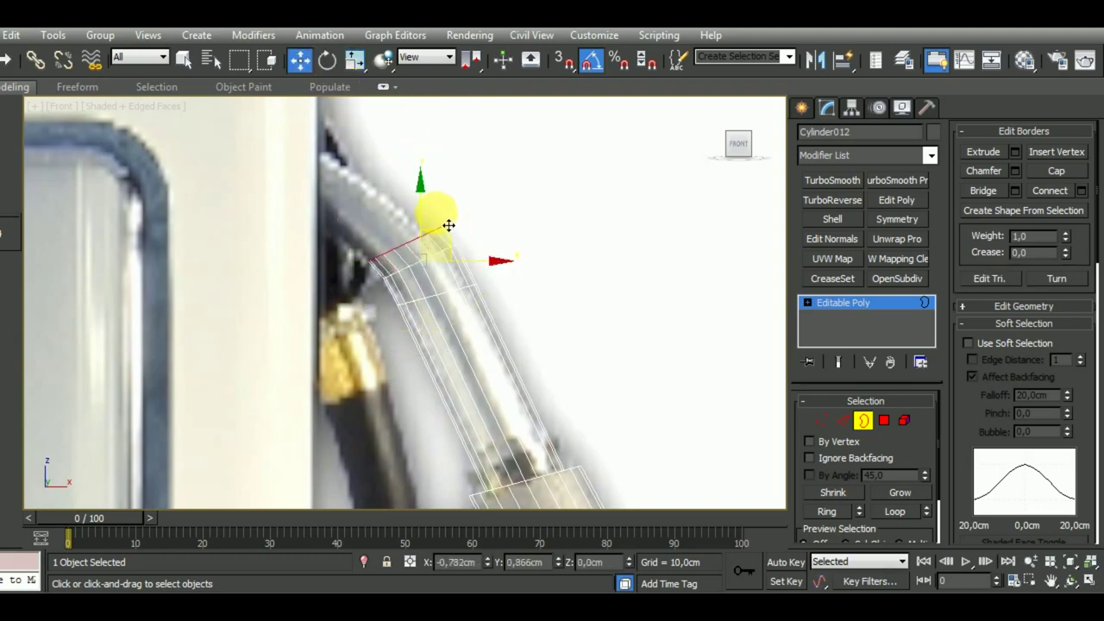
# Shift and tilt the newest ring along the curve, stretching the tube end toward the pump top
pyautogui.press('e')
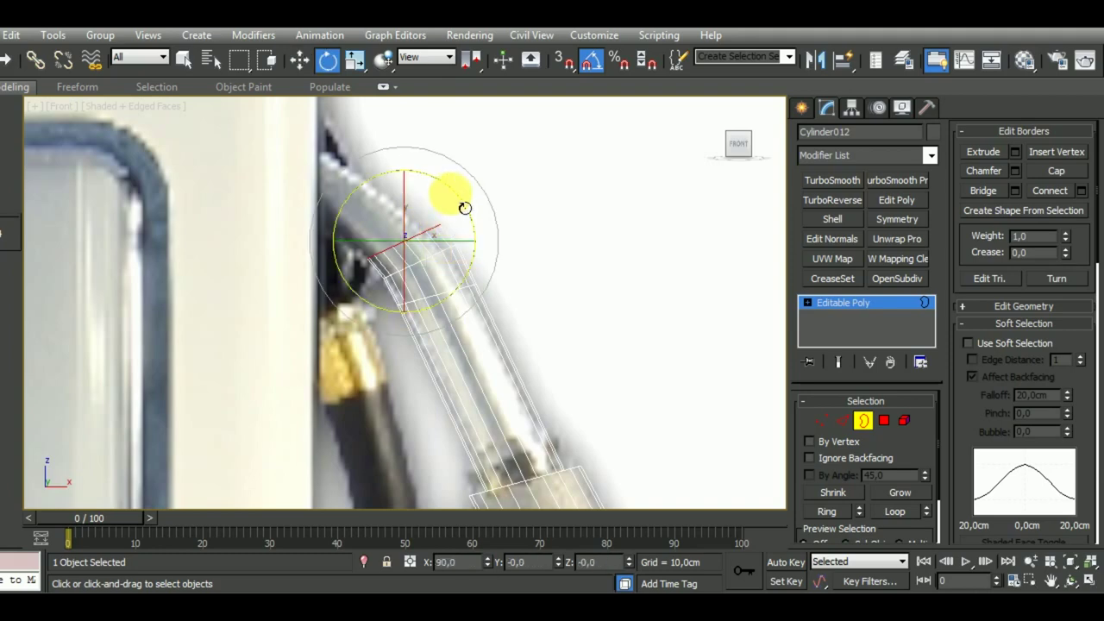
pyautogui.press('w')
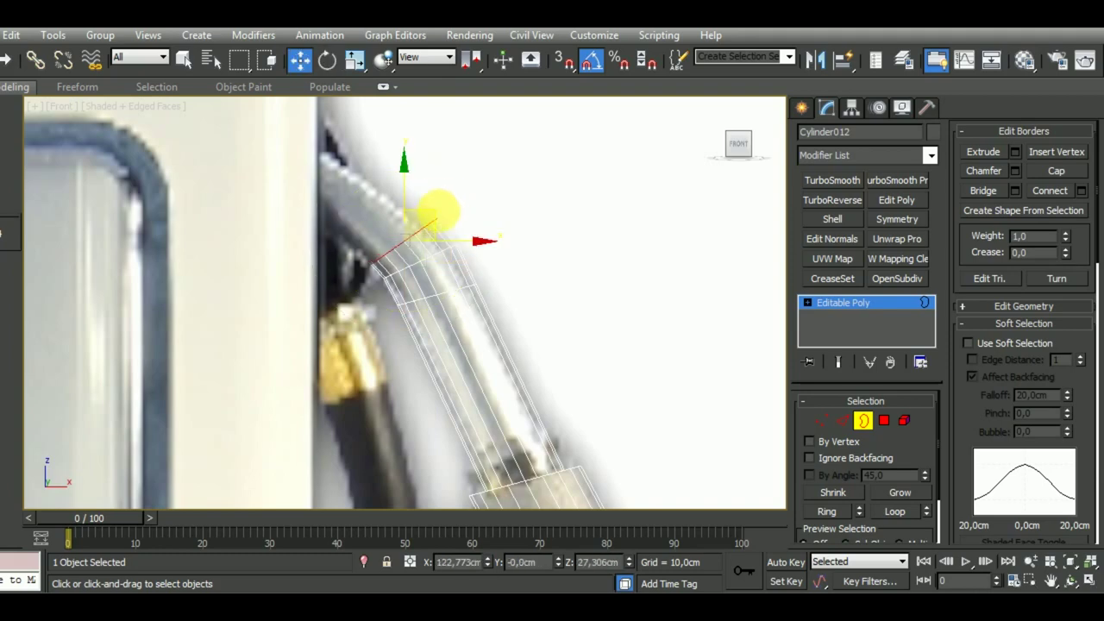
pyautogui.moveTo(442, 215); pyautogui.dragTo(429, 209)
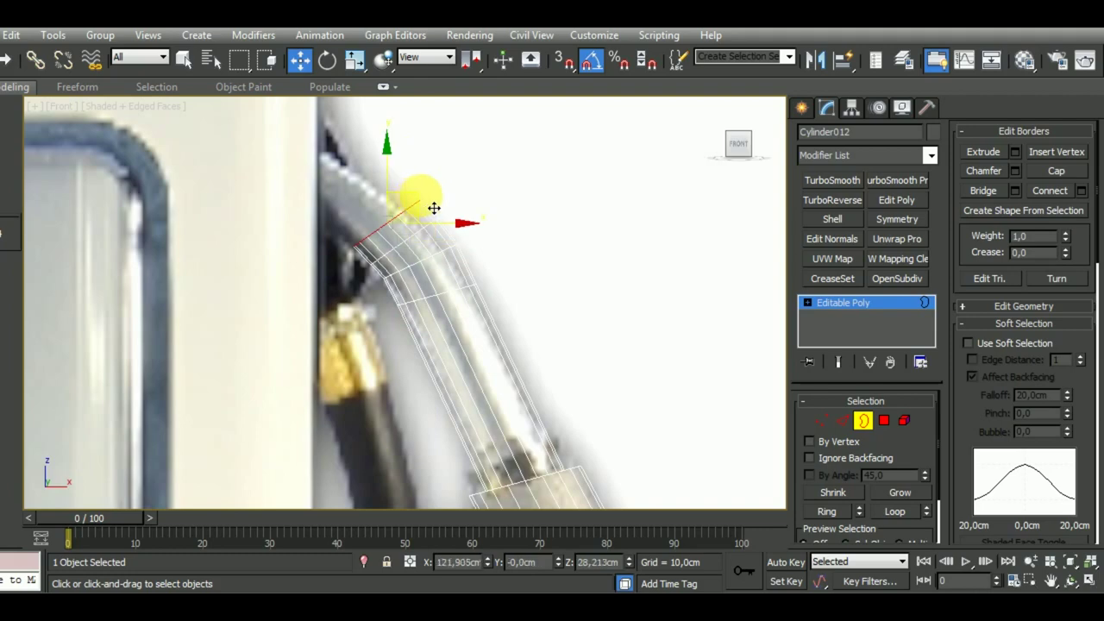
pyautogui.press('e')
pyautogui.moveTo(450, 188); pyautogui.dragTo(443, 183)
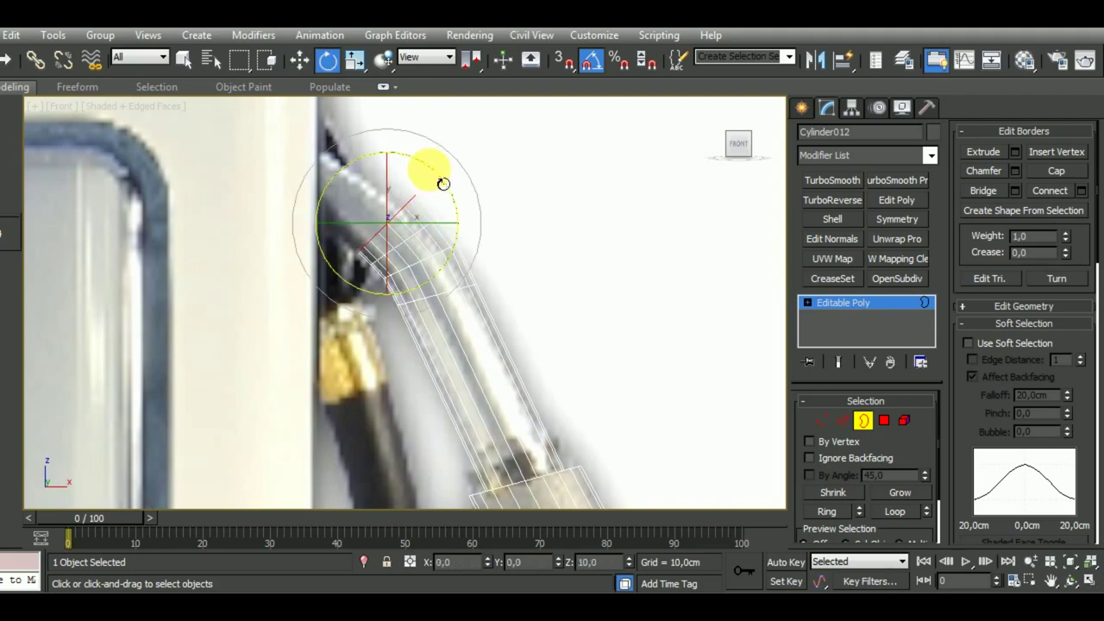
pyautogui.press('w')
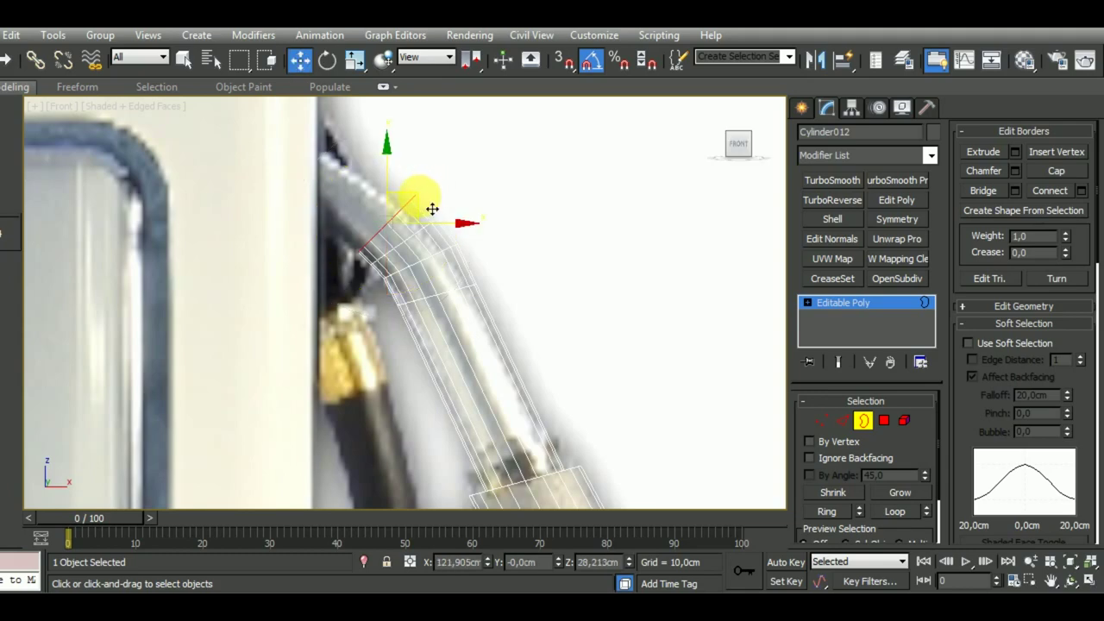
pyautogui.moveTo(432, 208)
pyautogui.mouseDown()
pyautogui.moveTo(328, 152)
pyautogui.moveTo(301, 123)
pyautogui.mouseUp()
pyautogui.scroll(-3, 382, 234)
# Rotate the tube's top border 10 degrees around Z and move it left toward the pump body
pyautogui.moveTo(406, 247); pyautogui.dragTo(514, 327, button='middle')
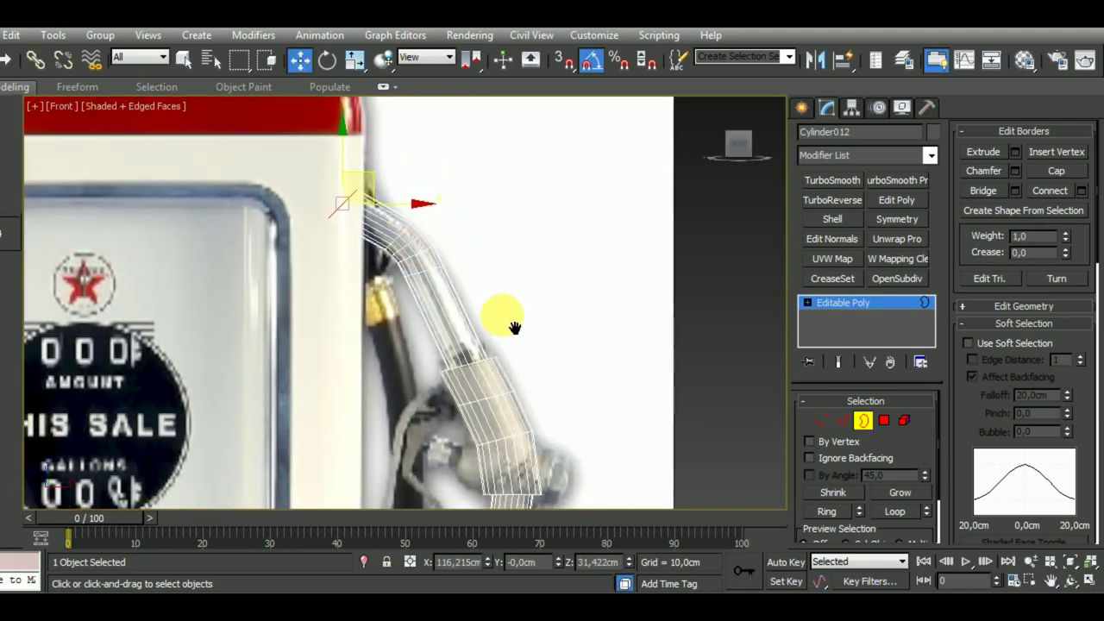
pyautogui.scroll(2, 386, 217)
pyautogui.click(330, 62)
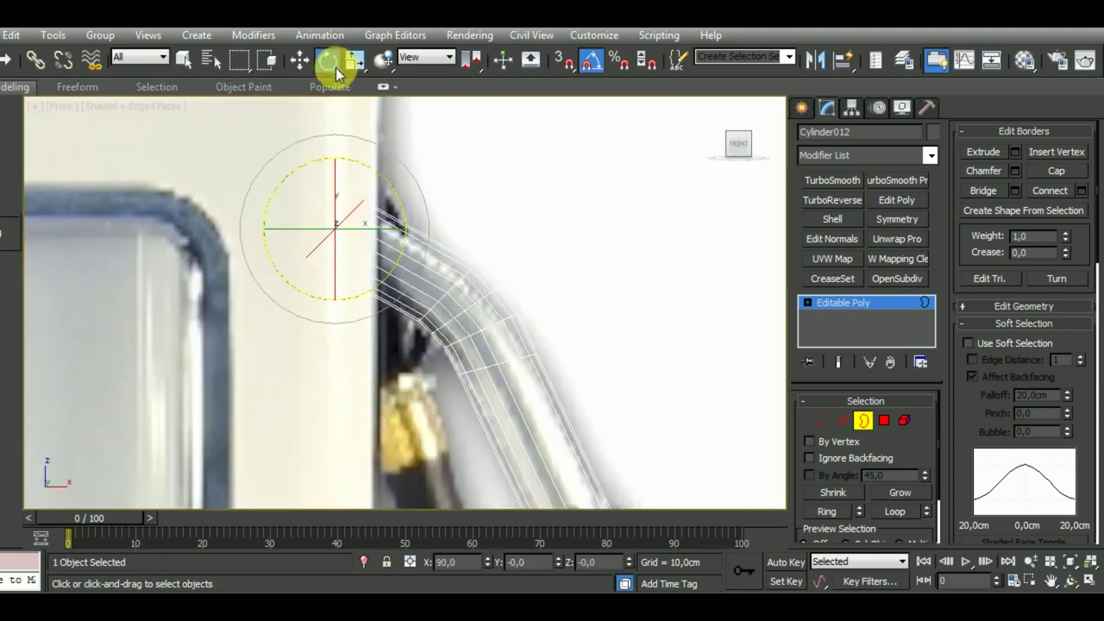
pyautogui.moveTo(382, 175); pyautogui.dragTo(377, 166)
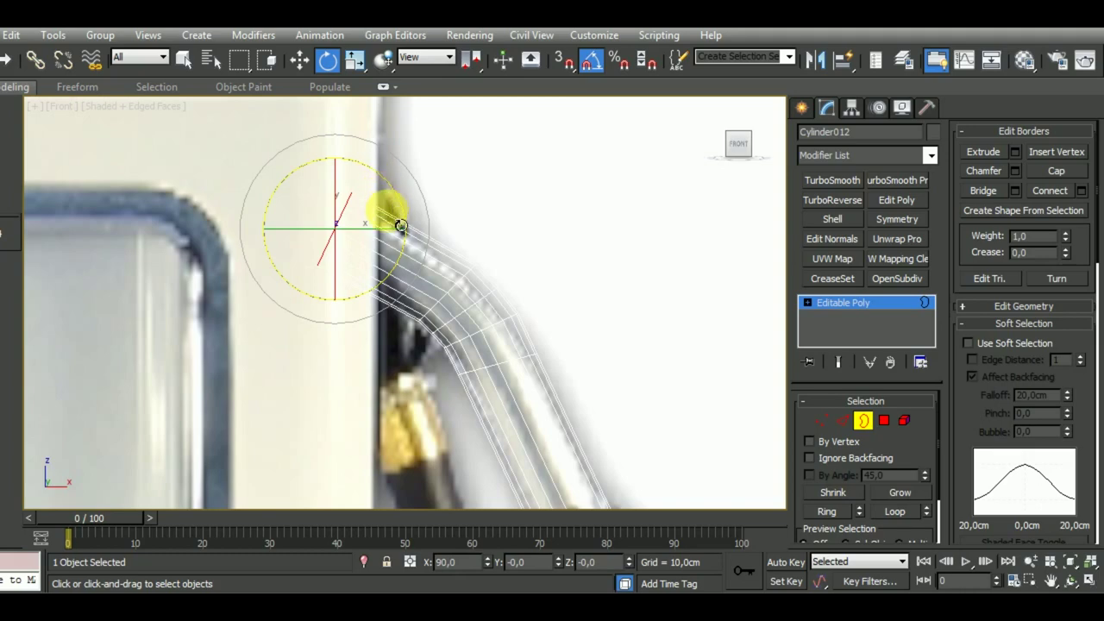
pyautogui.press('w')
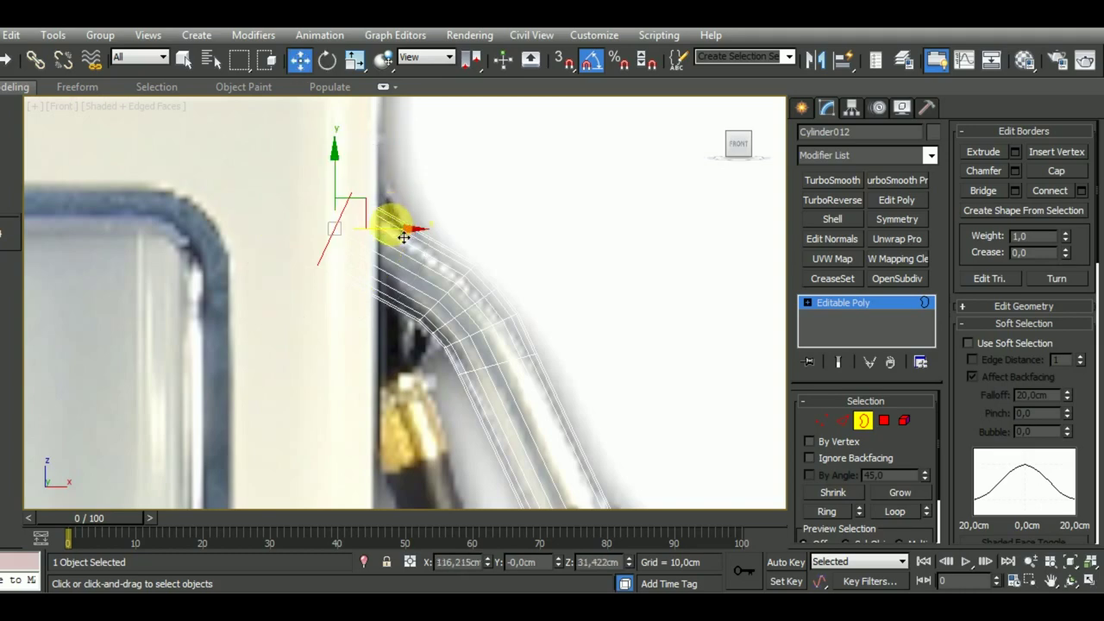
pyautogui.moveTo(404, 237)
pyautogui.mouseDown()
pyautogui.moveTo(379, 207)
pyautogui.moveTo(350, 199)
pyautogui.mouseUp()
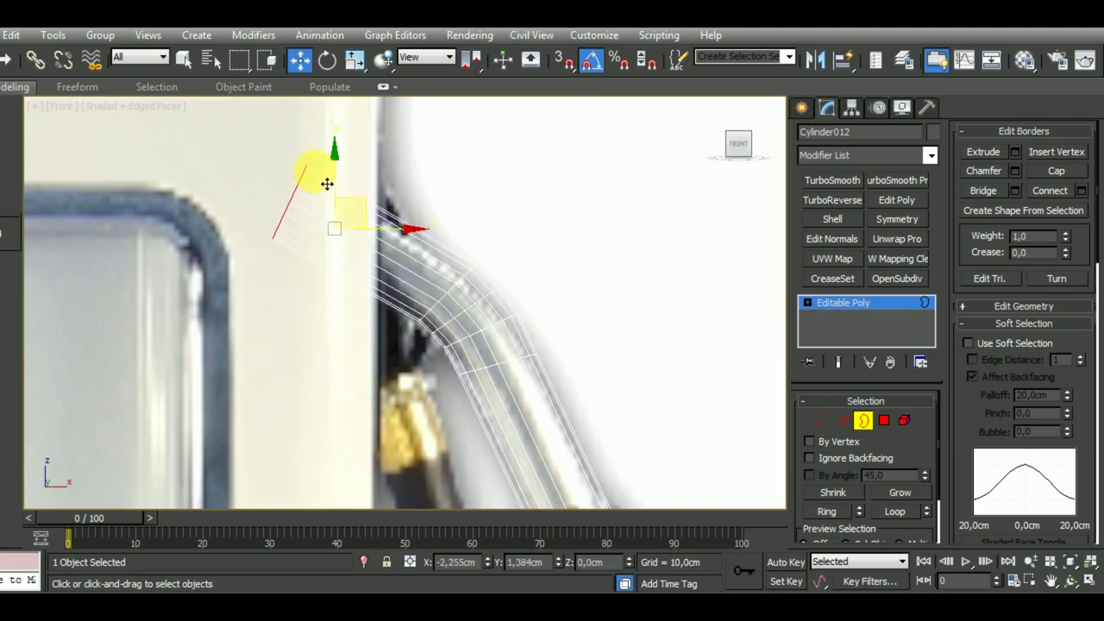
pyautogui.moveTo(327, 184); pyautogui.dragTo(316, 180)
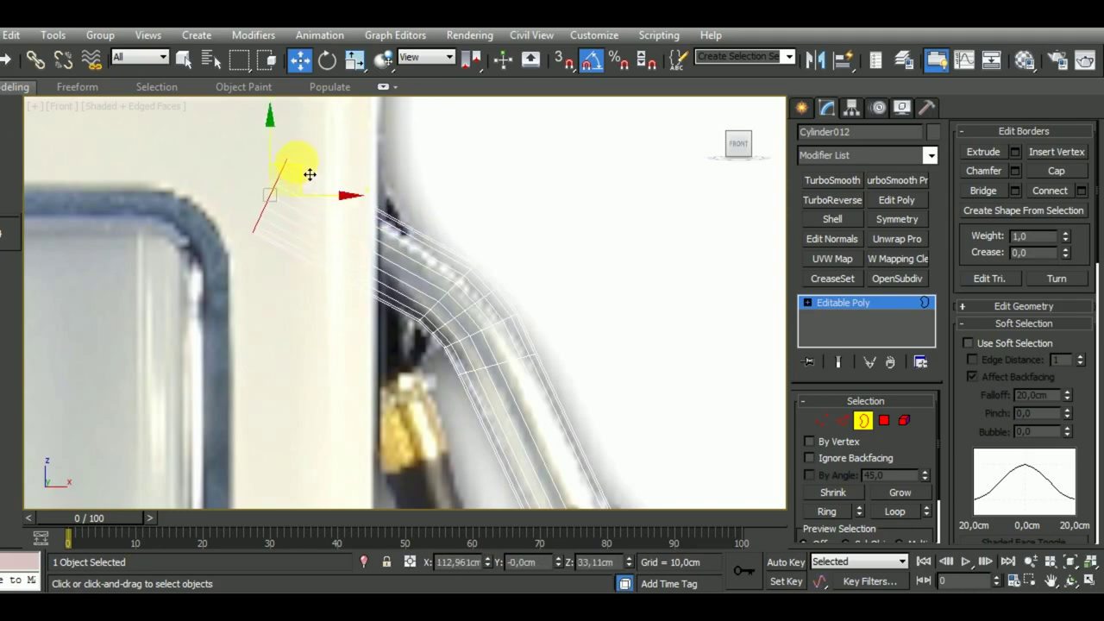
# Move the open end right and down onto the pump body's right edge
pyautogui.click(355, 59)
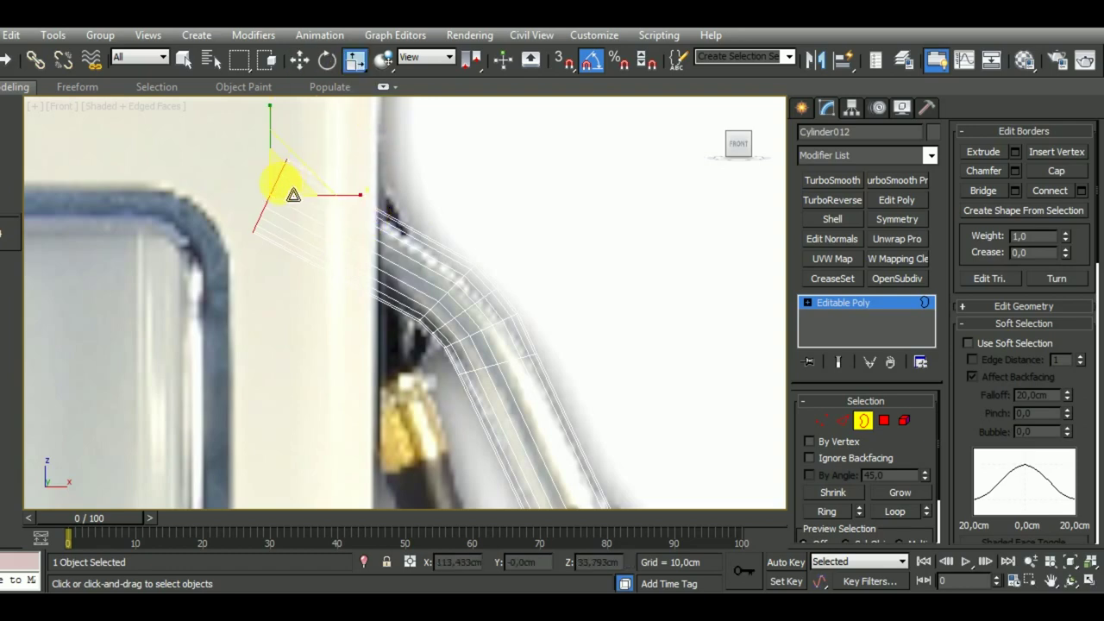
pyautogui.moveTo(414, 284)
pyautogui.mouseDown(button='middle')
pyautogui.moveTo(397, 207)
pyautogui.moveTo(437, 276)
pyautogui.mouseUp(button='middle')
pyautogui.scroll(-2, 419, 192)
pyautogui.scroll(3, 388, 184)
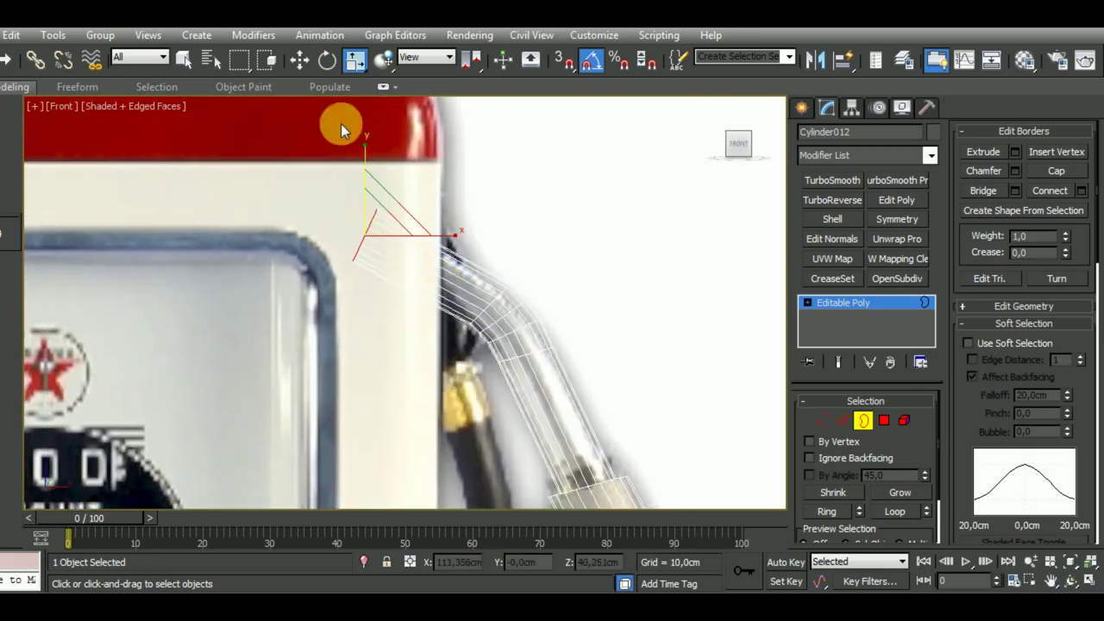
pyautogui.click(299, 59)
pyautogui.moveTo(403, 221); pyautogui.dragTo(449, 248)
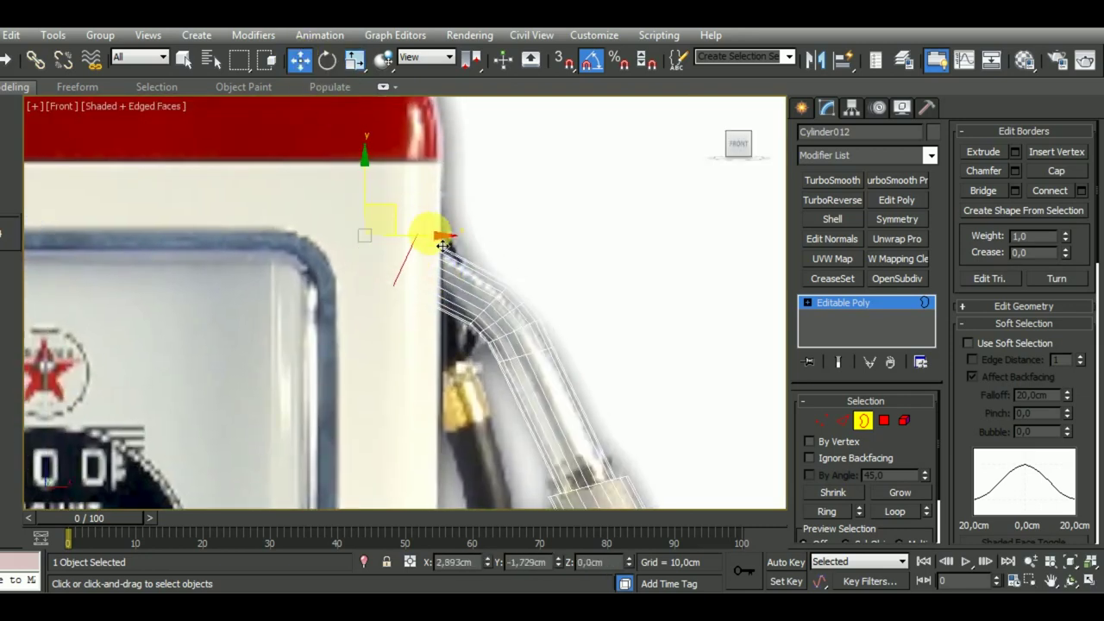
# Pull the open end back up-left so it sits just below the red top band
pyautogui.click(354, 59)
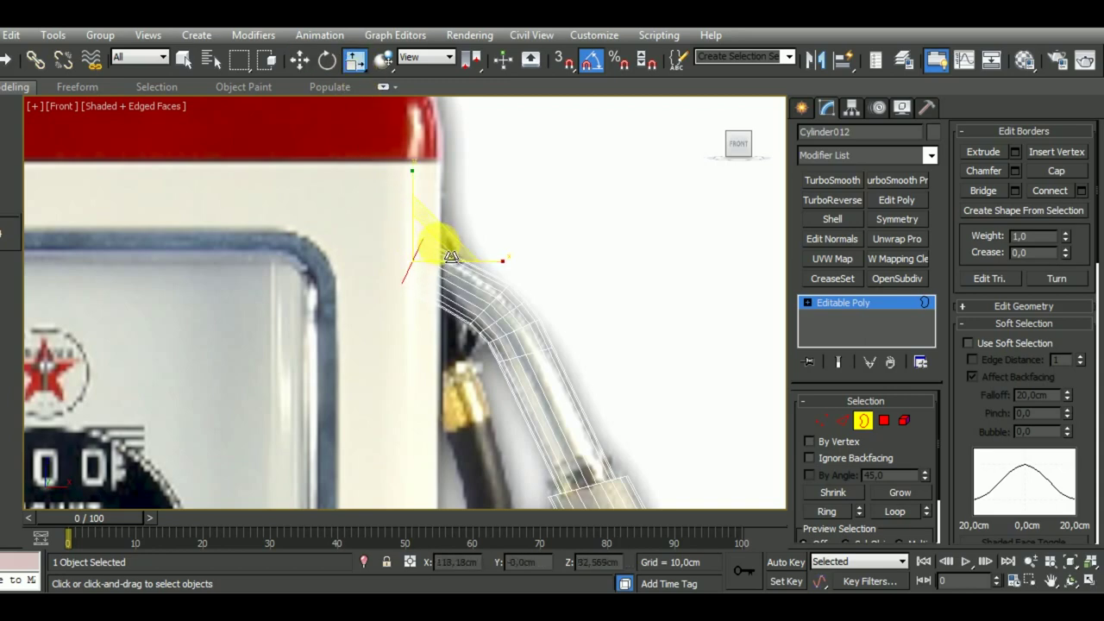
pyautogui.press('w')
pyautogui.moveTo(447, 245); pyautogui.dragTo(401, 218)
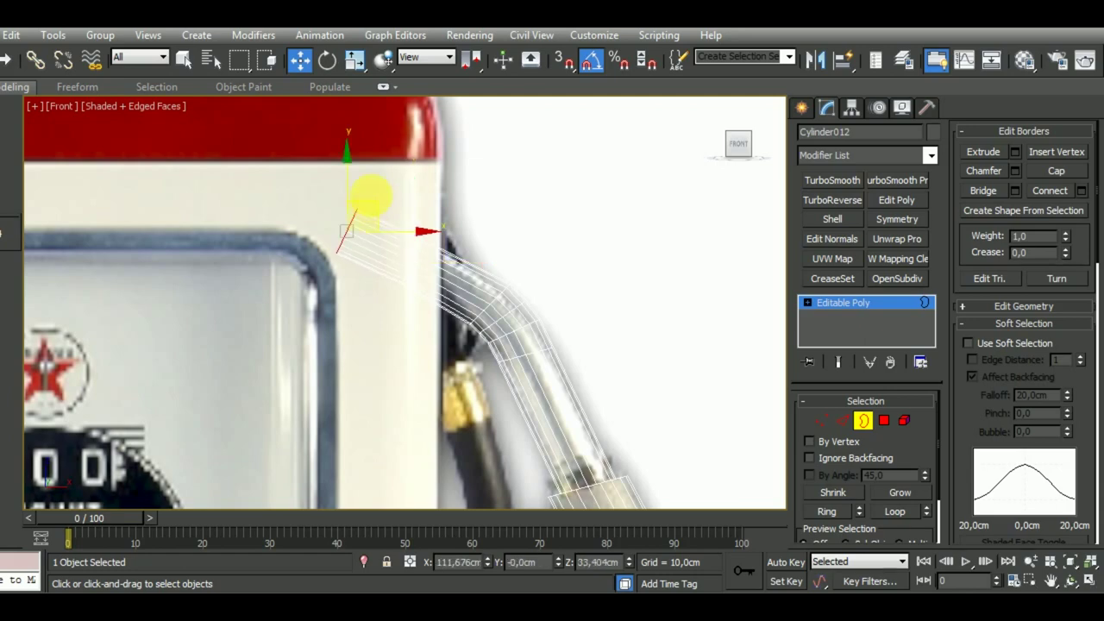
pyautogui.click(355, 59)
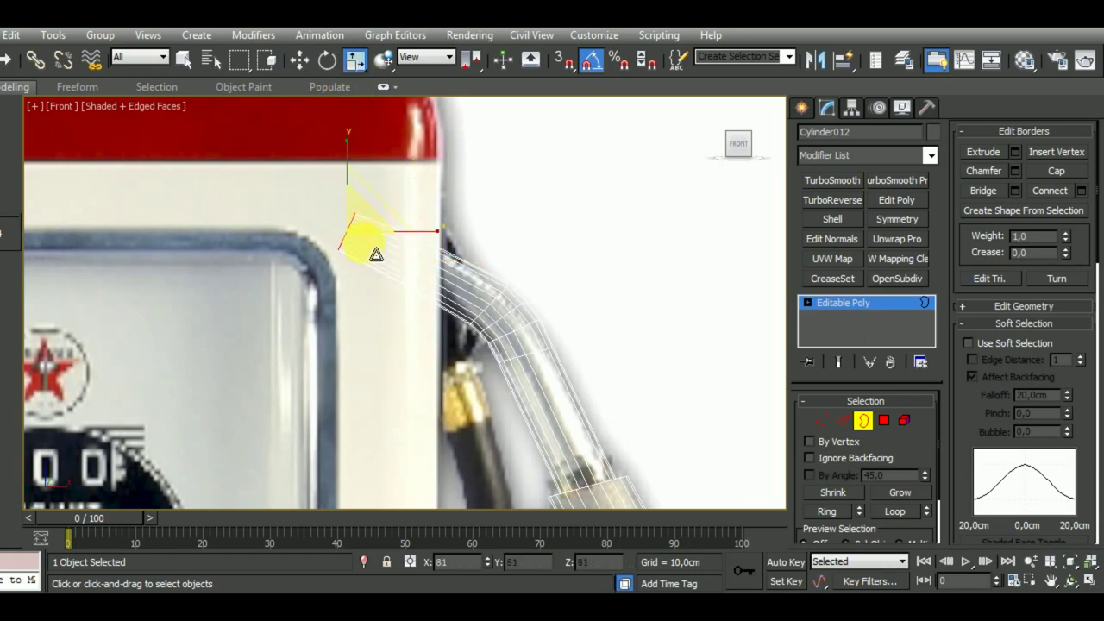
pyautogui.scroll(-2, 437, 259)
pyautogui.scroll(-2, 432, 247)
pyautogui.moveTo(431, 246)
pyautogui.mouseDown(button='middle')
pyautogui.moveTo(475, 288)
pyautogui.moveTo(595, 353)
pyautogui.mouseUp(button='middle')
pyautogui.scroll(1, 530, 288)
pyautogui.scroll(2, 543, 303)
# In Edge mode, select the lower edge ring at the nozzle tube's bend
pyautogui.scroll(-1, 547, 320)
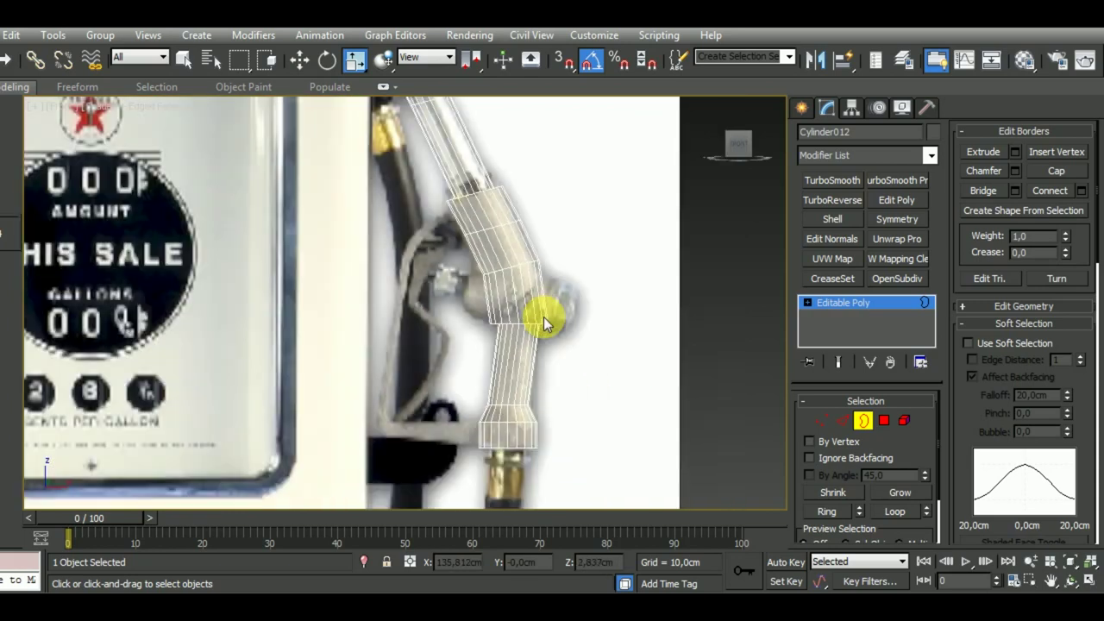
pyautogui.moveTo(514, 442); pyautogui.dragTo(553, 448, button='middle')
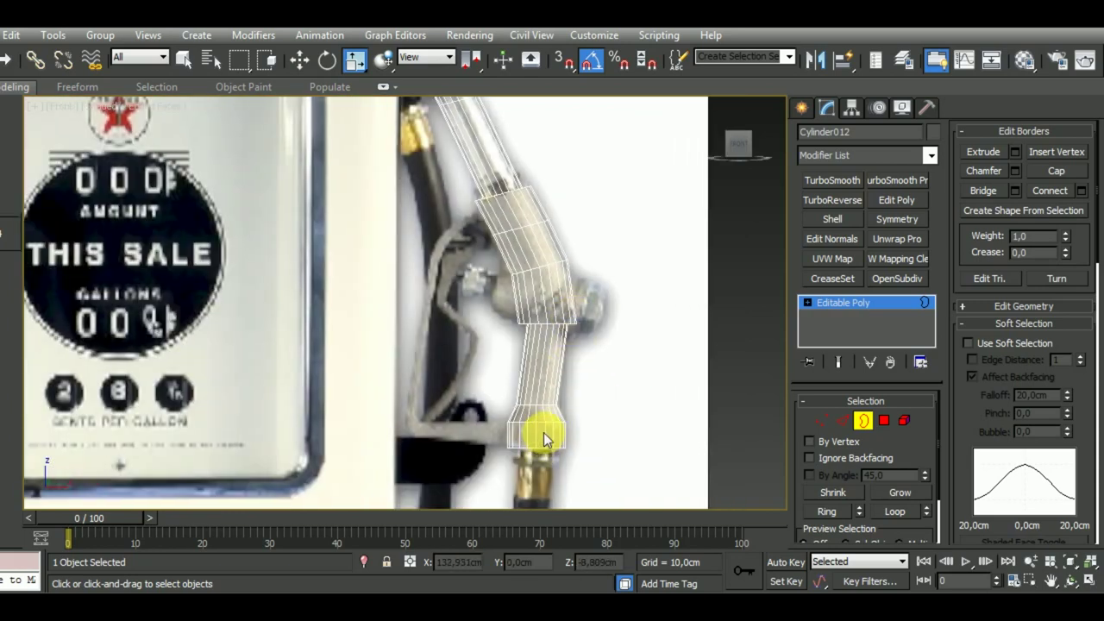
pyautogui.moveTo(535, 338); pyautogui.dragTo(547, 387, button='middle')
pyautogui.scroll(3, 555, 388)
pyautogui.scroll(2, 543, 375)
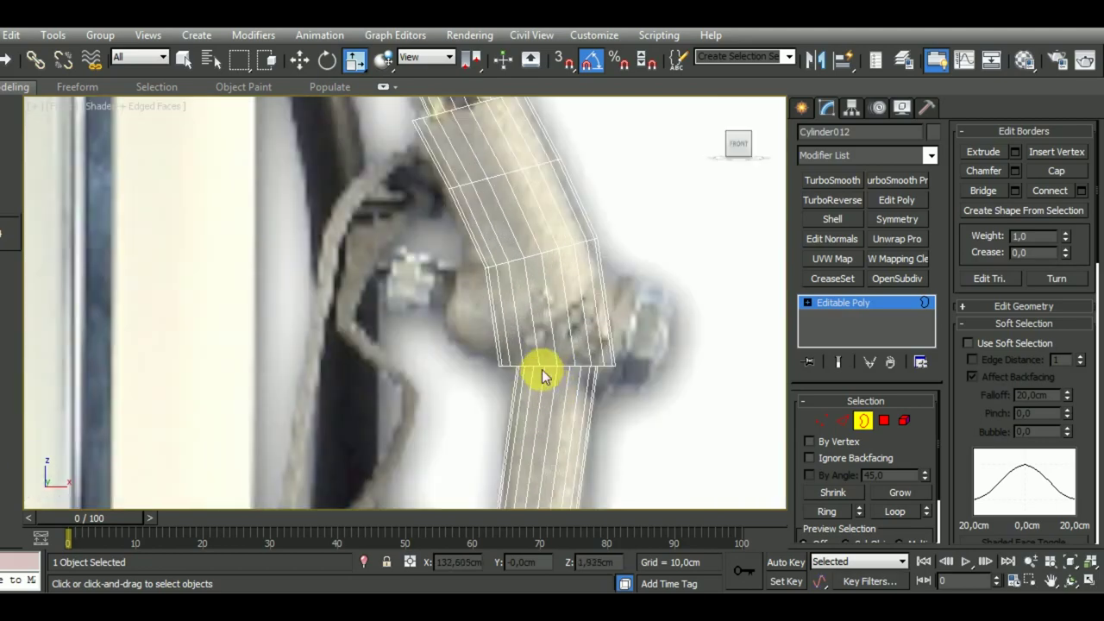
pyautogui.scroll(-1, 532, 338)
pyautogui.moveTo(784, 405)
pyautogui.keyDown('alt'); pyautogui.mouseDown(button='middle')
pyautogui.moveTo(618, 423)
pyautogui.moveTo(613, 394)
pyautogui.moveTo(664, 421)
pyautogui.moveTo(658, 387)
pyautogui.moveTo(690, 393)
pyautogui.mouseUp(button='middle'); pyautogui.keyUp('alt')
pyautogui.click(842, 420)
pyautogui.scroll(2, 524, 377)
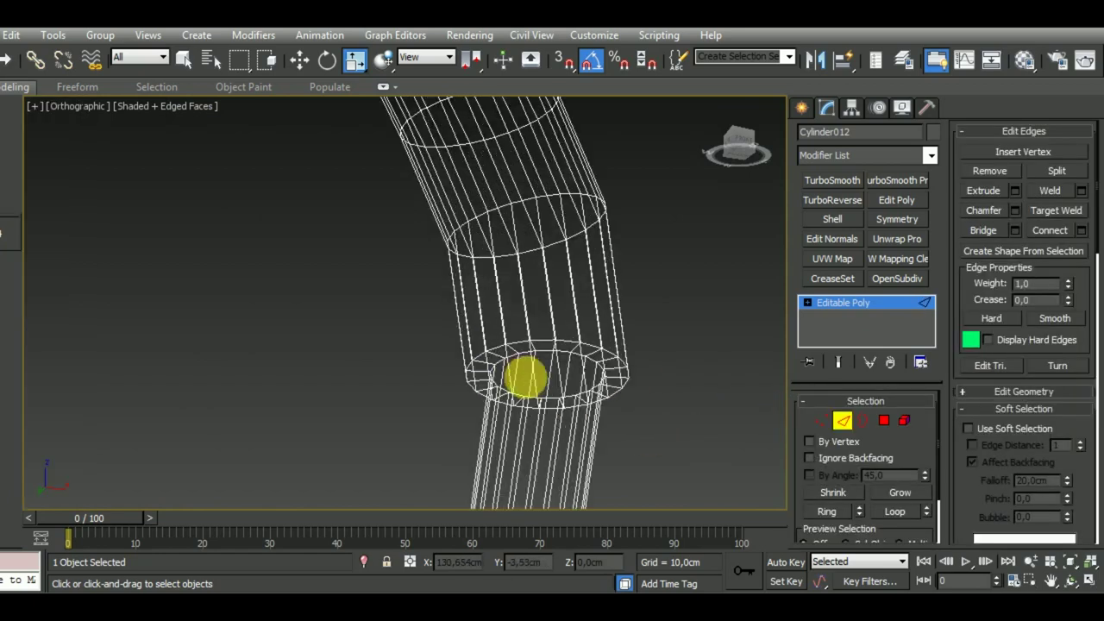
pyautogui.scroll(3, 524, 377)
pyautogui.click(536, 345)
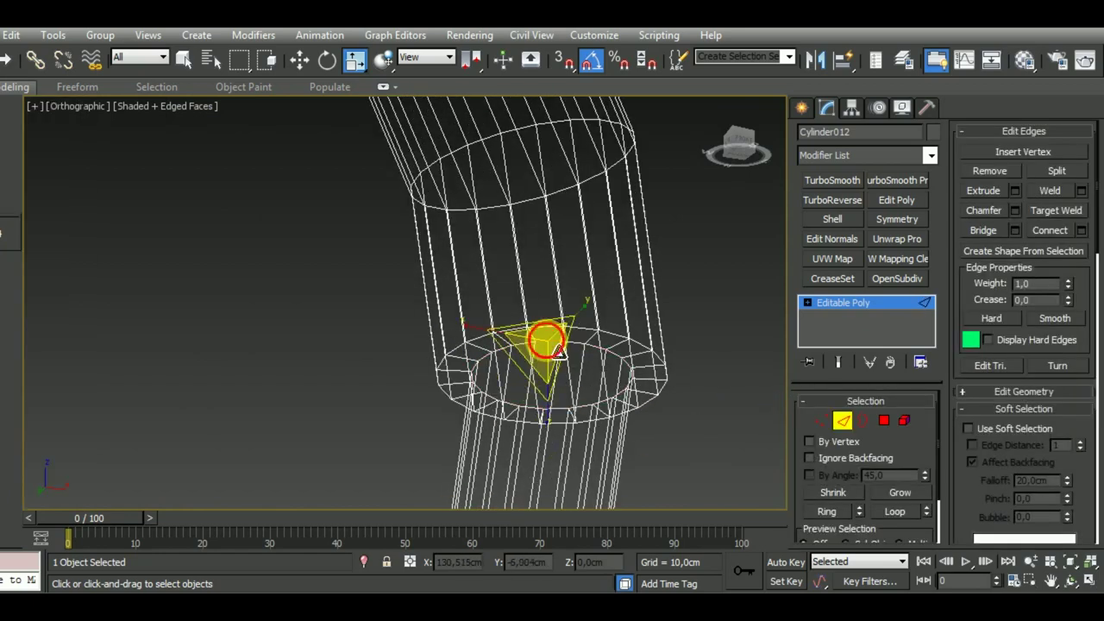
# Lower the selected edge ring slightly in the Front view
pyautogui.press('f')
pyautogui.scroll(-5, 559, 352)
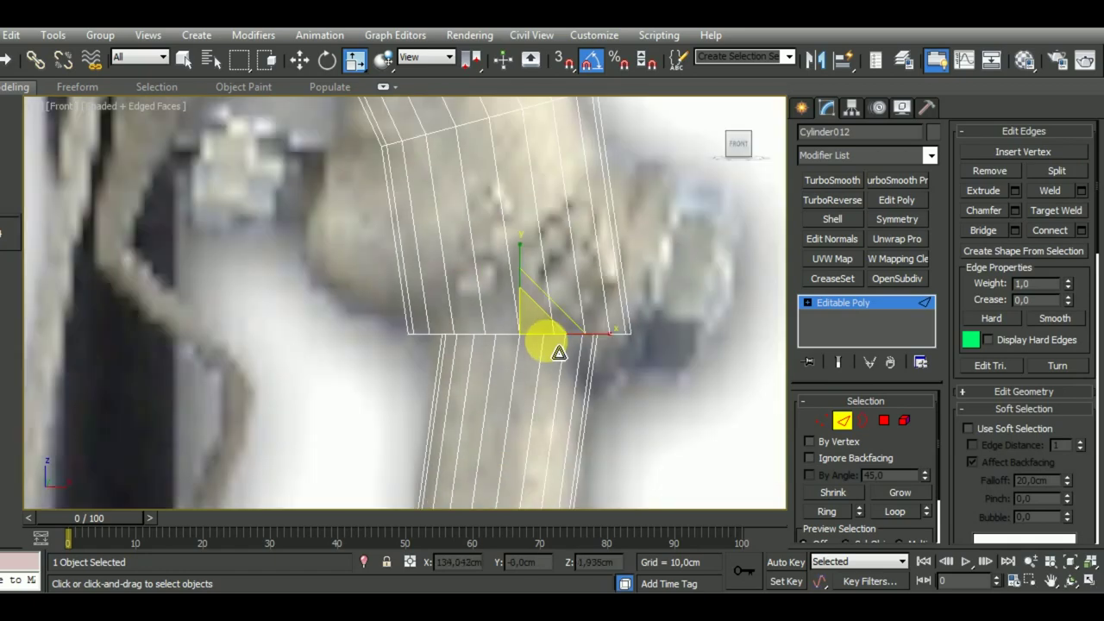
pyautogui.moveTo(546, 367); pyautogui.dragTo(495, 312, button='middle')
pyautogui.press('w')
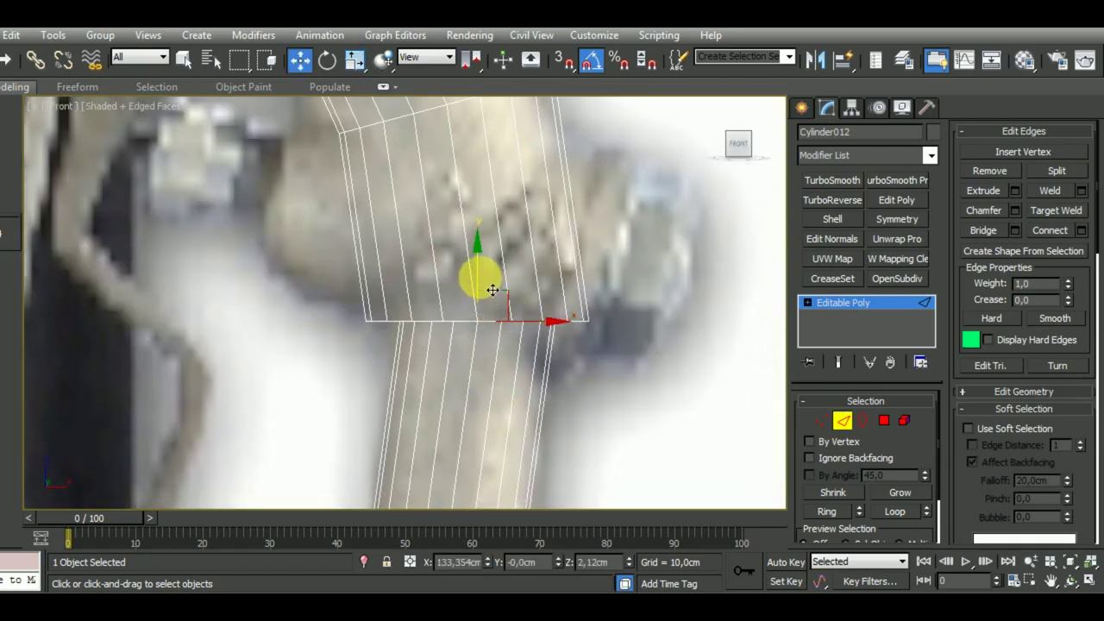
pyautogui.moveTo(493, 289); pyautogui.dragTo(506, 352)
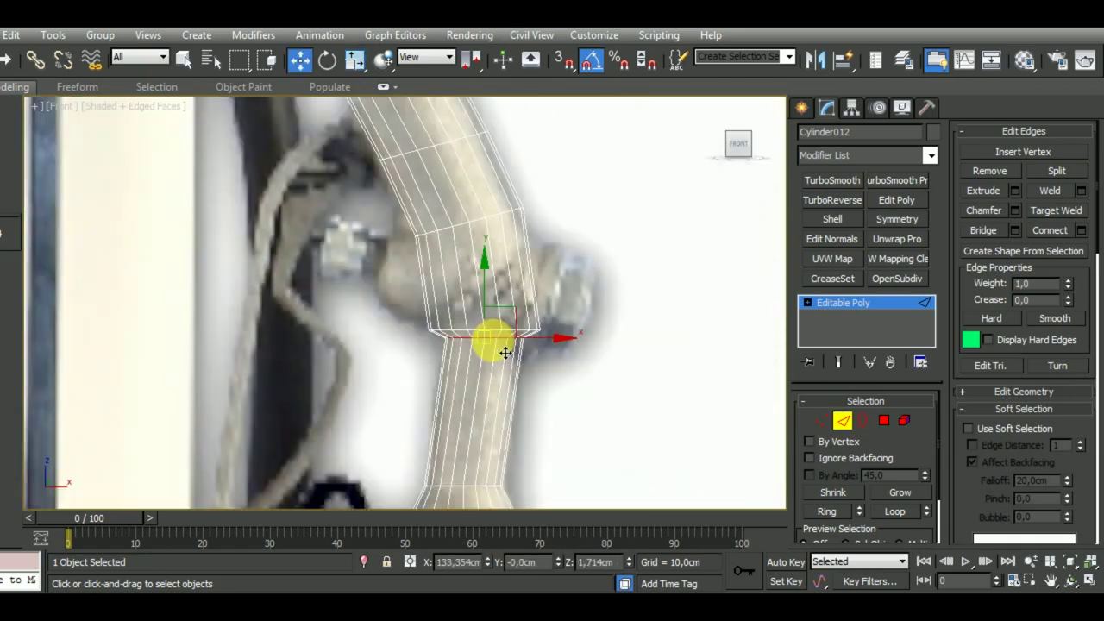
pyautogui.scroll(-3, 505, 352)
pyautogui.moveTo(498, 362); pyautogui.dragTo(500, 437, button='middle')
pyautogui.scroll(3, 509, 337)
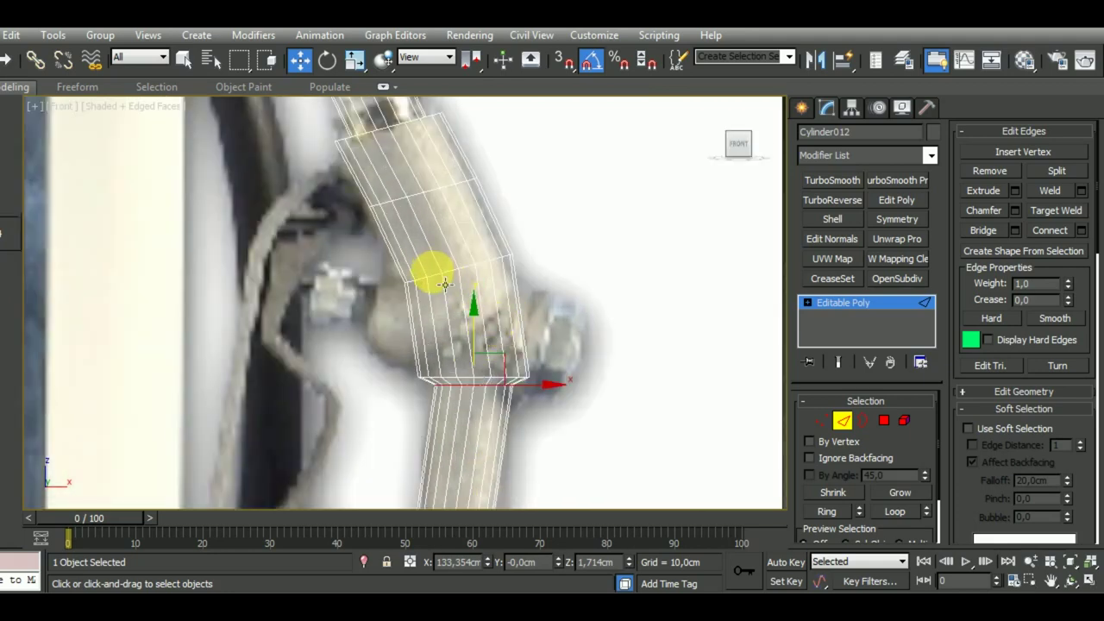
# Nudge the higher edge loop slightly left, then return to object level
pyautogui.doubleClick(437, 253)
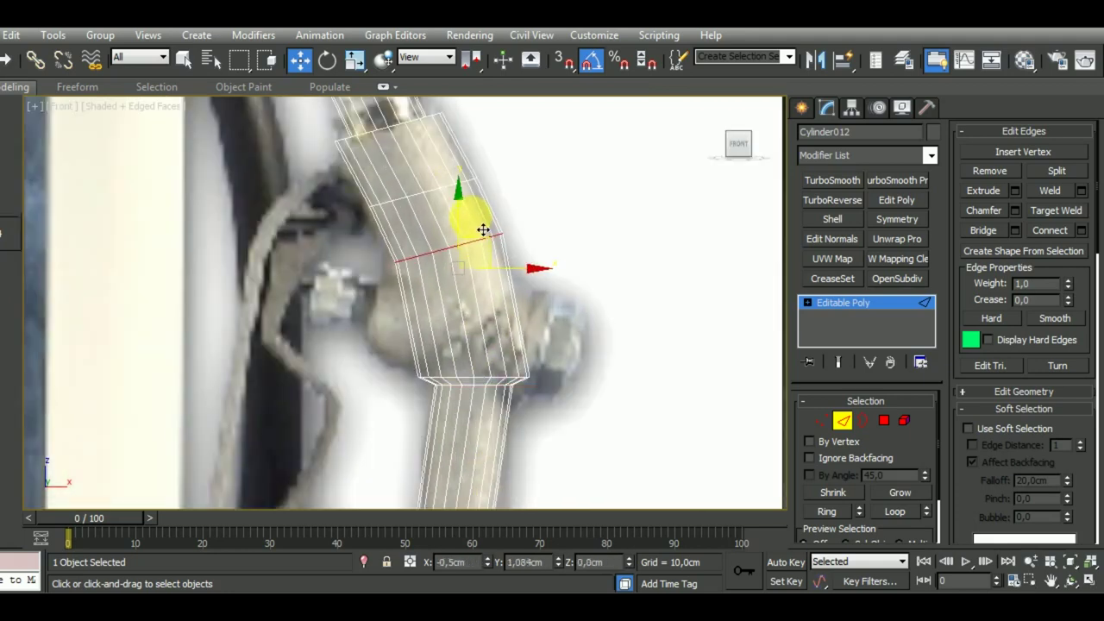
pyautogui.moveTo(483, 231); pyautogui.dragTo(482, 230)
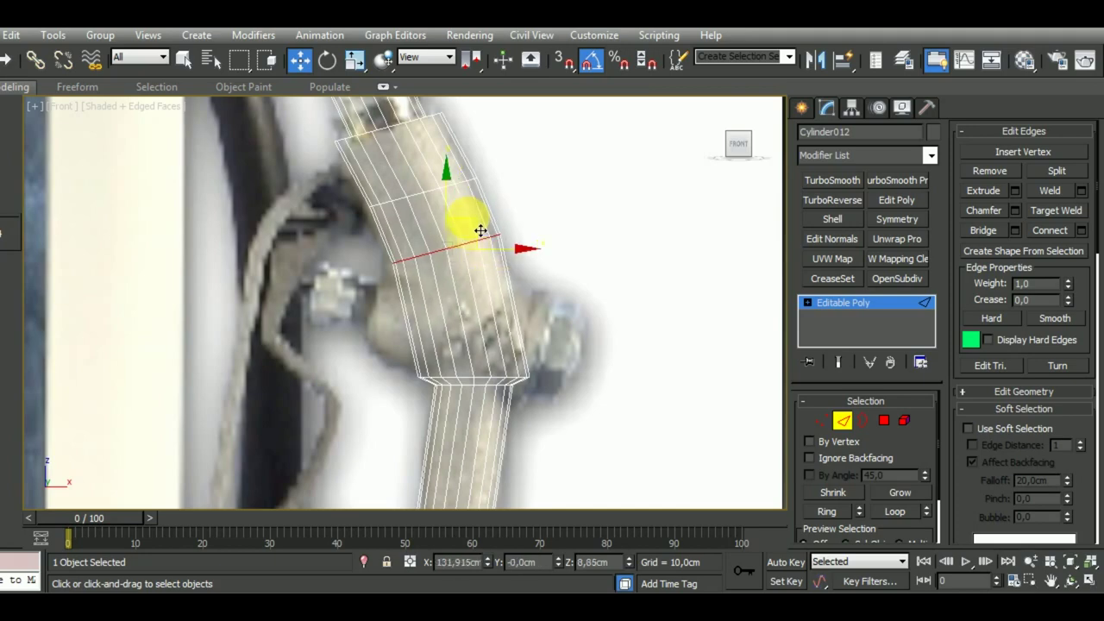
pyautogui.scroll(-2, 522, 335)
pyautogui.scroll(-1, 525, 337)
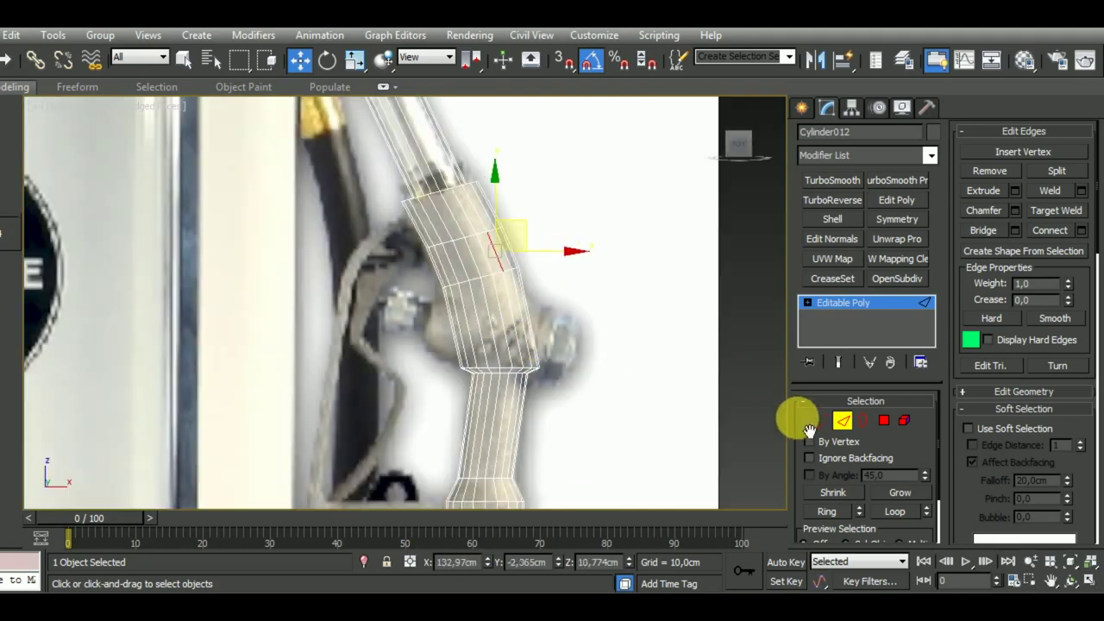
pyautogui.press('2')
pyautogui.scroll(-2, 575, 345)
pyautogui.scroll(-1, 570, 336)
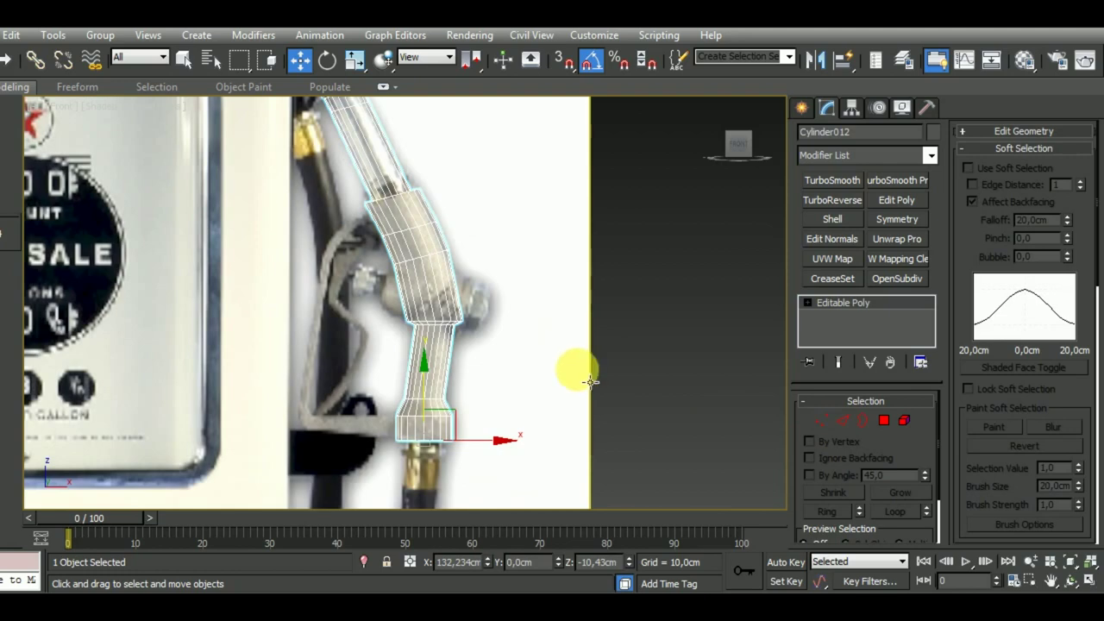
pyautogui.scroll(-1, 604, 385)
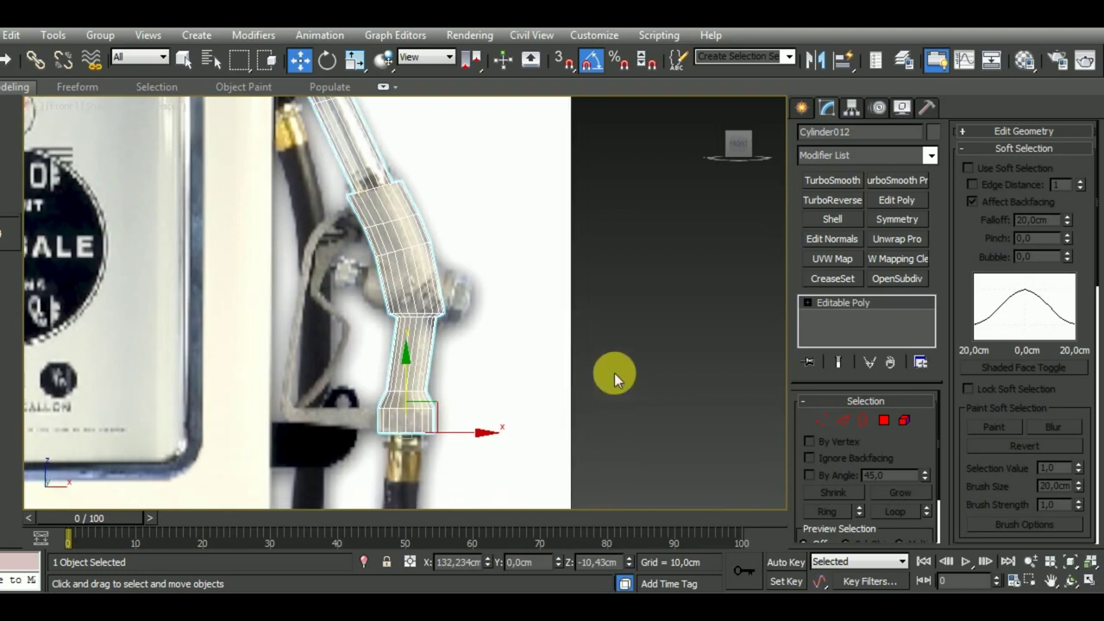
# Set the refraction colour to black and assign the white Material #20 to the nozzle tube
pyautogui.press('m')
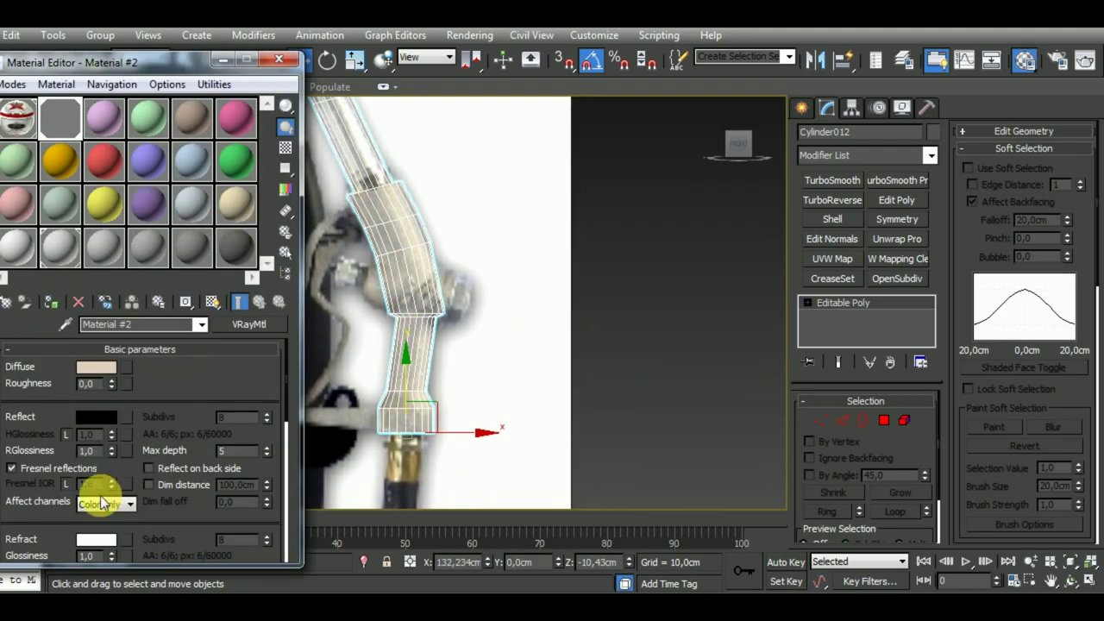
pyautogui.click(96, 539)
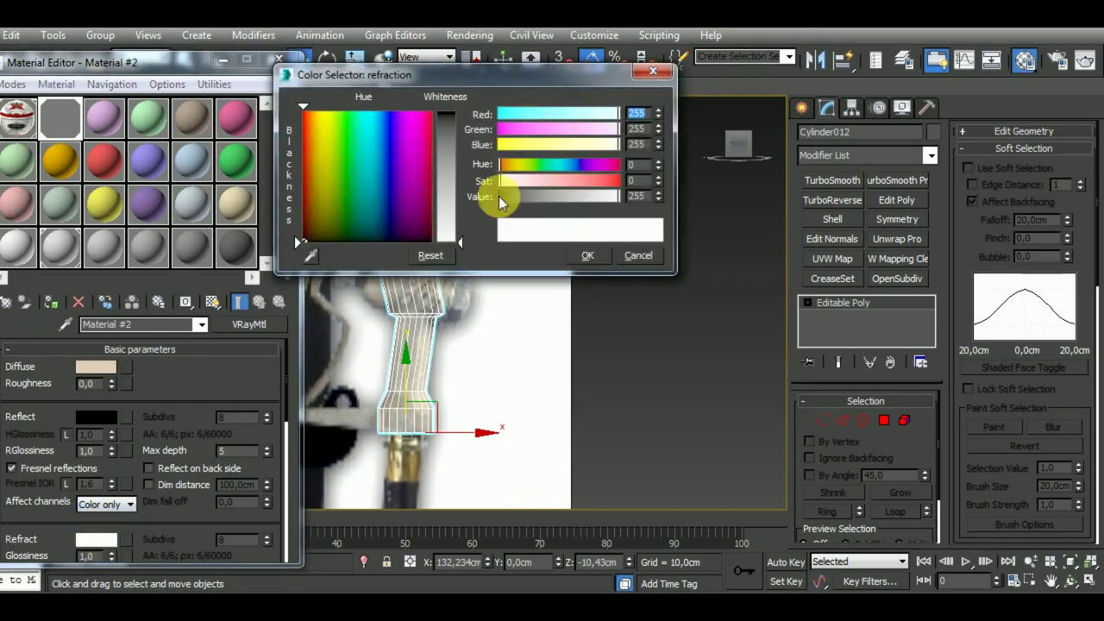
pyautogui.moveTo(466, 243); pyautogui.dragTo(463, 112)
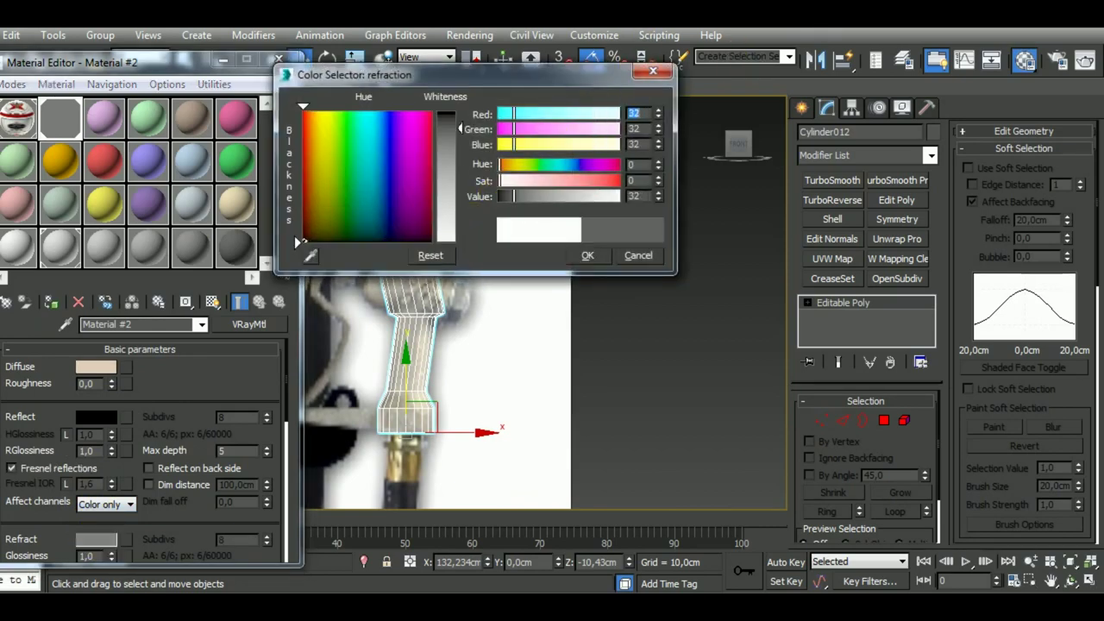
pyautogui.click(590, 258)
pyautogui.click(73, 252)
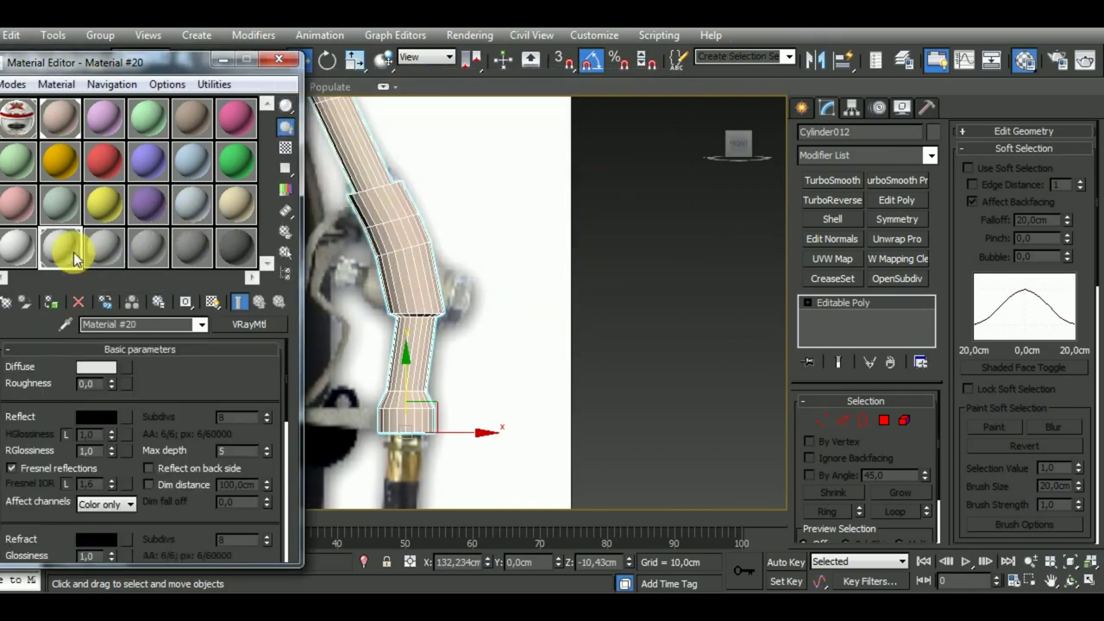
pyautogui.click(52, 302)
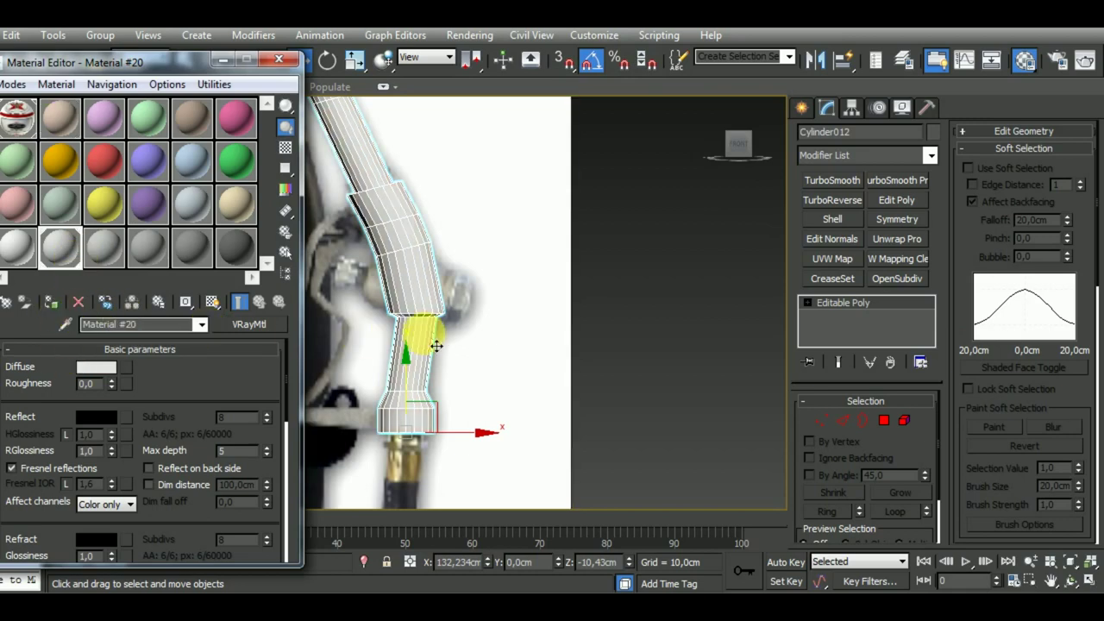
# Zoom in on the hose and close the Material Editor
pyautogui.scroll(-2, 431, 345)
pyautogui.scroll(-3, 500, 327)
pyautogui.scroll(-2, 534, 304)
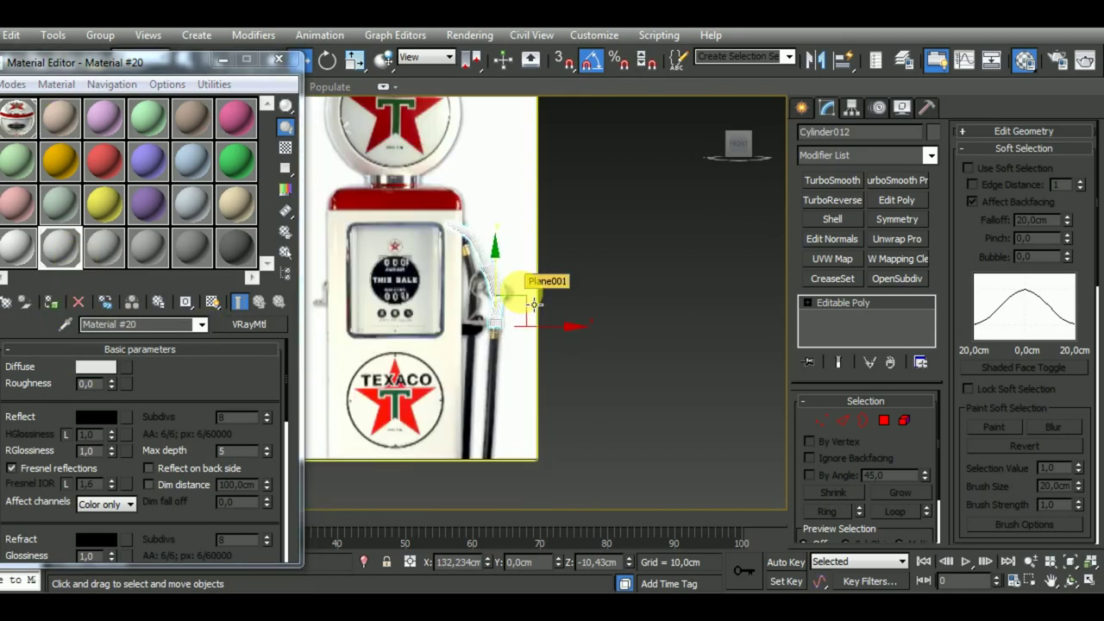
pyautogui.scroll(-3, 534, 303)
pyautogui.scroll(2, 517, 298)
pyautogui.scroll(2, 509, 294)
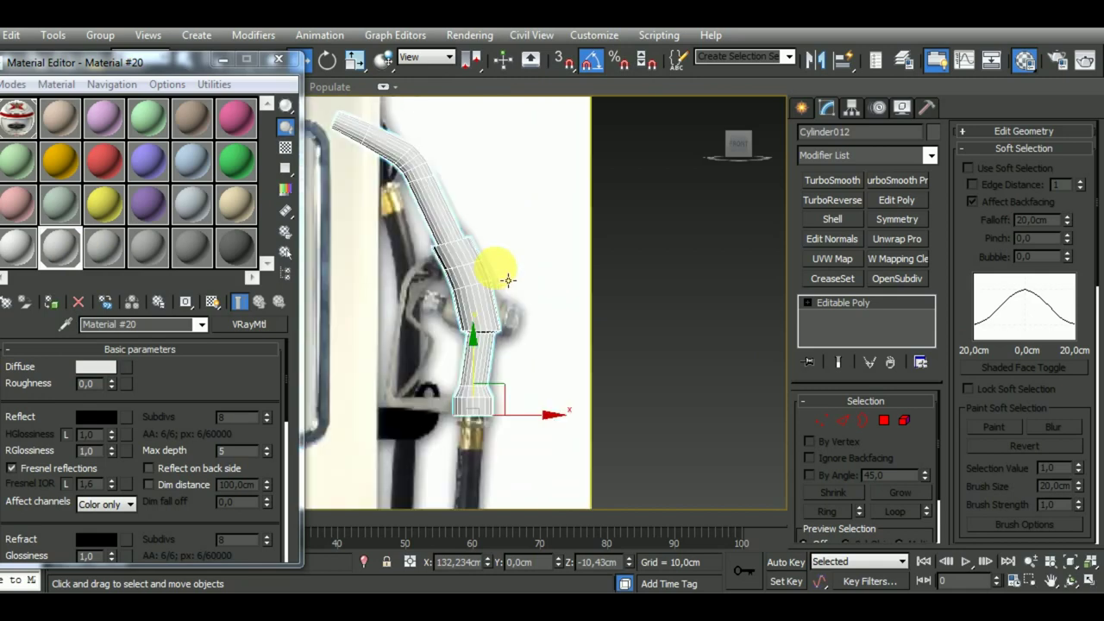
pyautogui.scroll(2, 509, 294)
pyautogui.scroll(2, 509, 293)
pyautogui.scroll(-3, 509, 293)
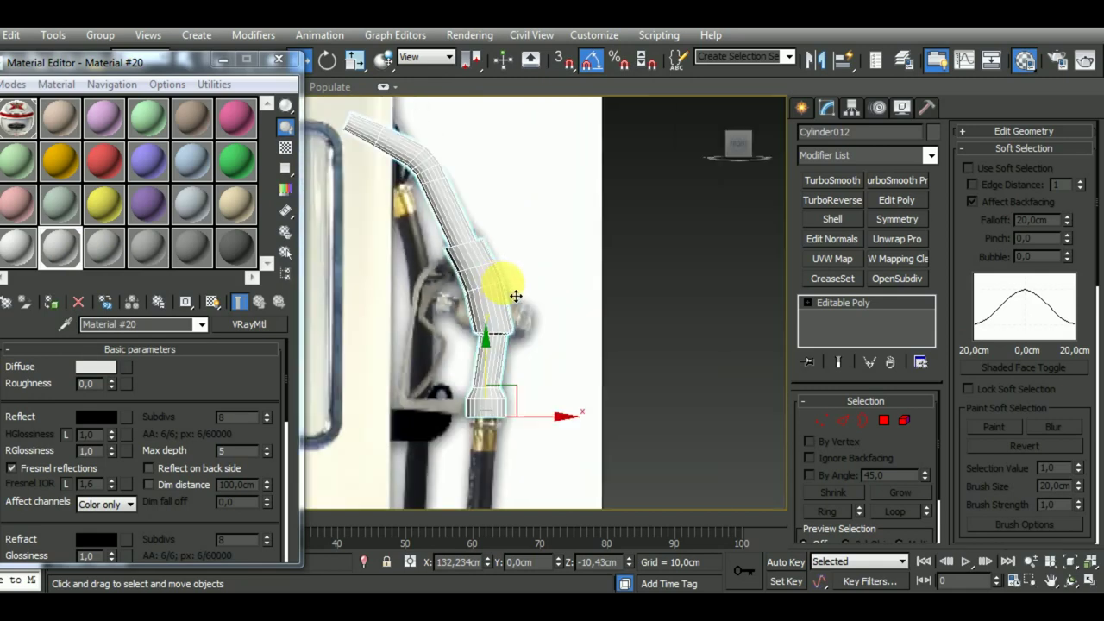
pyautogui.moveTo(284, 62); pyautogui.dragTo(284, 67)
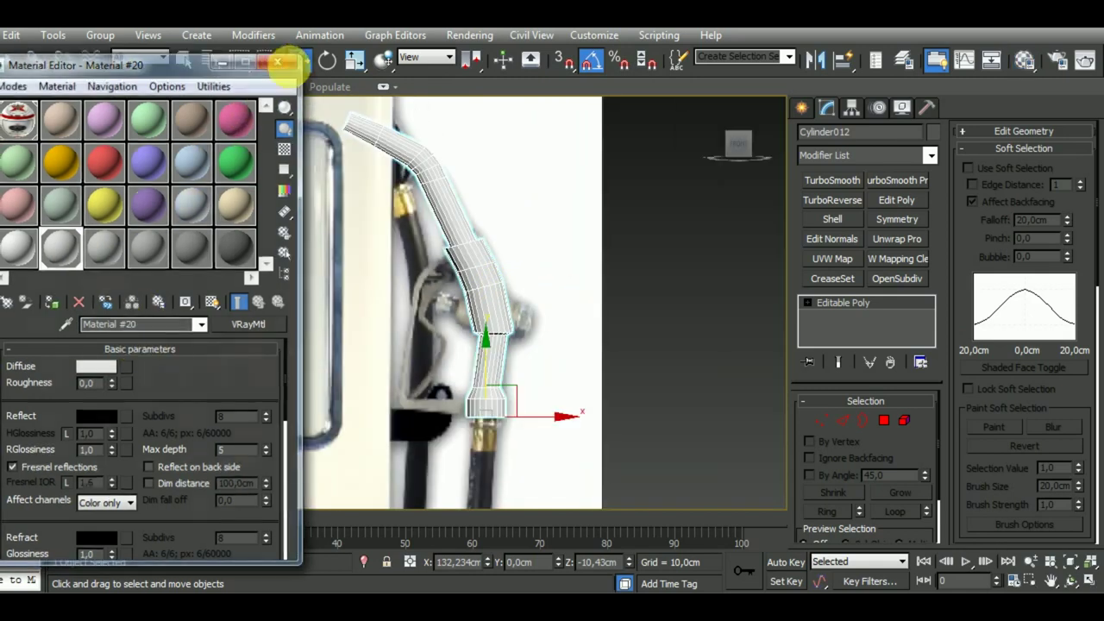
pyautogui.click(278, 62)
# Select the edge ring at the nozzle tube's upper bend
pyautogui.scroll(1, 547, 301)
pyautogui.scroll(3, 505, 276)
pyautogui.click(881, 420)
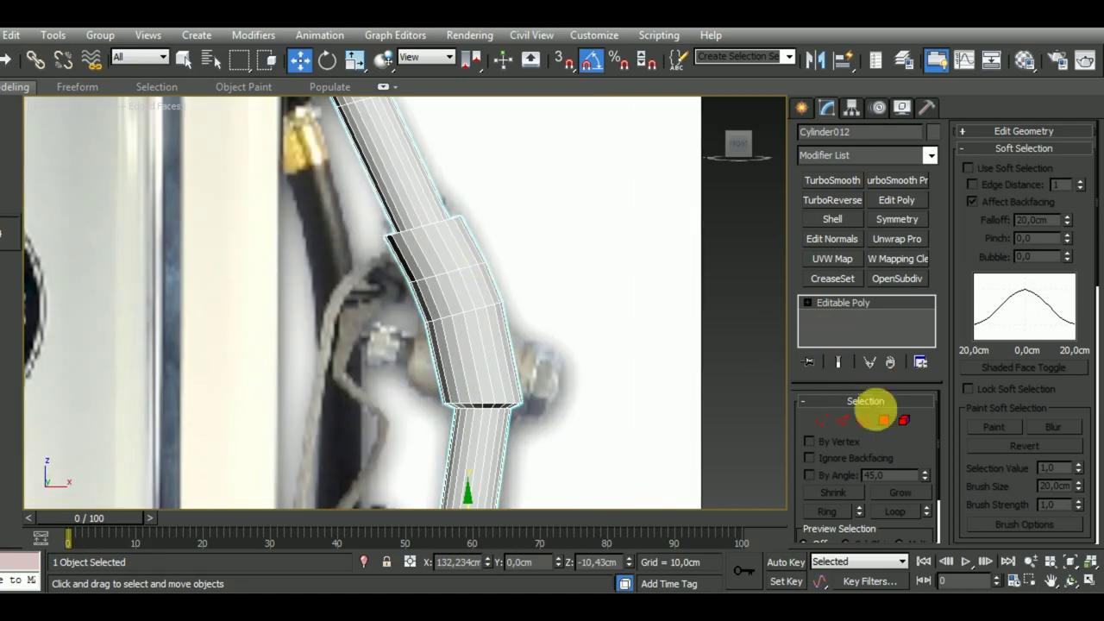
pyautogui.click(842, 420)
pyautogui.moveTo(565, 322); pyautogui.dragTo(579, 333, button='middle')
pyautogui.click(478, 308)
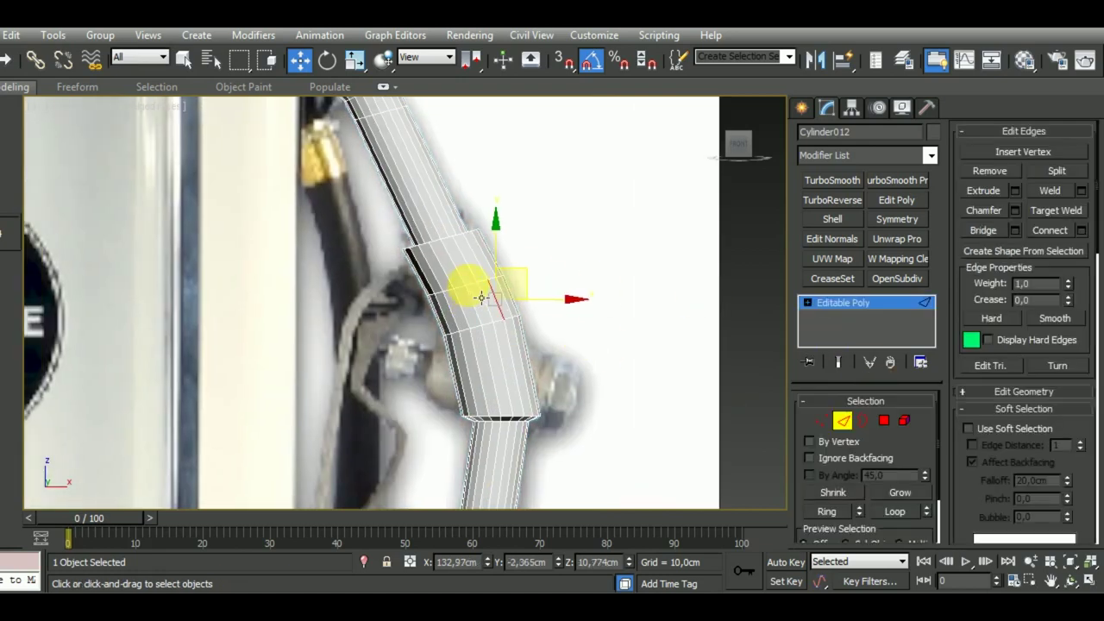
pyautogui.click(468, 286)
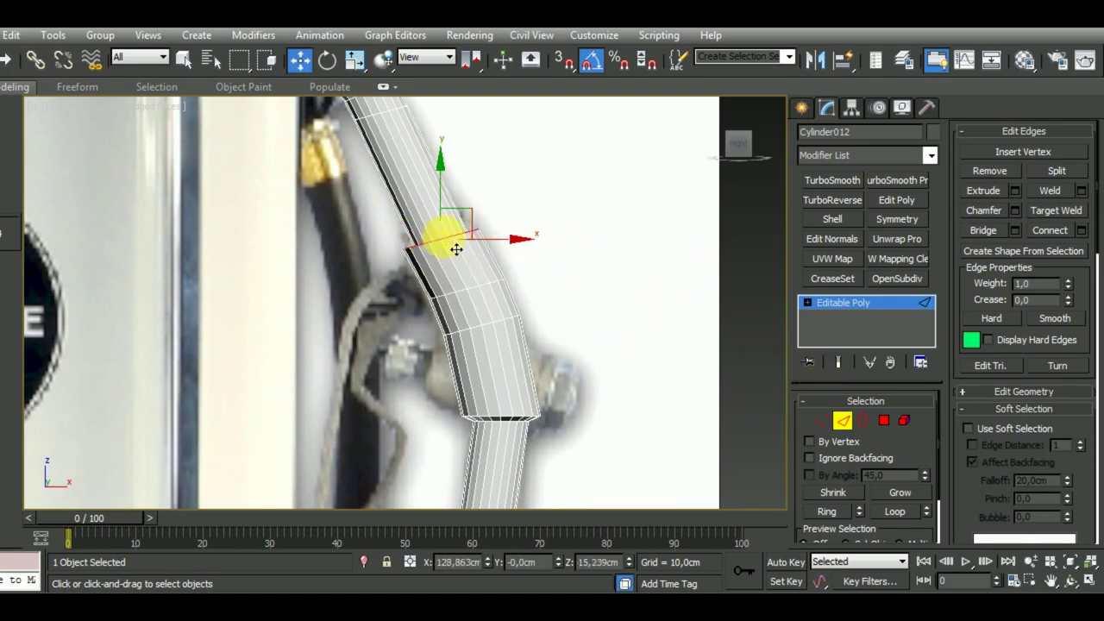
# Box-select the upper-bend vertex row and rotate it to a steeper tilt
pyautogui.click(327, 59)
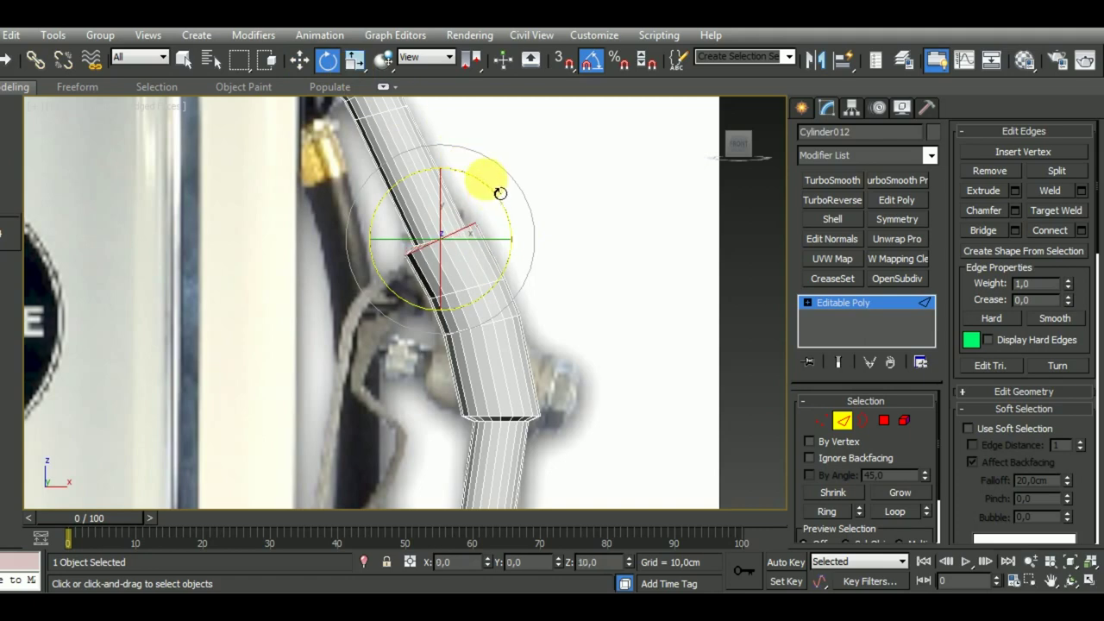
pyautogui.click(822, 420)
pyautogui.moveTo(321, 191); pyautogui.dragTo(531, 262)
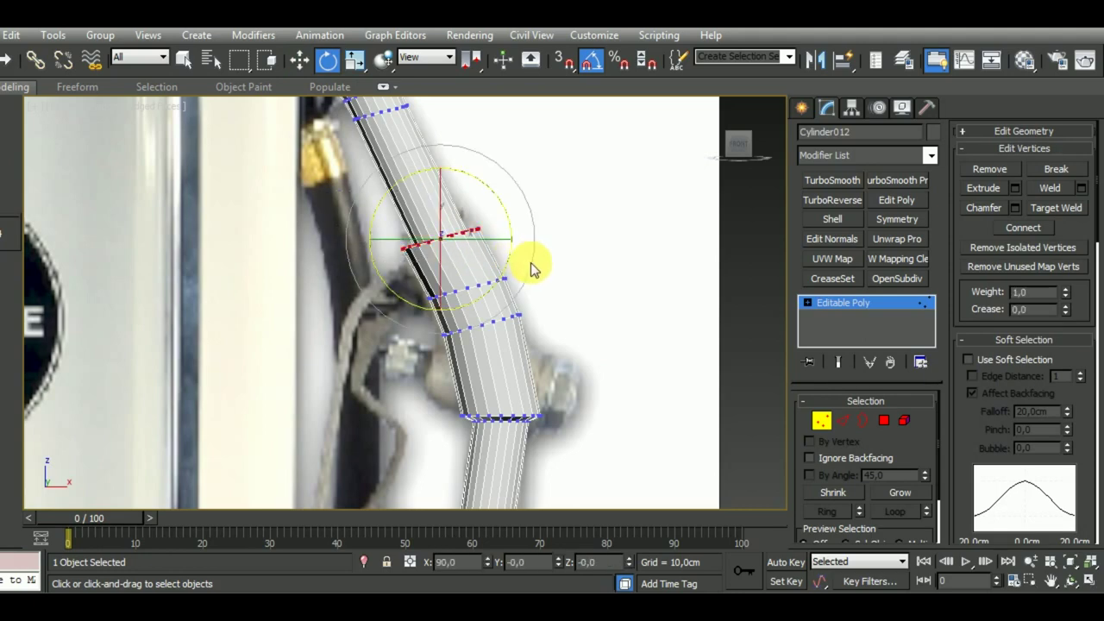
pyautogui.moveTo(515, 223); pyautogui.dragTo(511, 217)
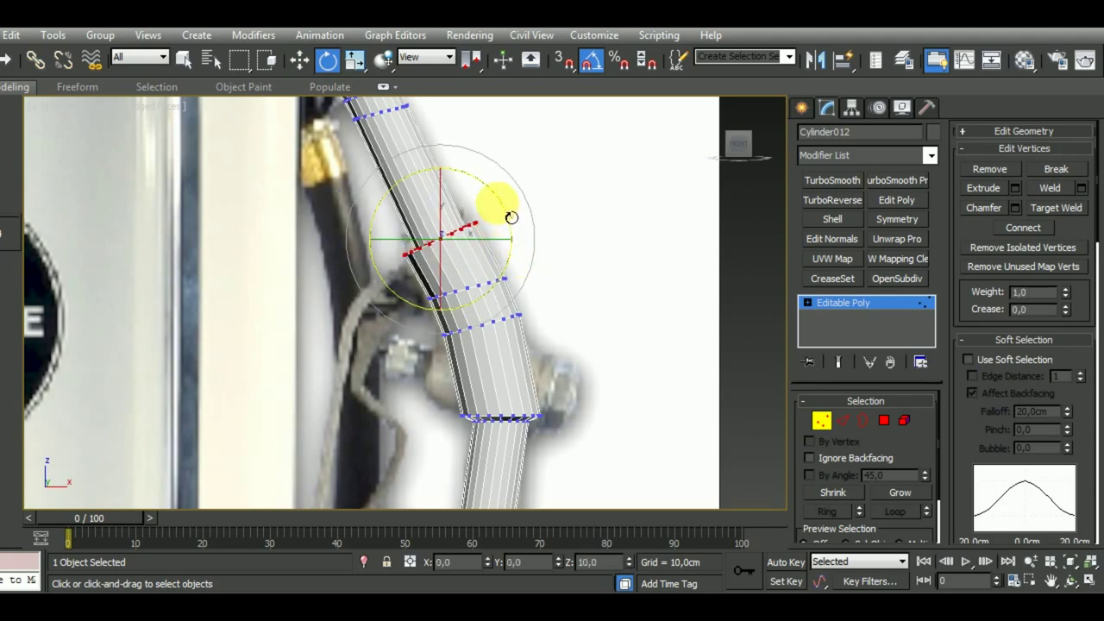
pyautogui.moveTo(606, 402); pyautogui.dragTo(606, 380, button='middle')
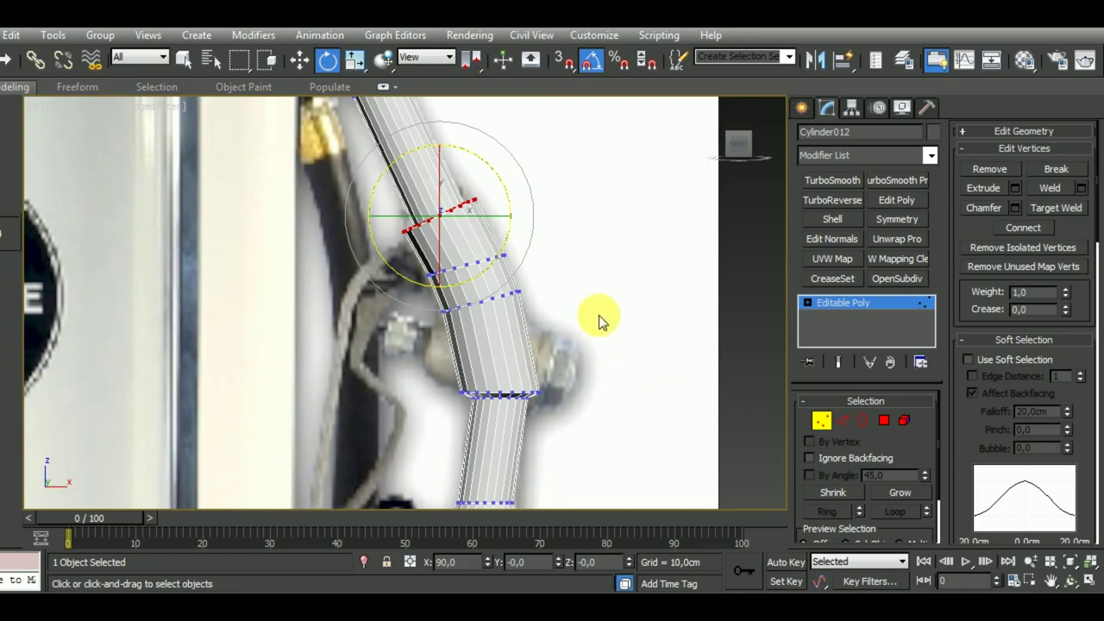
pyautogui.keyDown('alt'); pyautogui.moveTo(598, 316); pyautogui.dragTo(611, 328, button='middle'); pyautogui.keyUp('alt')
# Tilt the upper edge ring around the tube, then slide it up the tube in Front view
pyautogui.click(843, 420)
pyautogui.scroll(3, 584, 345)
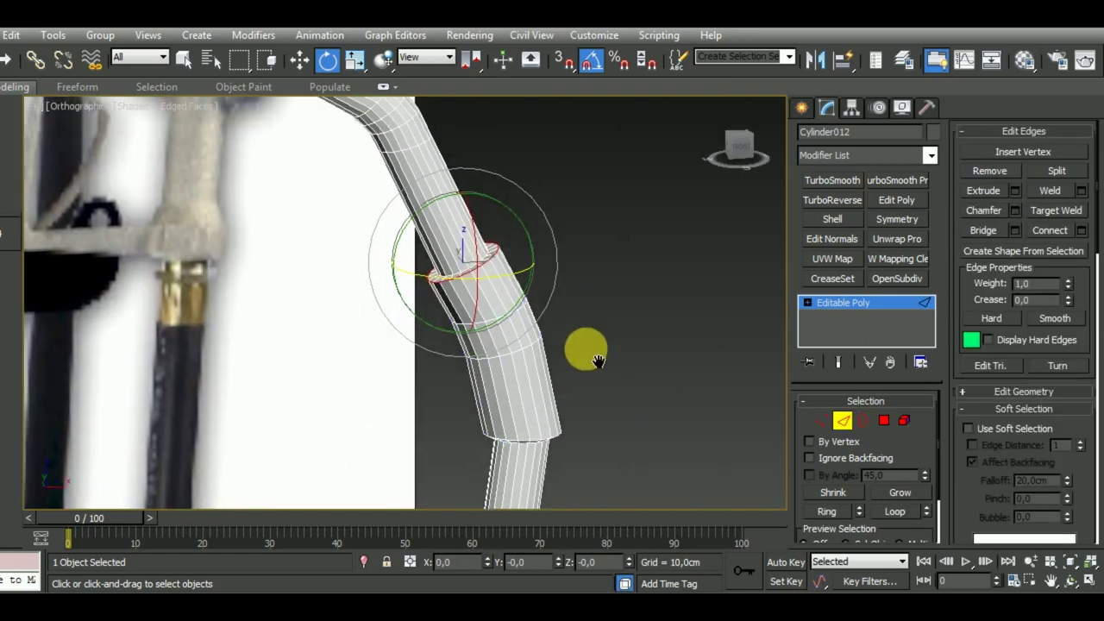
pyautogui.scroll(2, 463, 288)
pyautogui.moveTo(496, 289); pyautogui.dragTo(500, 293)
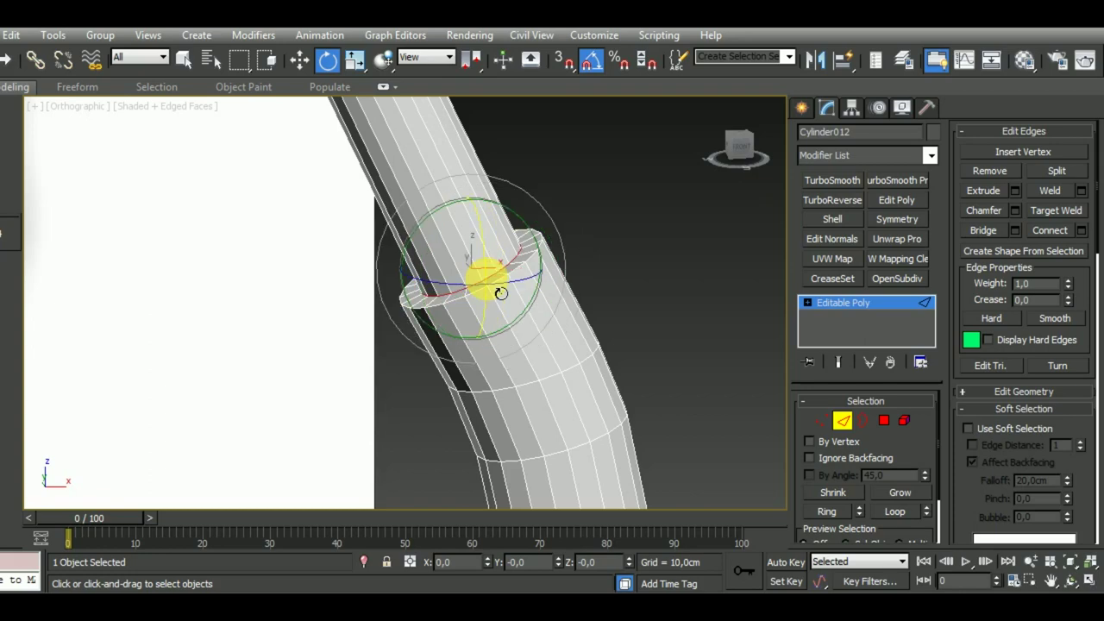
pyautogui.press('w')
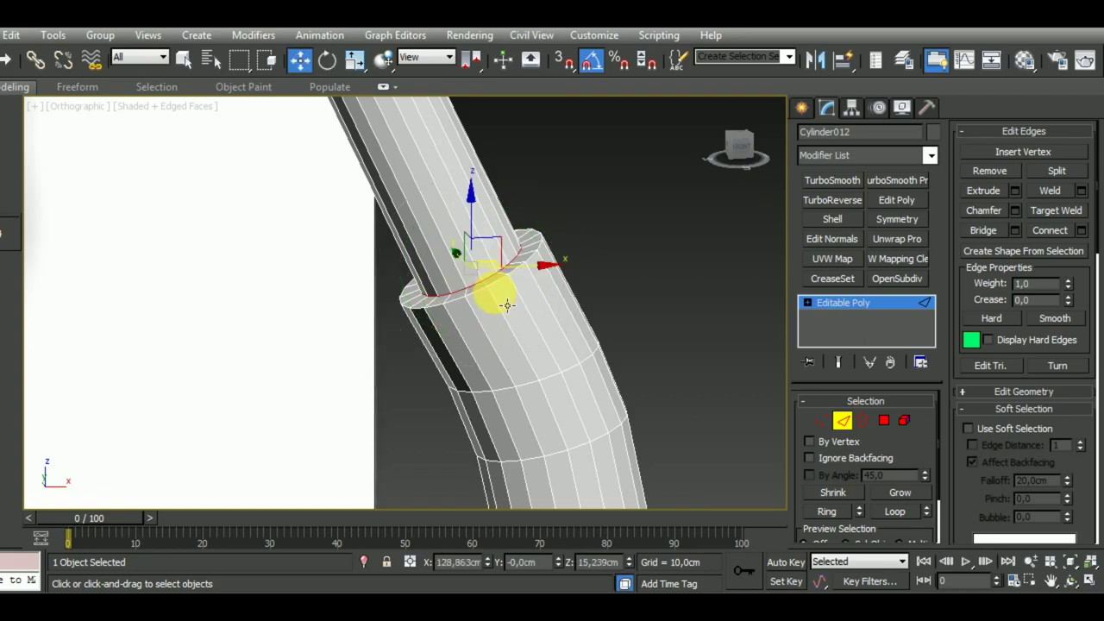
pyautogui.press('f')
pyautogui.scroll(-2, 489, 304)
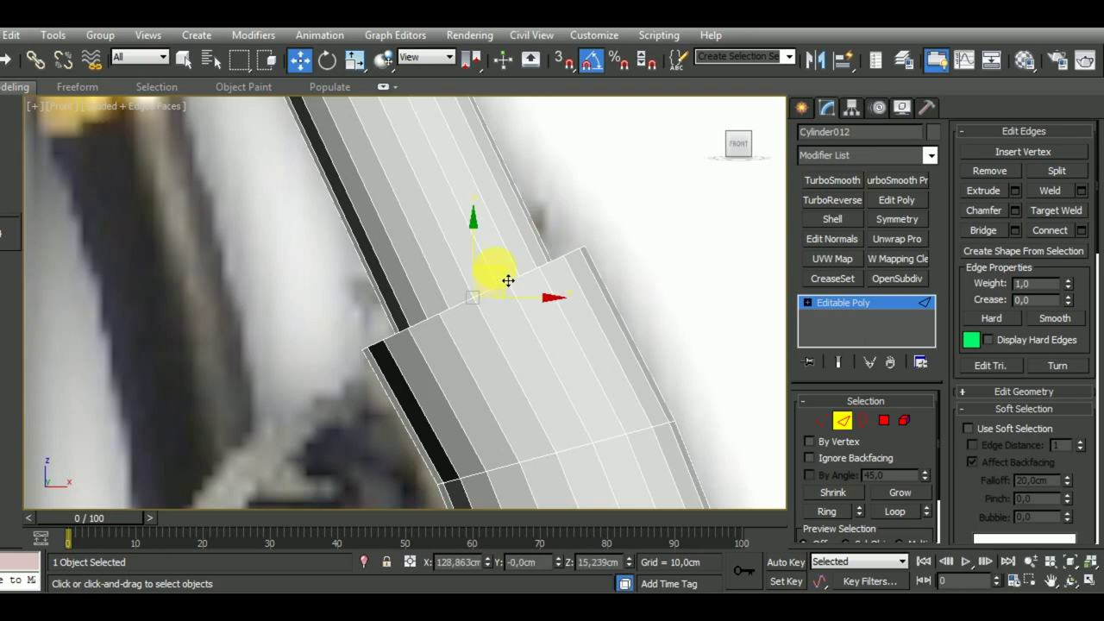
pyautogui.moveTo(508, 280); pyautogui.dragTo(498, 267)
# Select the edge loop at the lower bend and nudge it slightly upward
pyautogui.scroll(-3, 498, 267)
pyautogui.scroll(-2, 493, 253)
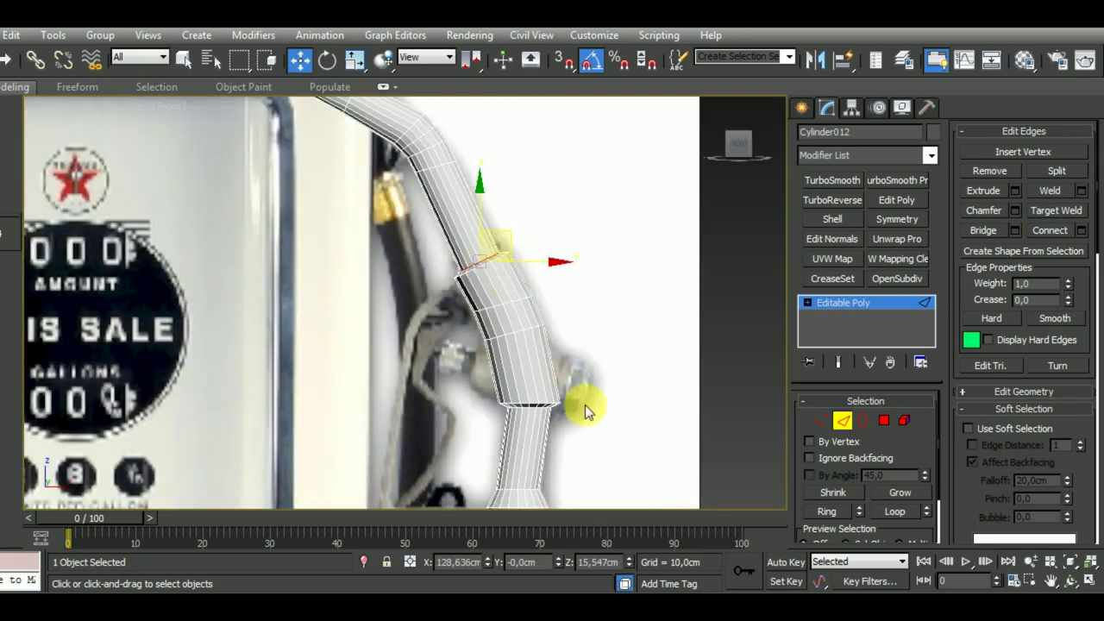
pyautogui.scroll(1, 575, 386)
pyautogui.scroll(2, 535, 357)
pyautogui.scroll(2, 501, 280)
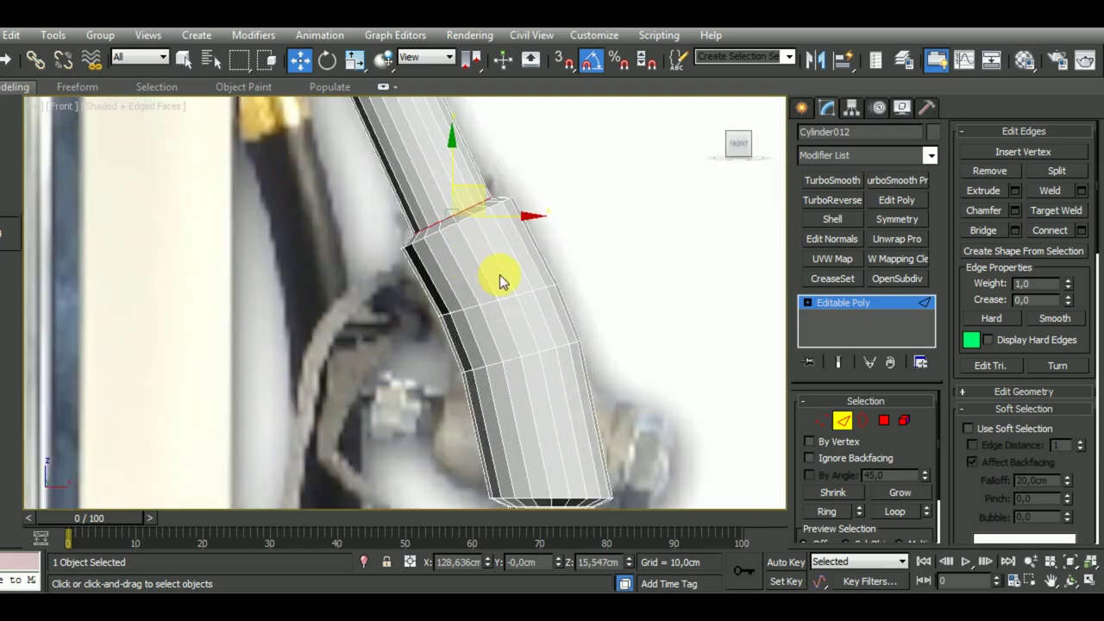
pyautogui.scroll(-2, 515, 283)
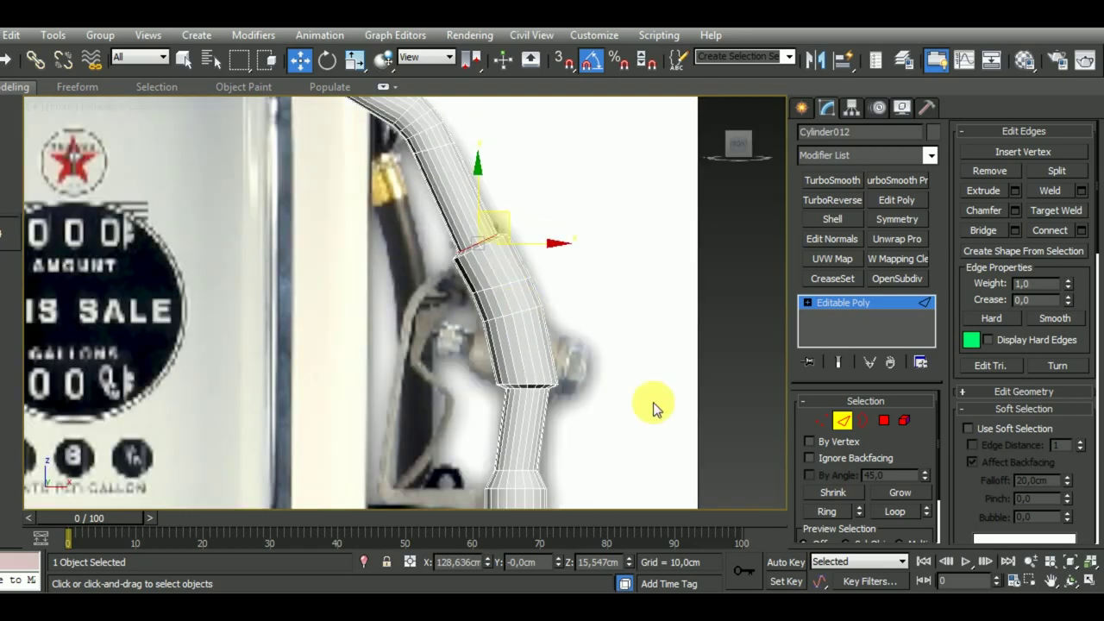
pyautogui.moveTo(653, 408); pyautogui.dragTo(601, 412, button='middle')
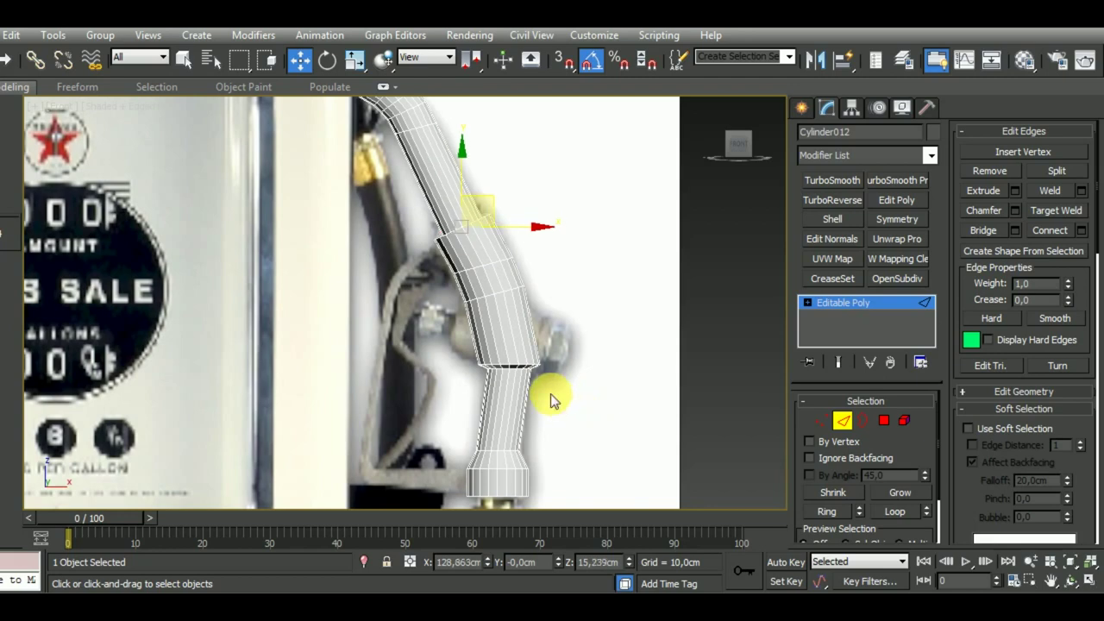
pyautogui.scroll(5, 524, 385)
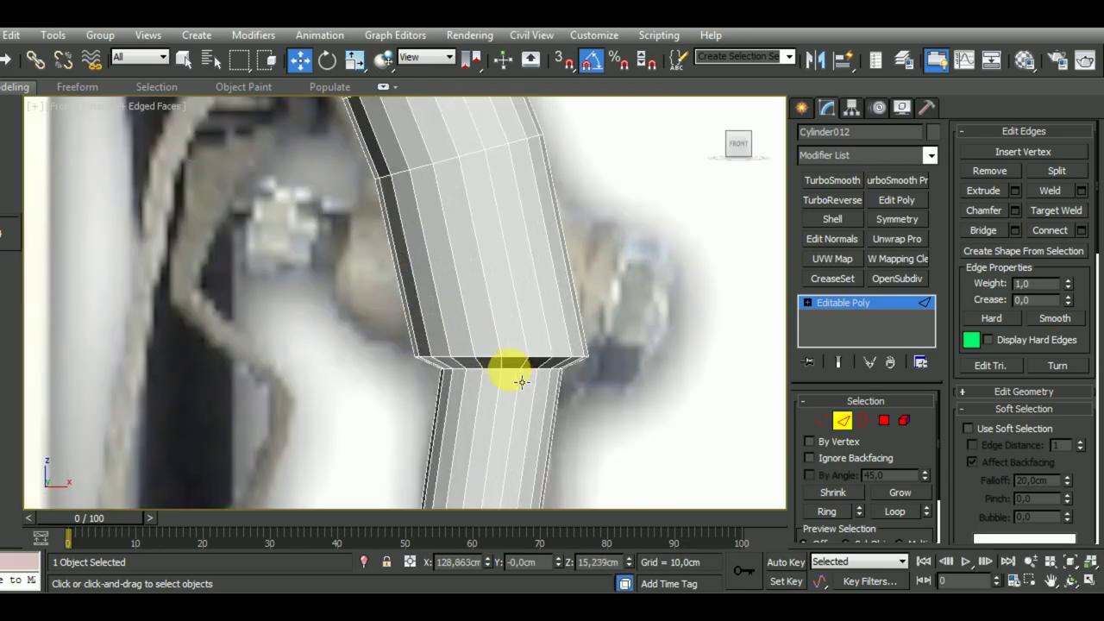
pyautogui.click(521, 381)
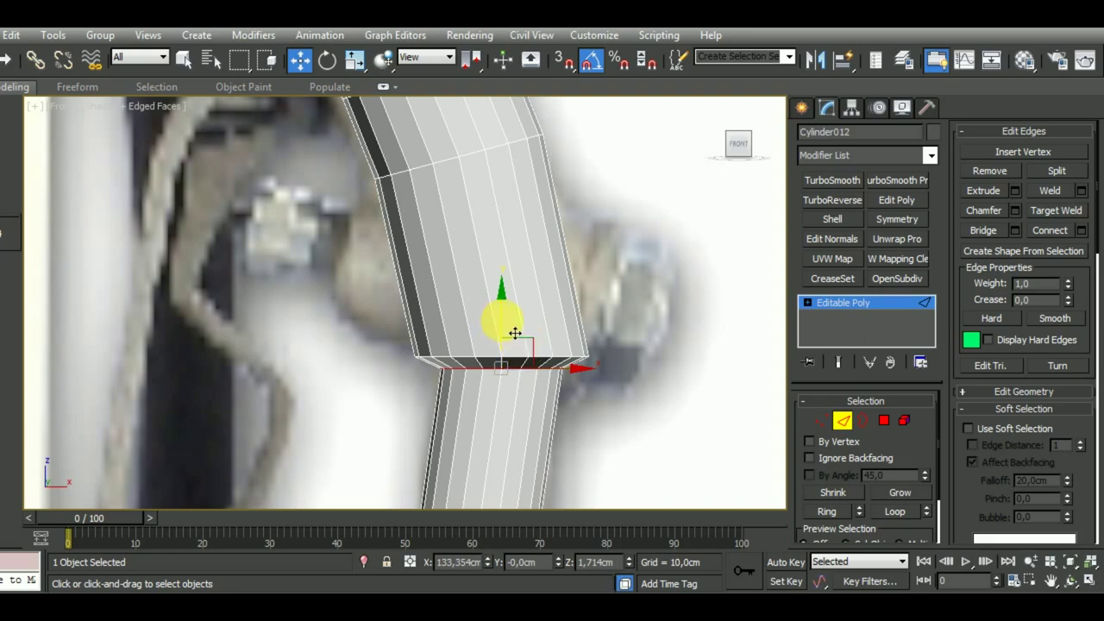
pyautogui.moveTo(515, 333); pyautogui.dragTo(512, 327)
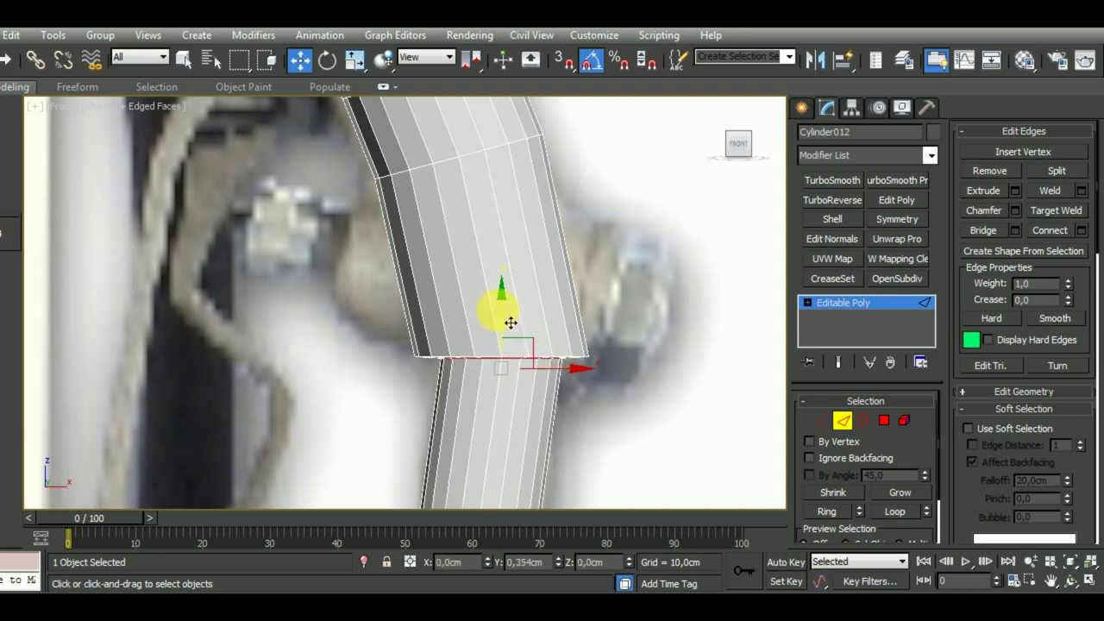
pyautogui.scroll(-2, 510, 320)
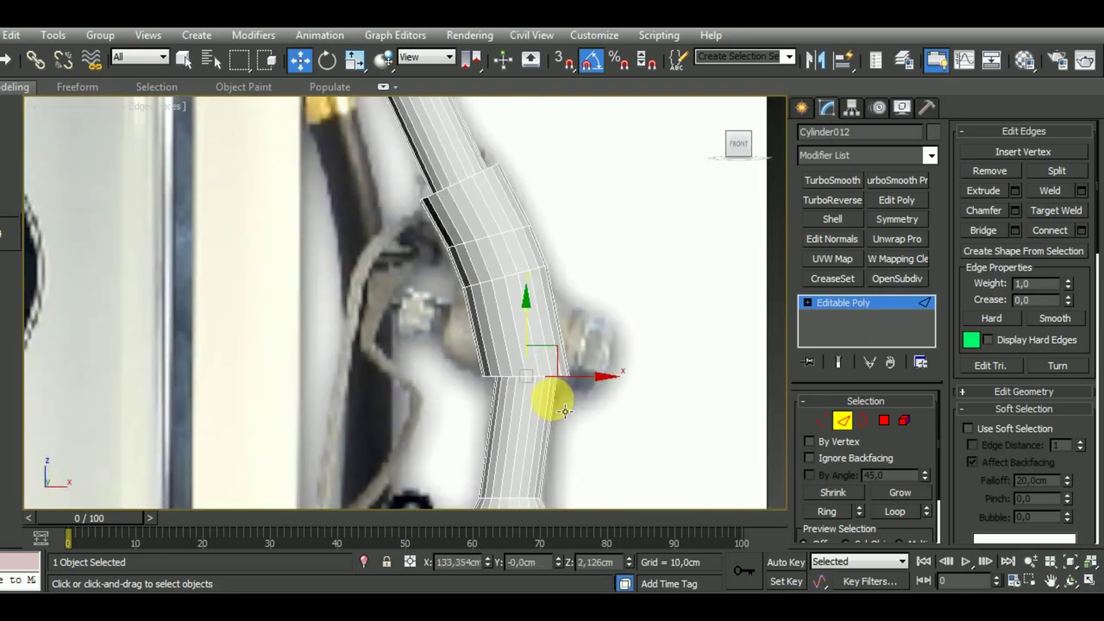
# Select the vertex row at the lower bend and lower it slightly
pyautogui.click(821, 420)
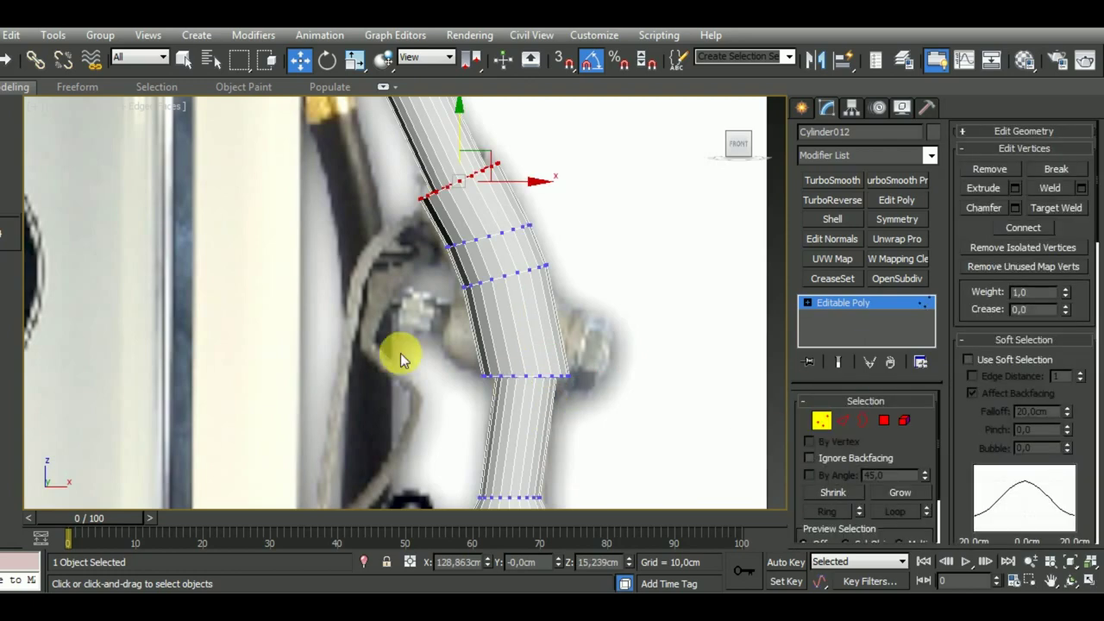
pyautogui.moveTo(609, 407); pyautogui.dragTo(608, 402)
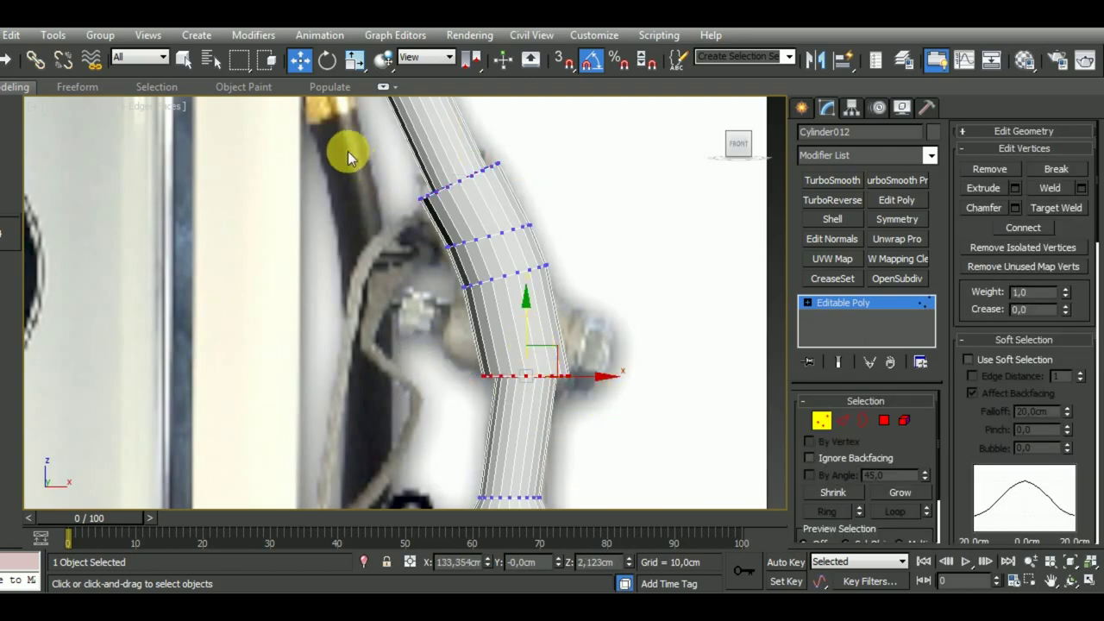
pyautogui.click(327, 59)
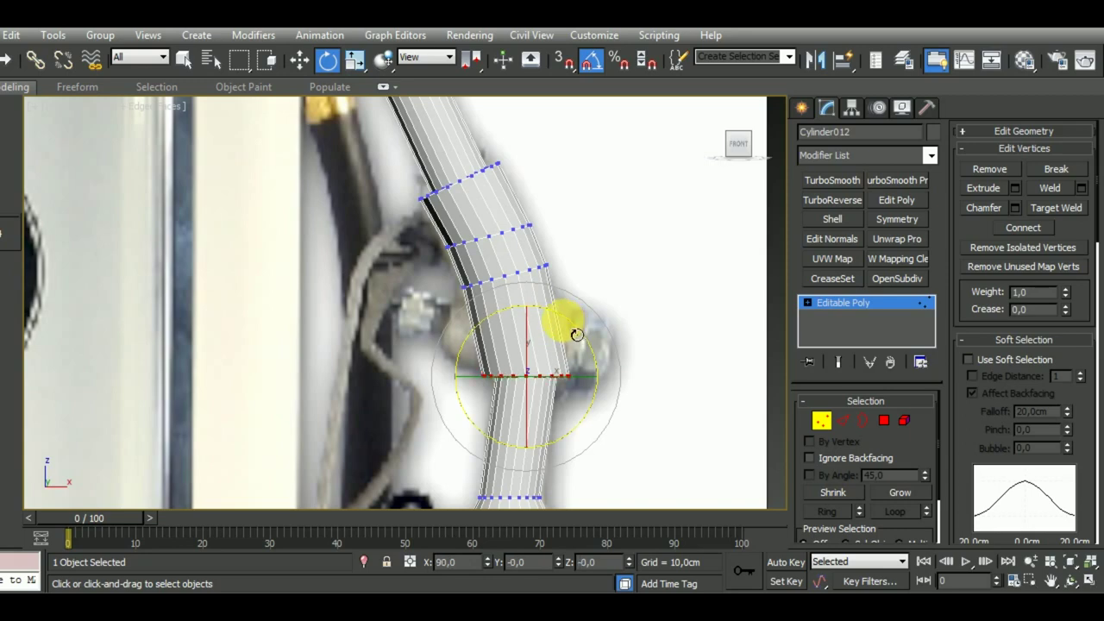
pyautogui.press('w')
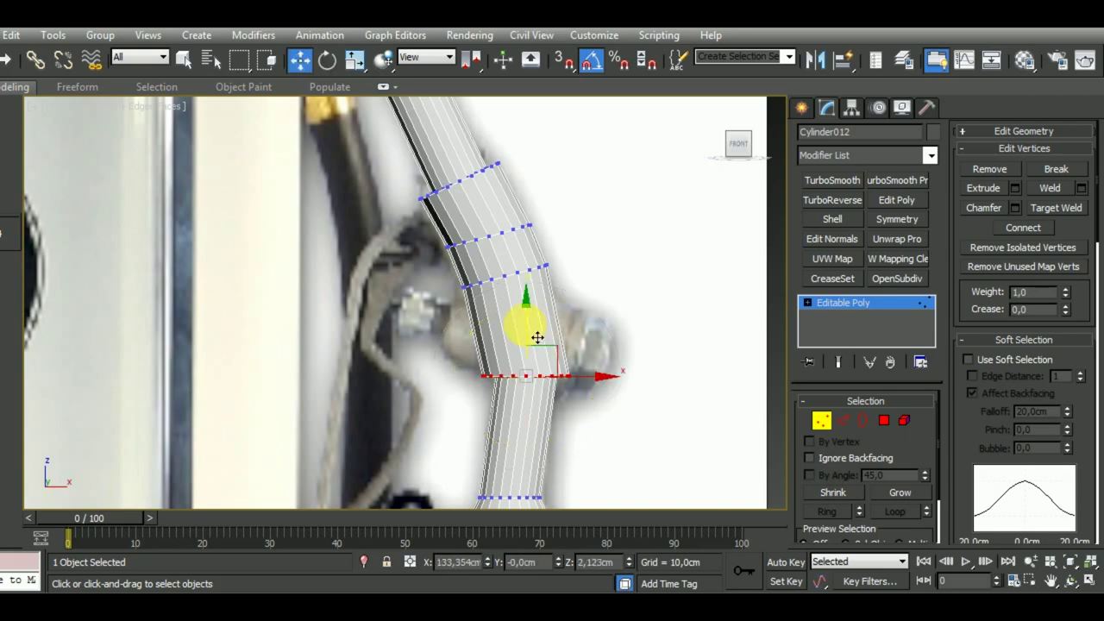
pyautogui.moveTo(538, 339); pyautogui.dragTo(539, 343)
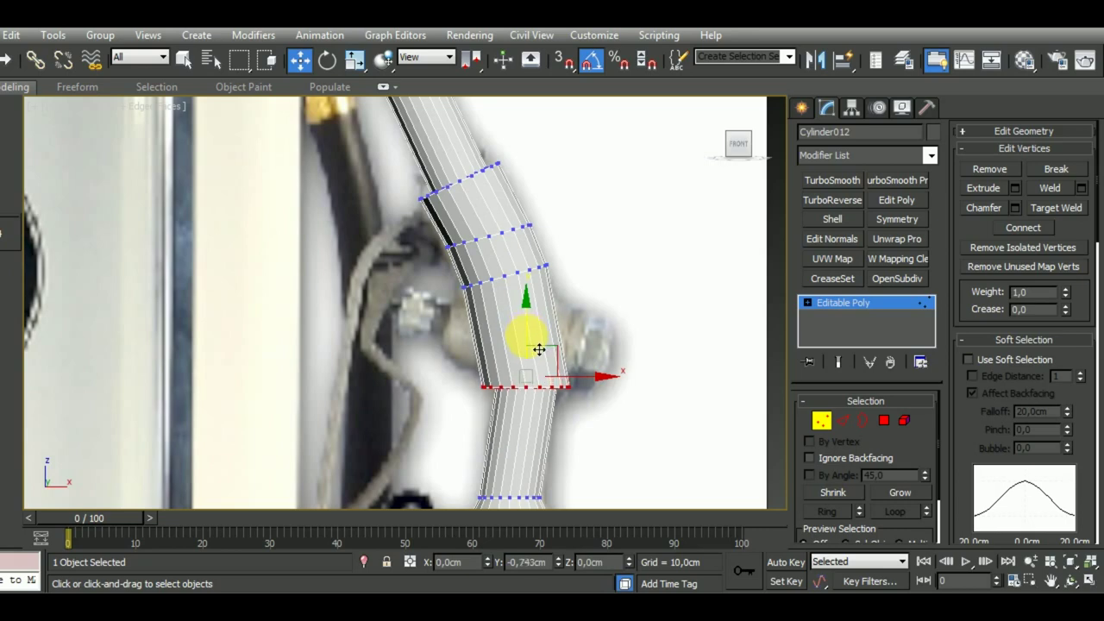
pyautogui.scroll(-2, 592, 382)
pyautogui.scroll(-2, 584, 374)
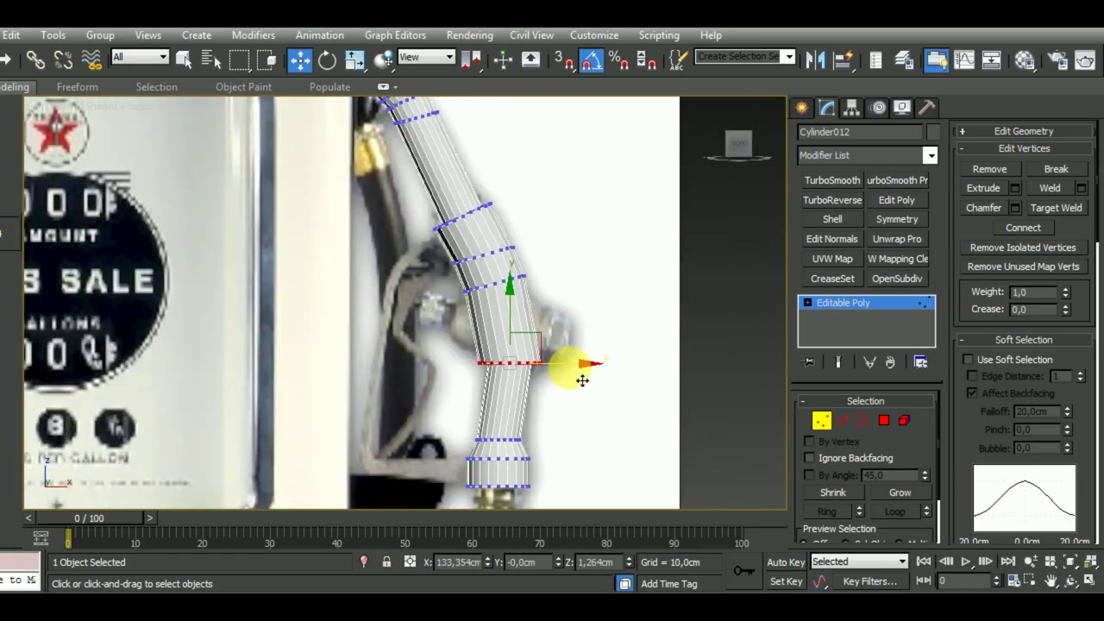
pyautogui.scroll(-1, 585, 373)
pyautogui.scroll(2, 518, 315)
pyautogui.scroll(2, 426, 256)
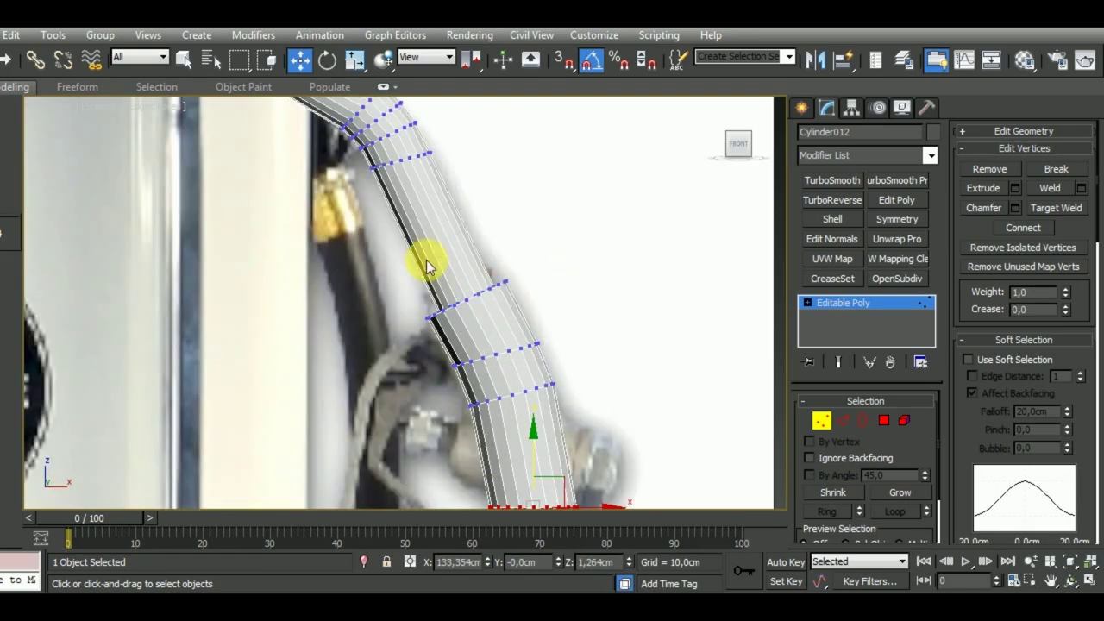
# Box-select vertices higher up the tube and nudge them along the reference curve
pyautogui.moveTo(379, 236)
pyautogui.mouseDown()
pyautogui.moveTo(526, 338)
pyautogui.moveTo(556, 338)
pyautogui.mouseUp()
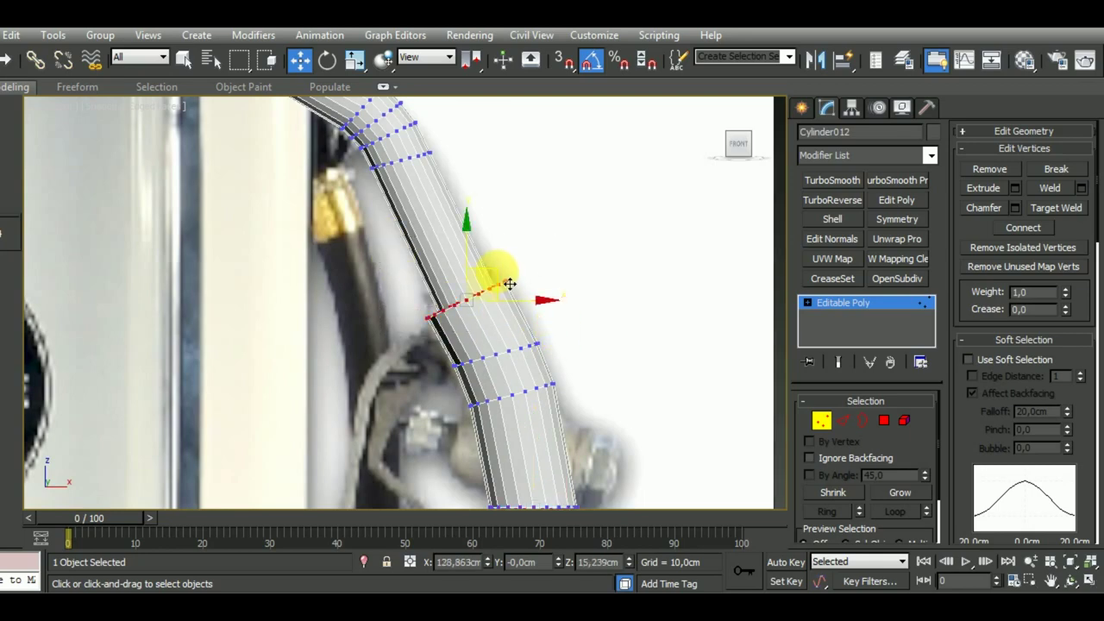
pyautogui.moveTo(509, 283); pyautogui.dragTo(512, 280)
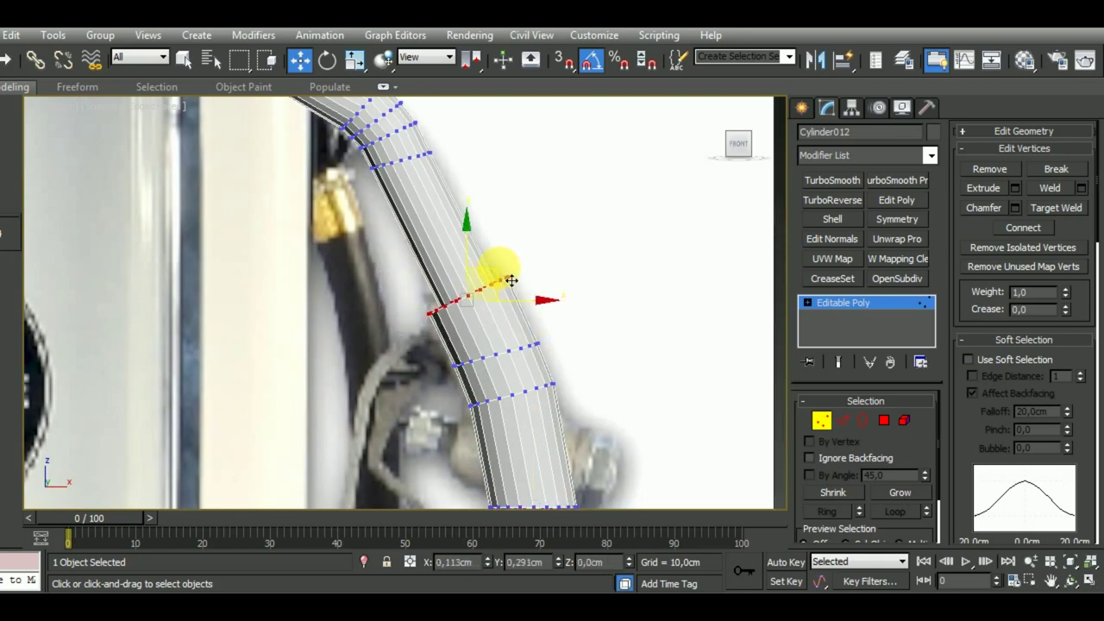
pyautogui.scroll(-2, 507, 286)
pyautogui.scroll(-2, 501, 290)
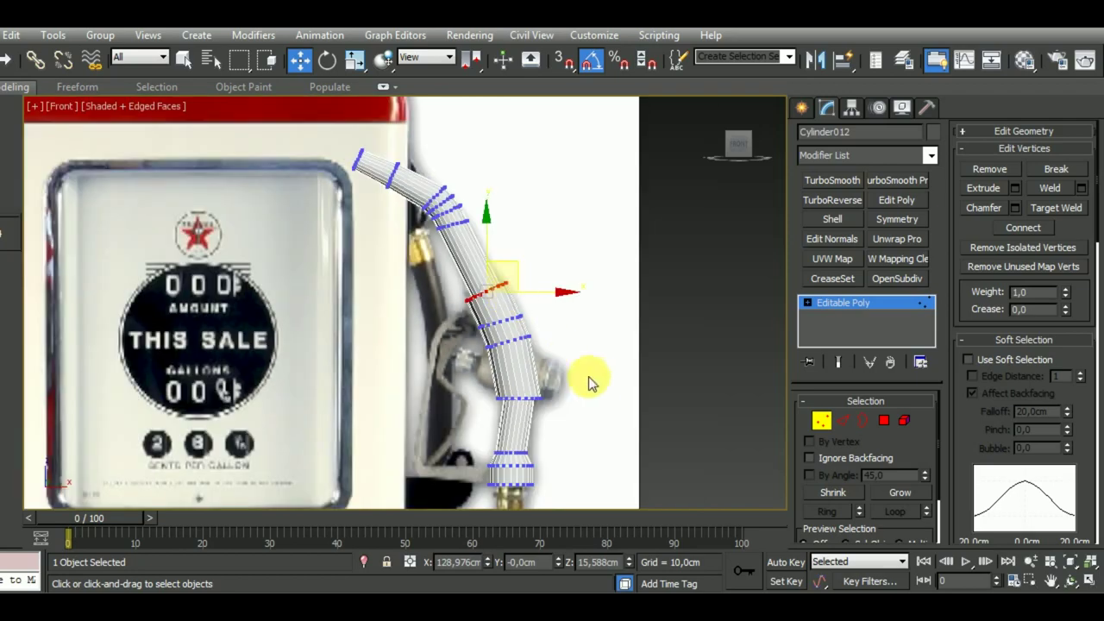
pyautogui.scroll(-1, 599, 409)
pyautogui.scroll(-1, 593, 397)
pyautogui.scroll(-1, 577, 372)
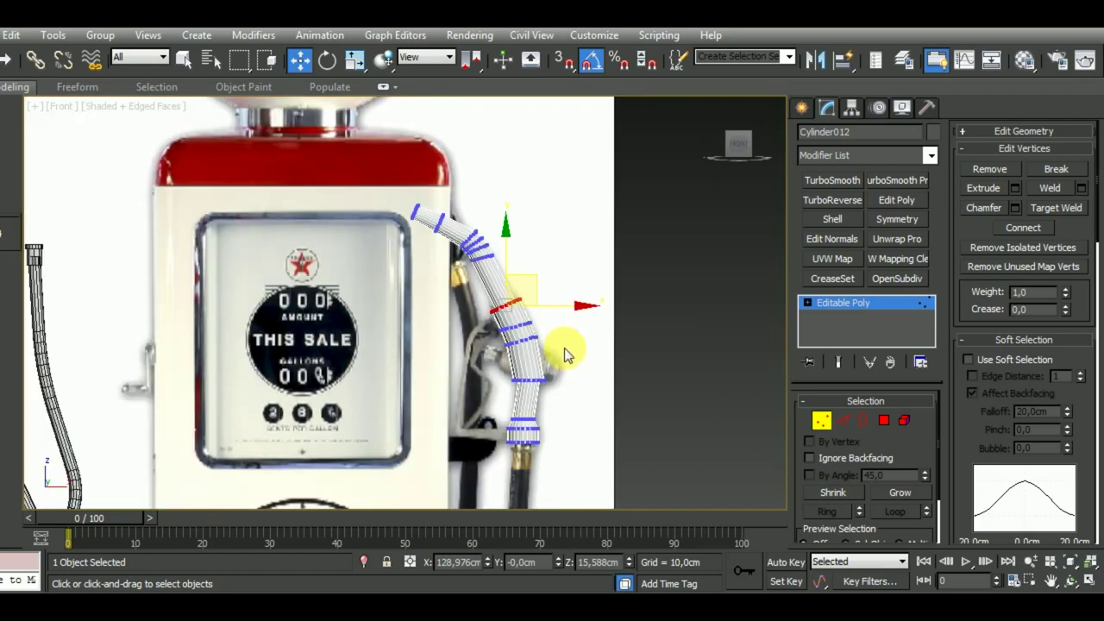
pyautogui.scroll(3, 552, 382)
pyautogui.scroll(-3, 546, 345)
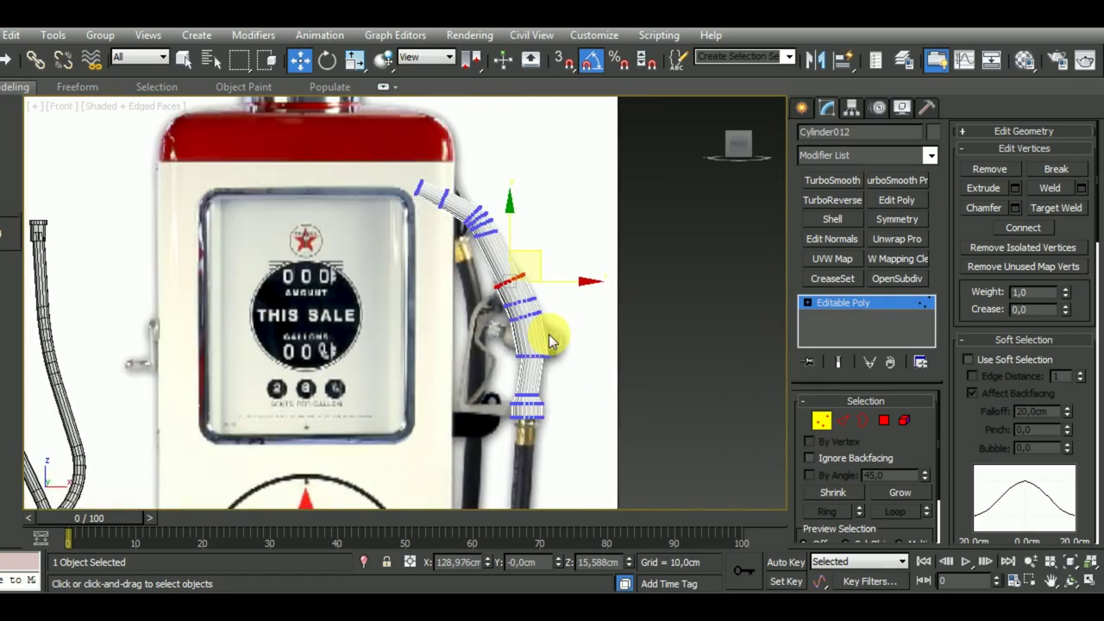
pyautogui.scroll(2, 552, 358)
pyautogui.scroll(2, 560, 373)
pyautogui.scroll(-1, 565, 366)
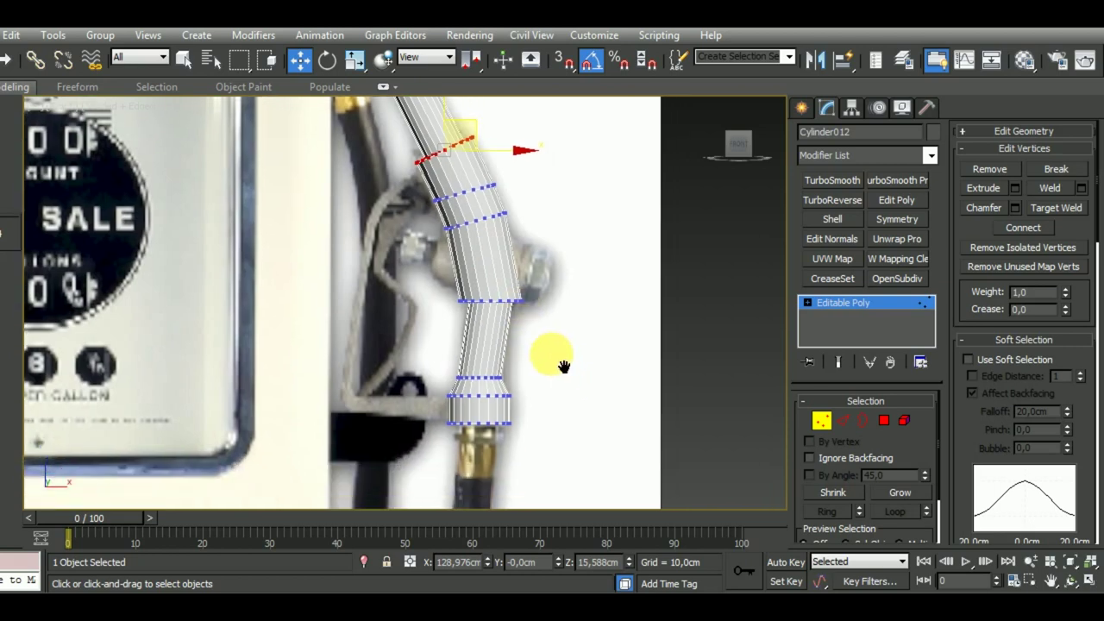
pyautogui.scroll(-1, 544, 341)
pyautogui.scroll(3, 538, 326)
# Shift the two bottom vertex rings sideways so the lower tube stands upright, then exit Vertex mode
pyautogui.moveTo(421, 334); pyautogui.dragTo(562, 374)
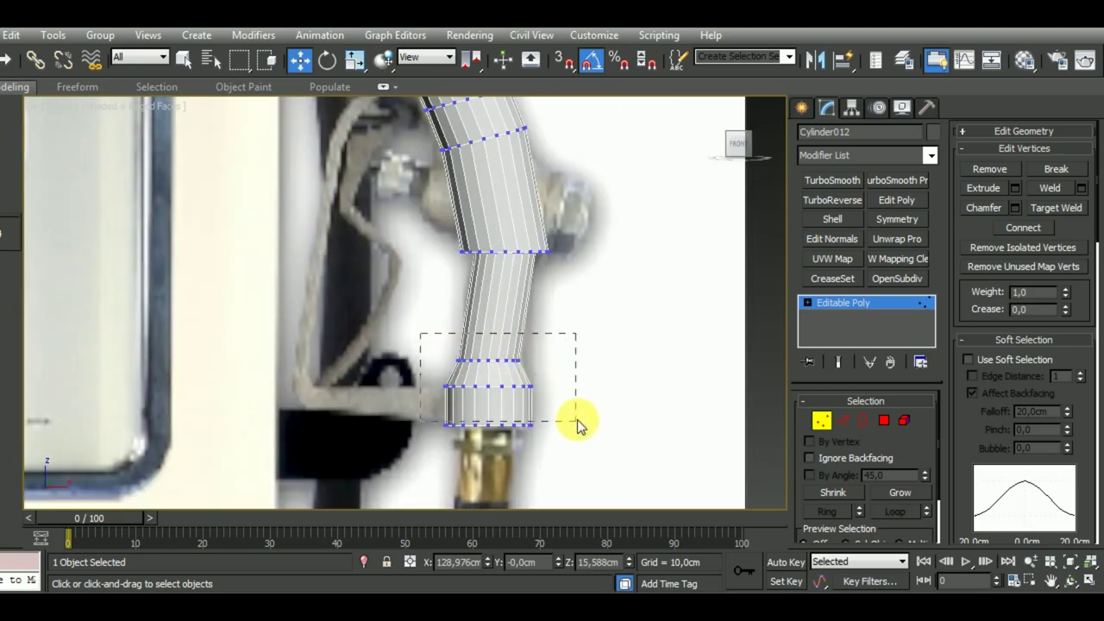
pyautogui.moveTo(567, 380); pyautogui.dragTo(589, 405)
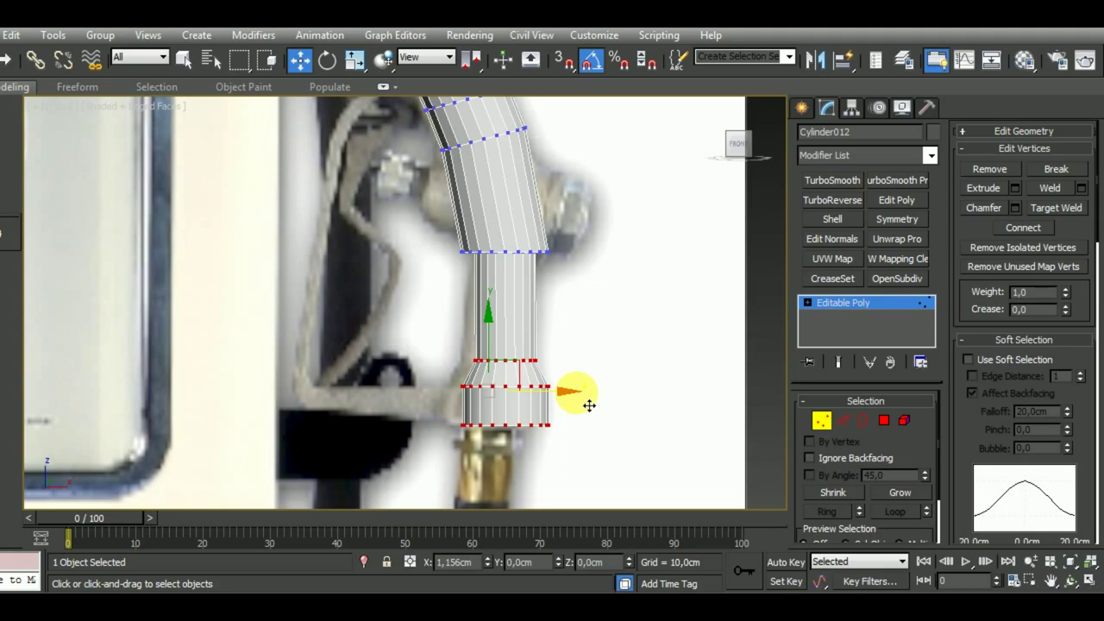
pyautogui.moveTo(590, 405); pyautogui.dragTo(588, 405)
pyautogui.scroll(-3, 591, 328)
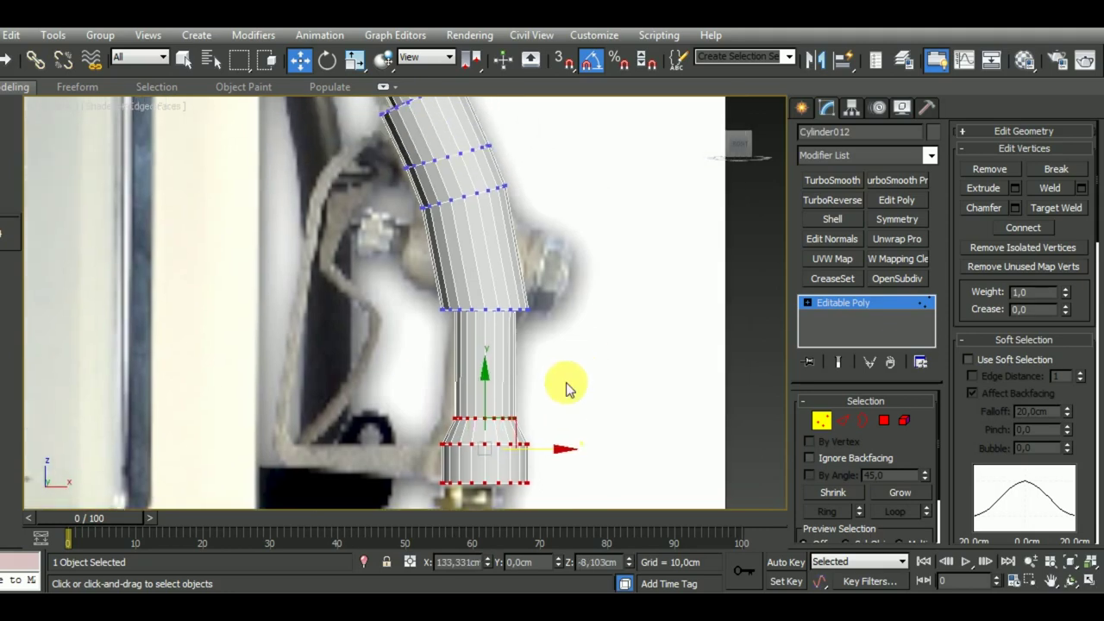
pyautogui.click(821, 420)
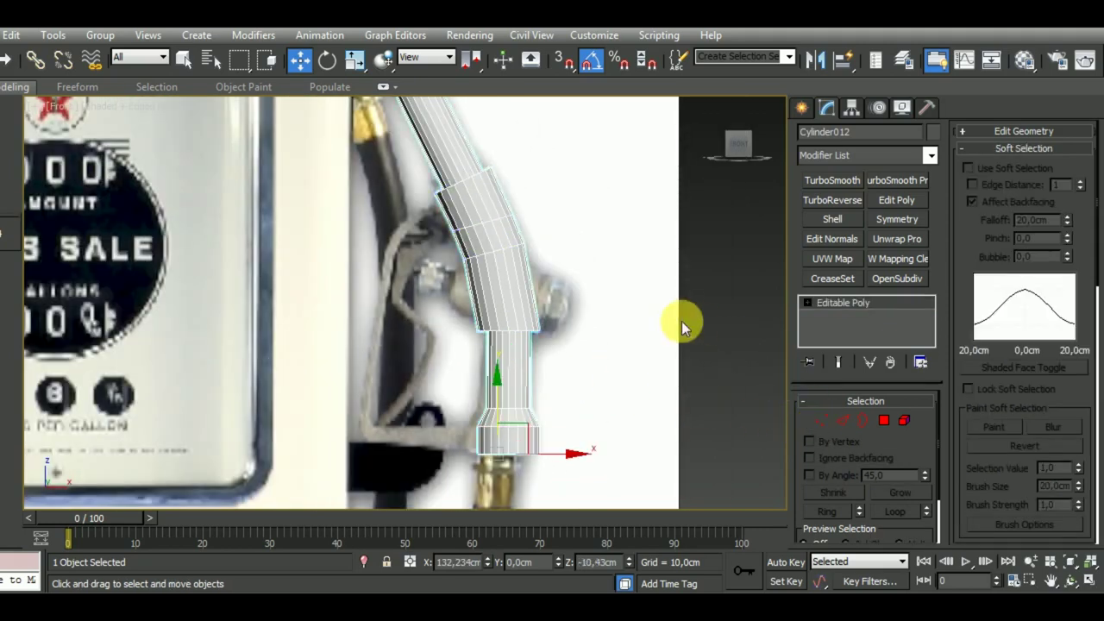
pyautogui.scroll(2, 680, 319)
# Create a 20-sided cylinder (radius 2,734cm, height 6,156cm) beside the nozzle tube
pyautogui.click(801, 107)
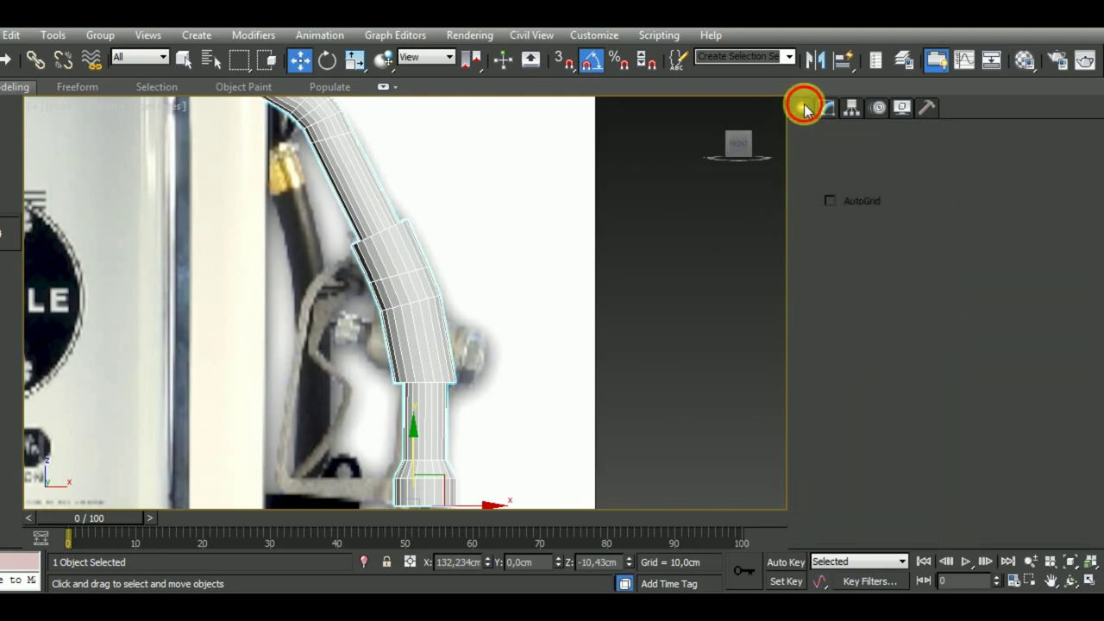
pyautogui.click(833, 253)
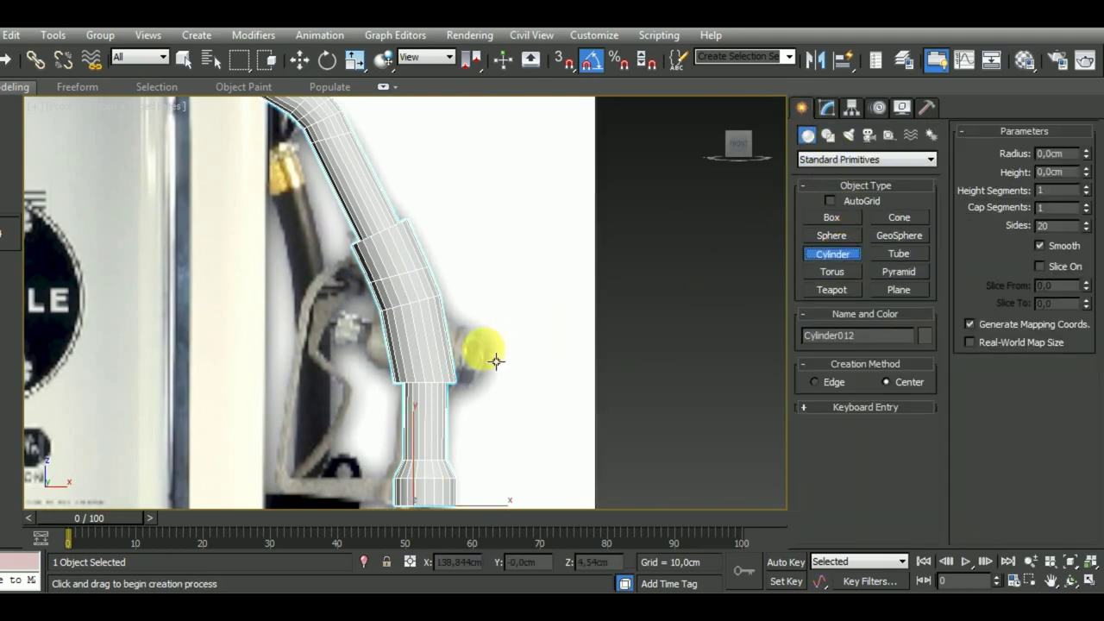
pyautogui.moveTo(493, 362); pyautogui.dragTo(505, 382)
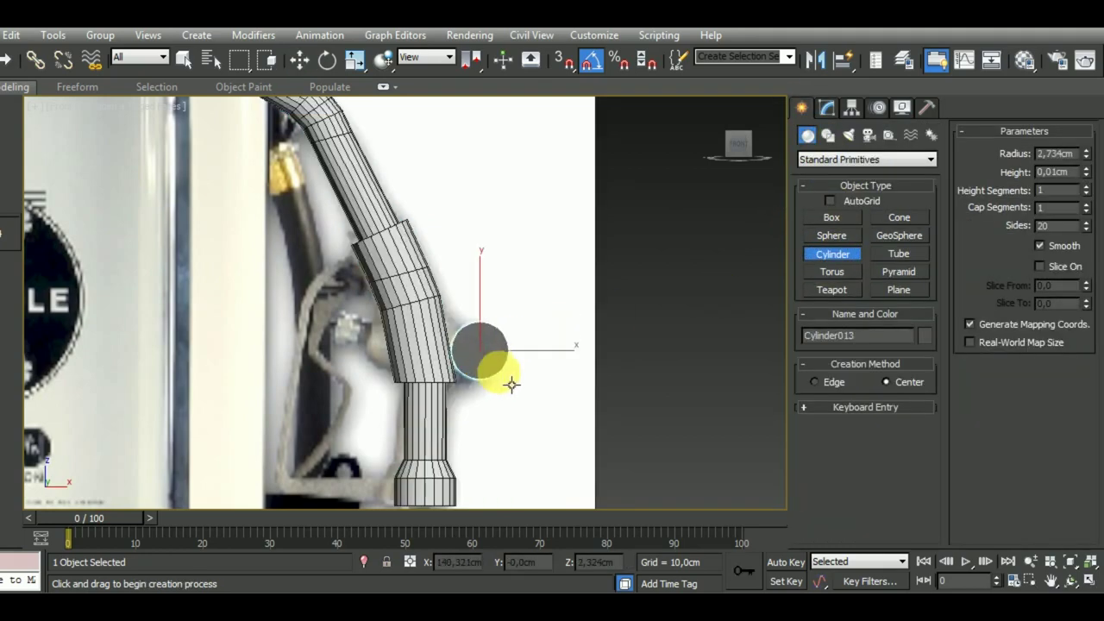
pyautogui.click(477, 321)
# Rotate the cylinder 90° to lie sideways and move it onto the tube below the bend
pyautogui.click(327, 59)
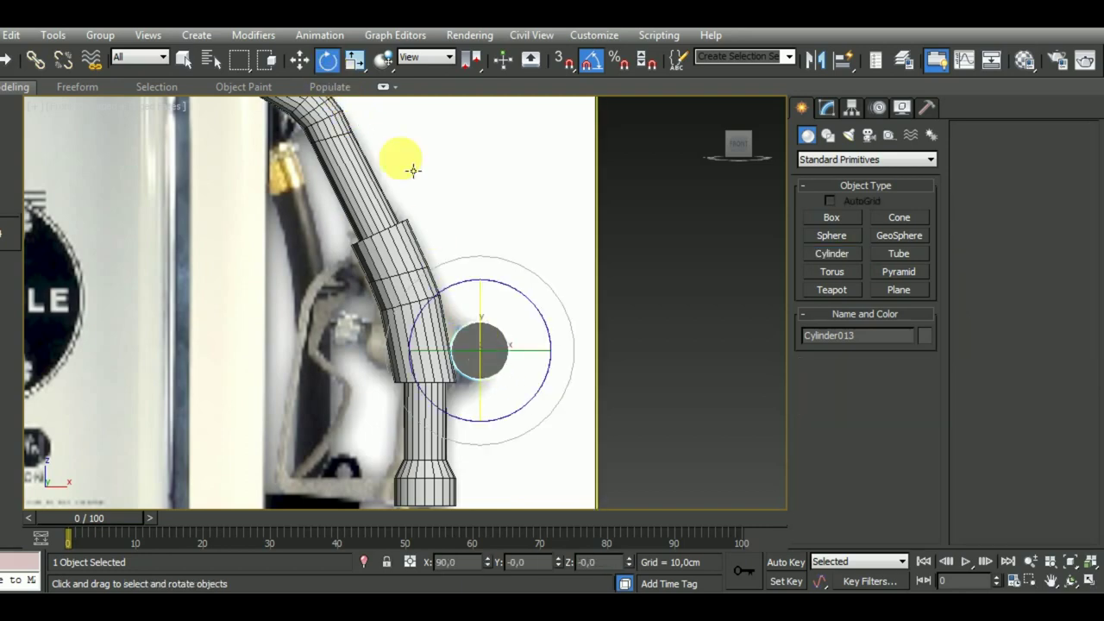
pyautogui.moveTo(470, 367); pyautogui.dragTo(525, 371)
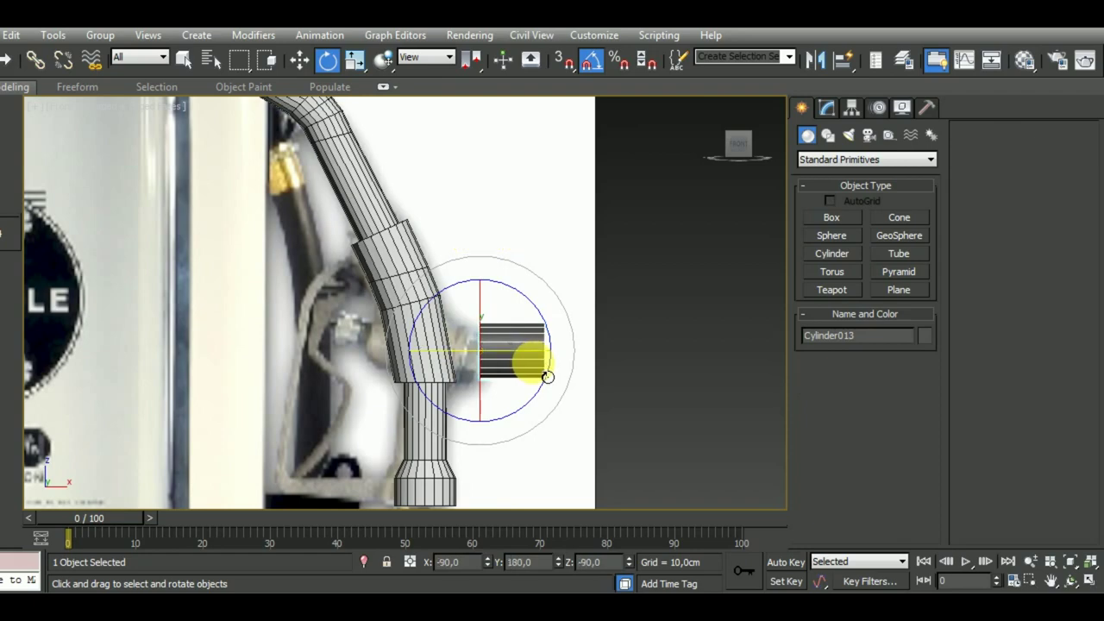
pyautogui.click(300, 60)
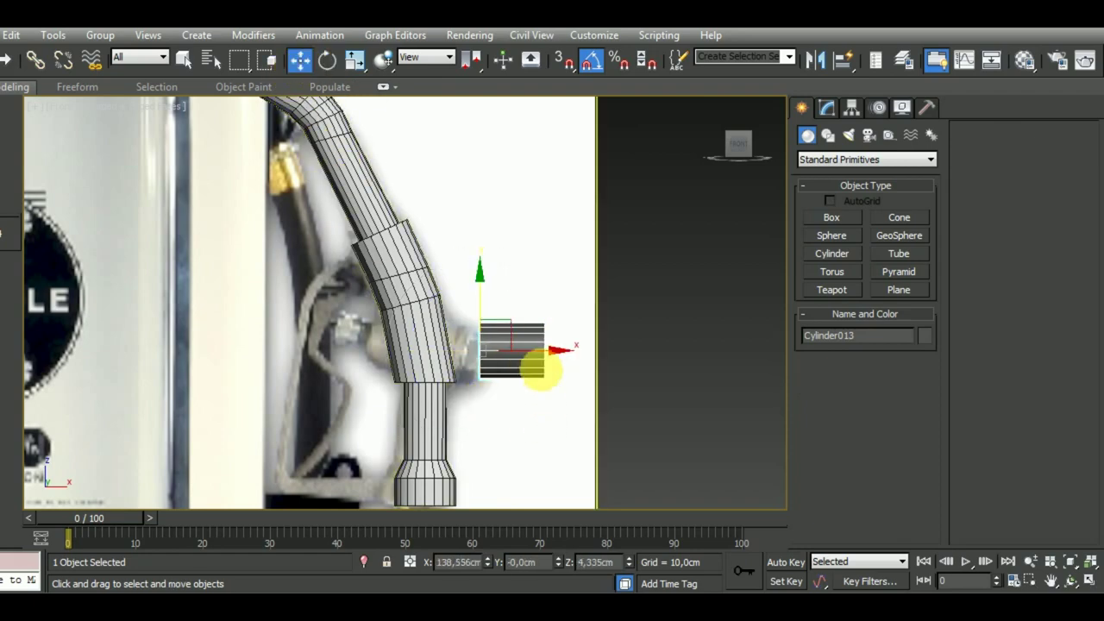
pyautogui.moveTo(552, 365)
pyautogui.mouseDown()
pyautogui.moveTo(462, 370)
pyautogui.moveTo(475, 370)
pyautogui.moveTo(442, 354)
pyautogui.mouseUp()
pyautogui.moveTo(486, 455); pyautogui.dragTo(485, 429, button='middle')
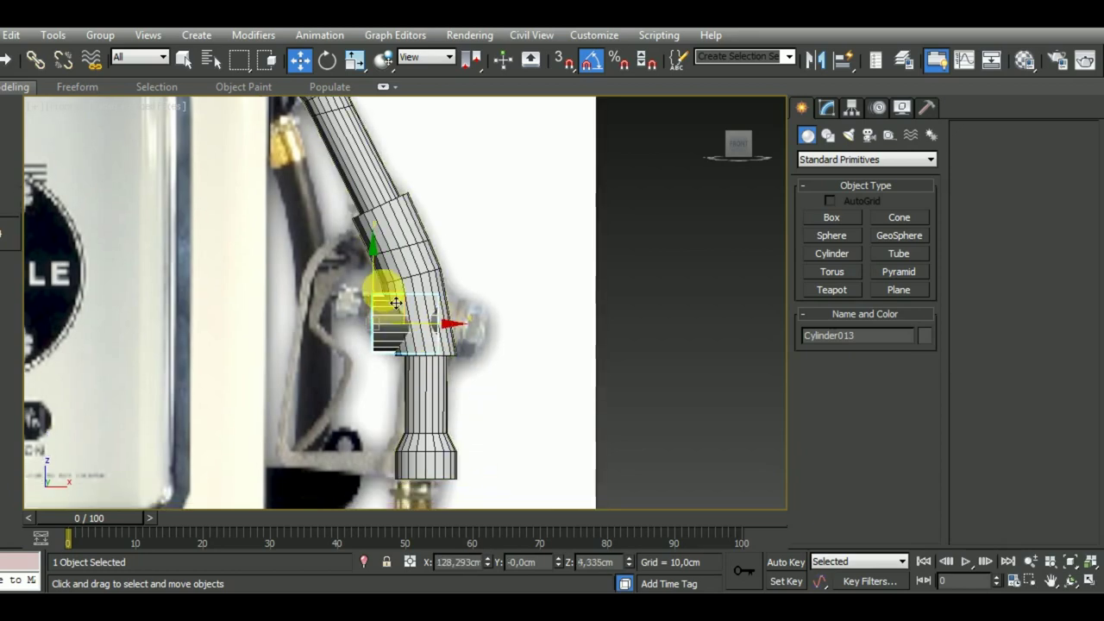
pyautogui.moveTo(396, 303); pyautogui.dragTo(362, 251)
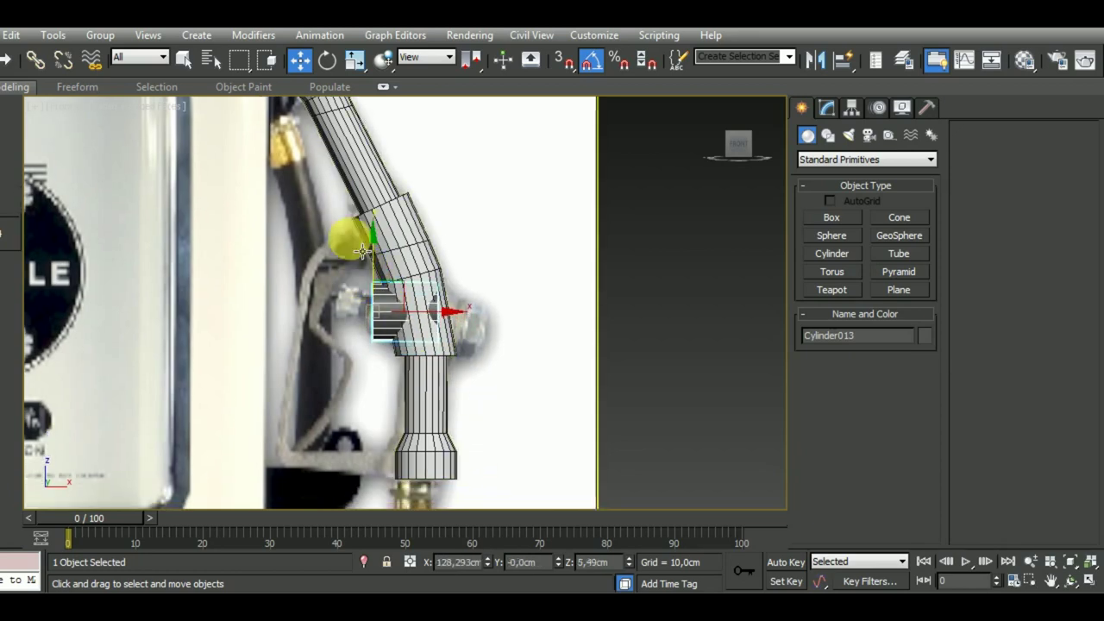
pyautogui.click(825, 108)
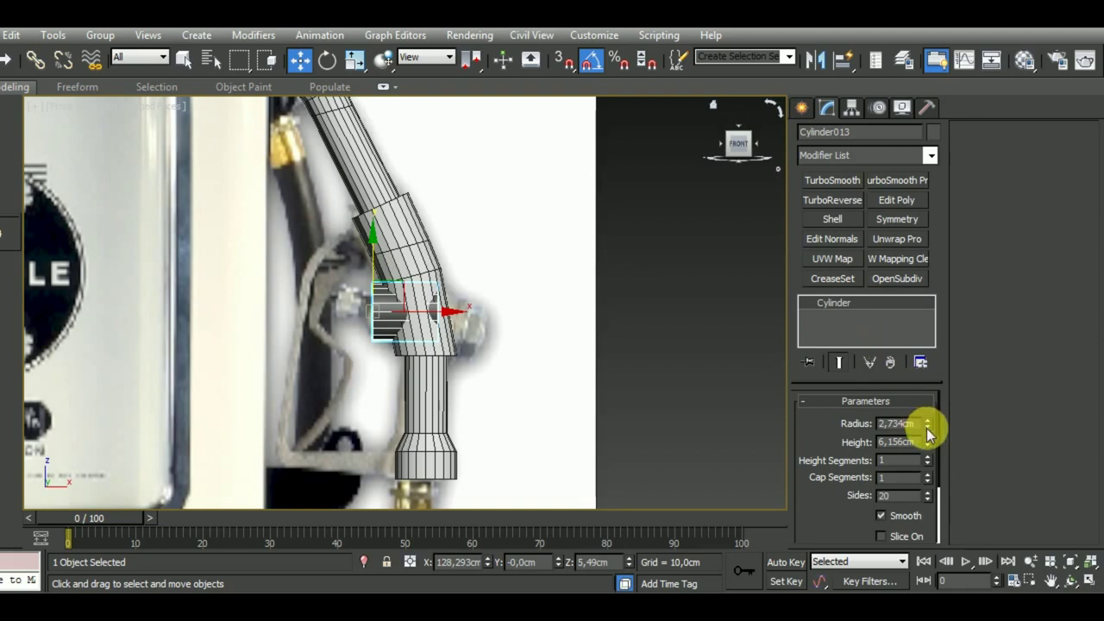
# Set the cross cylinder to radius 1,968cm and height 9,727cm, checking it against the tube
pyautogui.moveTo(927, 427)
pyautogui.mouseDown()
pyautogui.moveTo(941, 465)
pyautogui.moveTo(926, 411)
pyautogui.moveTo(942, 405)
pyautogui.mouseUp()
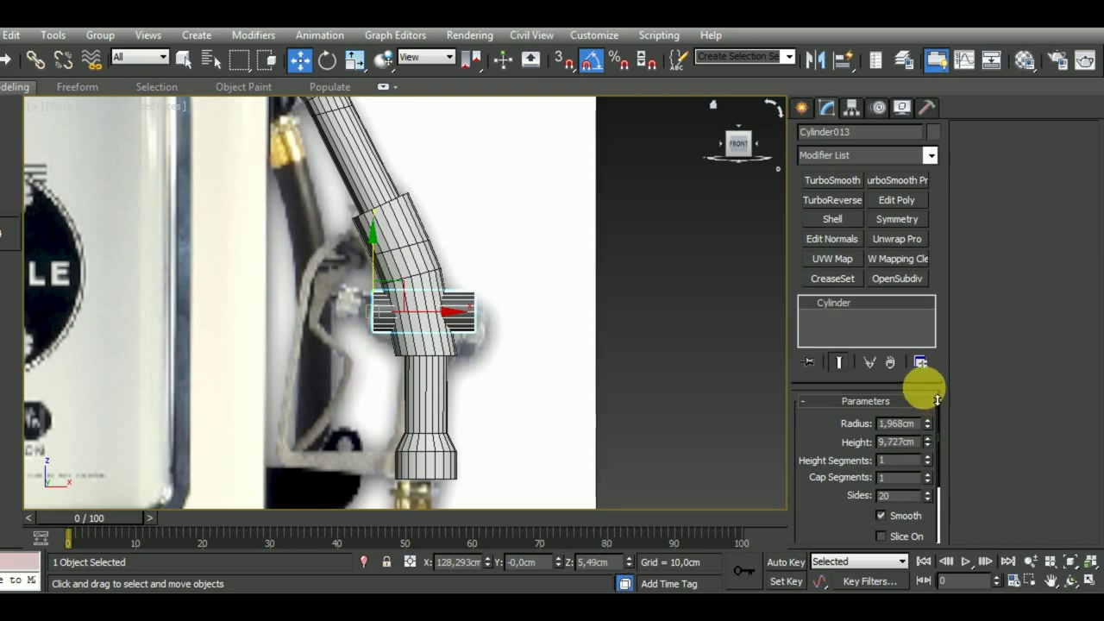
pyautogui.moveTo(591, 364)
pyautogui.keyDown('alt'); pyautogui.mouseDown(button='middle')
pyautogui.moveTo(434, 419)
pyautogui.moveTo(494, 419)
pyautogui.mouseUp(button='middle'); pyautogui.keyUp('alt')
pyautogui.click(432, 402)
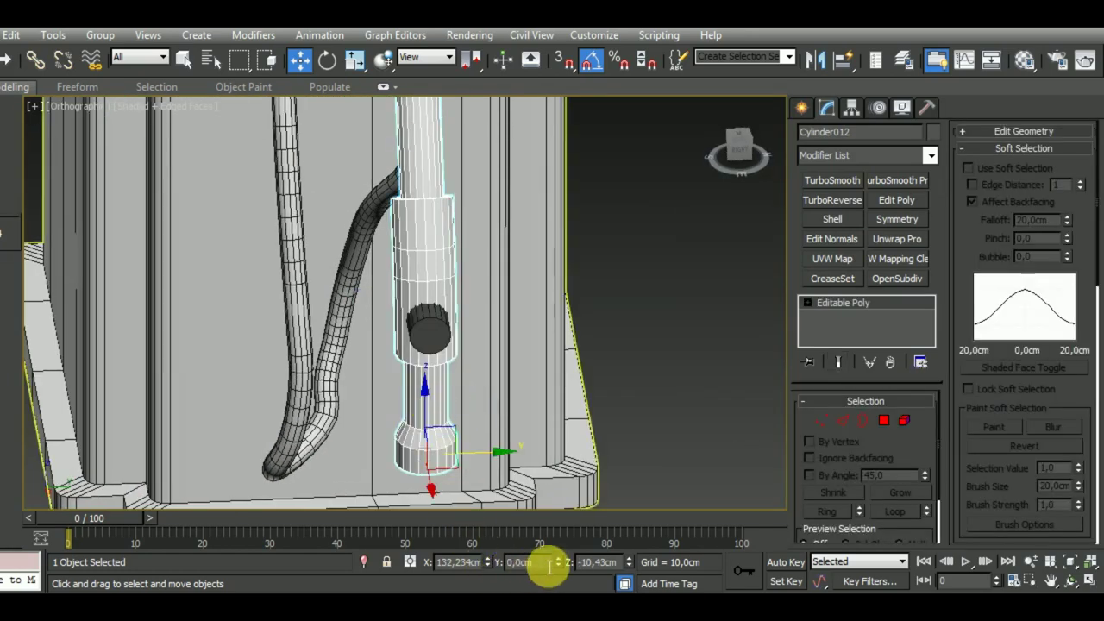
pyautogui.click(428, 326)
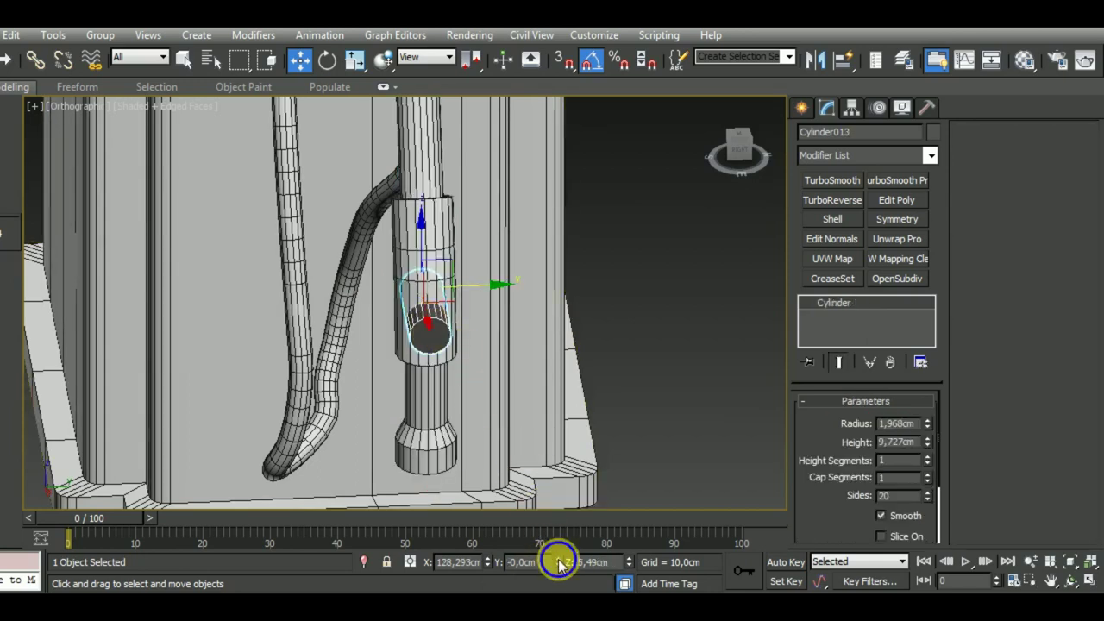
pyautogui.click(451, 402)
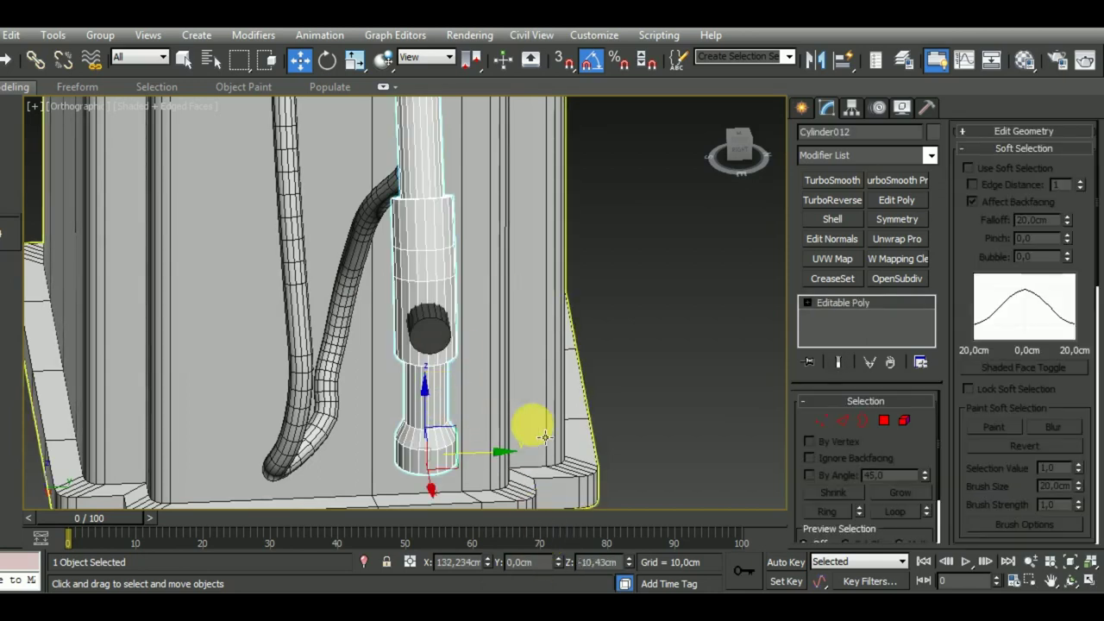
# Inspect the fitting from another angle, then reselect the cross cylinder and frame it in Front view
pyautogui.moveTo(529, 424)
pyautogui.keyDown('alt'); pyautogui.mouseDown(button='middle')
pyautogui.moveTo(611, 402)
pyautogui.moveTo(628, 312)
pyautogui.moveTo(713, 426)
pyautogui.moveTo(572, 438)
pyautogui.moveTo(556, 421)
pyautogui.moveTo(629, 414)
pyautogui.moveTo(633, 398)
pyautogui.moveTo(601, 375)
pyautogui.mouseUp(button='middle'); pyautogui.keyUp('alt')
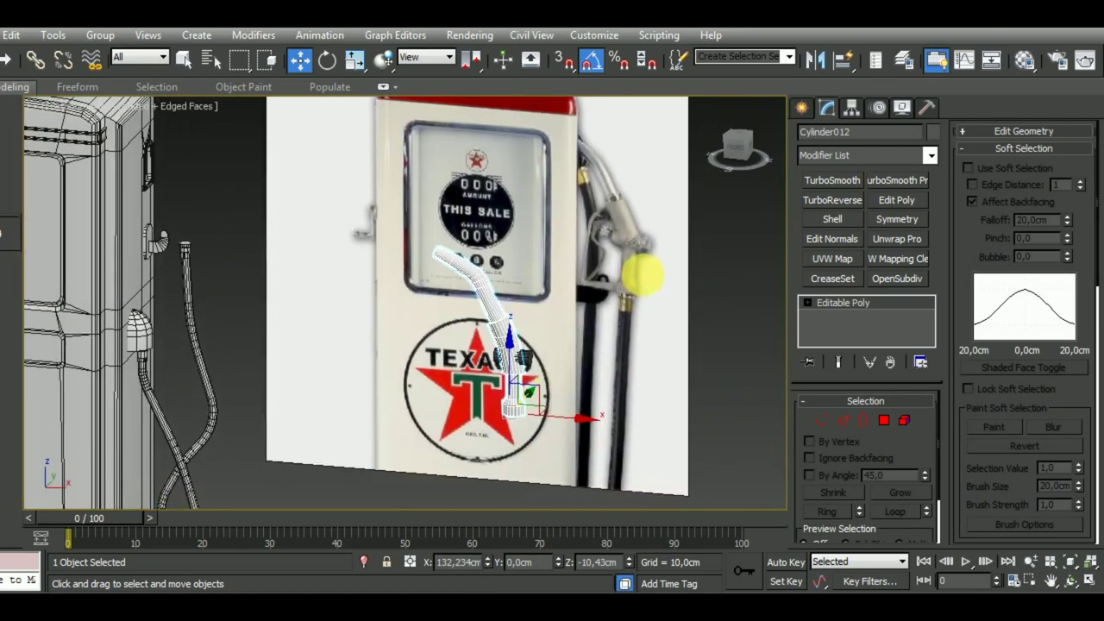
pyautogui.scroll(3, 646, 278)
pyautogui.scroll(3, 636, 377)
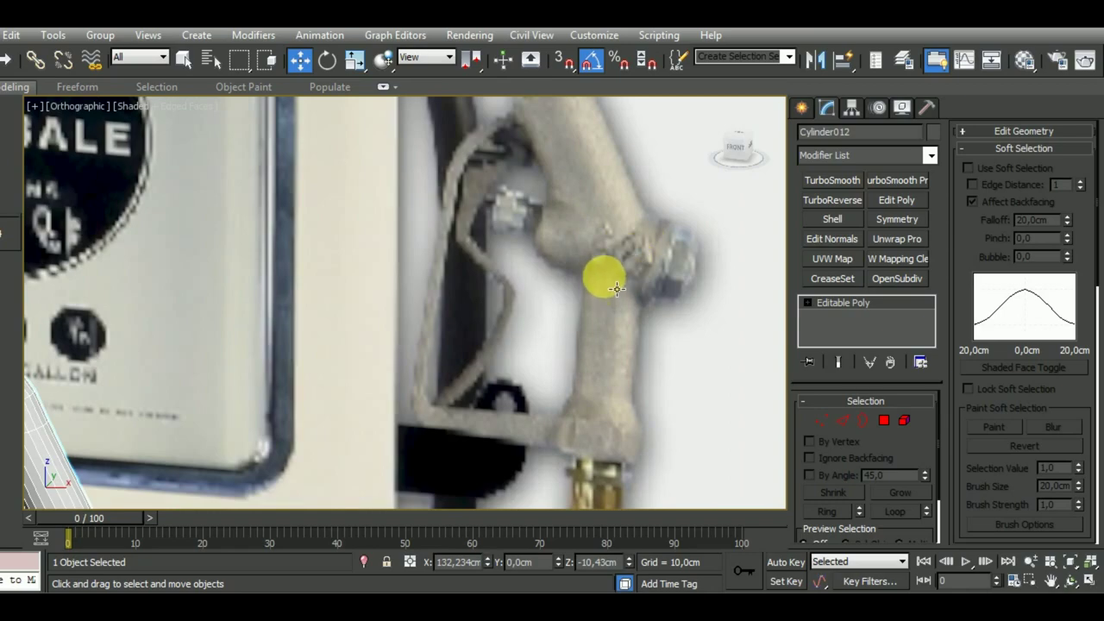
pyautogui.scroll(-5, 615, 288)
pyautogui.moveTo(615, 267)
pyautogui.keyDown('alt'); pyautogui.mouseDown(button='middle')
pyautogui.moveTo(530, 353)
pyautogui.moveTo(509, 279)
pyautogui.moveTo(553, 302)
pyautogui.moveTo(523, 313)
pyautogui.moveTo(557, 382)
pyautogui.mouseUp(button='middle'); pyautogui.keyUp('alt')
pyautogui.scroll(3, 475, 308)
pyautogui.click(481, 297)
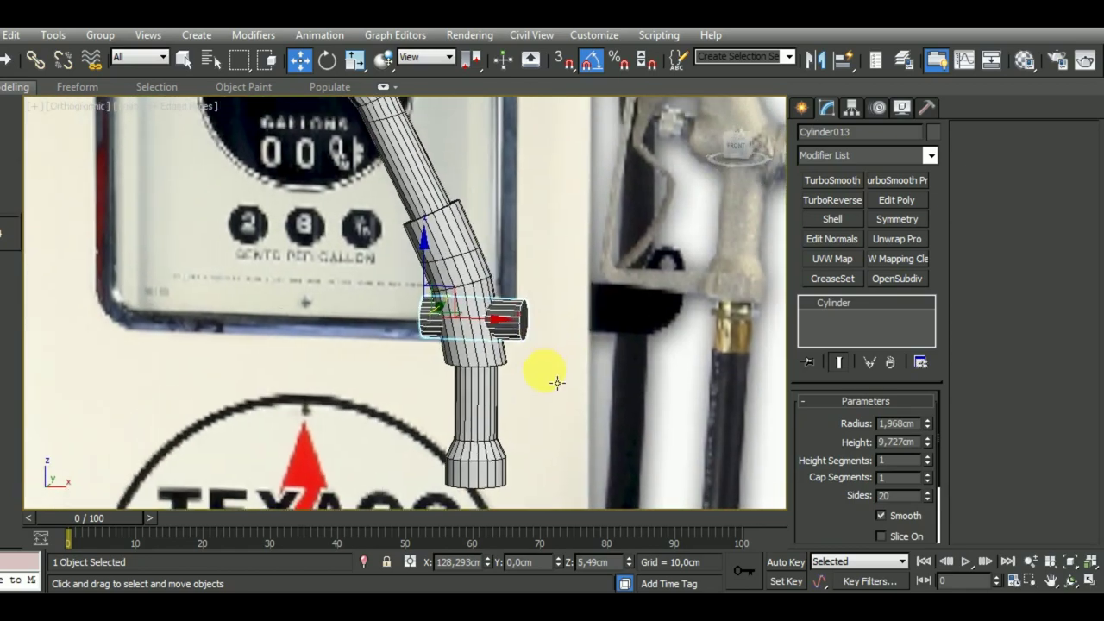
pyautogui.press('f')
pyautogui.press('z')
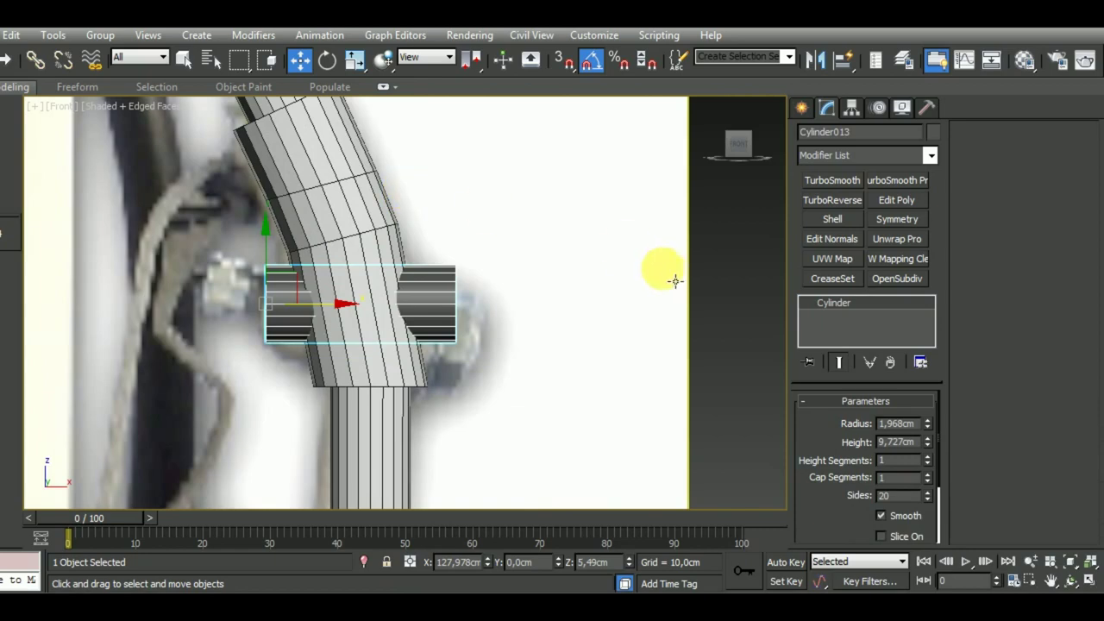
# Convert the cross cylinder to Editable Poly and scale up its right-end vertices
pyautogui.rightClick(847, 307)
pyautogui.click(911, 434)
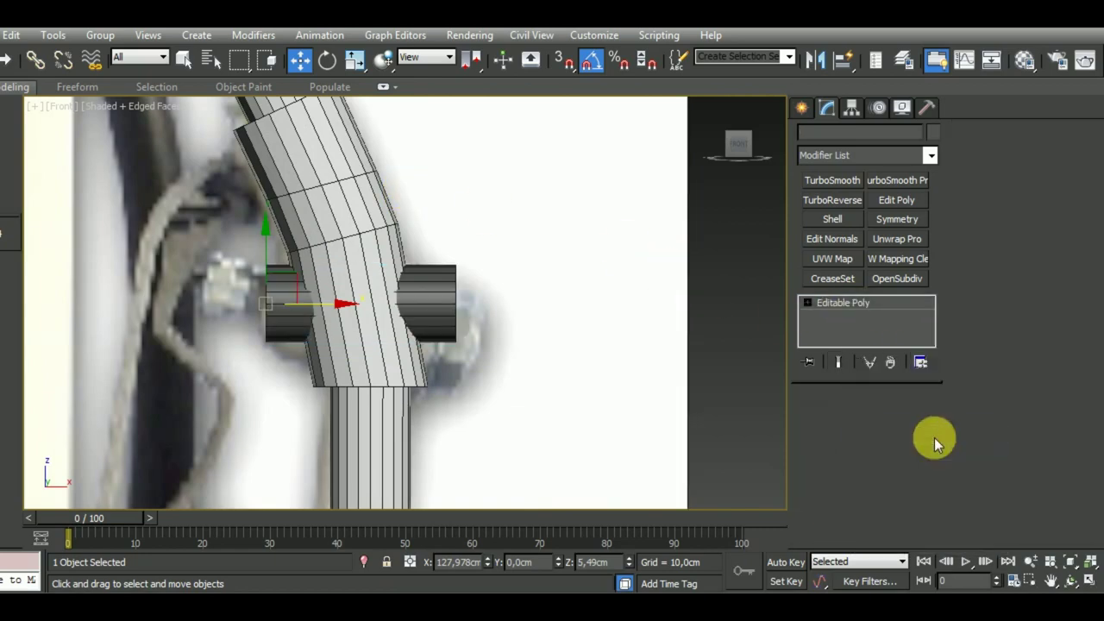
pyautogui.click(821, 420)
pyautogui.moveTo(523, 228); pyautogui.dragTo(439, 393)
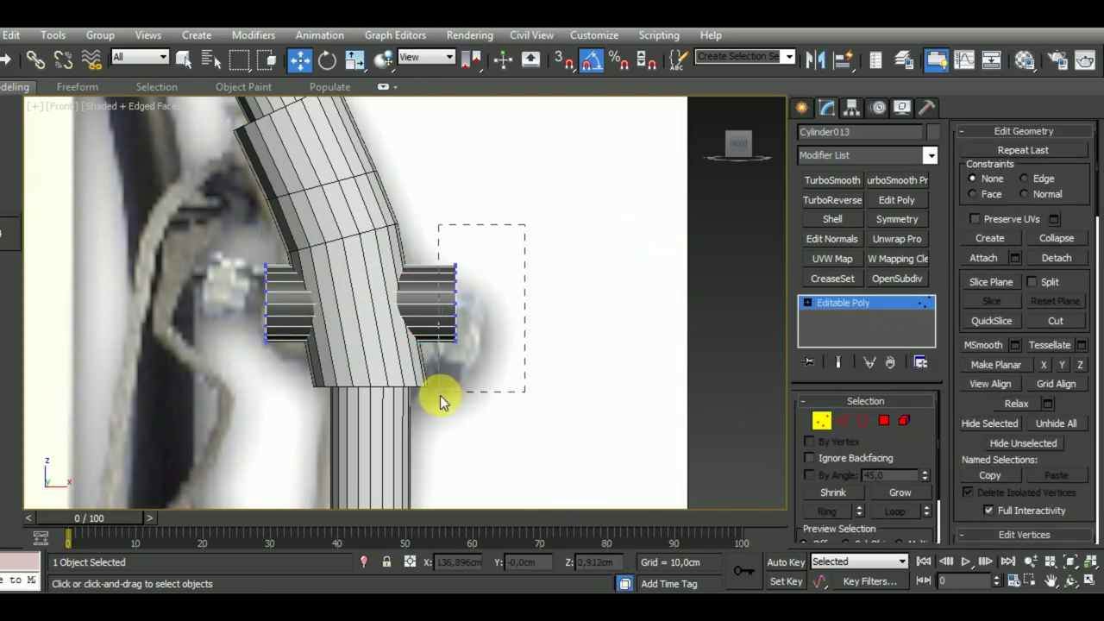
pyautogui.click(354, 59)
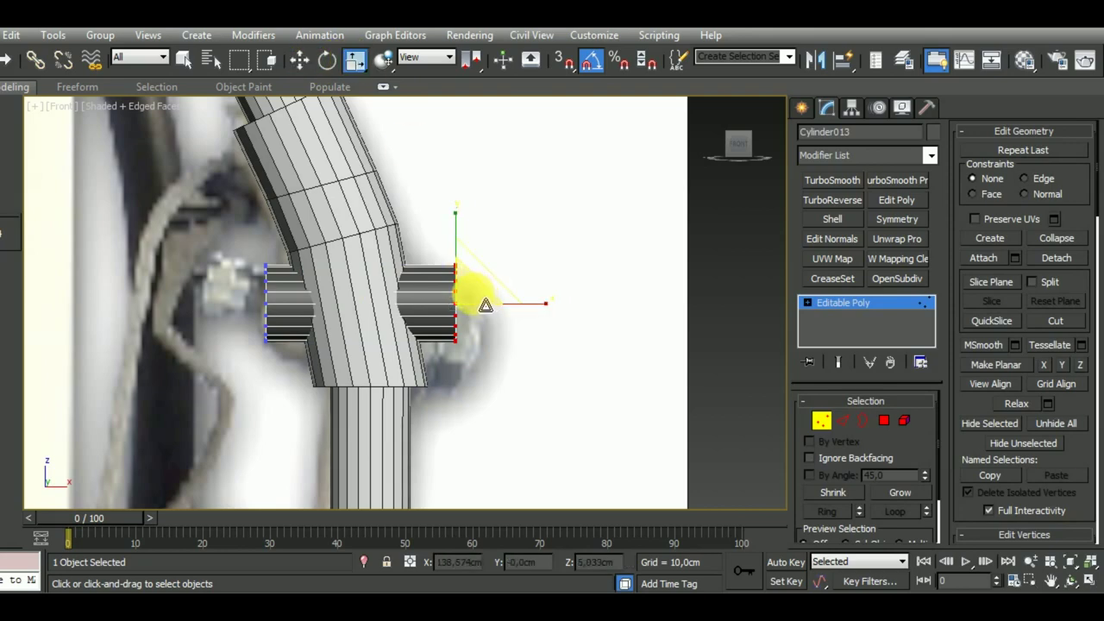
pyautogui.moveTo(485, 306); pyautogui.dragTo(485, 277)
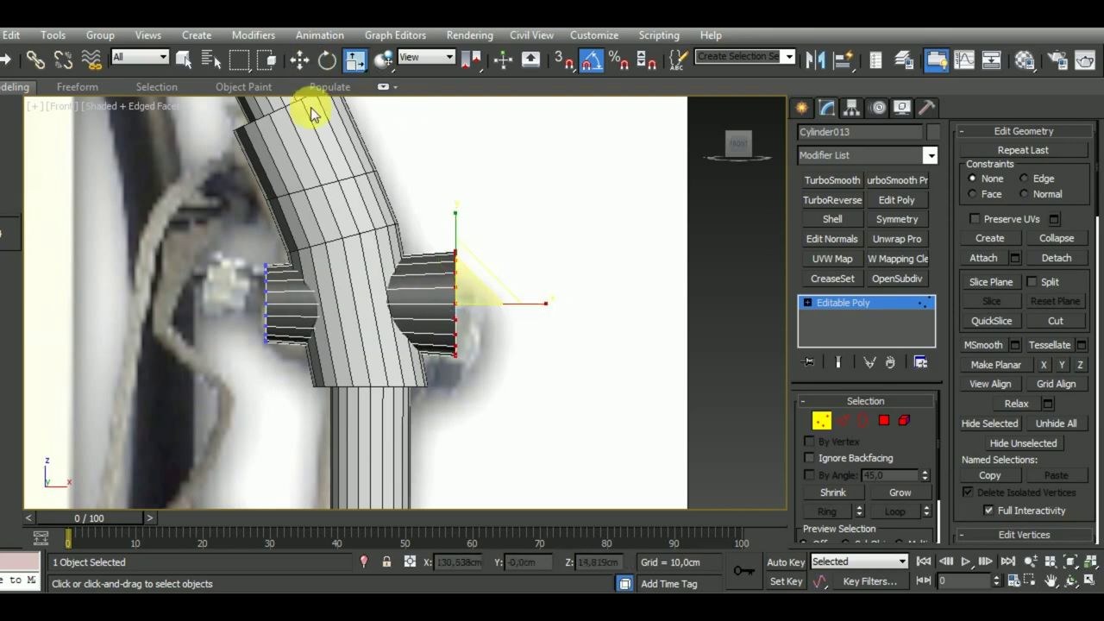
# Rotate the cylinder's end vertices slightly to line up with the bent tube, then inspect the nozzle
pyautogui.click(327, 60)
pyautogui.moveTo(201, 201); pyautogui.dragTo(563, 464)
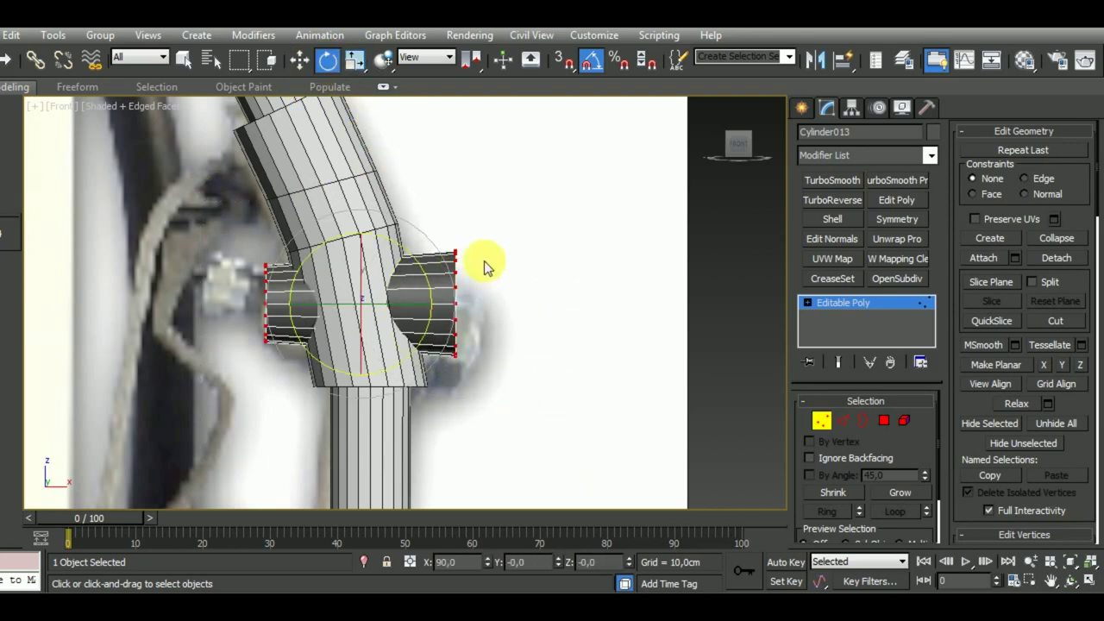
pyautogui.moveTo(421, 268)
pyautogui.mouseDown()
pyautogui.moveTo(430, 272)
pyautogui.moveTo(408, 303)
pyautogui.mouseUp()
pyautogui.click(302, 68)
pyautogui.moveTo(409, 304)
pyautogui.keyDown('alt'); pyautogui.mouseDown(button='middle')
pyautogui.moveTo(525, 352)
pyautogui.moveTo(468, 309)
pyautogui.mouseUp(button='middle'); pyautogui.keyUp('alt')
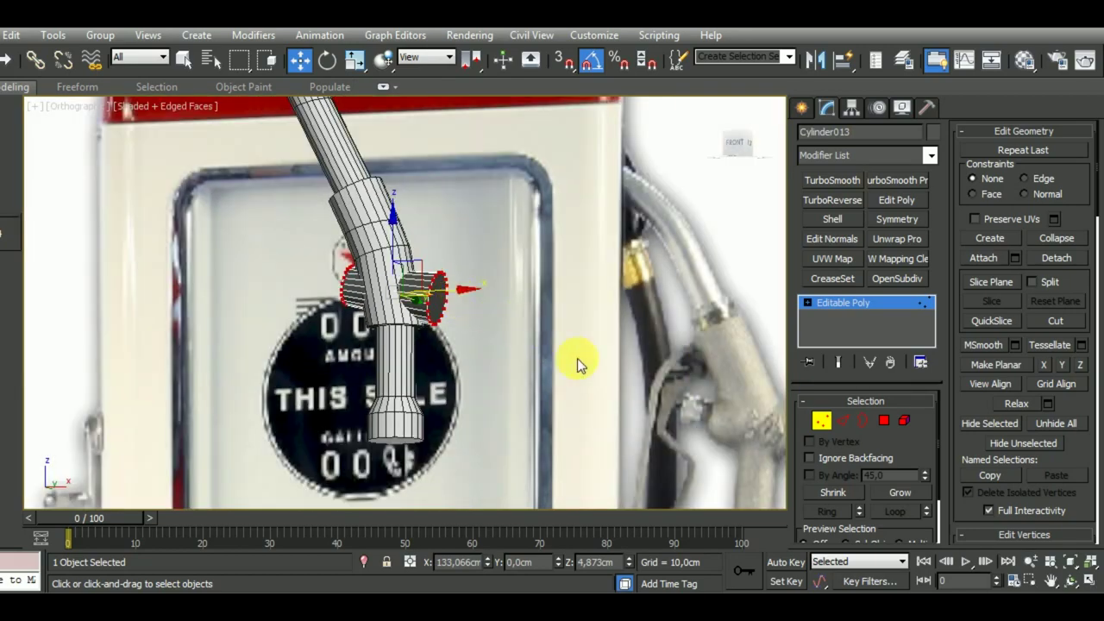
pyautogui.moveTo(577, 358)
pyautogui.mouseDown(button='middle')
pyautogui.moveTo(480, 328)
pyautogui.moveTo(439, 283)
pyautogui.moveTo(557, 286)
pyautogui.moveTo(578, 275)
pyautogui.moveTo(602, 353)
pyautogui.mouseUp(button='middle')
pyautogui.scroll(2, 657, 359)
pyautogui.scroll(-5, 477, 313)
pyautogui.scroll(3, 478, 313)
pyautogui.scroll(3, 431, 281)
pyautogui.scroll(-2, 488, 293)
pyautogui.scroll(-1, 569, 271)
pyautogui.scroll(-3, 561, 249)
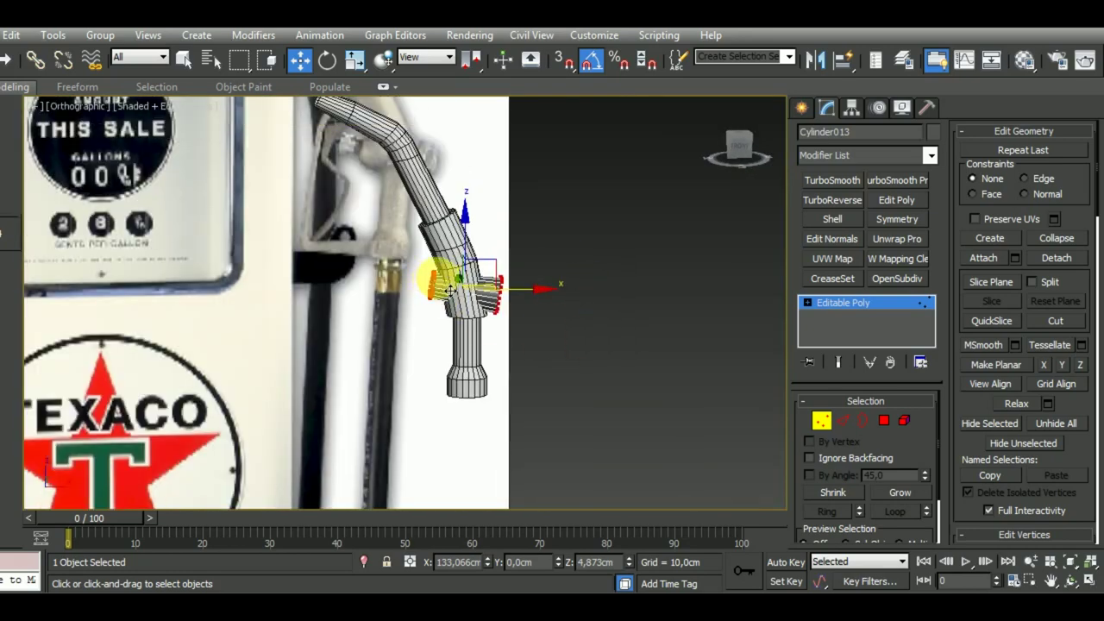
pyautogui.scroll(2, 450, 290)
pyautogui.scroll(3, 446, 271)
pyautogui.scroll(2, 451, 301)
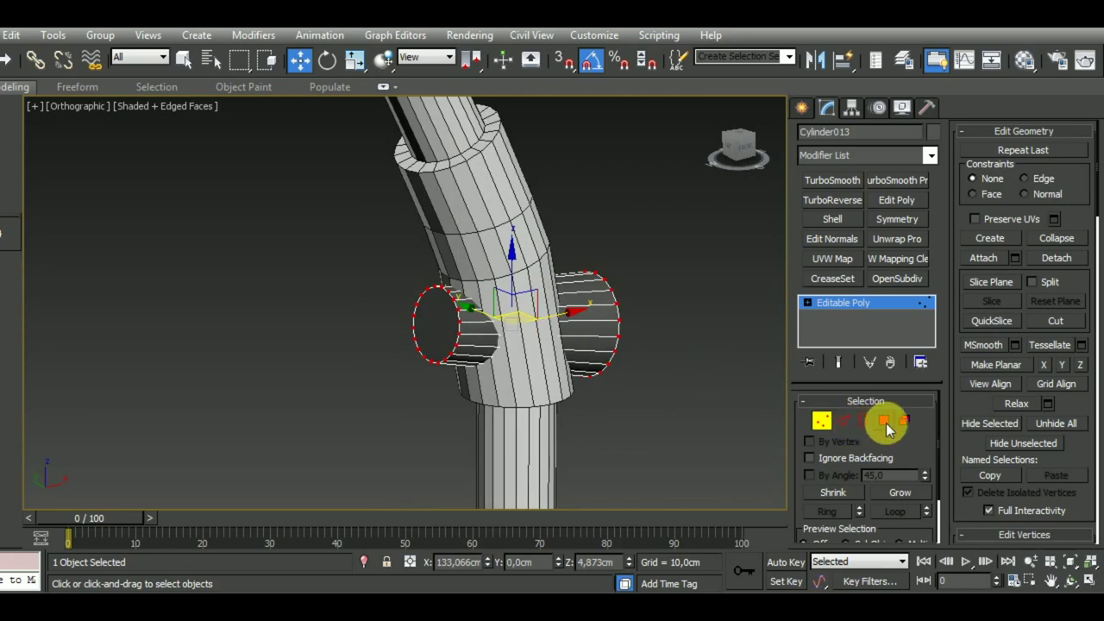
# Inset the cross cylinder's left end cap polygon by 0.514cm
pyautogui.click(884, 420)
pyautogui.click(456, 339)
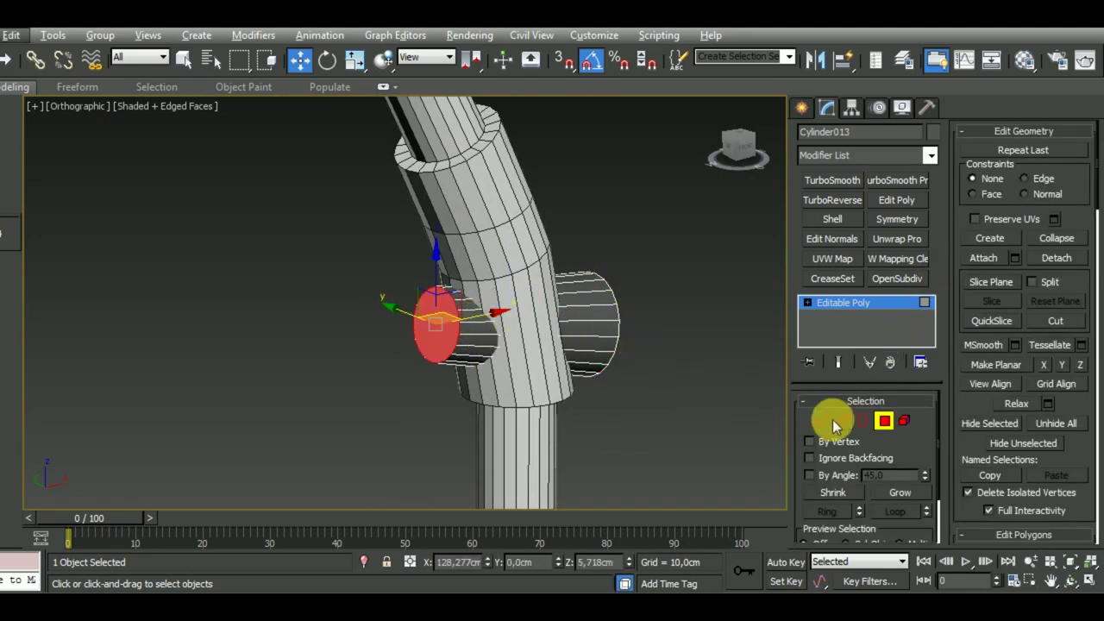
pyautogui.click(821, 421)
pyautogui.click(884, 421)
pyautogui.click(423, 328)
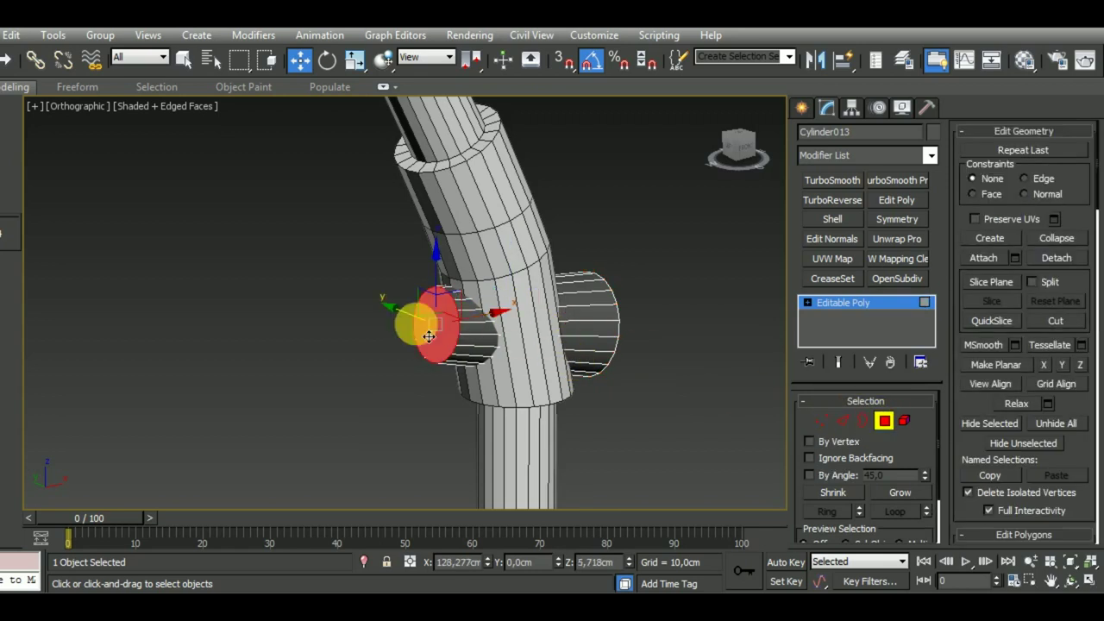
pyautogui.keyDown('alt'); pyautogui.moveTo(466, 360); pyautogui.dragTo(468, 366, button='middle'); pyautogui.keyUp('alt')
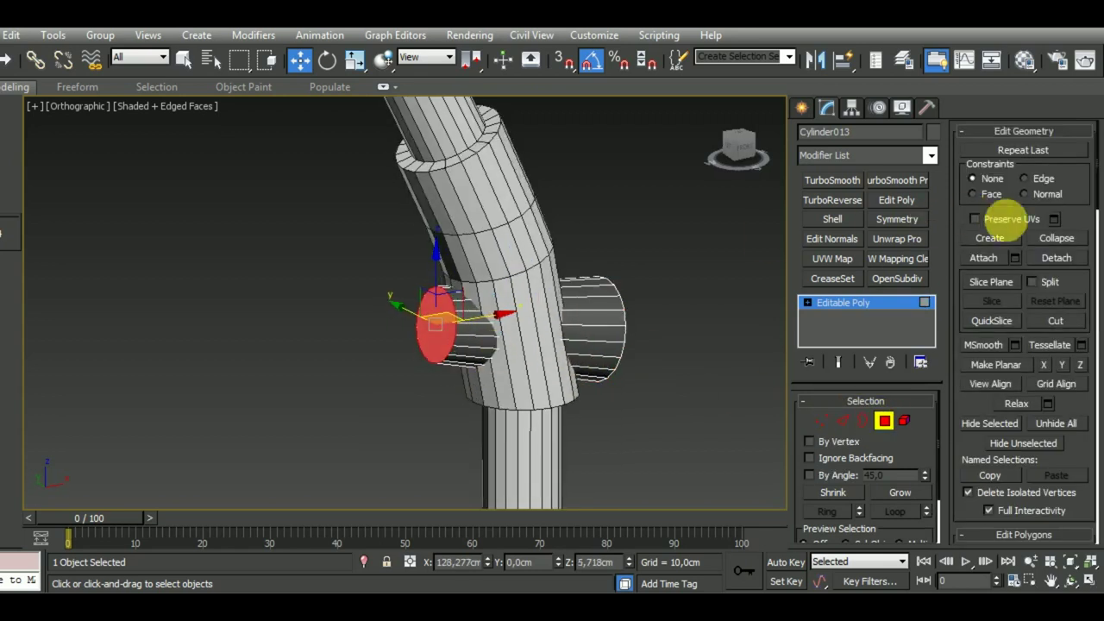
pyautogui.click(1065, 134)
pyautogui.click(1082, 208)
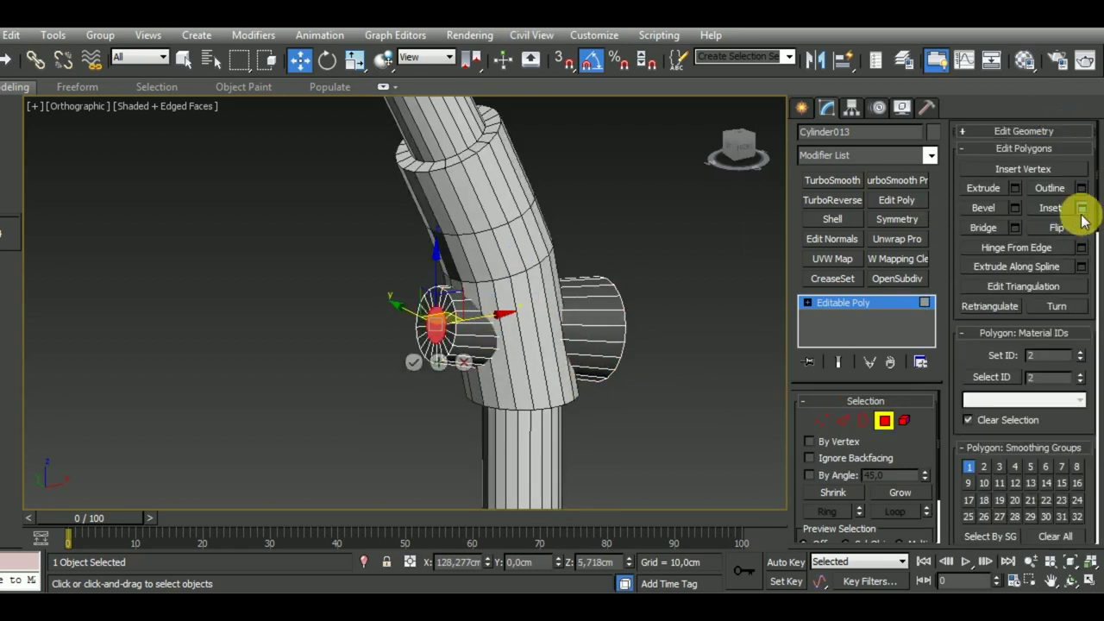
pyautogui.click(417, 361)
pyautogui.keyDown('alt'); pyautogui.moveTo(414, 362); pyautogui.dragTo(438, 361, button='middle'); pyautogui.keyUp('alt')
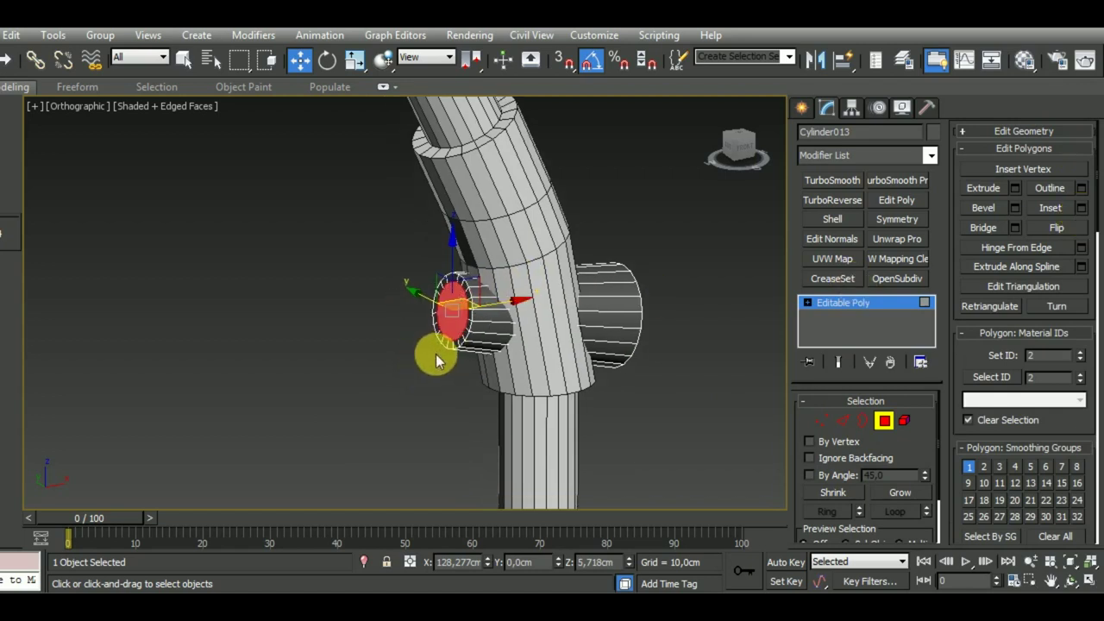
# In Front view with the Local coordinate system, push the inset end face outward
pyautogui.press('f')
pyautogui.scroll(-4, 426, 332)
pyautogui.scroll(-4, 426, 340)
pyautogui.moveTo(645, 364); pyautogui.dragTo(550, 342, button='middle')
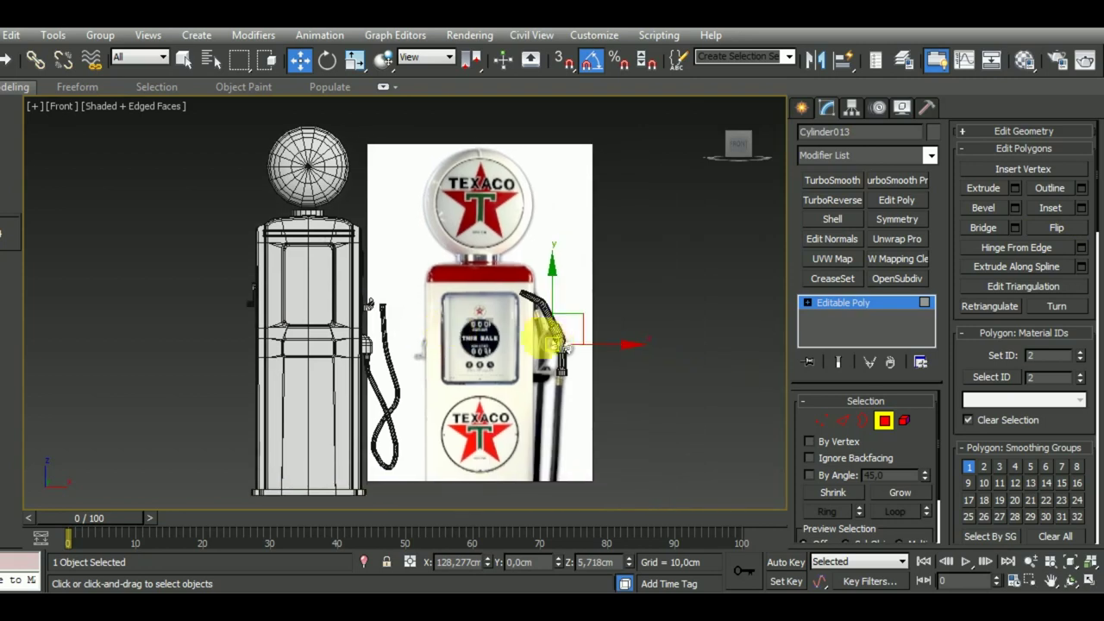
pyautogui.scroll(5, 559, 344)
pyautogui.scroll(3, 430, 333)
pyautogui.scroll(2, 455, 335)
pyautogui.scroll(1, 457, 278)
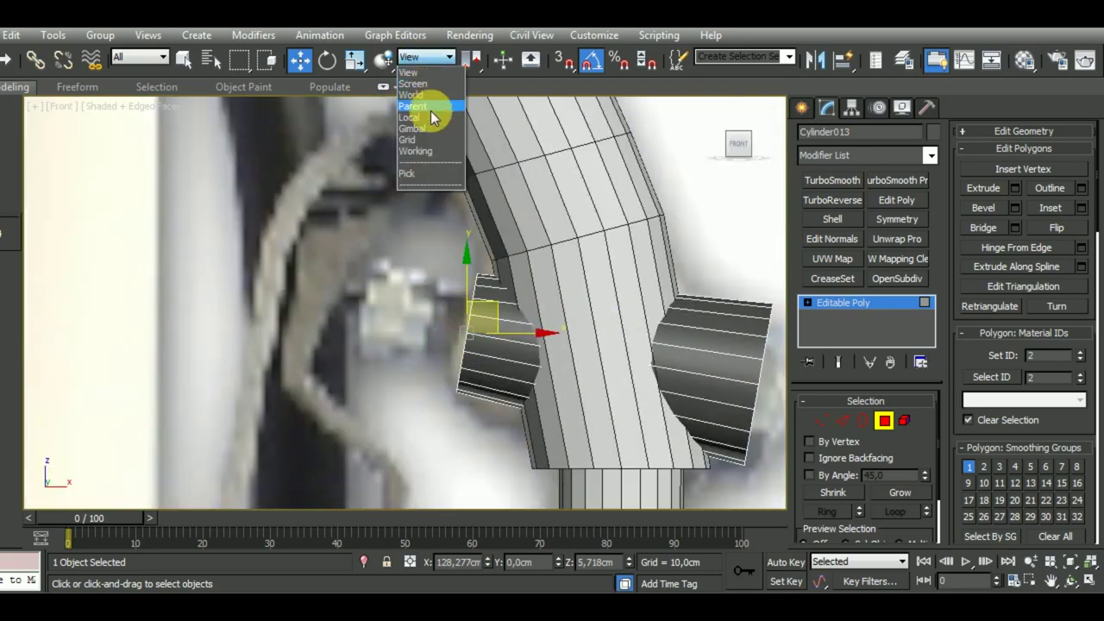
pyautogui.click(427, 106)
pyautogui.click(423, 56)
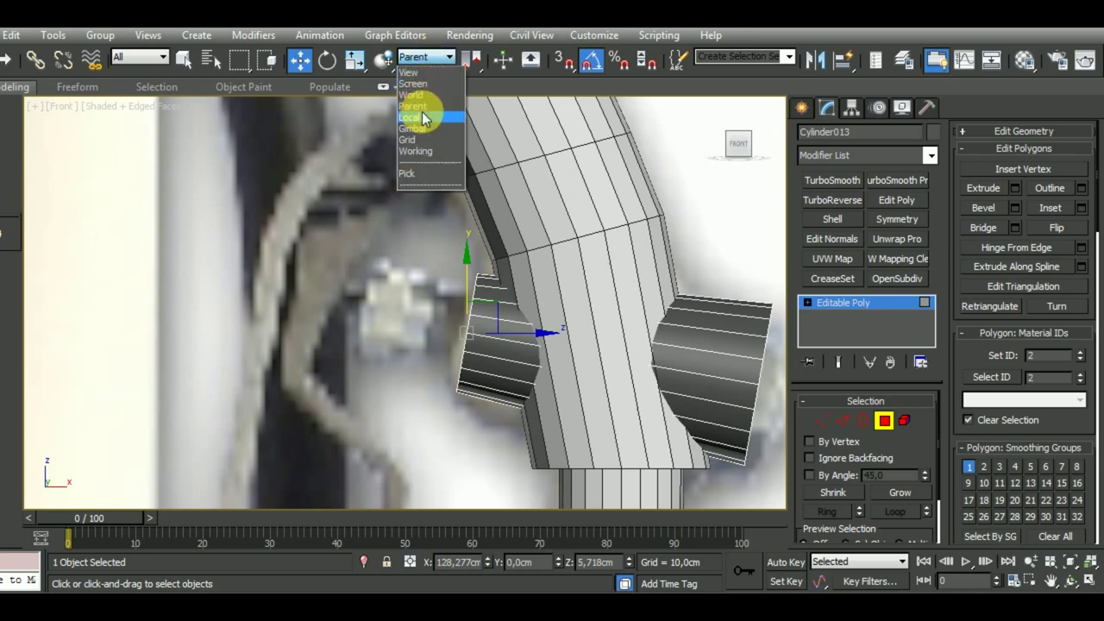
pyautogui.click(426, 116)
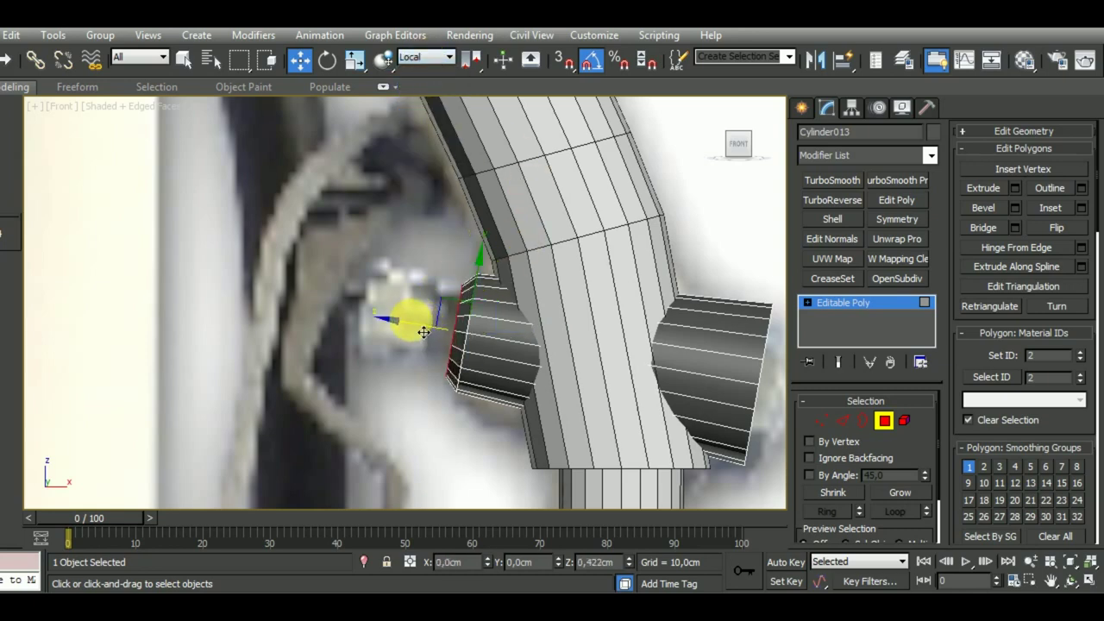
pyautogui.moveTo(421, 331); pyautogui.dragTo(476, 312)
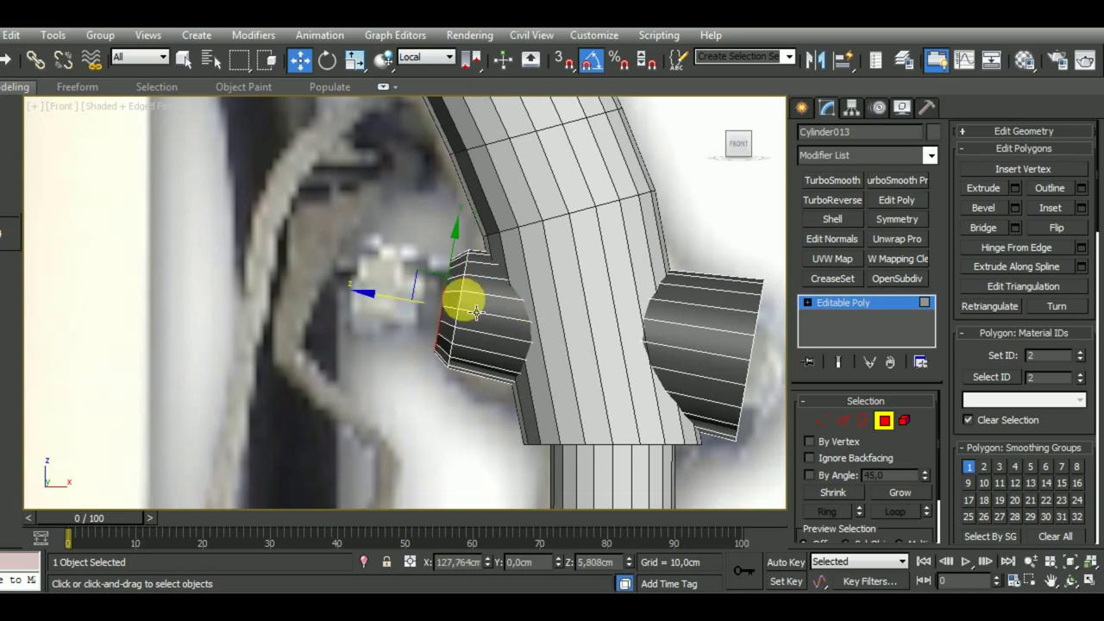
# Move an edge on the left cylinder end to taper it
pyautogui.press('2')
pyautogui.click(474, 315)
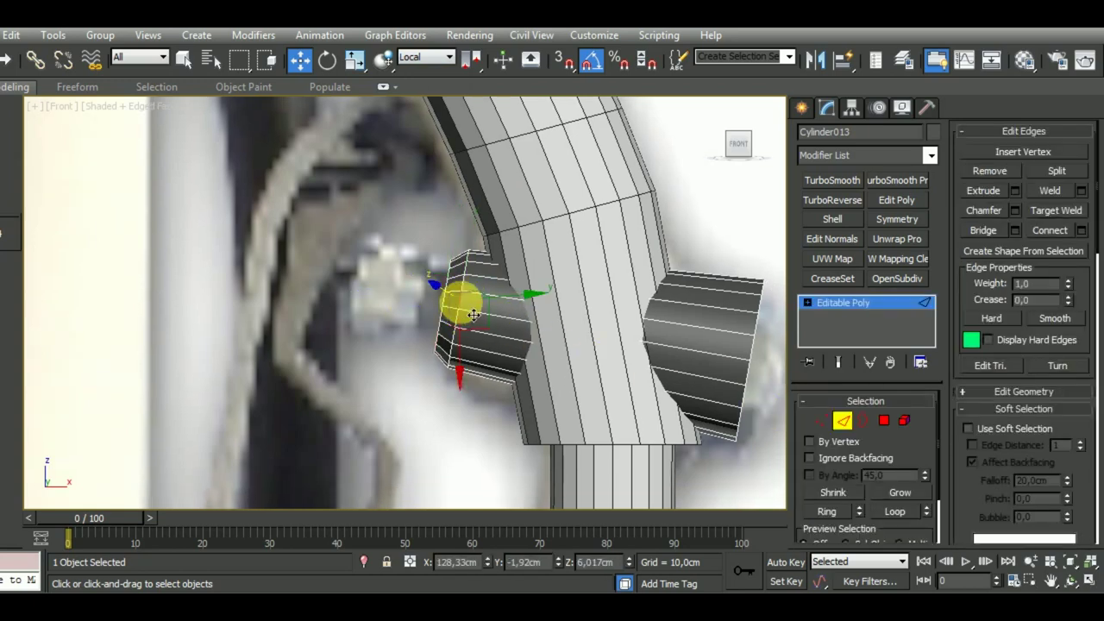
pyautogui.moveTo(442, 318); pyautogui.dragTo(452, 322)
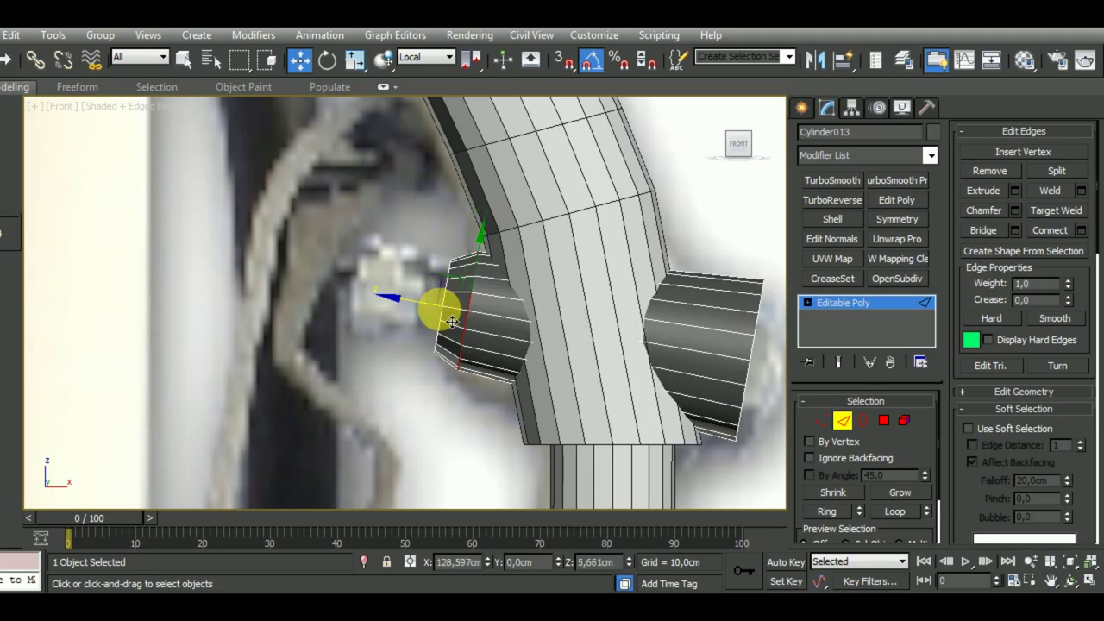
# Select the vertex ring at the left end of the cross cylinder Cylinder013
pyautogui.click(454, 328)
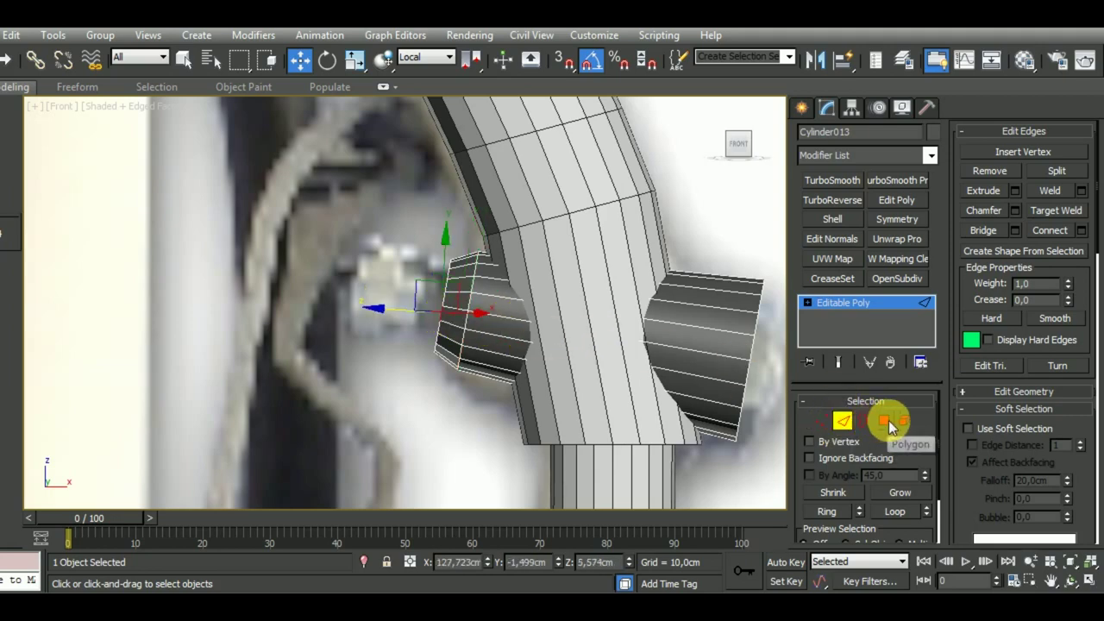
pyautogui.click(820, 420)
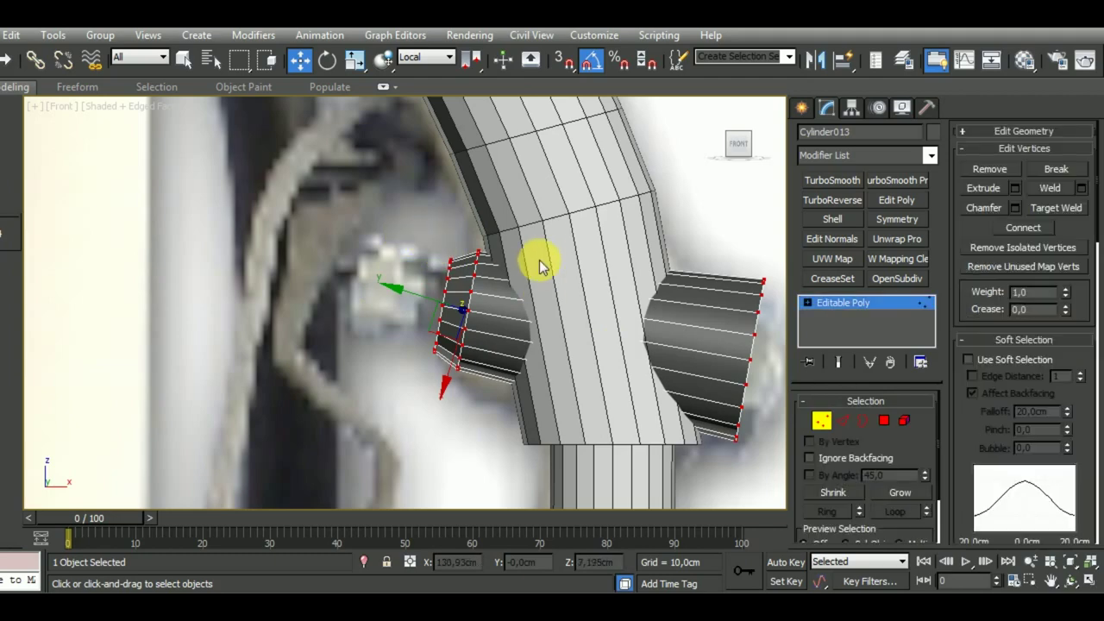
pyautogui.moveTo(541, 248); pyautogui.dragTo(466, 302)
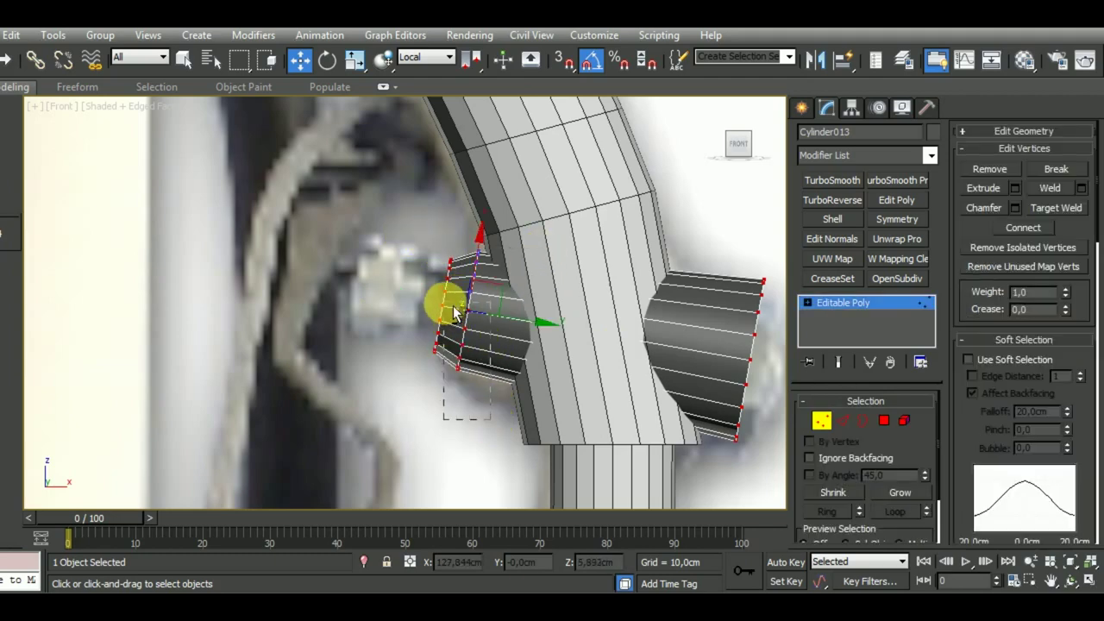
pyautogui.click(496, 397)
pyautogui.keyDown('alt'); pyautogui.moveTo(739, 457); pyautogui.dragTo(715, 365); pyautogui.keyUp('alt')
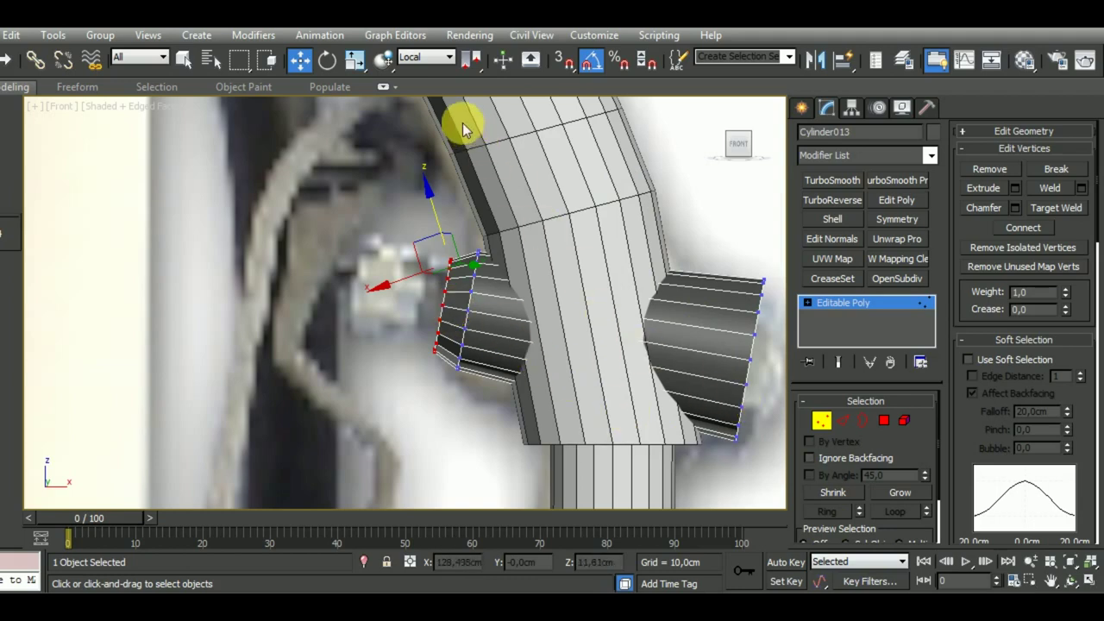
pyautogui.click(446, 341)
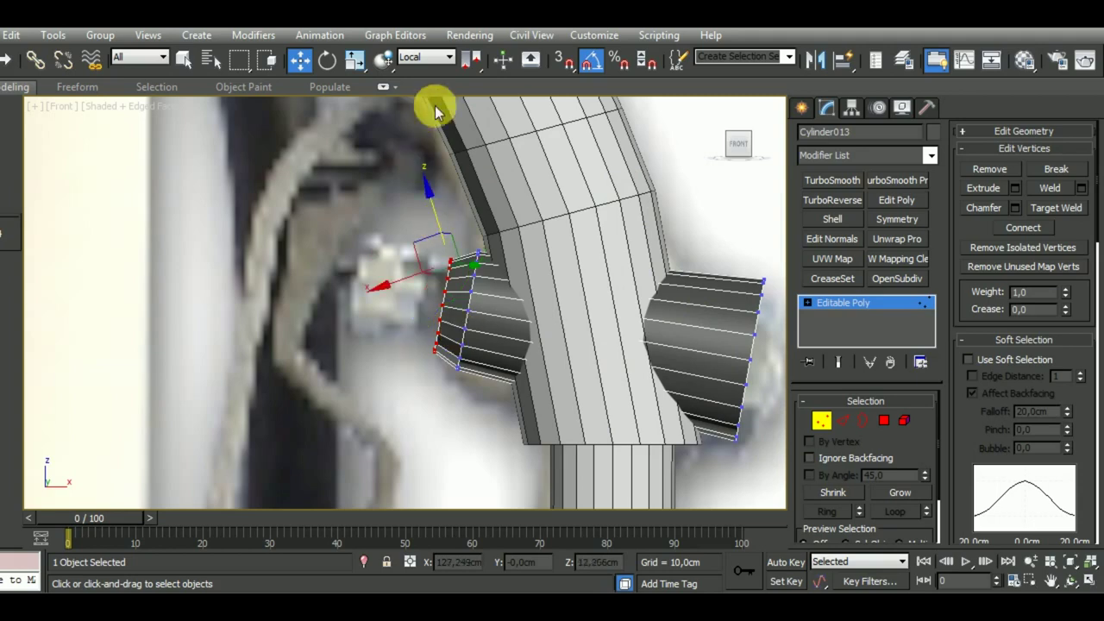
# Try the Screen, View and Local coordinate systems while toggling between orthographic and Front views
pyautogui.click(442, 59)
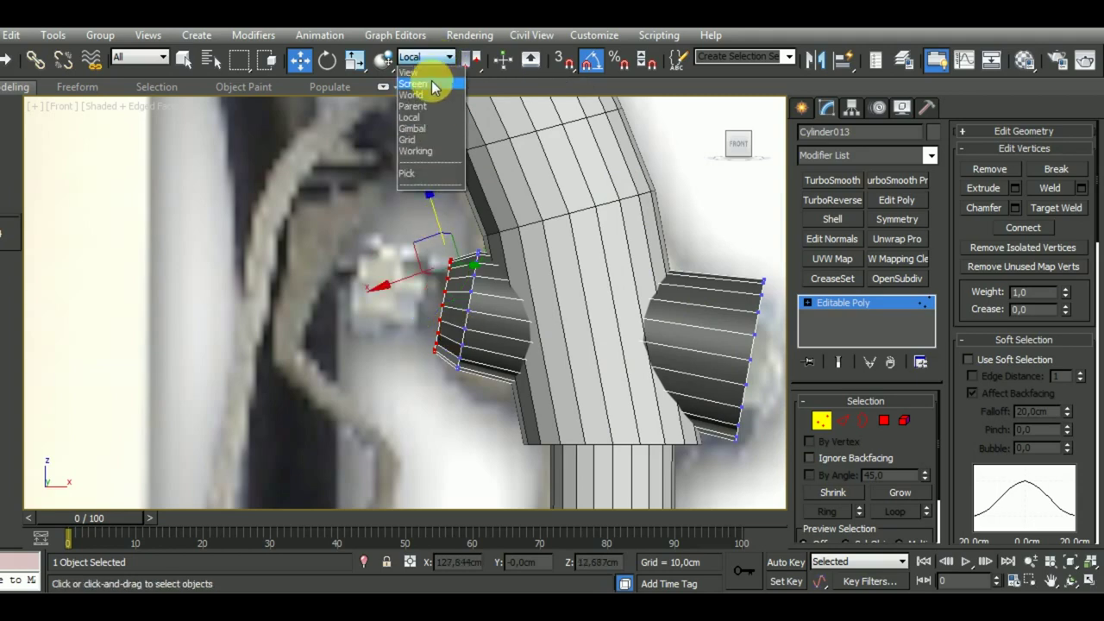
pyautogui.click(427, 84)
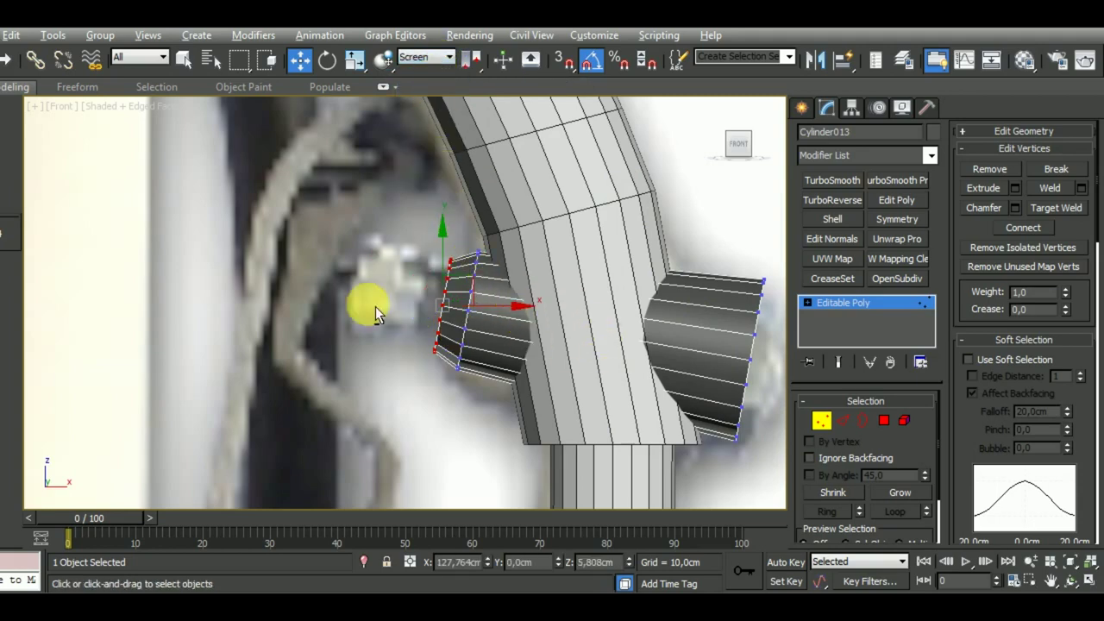
pyautogui.press('u')
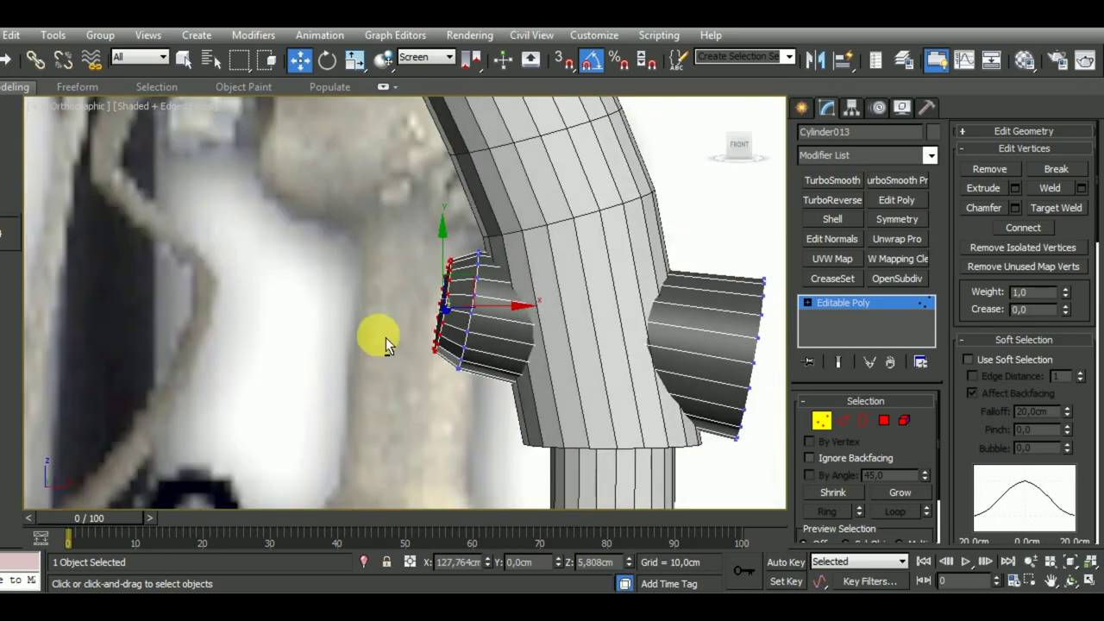
pyautogui.press('f')
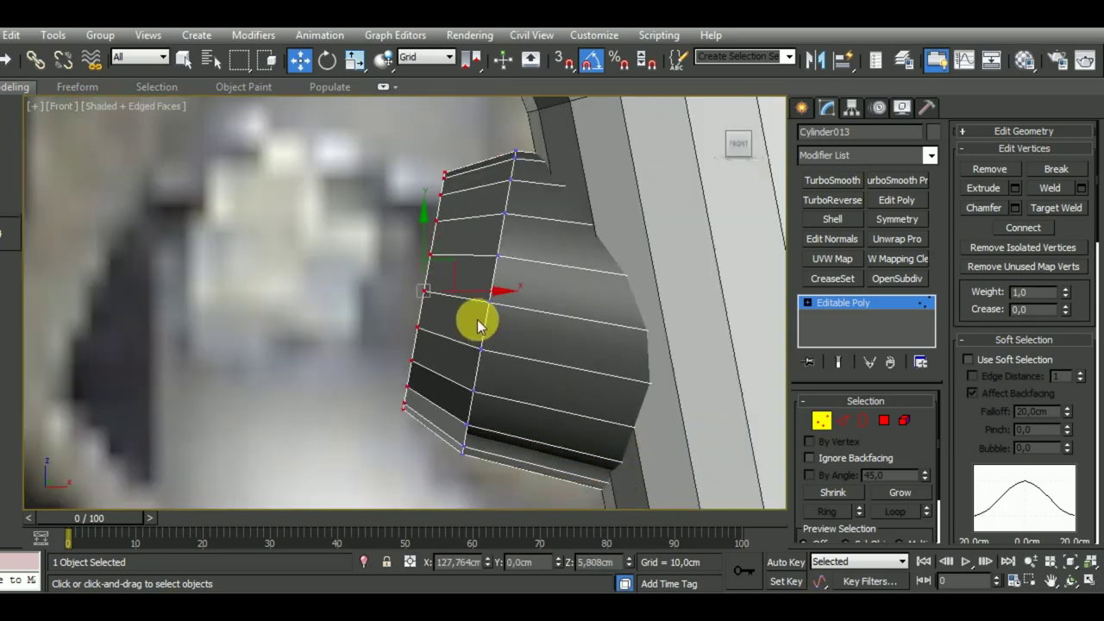
pyautogui.click(426, 58)
pyautogui.click(431, 72)
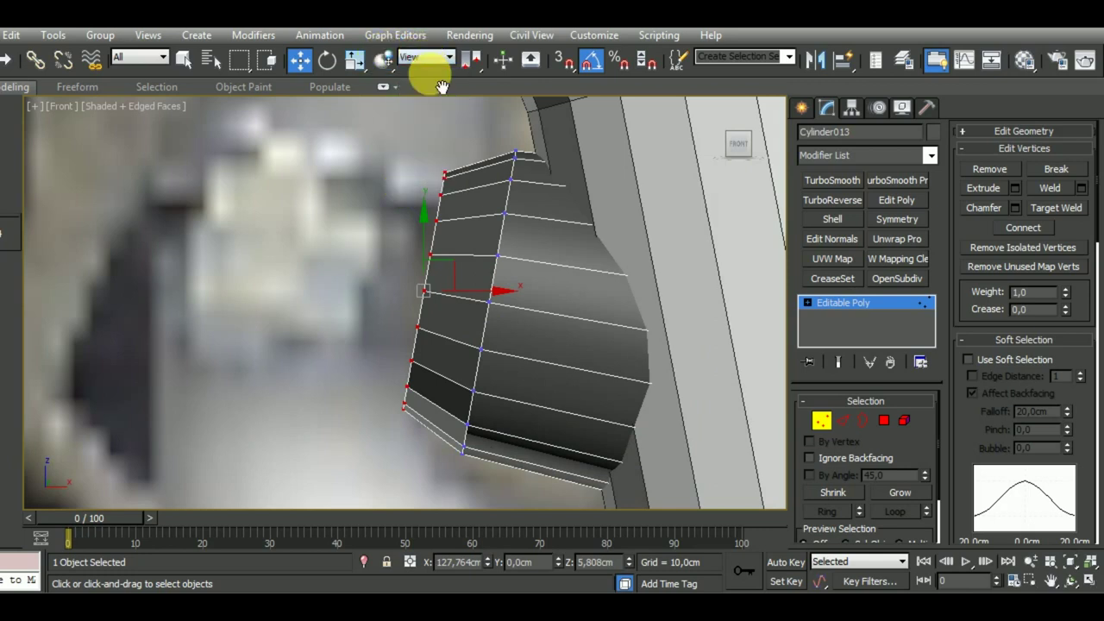
pyautogui.click(426, 57)
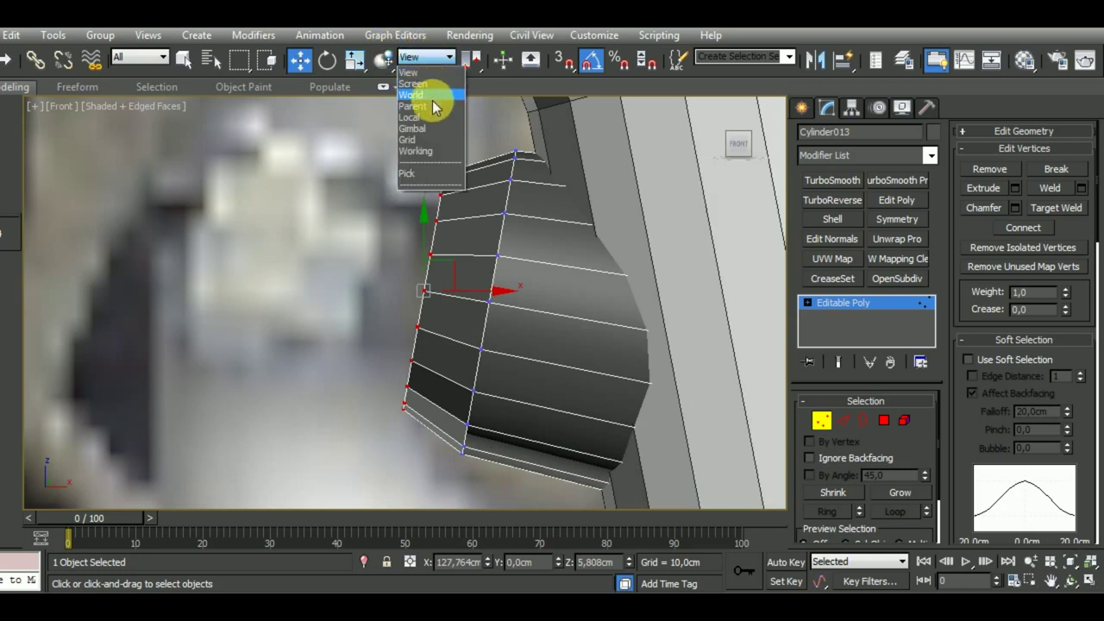
pyautogui.click(430, 116)
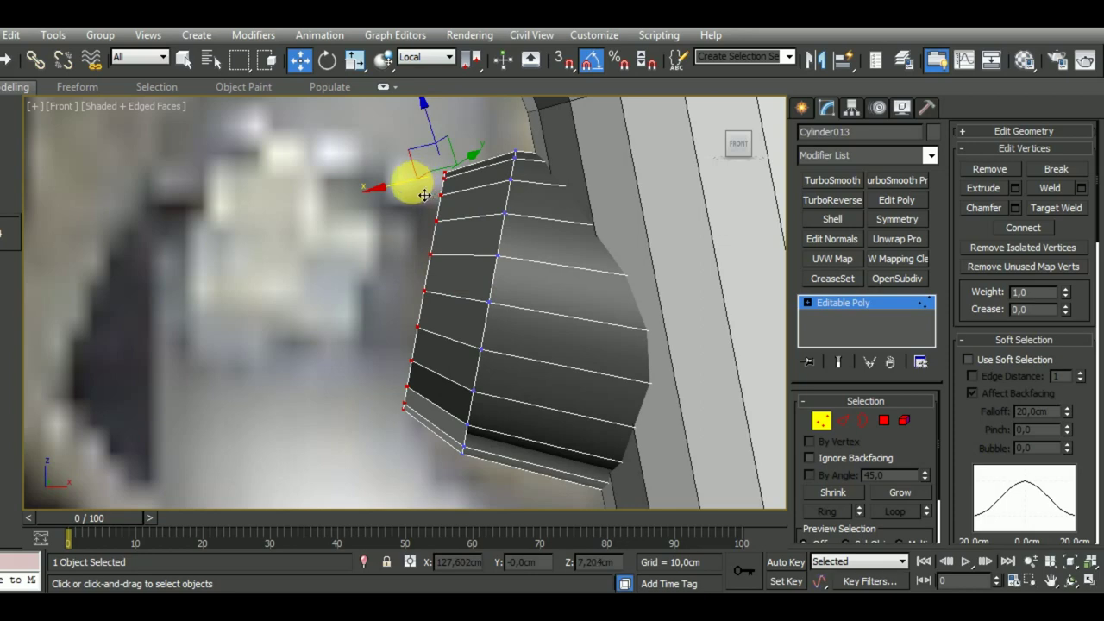
# Under World coordinates, shift the left-end vertex ring along X and scale it slightly smaller
pyautogui.moveTo(425, 195)
pyautogui.mouseDown()
pyautogui.moveTo(411, 192)
pyautogui.moveTo(433, 192)
pyautogui.mouseUp()
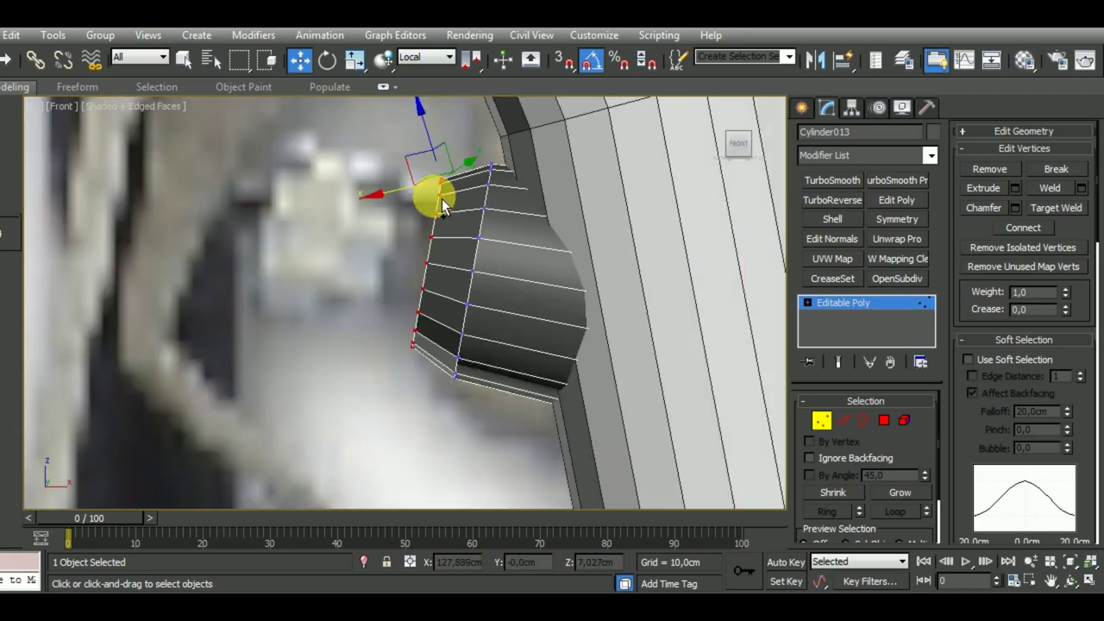
pyautogui.click(1013, 131)
pyautogui.moveTo(393, 228); pyautogui.dragTo(371, 284, button='middle')
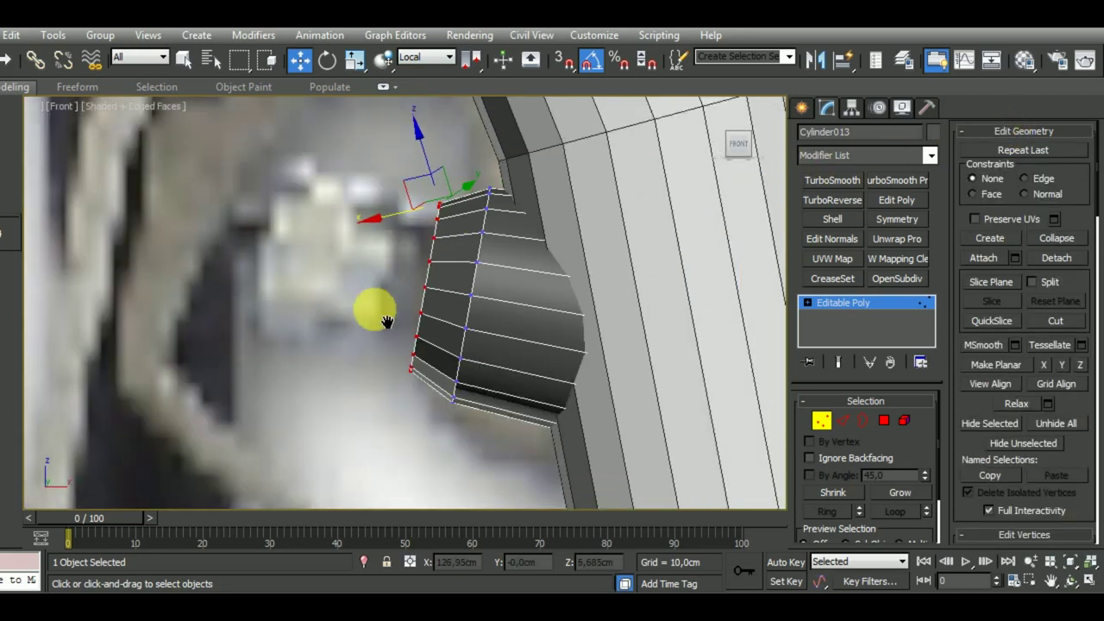
pyautogui.click(427, 57)
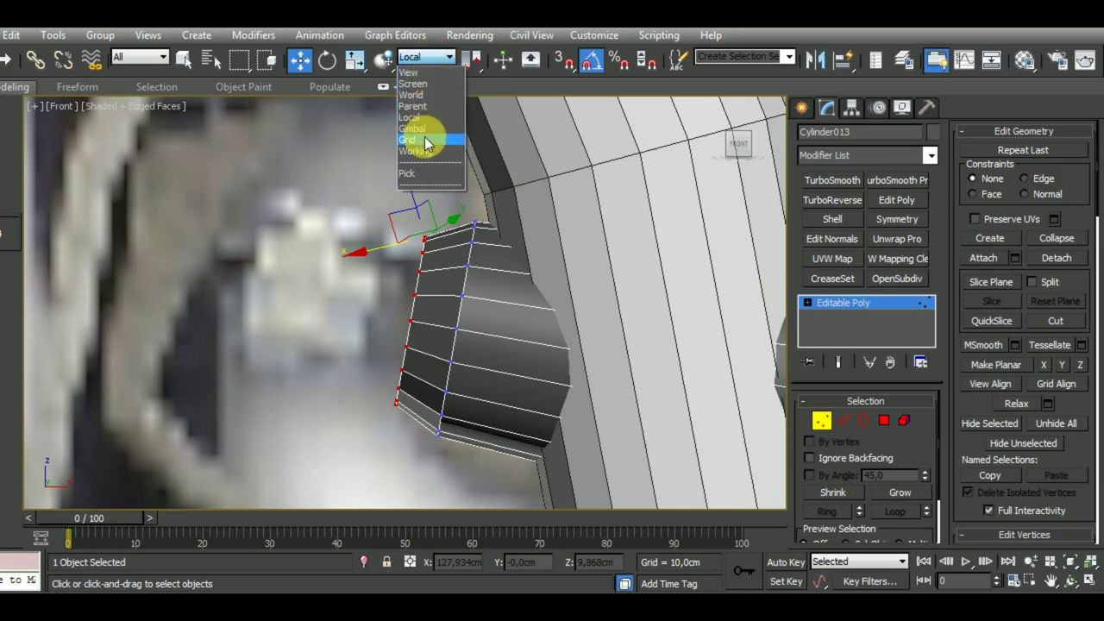
pyautogui.click(429, 99)
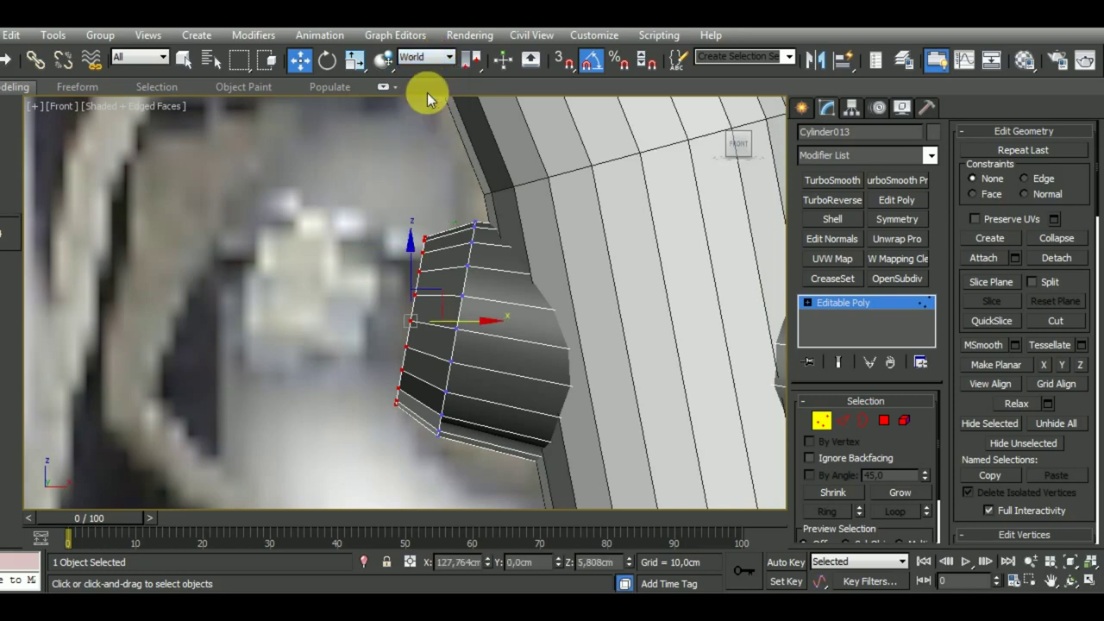
pyautogui.moveTo(453, 316); pyautogui.dragTo(449, 314)
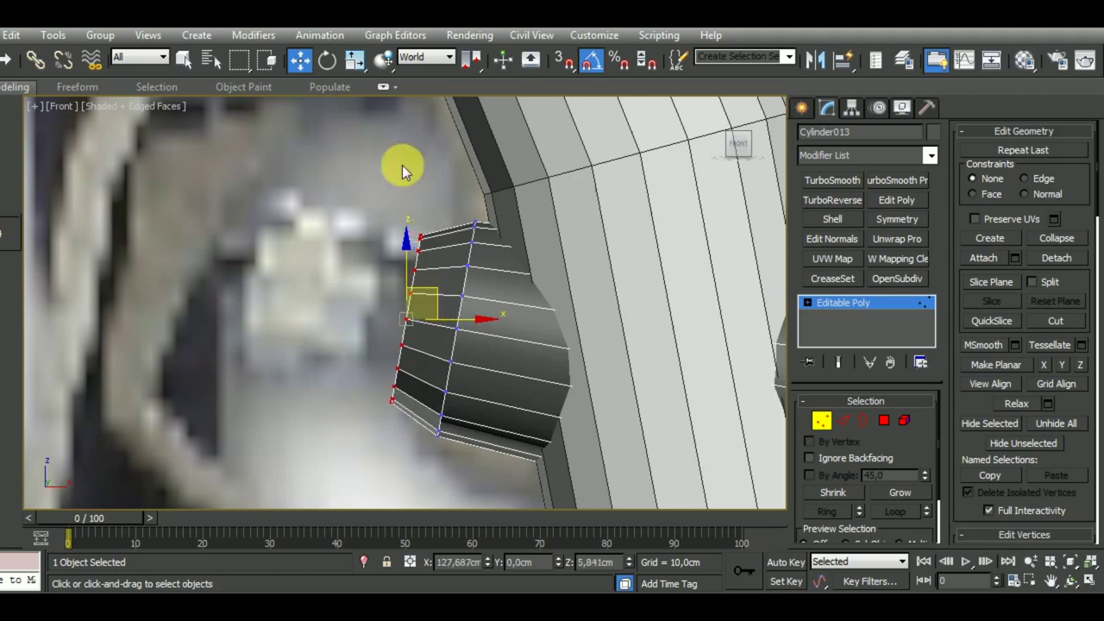
pyautogui.click(354, 59)
pyautogui.moveTo(433, 312); pyautogui.dragTo(433, 323)
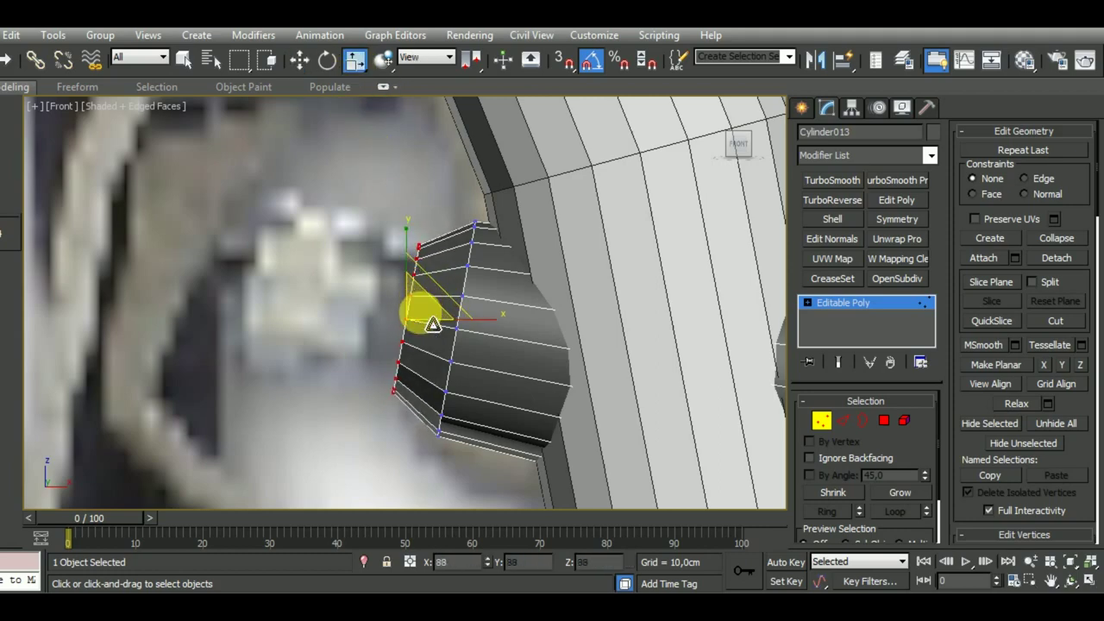
pyautogui.scroll(-2, 441, 259)
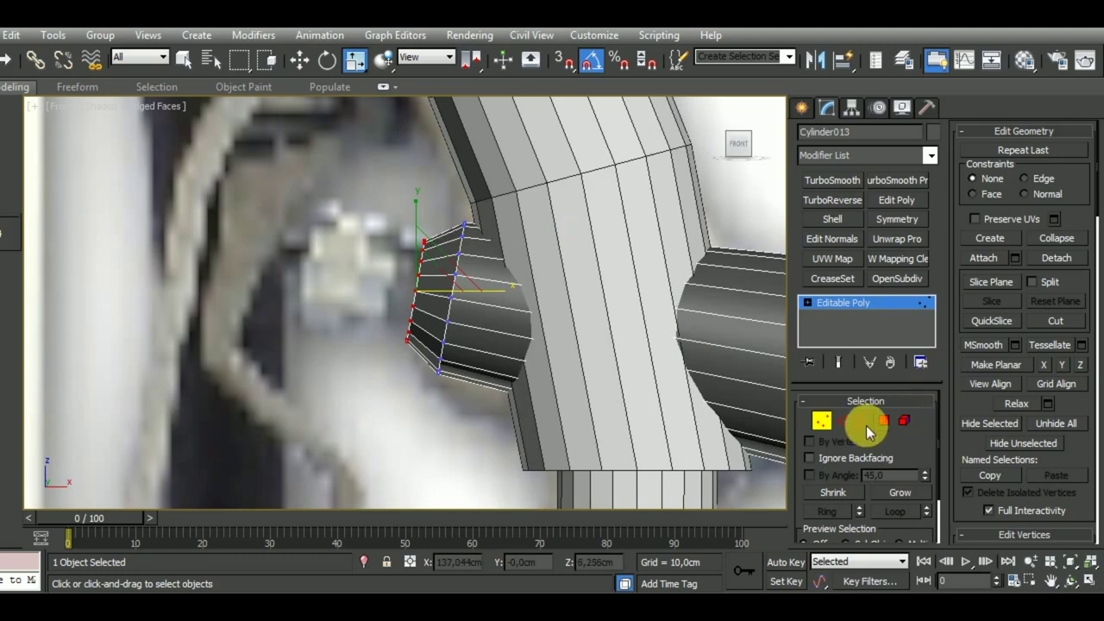
# Chamfer Cylinder013's left-end edge loop by 0,155cm with one segment
pyautogui.click(842, 420)
pyautogui.click(452, 276)
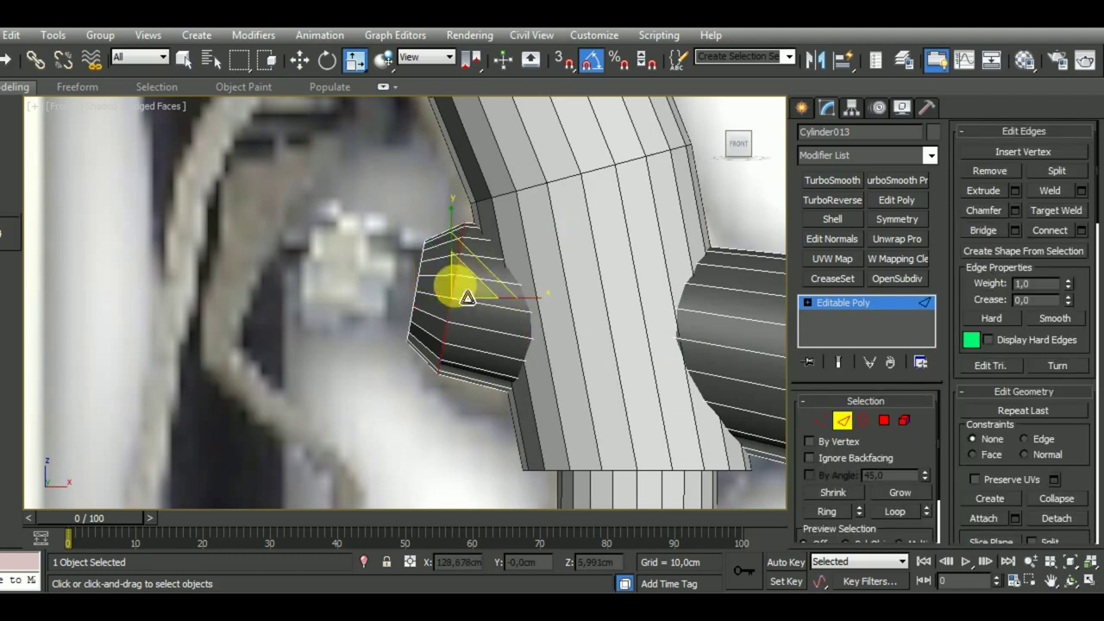
pyautogui.click(1016, 212)
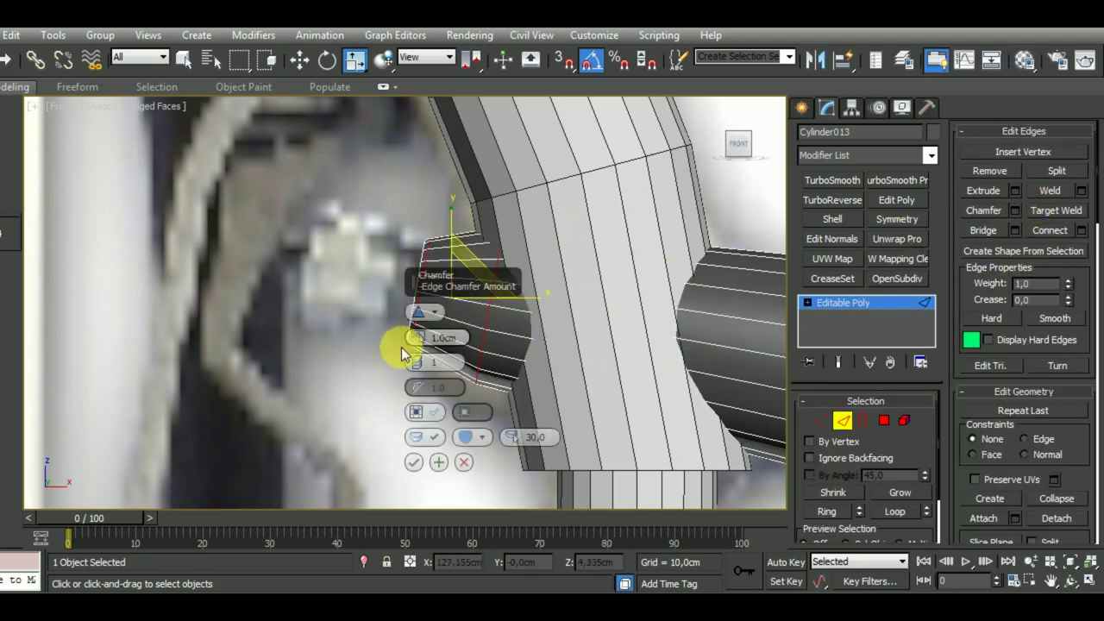
pyautogui.moveTo(417, 344); pyautogui.dragTo(420, 340)
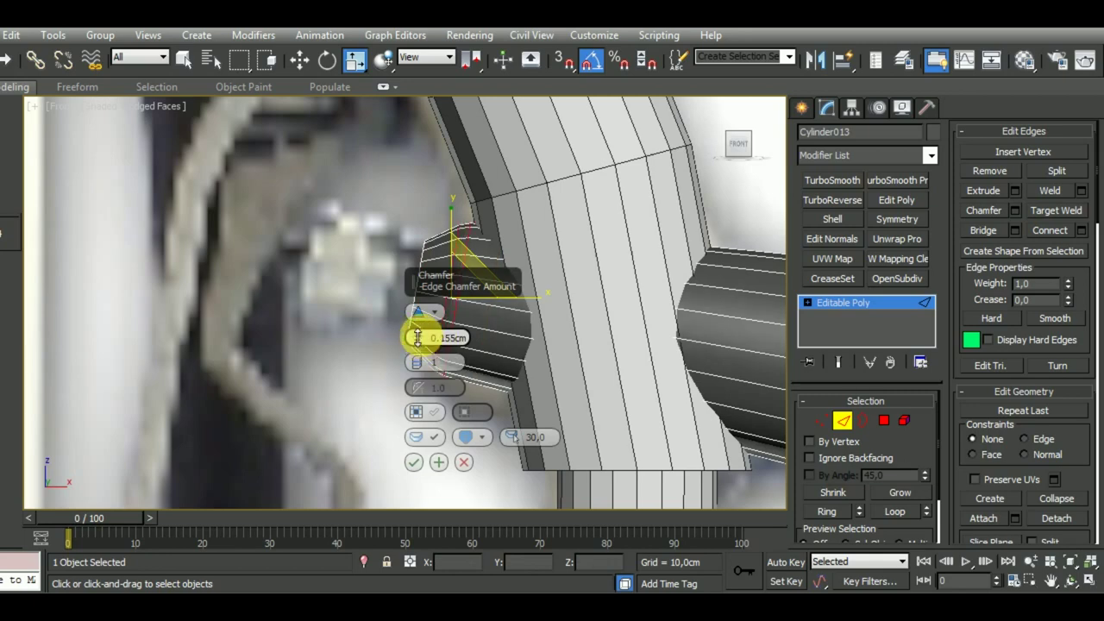
pyautogui.click(413, 463)
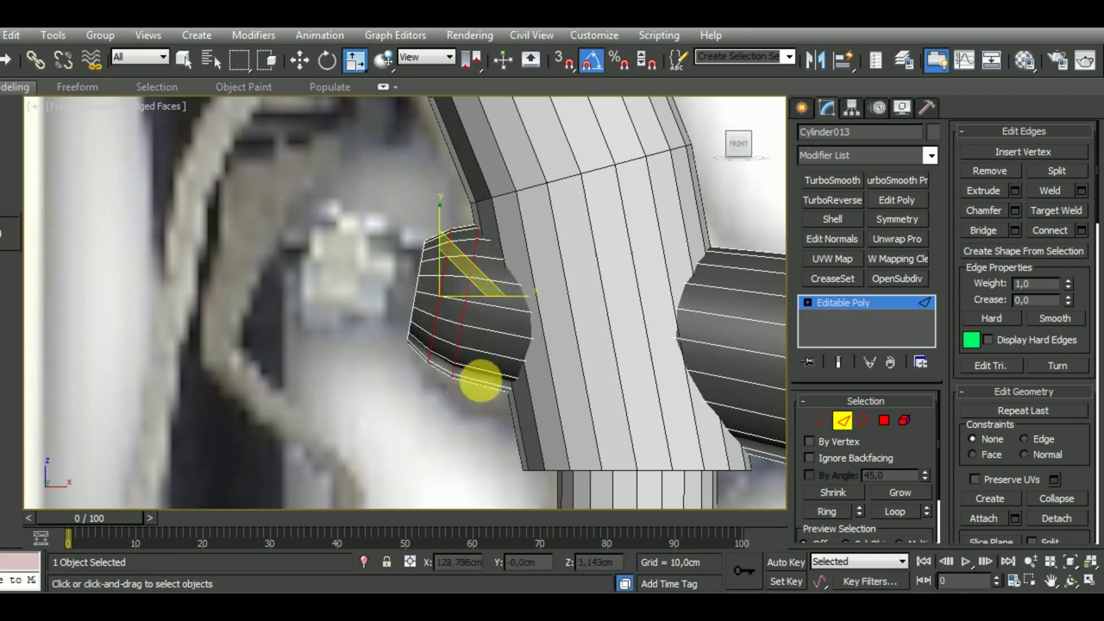
pyautogui.moveTo(475, 382); pyautogui.dragTo(322, 315, button='middle')
pyautogui.scroll(-2, 322, 315)
pyautogui.scroll(-1, 370, 284)
pyautogui.scroll(-2, 423, 279)
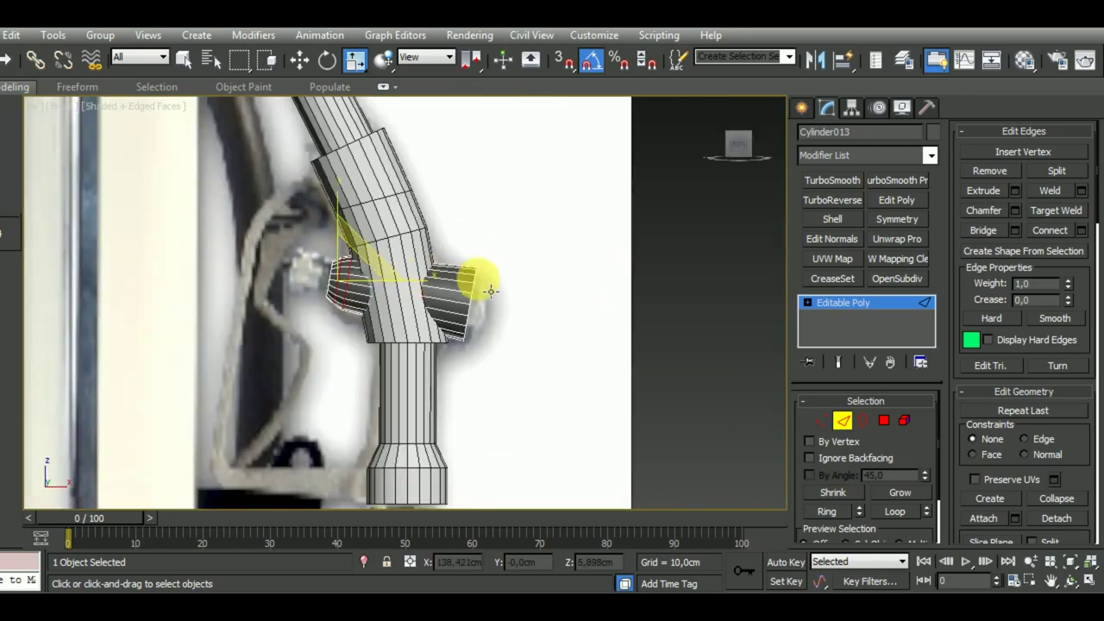
# Leave Edge mode and Shift-clone the hose cap Cylinder009 as Cylinder014
pyautogui.moveTo(443, 272)
pyautogui.mouseDown(button='middle')
pyautogui.moveTo(536, 335)
pyautogui.moveTo(539, 267)
pyautogui.mouseUp(button='middle')
pyautogui.scroll(-1, 540, 268)
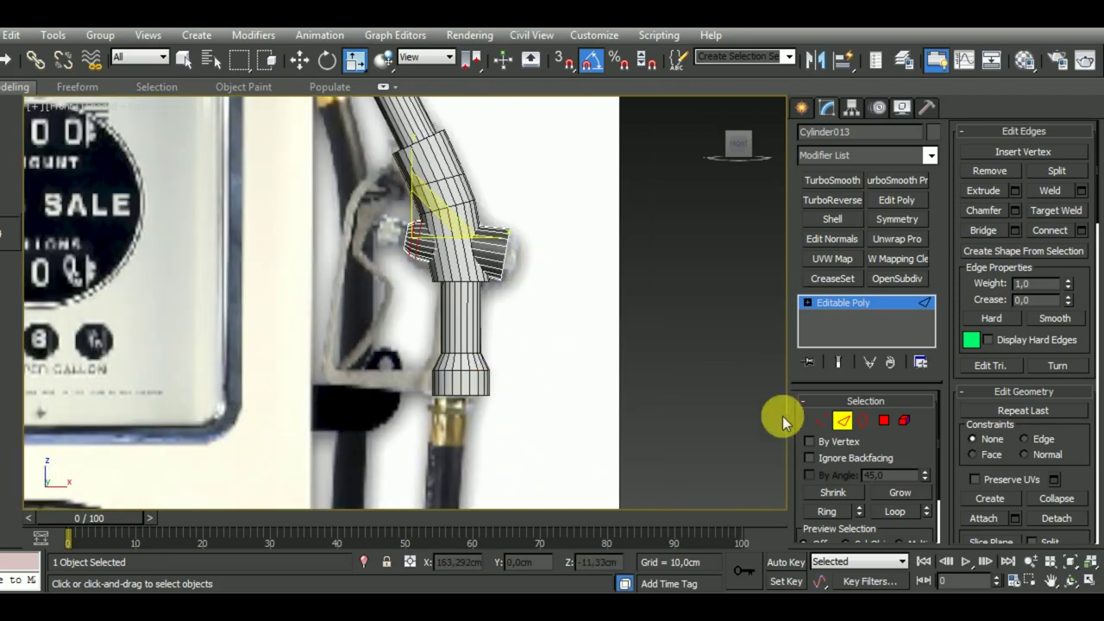
pyautogui.click(843, 420)
pyautogui.scroll(-1, 582, 350)
pyautogui.scroll(-2, 595, 300)
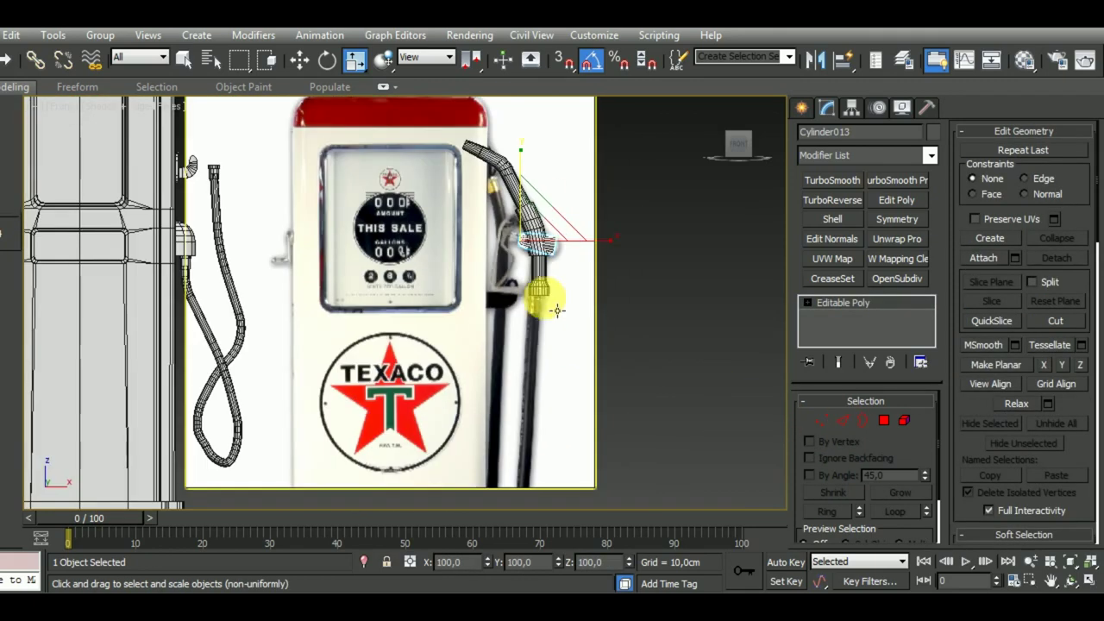
pyautogui.scroll(2, 230, 181)
pyautogui.scroll(1, 229, 182)
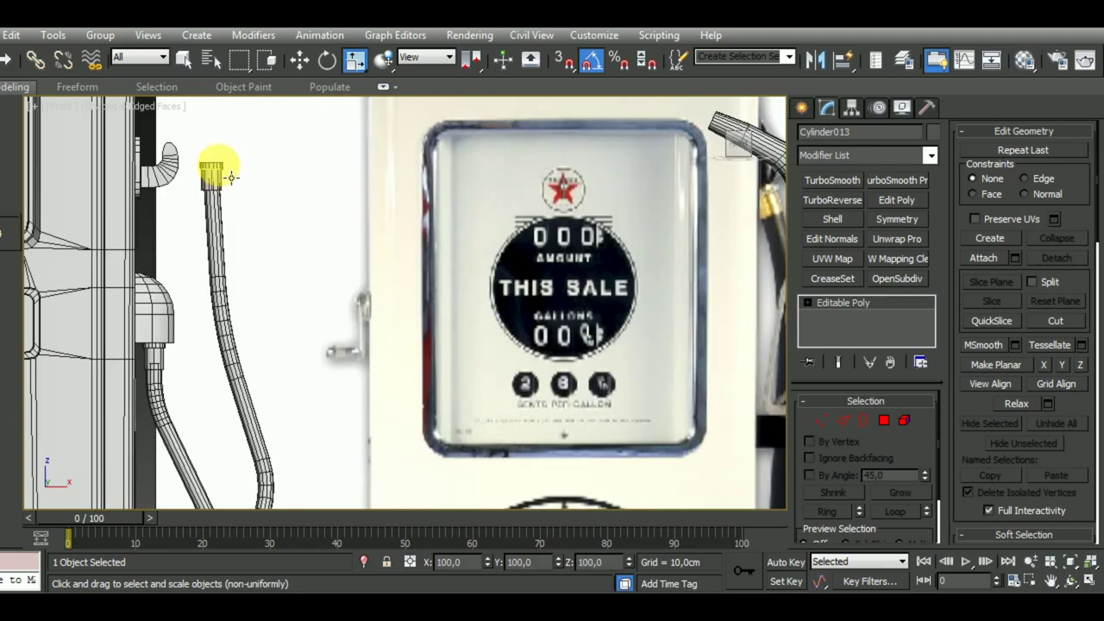
pyautogui.scroll(1, 231, 195)
pyautogui.click(215, 177)
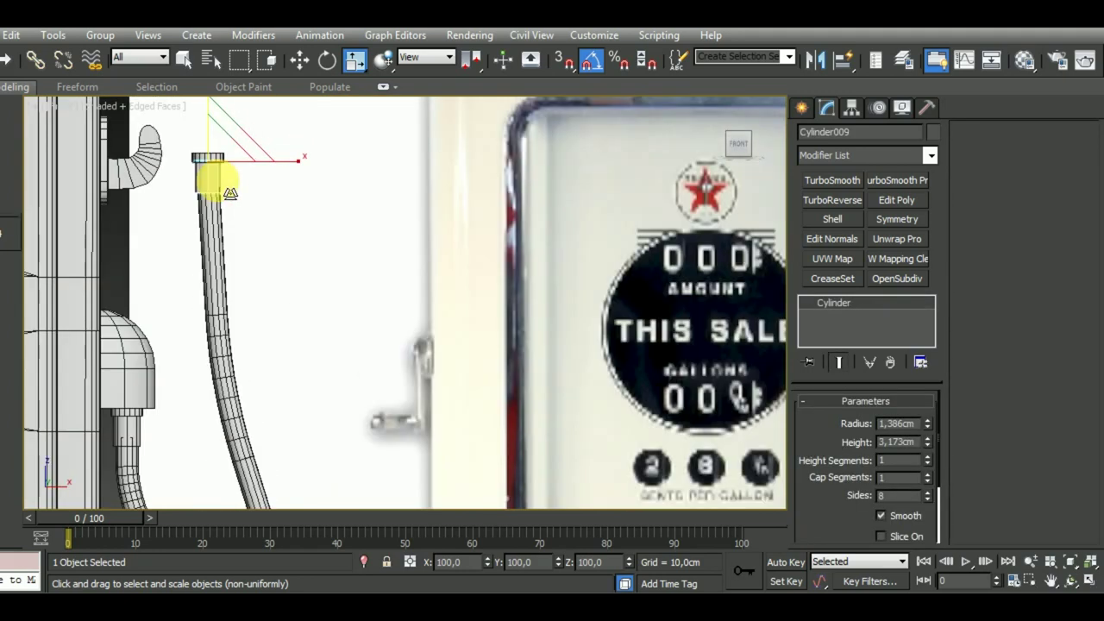
pyautogui.click(299, 60)
pyautogui.scroll(-2, 283, 249)
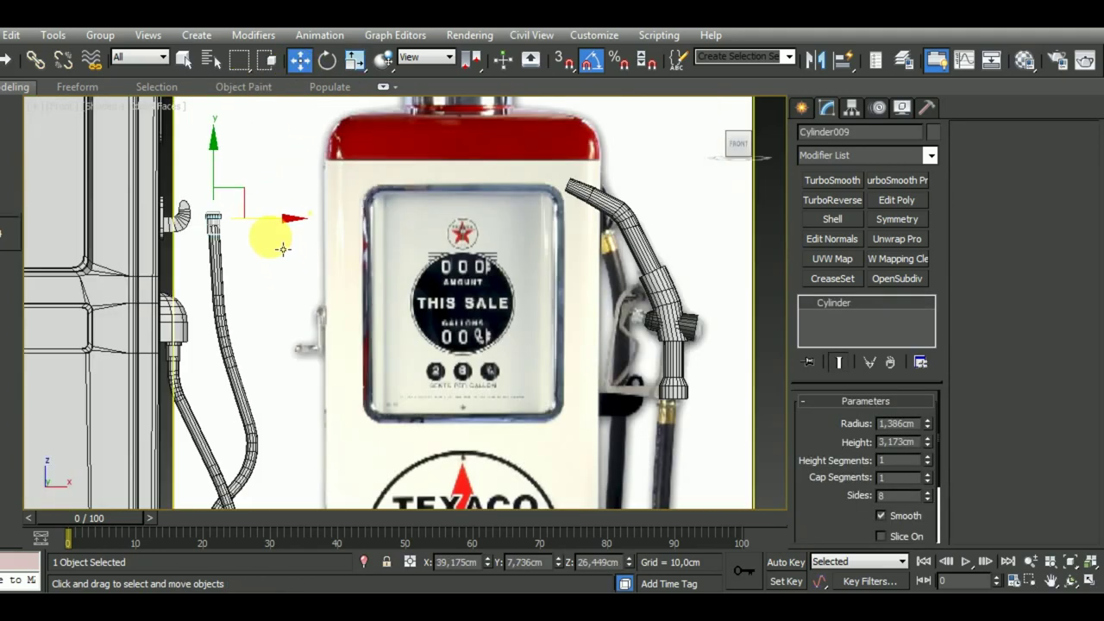
pyautogui.keyDown('shift'); pyautogui.moveTo(264, 239); pyautogui.dragTo(716, 294); pyautogui.keyUp('shift')
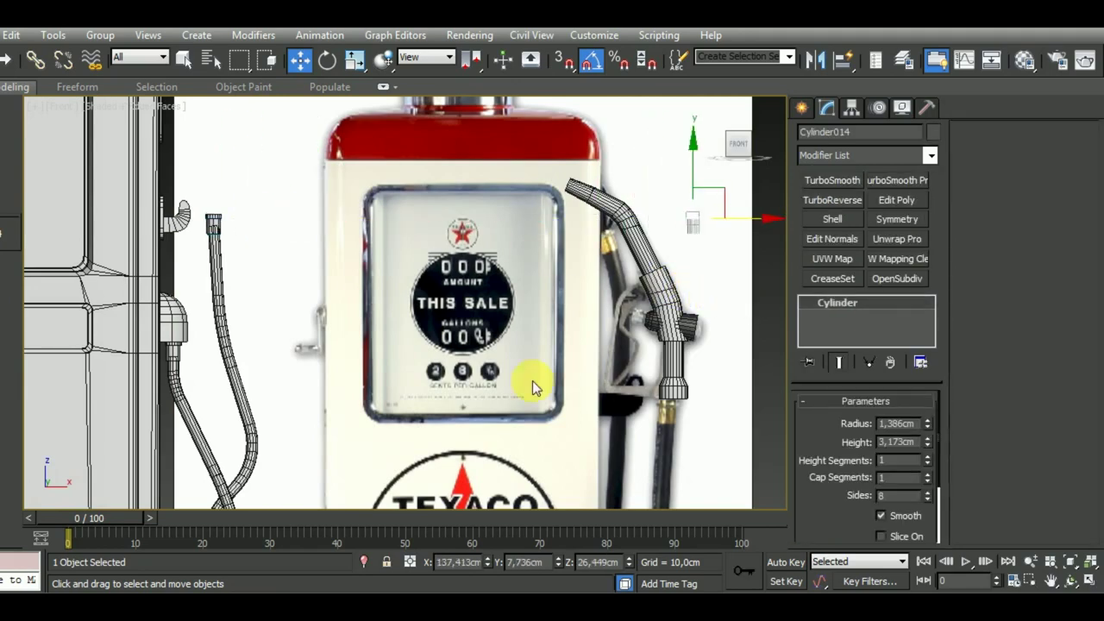
pyautogui.click(507, 385)
# Place Cylinder014 onto the end of the cross fitting, then reselect Cylinder013
pyautogui.moveTo(704, 183); pyautogui.dragTo(488, 170, button='middle')
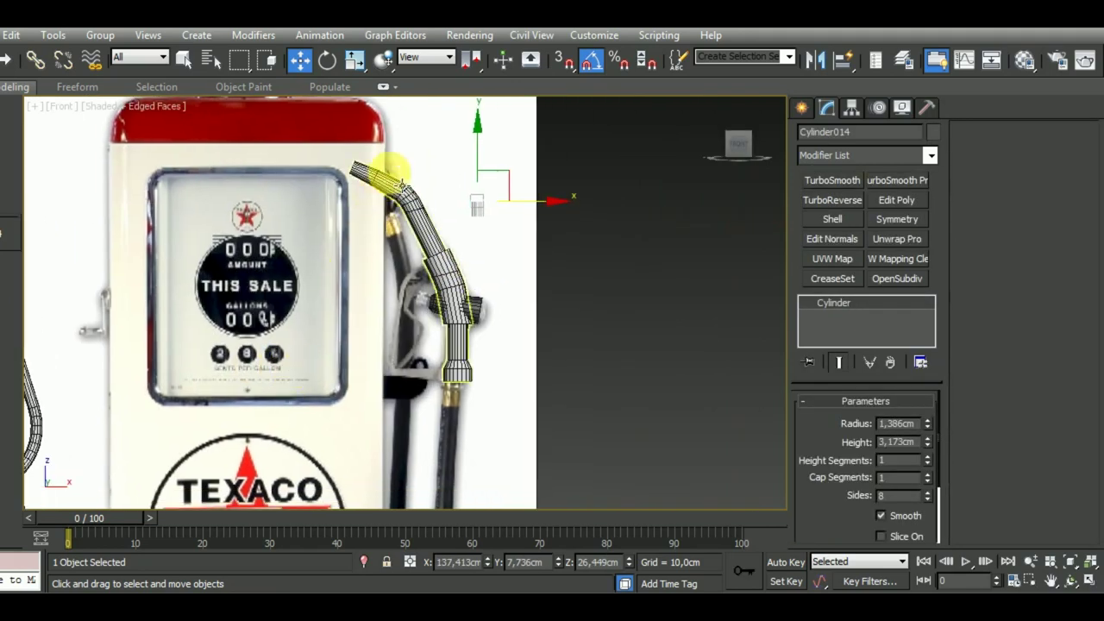
pyautogui.moveTo(488, 170); pyautogui.dragTo(517, 273)
pyautogui.scroll(3, 518, 272)
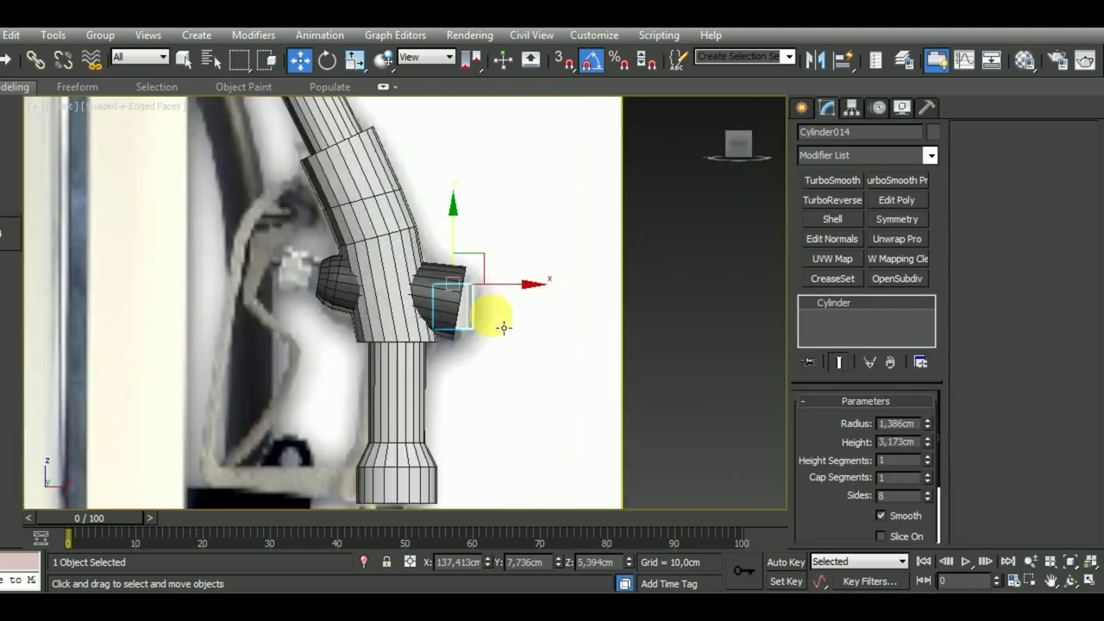
pyautogui.scroll(2, 500, 320)
pyautogui.scroll(-2, 493, 315)
pyautogui.click(459, 311)
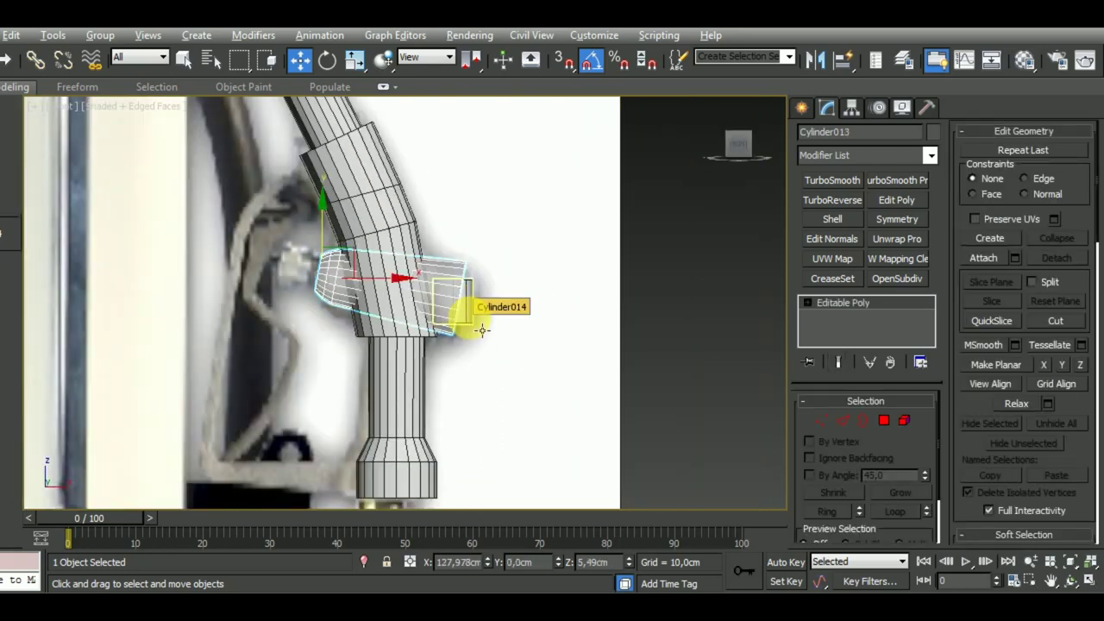
pyautogui.scroll(2, 587, 355)
# Reselect the cross cylinder fitting Cylinder013
pyautogui.scroll(-2, 537, 367)
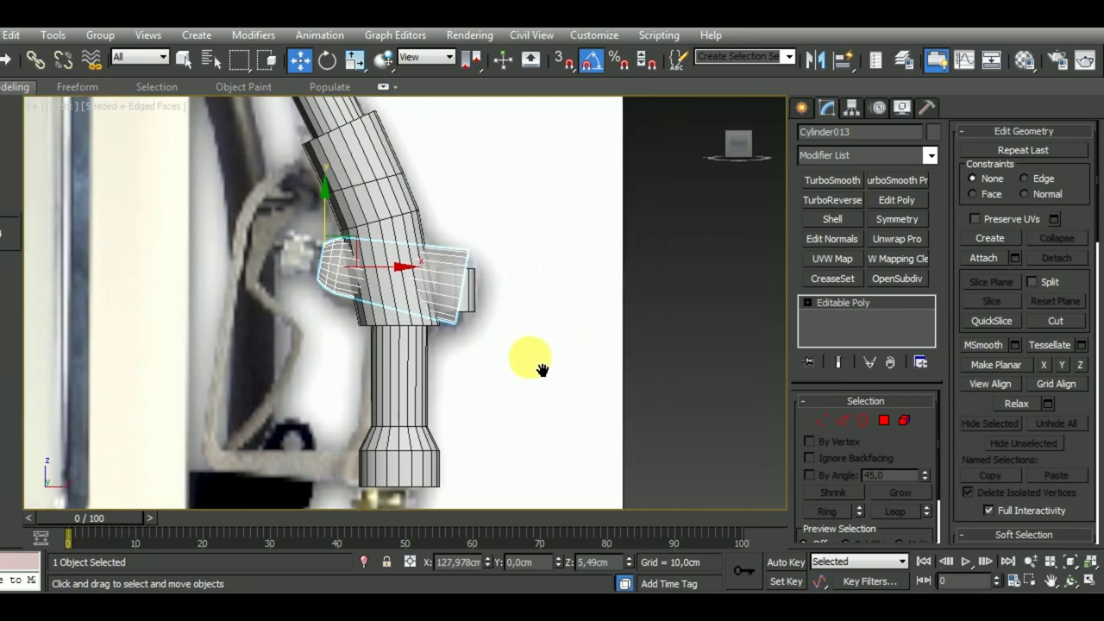
pyautogui.click(538, 369)
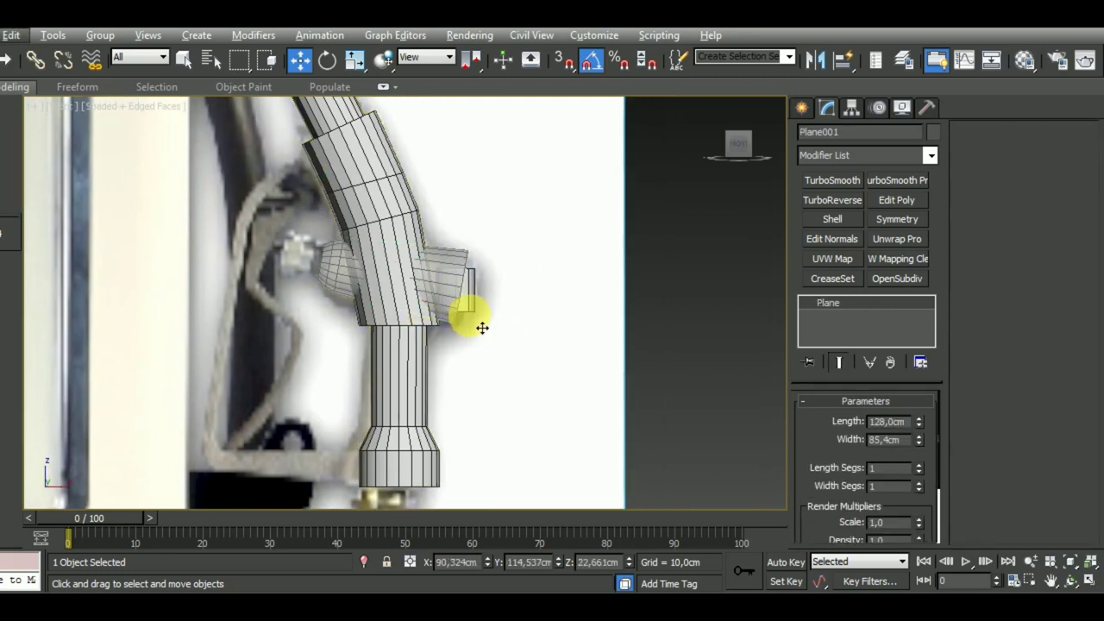
pyautogui.click(482, 327)
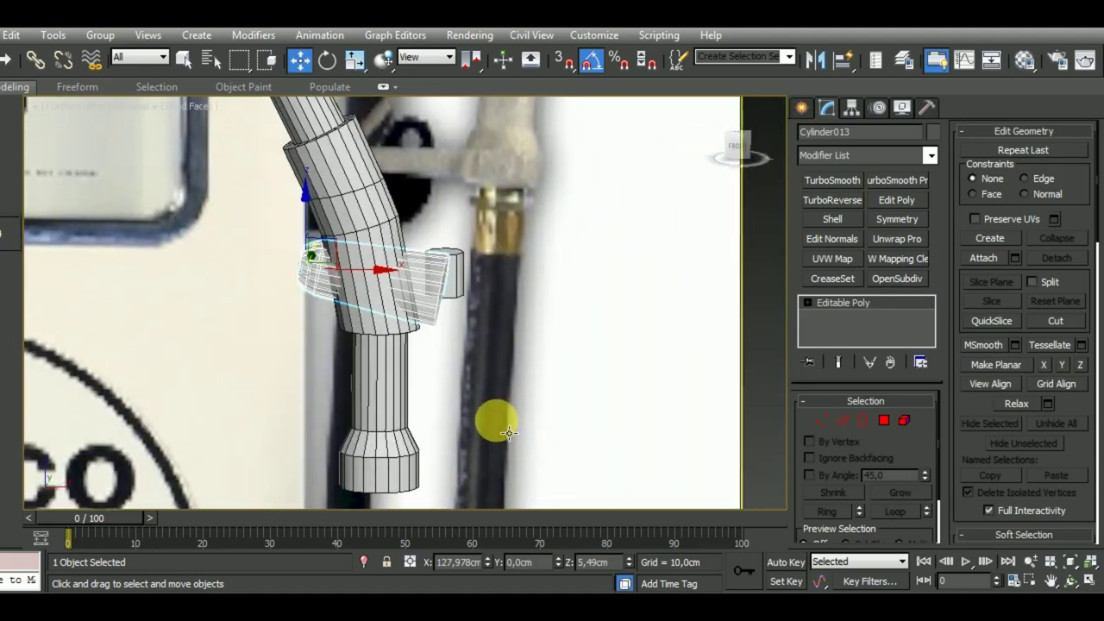
pyautogui.scroll(-3, 509, 433)
pyautogui.scroll(1, 492, 419)
pyautogui.scroll(1, 505, 406)
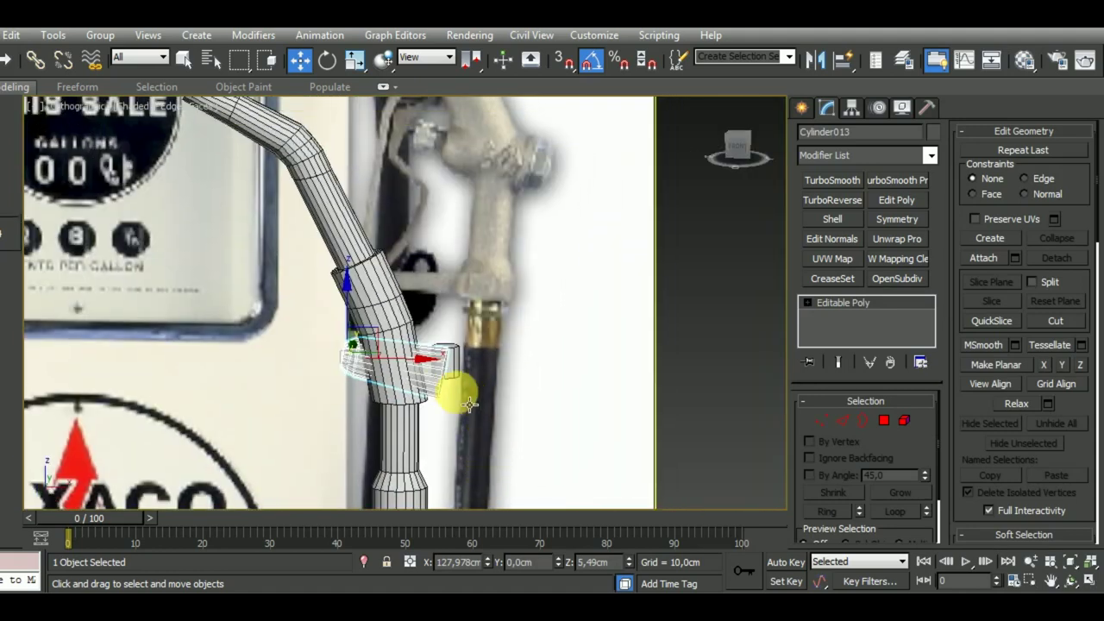
pyautogui.scroll(2, 442, 386)
pyautogui.click(483, 365)
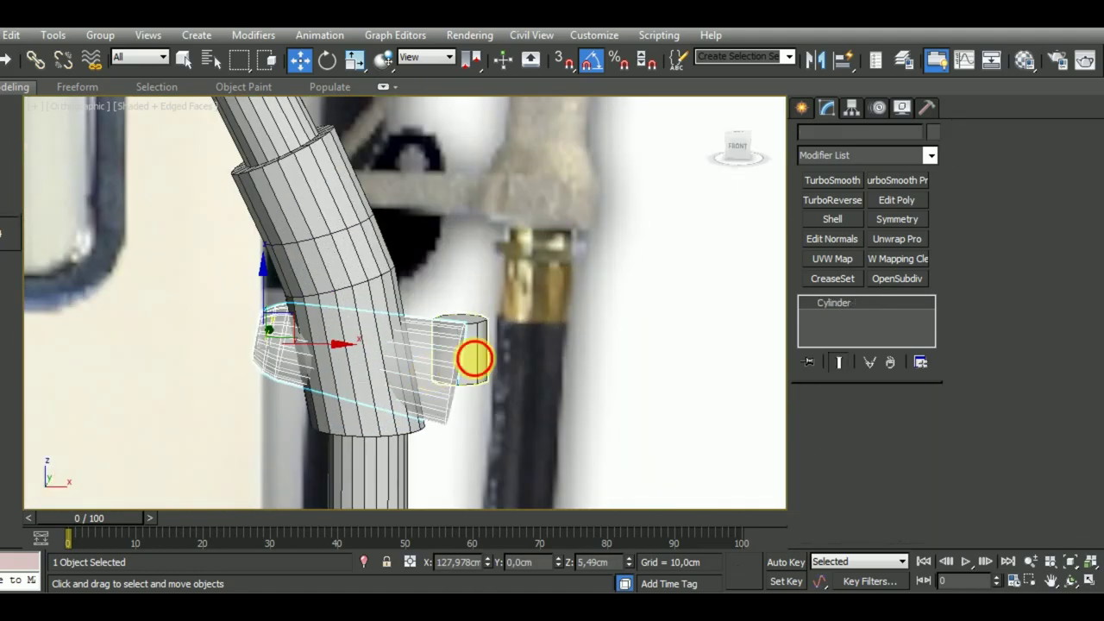
pyautogui.click(443, 387)
pyautogui.moveTo(443, 387); pyautogui.dragTo(457, 362, button='middle')
# Box-select the fitting's right-end vertex ring in Vertex mode and switch to the Front view
pyautogui.click(824, 421)
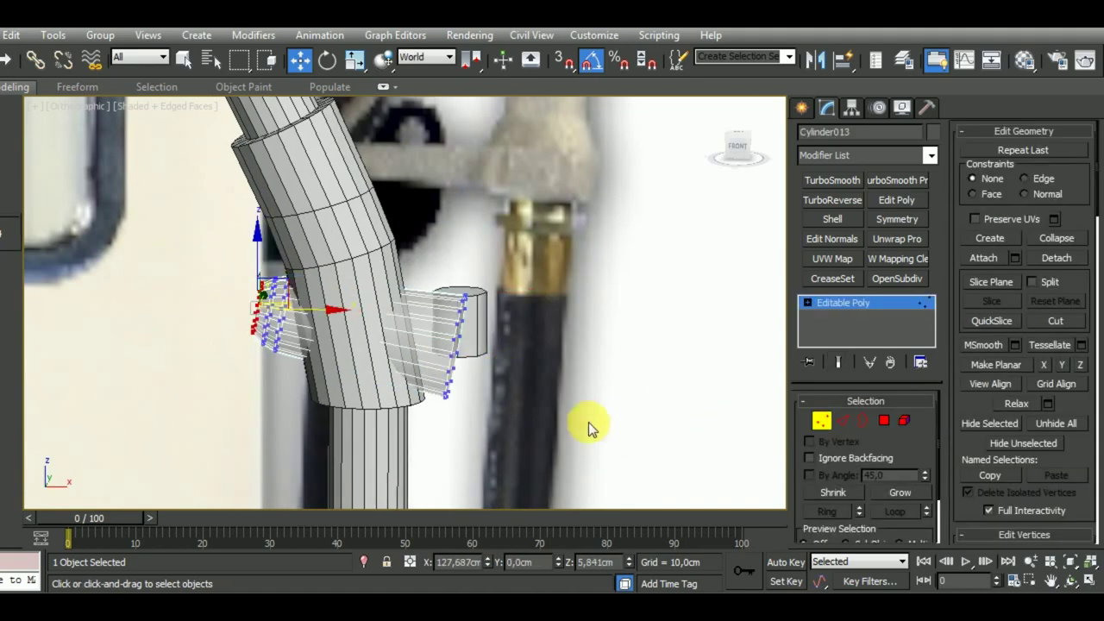
pyautogui.moveTo(591, 426); pyautogui.dragTo(582, 381, button='middle')
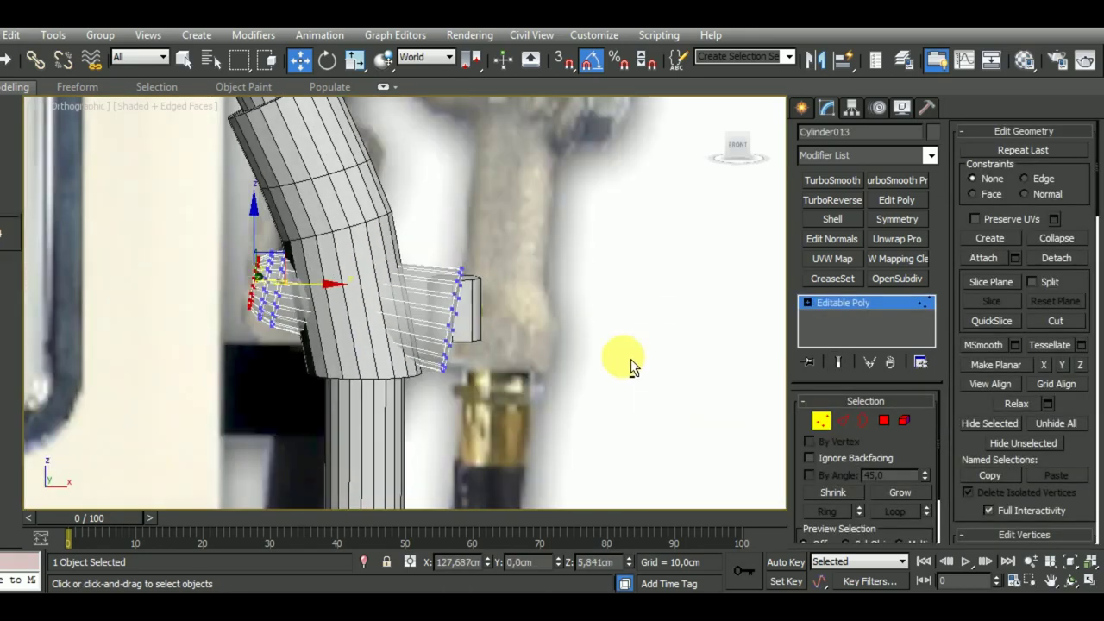
pyautogui.moveTo(548, 241); pyautogui.dragTo(420, 413)
pyautogui.press('f')
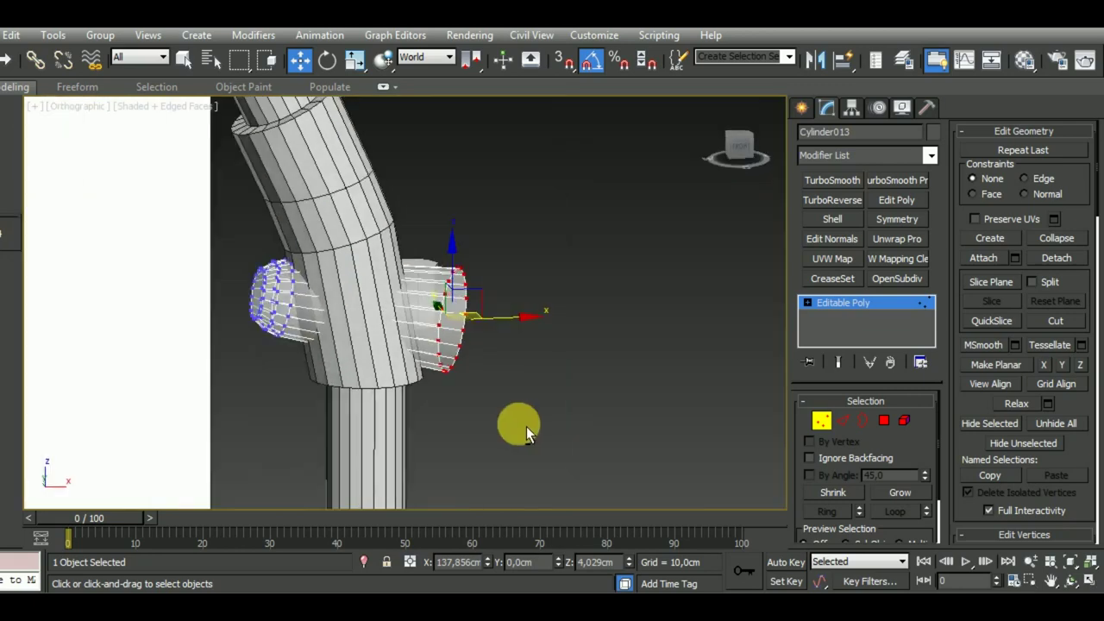
pyautogui.scroll(5, 513, 421)
pyautogui.scroll(-3, 413, 342)
pyautogui.scroll(-2, 431, 338)
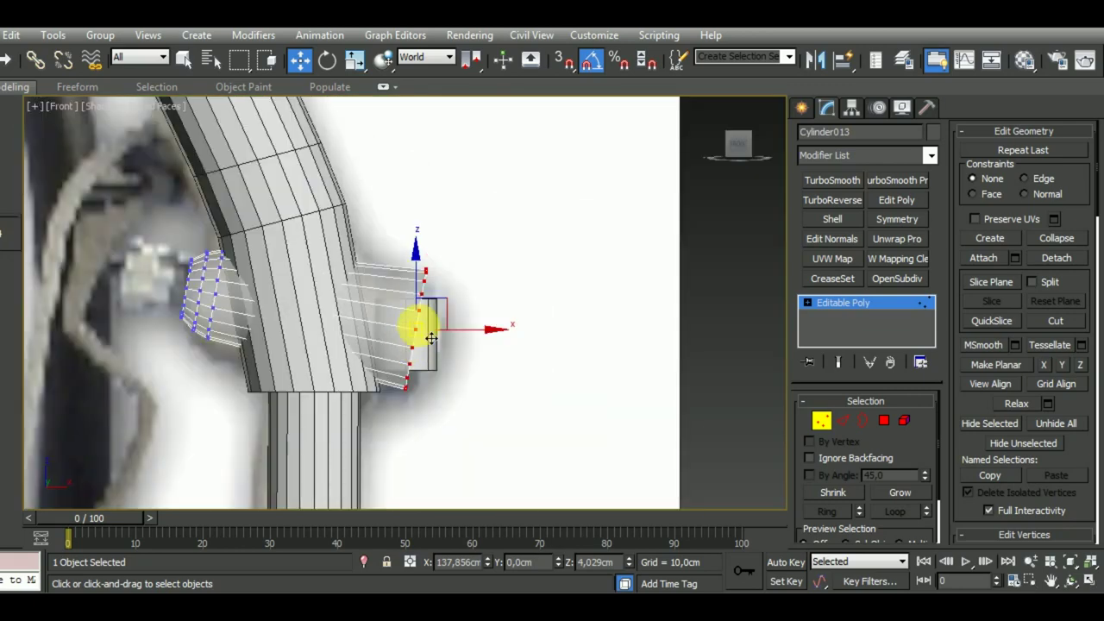
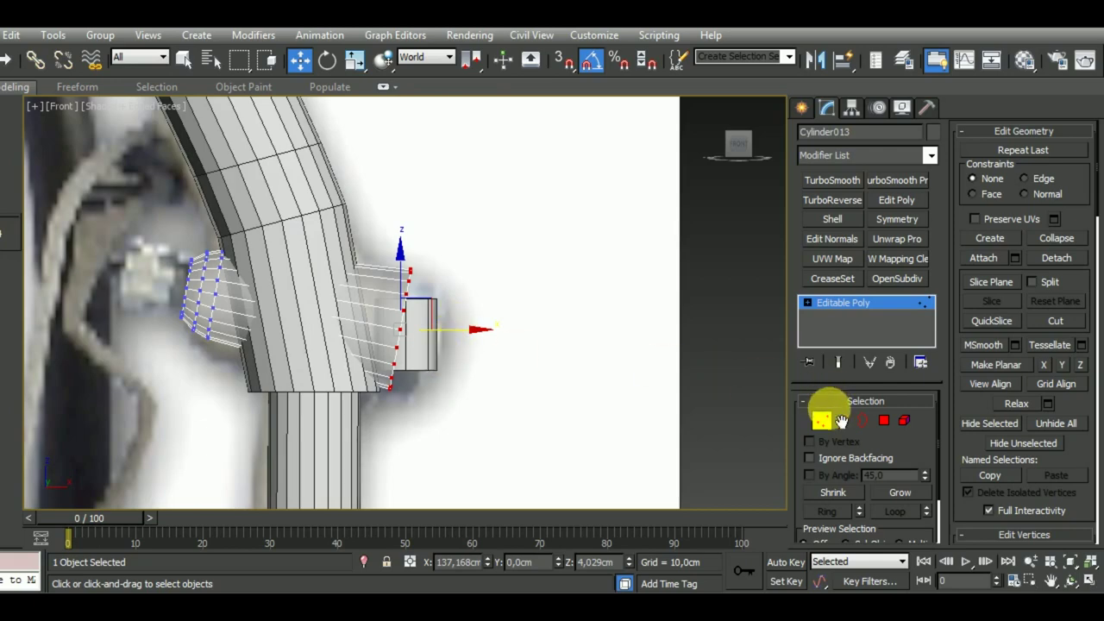
# Stand Cylinder013's end vertex ring upright, then select the Cylinder014 pin for rotating
pyautogui.click(338, 64)
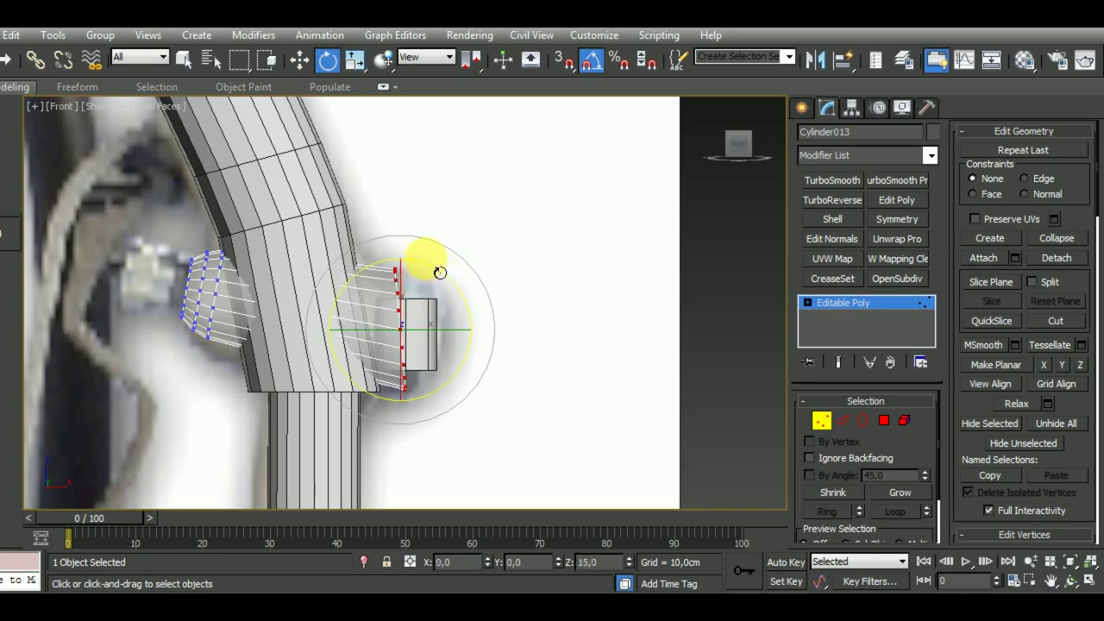
pyautogui.click(300, 59)
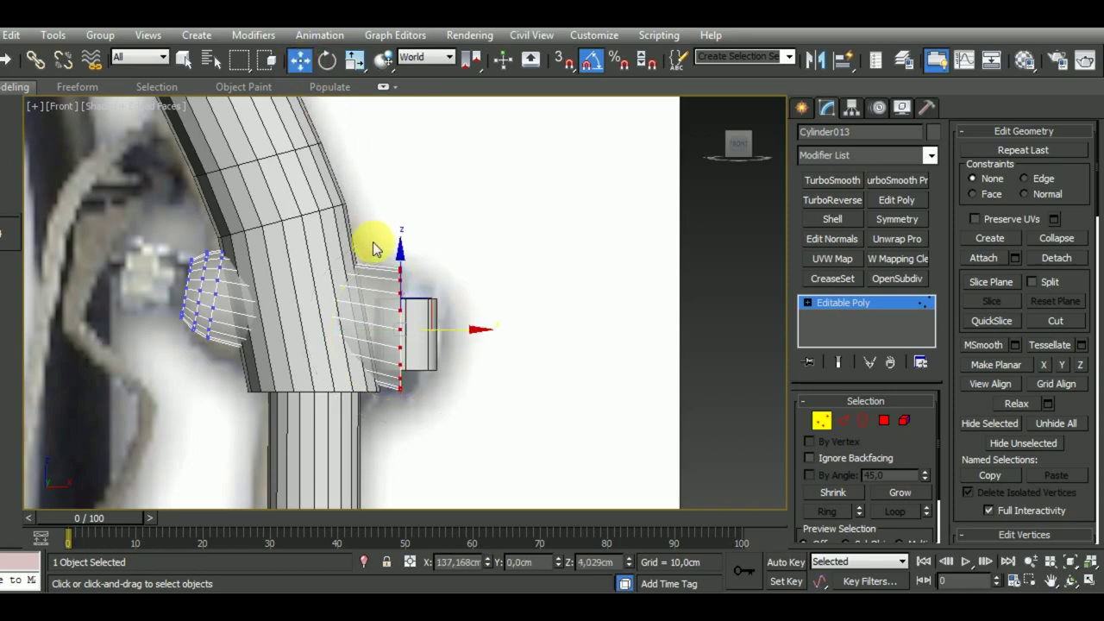
pyautogui.click(821, 421)
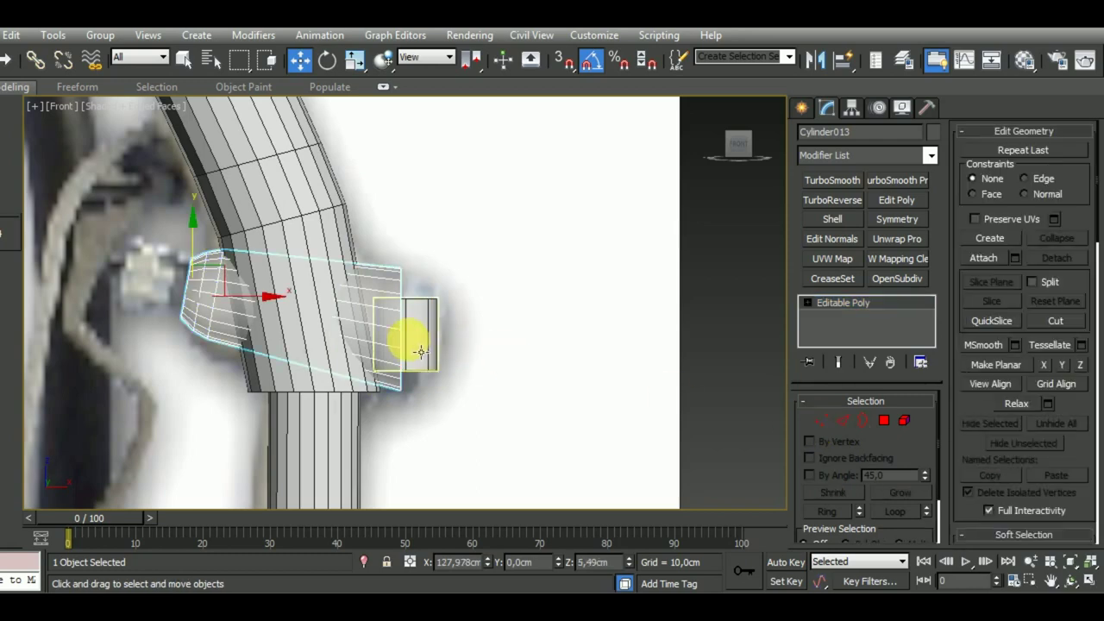
pyautogui.click(412, 341)
pyautogui.click(338, 64)
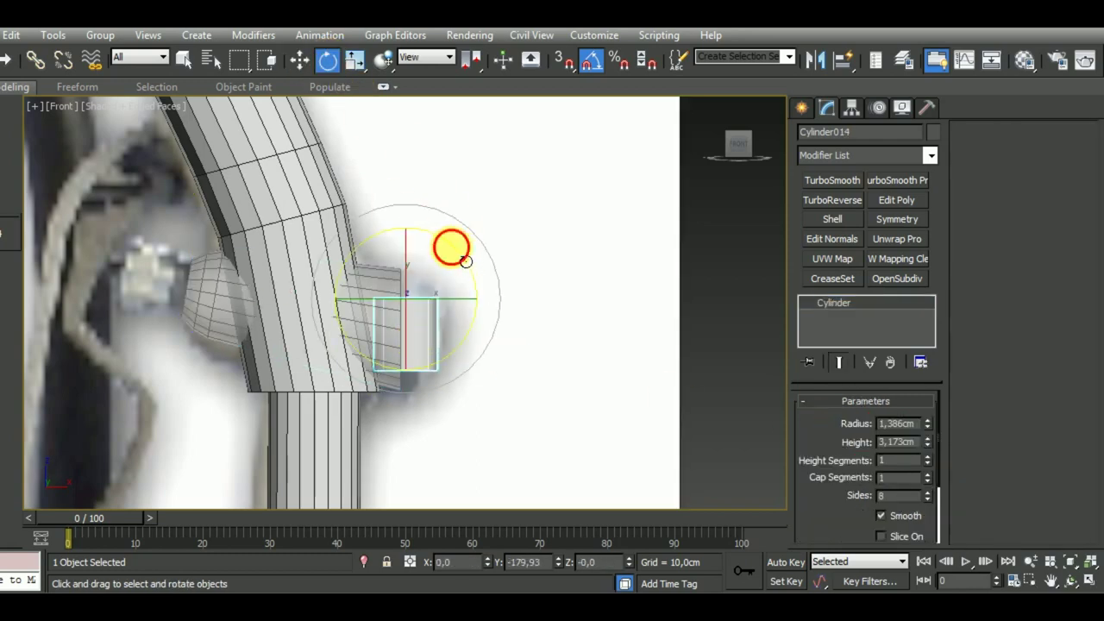
# Turn Cylinder014 -90° on Y, enlarge its radius, and move it toward the joint
pyautogui.moveTo(451, 247); pyautogui.dragTo(503, 328)
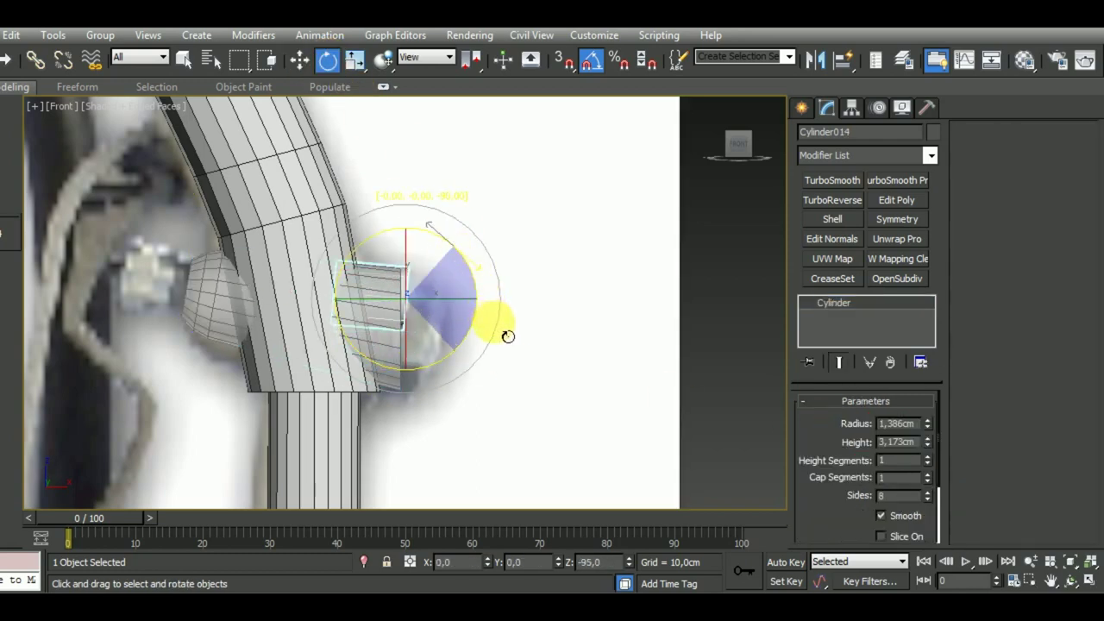
pyautogui.moveTo(507, 333); pyautogui.dragTo(554, 320)
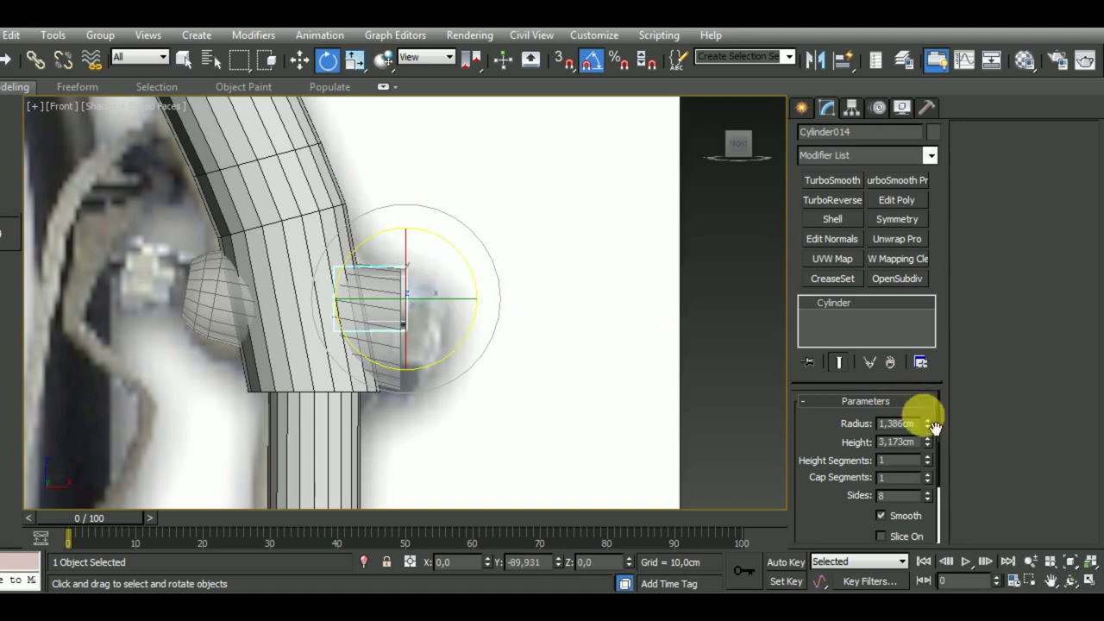
pyautogui.moveTo(930, 423); pyautogui.dragTo(924, 353)
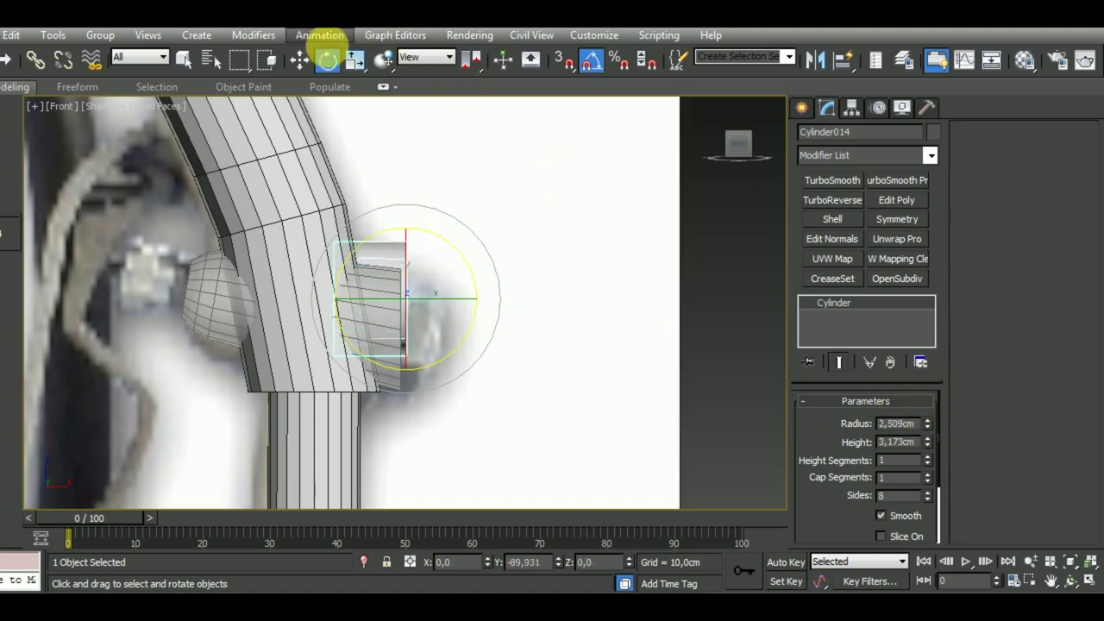
pyautogui.click(299, 59)
pyautogui.moveTo(451, 302); pyautogui.dragTo(504, 315)
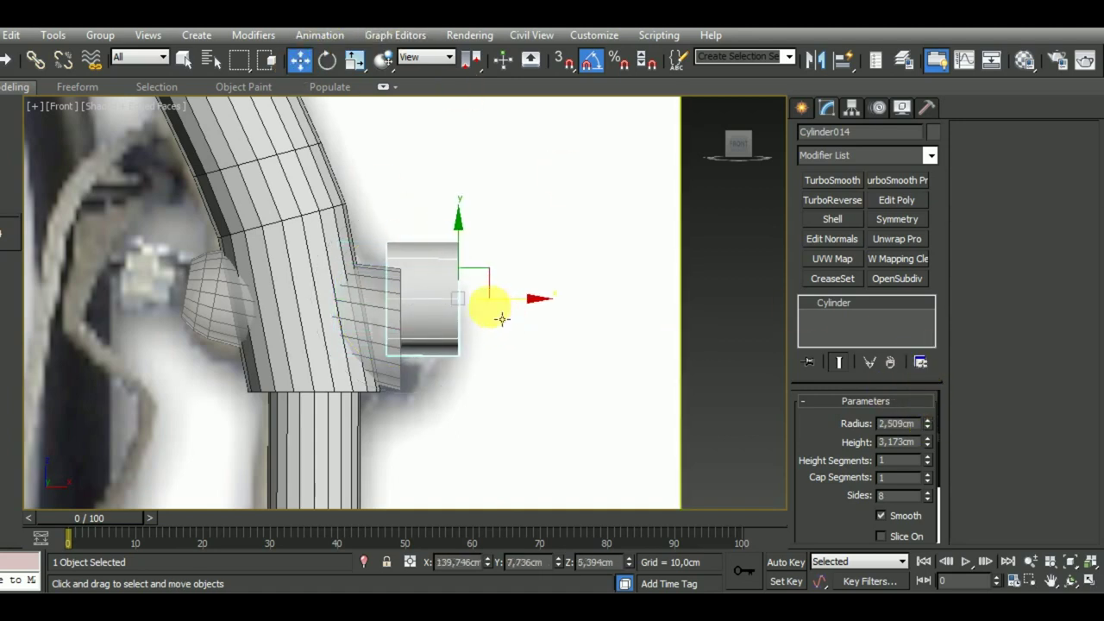
pyautogui.moveTo(469, 269); pyautogui.dragTo(474, 296)
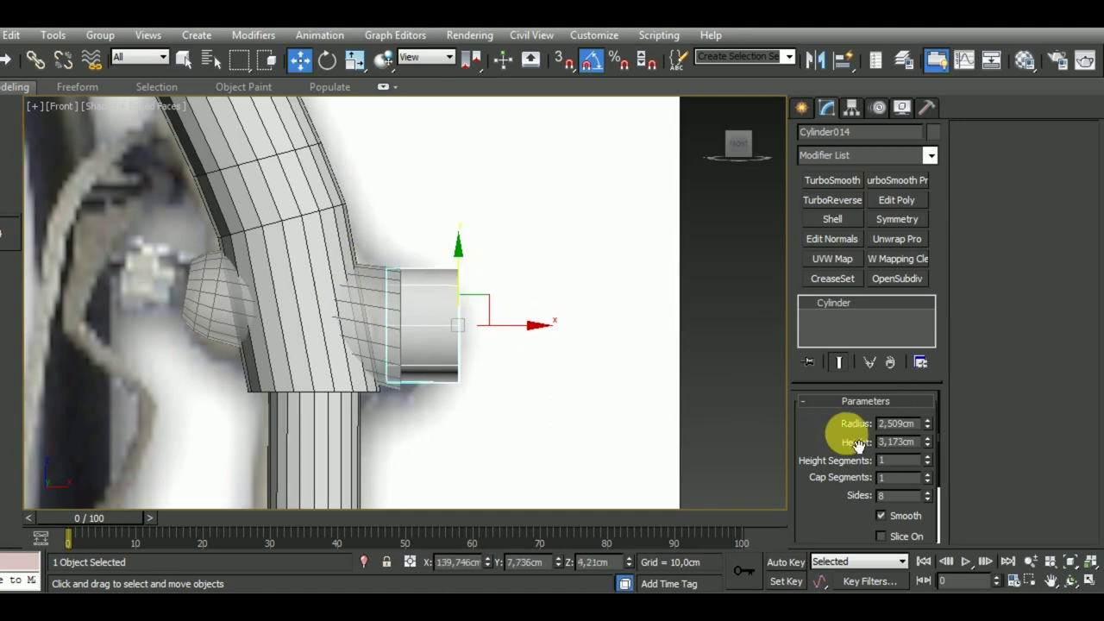
# Make the cap radius about 3.08 cm and height 1.27 cm, and slide it against Cylinder013
pyautogui.moveTo(927, 426); pyautogui.dragTo(926, 406)
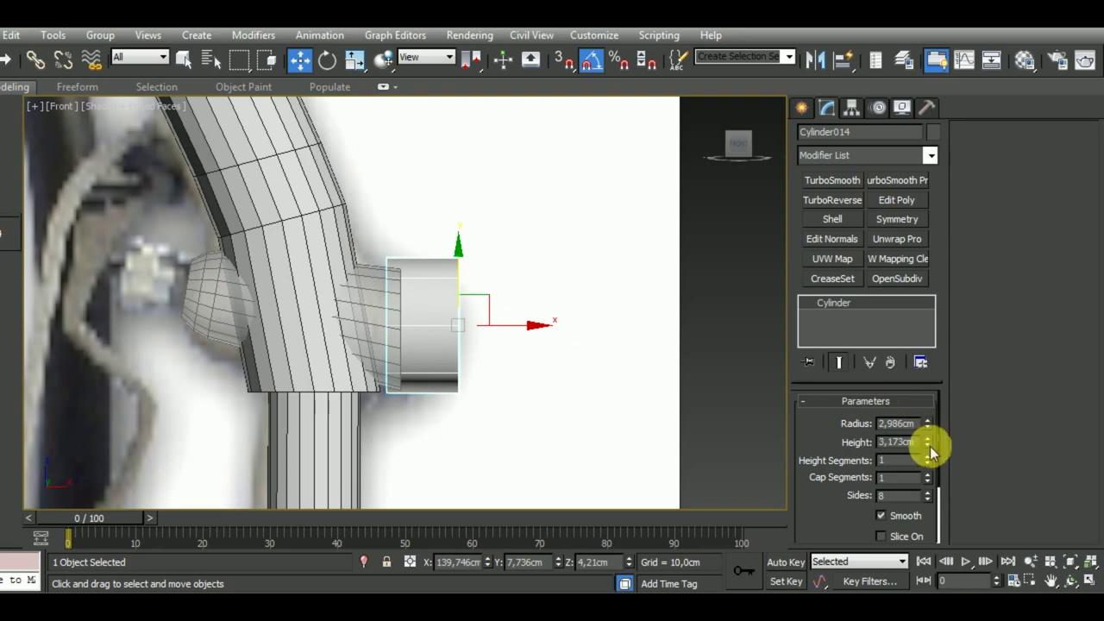
pyautogui.moveTo(928, 444); pyautogui.dragTo(932, 495)
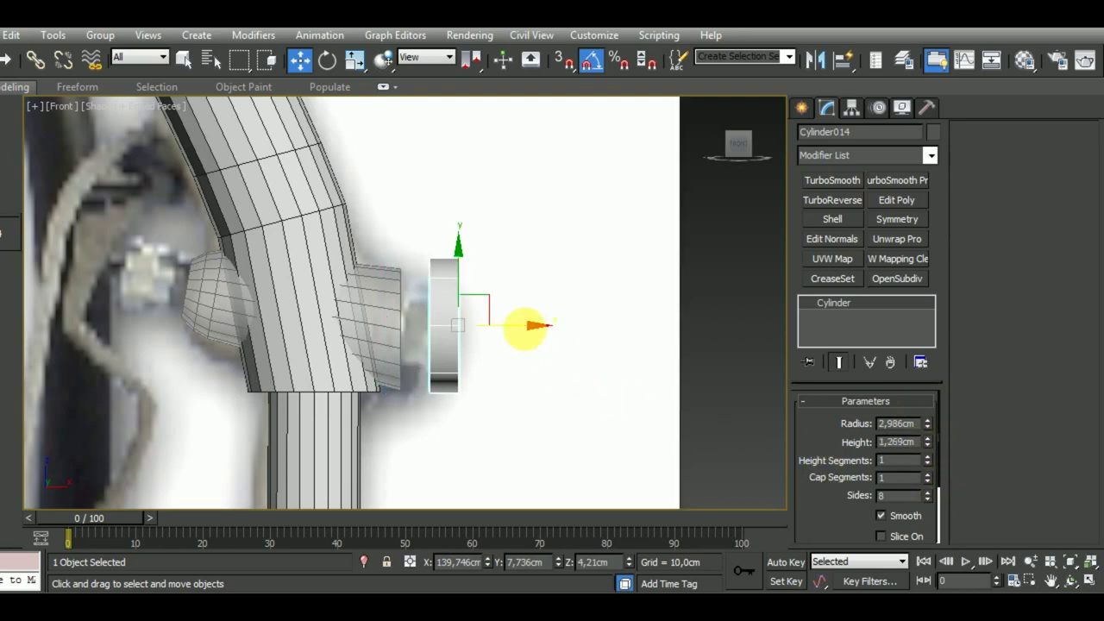
pyautogui.moveTo(536, 340); pyautogui.dragTo(498, 340)
pyautogui.moveTo(497, 341)
pyautogui.keyDown('alt'); pyautogui.mouseDown(button='middle')
pyautogui.moveTo(451, 370)
pyautogui.moveTo(449, 320)
pyautogui.mouseUp(button='middle'); pyautogui.keyUp('alt')
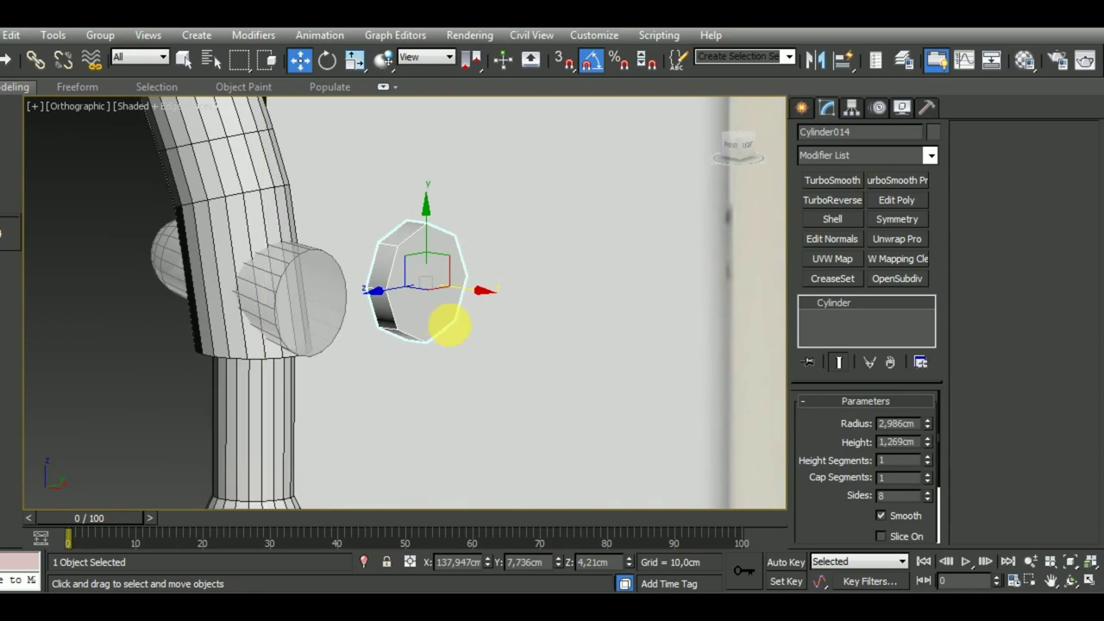
pyautogui.rightClick(559, 565)
pyautogui.moveTo(461, 449)
pyautogui.keyDown('alt'); pyautogui.mouseDown(button='middle')
pyautogui.moveTo(493, 370)
pyautogui.moveTo(456, 357)
pyautogui.moveTo(442, 315)
pyautogui.moveTo(562, 363)
pyautogui.moveTo(483, 353)
pyautogui.moveTo(382, 278)
pyautogui.moveTo(471, 283)
pyautogui.moveTo(483, 250)
pyautogui.moveTo(503, 299)
pyautogui.mouseUp(button='middle'); pyautogui.keyUp('alt')
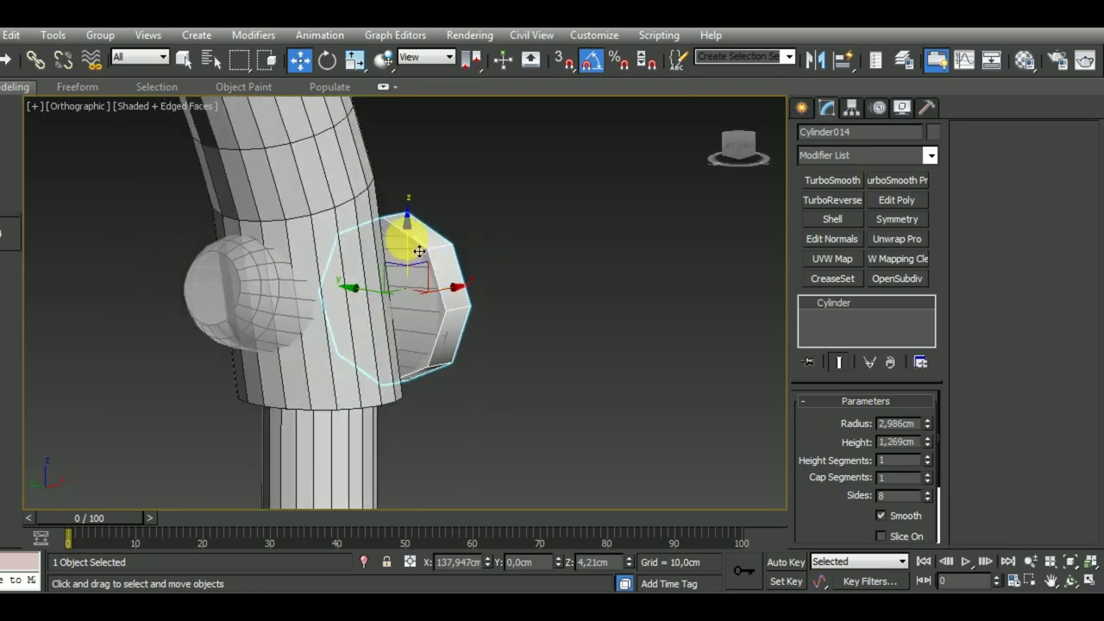
pyautogui.moveTo(416, 248); pyautogui.dragTo(418, 249)
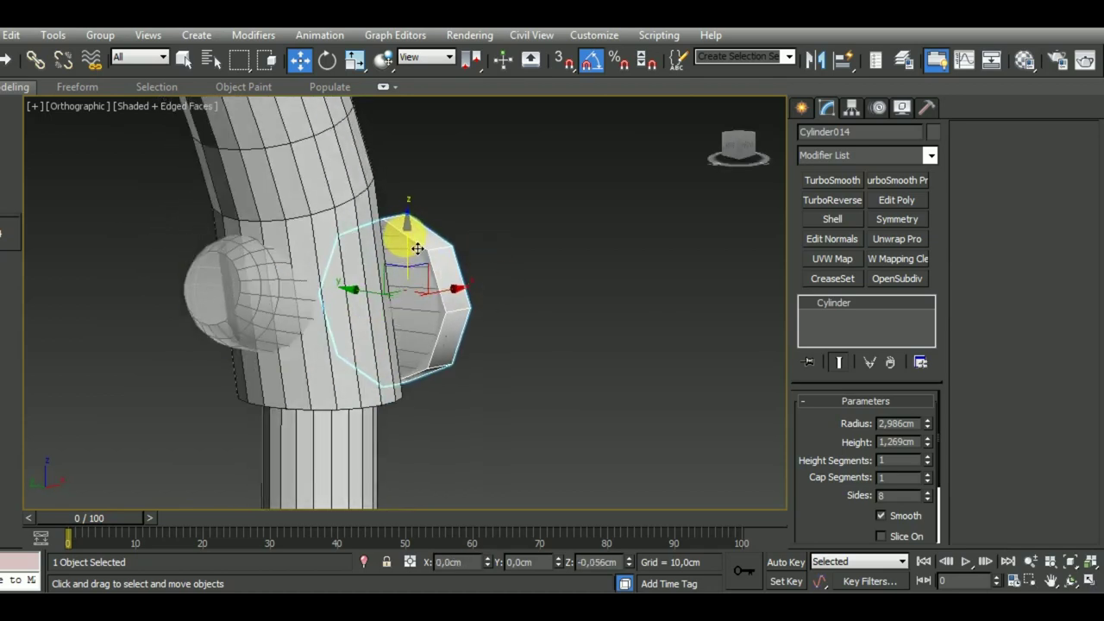
pyautogui.keyDown('alt'); pyautogui.moveTo(472, 316); pyautogui.dragTo(417, 318, button='middle'); pyautogui.keyUp('alt')
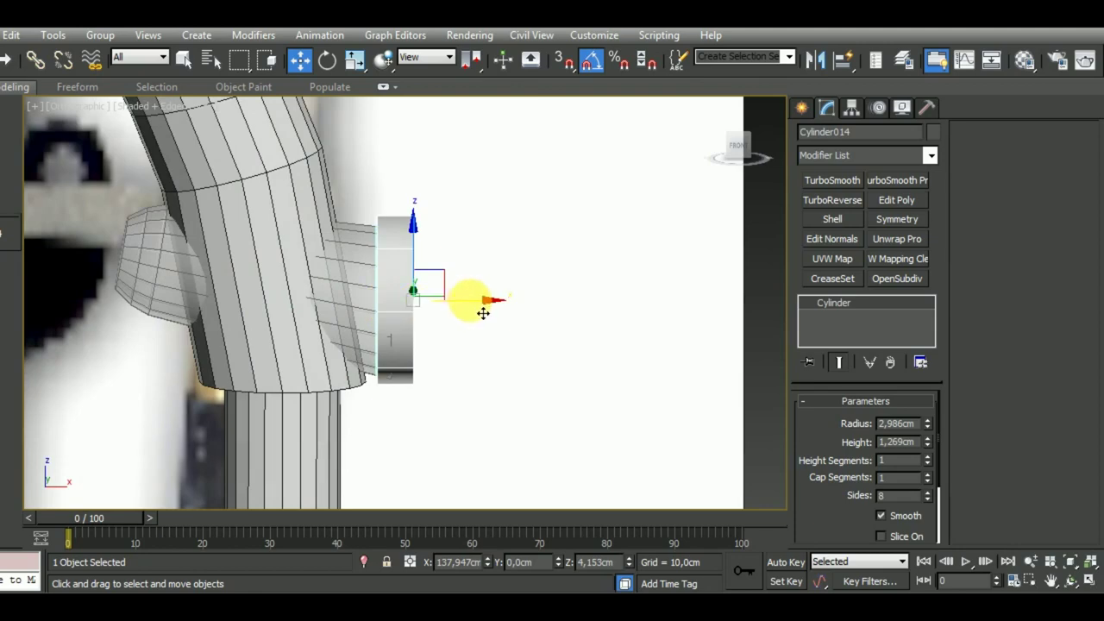
pyautogui.moveTo(483, 313); pyautogui.dragTo(472, 310)
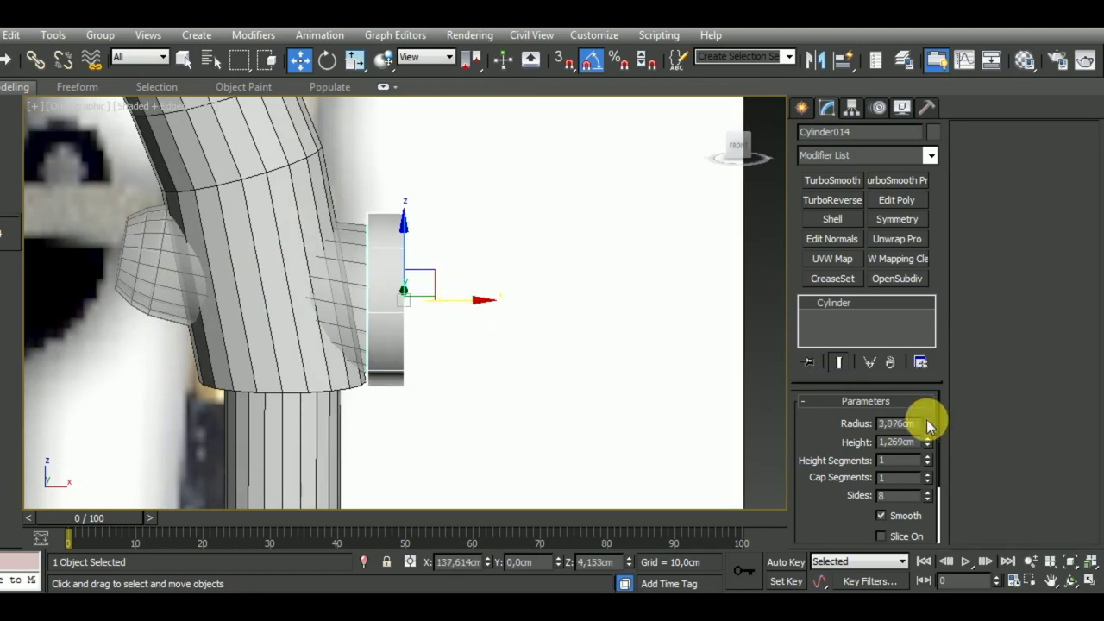
# Nudge the cap flush onto Cylinder013's end, checking from several angles, then select Cylinder013
pyautogui.moveTo(635, 400)
pyautogui.keyDown('alt'); pyautogui.mouseDown(button='middle')
pyautogui.moveTo(584, 353)
pyautogui.moveTo(525, 243)
pyautogui.moveTo(595, 310)
pyautogui.moveTo(647, 394)
pyautogui.moveTo(678, 400)
pyautogui.mouseUp(button='middle'); pyautogui.keyUp('alt')
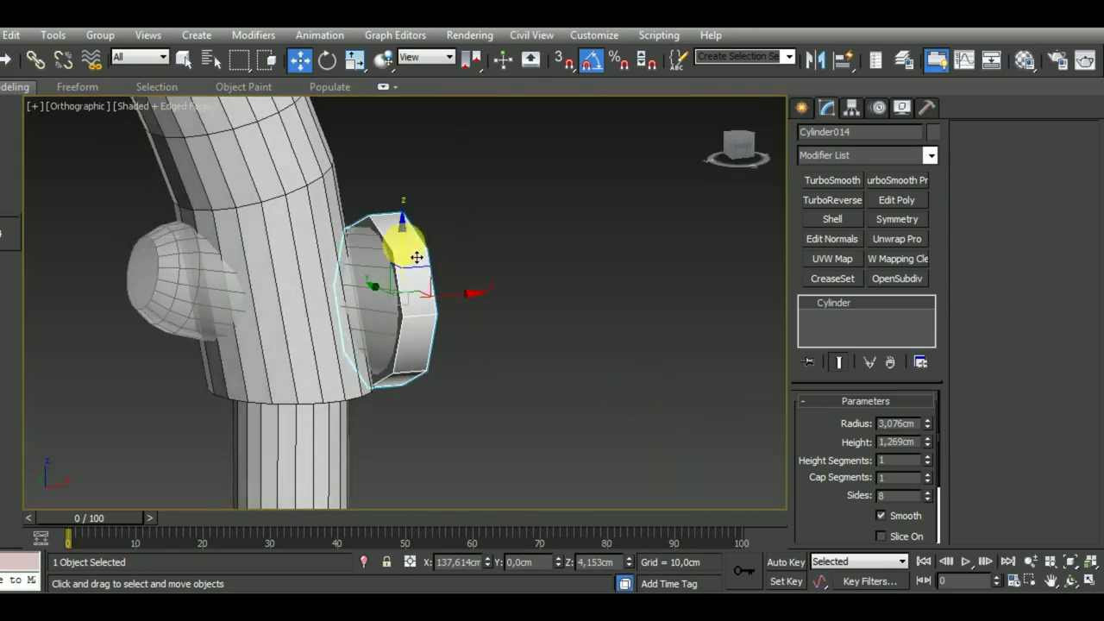
pyautogui.moveTo(417, 257); pyautogui.dragTo(417, 257)
pyautogui.moveTo(417, 258)
pyautogui.keyDown('alt'); pyautogui.mouseDown(button='middle')
pyautogui.moveTo(513, 363)
pyautogui.moveTo(407, 284)
pyautogui.moveTo(370, 320)
pyautogui.moveTo(472, 407)
pyautogui.moveTo(525, 357)
pyautogui.moveTo(387, 365)
pyautogui.moveTo(489, 343)
pyautogui.moveTo(457, 246)
pyautogui.mouseUp(button='middle'); pyautogui.keyUp('alt')
pyautogui.scroll(3, 406, 345)
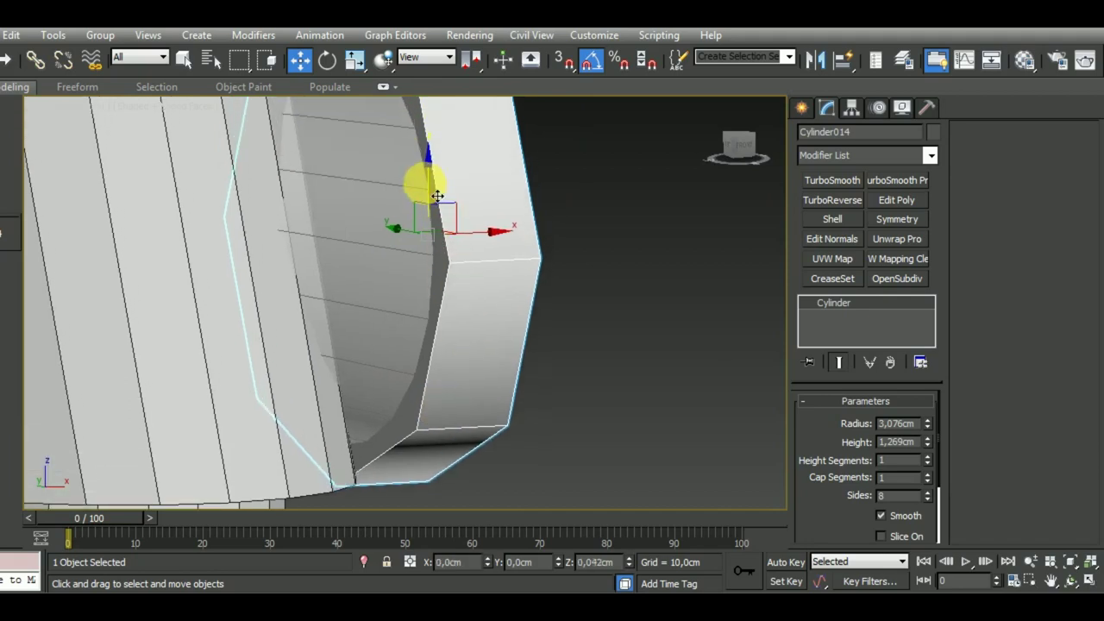
pyautogui.scroll(-3, 439, 209)
pyautogui.moveTo(439, 209)
pyautogui.keyDown('alt'); pyautogui.mouseDown(button='middle')
pyautogui.moveTo(481, 278)
pyautogui.moveTo(384, 287)
pyautogui.moveTo(378, 249)
pyautogui.mouseUp(button='middle'); pyautogui.keyUp('alt')
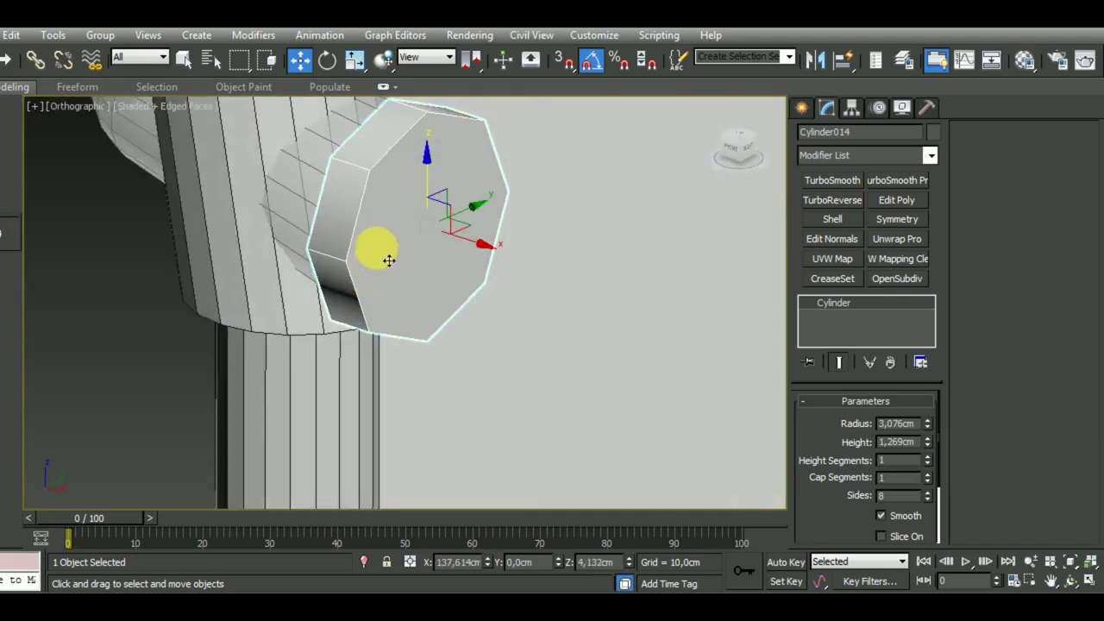
pyautogui.scroll(-3, 377, 216)
pyautogui.click(364, 222)
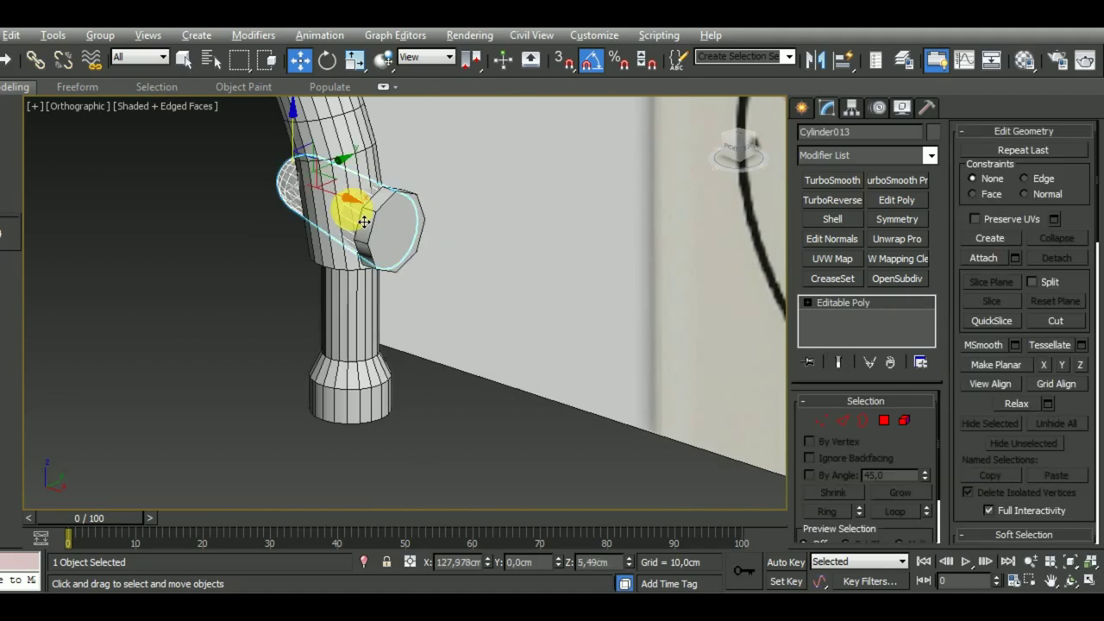
# Open and close the Material Editor, then clear the selection
pyautogui.keyDown('alt'); pyautogui.moveTo(463, 419); pyautogui.dragTo(407, 388, button='middle'); pyautogui.keyUp('alt')
pyautogui.press('m')
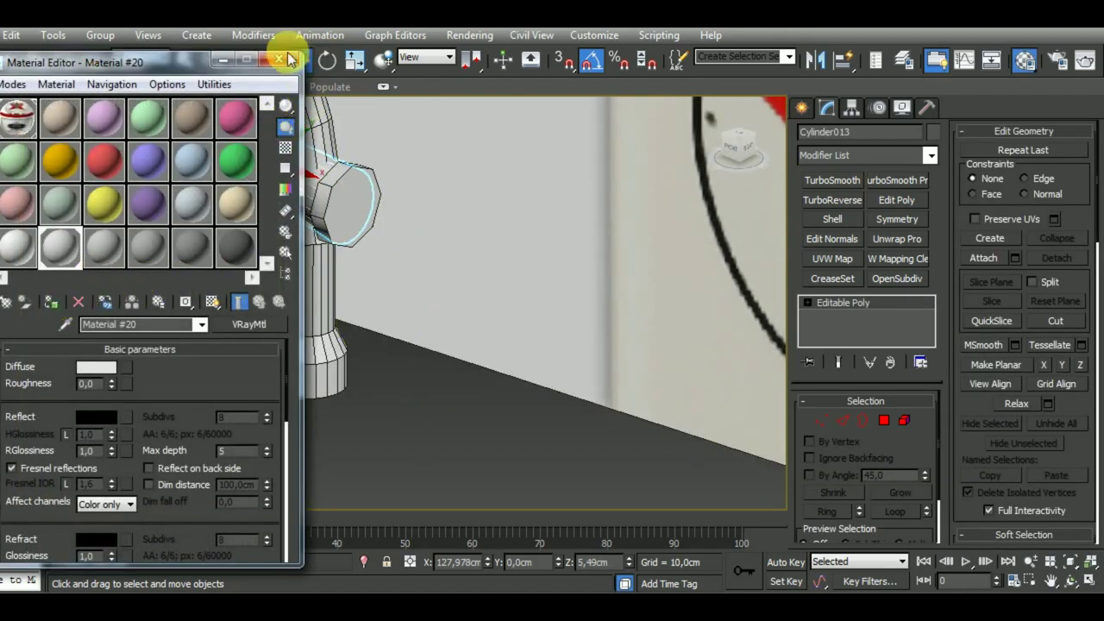
pyautogui.click(285, 63)
pyautogui.click(419, 406)
# Frame the nozzle in Front view against the reference photo and bring up Shapes > Splines
pyautogui.scroll(-5, 395, 360)
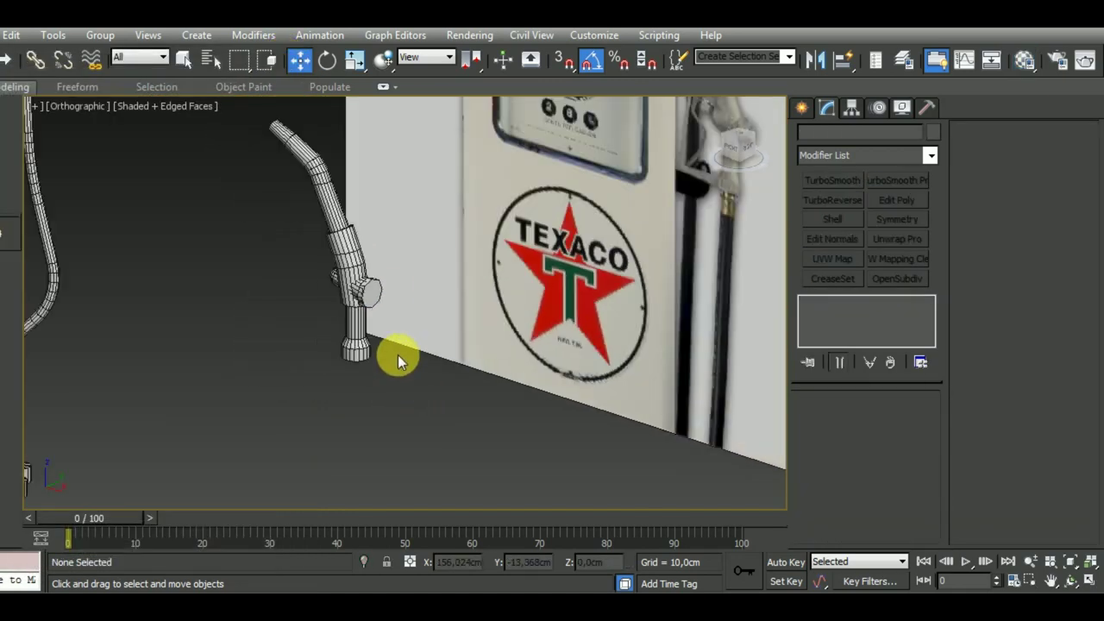
pyautogui.press('f')
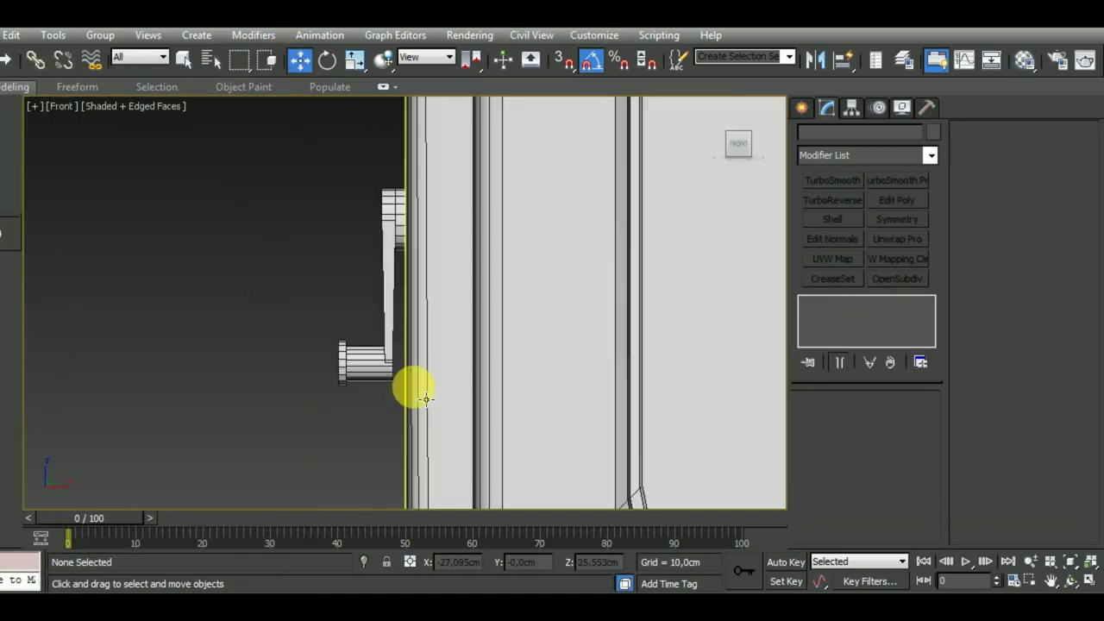
pyautogui.scroll(-3, 371, 332)
pyautogui.scroll(-3, 368, 325)
pyautogui.moveTo(561, 374); pyautogui.dragTo(510, 270, button='middle')
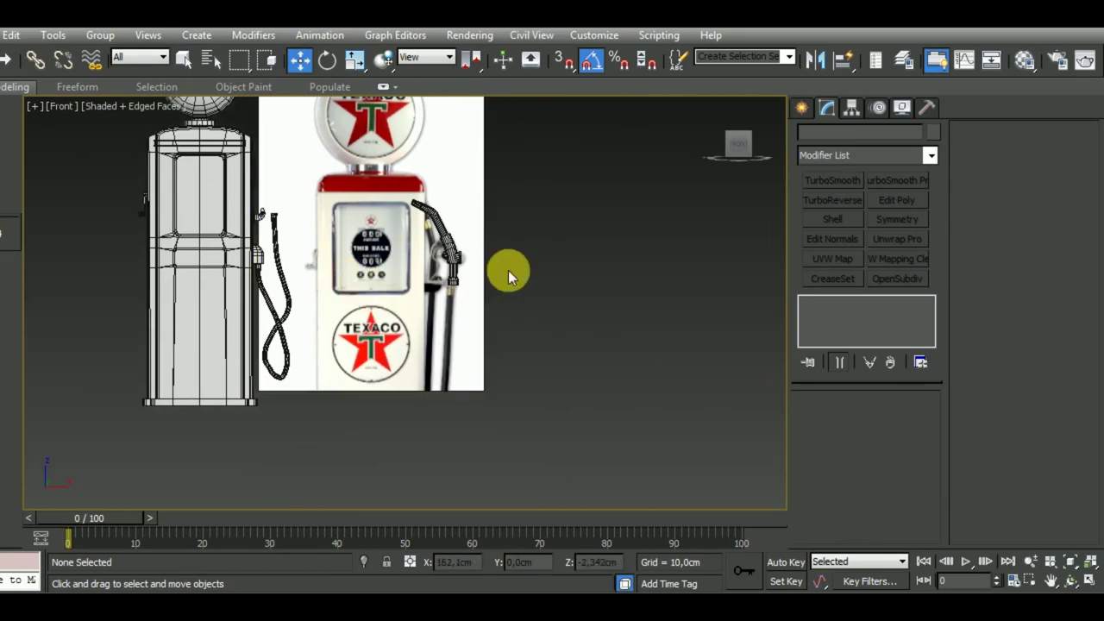
pyautogui.scroll(1, 567, 320)
pyautogui.scroll(3, 496, 293)
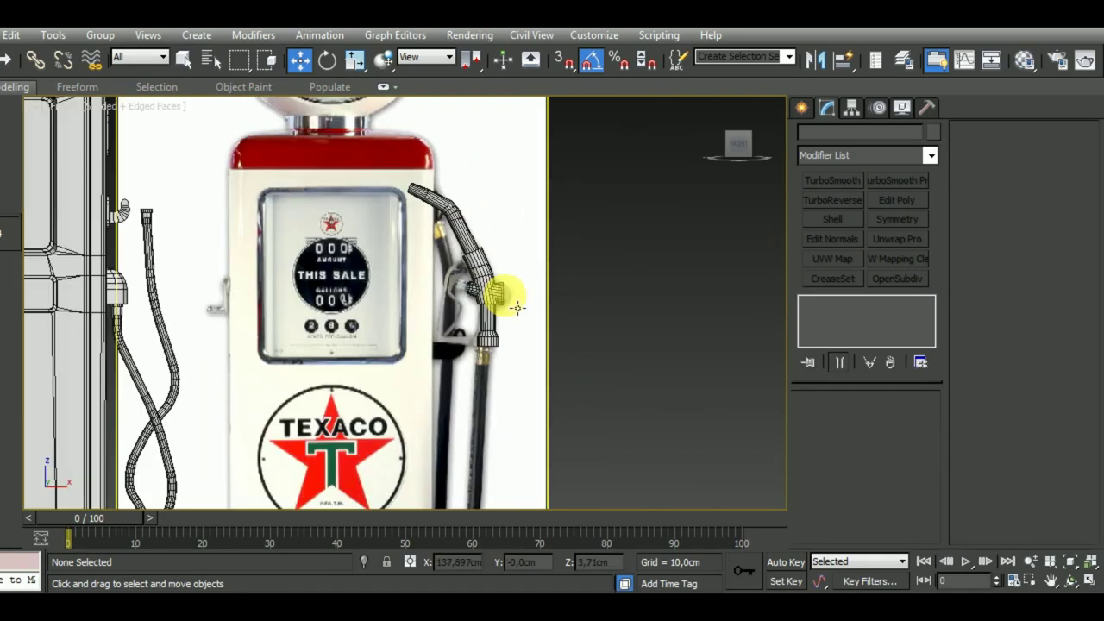
pyautogui.scroll(2, 498, 308)
pyautogui.scroll(2, 456, 279)
pyautogui.scroll(-3, 438, 242)
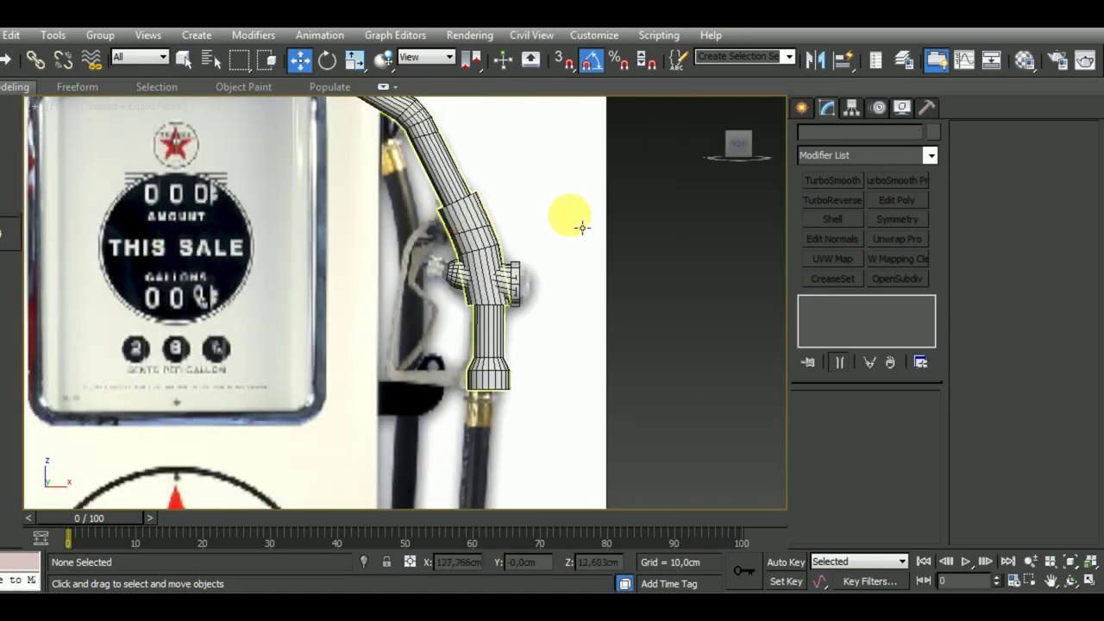
pyautogui.click(803, 107)
pyautogui.click(827, 134)
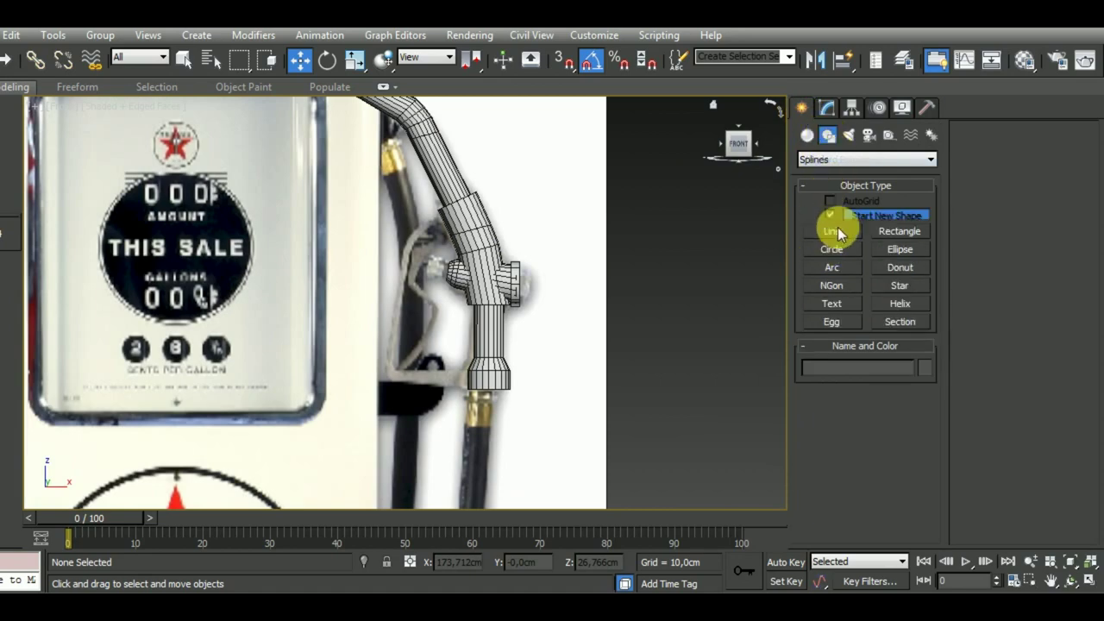
# Draw a four-point Line spline tracing the trigger lever on the reference photo
pyautogui.click(832, 232)
pyautogui.scroll(2, 451, 184)
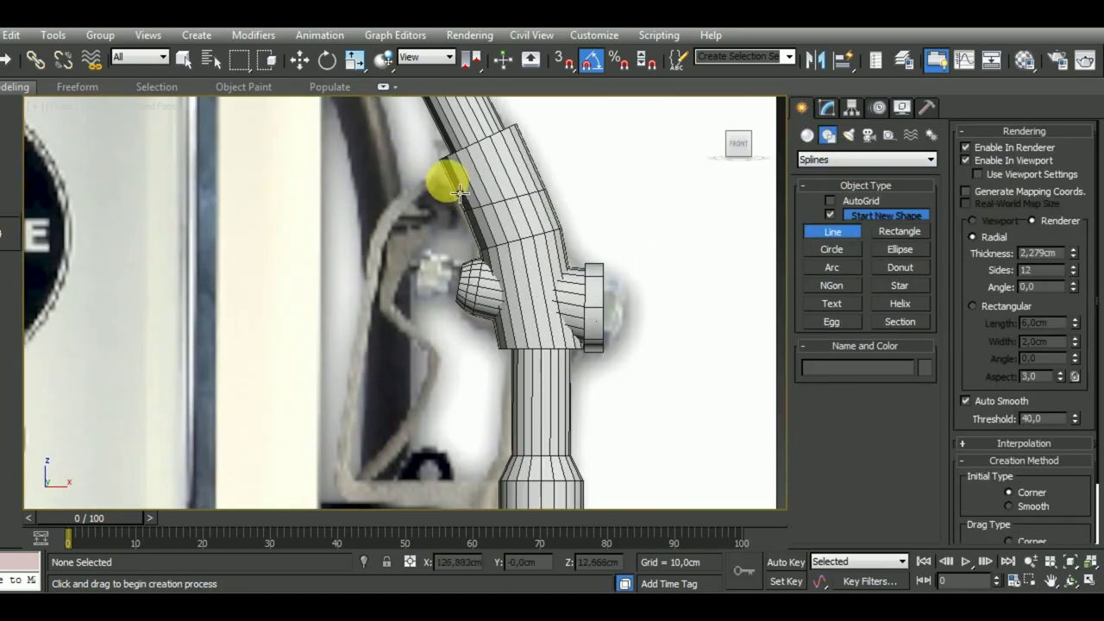
pyautogui.click(457, 184)
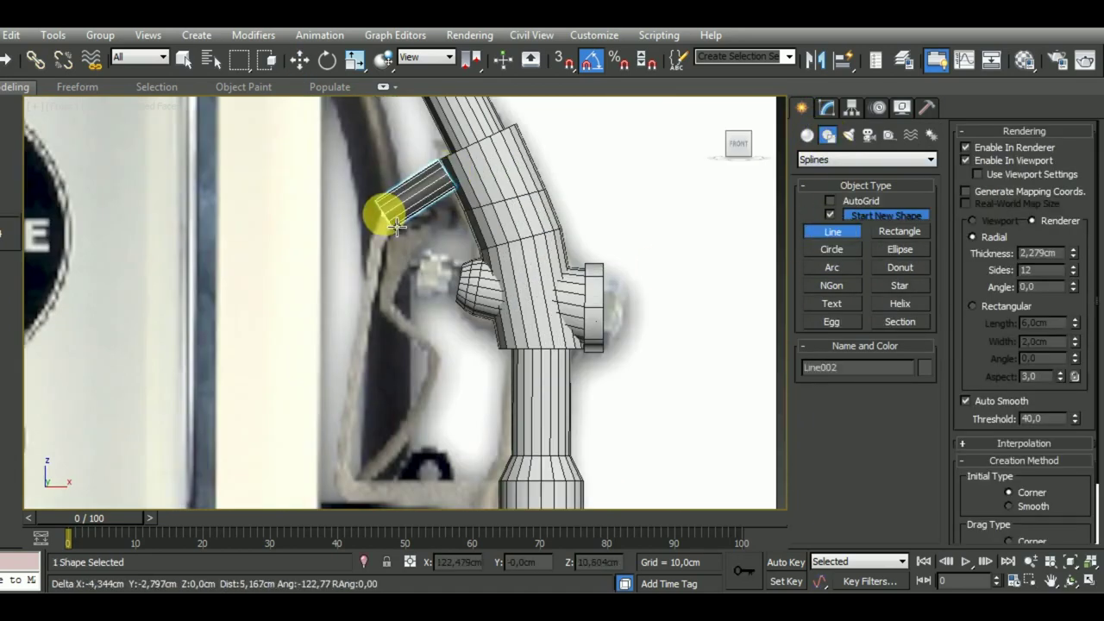
pyautogui.click(381, 216)
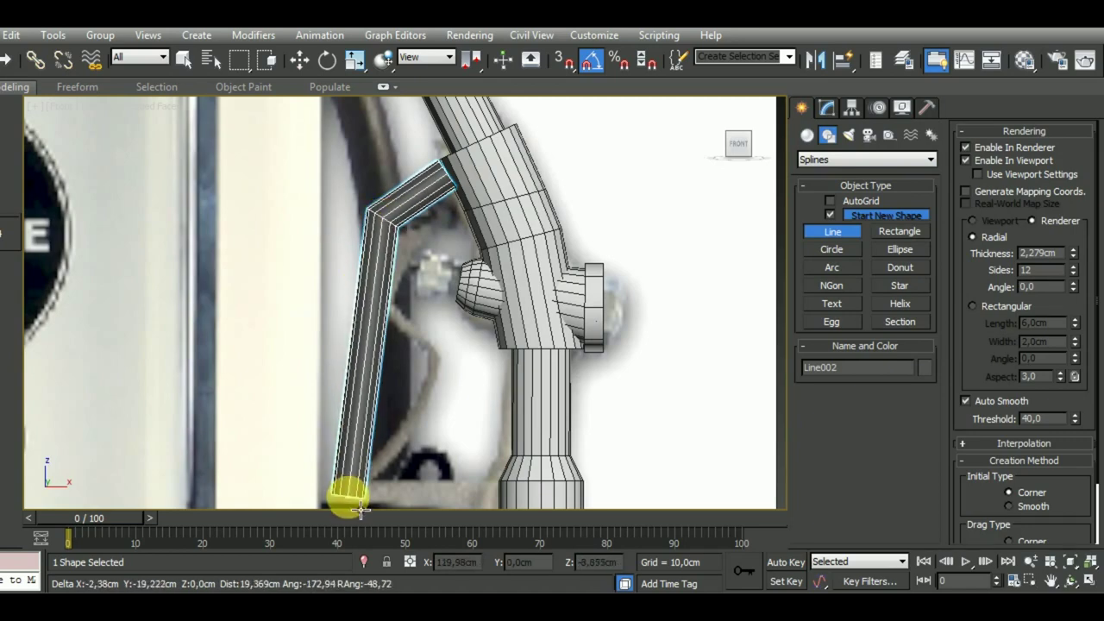
pyautogui.click(345, 496)
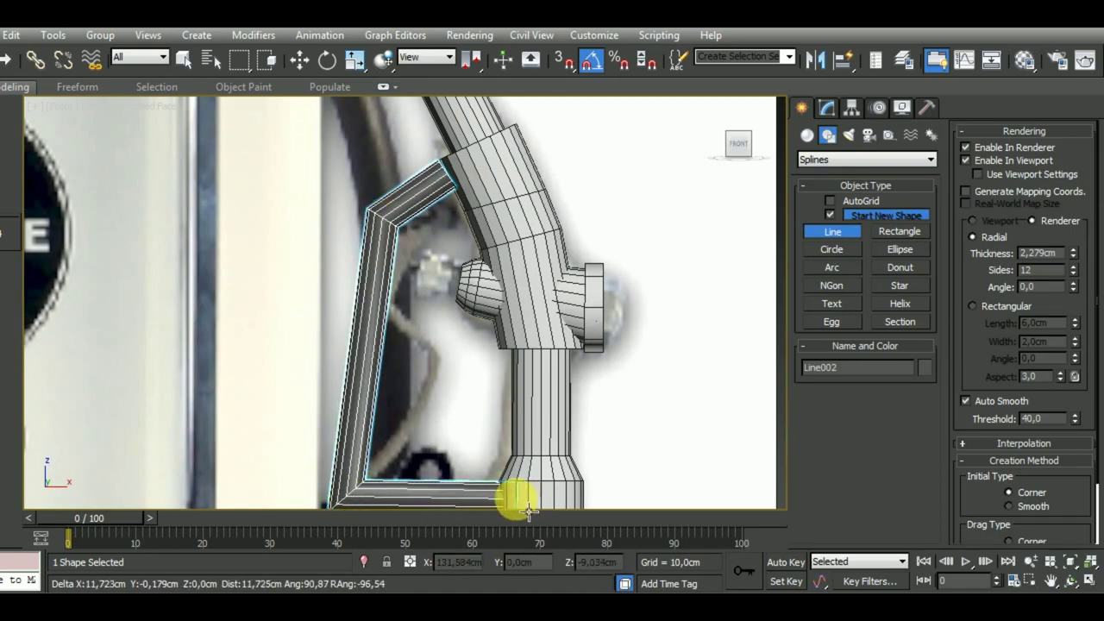
pyautogui.click(530, 508)
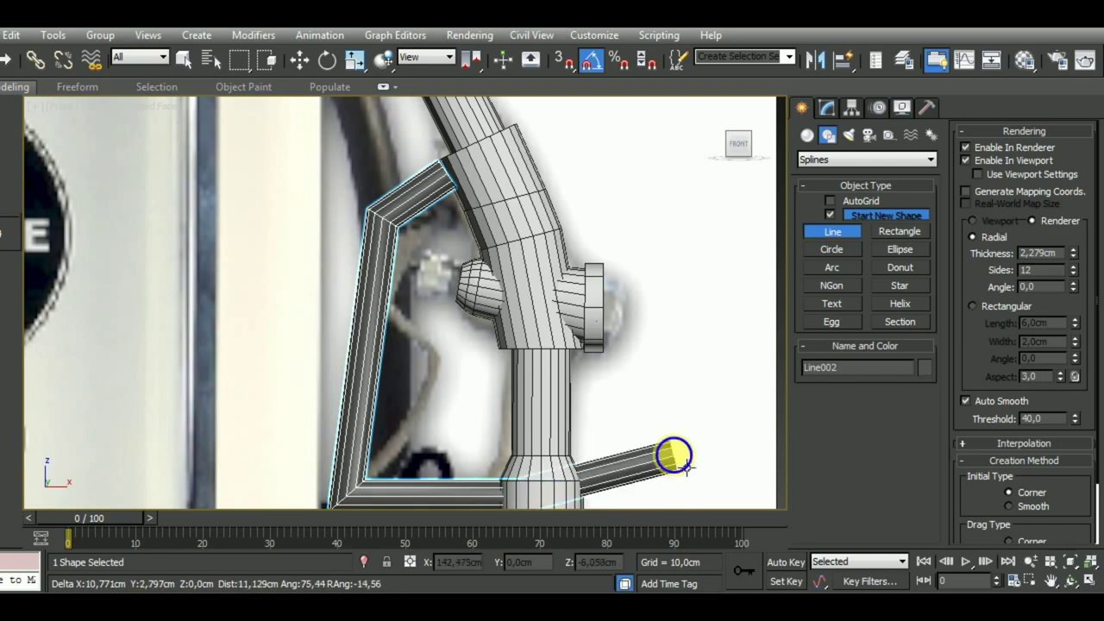
pyautogui.rightClick(672, 444)
pyautogui.scroll(-1, 668, 427)
pyautogui.scroll(-1, 647, 405)
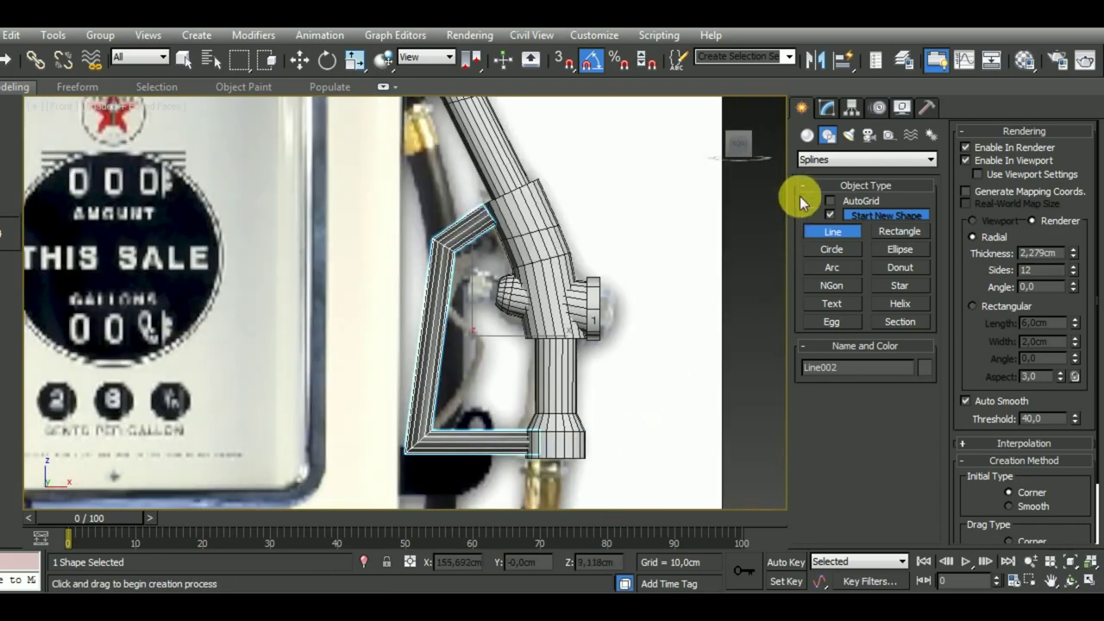
# Render Line002 with a Rectangular 6,0cm × 2,0cm profile
pyautogui.click(827, 107)
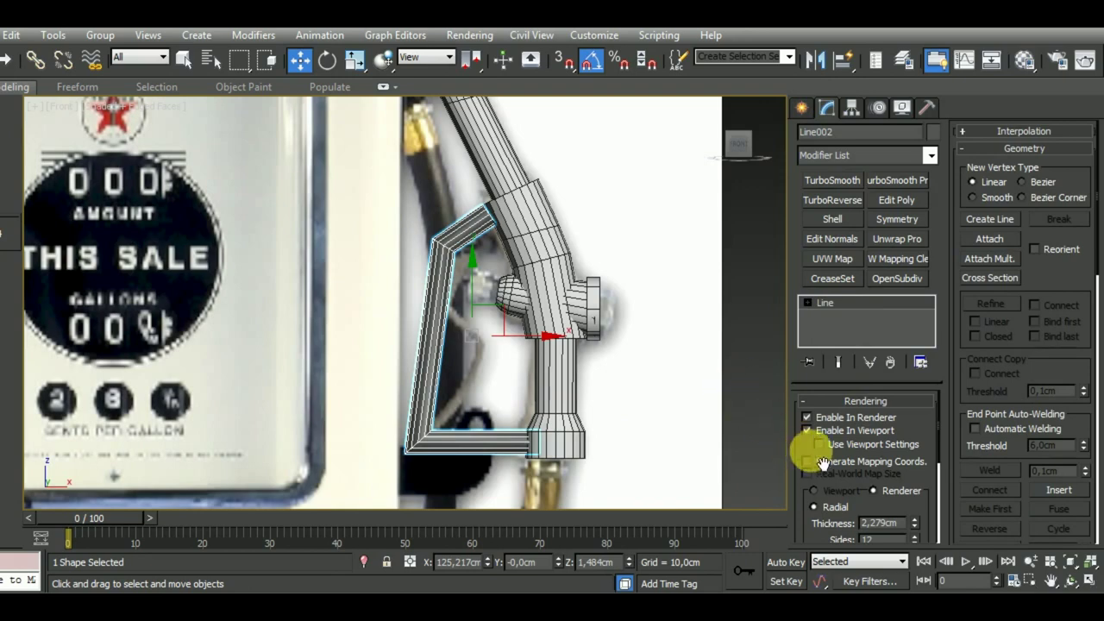
pyautogui.moveTo(863, 508); pyautogui.dragTo(841, 319)
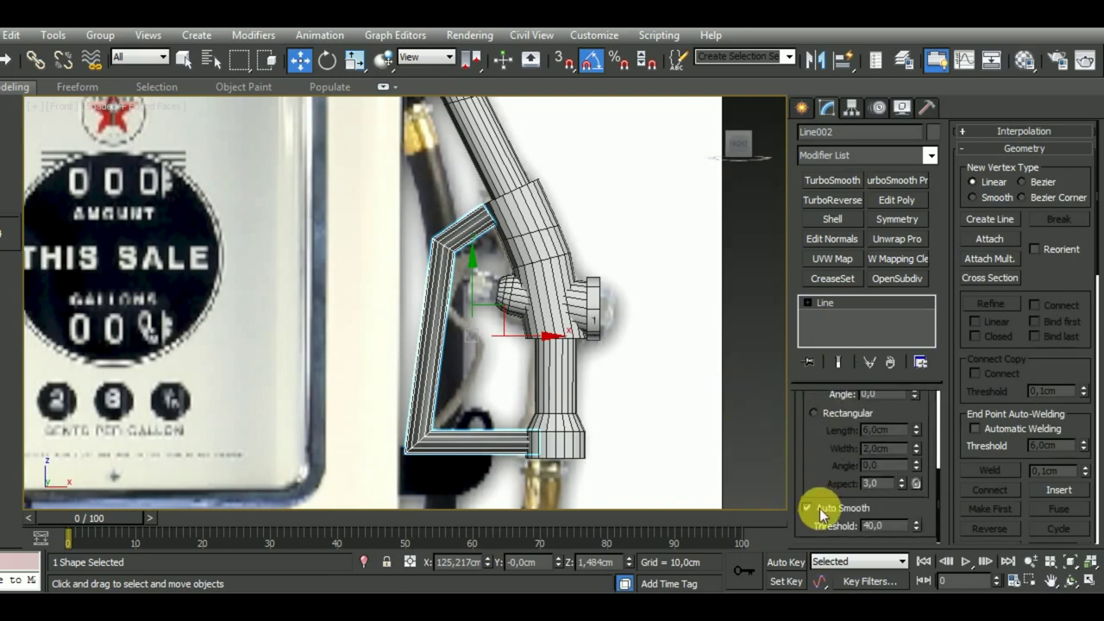
pyautogui.click(813, 413)
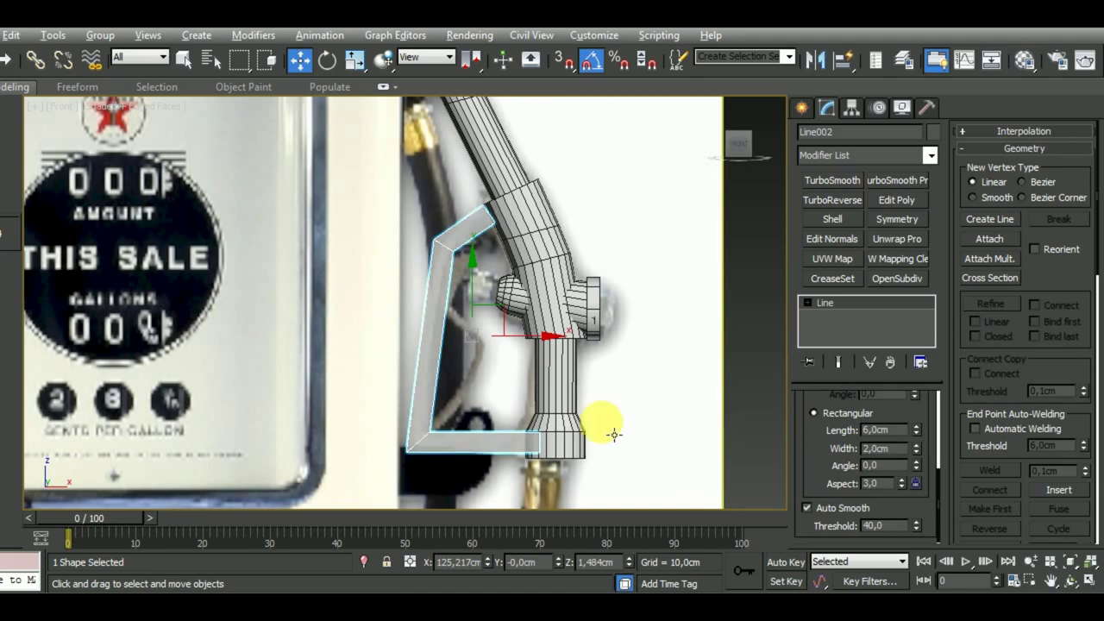
pyautogui.scroll(3, 514, 432)
pyautogui.scroll(-2, 538, 450)
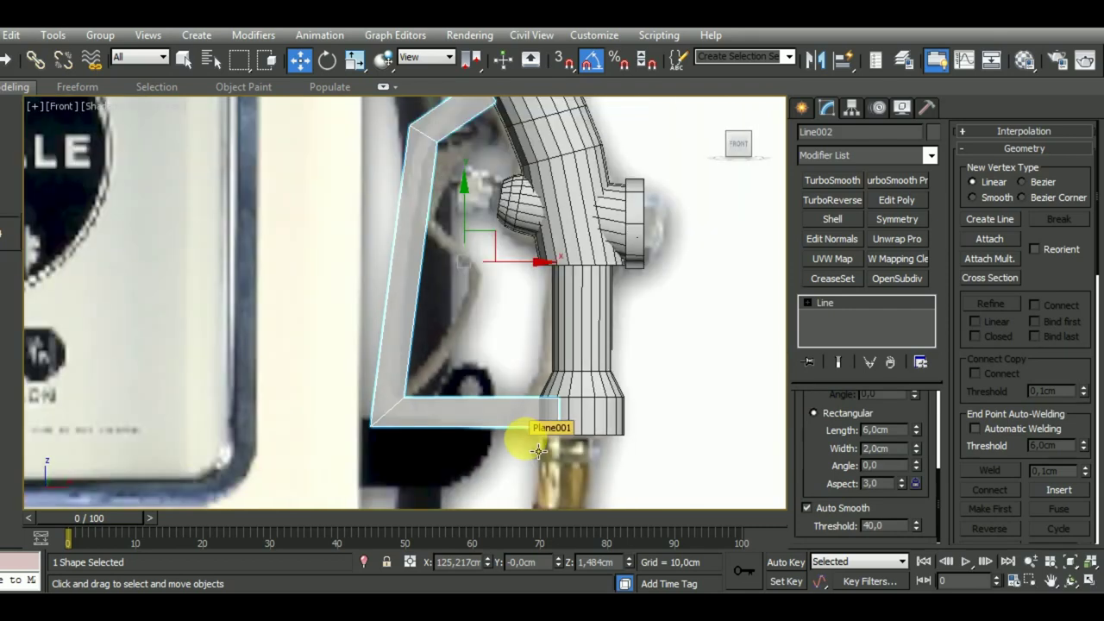
pyautogui.scroll(-2, 517, 414)
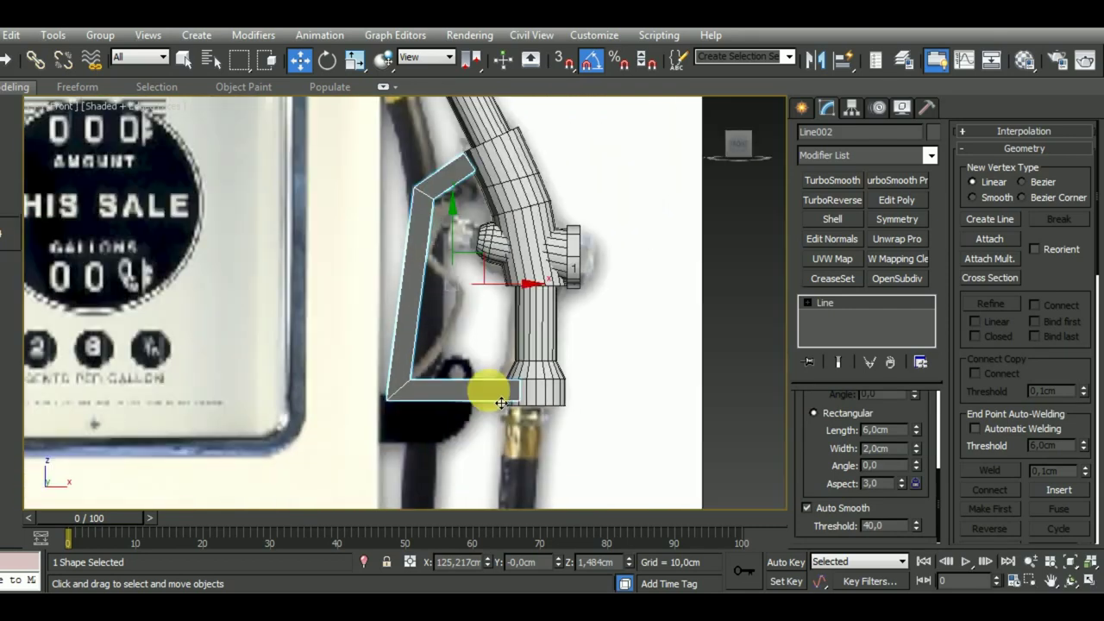
# Give Material #2 a white (255) Refract colour, assign it to the lever, and minimize the editor
pyautogui.press('m')
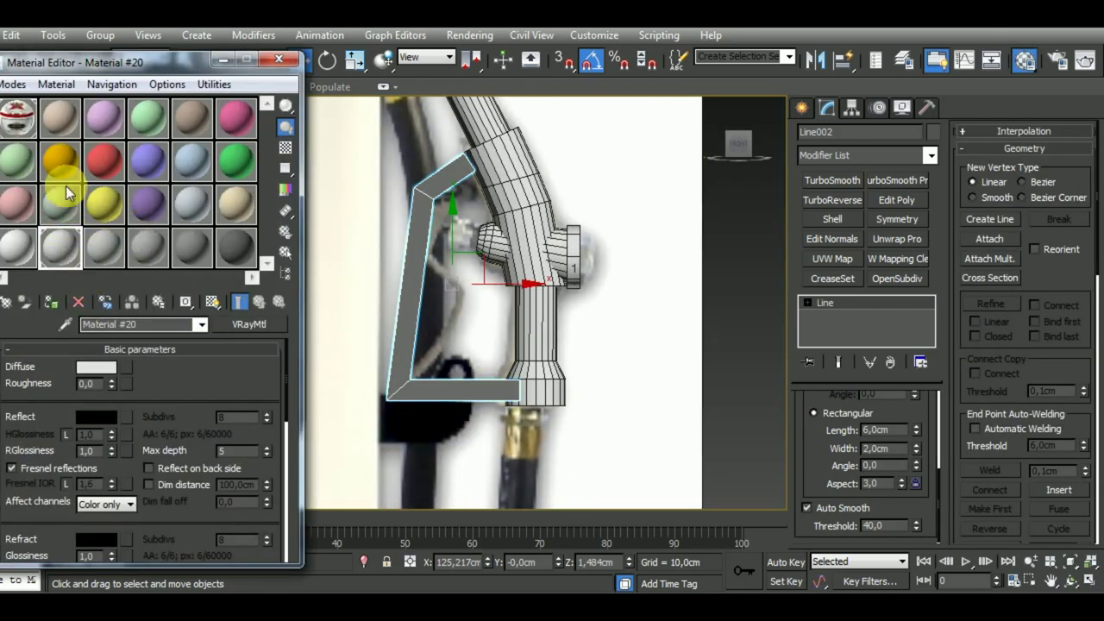
pyautogui.click(55, 130)
pyautogui.click(96, 539)
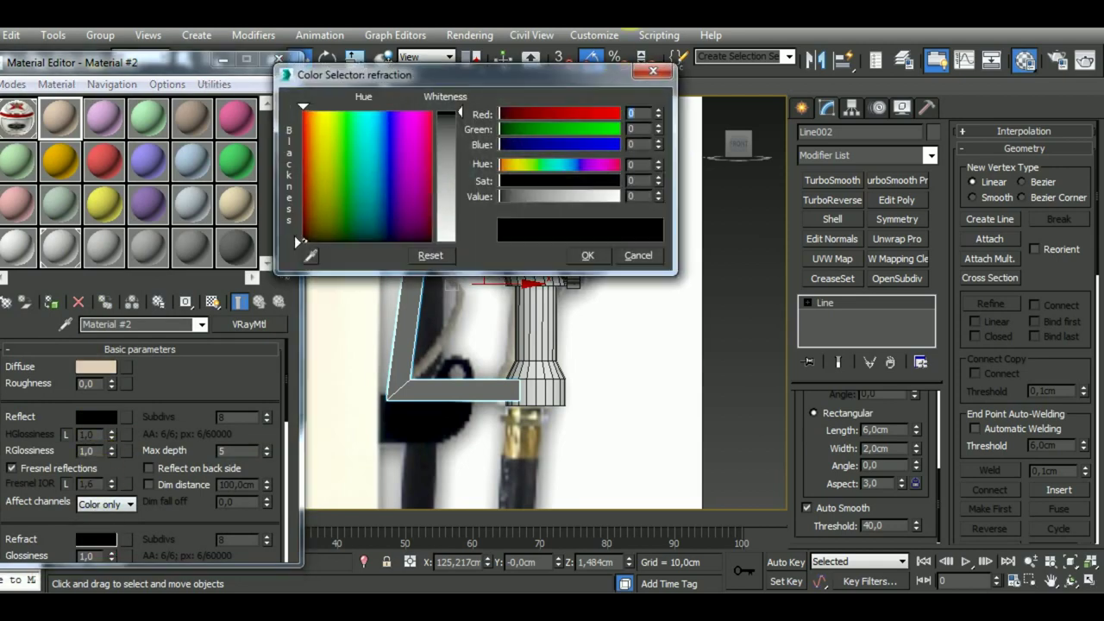
pyautogui.moveTo(460, 112); pyautogui.dragTo(459, 240)
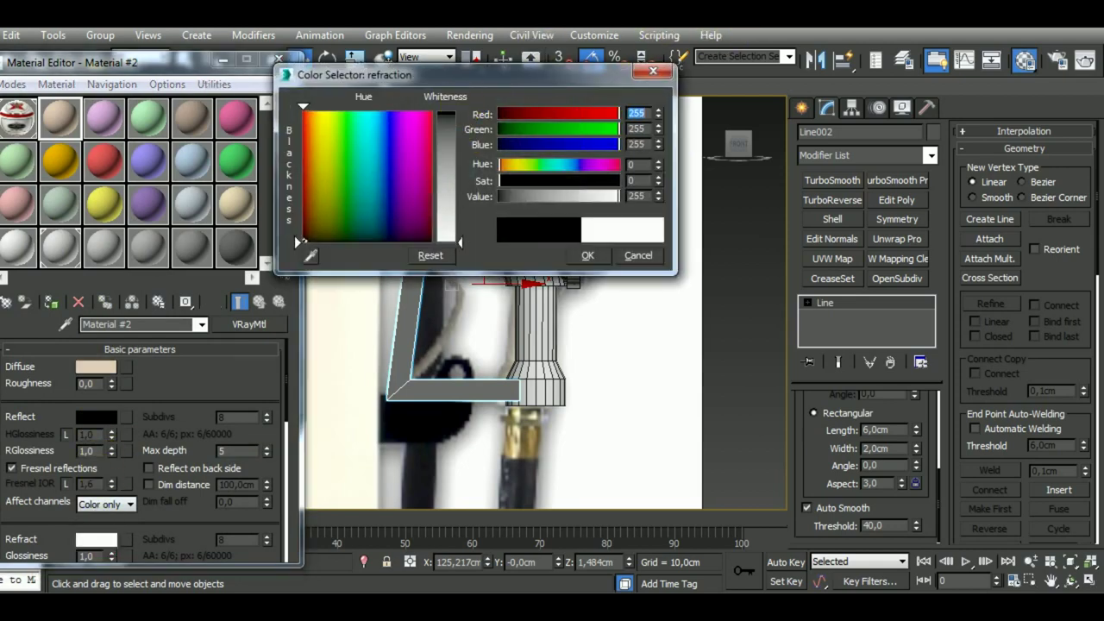
pyautogui.click(587, 255)
pyautogui.click(51, 302)
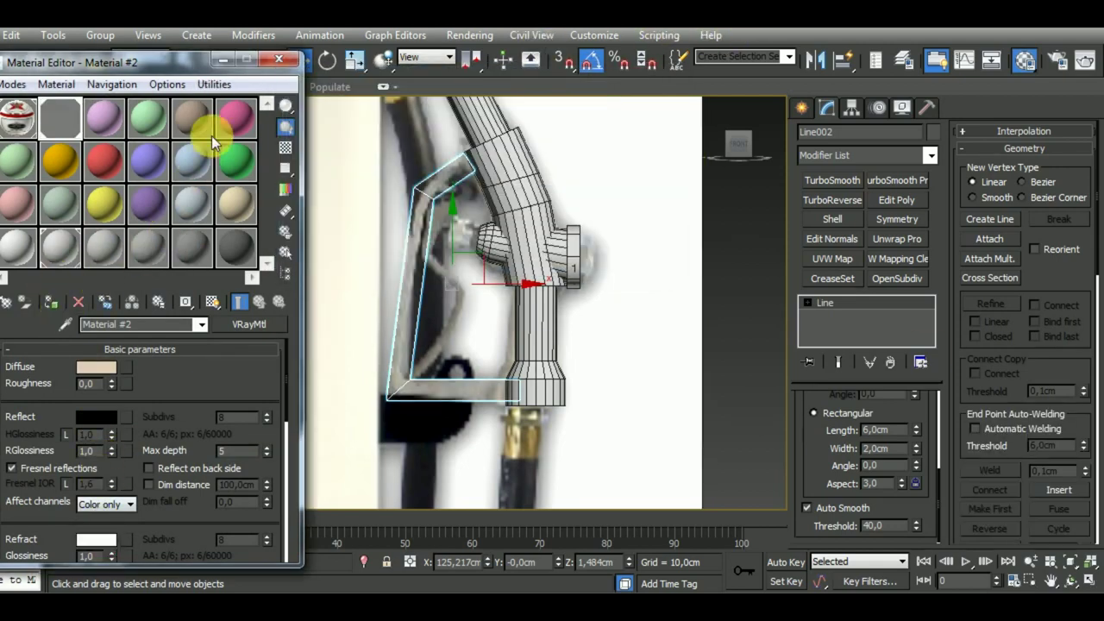
pyautogui.click(222, 61)
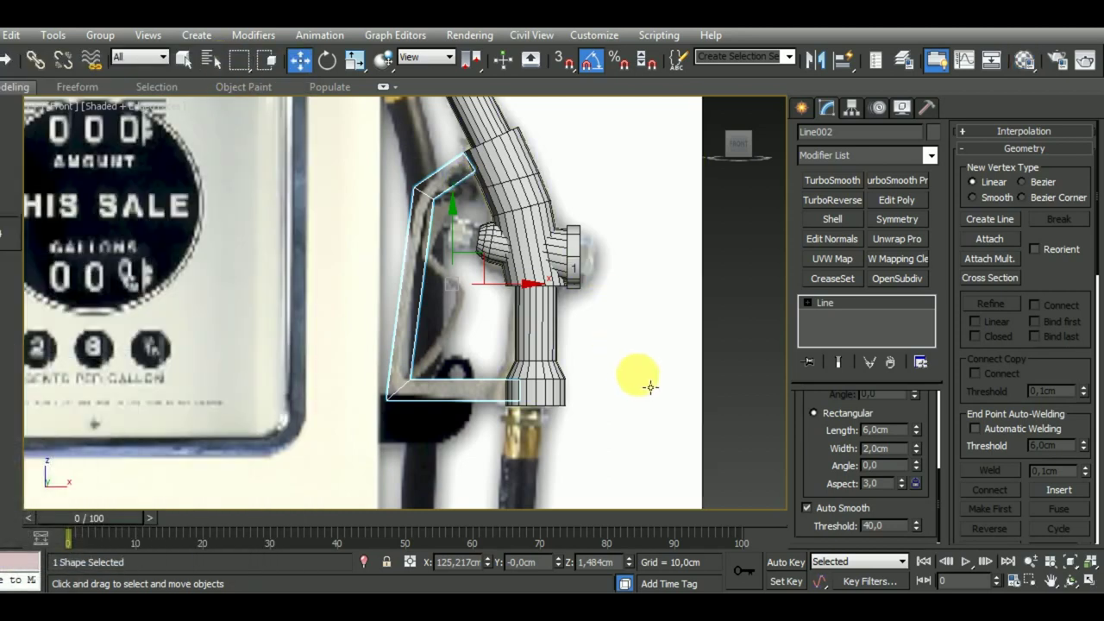
# Set the lever's rectangular profile to 1,56cm width and 2,231cm length
pyautogui.scroll(2, 470, 366)
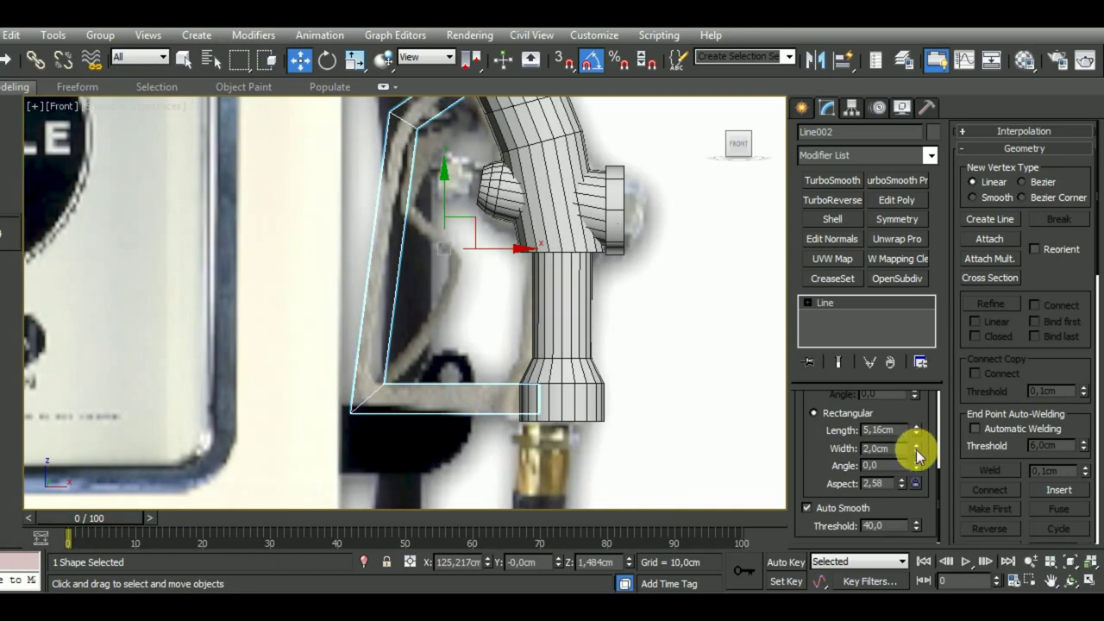
pyautogui.moveTo(916, 452); pyautogui.dragTo(938, 481)
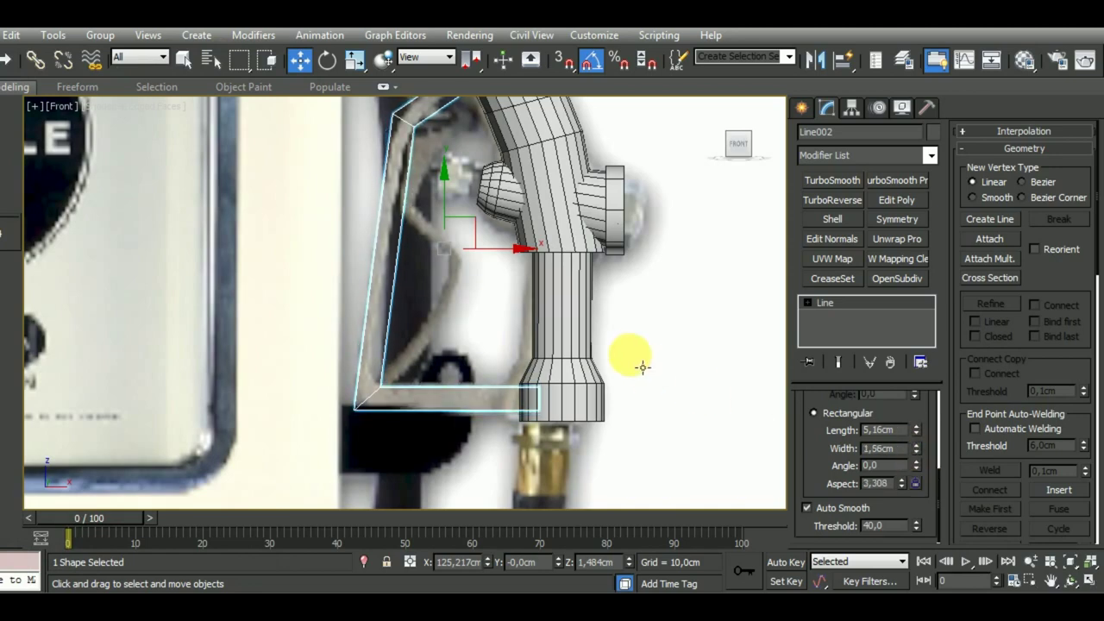
pyautogui.keyDown('alt'); pyautogui.moveTo(636, 365); pyautogui.dragTo(739, 382, button='middle'); pyautogui.keyUp('alt')
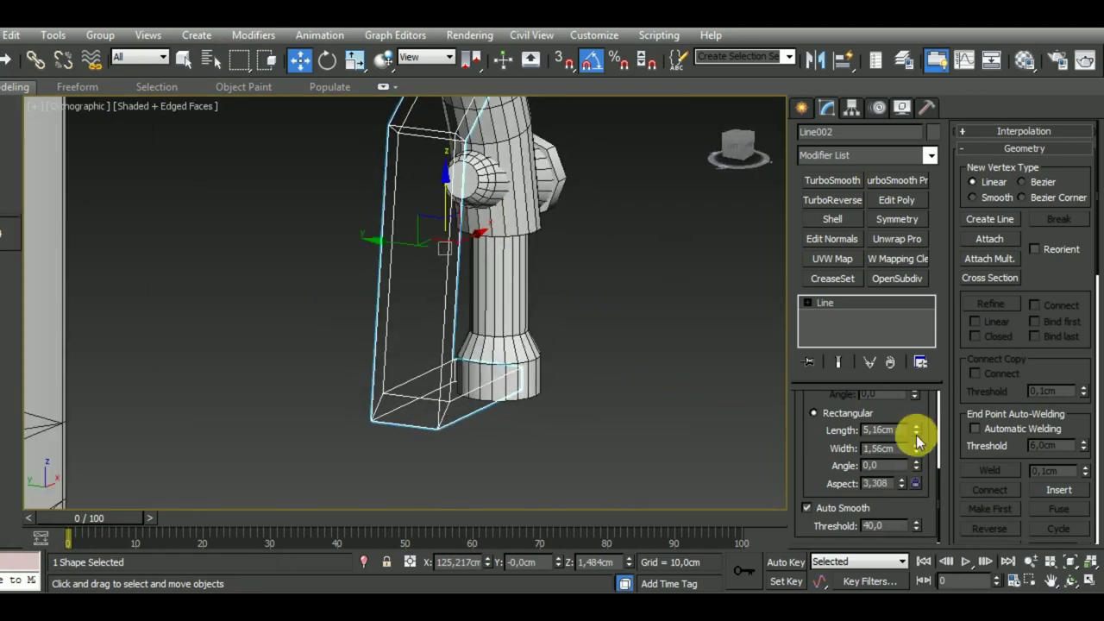
pyautogui.moveTo(917, 441); pyautogui.dragTo(926, 480)
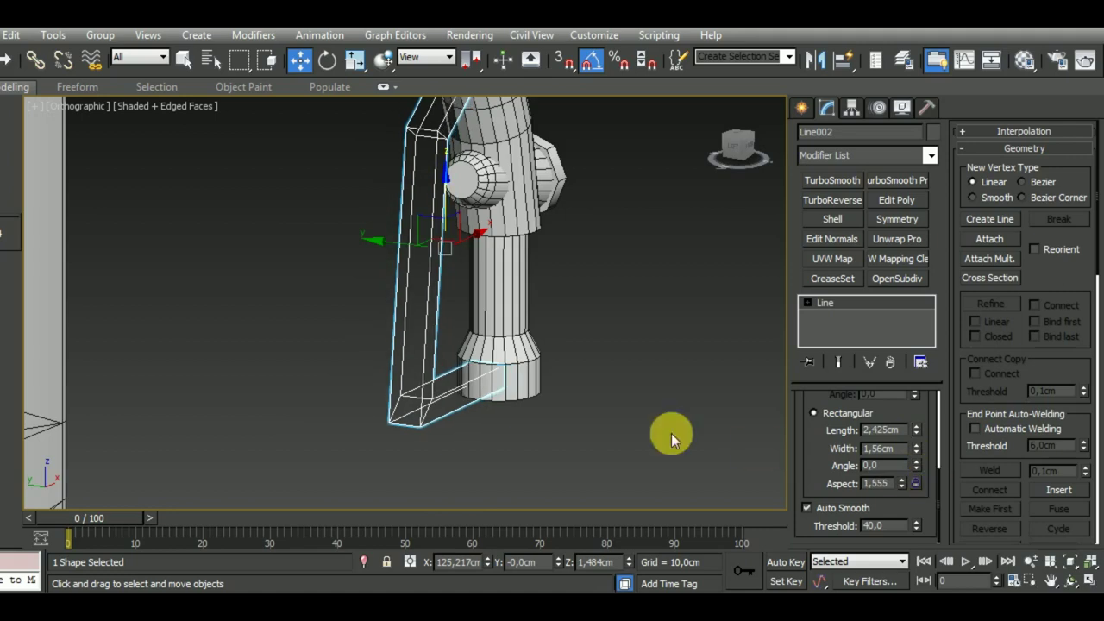
pyautogui.moveTo(671, 439)
pyautogui.keyDown('alt'); pyautogui.mouseDown(button='middle')
pyautogui.moveTo(577, 426)
pyautogui.moveTo(544, 449)
pyautogui.moveTo(554, 448)
pyautogui.moveTo(542, 438)
pyautogui.moveTo(604, 457)
pyautogui.mouseUp(button='middle'); pyautogui.keyUp('alt')
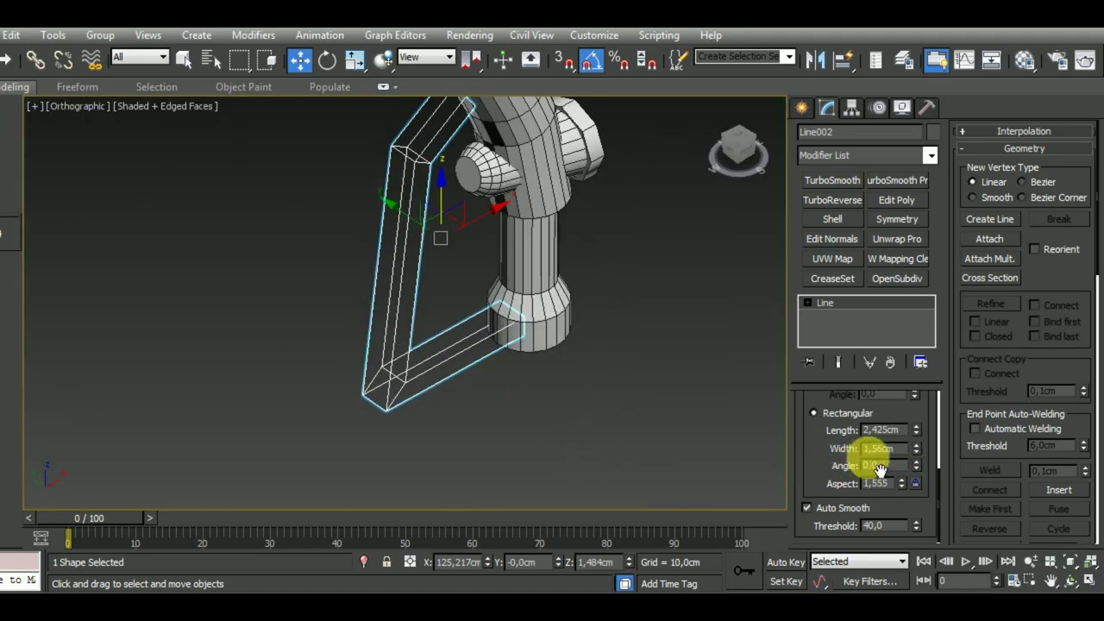
pyautogui.moveTo(916, 434); pyautogui.dragTo(917, 441)
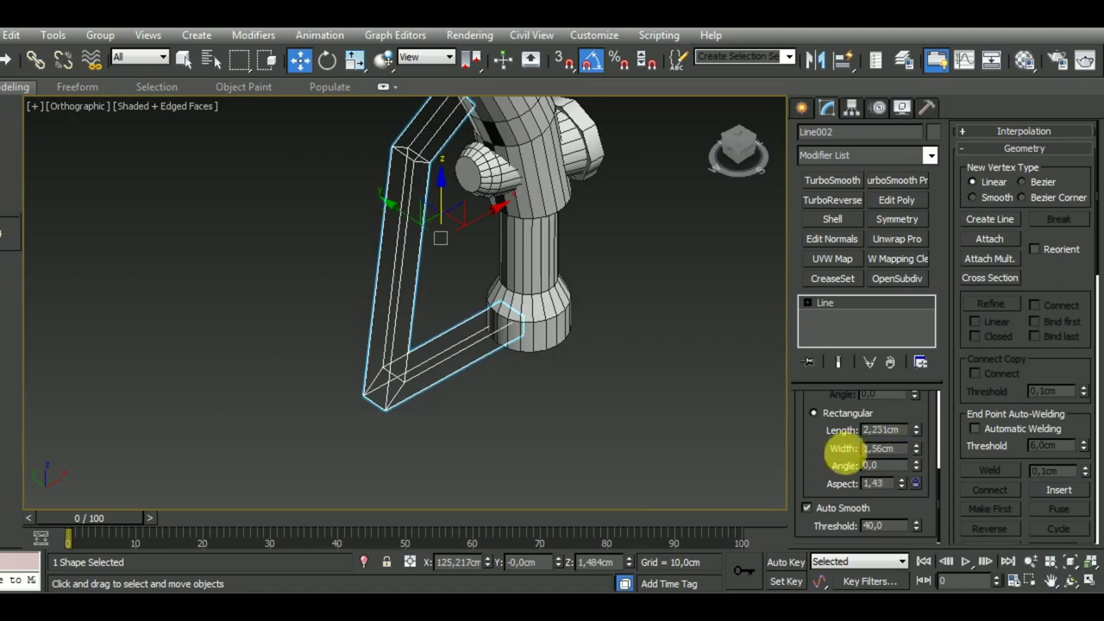
pyautogui.keyDown('alt'); pyautogui.moveTo(575, 436); pyautogui.dragTo(569, 440, button='middle'); pyautogui.keyUp('alt')
pyautogui.scroll(-3, 569, 440)
pyautogui.scroll(4, 431, 281)
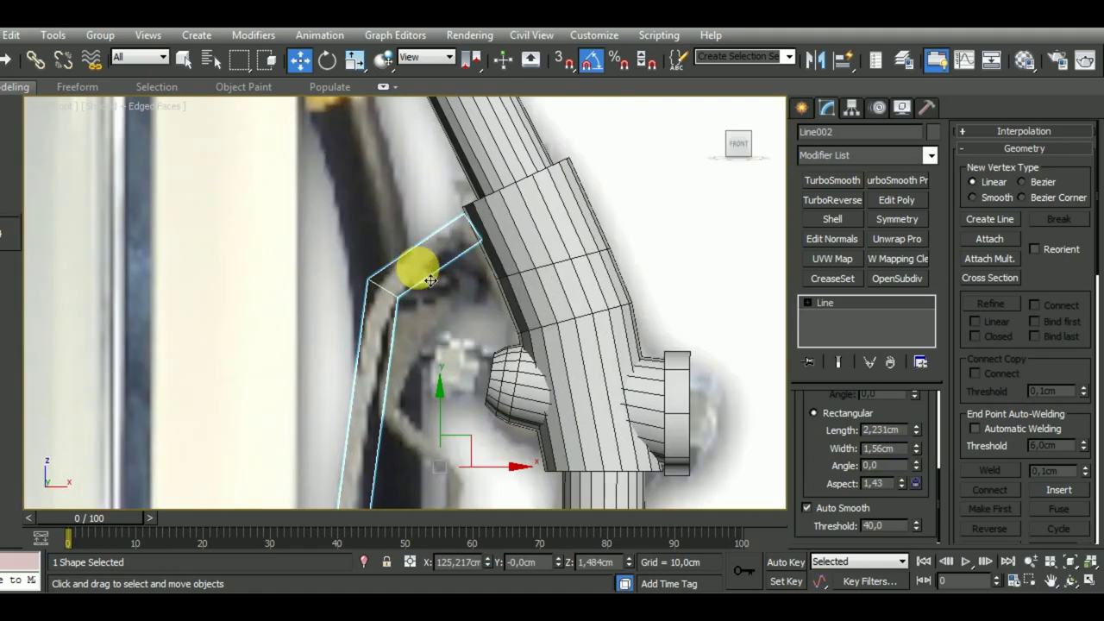
pyautogui.scroll(-3, 426, 294)
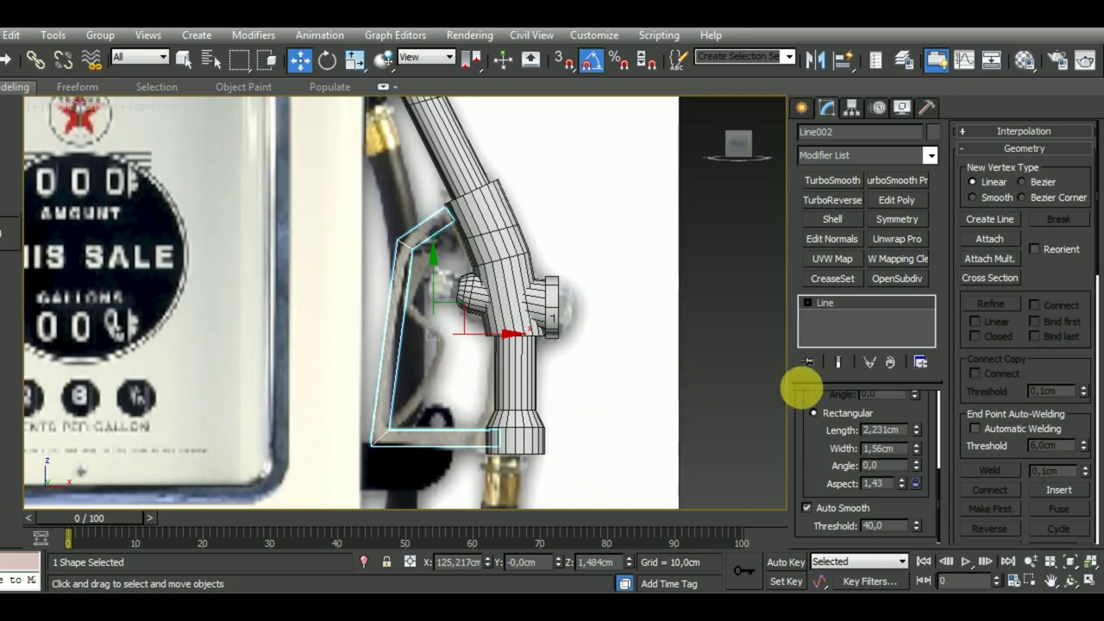
pyautogui.click(834, 310)
# Fillet the lever line's upper corner vertex into a rounded bend
pyautogui.moveTo(347, 228); pyautogui.dragTo(431, 291)
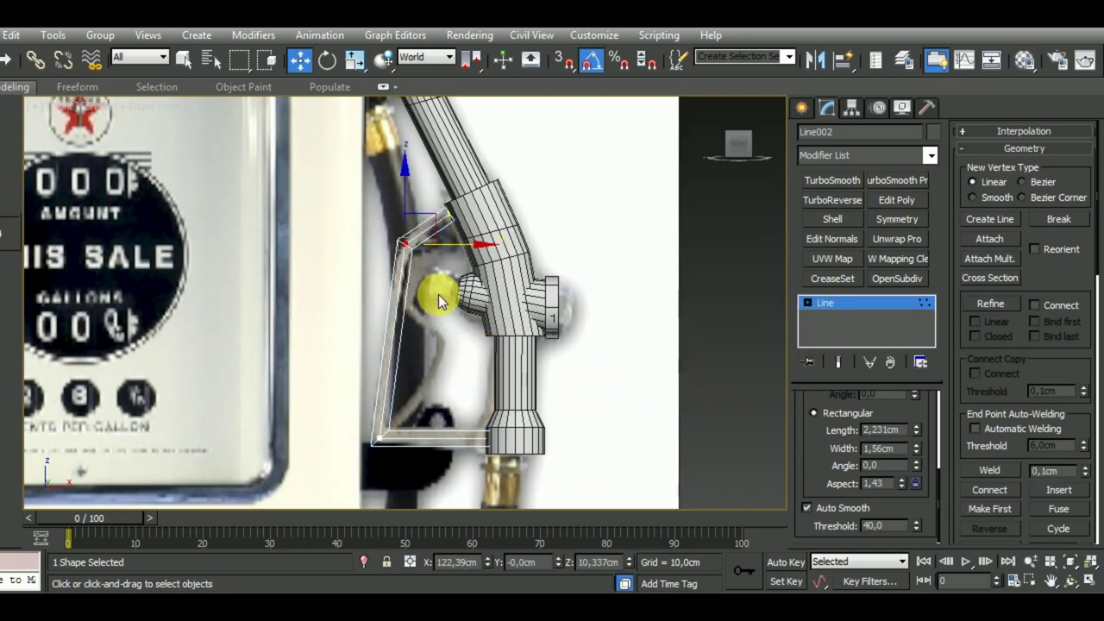
pyautogui.scroll(-5, 1061, 327)
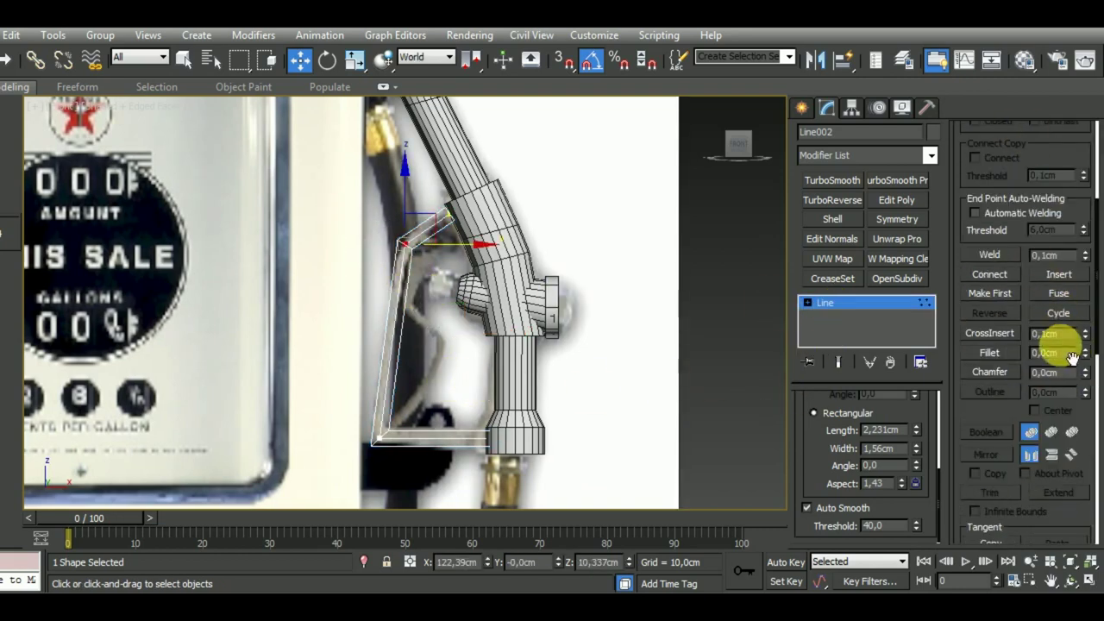
pyautogui.click(1005, 354)
pyautogui.moveTo(506, 345); pyautogui.dragTo(407, 288, button='middle')
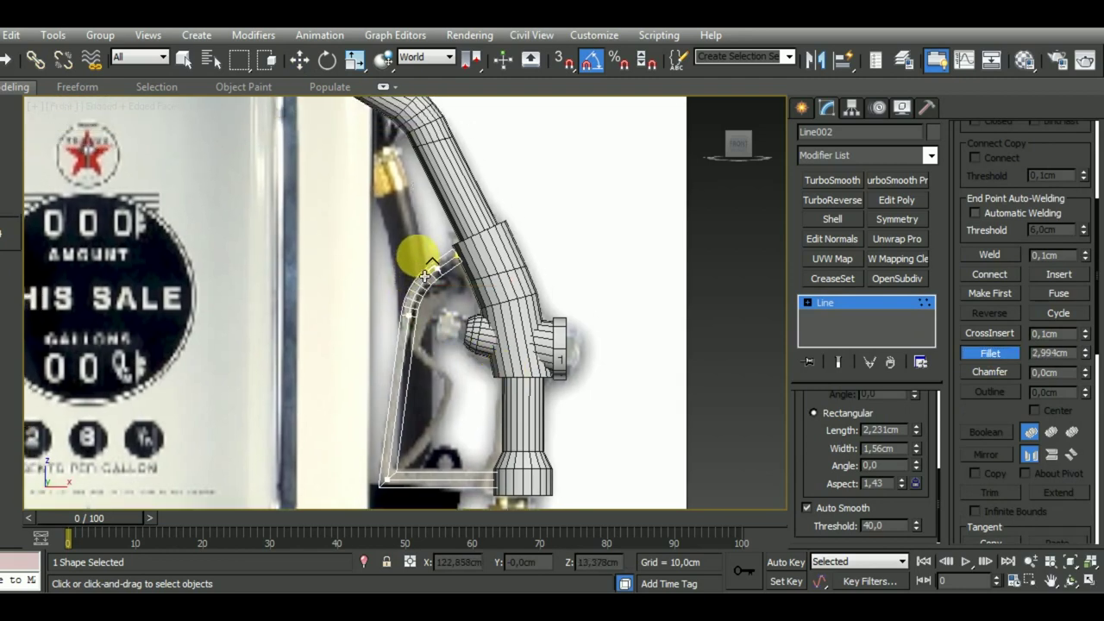
pyautogui.moveTo(425, 274); pyautogui.dragTo(441, 218, button='middle')
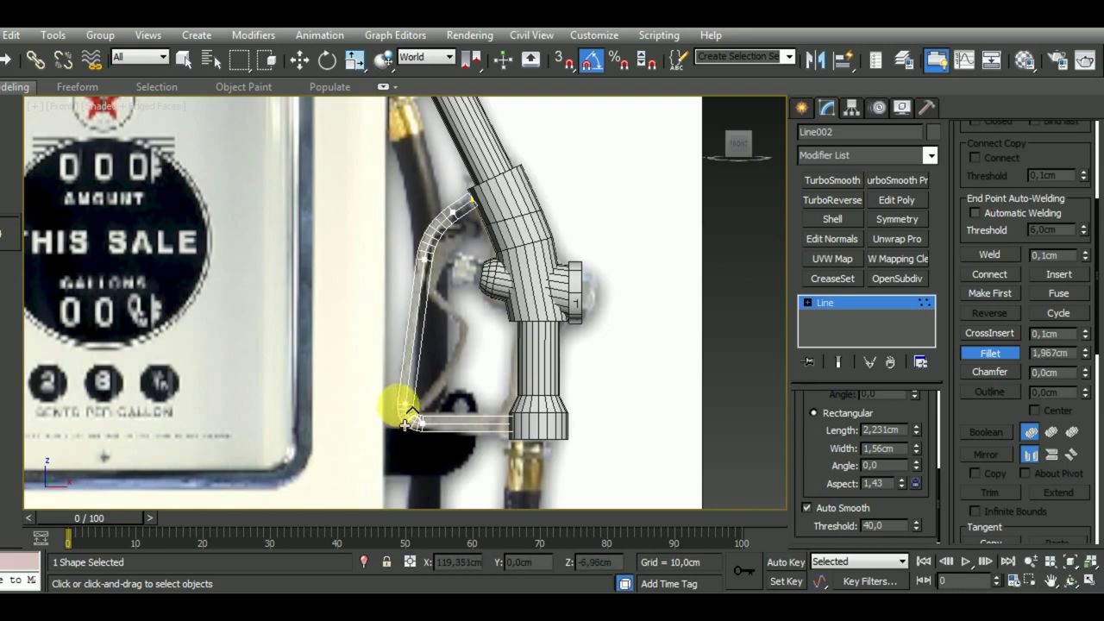
# Fillet the lower corner as well, then leave vertex editing
pyautogui.moveTo(405, 423); pyautogui.dragTo(407, 419)
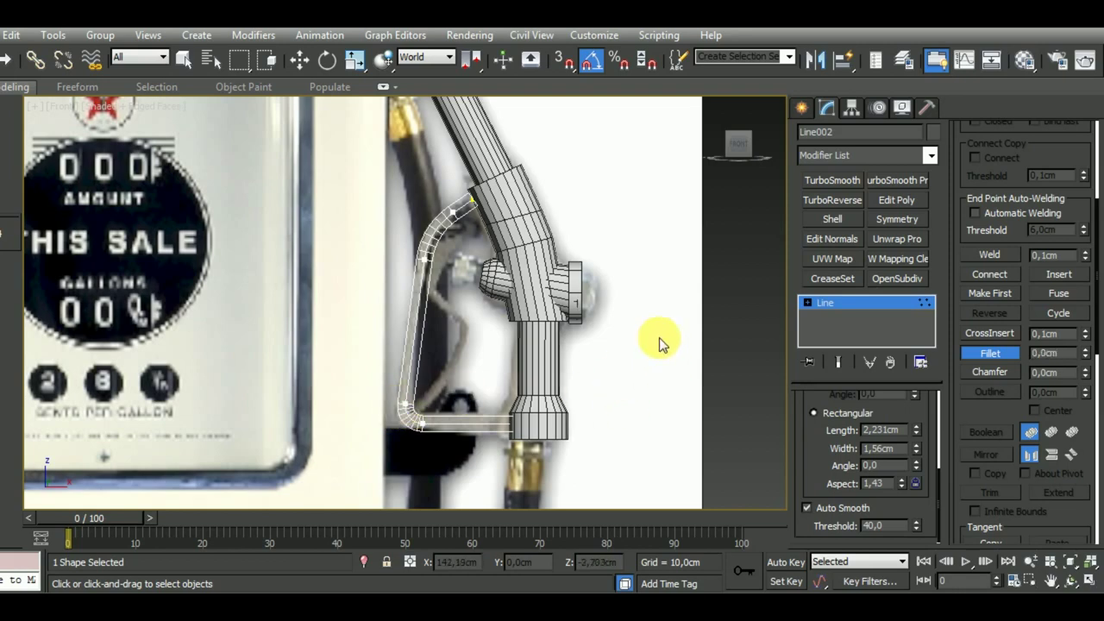
pyautogui.press('w')
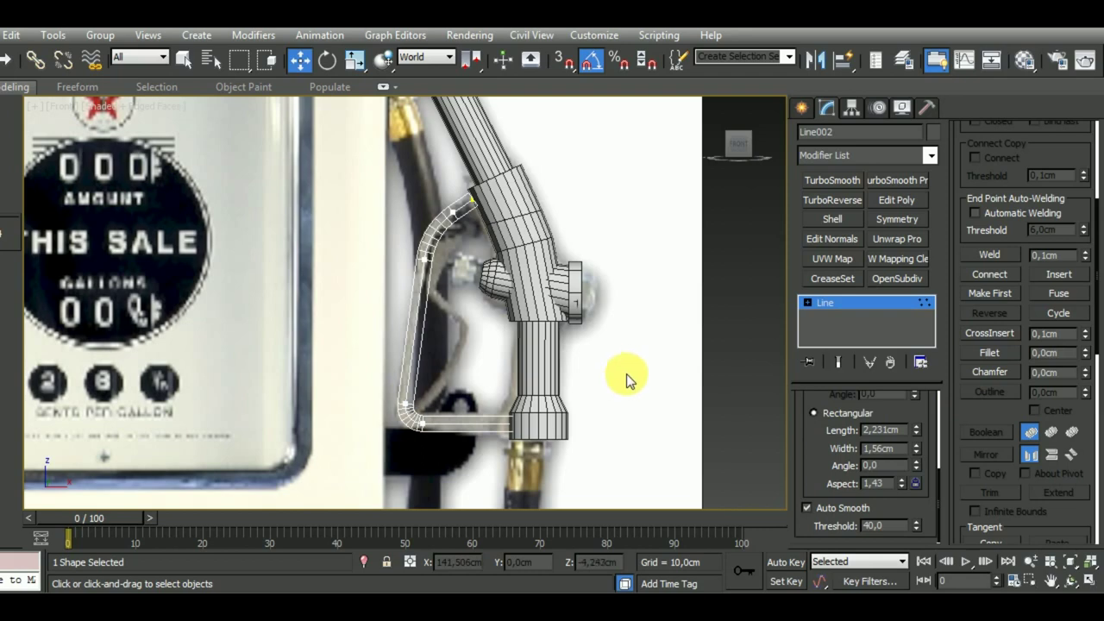
pyautogui.click(850, 308)
pyautogui.scroll(1, 643, 382)
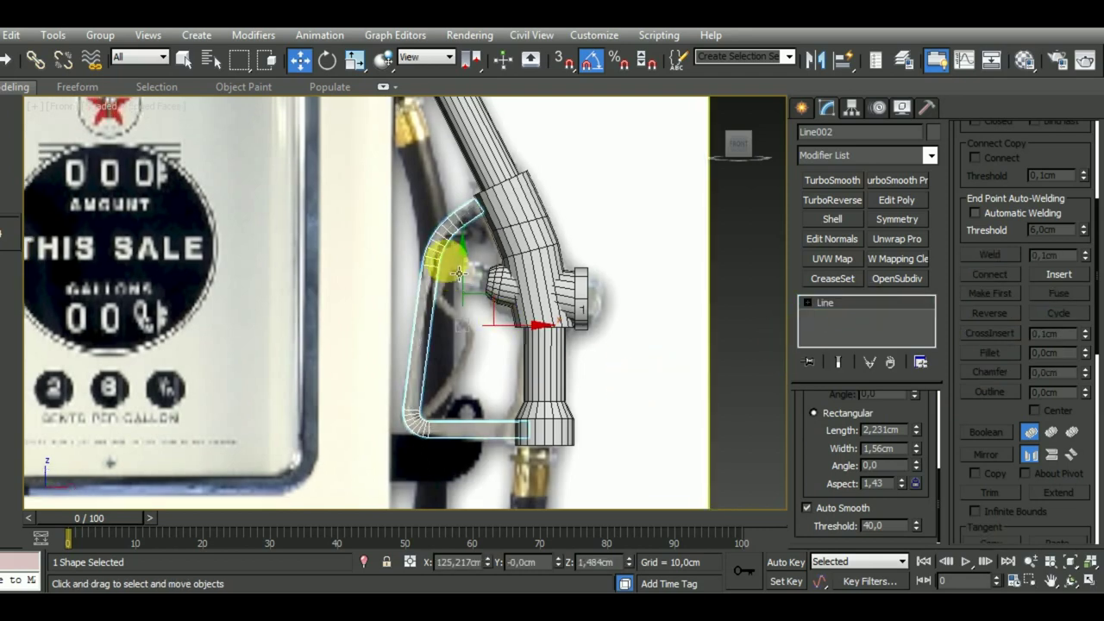
pyautogui.scroll(4, 458, 273)
pyautogui.scroll(-4, 456, 247)
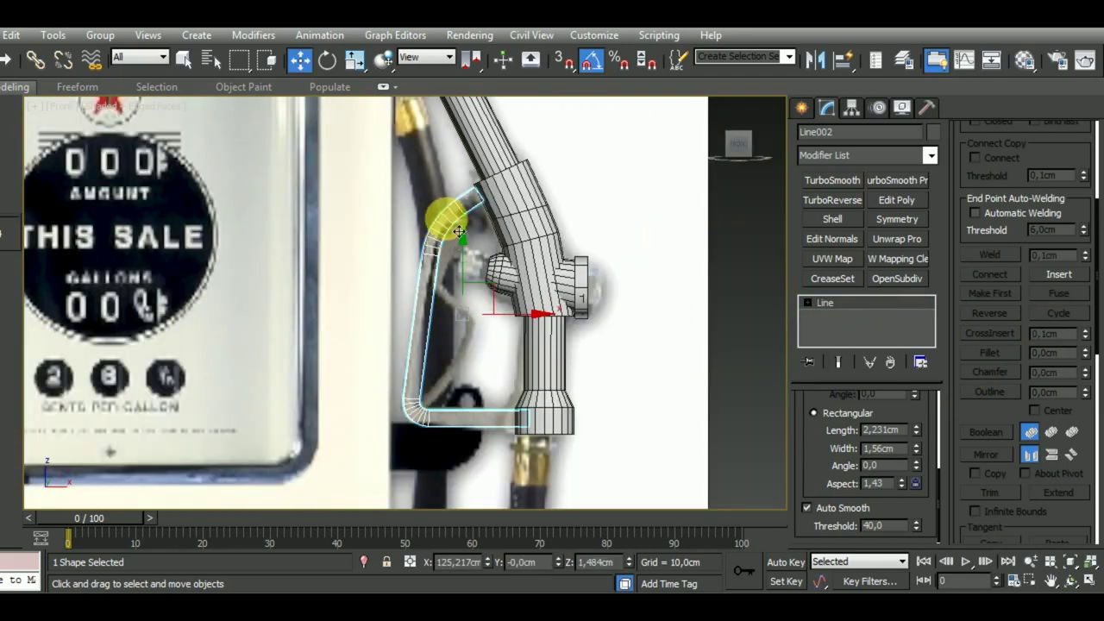
pyautogui.scroll(3, 454, 222)
pyautogui.scroll(-2, 464, 221)
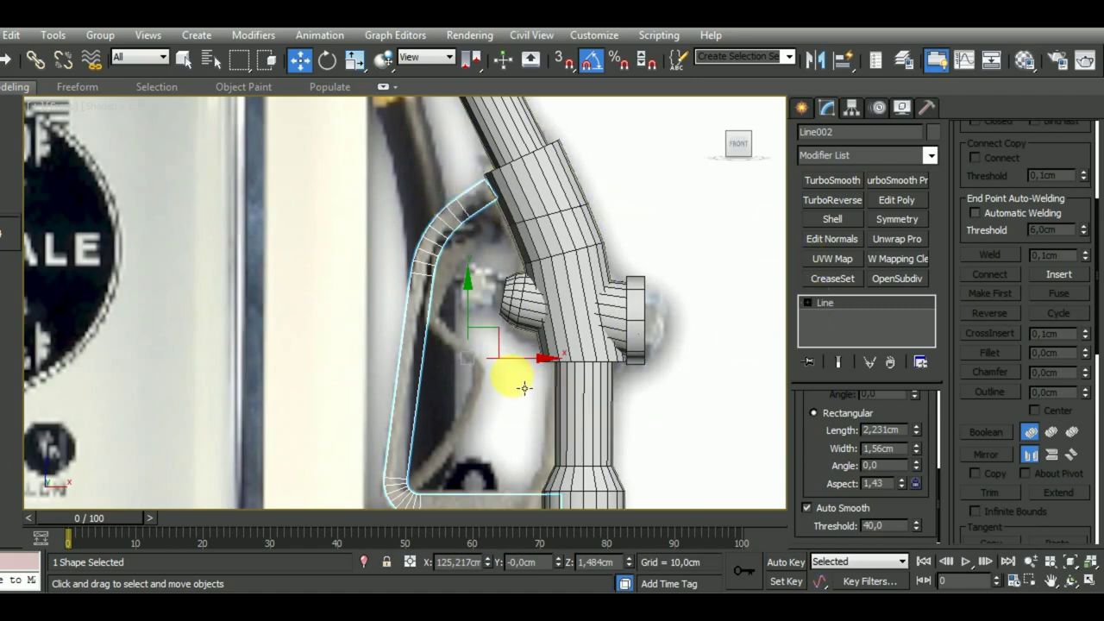
# Convert Line002 to Editable Poly and select the vertices at its upper end
pyautogui.rightClick(857, 303)
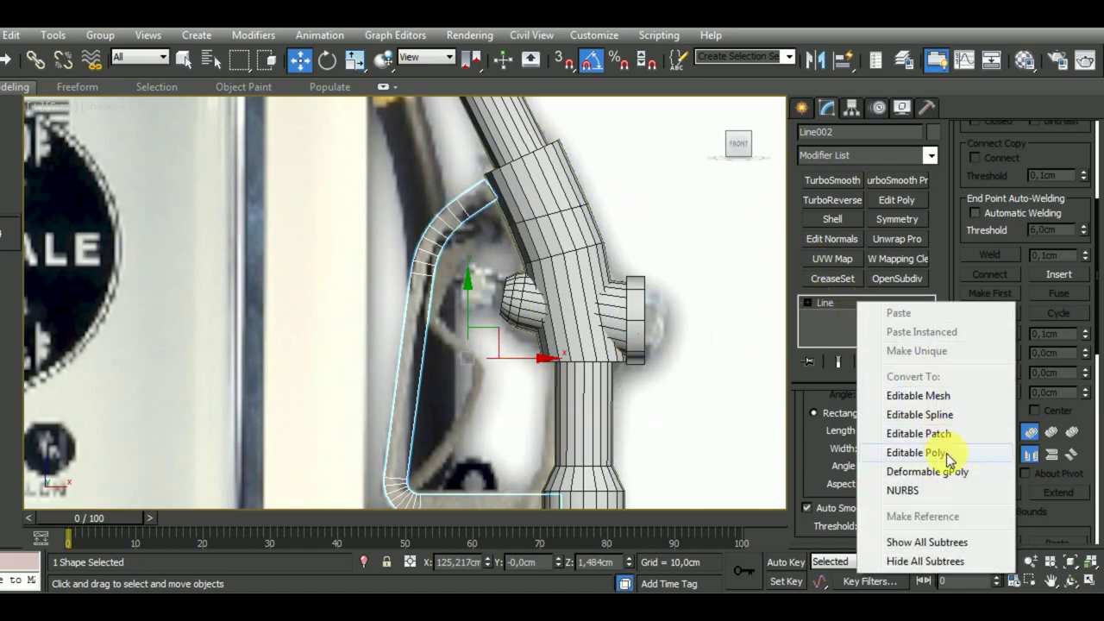
pyautogui.click(944, 452)
pyautogui.click(829, 422)
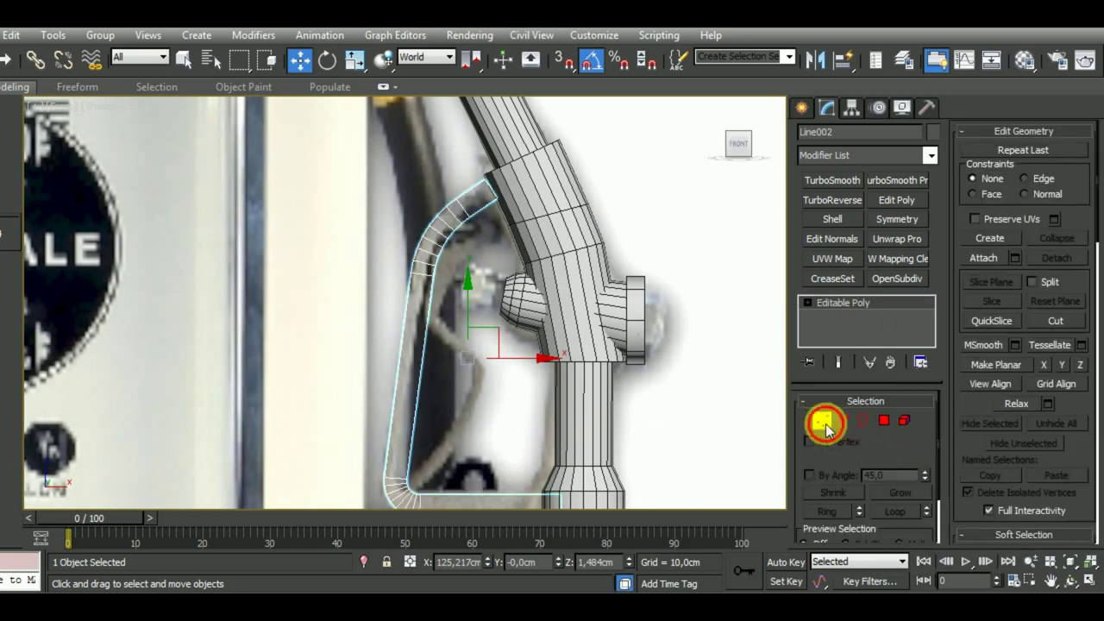
pyautogui.scroll(2, 524, 283)
pyautogui.scroll(2, 524, 177)
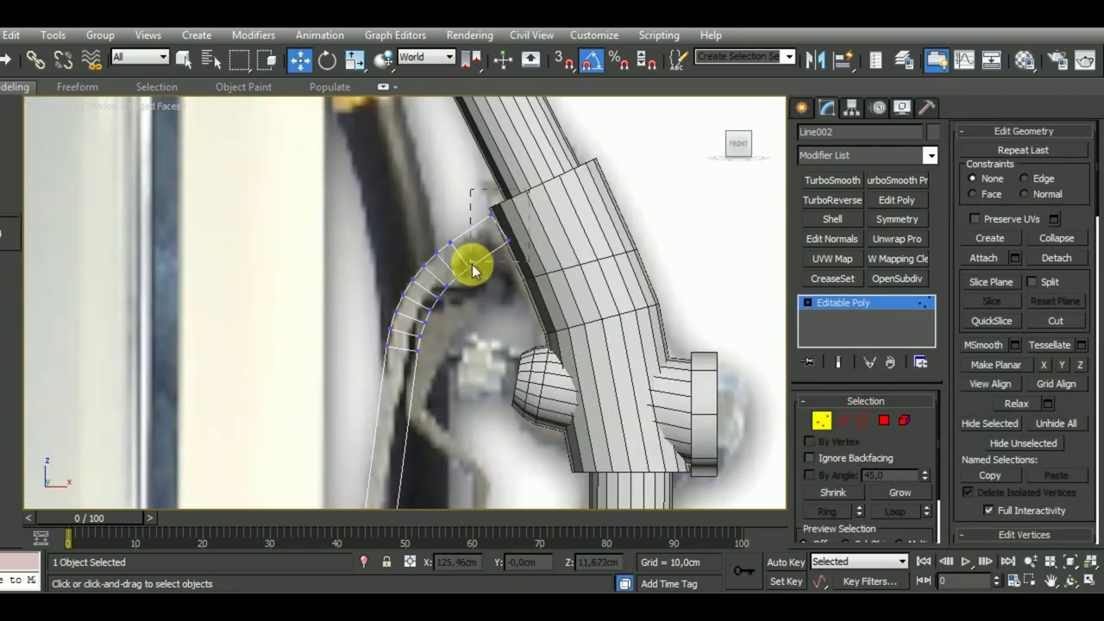
pyautogui.moveTo(472, 264); pyautogui.dragTo(517, 216)
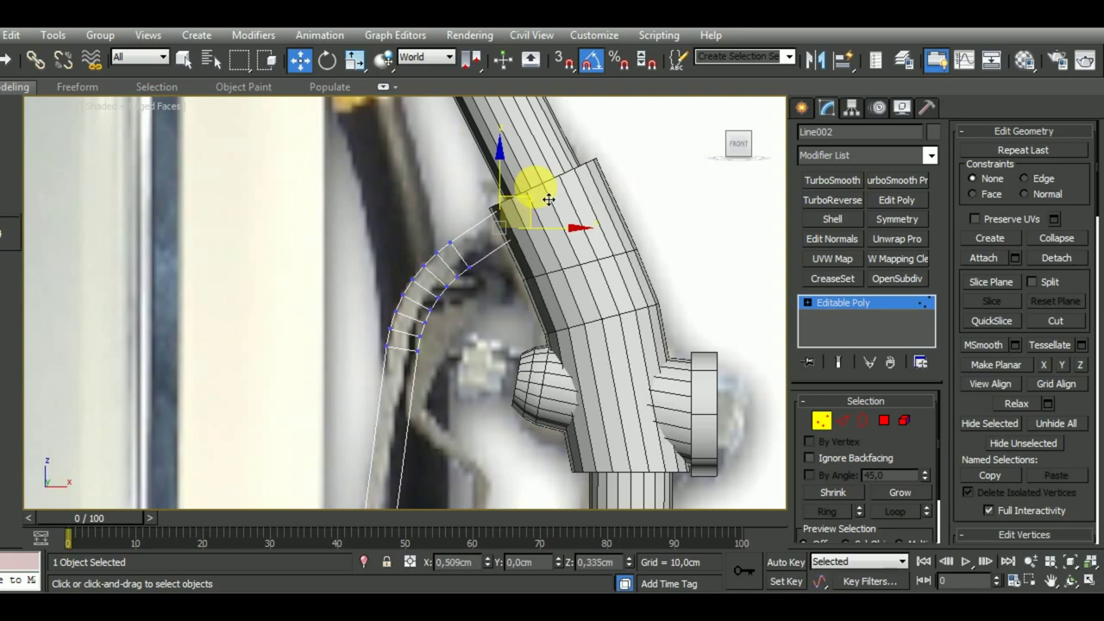
# Pan down to show the lever's lower bend and switch to Edge level
pyautogui.scroll(-1, 517, 267)
pyautogui.scroll(-2, 491, 246)
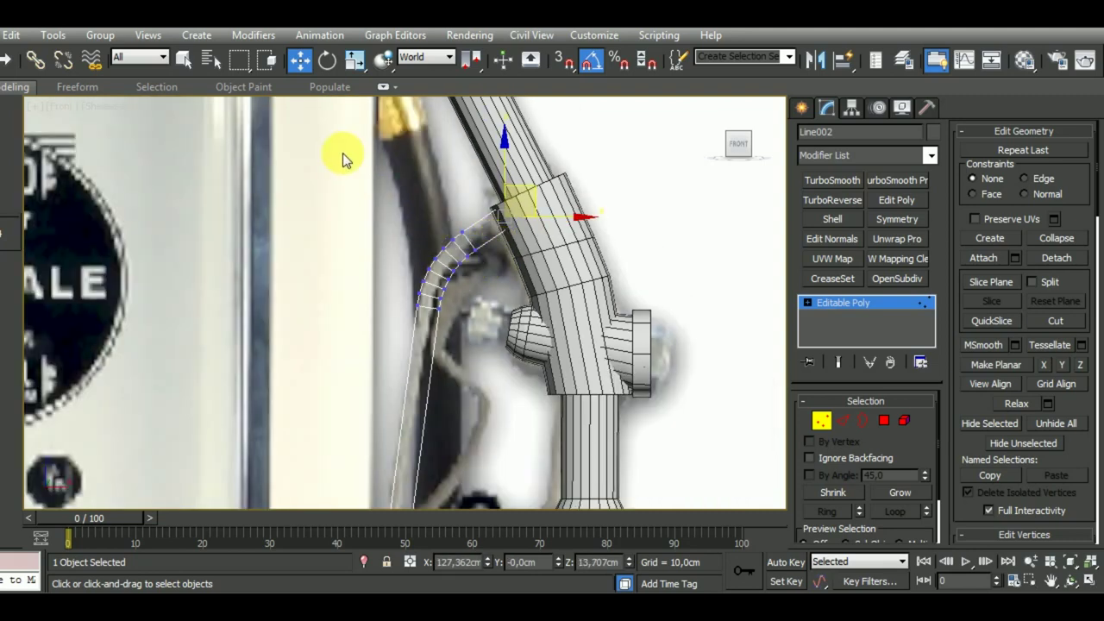
pyautogui.moveTo(494, 323); pyautogui.dragTo(509, 261, button='middle')
pyautogui.click(847, 420)
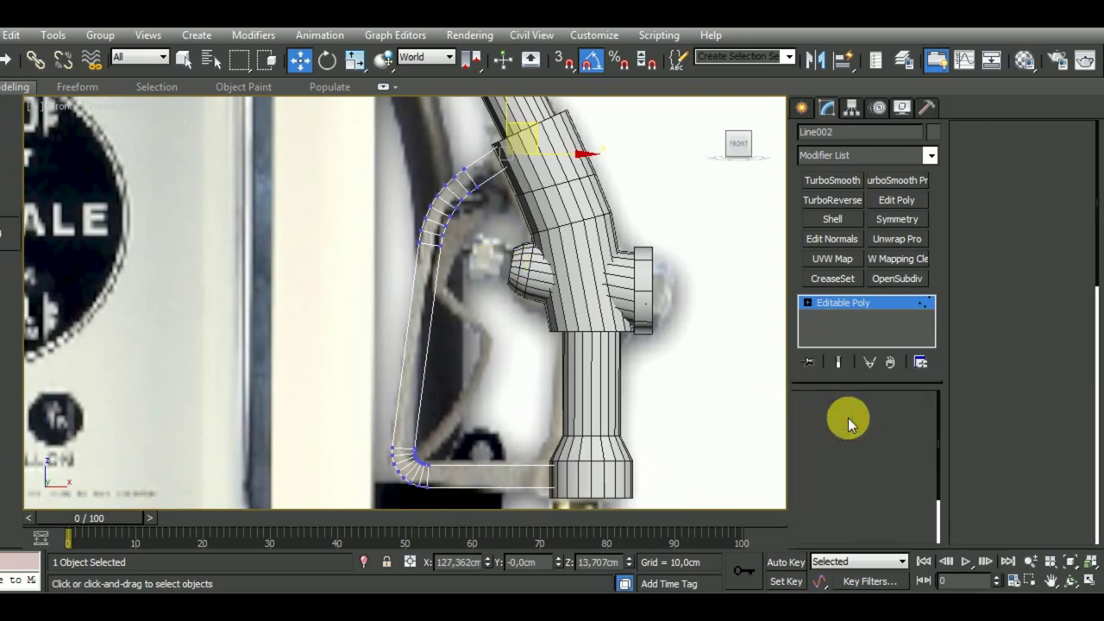
# Select the edges along the lever's left side and upper bend and shift them sideways
pyautogui.click(444, 323)
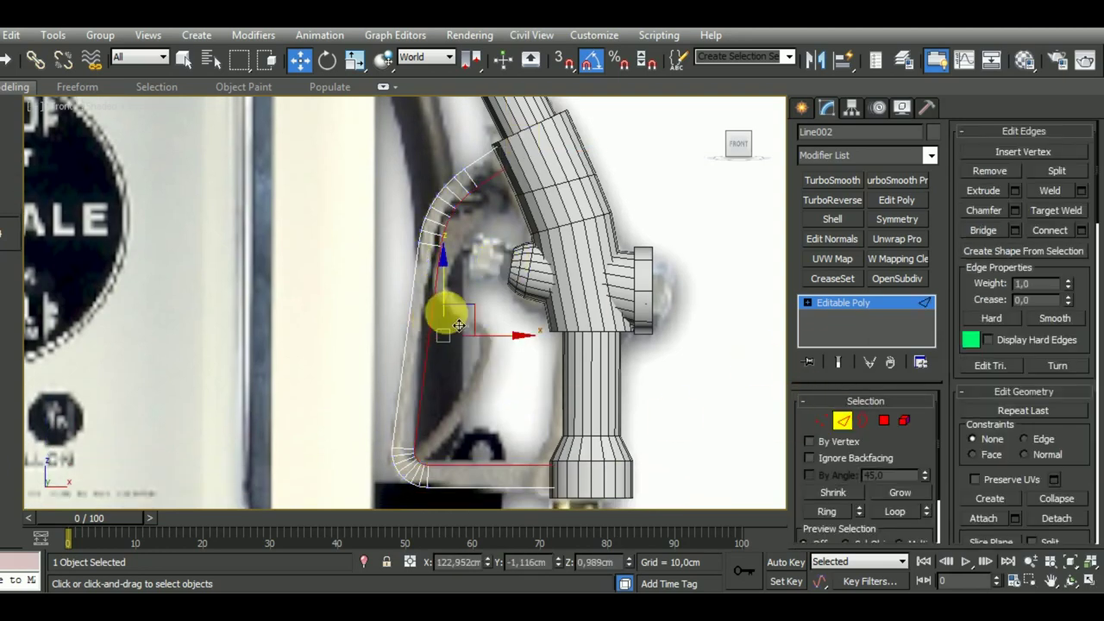
pyautogui.scroll(-1, 443, 310)
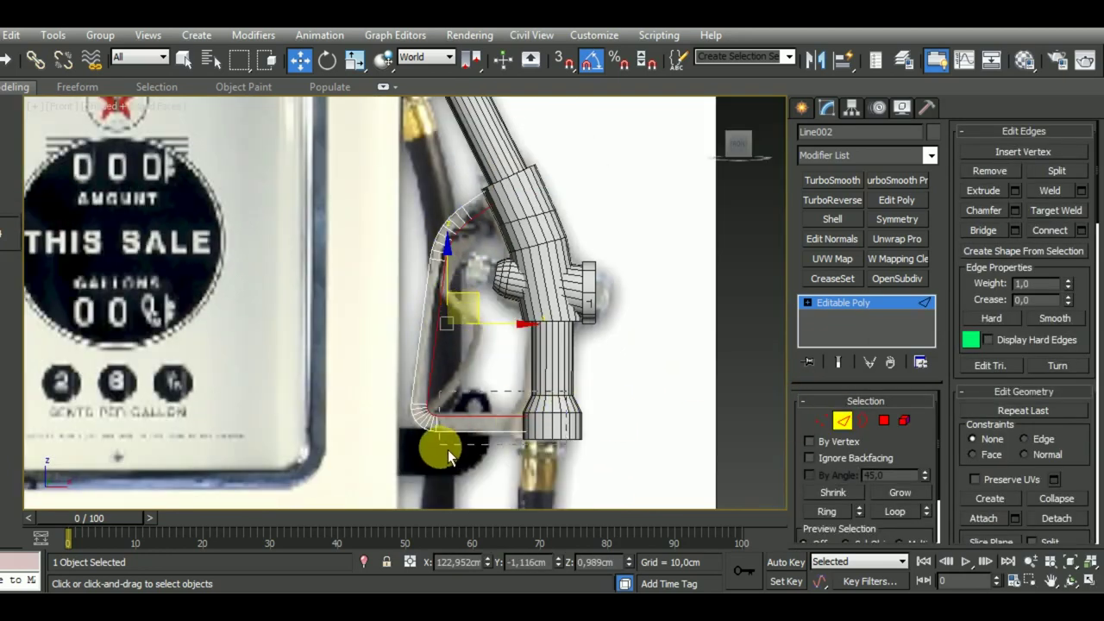
pyautogui.click(453, 334)
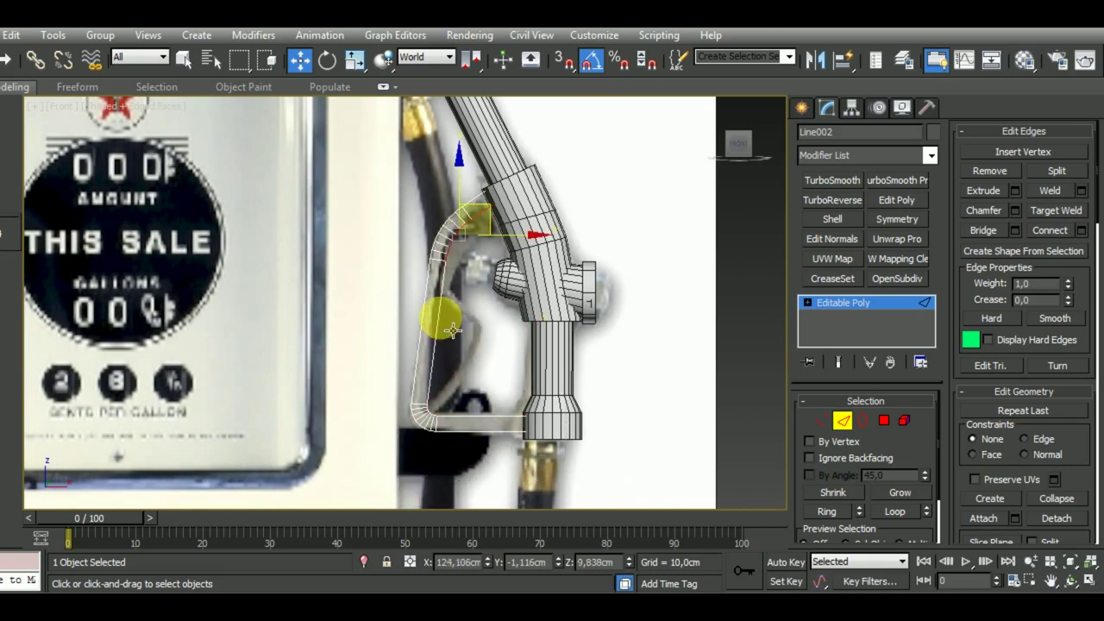
pyautogui.keyDown('ctrl'); pyautogui.click(452, 330); pyautogui.keyUp('ctrl')
pyautogui.scroll(1, 454, 324)
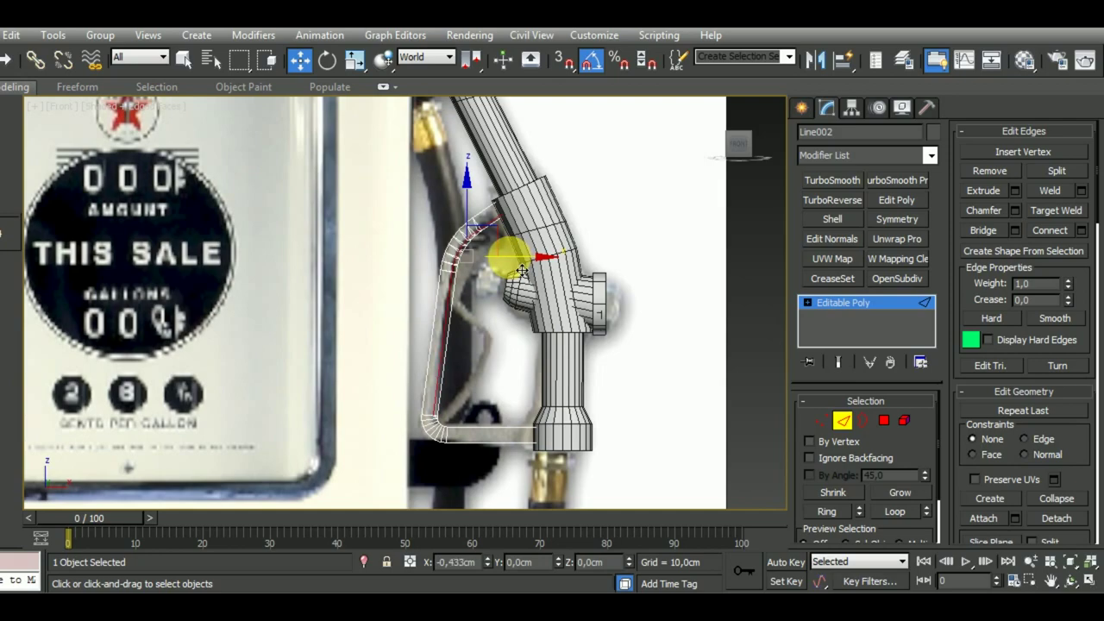
pyautogui.moveTo(522, 271); pyautogui.dragTo(512, 311)
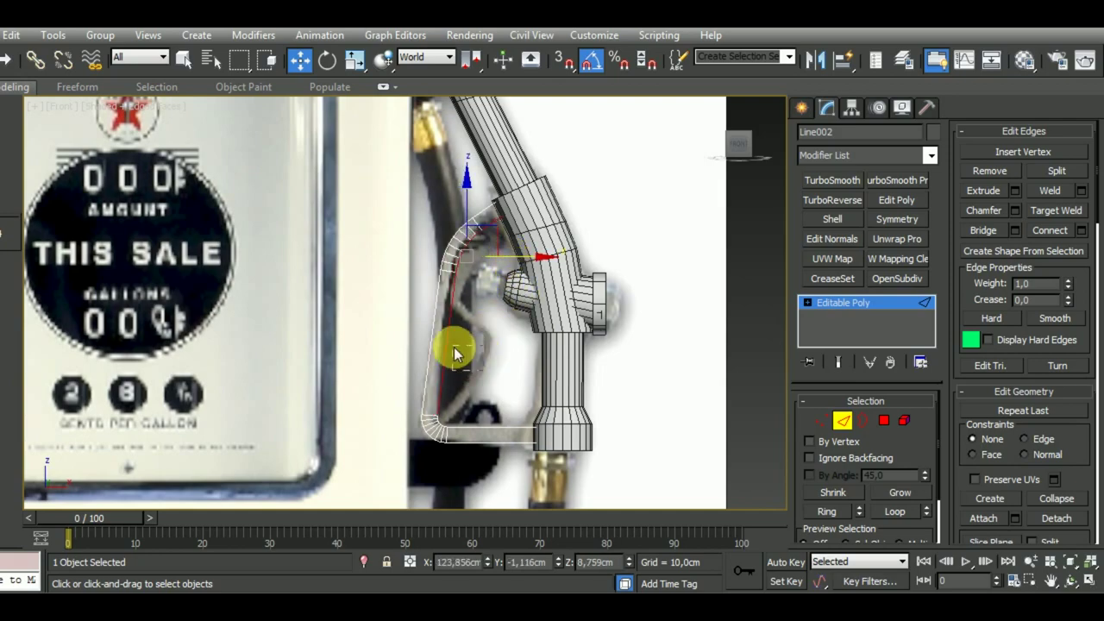
# Inspect the lever from several angles, then select the edges around its lower bend
pyautogui.moveTo(500, 350)
pyautogui.keyDown('alt'); pyautogui.mouseDown(button='middle')
pyautogui.moveTo(434, 399)
pyautogui.moveTo(257, 406)
pyautogui.mouseUp(button='middle'); pyautogui.keyUp('alt')
pyautogui.scroll(2, 510, 394)
pyautogui.scroll(2, 493, 374)
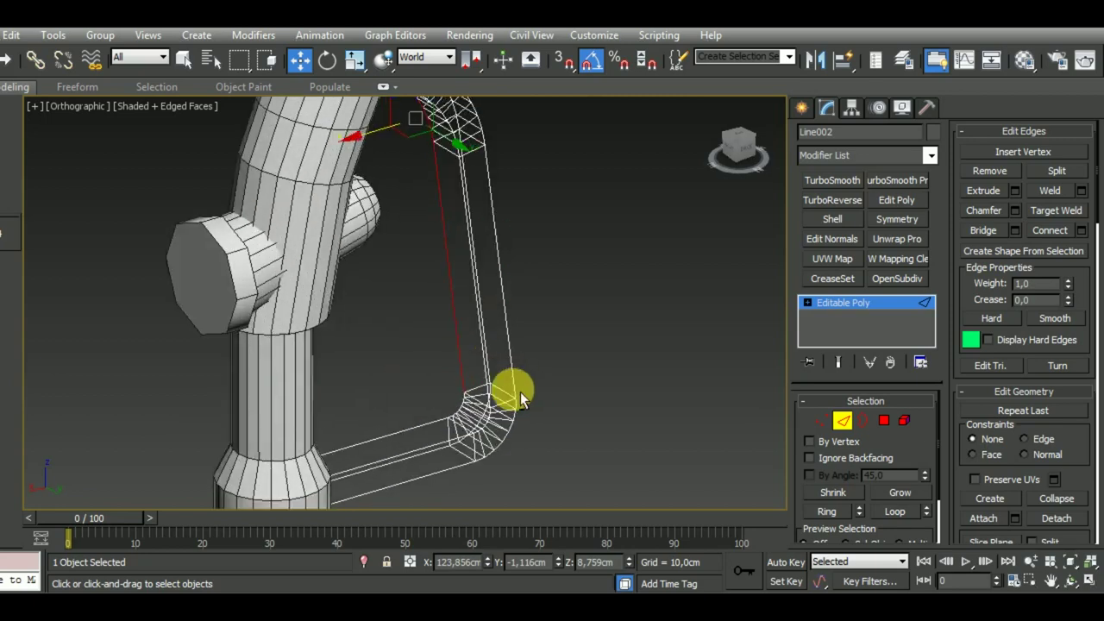
pyautogui.moveTo(520, 399)
pyautogui.keyDown('alt'); pyautogui.mouseDown(button='middle')
pyautogui.moveTo(480, 387)
pyautogui.moveTo(513, 353)
pyautogui.moveTo(698, 433)
pyautogui.mouseUp(button='middle'); pyautogui.keyUp('alt')
pyautogui.press('f')
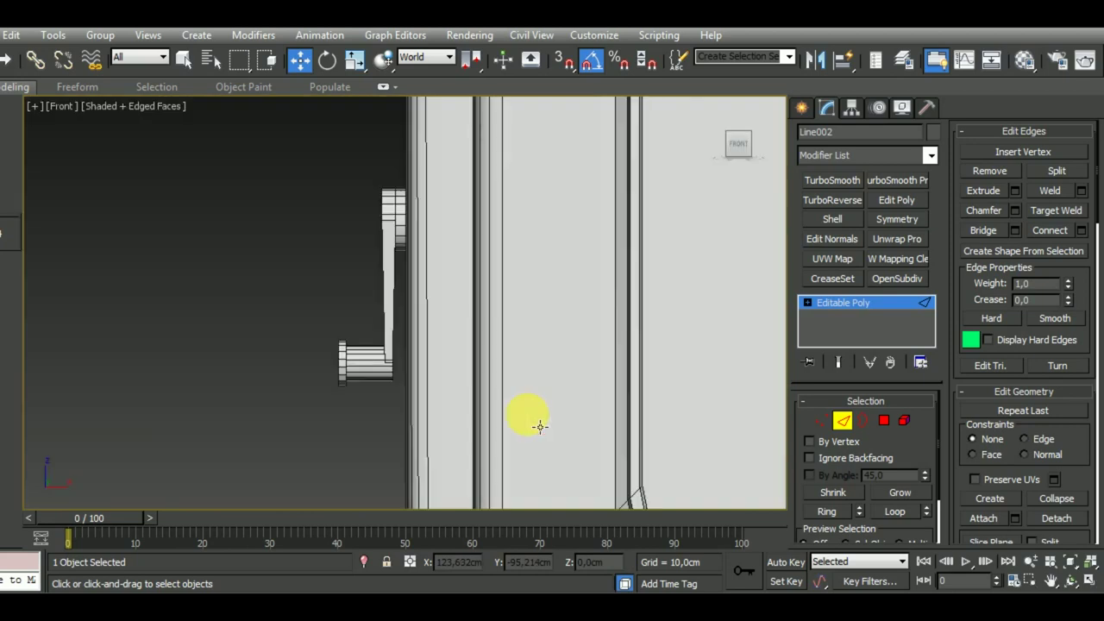
pyautogui.moveTo(530, 420); pyautogui.dragTo(444, 396, button='middle')
pyautogui.scroll(-2, 443, 397)
pyautogui.scroll(-1, 457, 438)
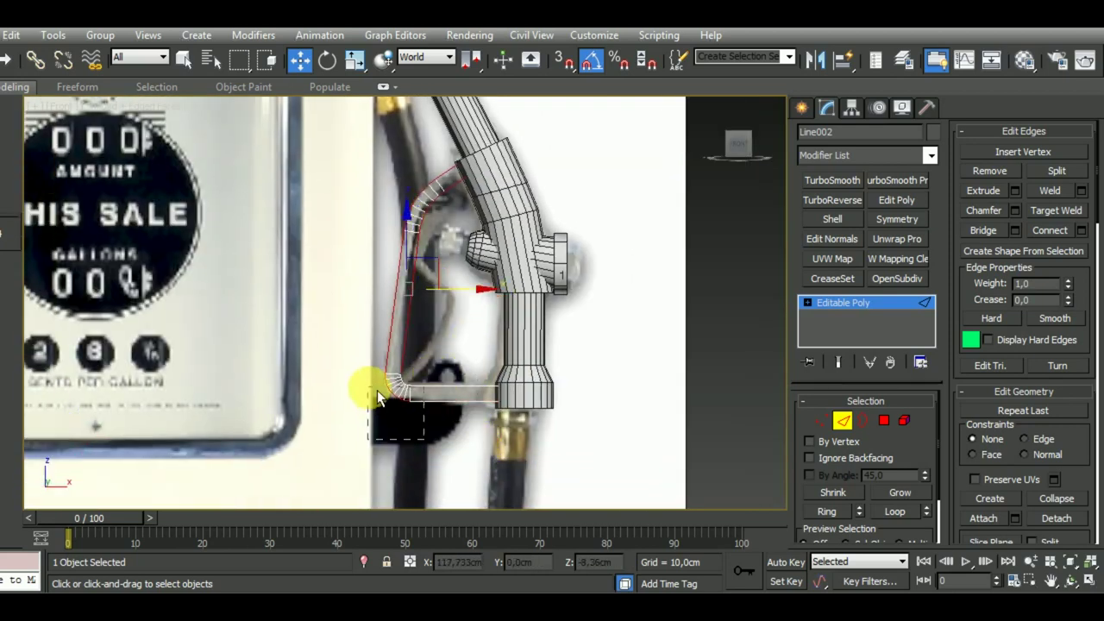
pyautogui.moveTo(341, 326); pyautogui.dragTo(393, 393)
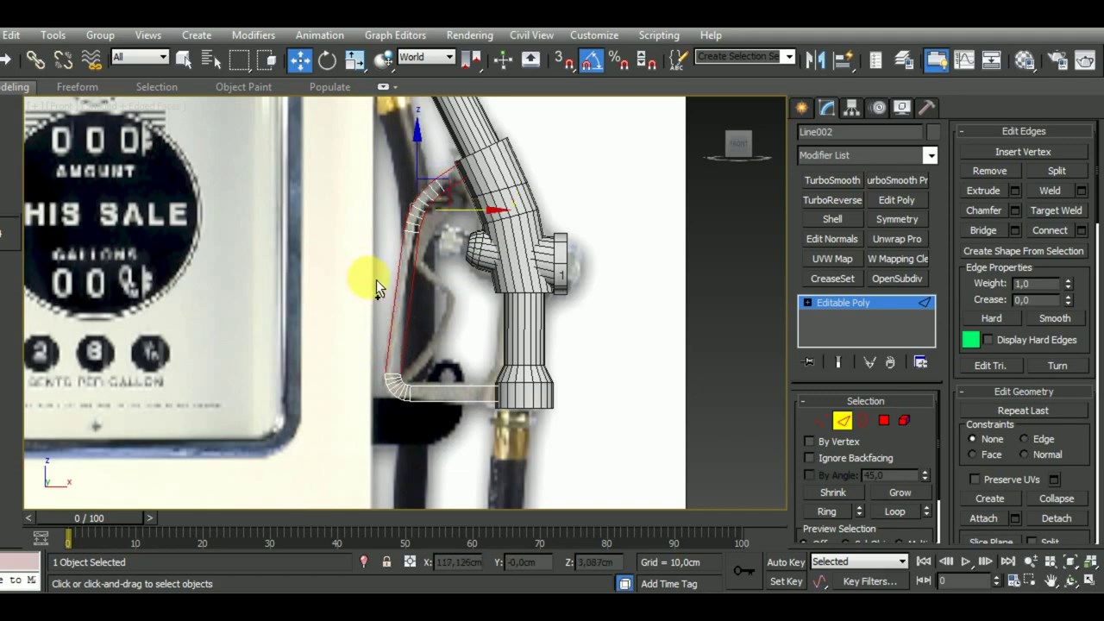
# Nudge the selected edges slightly left and raise them near the upper bend
pyautogui.moveTo(374, 276)
pyautogui.keyDown('alt'); pyautogui.mouseDown(button='middle')
pyautogui.moveTo(440, 327)
pyautogui.moveTo(451, 316)
pyautogui.moveTo(492, 337)
pyautogui.moveTo(439, 343)
pyautogui.mouseUp(button='middle'); pyautogui.keyUp('alt')
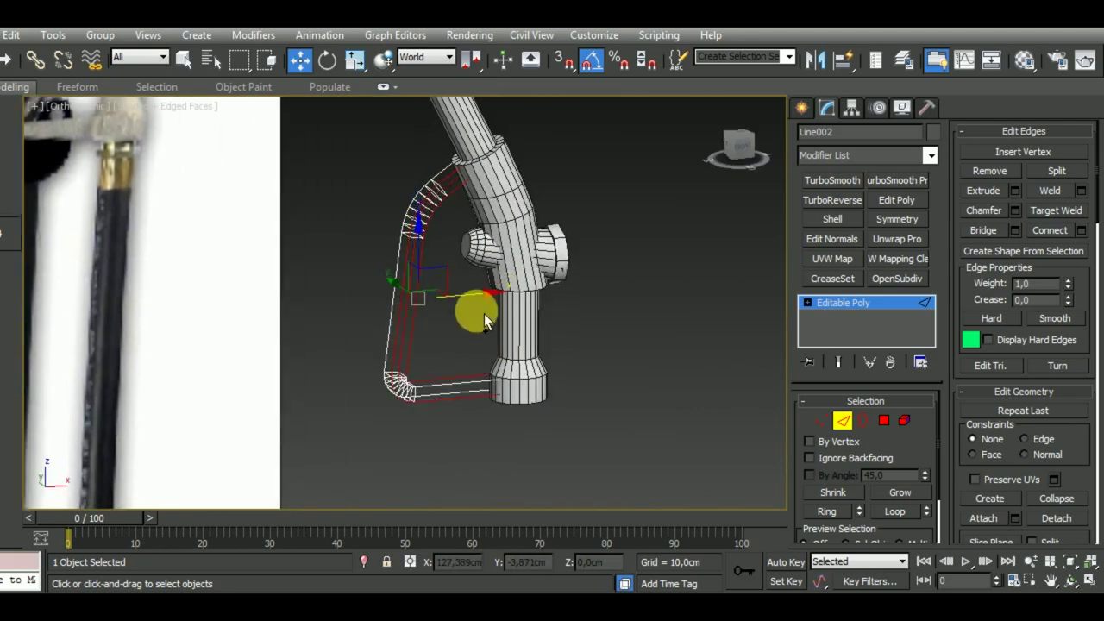
pyautogui.moveTo(477, 319)
pyautogui.keyDown('alt'); pyautogui.mouseDown(button='middle')
pyautogui.moveTo(469, 309)
pyautogui.moveTo(496, 330)
pyautogui.moveTo(378, 347)
pyautogui.moveTo(239, 327)
pyautogui.moveTo(469, 298)
pyautogui.moveTo(426, 254)
pyautogui.mouseUp(button='middle'); pyautogui.keyUp('alt')
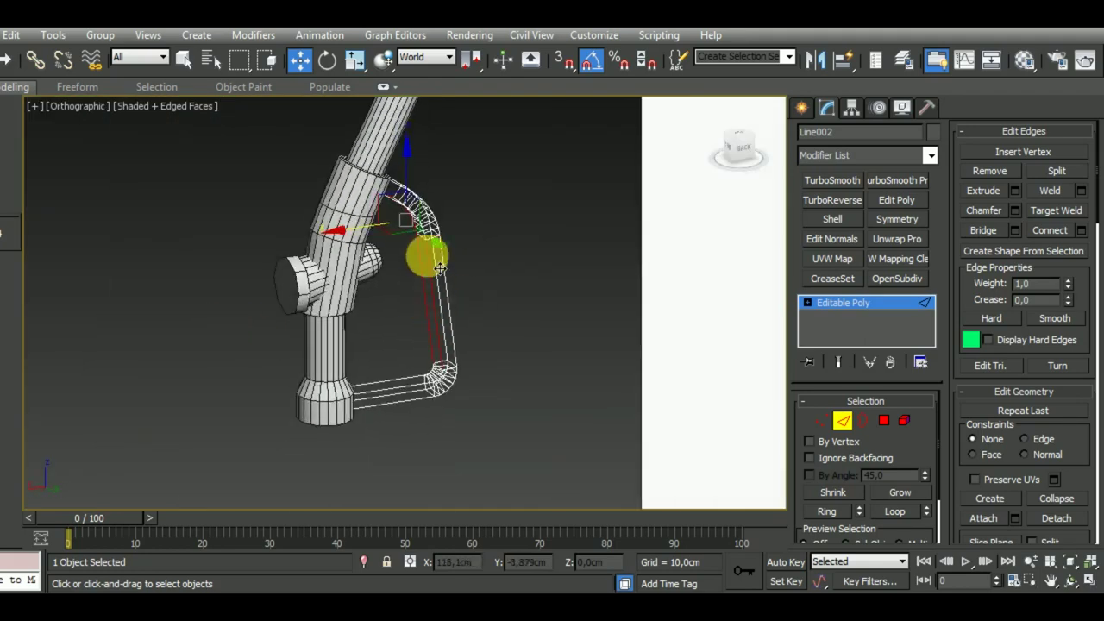
pyautogui.scroll(5, 427, 234)
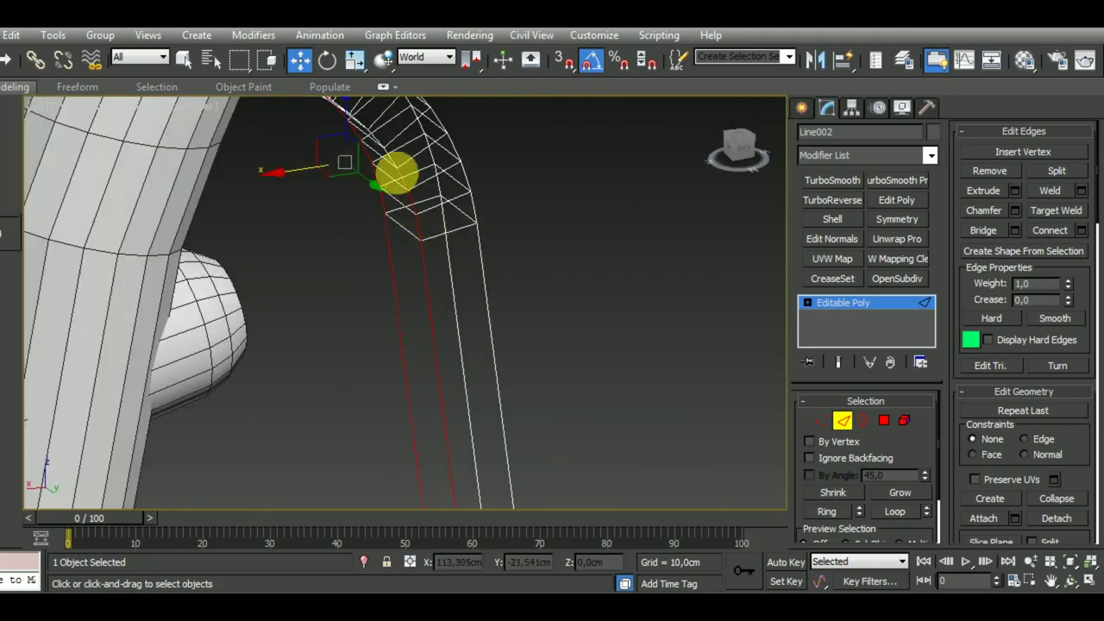
pyautogui.moveTo(402, 172)
pyautogui.mouseDown(button='middle')
pyautogui.moveTo(500, 302)
pyautogui.moveTo(463, 256)
pyautogui.moveTo(513, 249)
pyautogui.mouseUp(button='middle')
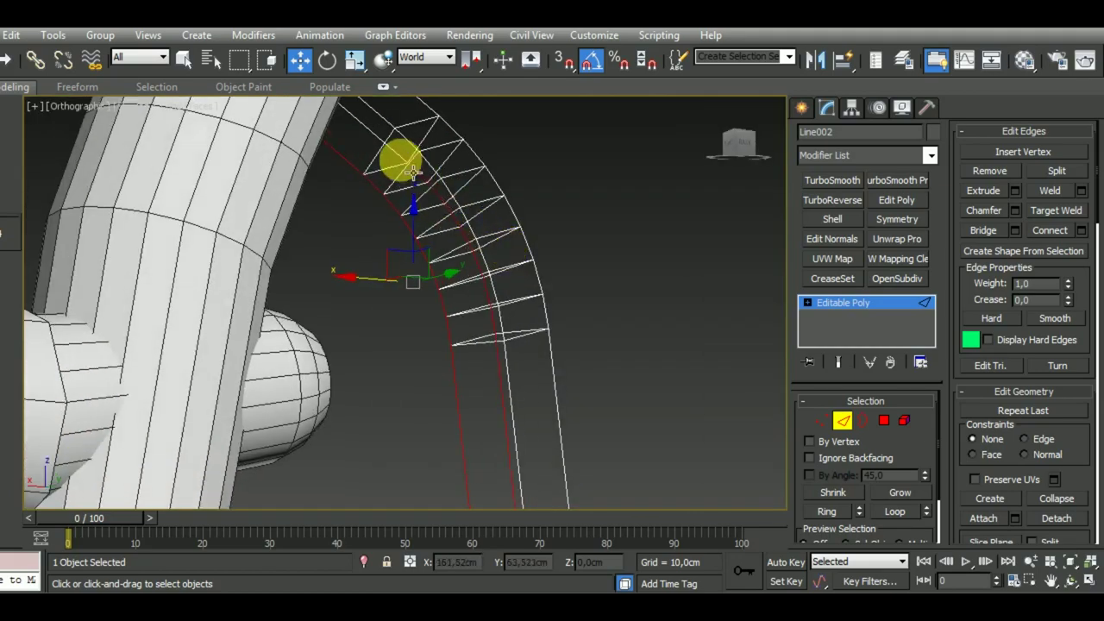
pyautogui.scroll(-5, 411, 142)
pyautogui.keyDown('alt'); pyautogui.moveTo(411, 123); pyautogui.dragTo(510, 353, button='middle'); pyautogui.keyUp('alt')
pyautogui.press('f')
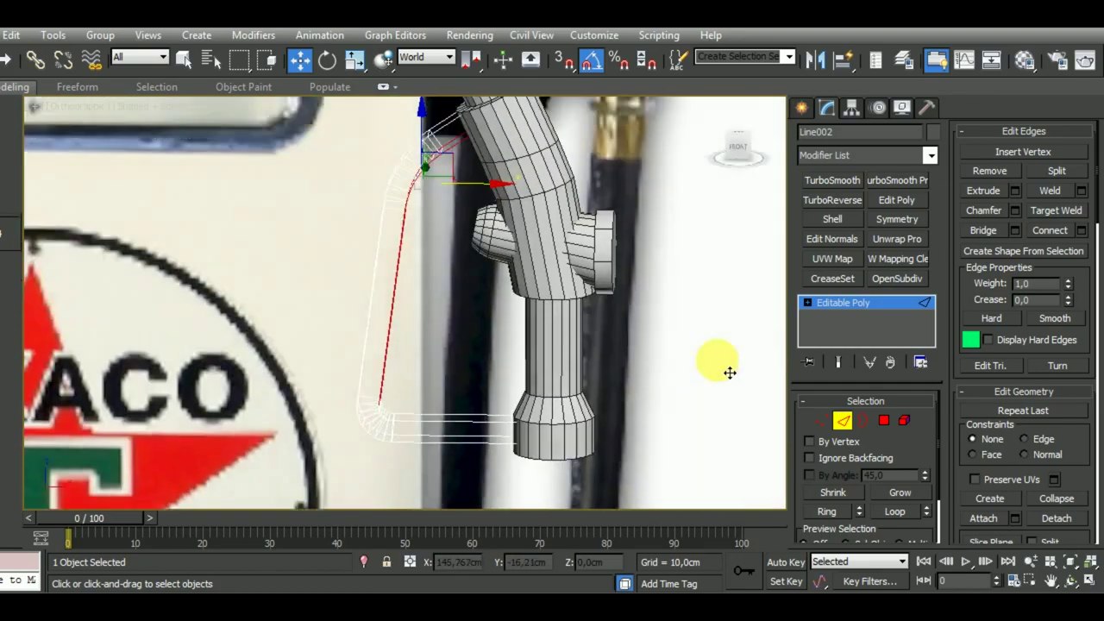
pyautogui.press('l')
pyautogui.press('f')
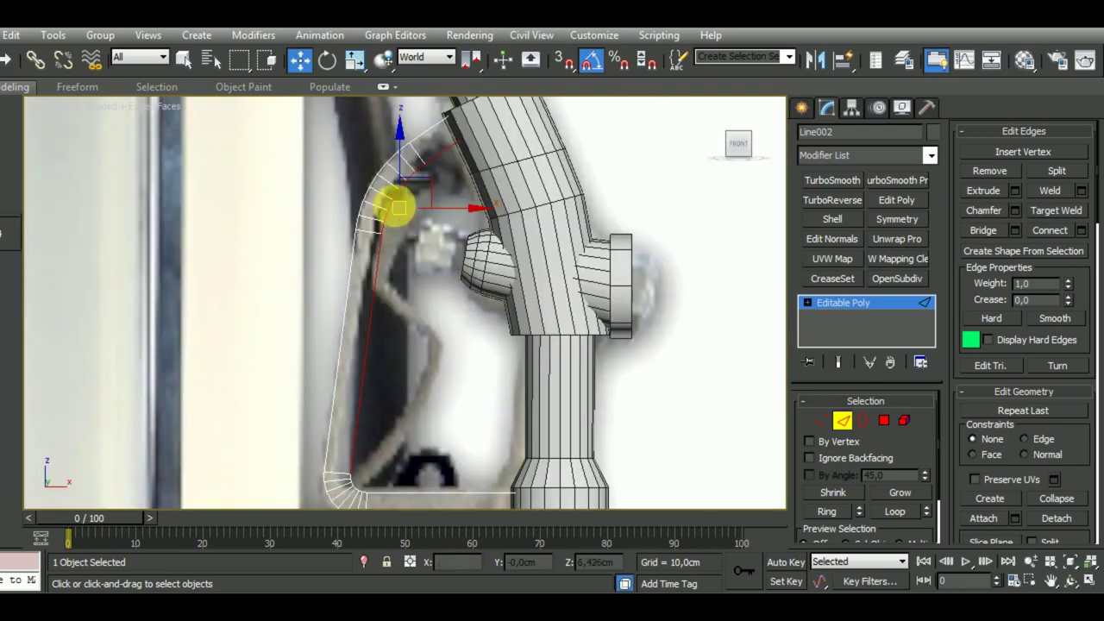
pyautogui.moveTo(469, 220); pyautogui.dragTo(463, 218)
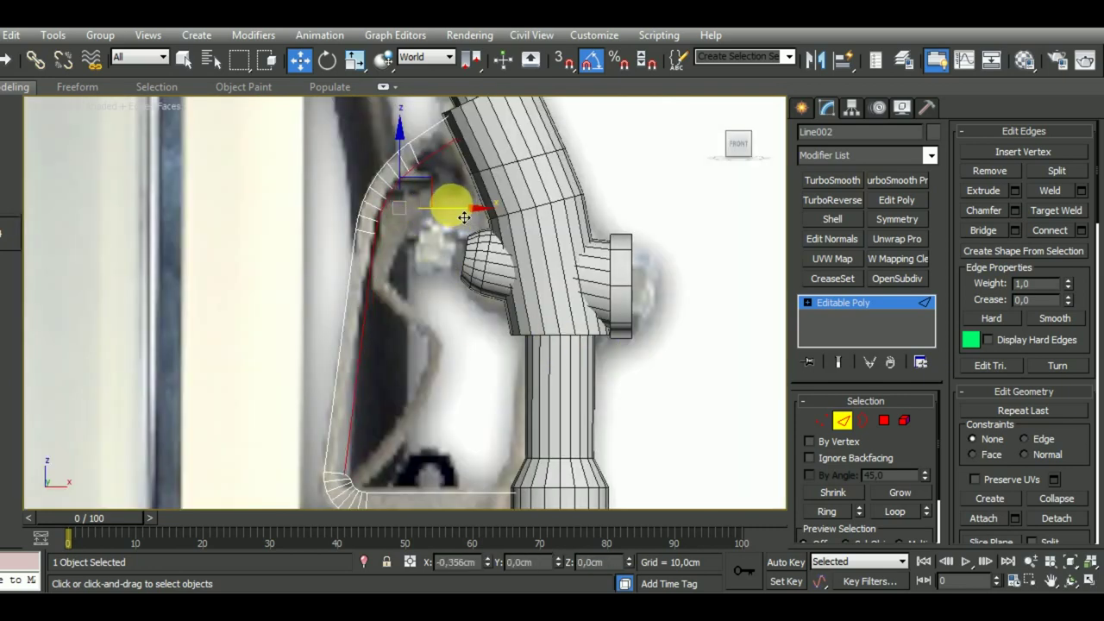
pyautogui.moveTo(453, 195); pyautogui.dragTo(452, 157)
pyautogui.scroll(-3, 457, 164)
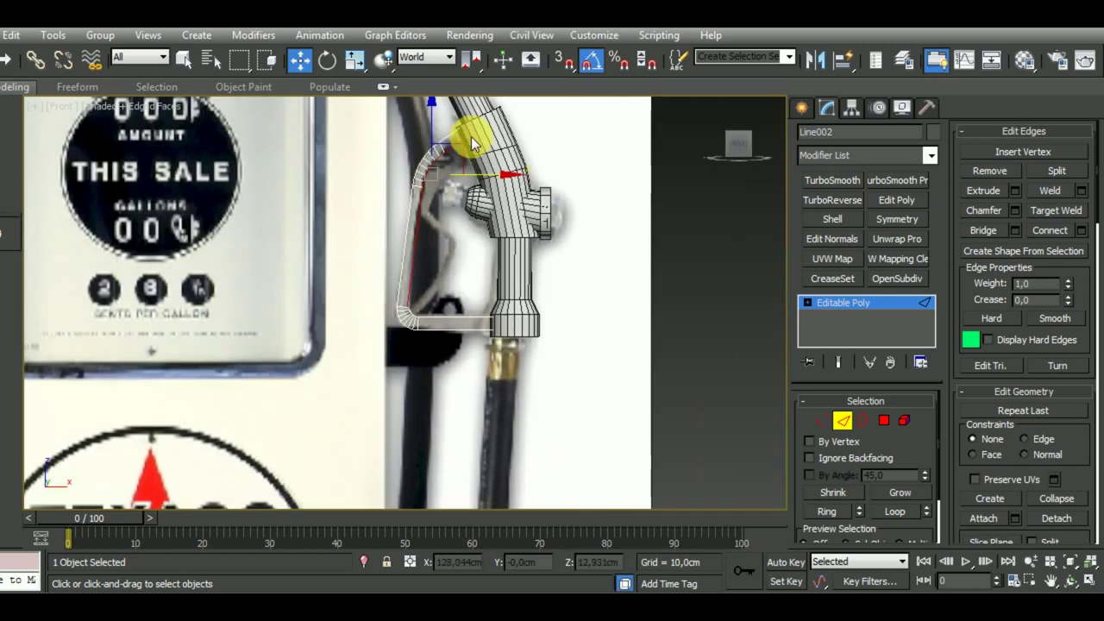
pyautogui.scroll(5, 444, 306)
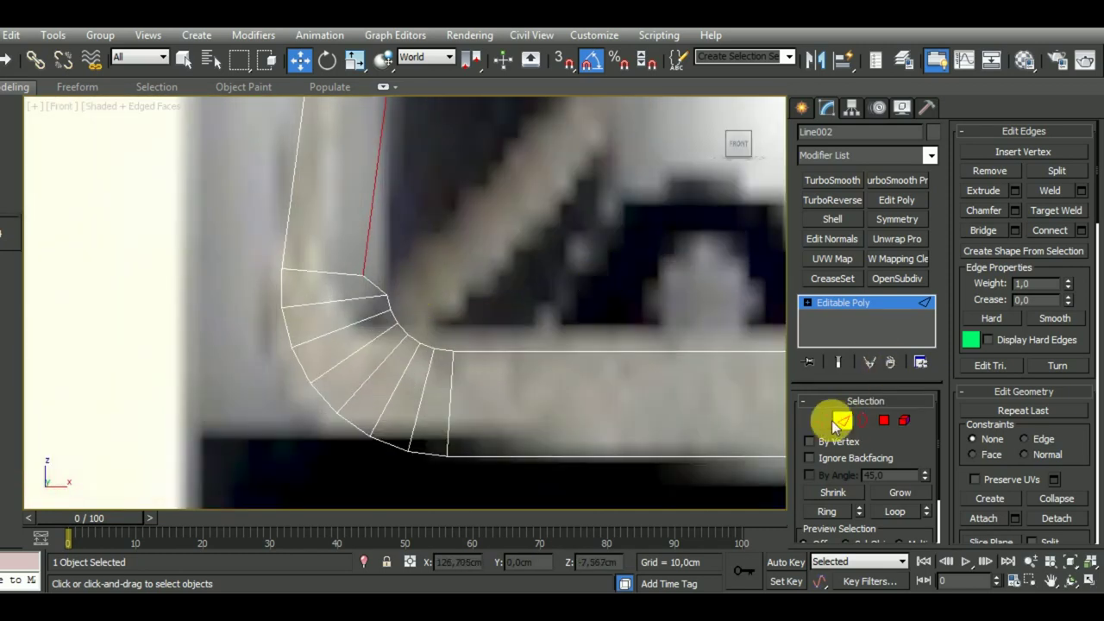
# Move a lower-bend vertex right and down to smooth the bend, then exit sub-object mode
pyautogui.click(821, 420)
pyautogui.click(384, 297)
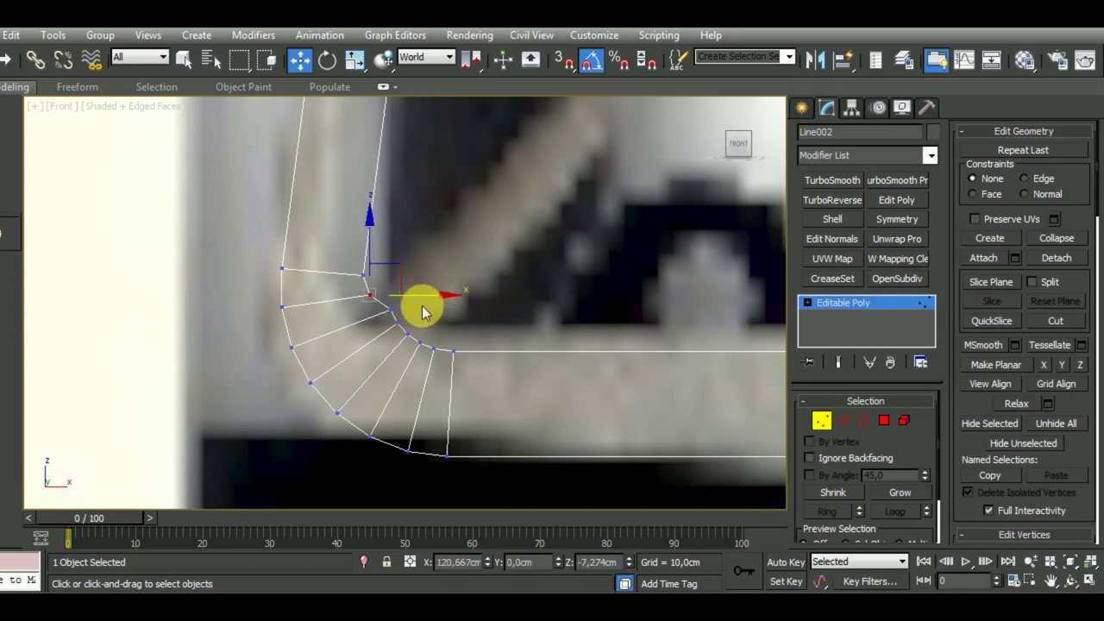
pyautogui.moveTo(406, 309); pyautogui.dragTo(463, 338)
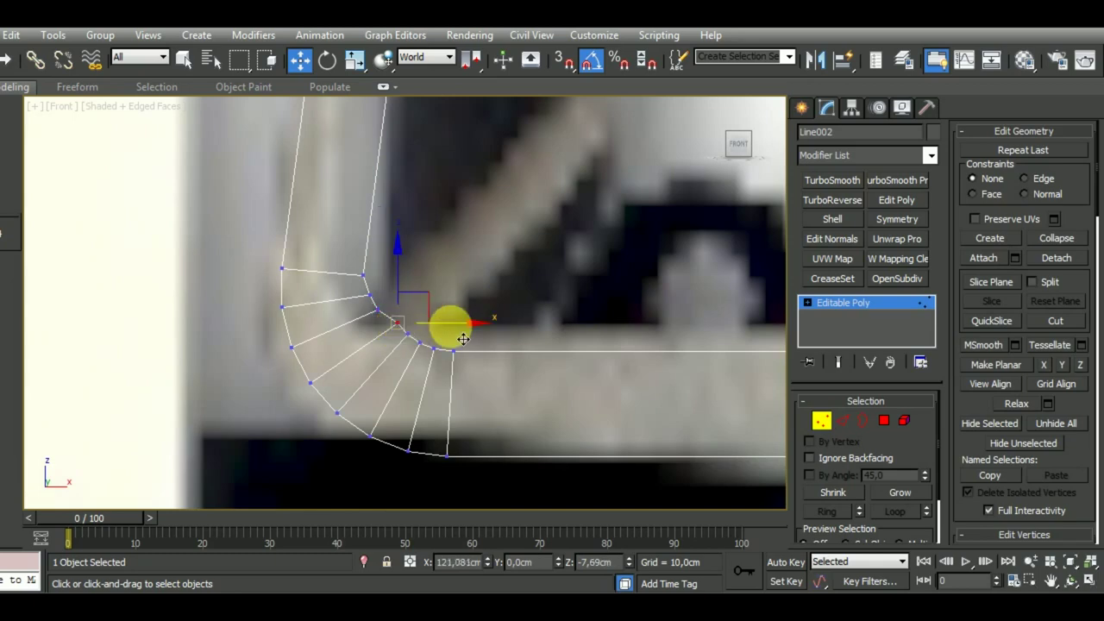
pyautogui.scroll(-3, 455, 339)
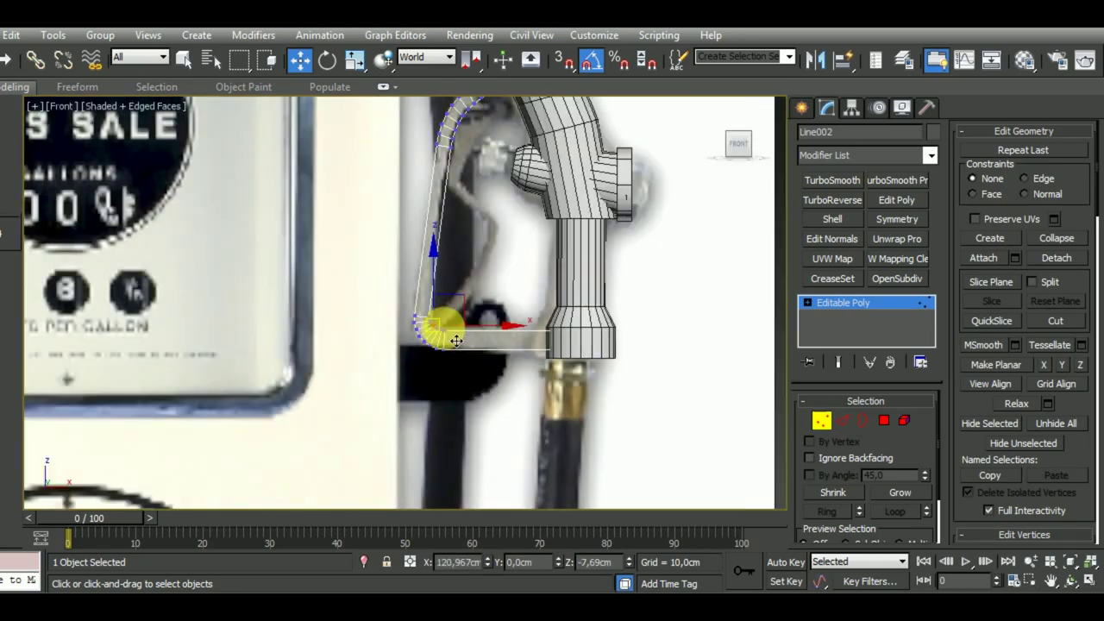
pyautogui.scroll(-2, 438, 320)
pyautogui.click(821, 419)
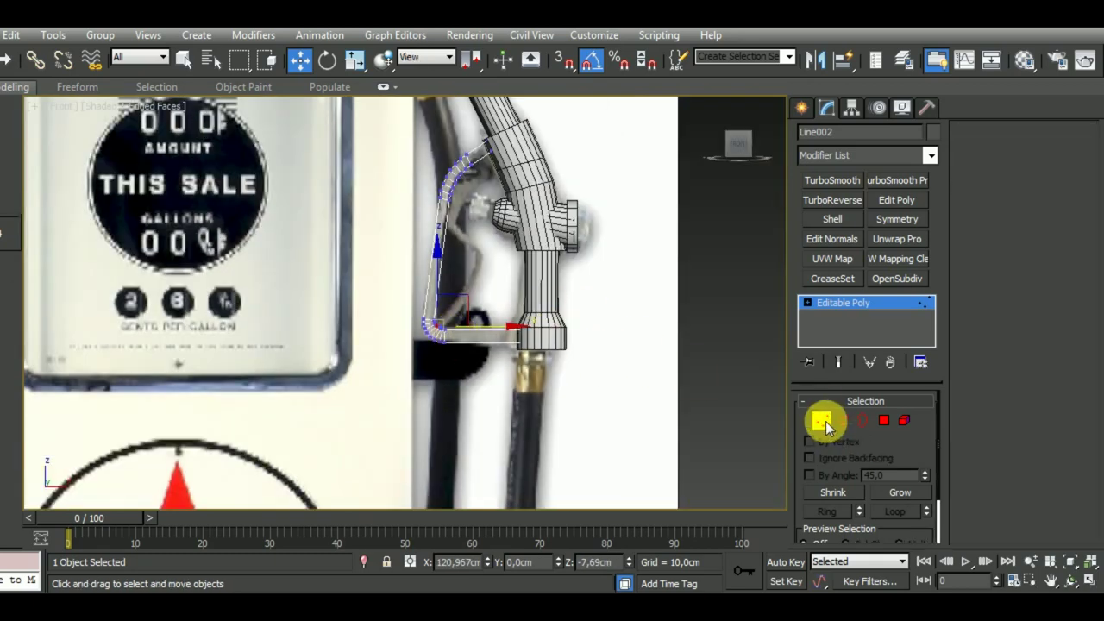
pyautogui.moveTo(619, 400); pyautogui.dragTo(602, 368, button='middle')
# Assign Material #20, a VRayMtl with light diffuse, to the trigger lever
pyautogui.press('m')
pyautogui.click(74, 248)
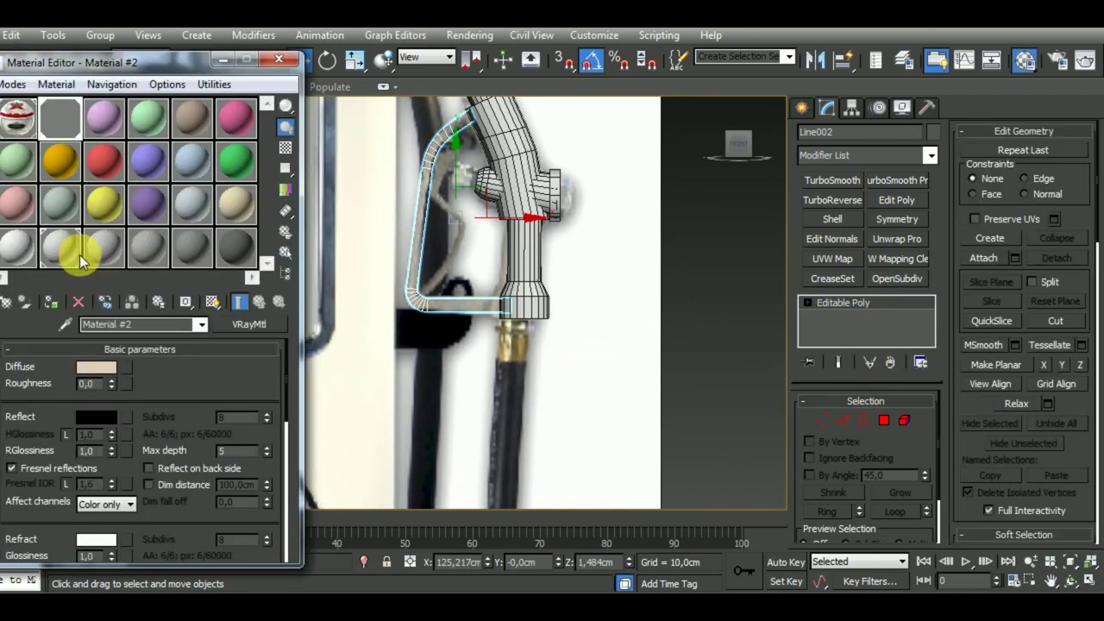
pyautogui.click(50, 302)
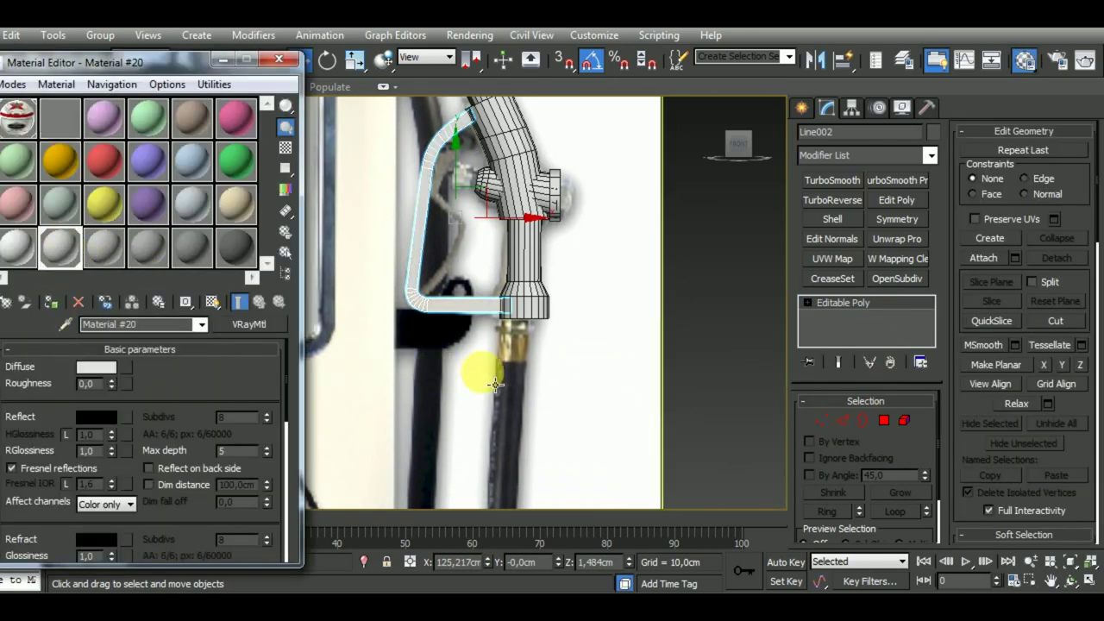
pyautogui.click(604, 366)
pyautogui.scroll(1, 522, 325)
pyautogui.scroll(3, 510, 308)
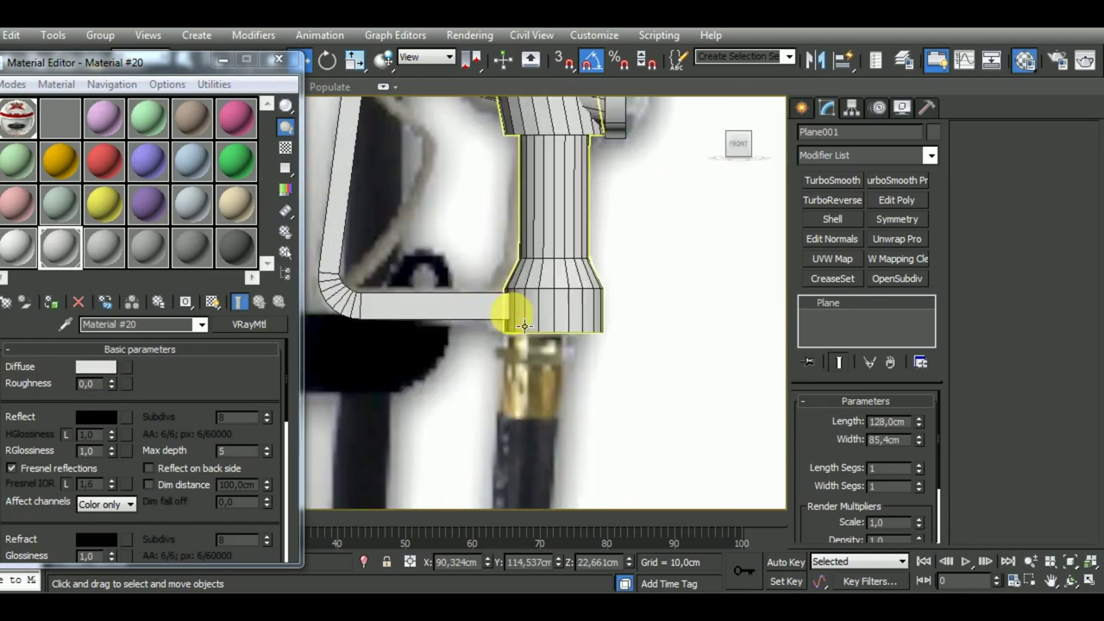
pyautogui.click(457, 308)
# Frame the nozzle in the Front view and select the small Cylinder014 cap
pyautogui.moveTo(599, 308); pyautogui.dragTo(616, 387, button='middle')
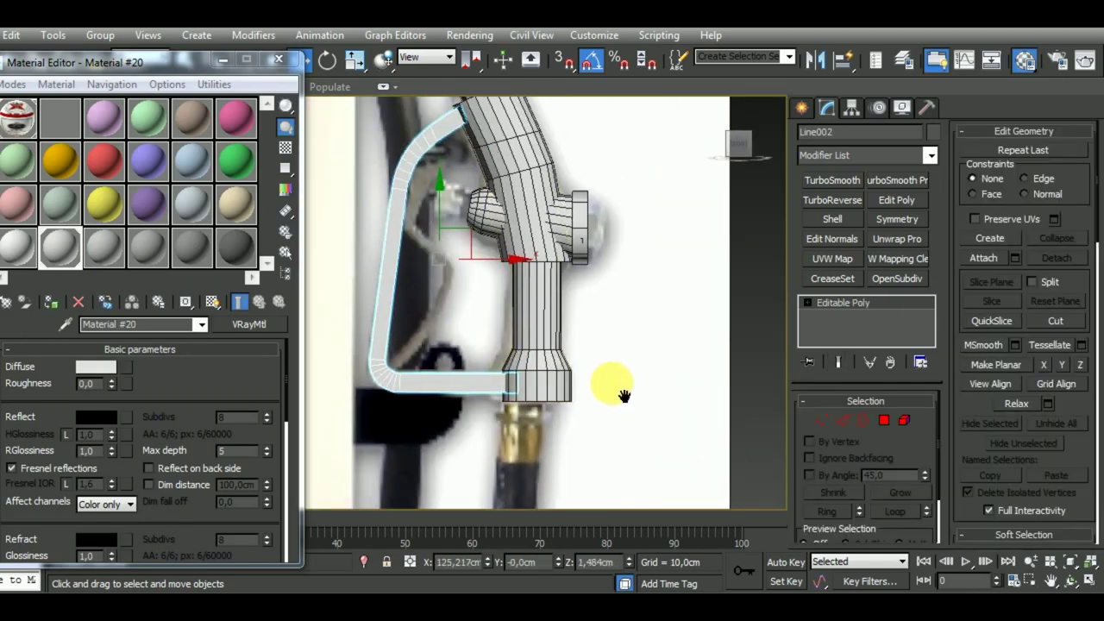
pyautogui.scroll(4, 443, 179)
pyautogui.scroll(-3, 476, 207)
pyautogui.scroll(-1, 470, 186)
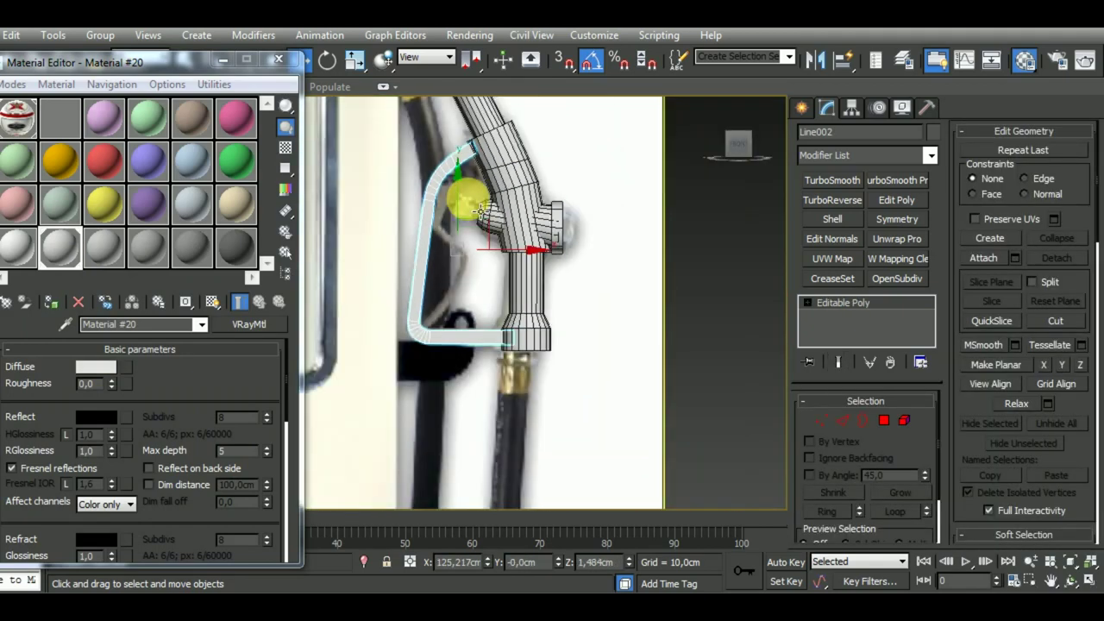
pyautogui.scroll(-1, 572, 197)
pyautogui.moveTo(572, 198)
pyautogui.mouseDown(button='middle')
pyautogui.moveTo(600, 265)
pyautogui.moveTo(561, 230)
pyautogui.mouseUp(button='middle')
pyautogui.scroll(3, 443, 221)
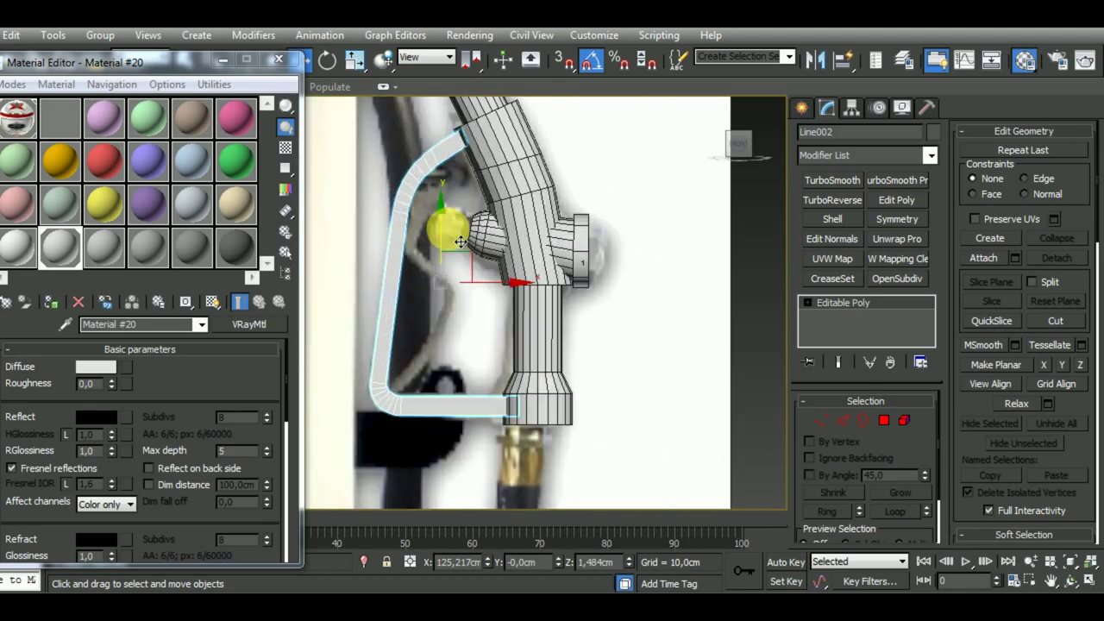
pyautogui.scroll(1, 518, 237)
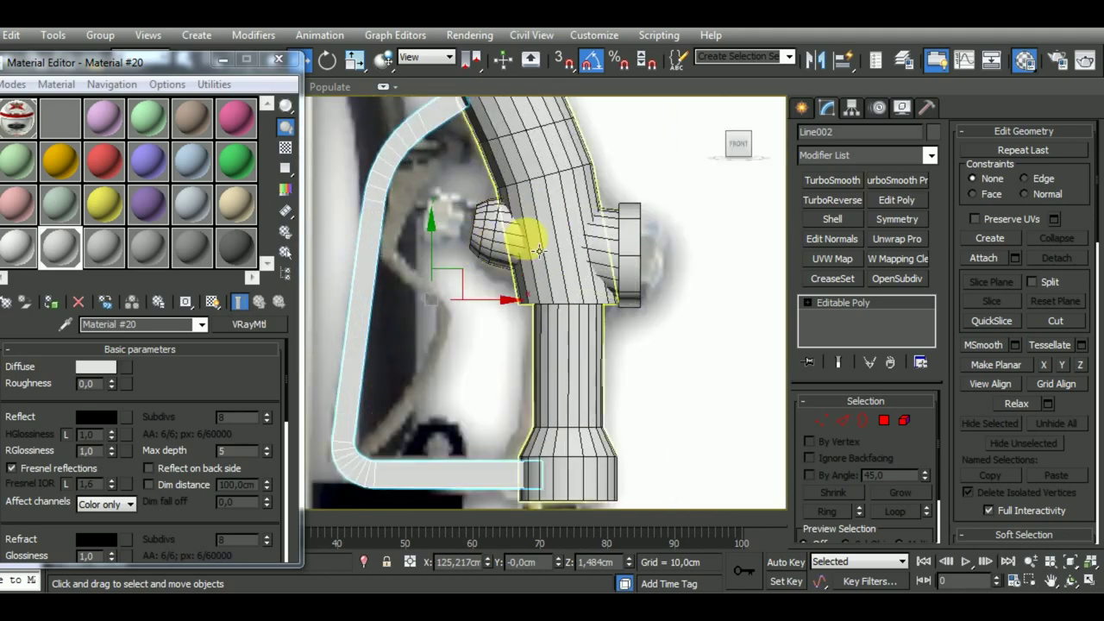
pyautogui.scroll(-1, 524, 239)
pyautogui.scroll(-1, 630, 344)
pyautogui.moveTo(631, 344); pyautogui.dragTo(636, 320, button='middle')
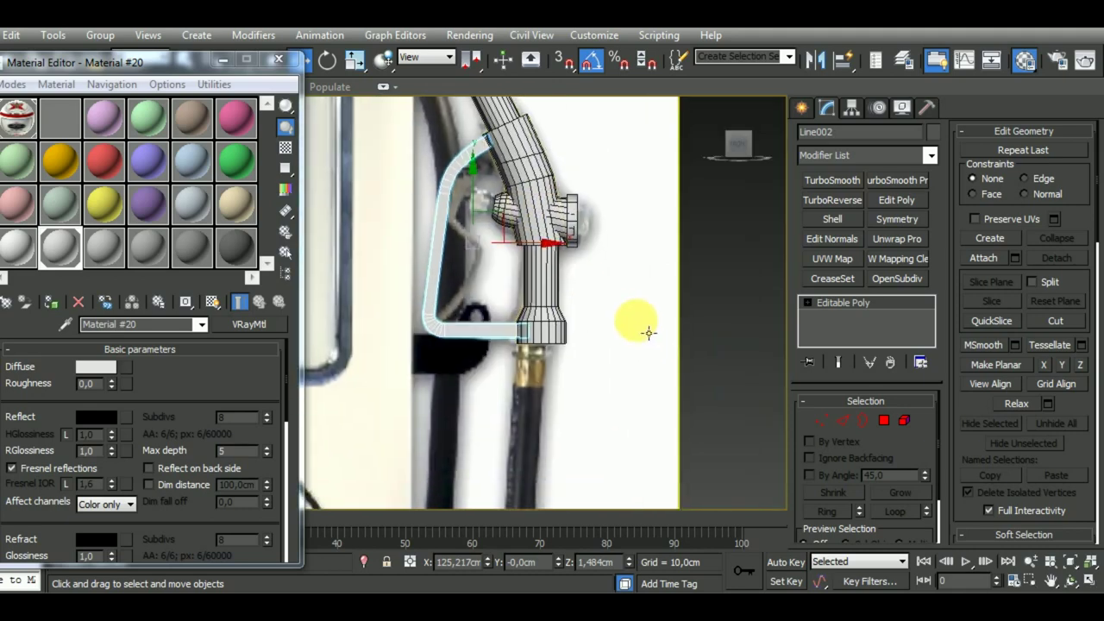
pyautogui.click(587, 234)
# Close the Material Editor and nudge the Cylinder014 cap slightly along X
pyautogui.scroll(2, 580, 222)
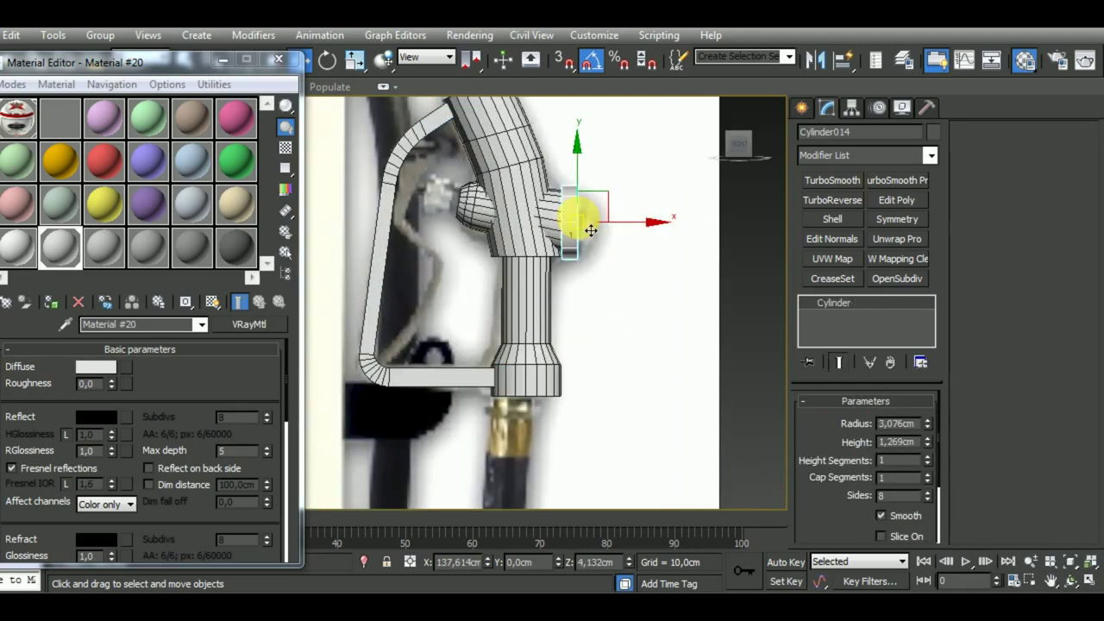
pyautogui.click(326, 60)
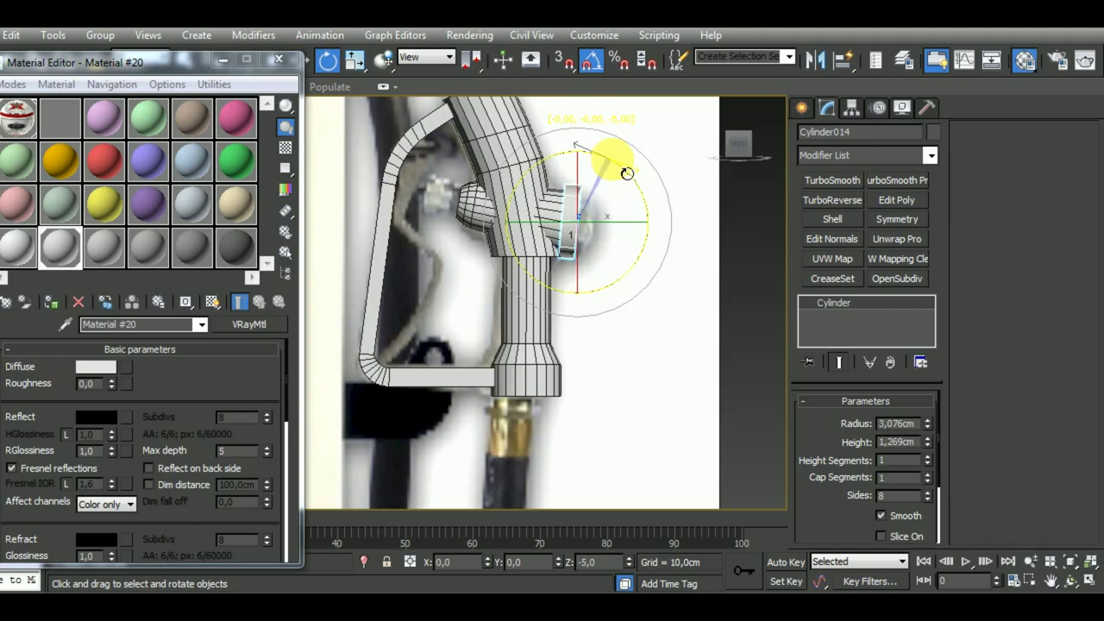
pyautogui.click(307, 61)
pyautogui.click(278, 59)
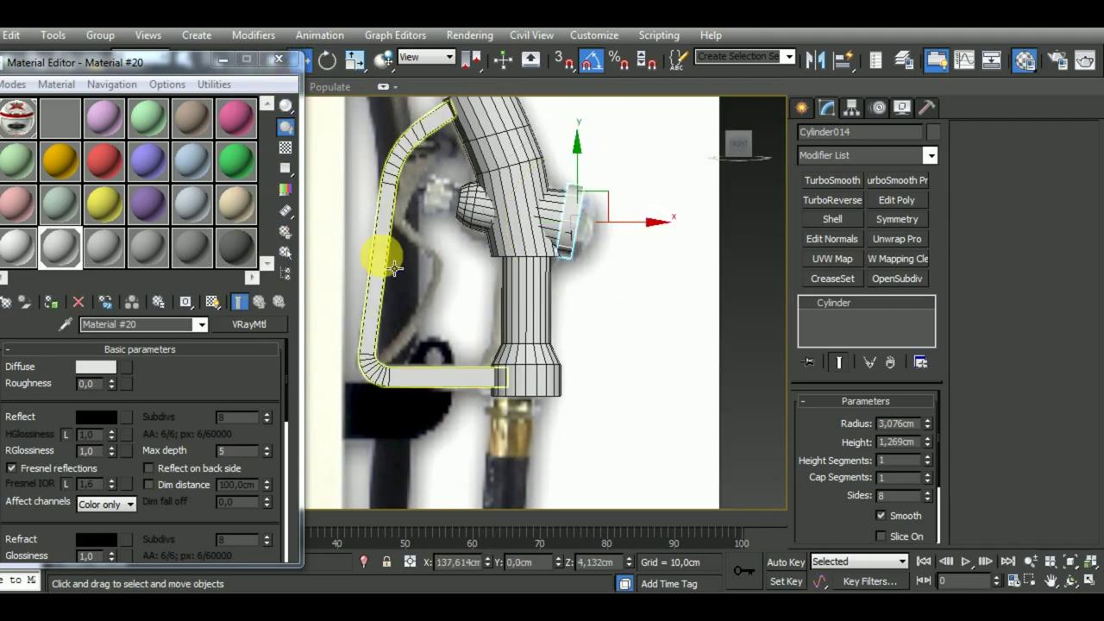
pyautogui.moveTo(374, 246); pyautogui.dragTo(497, 309, button='middle')
pyautogui.scroll(2, 492, 238)
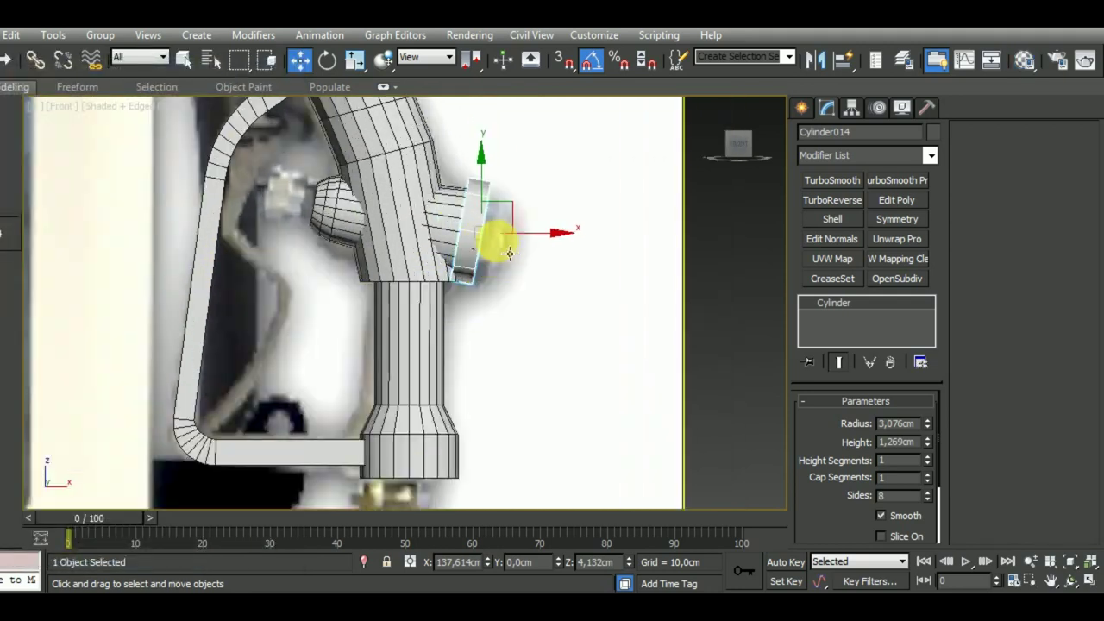
pyautogui.moveTo(556, 251)
pyautogui.mouseDown()
pyautogui.moveTo(612, 267)
pyautogui.moveTo(560, 269)
pyautogui.mouseUp()
# Rotate and raise Cylinder013's end vertices so the side pipe reaches the cap
pyautogui.click(456, 209)
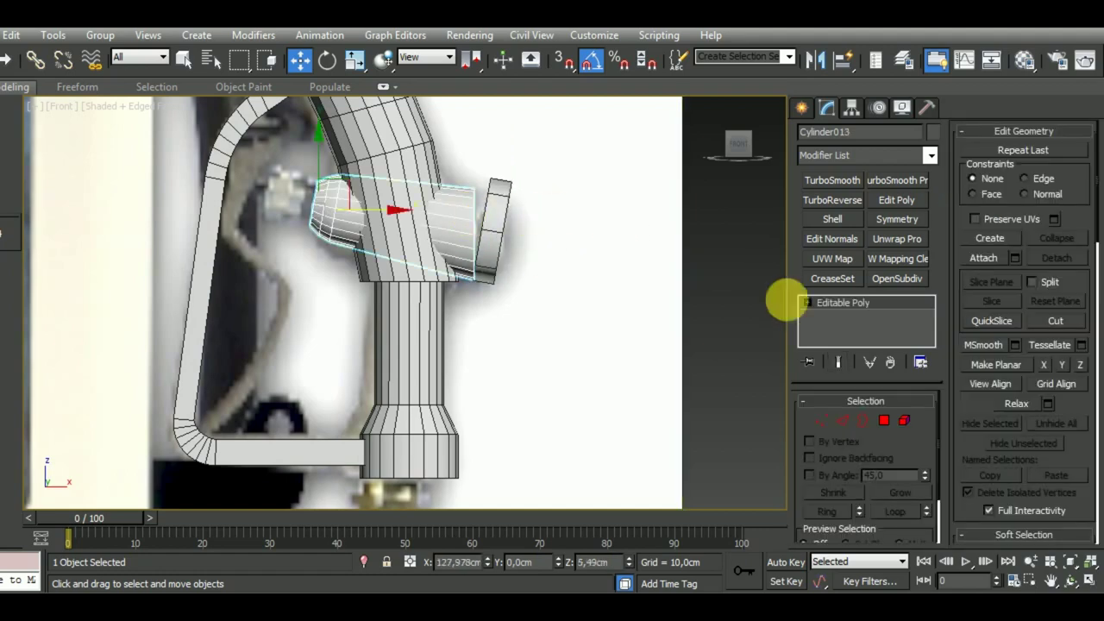
pyautogui.click(821, 420)
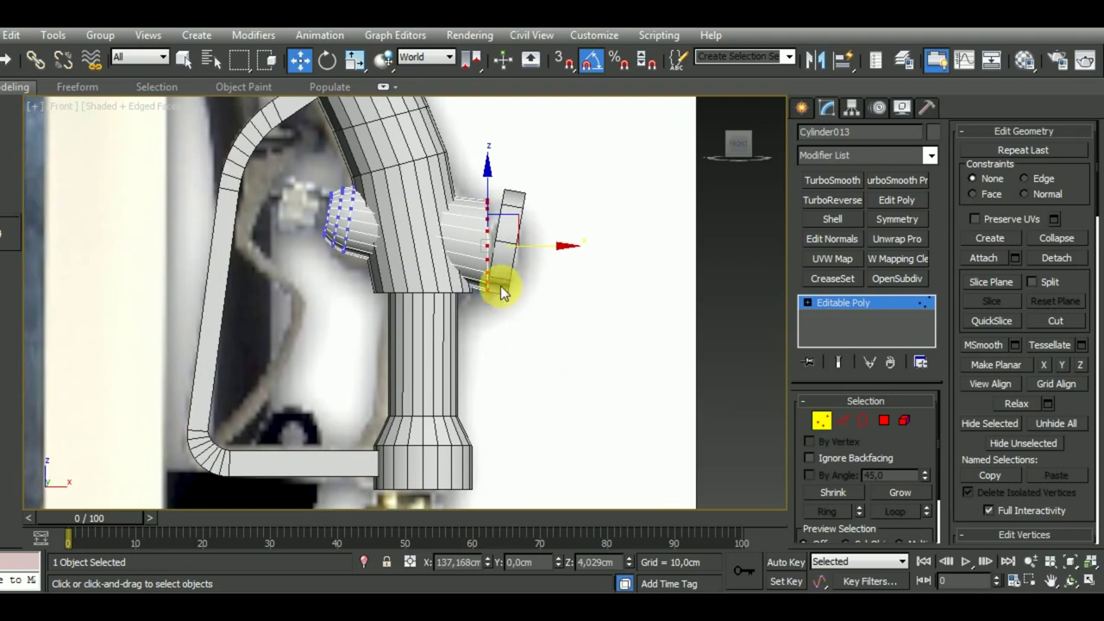
pyautogui.press('e')
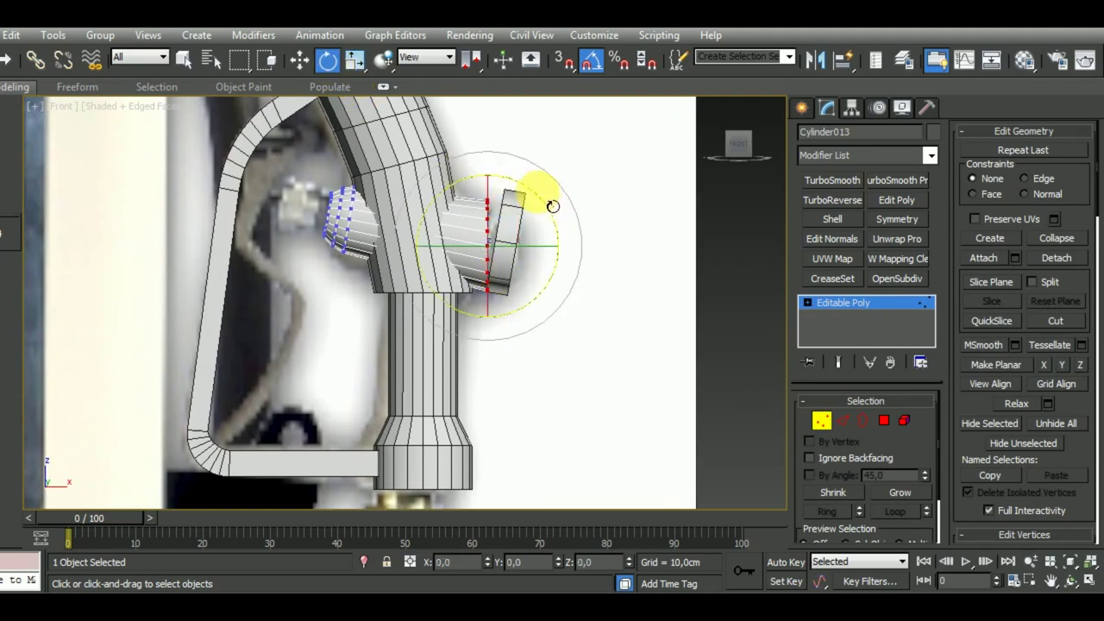
pyautogui.click(300, 60)
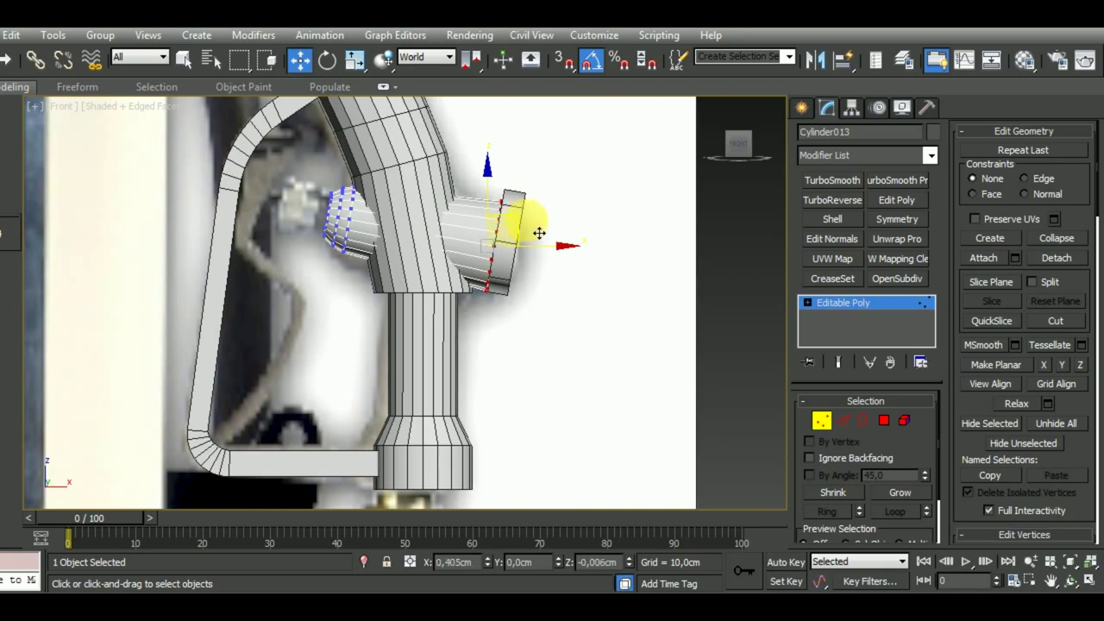
pyautogui.moveTo(539, 233); pyautogui.dragTo(540, 229)
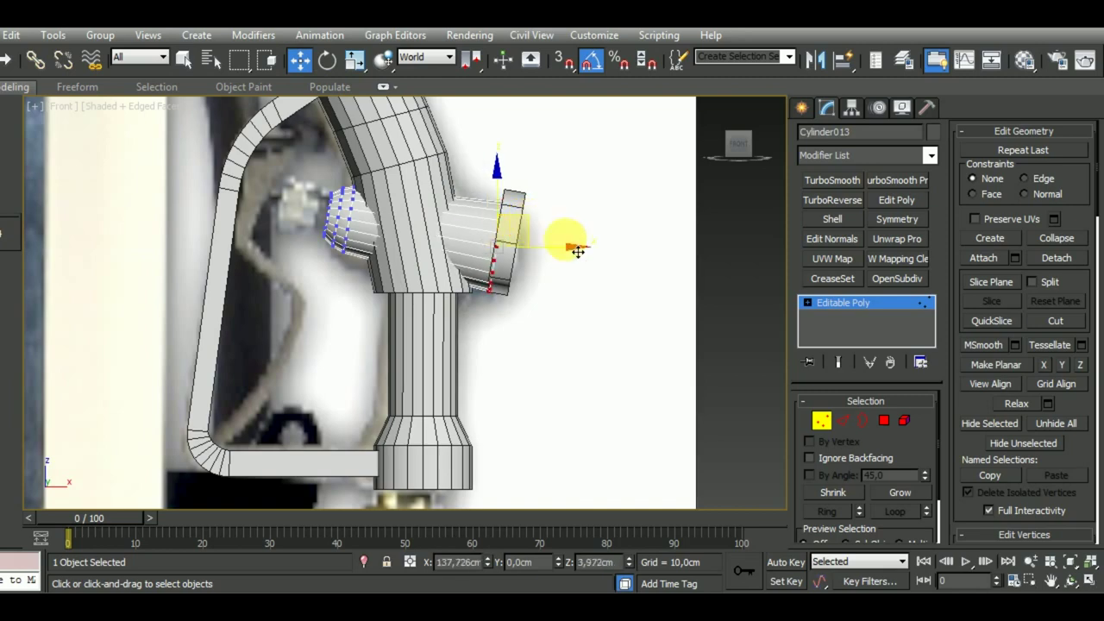
pyautogui.click(822, 420)
# Reselect the cap, then the background reference plane, and reframe the nozzle
pyautogui.click(522, 256)
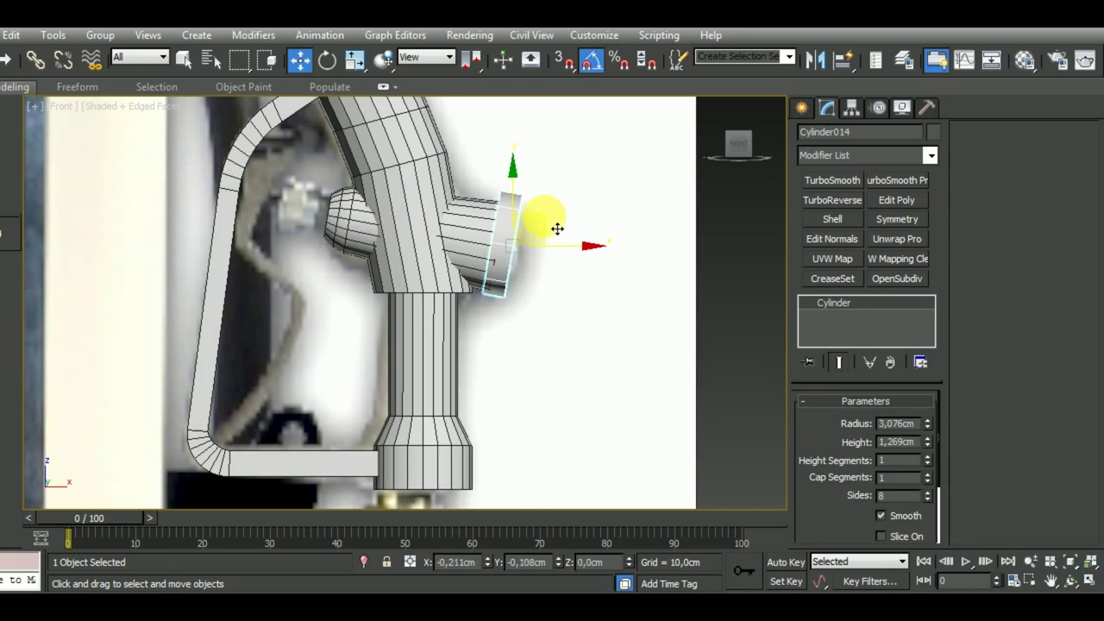
pyautogui.scroll(-5, 557, 231)
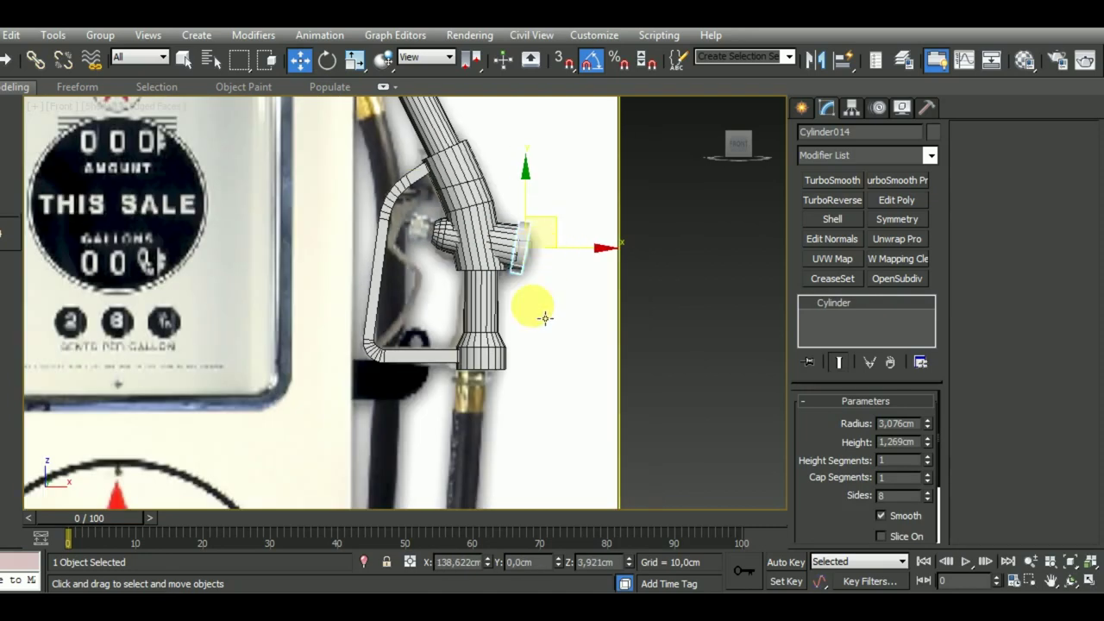
pyautogui.click(552, 369)
pyautogui.scroll(2, 578, 369)
pyautogui.scroll(4, 465, 261)
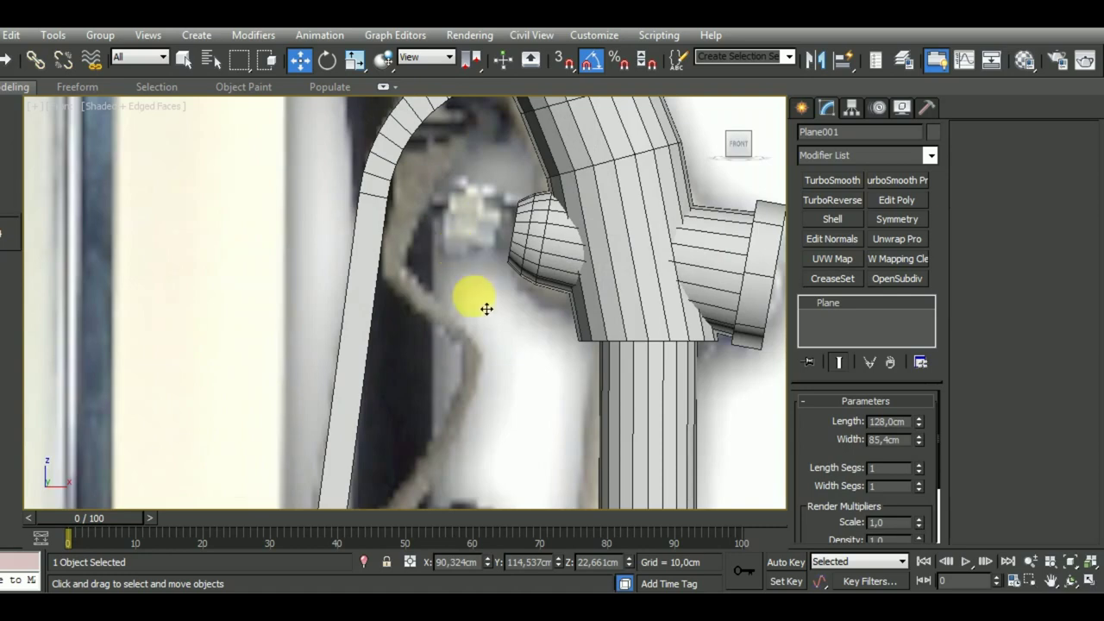
pyautogui.scroll(-2, 486, 308)
pyautogui.scroll(-2, 524, 328)
pyautogui.moveTo(512, 409); pyautogui.dragTo(474, 375, button='middle')
pyautogui.scroll(3, 462, 216)
pyautogui.scroll(-3, 470, 224)
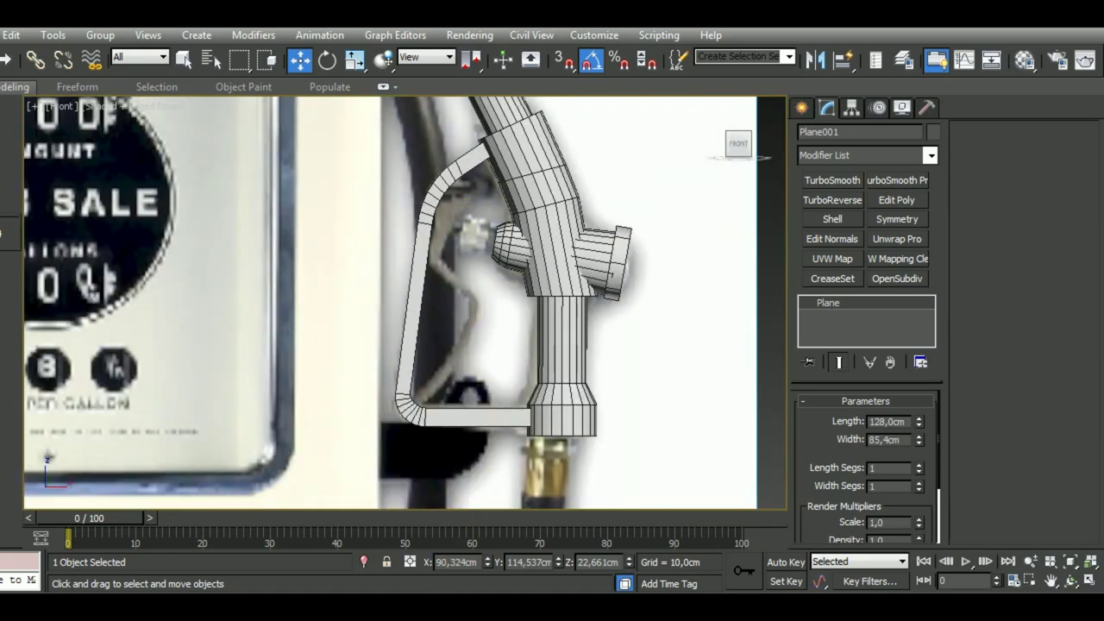
# Draw Line003 with five points zigzagging down the lever to the guard's bottom corner
pyautogui.click(801, 106)
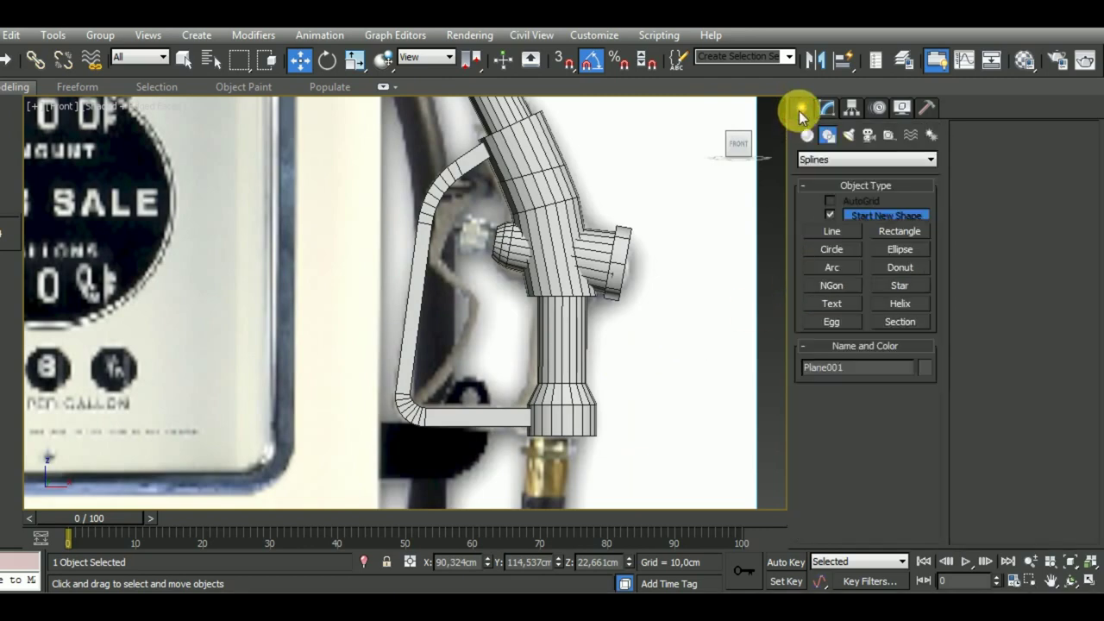
pyautogui.click(831, 228)
pyautogui.moveTo(480, 333); pyautogui.dragTo(424, 340, button='middle')
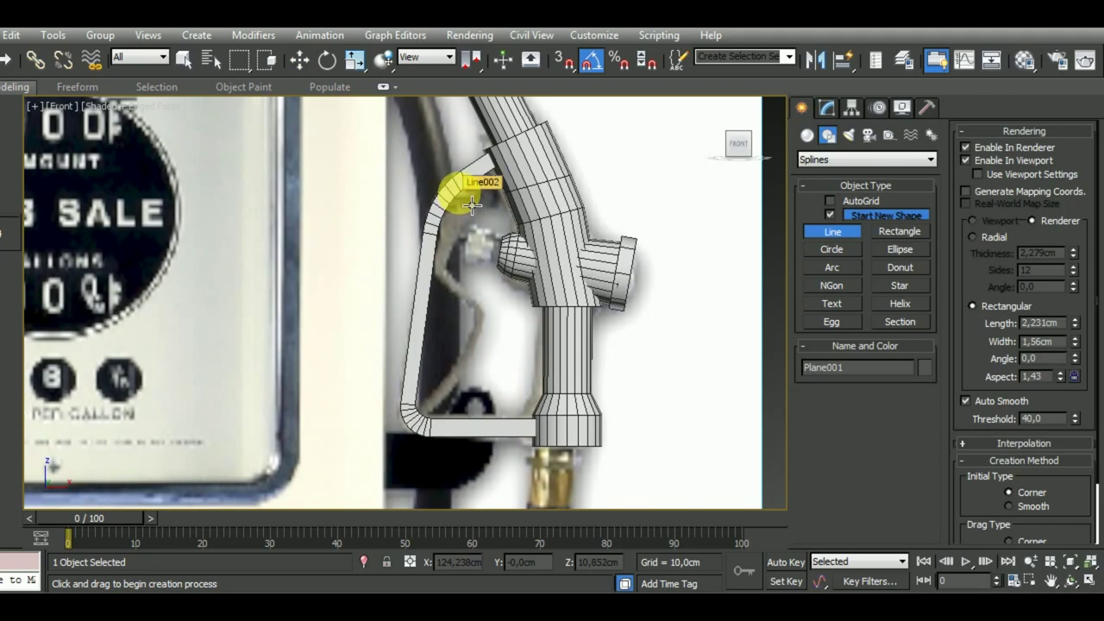
pyautogui.click(470, 204)
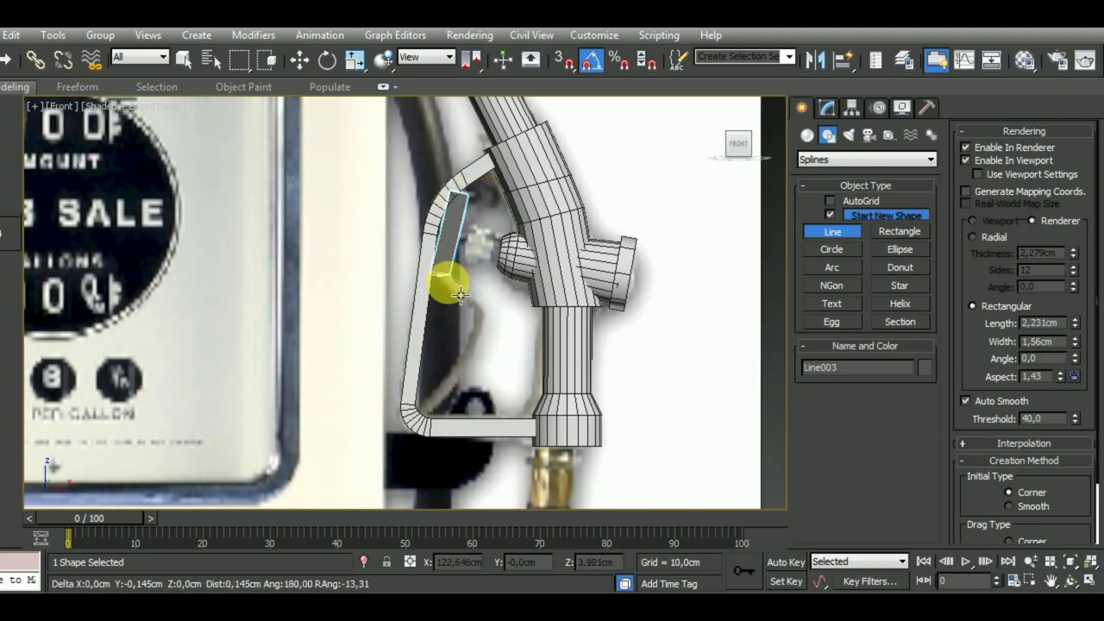
pyautogui.click(438, 277)
pyautogui.click(489, 319)
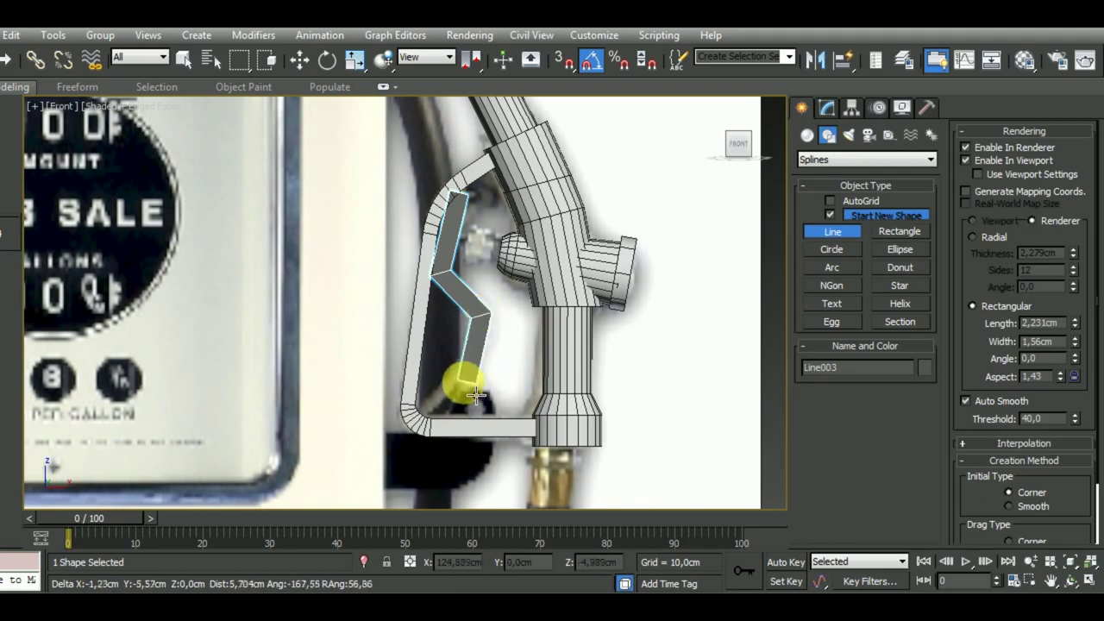
pyautogui.click(465, 392)
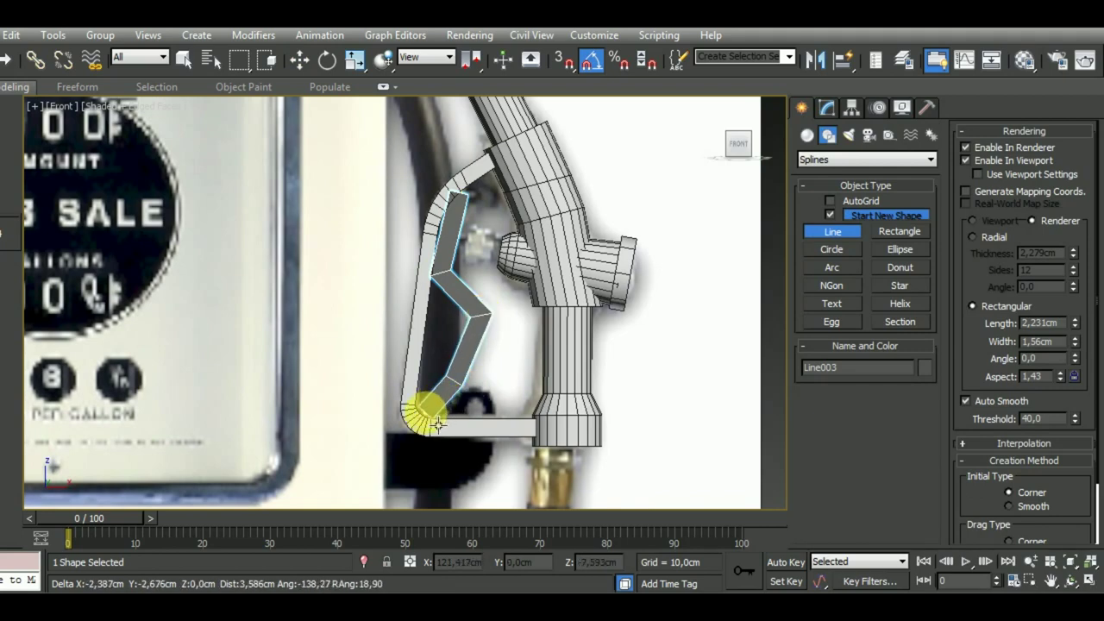
pyautogui.click(431, 428)
pyautogui.rightClick(706, 382)
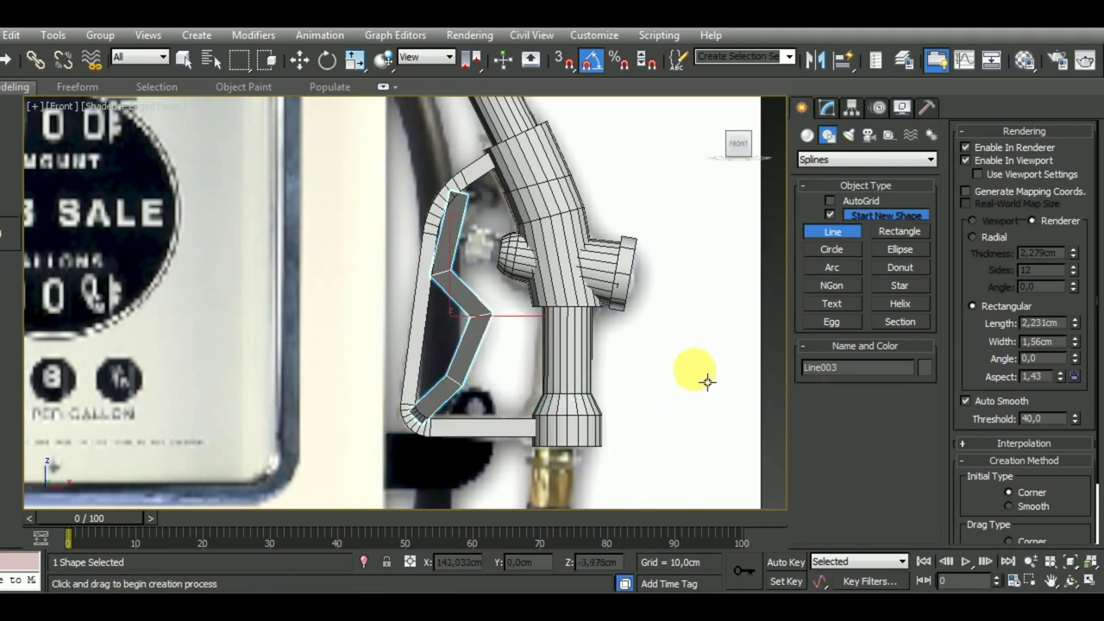
# Give Line003 a Radial rendering profile with thickness reduced to about 1.3 cm
pyautogui.click(826, 107)
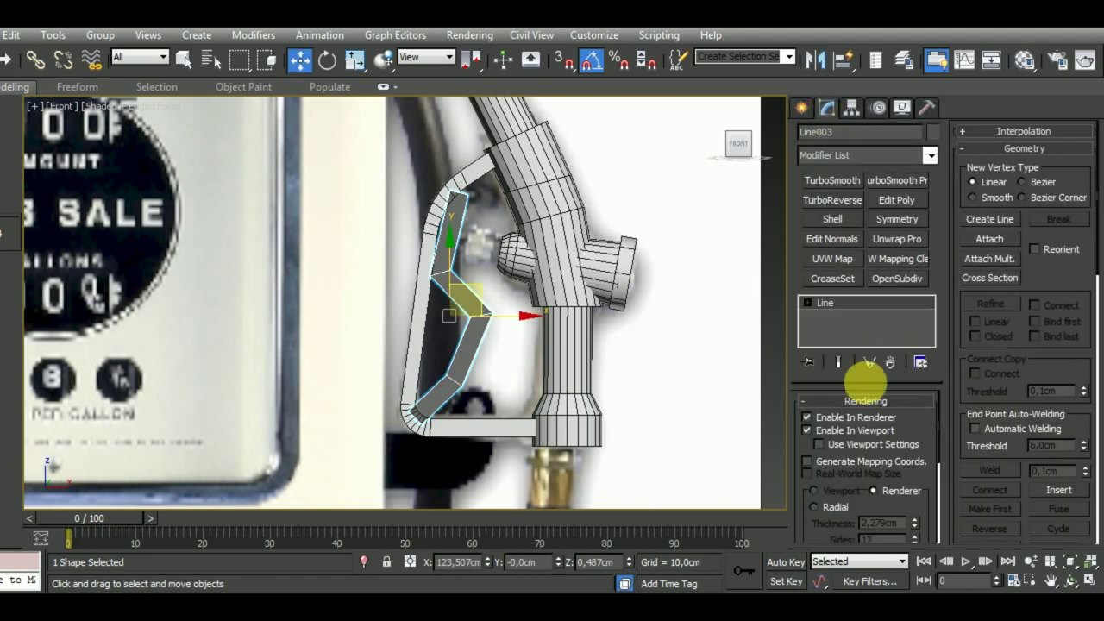
pyautogui.click(832, 511)
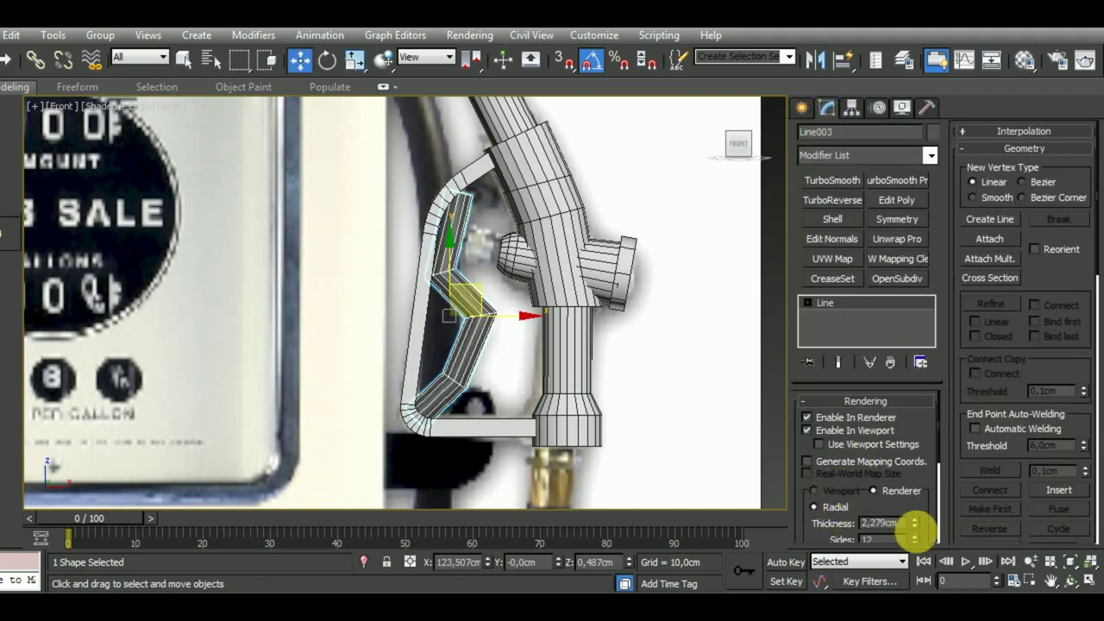
pyautogui.moveTo(916, 529); pyautogui.dragTo(926, 576)
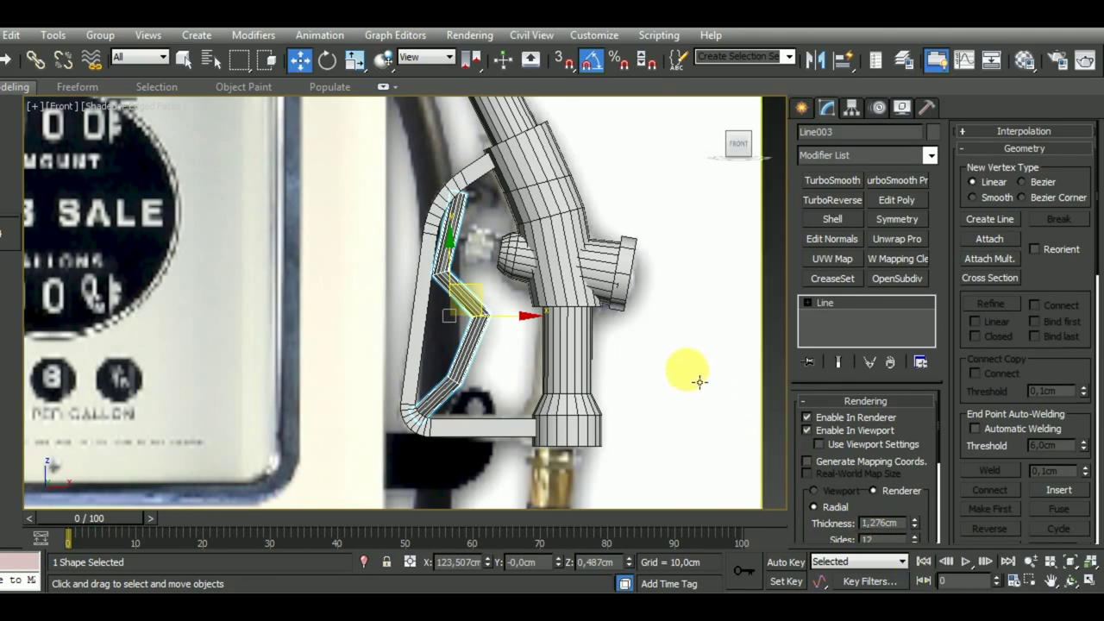
pyautogui.scroll(2, 645, 340)
pyautogui.press('m')
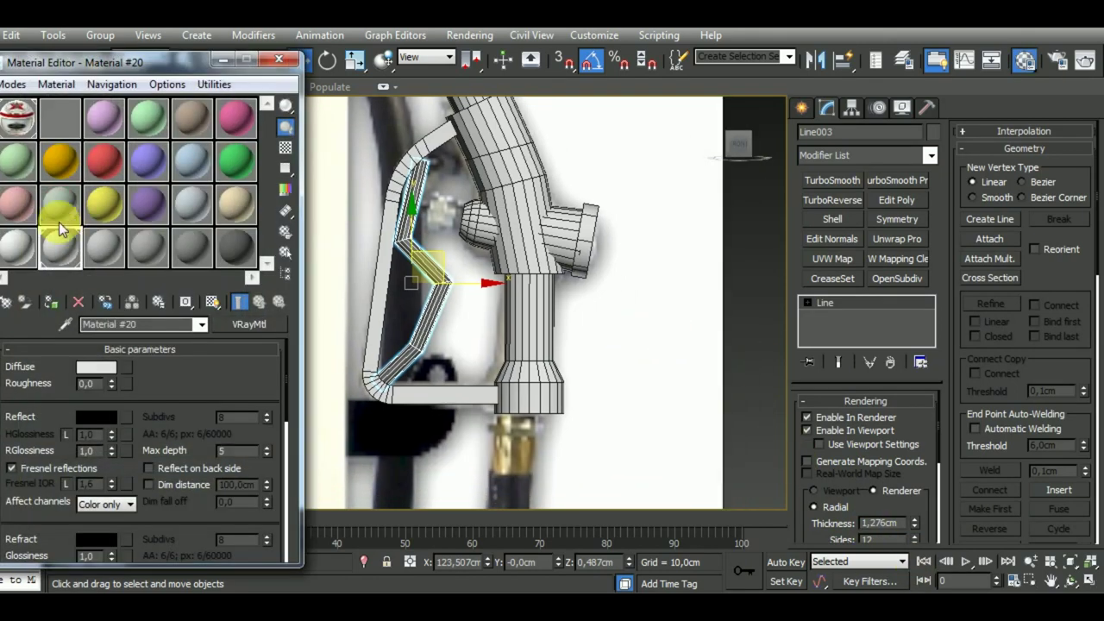
pyautogui.click(223, 61)
pyautogui.moveTo(608, 333); pyautogui.dragTo(619, 343, button='middle')
pyautogui.scroll(2, 431, 199)
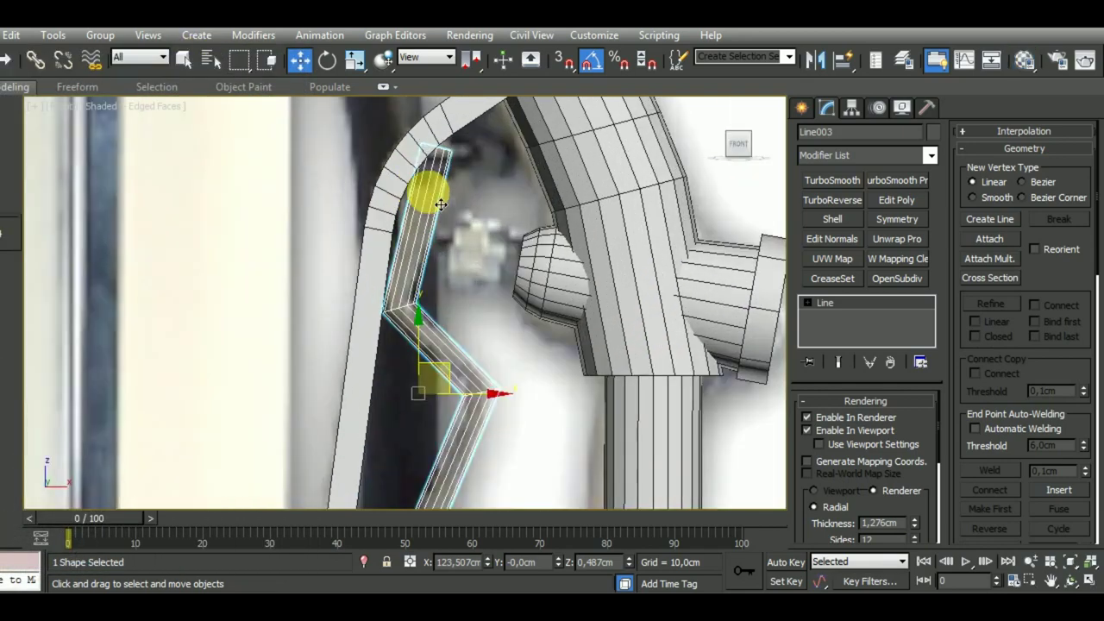
pyautogui.scroll(1, 438, 202)
pyautogui.scroll(-1, 435, 195)
pyautogui.scroll(-1, 431, 185)
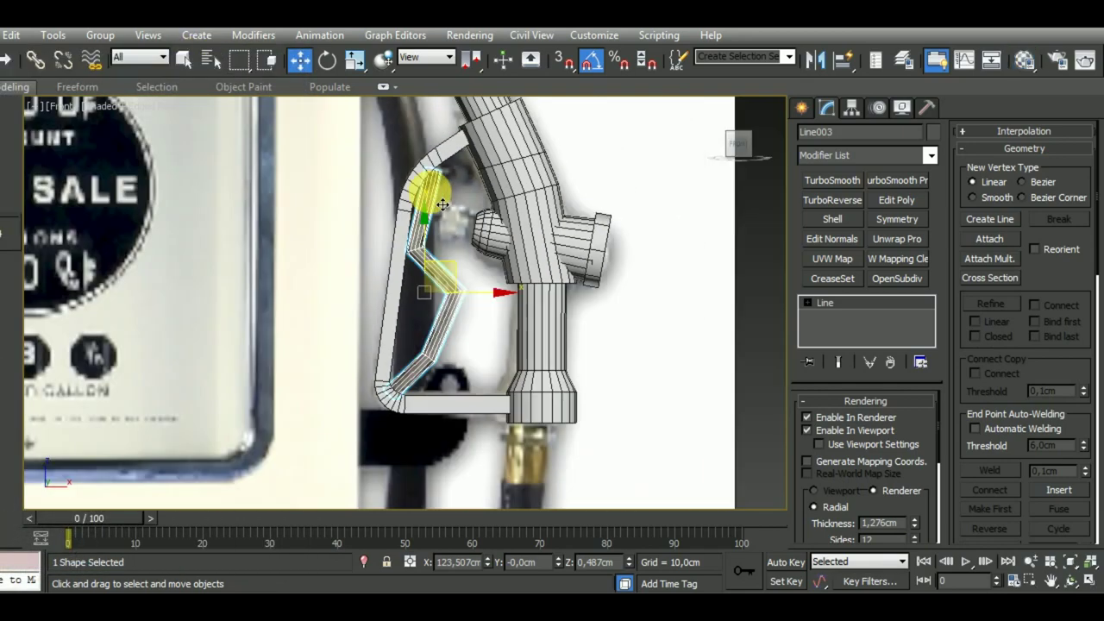
pyautogui.scroll(2, 444, 197)
pyautogui.scroll(-1, 449, 197)
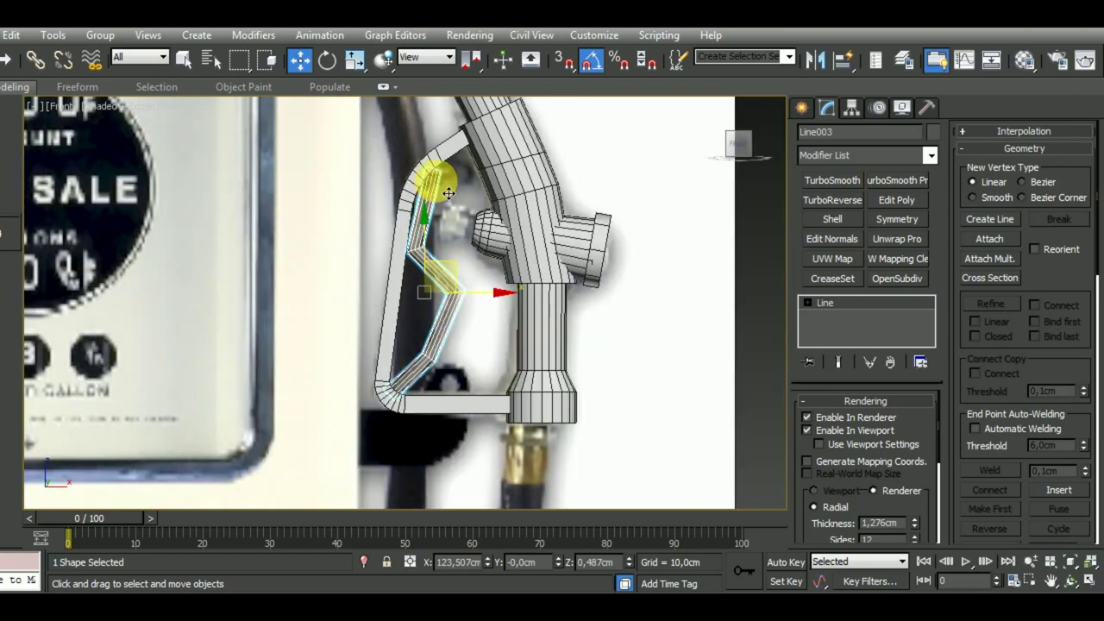
pyautogui.scroll(-1, 448, 197)
pyautogui.scroll(1, 447, 198)
pyautogui.scroll(2, 446, 199)
pyautogui.scroll(-1, 446, 199)
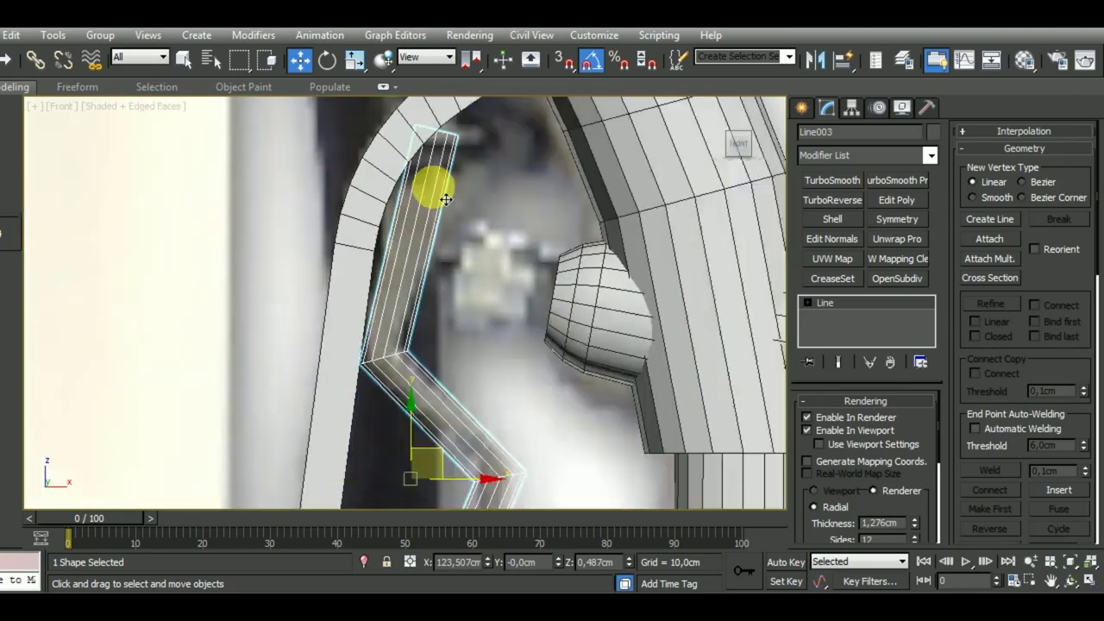
pyautogui.scroll(-2, 435, 185)
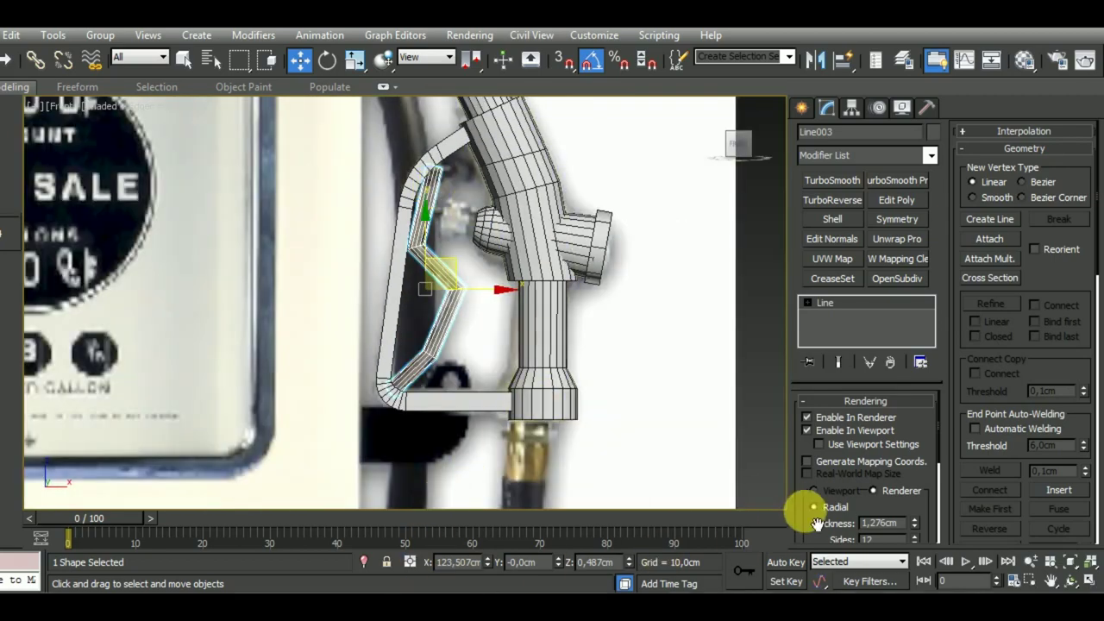
# Switch to a Rectangular profile 0.998 cm wide, then select a vertex at Vertex level
pyautogui.moveTo(855, 503); pyautogui.dragTo(845, 371)
pyautogui.click(815, 448)
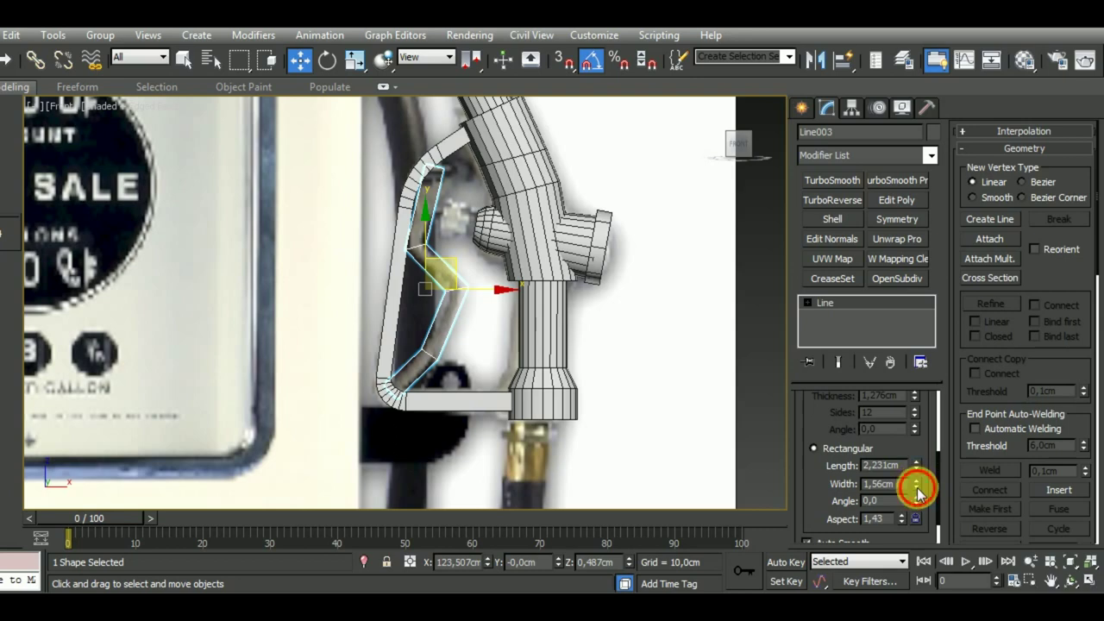
pyautogui.moveTo(916, 490); pyautogui.dragTo(930, 527)
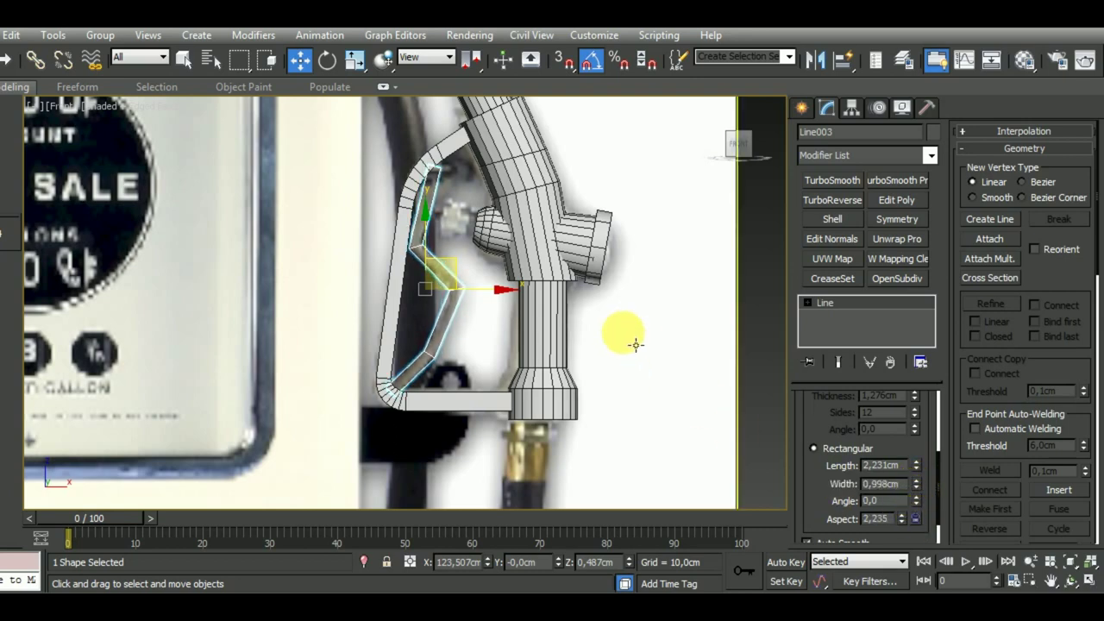
pyautogui.click(825, 303)
pyautogui.moveTo(397, 335); pyautogui.dragTo(454, 371)
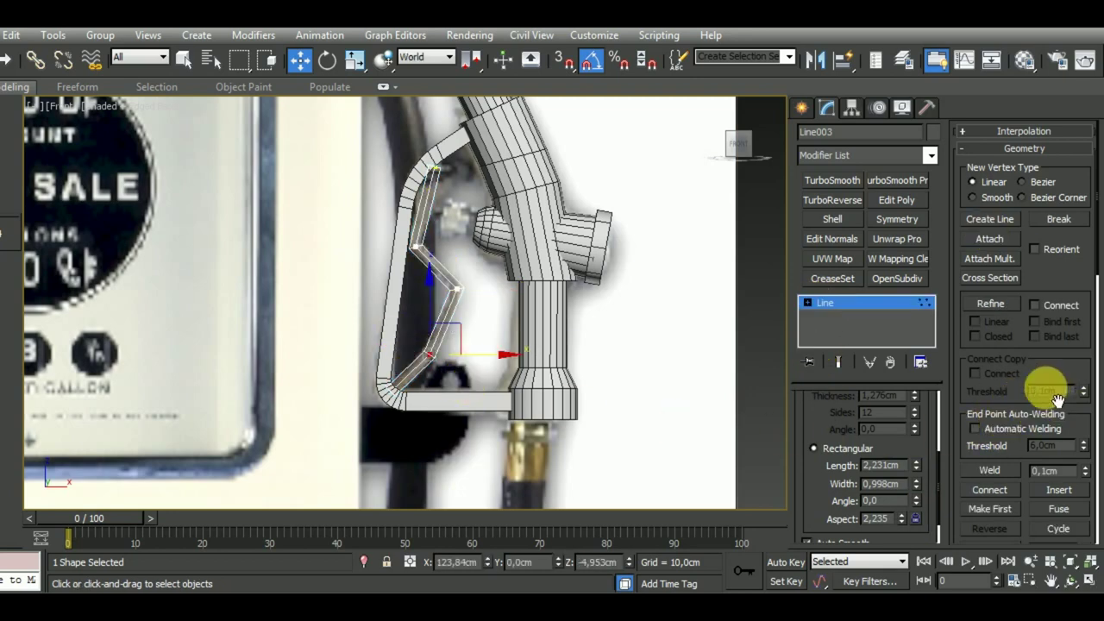
# Fillet Line003's corner vertices so the zigzag lever becomes a smooth S-curve
pyautogui.scroll(-4, 1065, 363)
pyautogui.scroll(-1, 1074, 172)
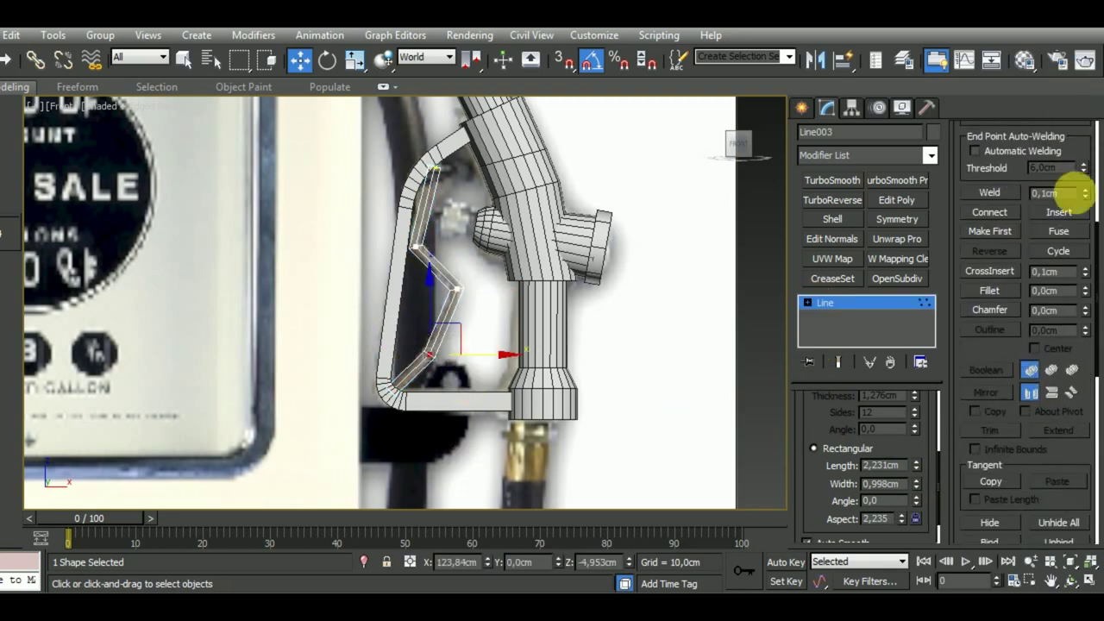
pyautogui.click(990, 291)
pyautogui.moveTo(425, 361); pyautogui.dragTo(453, 256)
pyautogui.scroll(5, 460, 291)
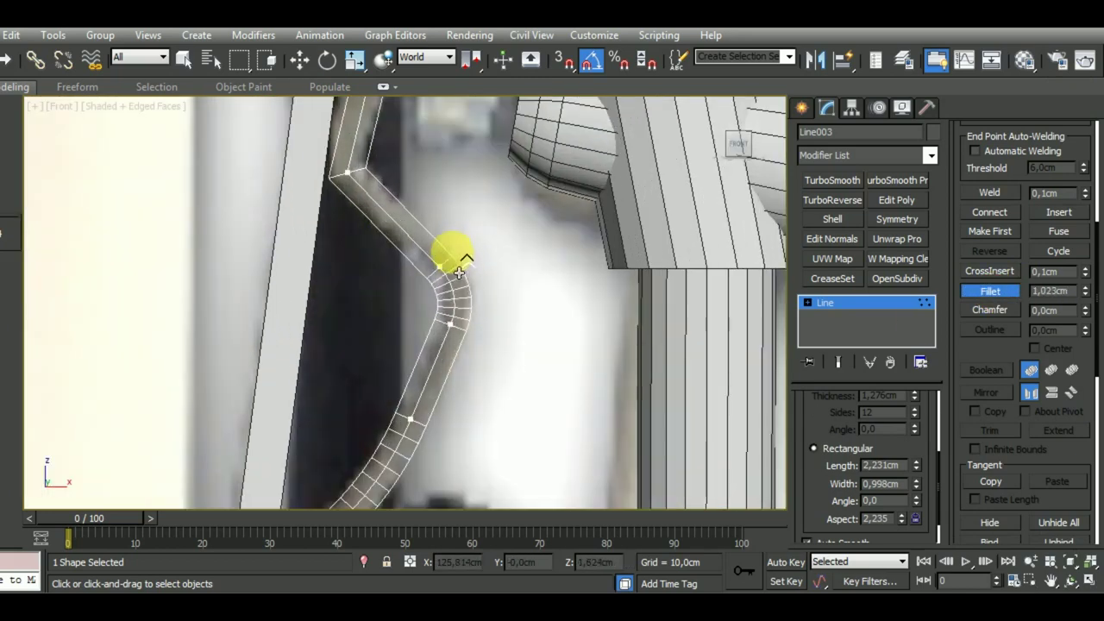
pyautogui.moveTo(497, 325); pyautogui.dragTo(525, 456, button='middle')
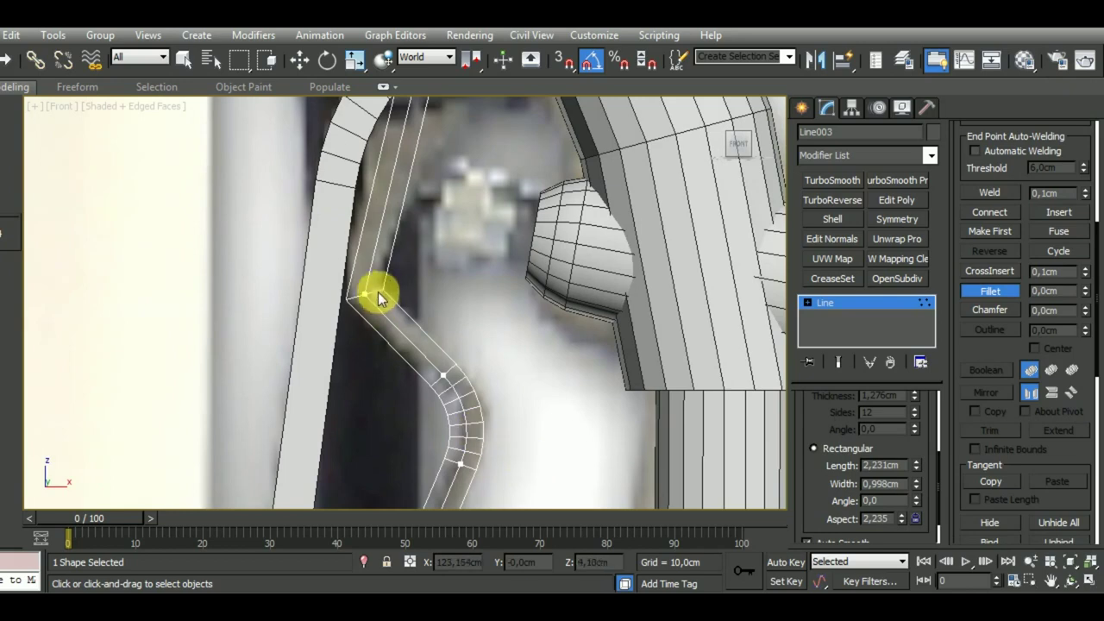
pyautogui.scroll(-3, 432, 352)
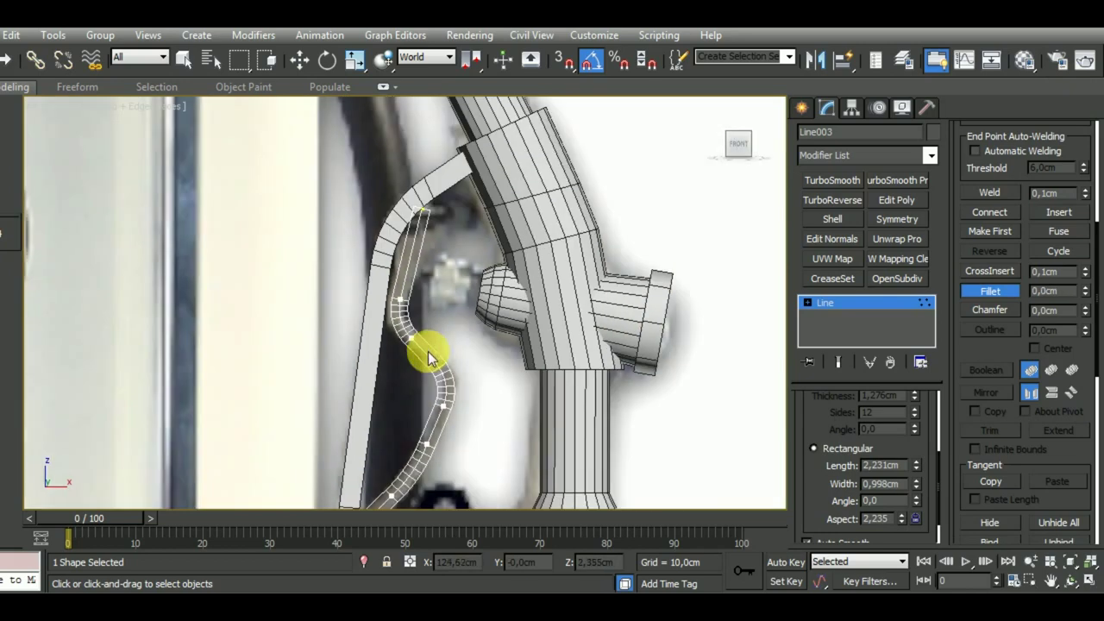
pyautogui.scroll(2, 437, 269)
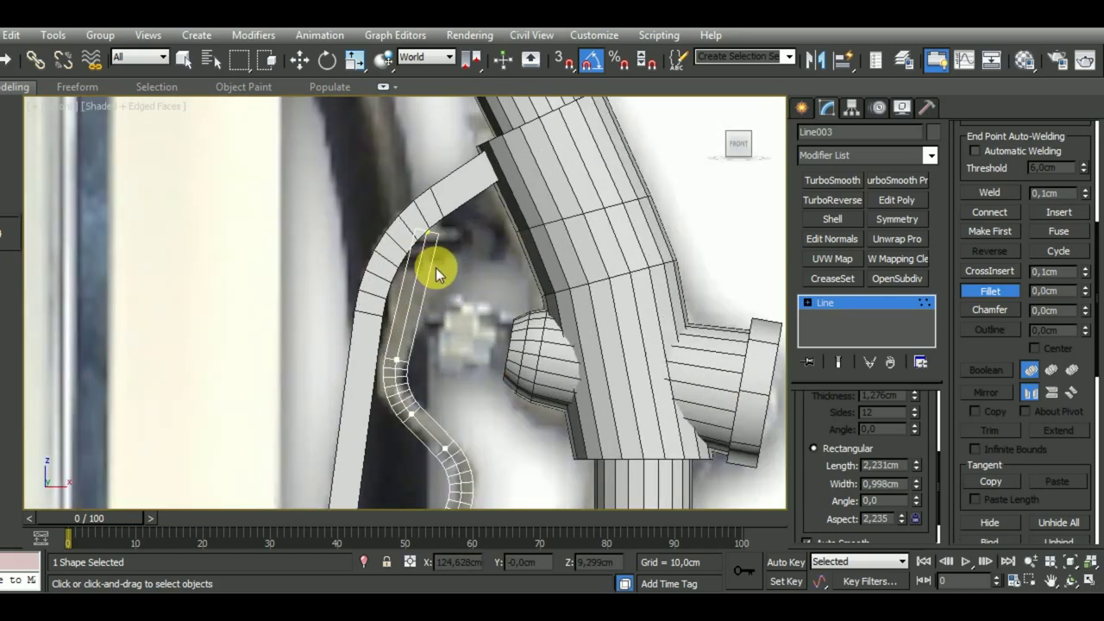
pyautogui.rightClick(437, 273)
# Return to object level and reduce Line003's rectangular length to 0.803 cm
pyautogui.rightClick(460, 276)
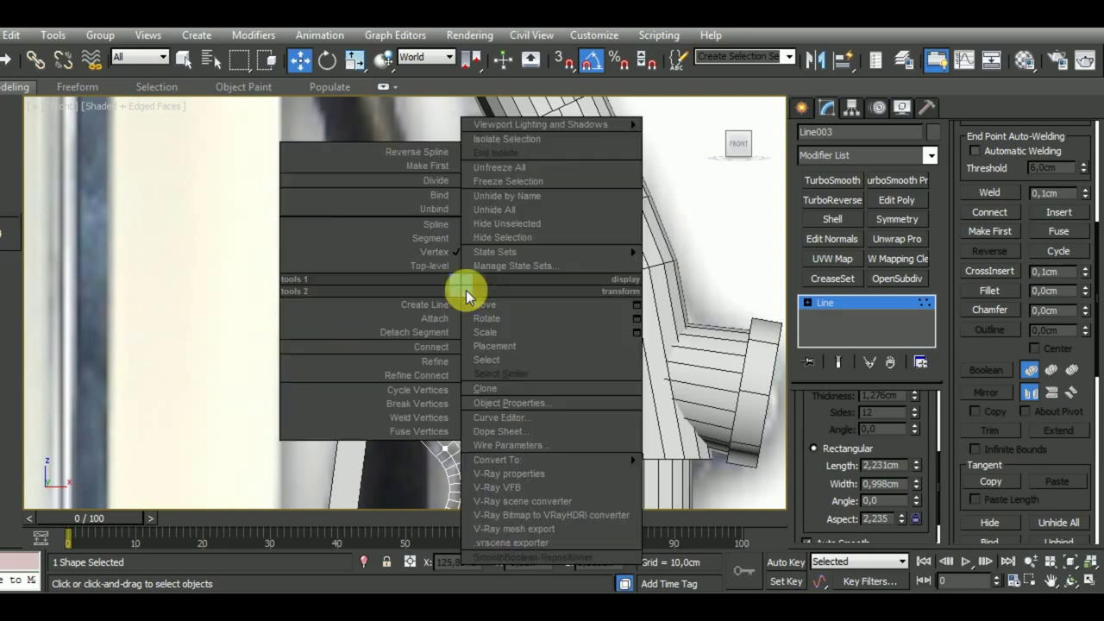
pyautogui.click(857, 302)
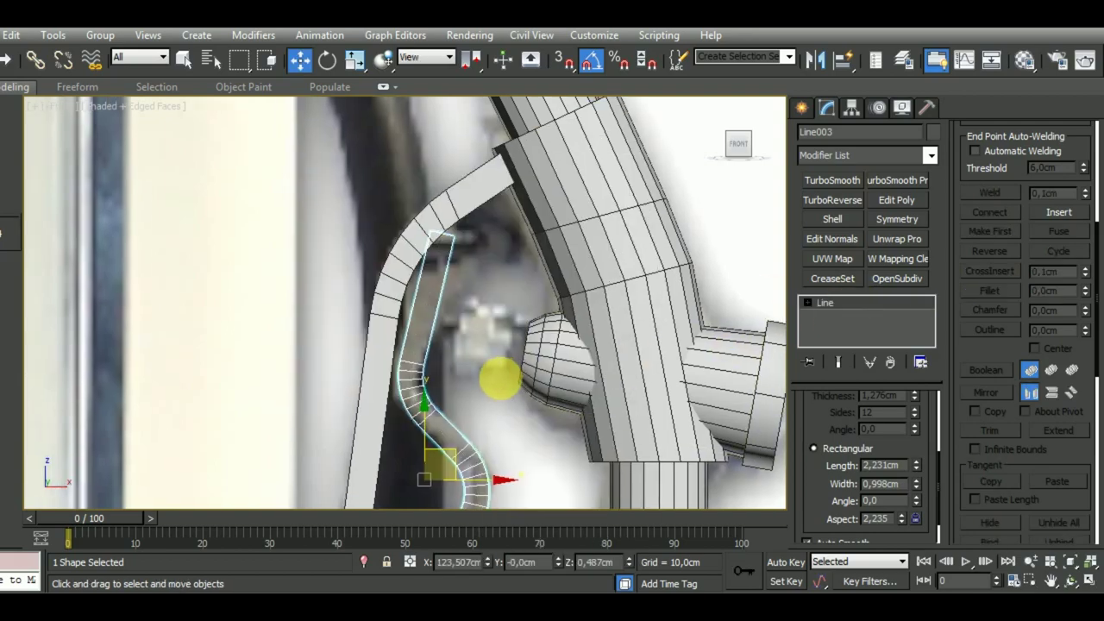
pyautogui.scroll(3, 443, 313)
pyautogui.scroll(-3, 458, 323)
pyautogui.moveTo(458, 323)
pyautogui.keyDown('alt'); pyautogui.mouseDown(button='middle')
pyautogui.moveTo(546, 341)
pyautogui.moveTo(572, 333)
pyautogui.mouseUp(button='middle'); pyautogui.keyUp('alt')
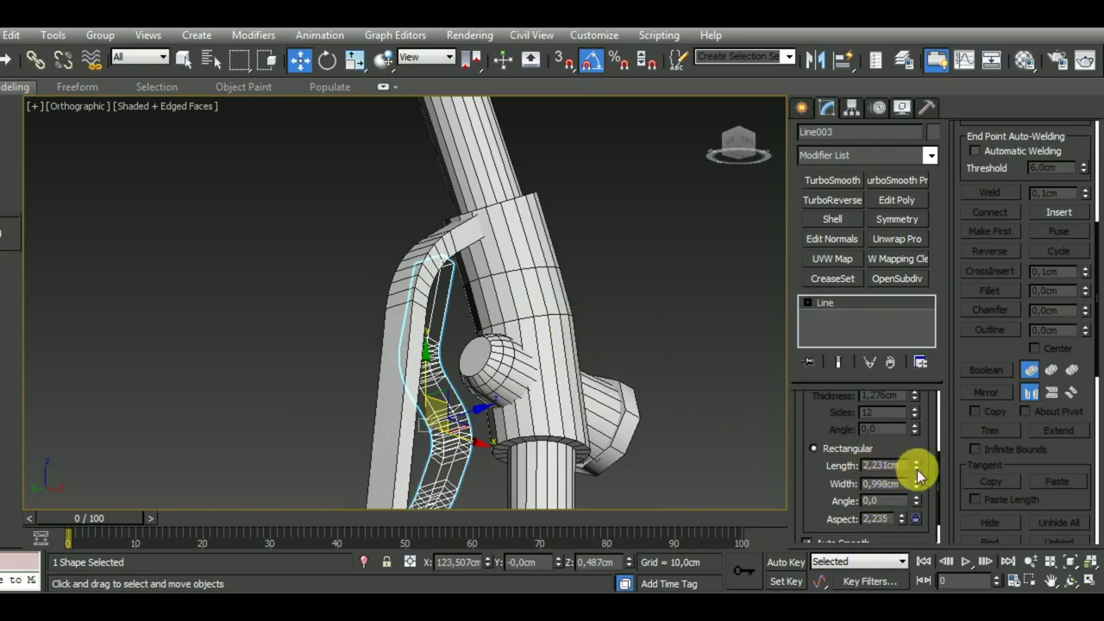
pyautogui.moveTo(916, 466); pyautogui.dragTo(931, 520)
# Orbit and zoom around the nozzle to inspect the thinner S-shaped lever
pyautogui.moveTo(722, 480)
pyautogui.keyDown('alt'); pyautogui.mouseDown(button='middle')
pyautogui.moveTo(719, 373)
pyautogui.moveTo(707, 453)
pyautogui.moveTo(604, 476)
pyautogui.mouseUp(button='middle'); pyautogui.keyUp('alt')
pyautogui.scroll(2, 610, 466)
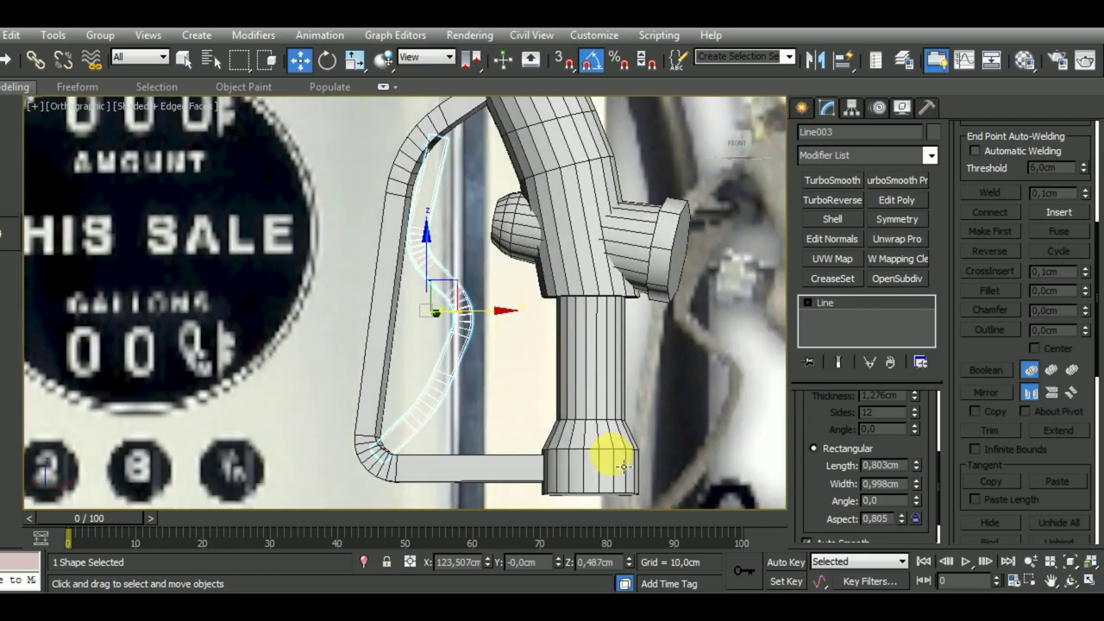
pyautogui.scroll(3, 612, 449)
pyautogui.scroll(-3, 513, 375)
pyautogui.moveTo(523, 365); pyautogui.dragTo(465, 336, button='middle')
pyautogui.scroll(2, 465, 337)
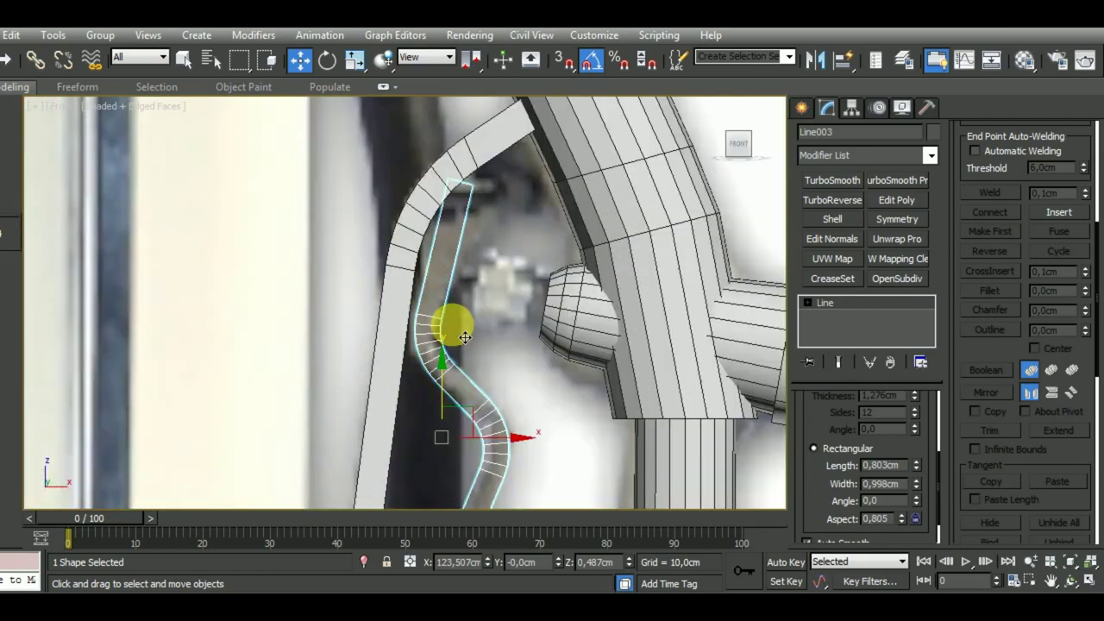
pyautogui.scroll(2, 465, 337)
pyautogui.scroll(-1, 451, 284)
pyautogui.scroll(-1, 458, 308)
pyautogui.scroll(-1, 456, 308)
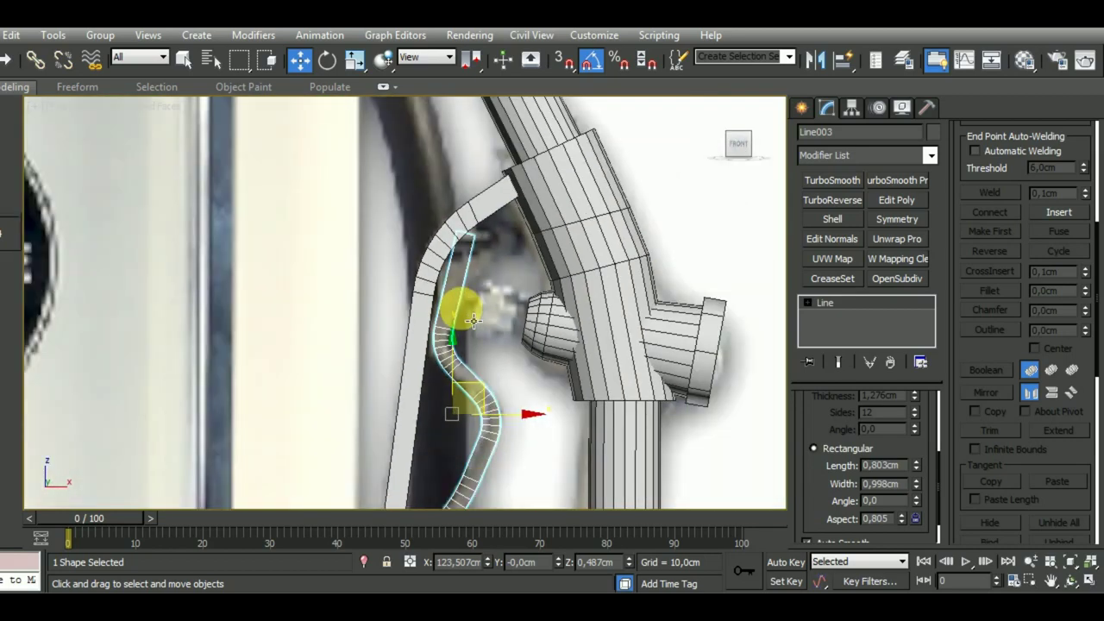
pyautogui.rightClick(874, 305)
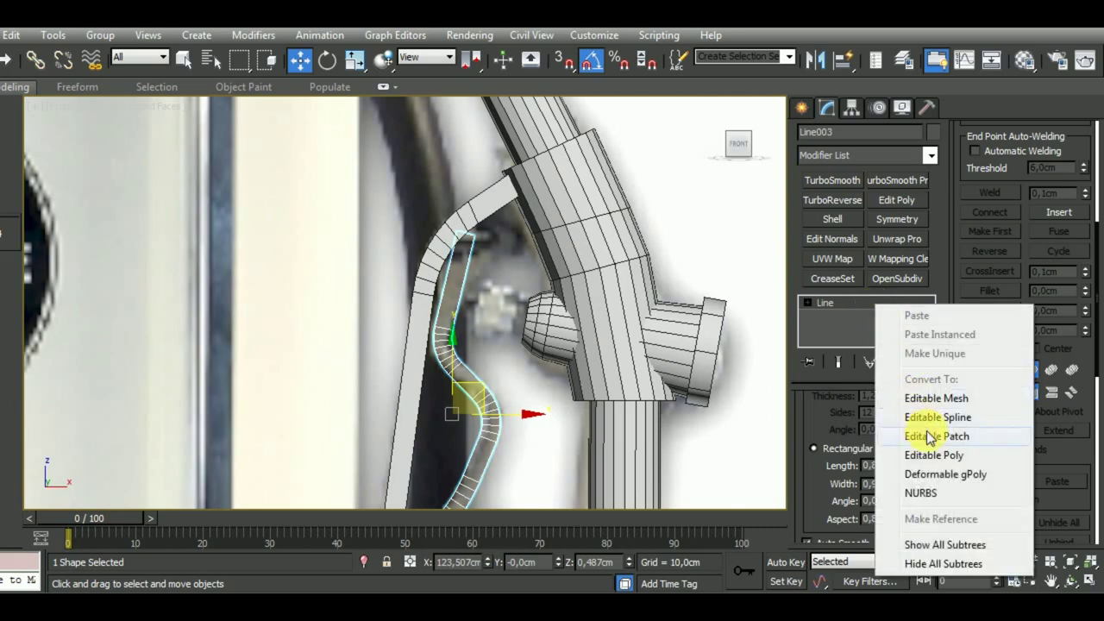
# Convert Line003 to Editable Poly and connect one edge across its upper straight section
pyautogui.click(931, 455)
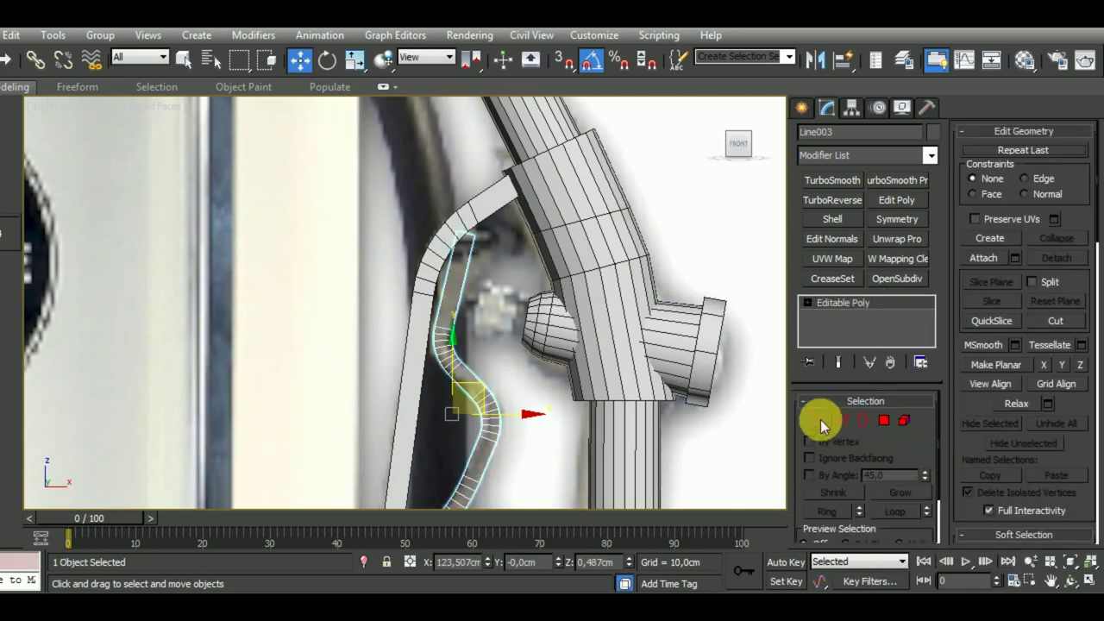
pyautogui.click(821, 419)
pyautogui.scroll(1, 474, 311)
pyautogui.scroll(2, 459, 267)
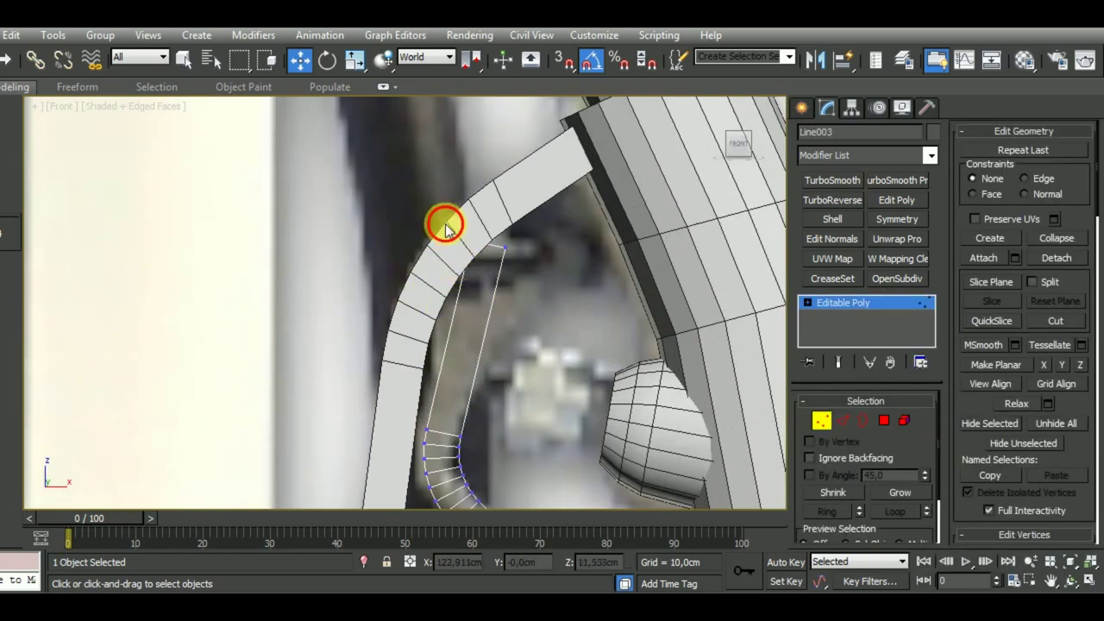
pyautogui.moveTo(483, 271); pyautogui.dragTo(483, 297)
pyautogui.click(835, 414)
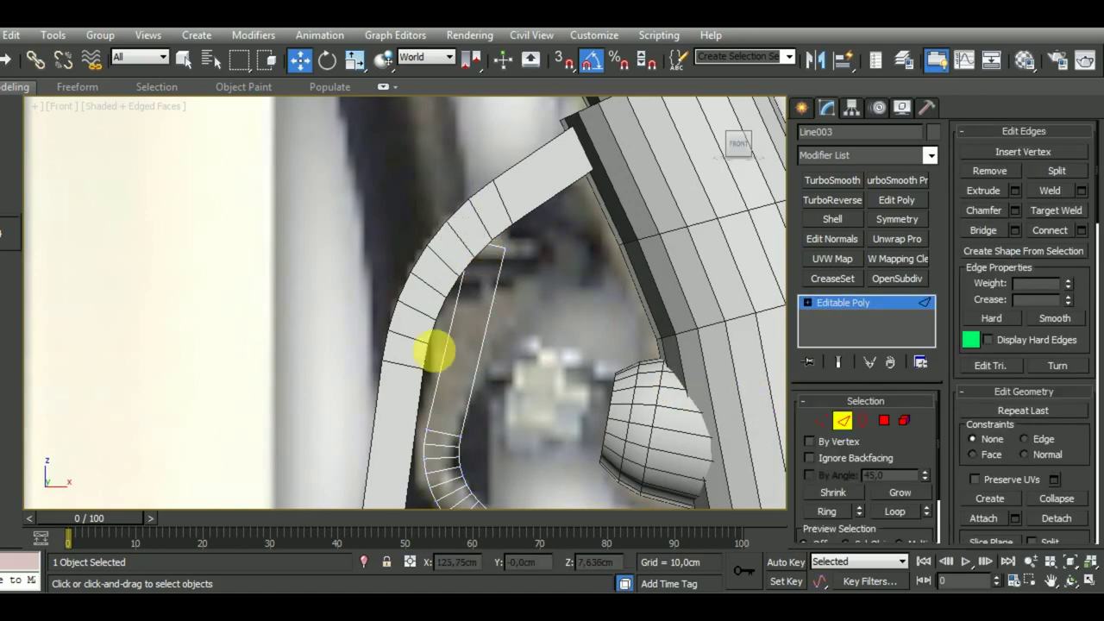
pyautogui.click(433, 352)
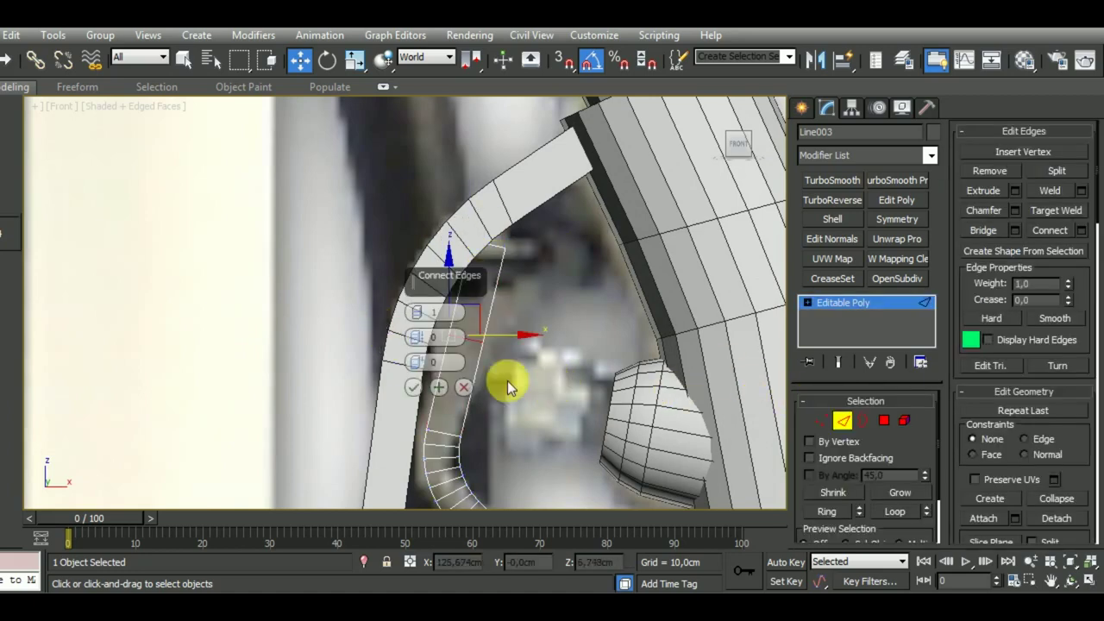
pyautogui.click(405, 382)
# Select the strip's vertices at its top and along its lower curve
pyautogui.click(821, 420)
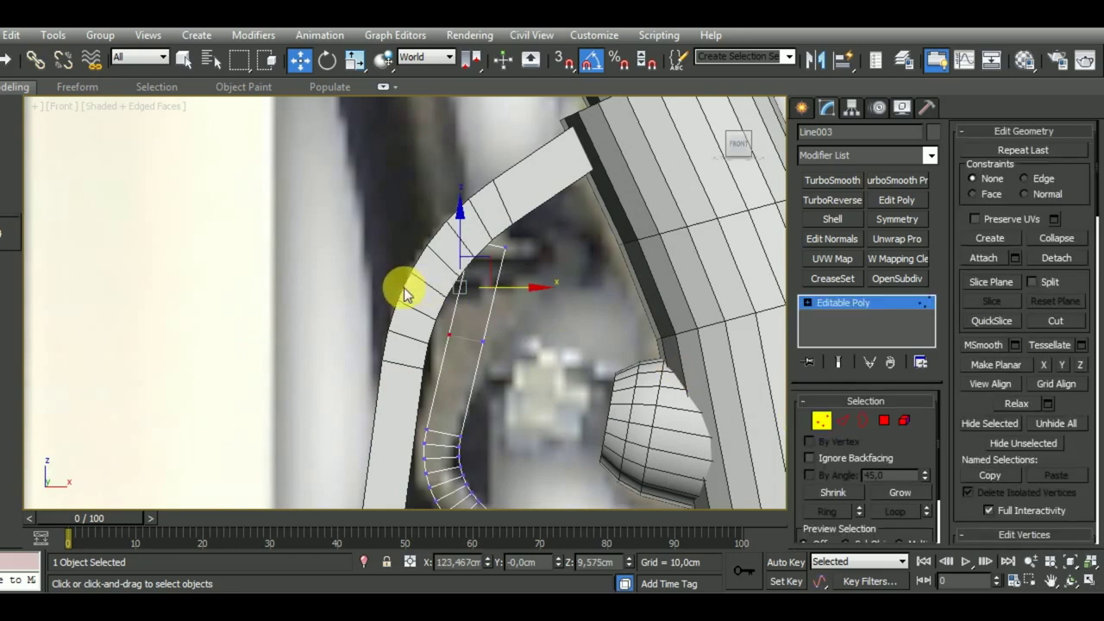
pyautogui.moveTo(424, 217)
pyautogui.mouseDown()
pyautogui.moveTo(485, 269)
pyautogui.moveTo(480, 296)
pyautogui.moveTo(504, 299)
pyautogui.mouseUp()
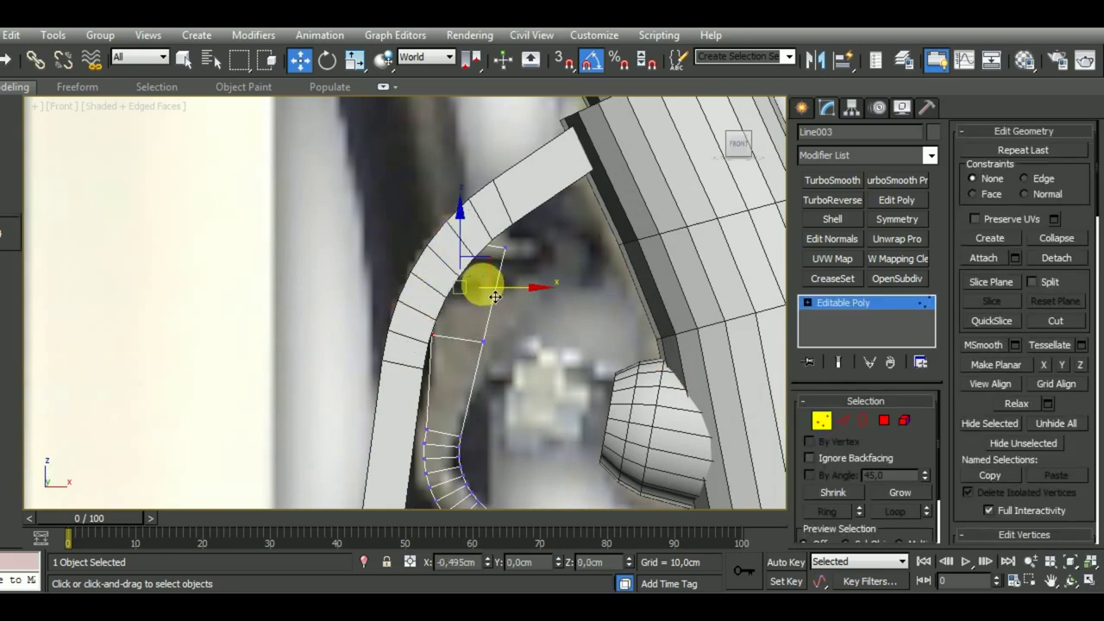
pyautogui.moveTo(444, 400); pyautogui.dragTo(443, 337, button='middle')
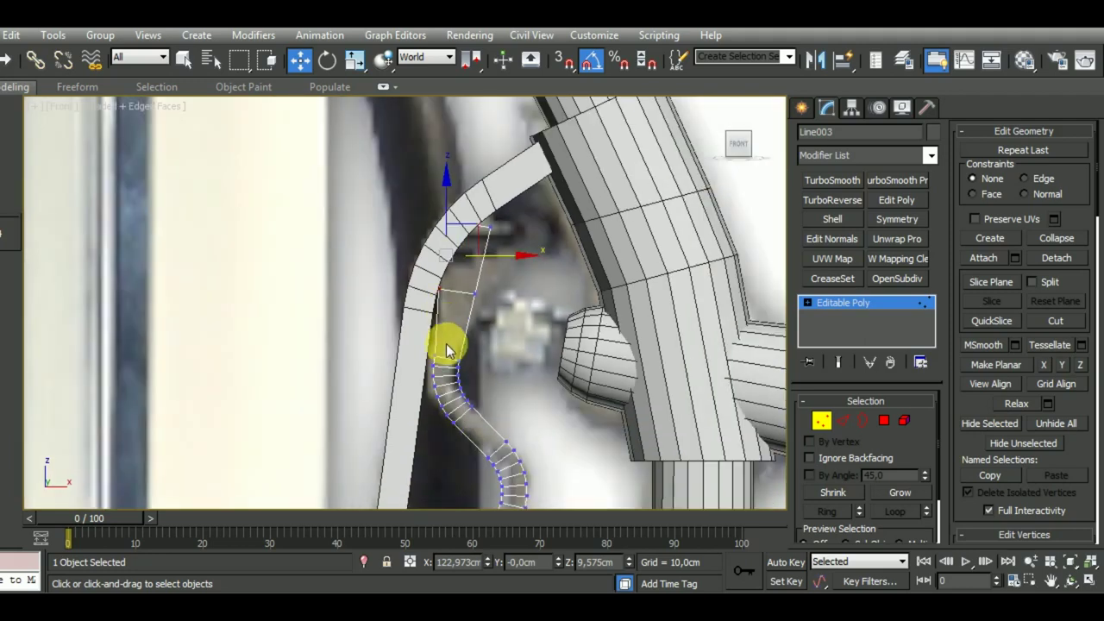
pyautogui.moveTo(415, 344)
pyautogui.mouseDown()
pyautogui.moveTo(485, 437)
pyautogui.moveTo(503, 400)
pyautogui.mouseUp()
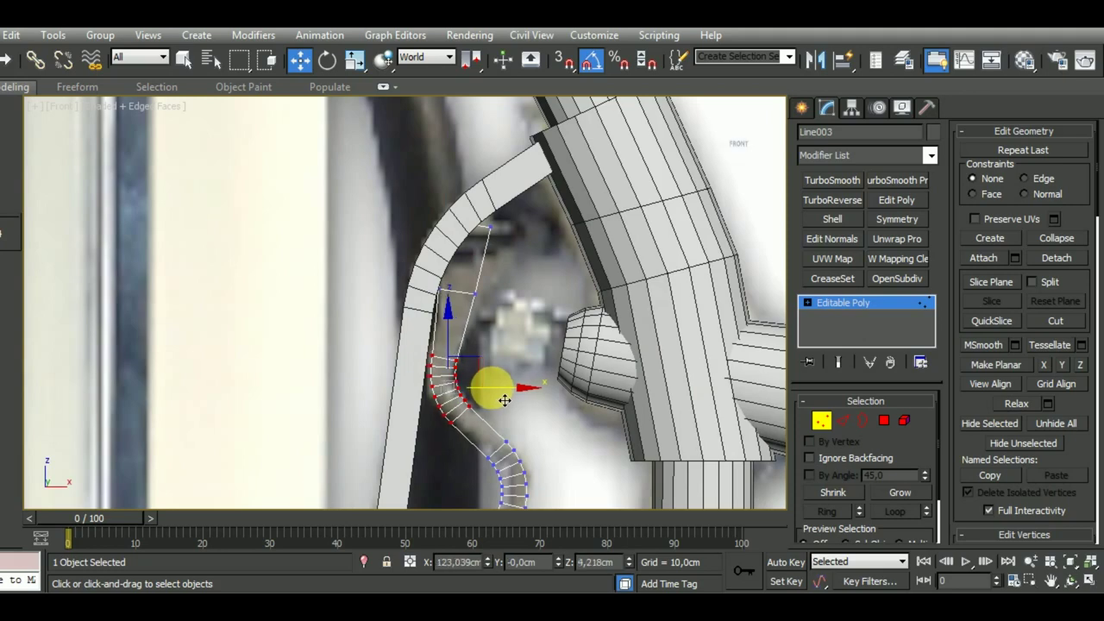
# Reposition the lever strip's top corner vertex to fit inside the trigger guard
pyautogui.moveTo(505, 399); pyautogui.dragTo(503, 374, button='middle')
pyautogui.click(477, 323)
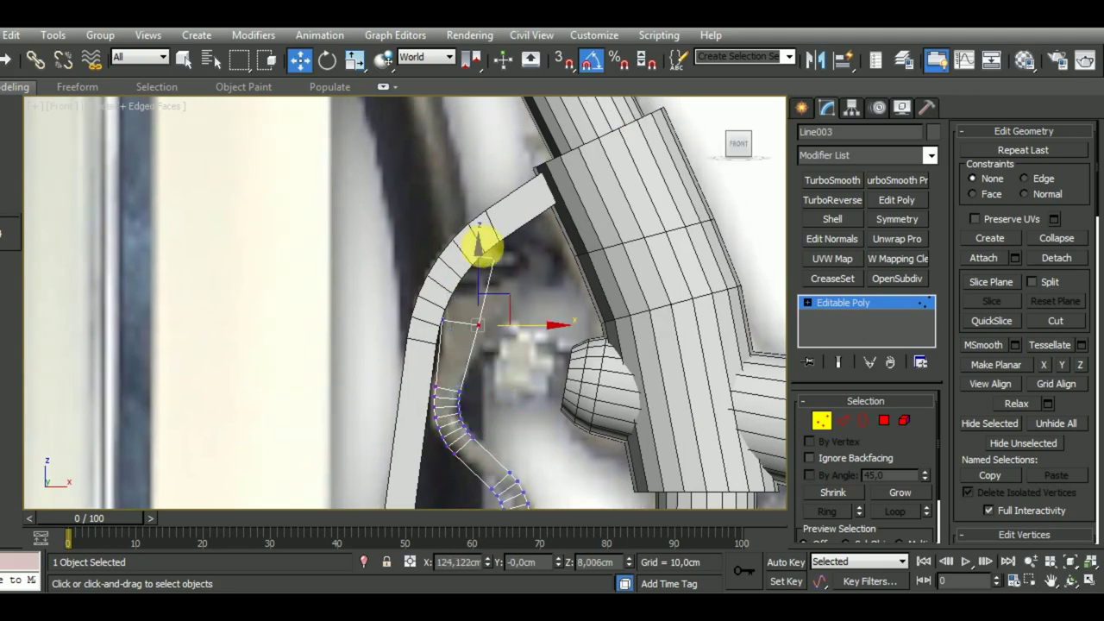
pyautogui.click(487, 257)
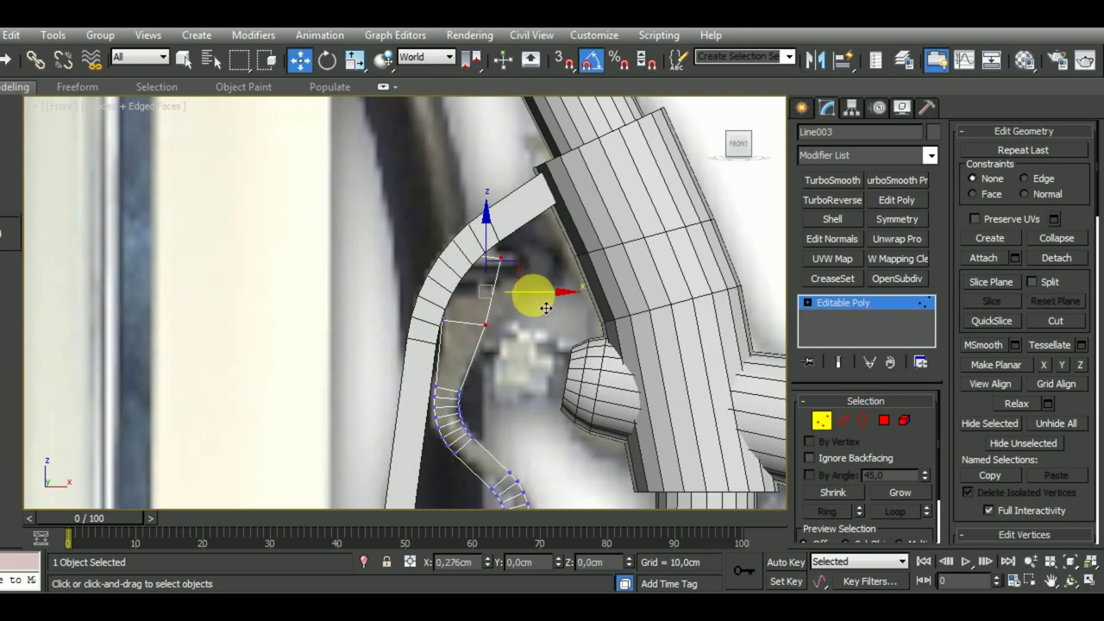
pyautogui.moveTo(546, 308); pyautogui.dragTo(536, 284)
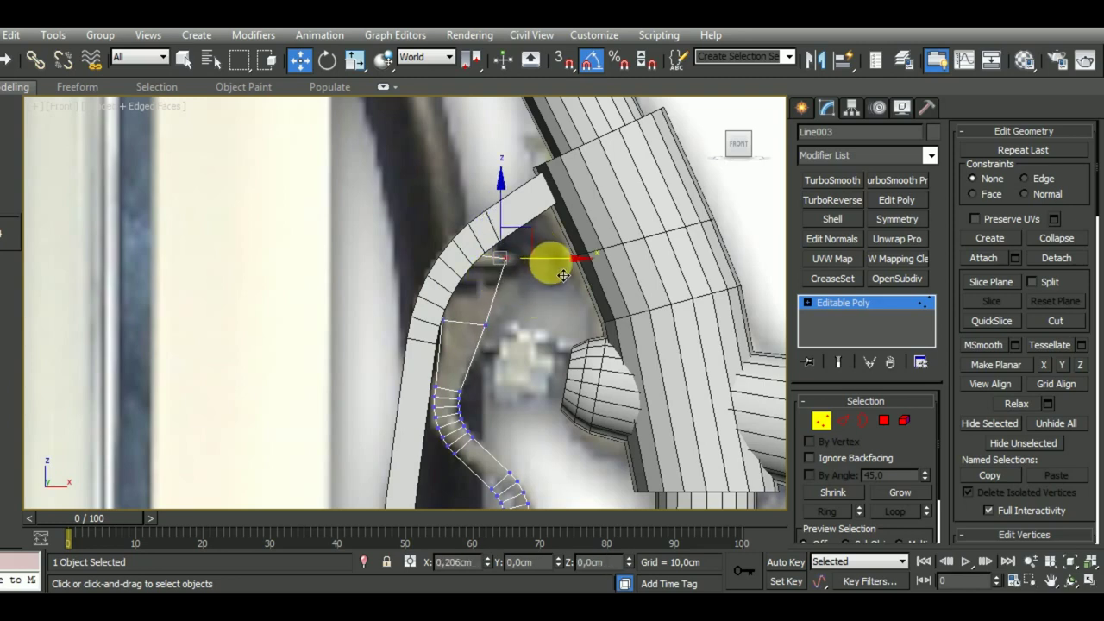
pyautogui.moveTo(505, 365); pyautogui.dragTo(481, 340, button='middle')
pyautogui.scroll(3, 431, 283)
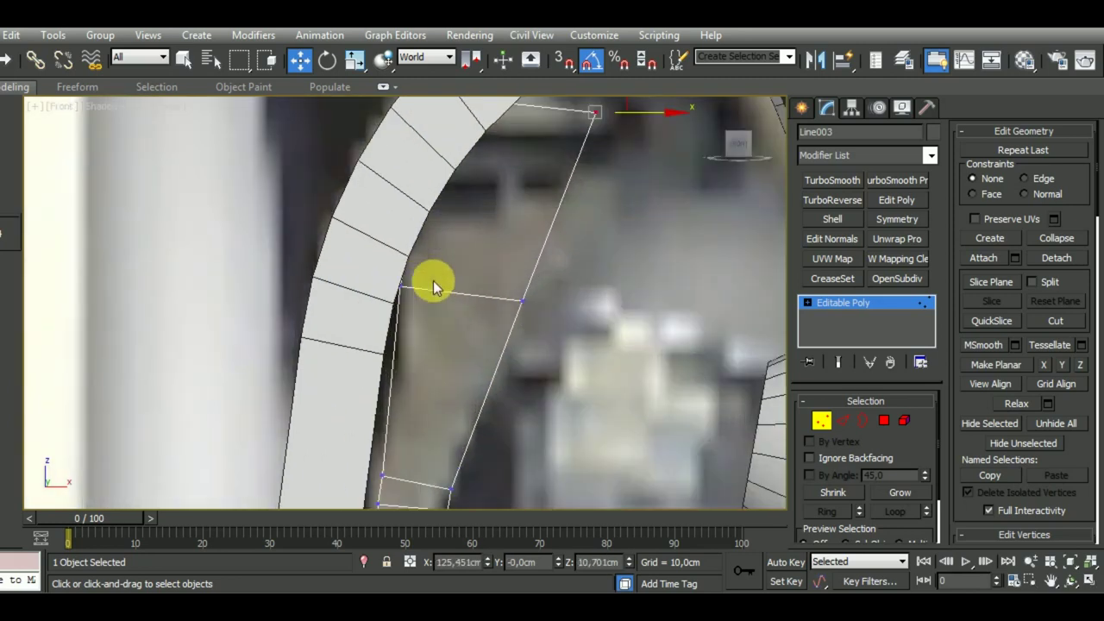
pyautogui.scroll(-3, 433, 276)
pyautogui.scroll(-3, 433, 271)
pyautogui.scroll(3, 448, 264)
pyautogui.scroll(2, 469, 239)
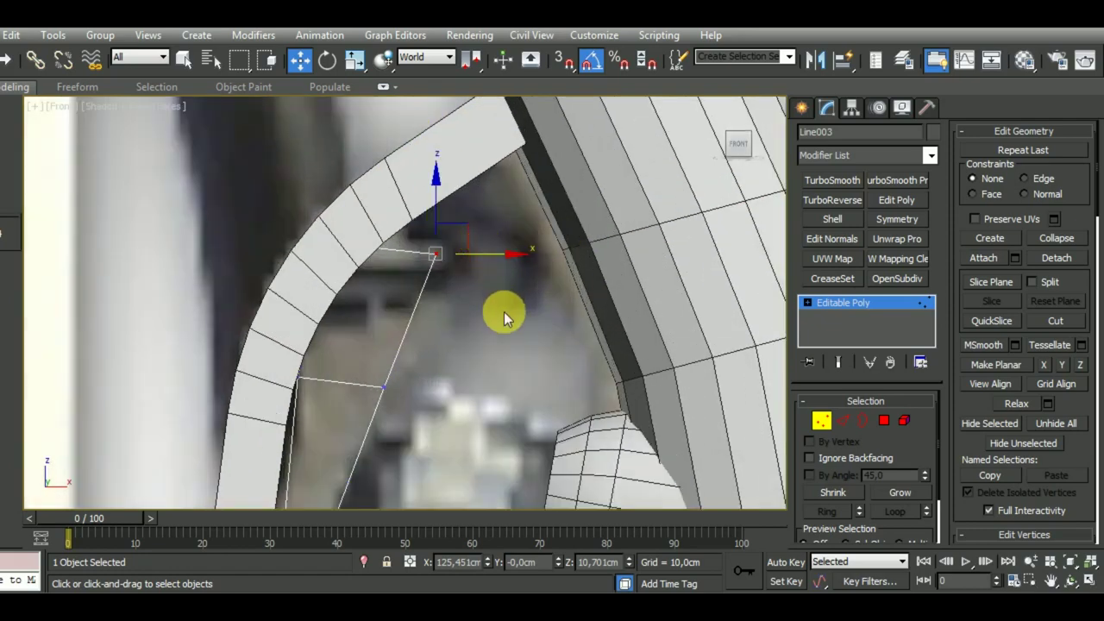
pyautogui.scroll(-5, 505, 314)
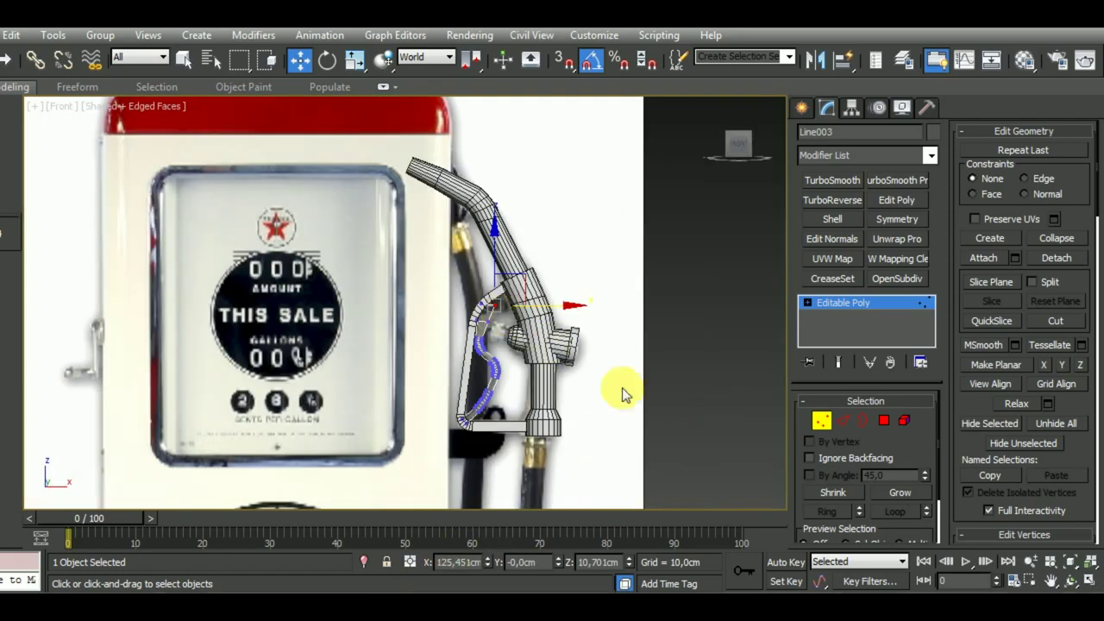
pyautogui.scroll(1, 572, 387)
pyautogui.scroll(2, 451, 320)
pyautogui.scroll(2, 371, 285)
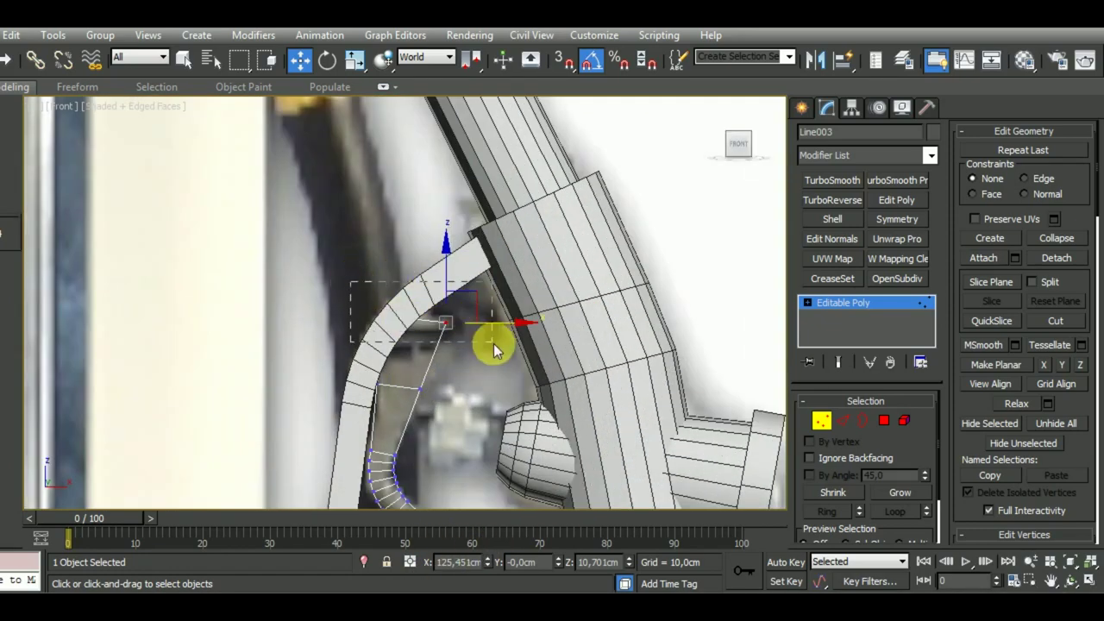
pyautogui.moveTo(494, 344); pyautogui.dragTo(431, 280)
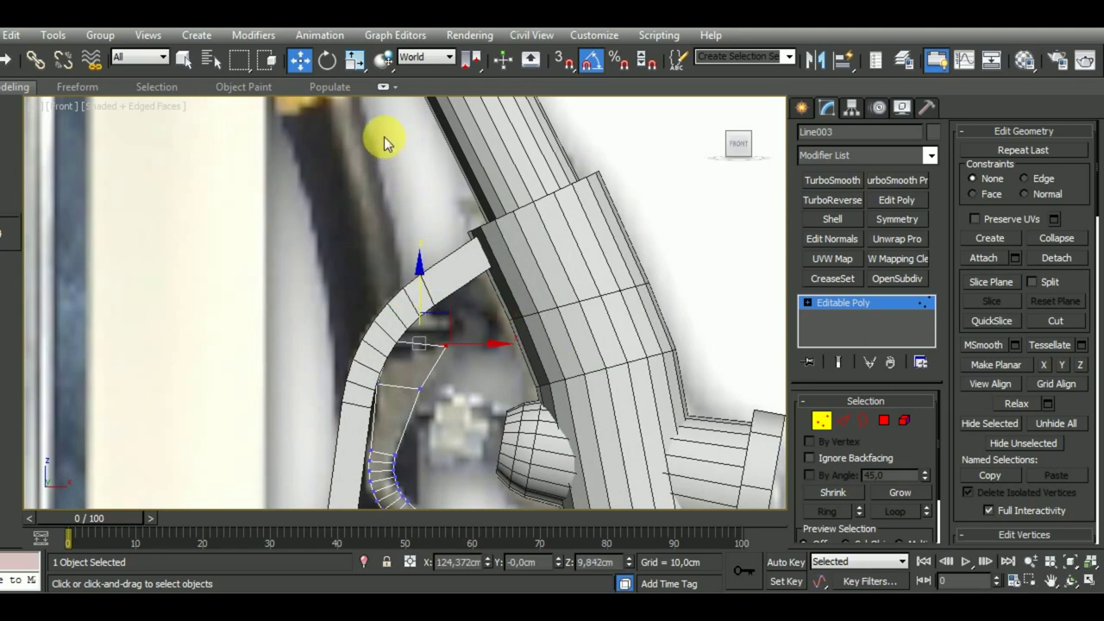
# Review the whole nozzle and enter Polygon sub-object level on Line003
pyautogui.scroll(1, 473, 362)
pyautogui.scroll(2, 450, 333)
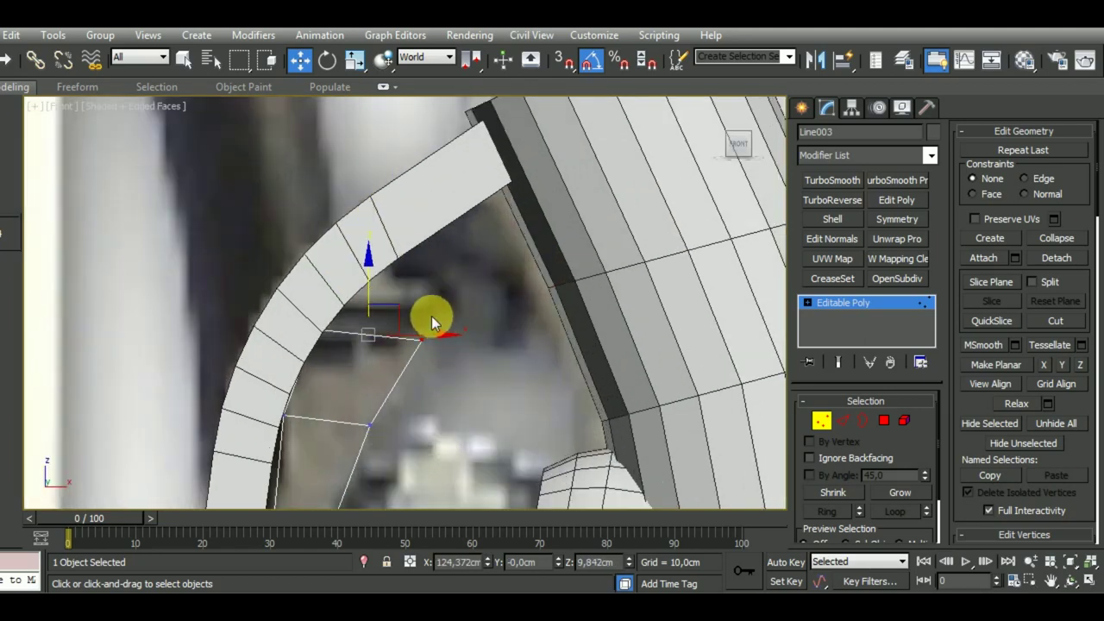
pyautogui.scroll(-1, 432, 316)
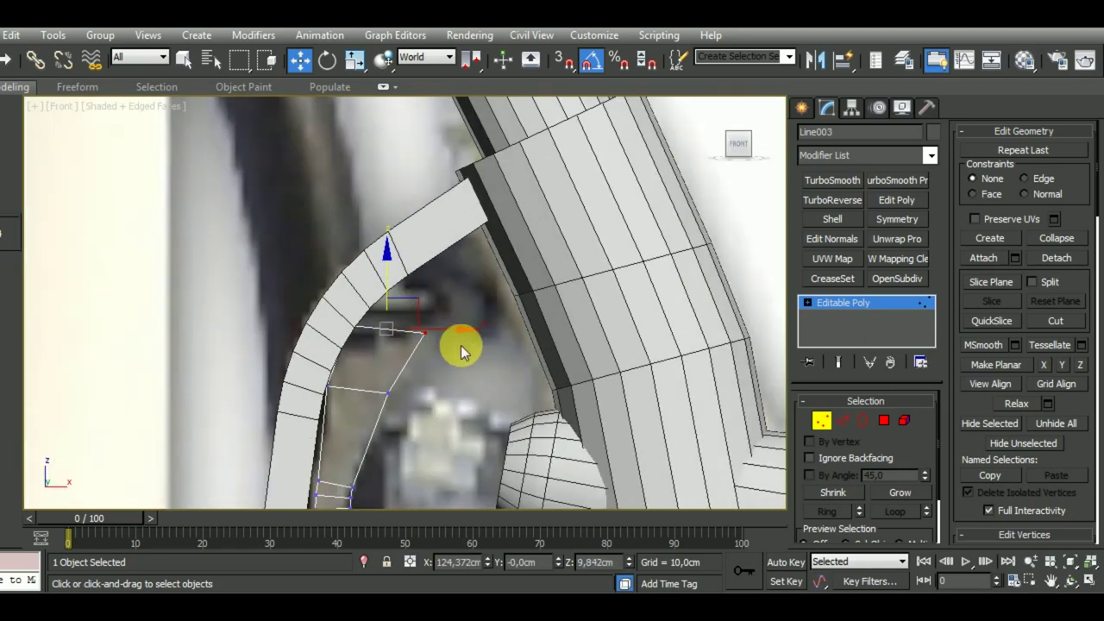
pyautogui.scroll(-1, 457, 363)
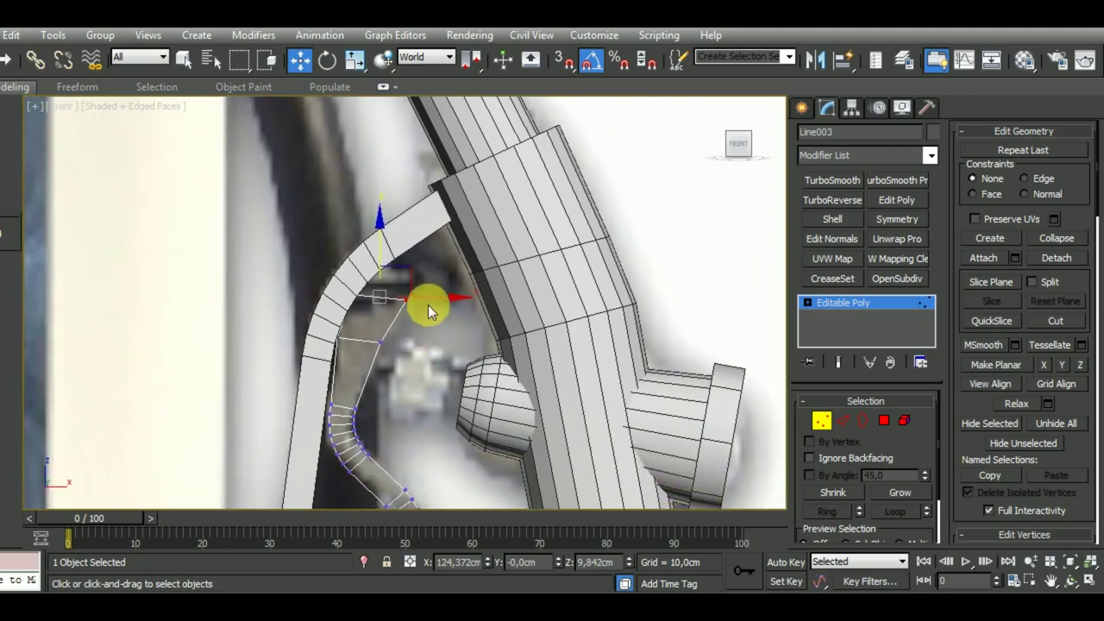
pyautogui.scroll(-1, 426, 294)
pyautogui.scroll(-1, 426, 289)
pyautogui.scroll(-2, 481, 344)
pyautogui.moveTo(482, 341); pyautogui.dragTo(525, 306, button='middle')
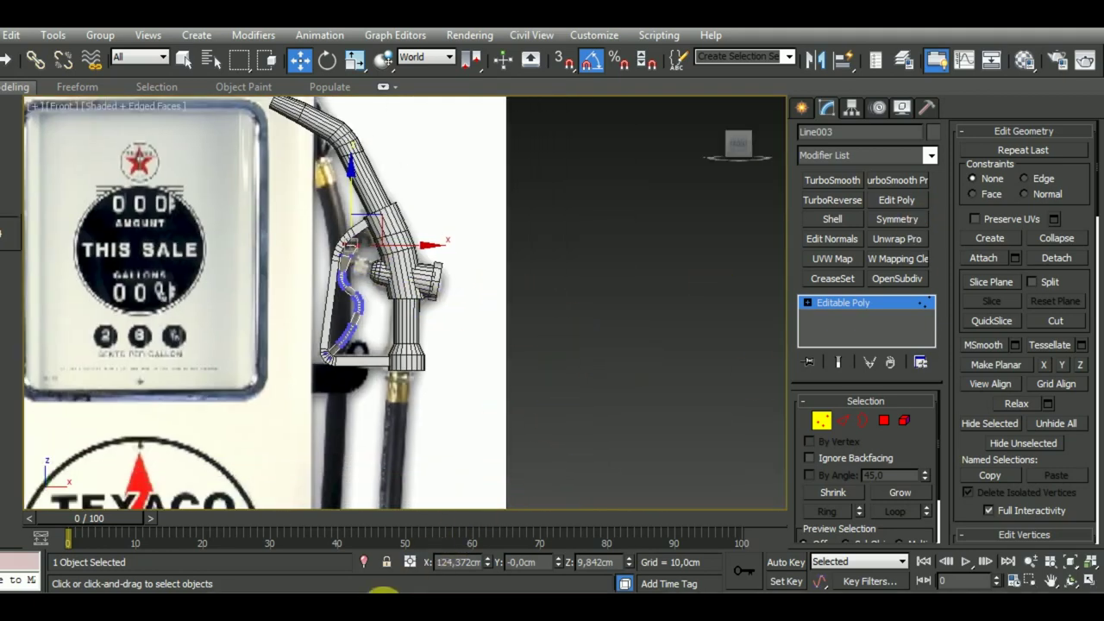
pyautogui.scroll(1, 575, 301)
pyautogui.scroll(2, 364, 256)
pyautogui.scroll(3, 370, 263)
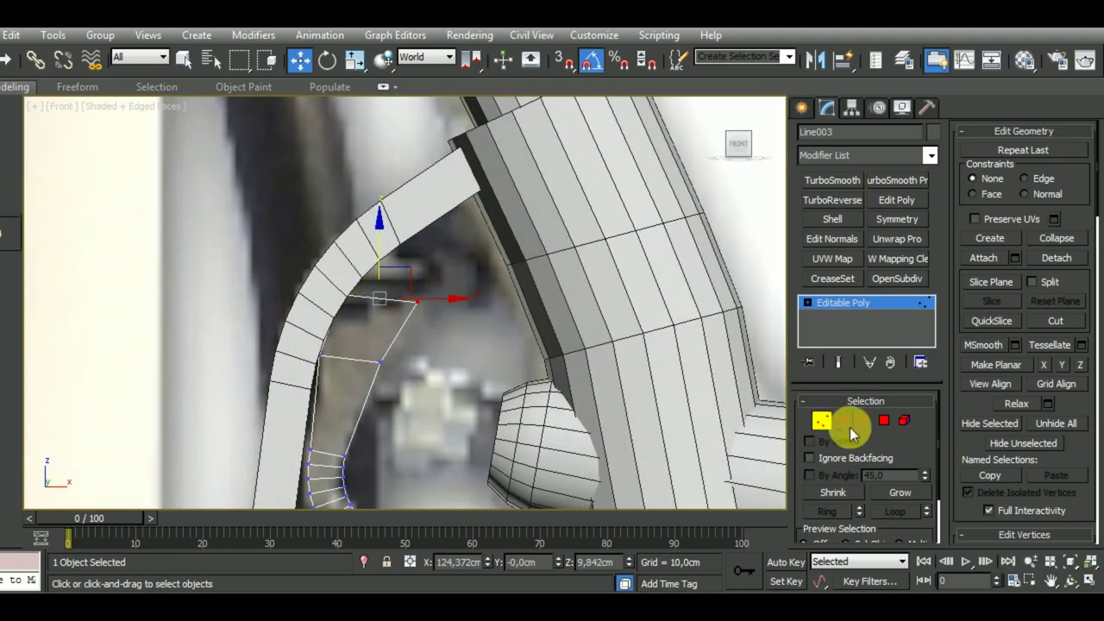
pyautogui.click(884, 420)
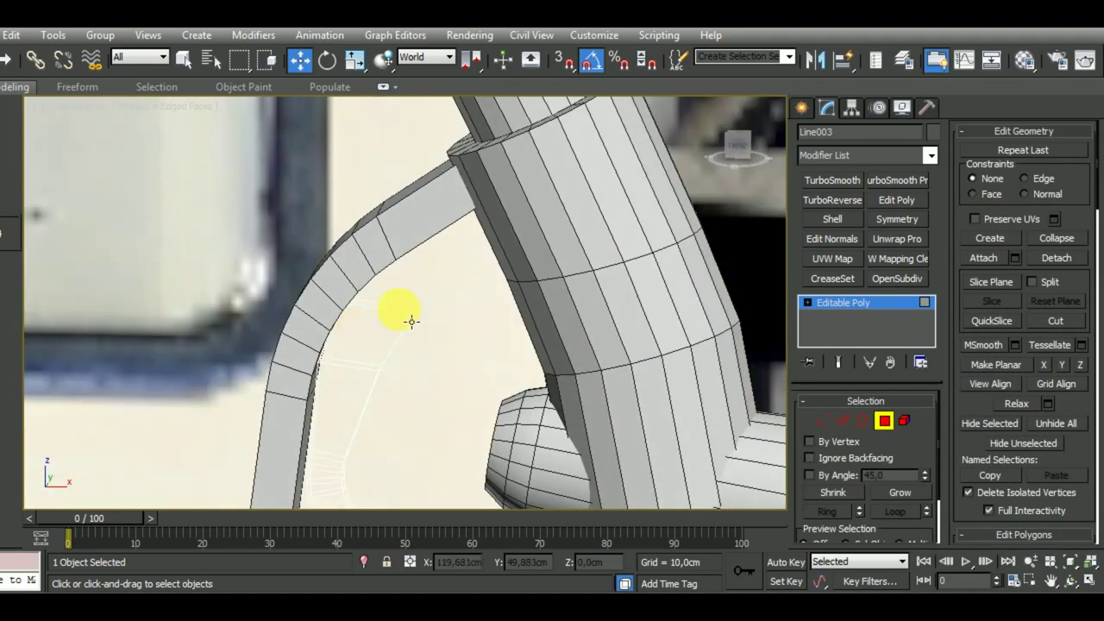
# Select the open border at the lever's upper end and move it up against the nozzle tube
pyautogui.click(412, 321)
pyautogui.click(863, 421)
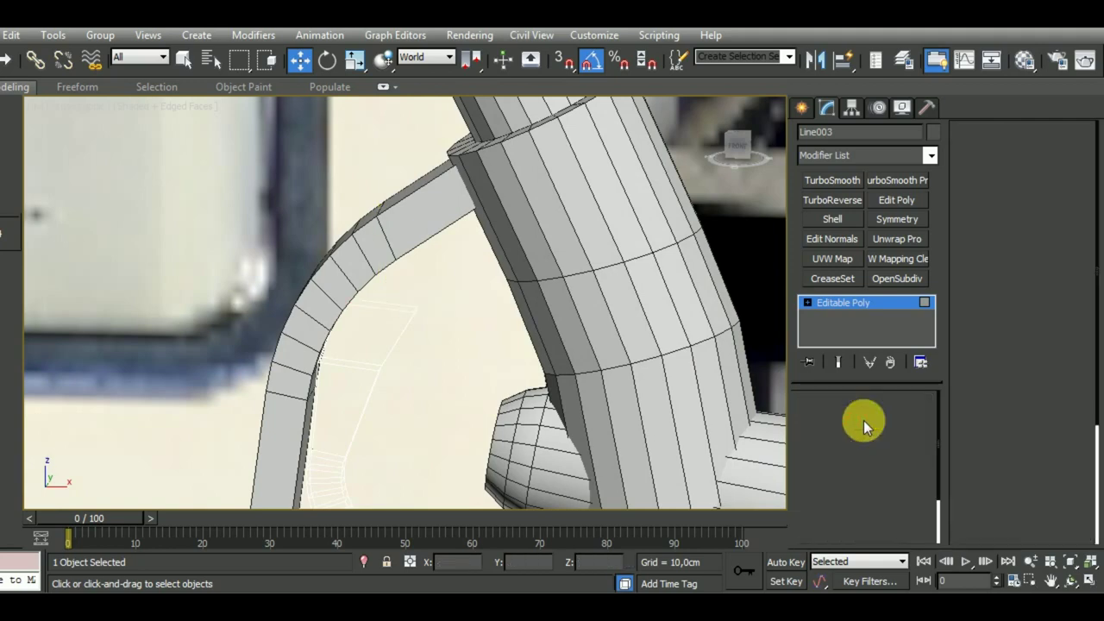
pyautogui.moveTo(423, 325); pyautogui.dragTo(417, 312, button='middle')
pyautogui.scroll(4, 417, 313)
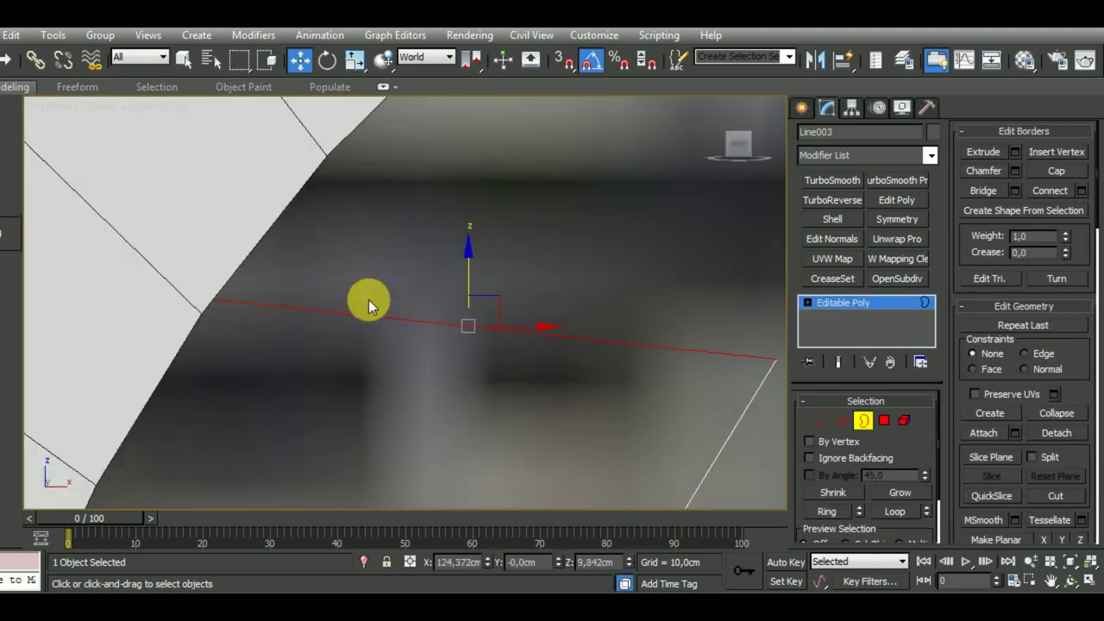
pyautogui.scroll(-2, 368, 299)
pyautogui.scroll(-2, 339, 291)
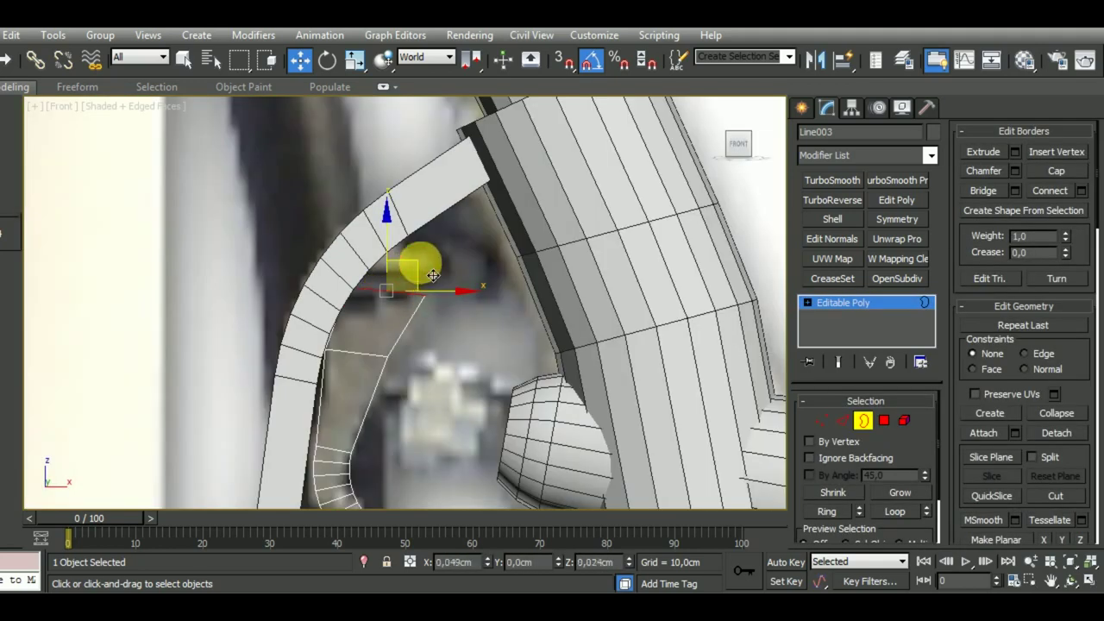
pyautogui.moveTo(432, 274)
pyautogui.mouseDown()
pyautogui.moveTo(478, 238)
pyautogui.moveTo(455, 222)
pyautogui.mouseUp()
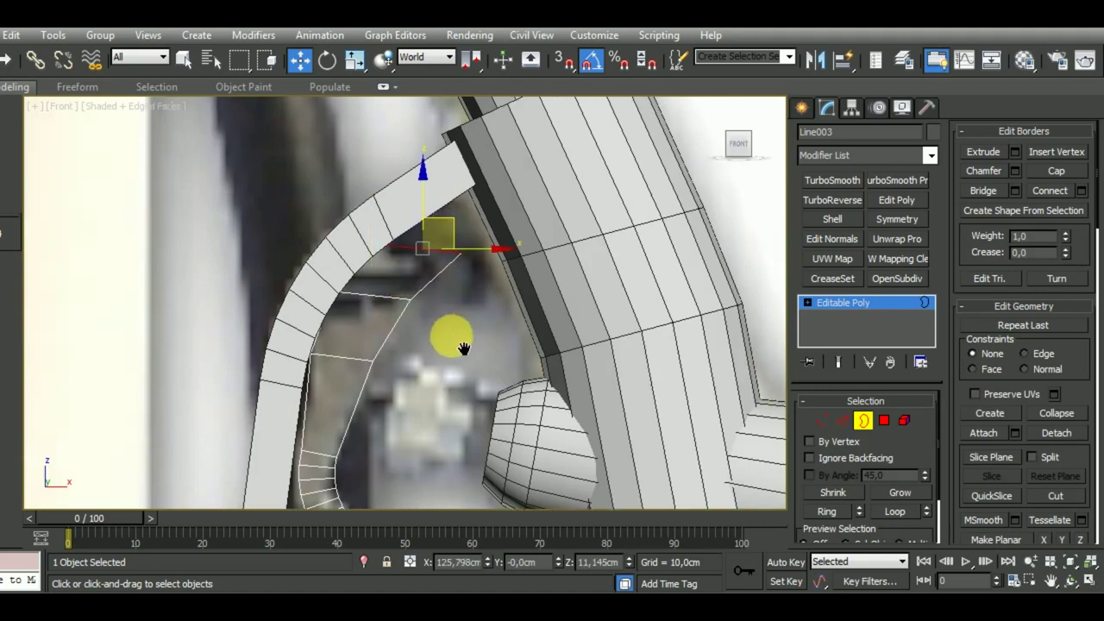
pyautogui.scroll(-3, 423, 310)
# Scale the lever's end border down to about 74%
pyautogui.click(326, 62)
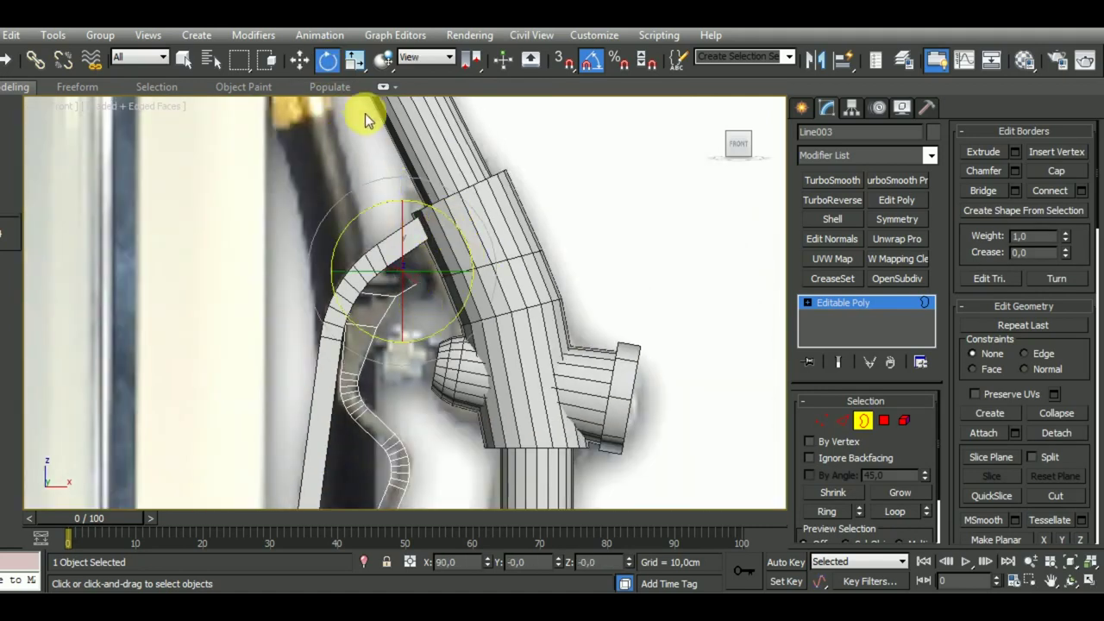
pyautogui.click(354, 59)
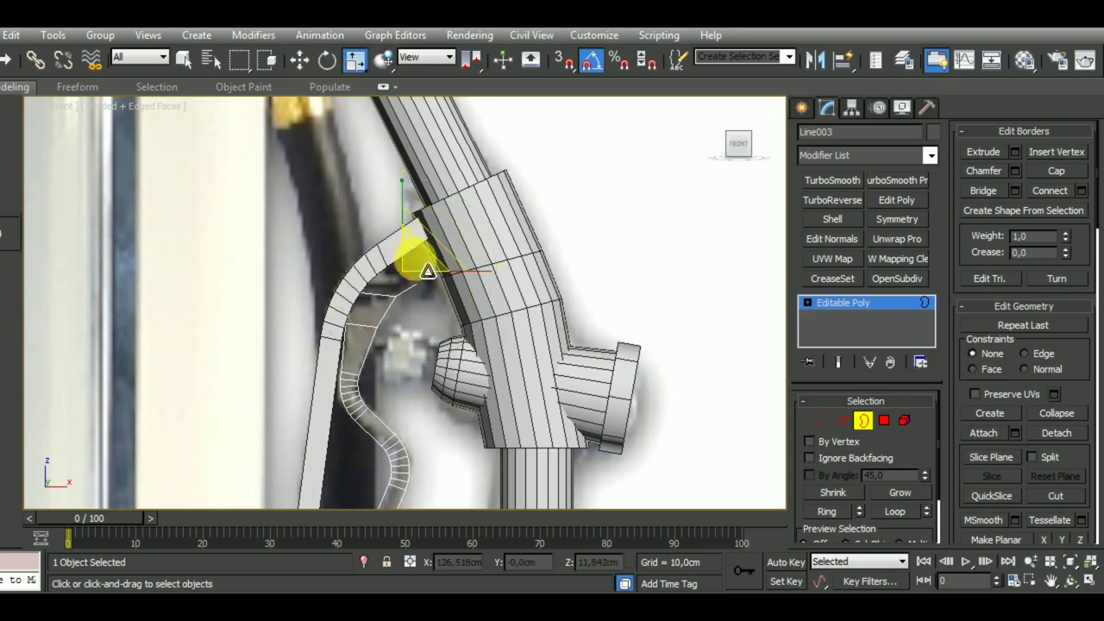
pyautogui.moveTo(429, 280); pyautogui.dragTo(433, 305)
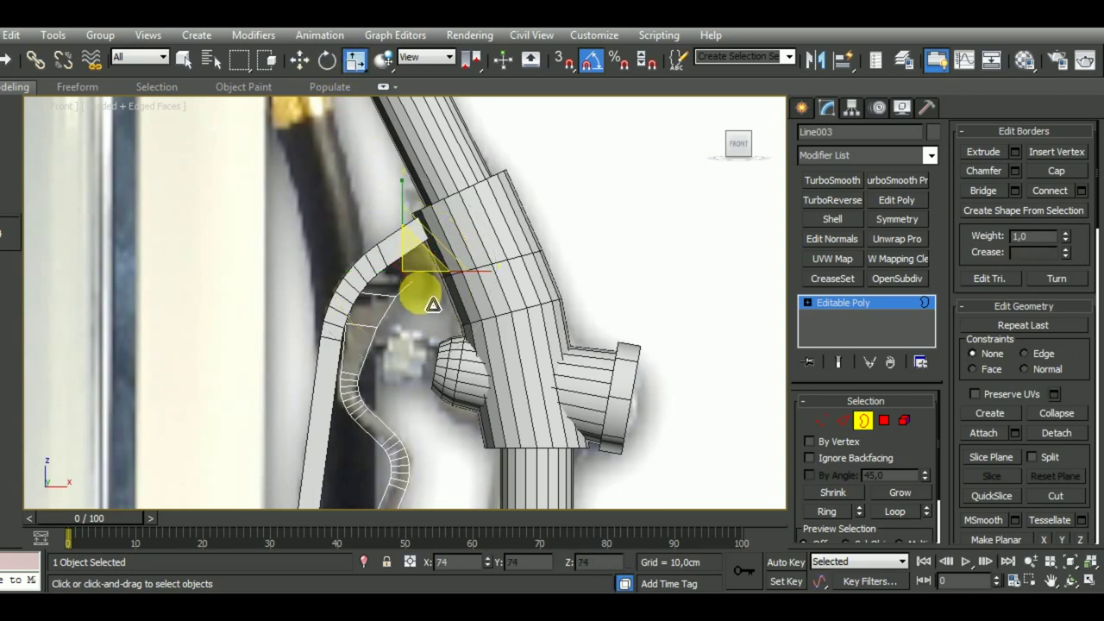
pyautogui.moveTo(431, 319)
pyautogui.keyDown('alt'); pyautogui.mouseDown(button='middle')
pyautogui.moveTo(357, 345)
pyautogui.moveTo(348, 288)
pyautogui.moveTo(363, 302)
pyautogui.moveTo(387, 296)
pyautogui.moveTo(387, 365)
pyautogui.moveTo(364, 353)
pyautogui.moveTo(316, 270)
pyautogui.moveTo(271, 254)
pyautogui.moveTo(234, 315)
pyautogui.moveTo(235, 367)
pyautogui.mouseUp(button='middle'); pyautogui.keyUp('alt')
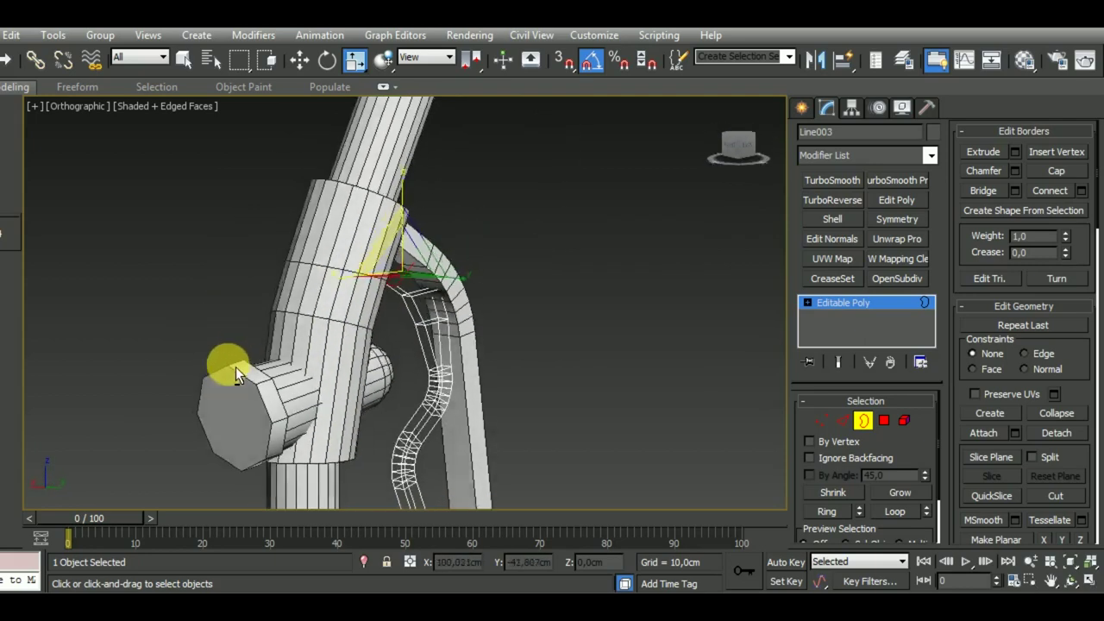
pyautogui.scroll(2, 402, 216)
pyautogui.scroll(3, 419, 271)
pyautogui.scroll(3, 402, 301)
pyautogui.scroll(2, 382, 349)
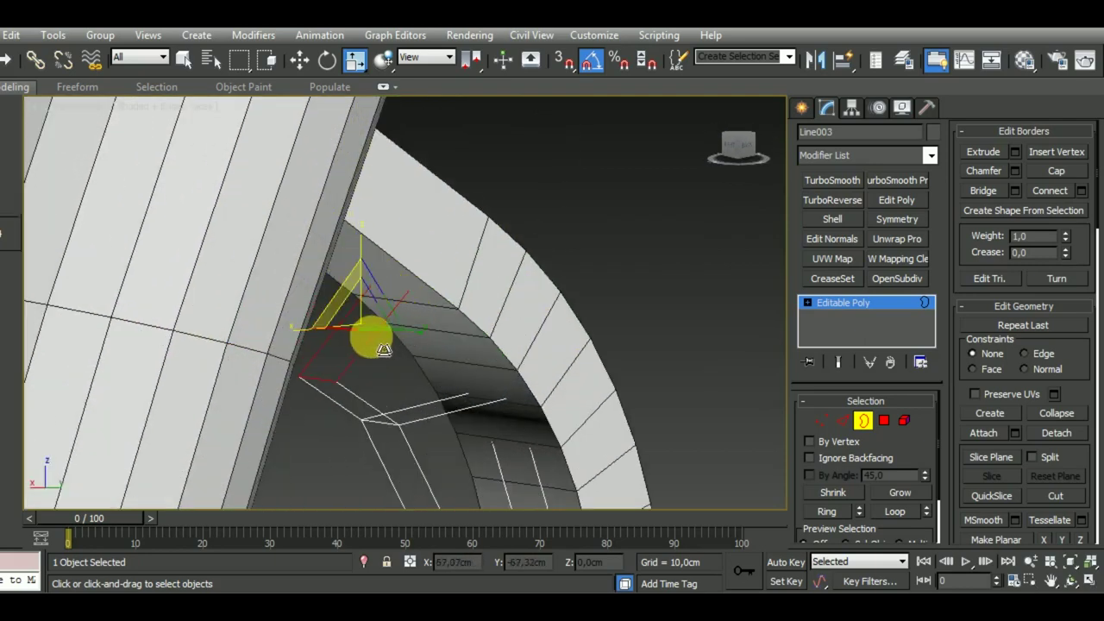
pyautogui.moveTo(382, 349); pyautogui.dragTo(379, 279)
# Nudge the end along its Local axis, select the inner arch edges, then enter Vertex level
pyautogui.click(423, 56)
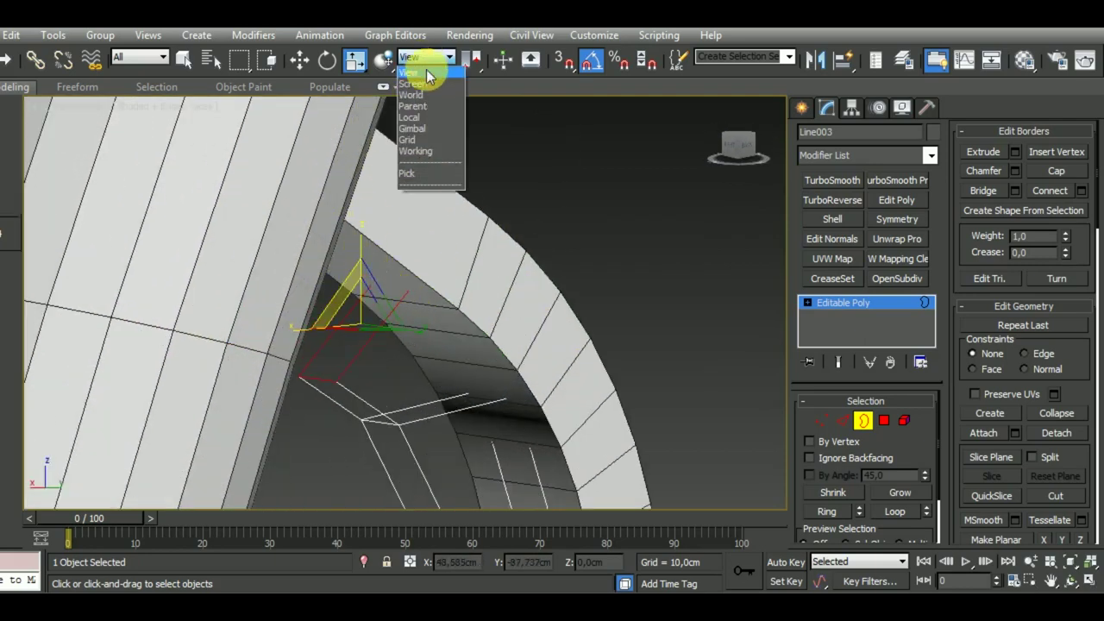
pyautogui.click(423, 116)
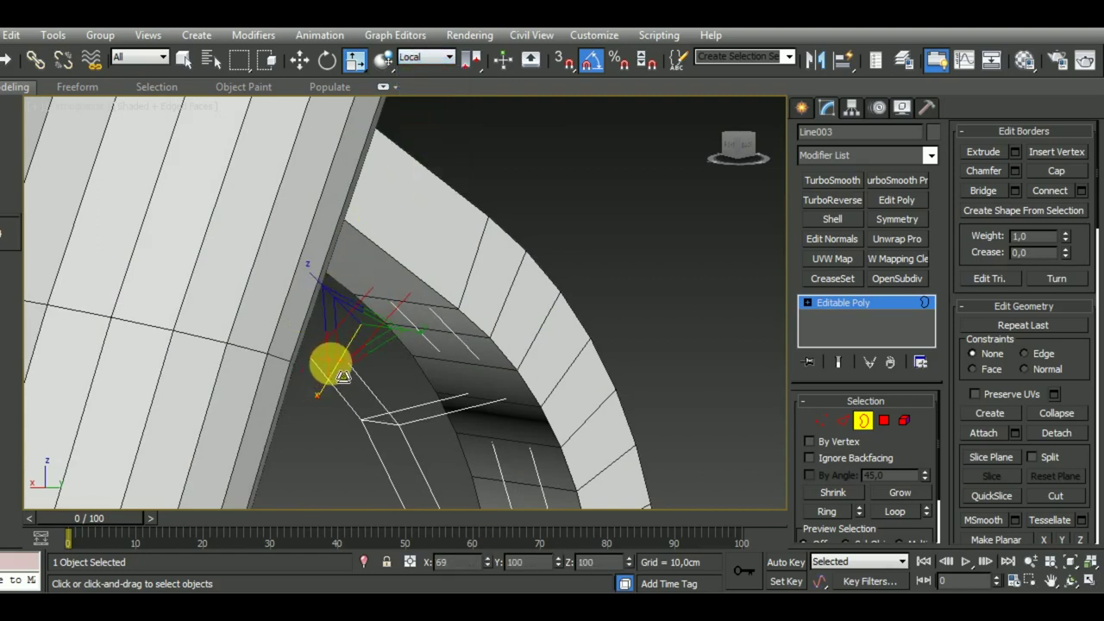
pyautogui.moveTo(343, 377); pyautogui.dragTo(345, 372)
pyautogui.moveTo(527, 349)
pyautogui.keyDown('alt'); pyautogui.mouseDown(button='middle')
pyautogui.moveTo(222, 374)
pyautogui.moveTo(147, 325)
pyautogui.moveTo(332, 290)
pyautogui.moveTo(337, 229)
pyautogui.moveTo(394, 316)
pyautogui.moveTo(382, 308)
pyautogui.moveTo(428, 296)
pyautogui.moveTo(452, 399)
pyautogui.mouseUp(button='middle'); pyautogui.keyUp('alt')
pyautogui.scroll(5, 396, 298)
pyautogui.scroll(-5, 397, 297)
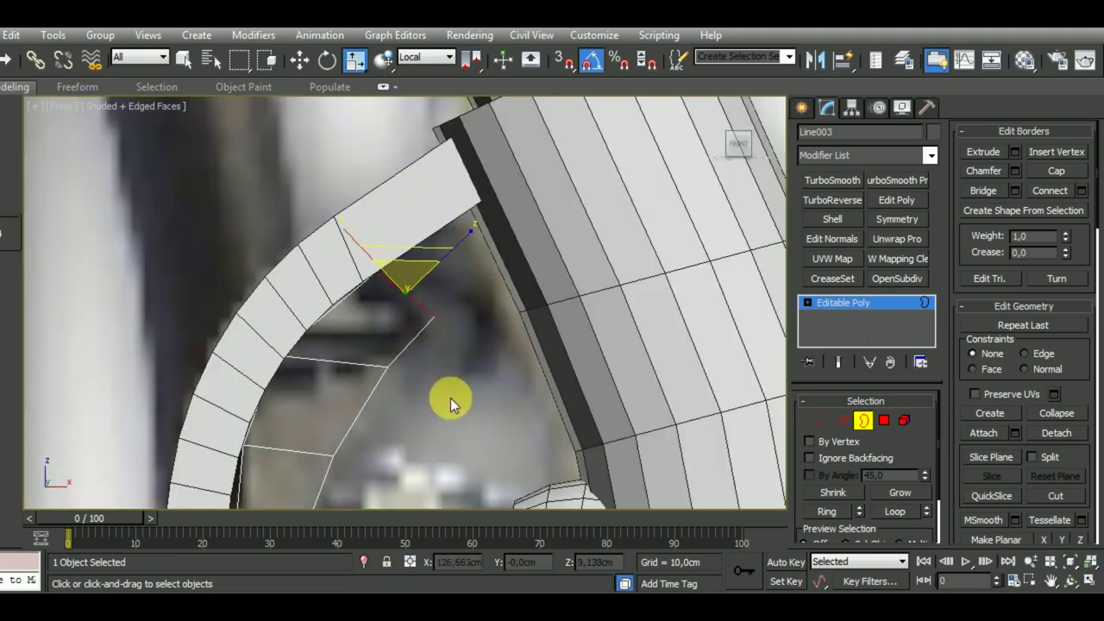
pyautogui.click(843, 422)
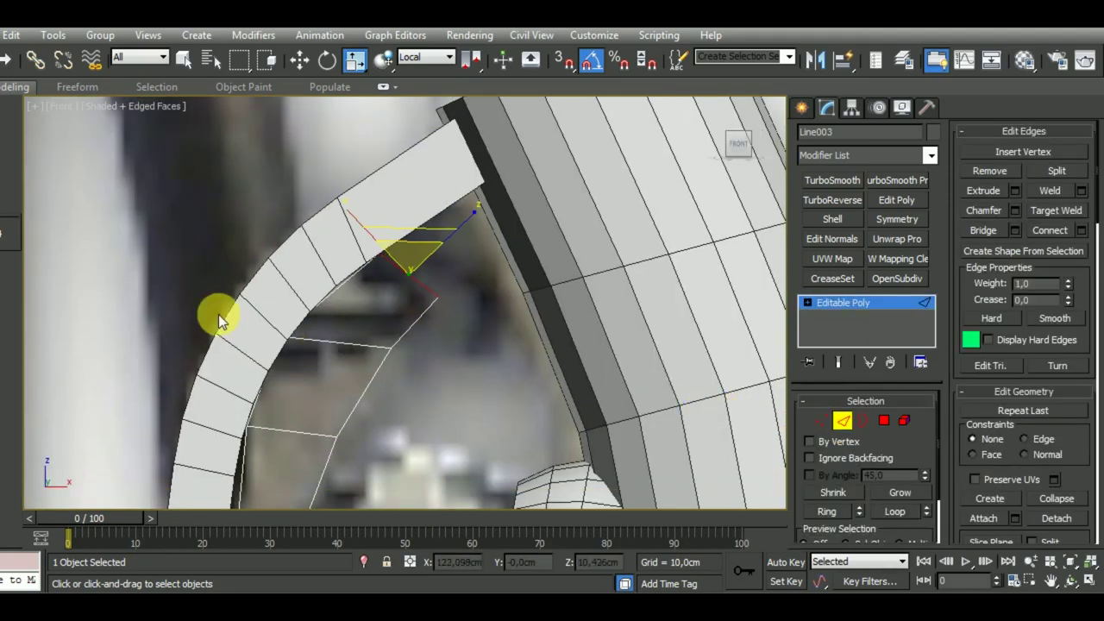
pyautogui.moveTo(263, 323); pyautogui.dragTo(440, 404)
pyautogui.click(822, 420)
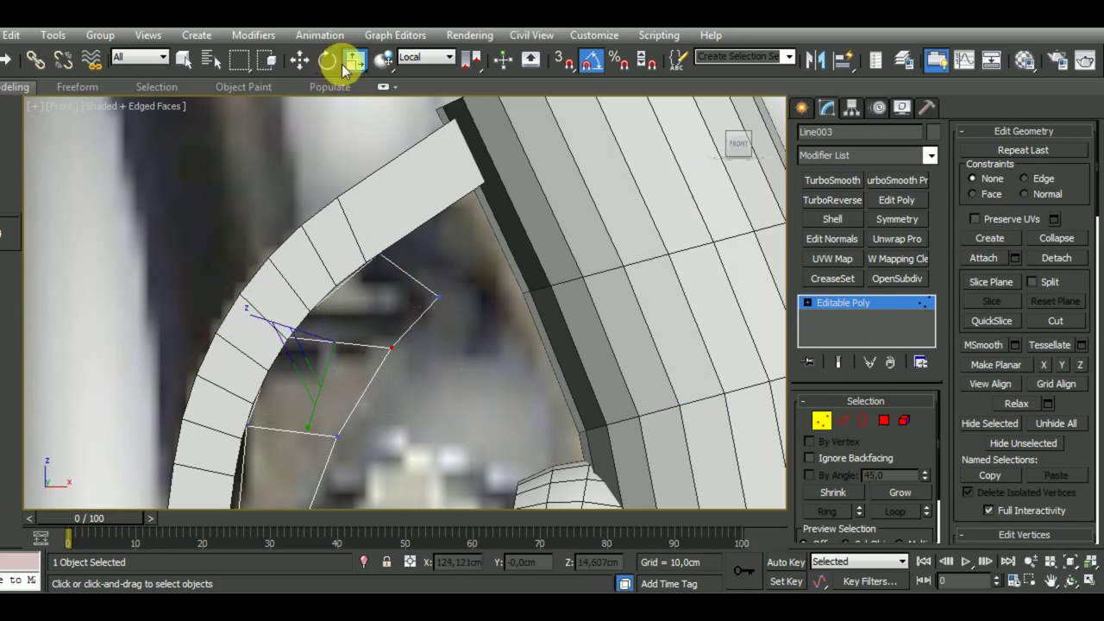
# With View coordinates, move the lever-end vertices down-left and down-right
pyautogui.click(429, 58)
pyautogui.click(423, 73)
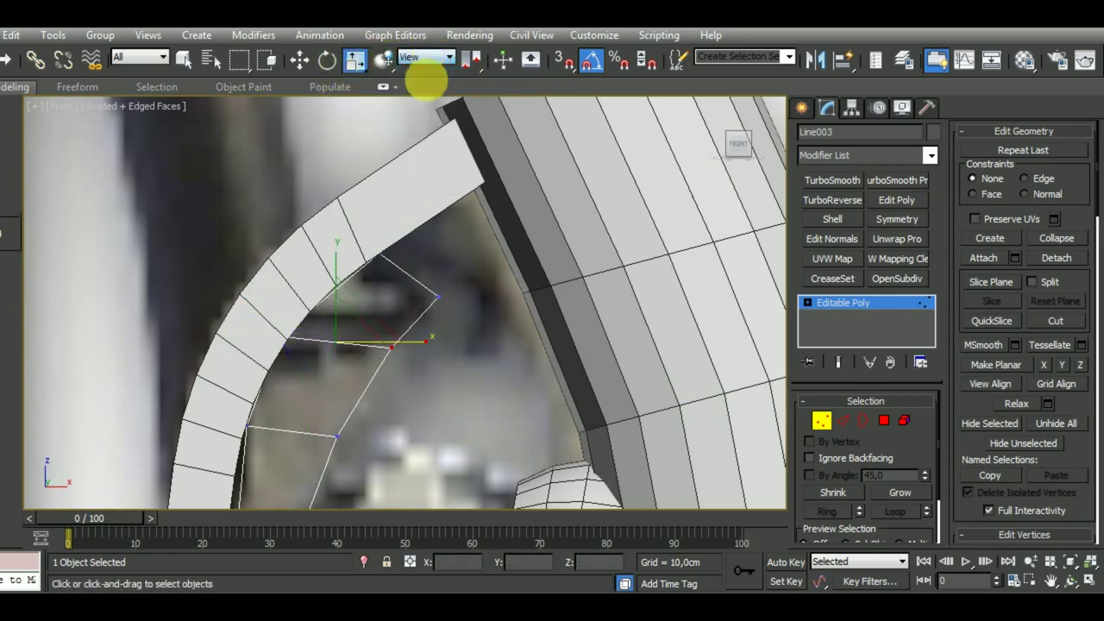
pyautogui.press('w')
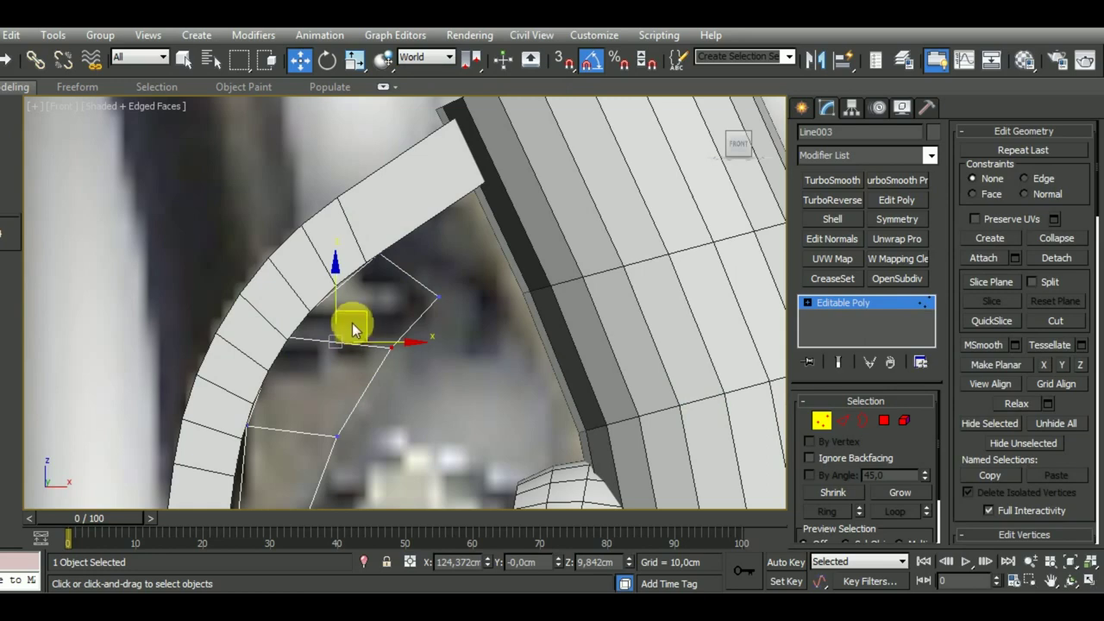
pyautogui.moveTo(369, 326); pyautogui.dragTo(353, 359)
pyautogui.click(344, 288)
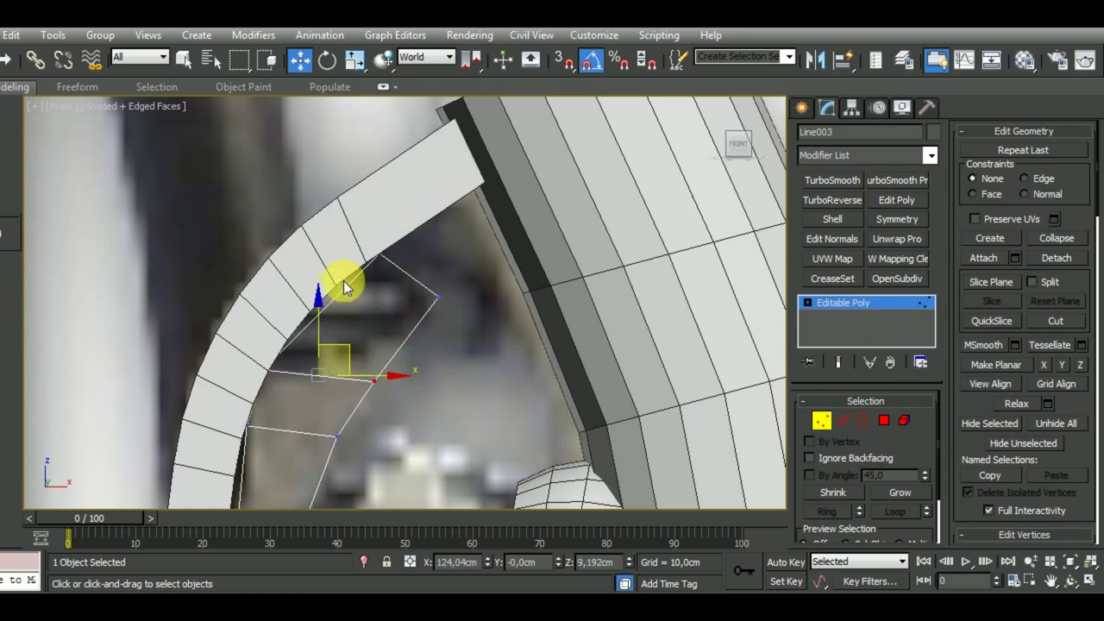
pyautogui.moveTo(437, 256); pyautogui.dragTo(465, 294)
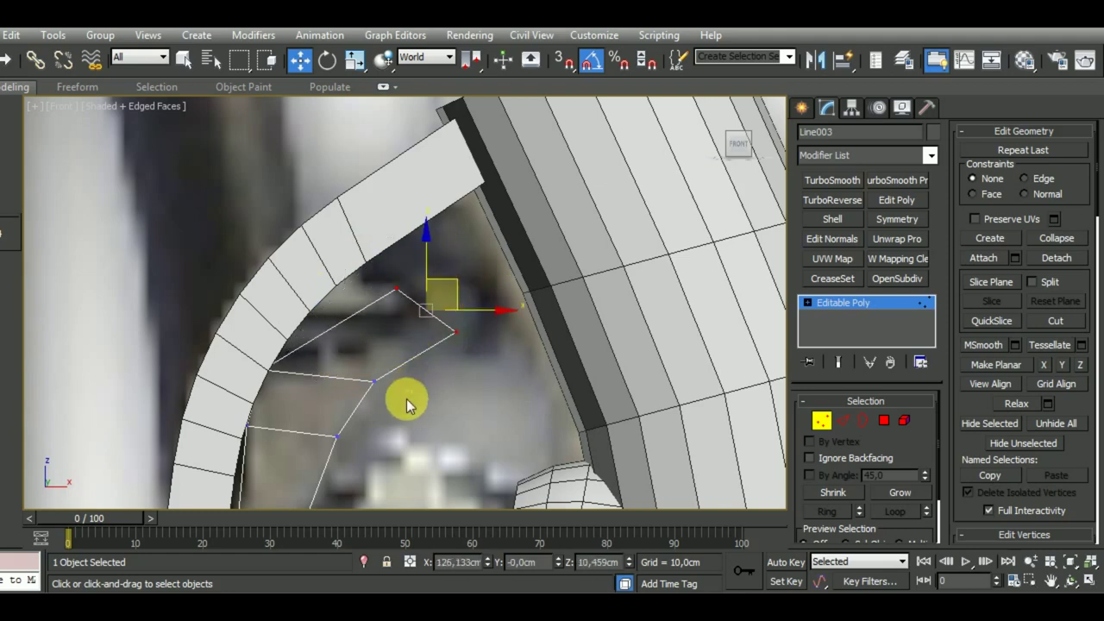
# Rotate the right-hand vertices and shift them slightly right
pyautogui.moveTo(412, 389); pyautogui.dragTo(210, 343)
pyautogui.click(327, 59)
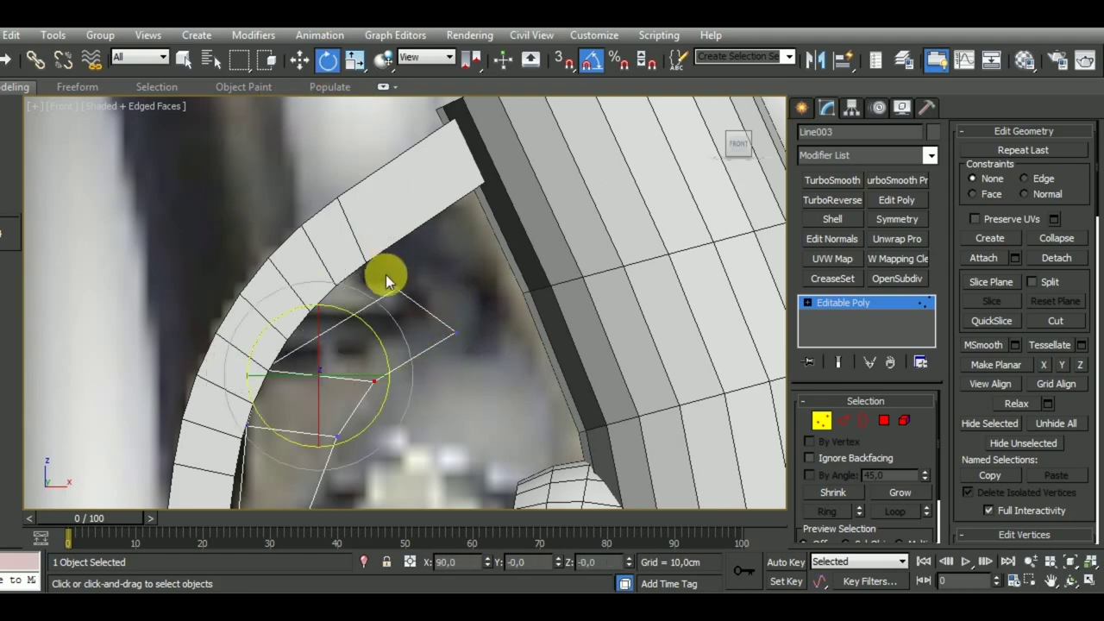
pyautogui.moveTo(372, 331); pyautogui.dragTo(364, 334)
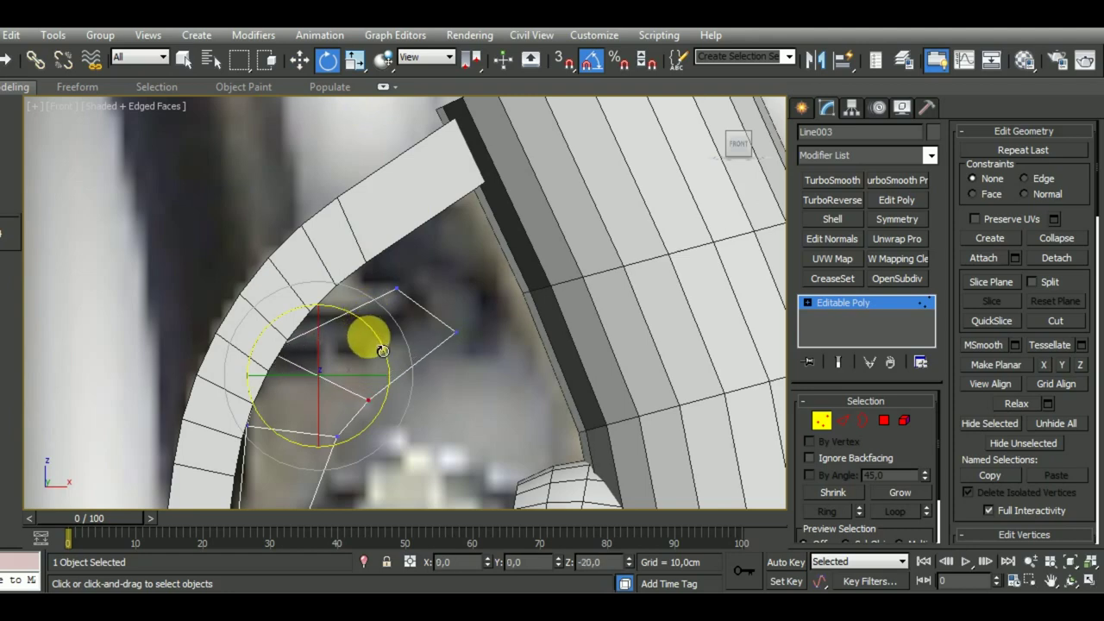
pyautogui.click(299, 59)
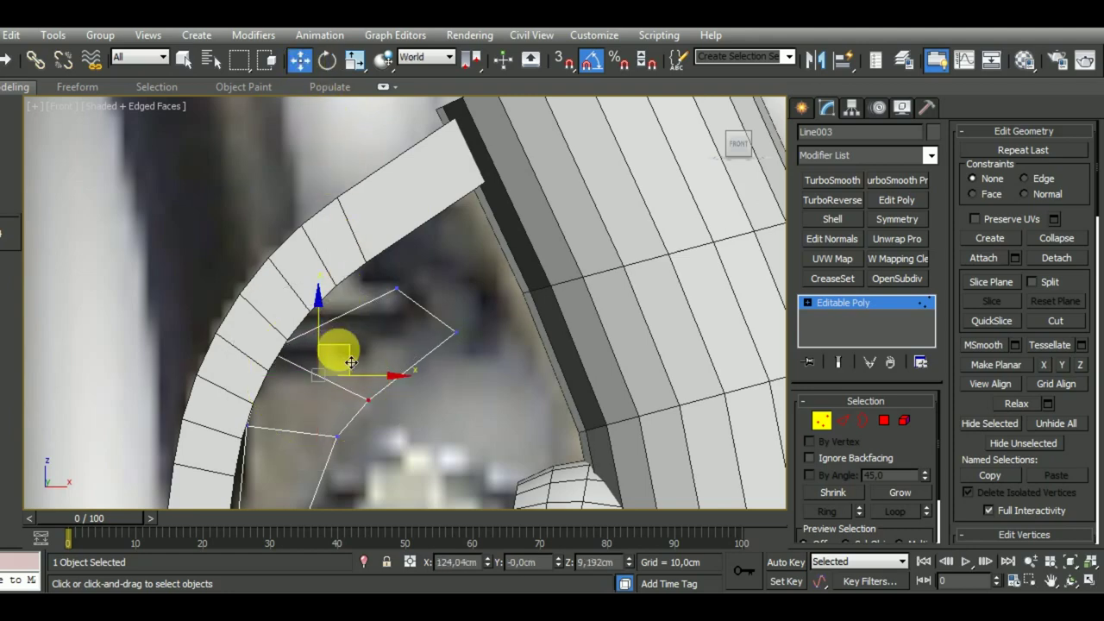
pyautogui.moveTo(353, 362); pyautogui.dragTo(362, 365)
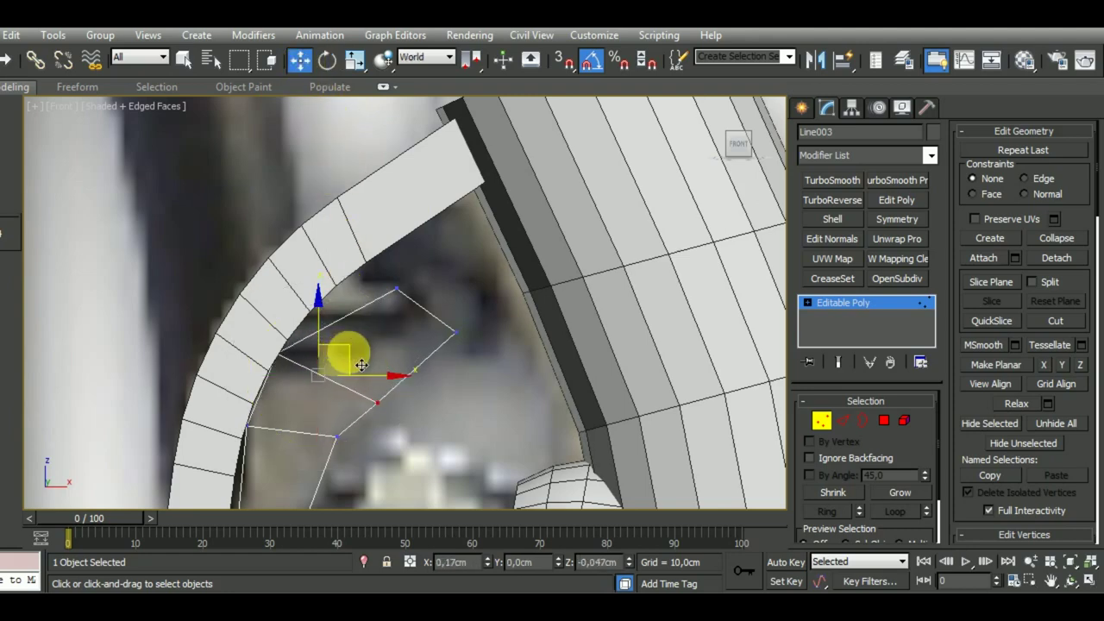
# Move the left vertex down-right, shift the next one left, and place the two upper-right vertices
pyautogui.click(271, 354)
pyautogui.moveTo(322, 343); pyautogui.dragTo(339, 357)
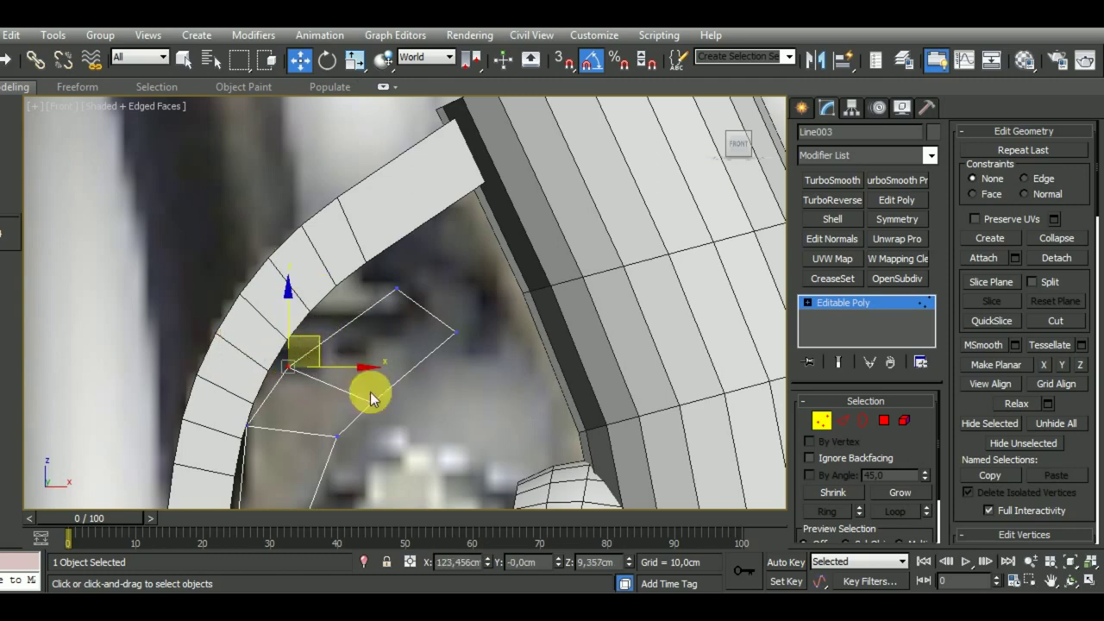
pyautogui.click(376, 399)
pyautogui.moveTo(409, 388); pyautogui.dragTo(387, 377)
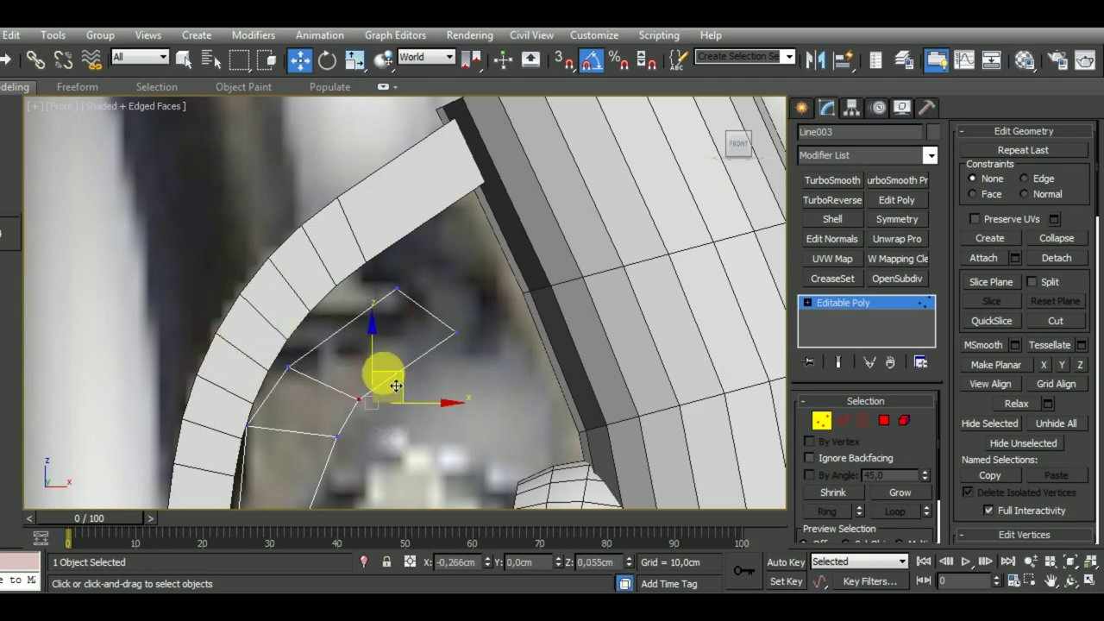
pyautogui.moveTo(370, 271); pyautogui.dragTo(481, 370)
pyautogui.moveTo(490, 318); pyautogui.dragTo(482, 325)
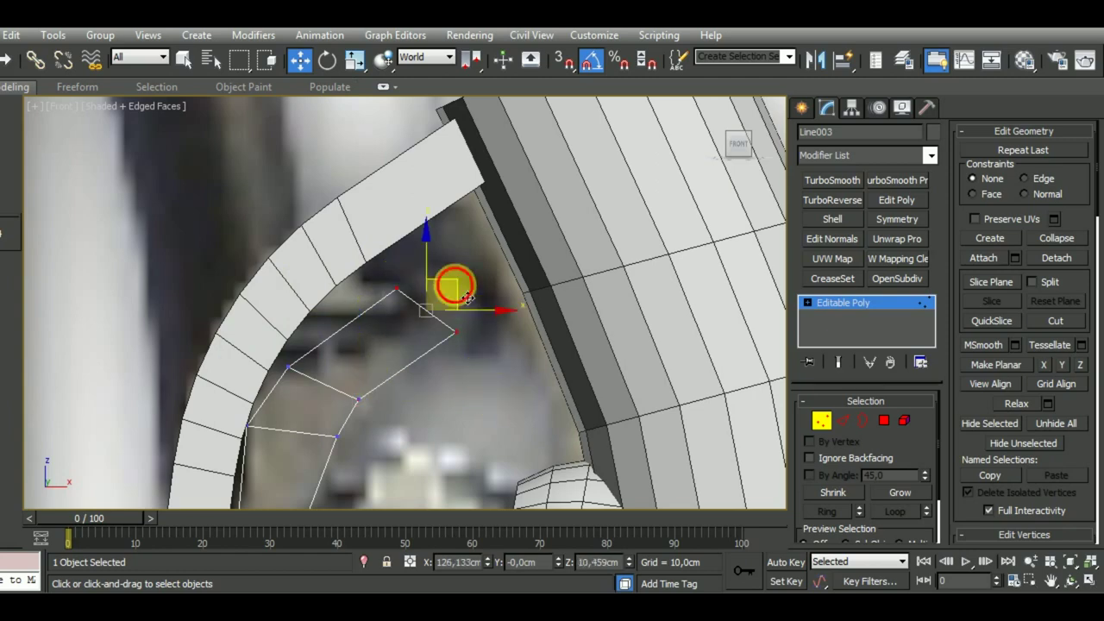
pyautogui.scroll(-2, 465, 313)
pyautogui.scroll(1, 424, 386)
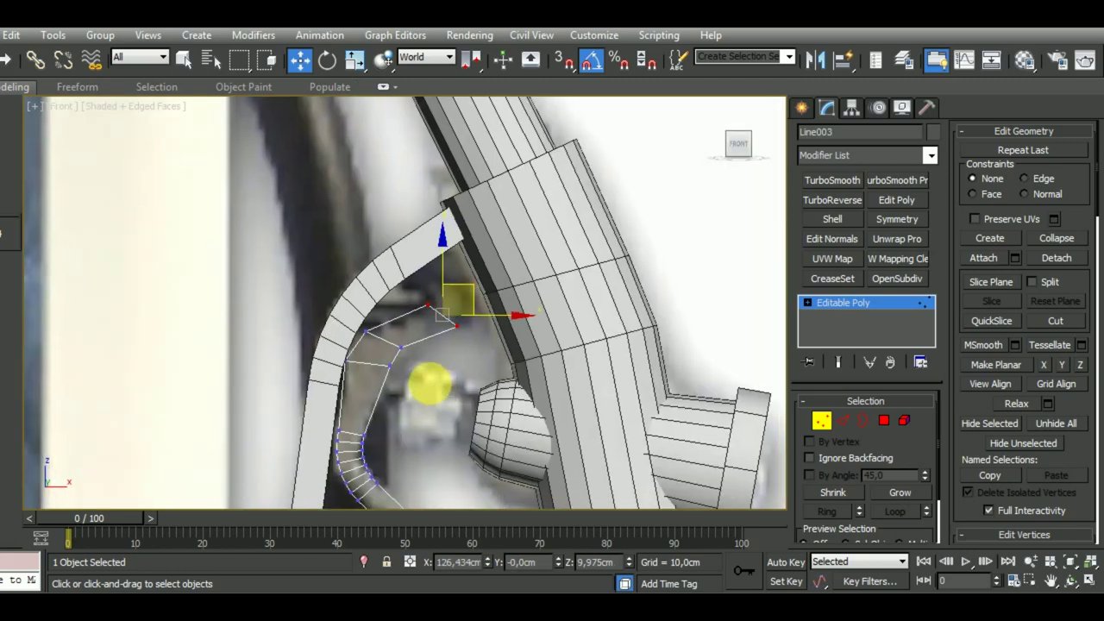
pyautogui.scroll(1, 424, 386)
pyautogui.scroll(1, 369, 308)
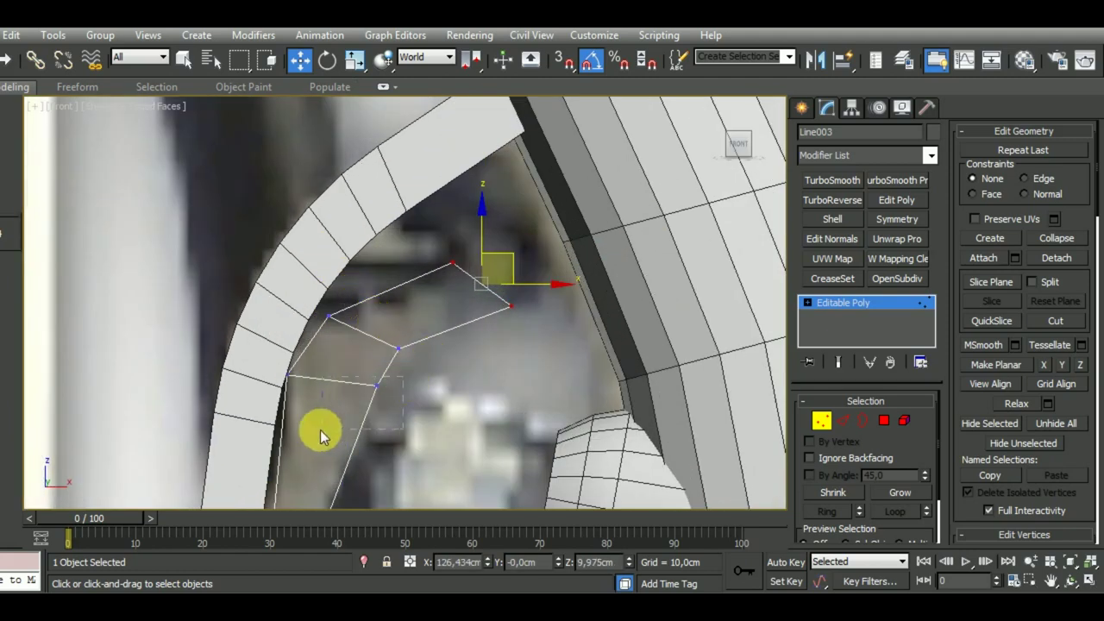
# Rotate the lower vertex of the outline slightly
pyautogui.moveTo(320, 430); pyautogui.dragTo(319, 431)
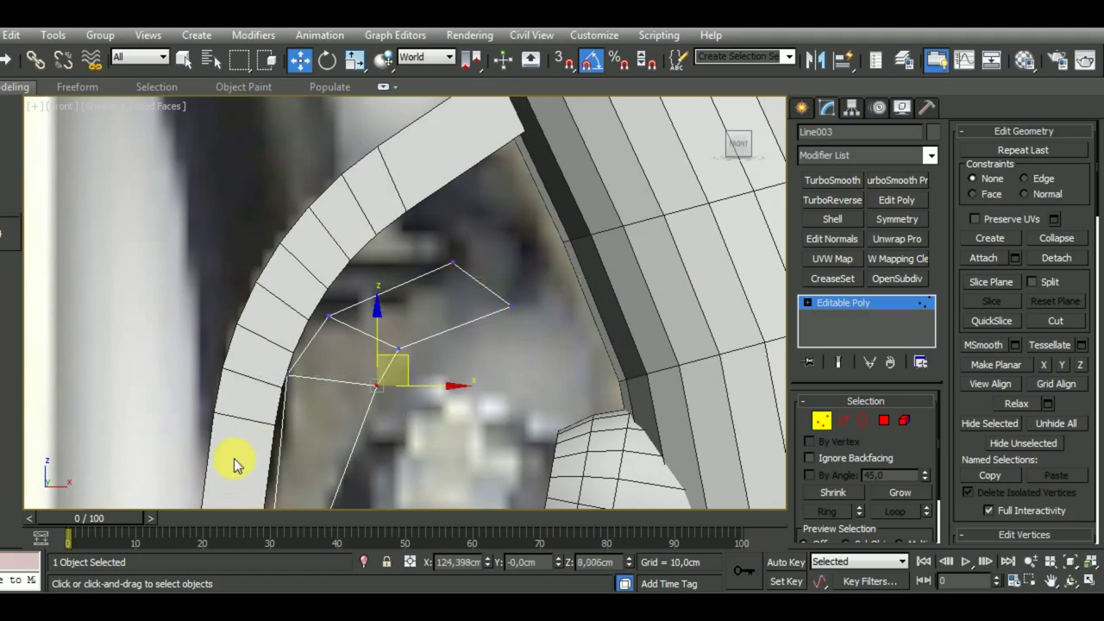
pyautogui.click(327, 59)
pyautogui.moveTo(383, 335); pyautogui.dragTo(389, 340)
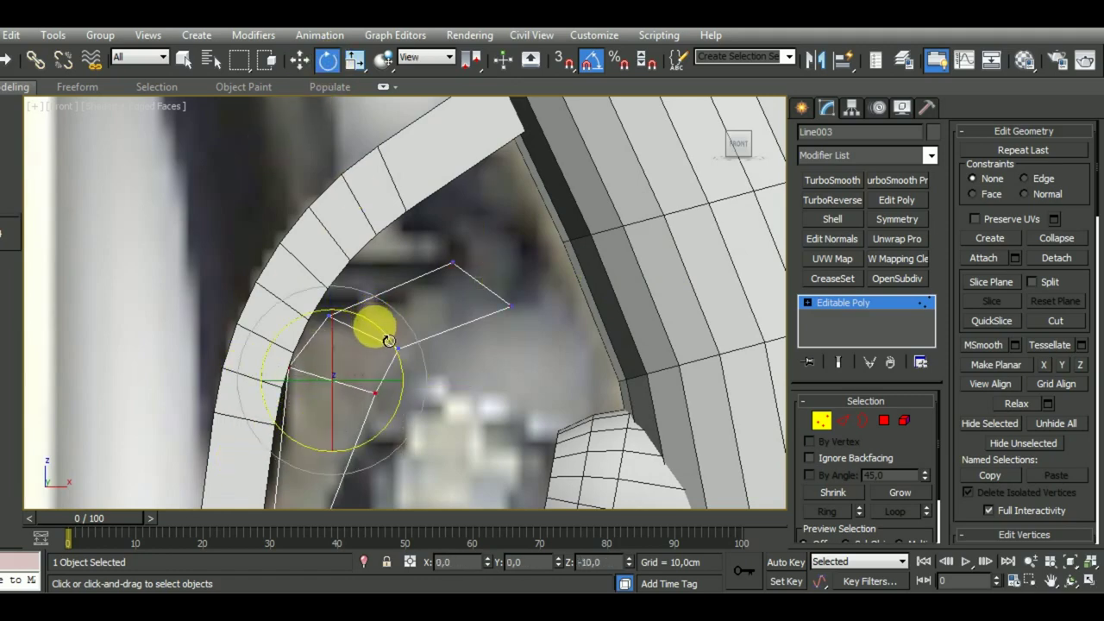
pyautogui.click(301, 59)
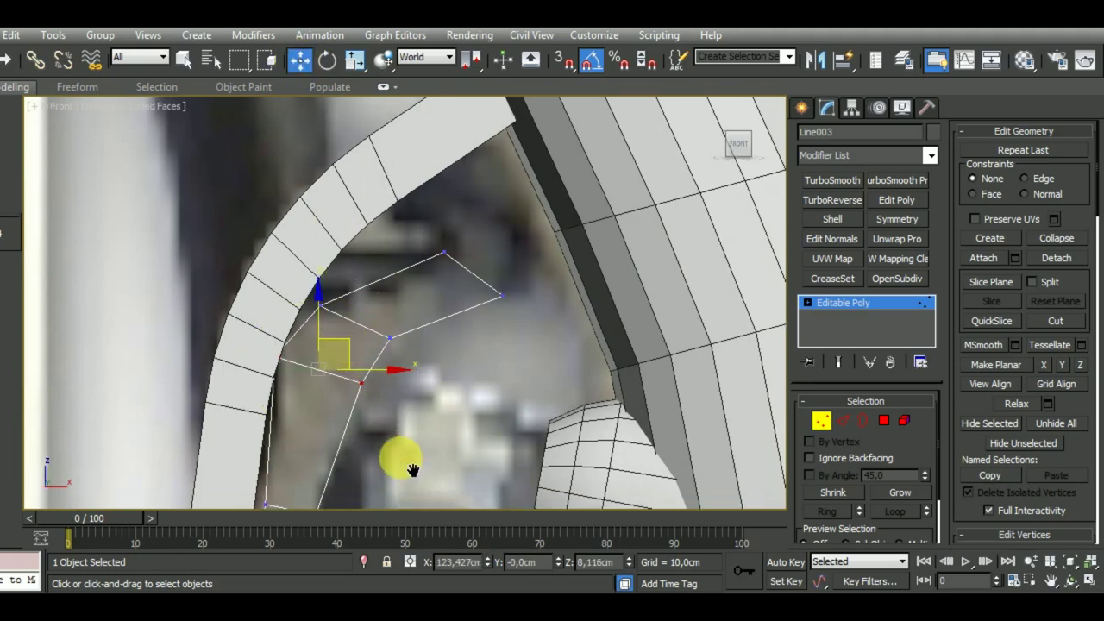
pyautogui.scroll(4, 406, 463)
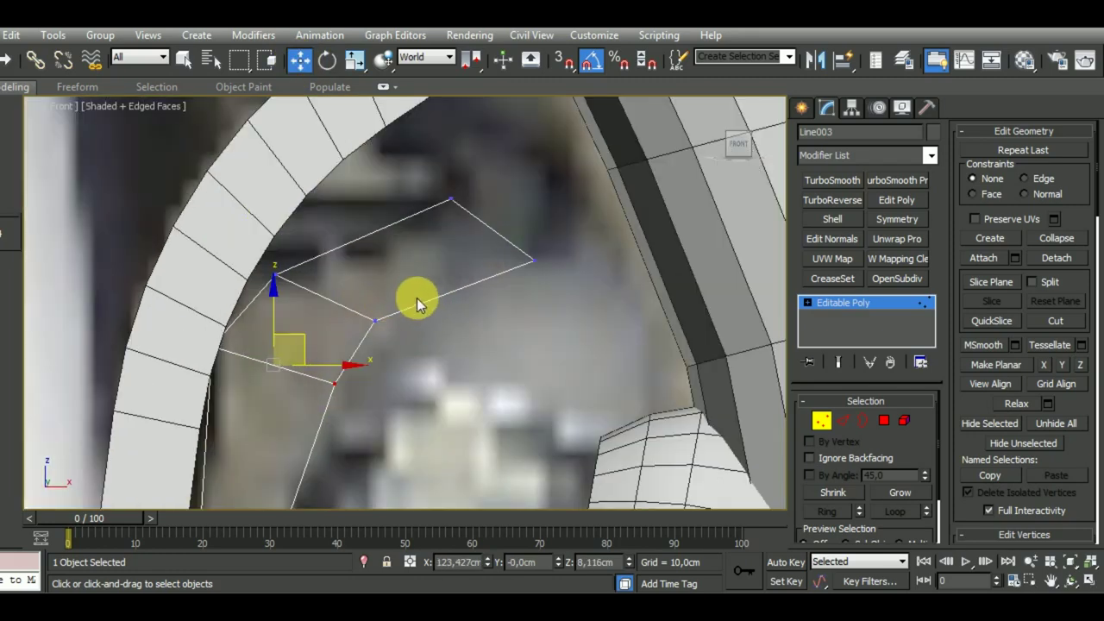
# Adjust the corner and upper vertices, pushing the end vertex toward the nozzle body
pyautogui.click(375, 321)
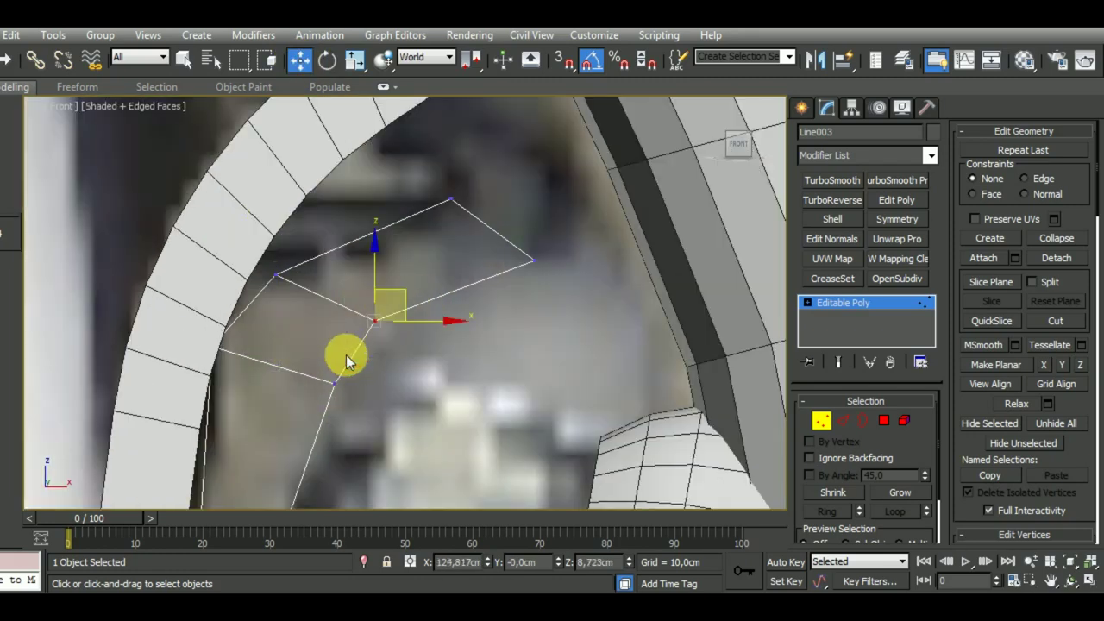
pyautogui.keyDown('ctrl'); pyautogui.click(279, 274); pyautogui.keyUp('ctrl')
pyautogui.moveTo(345, 276); pyautogui.dragTo(350, 298)
pyautogui.moveTo(420, 184); pyautogui.dragTo(556, 303)
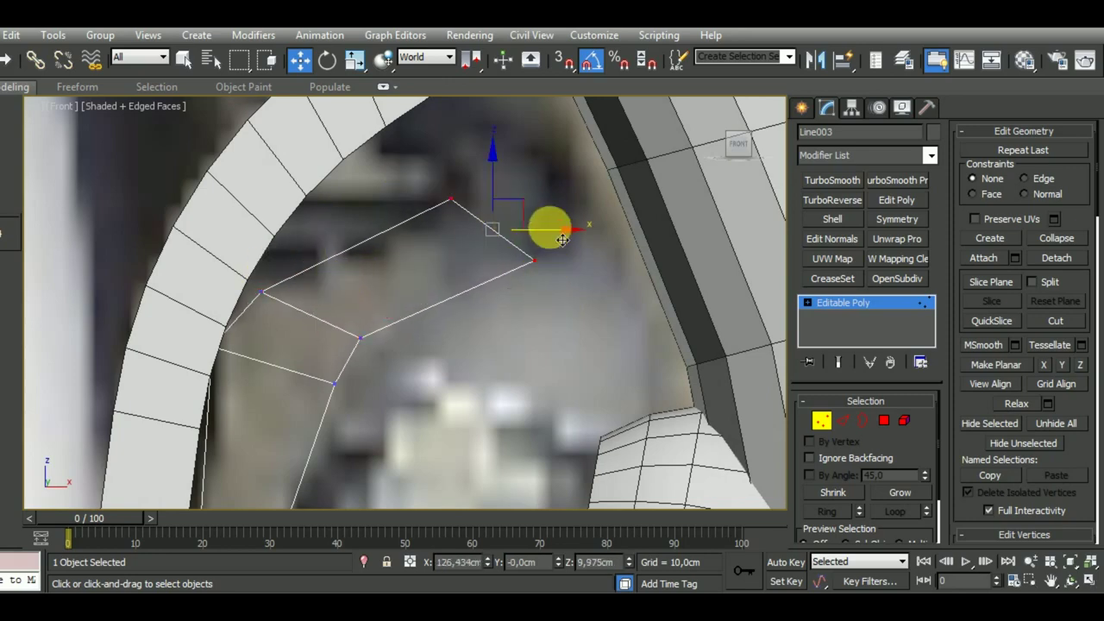
pyautogui.moveTo(542, 230); pyautogui.dragTo(555, 260)
pyautogui.click(470, 246)
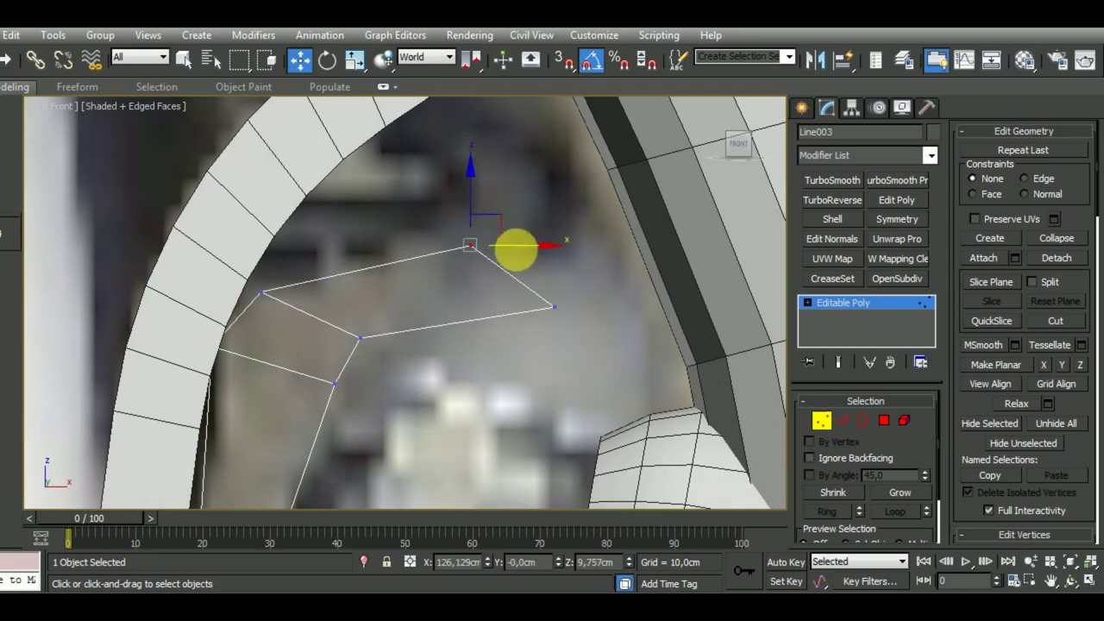
pyautogui.moveTo(492, 217); pyautogui.dragTo(547, 205)
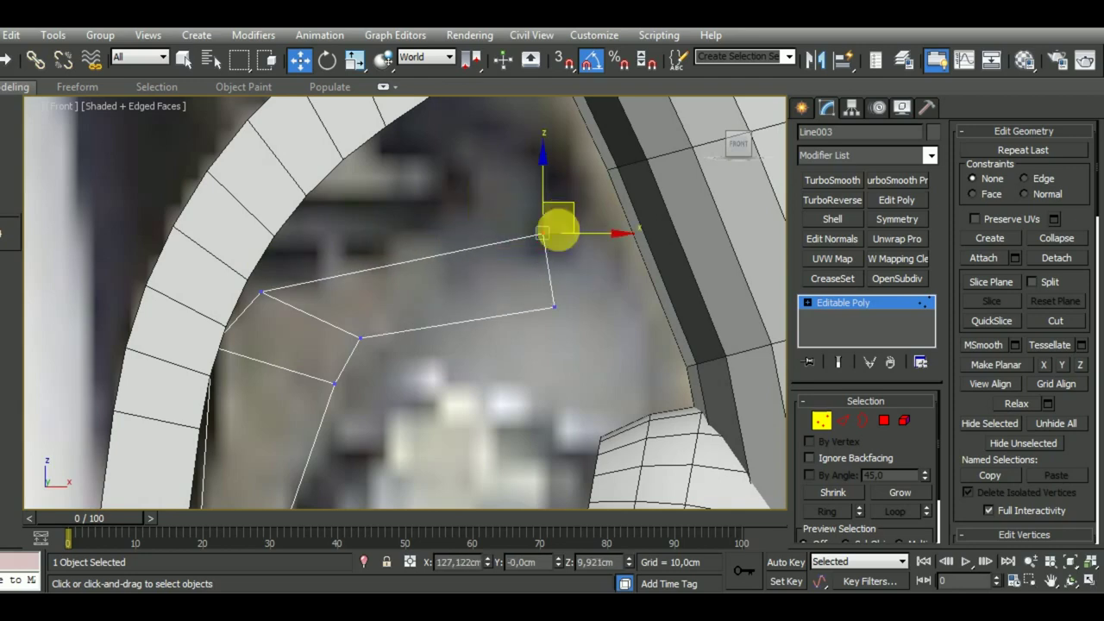
pyautogui.scroll(-5, 473, 287)
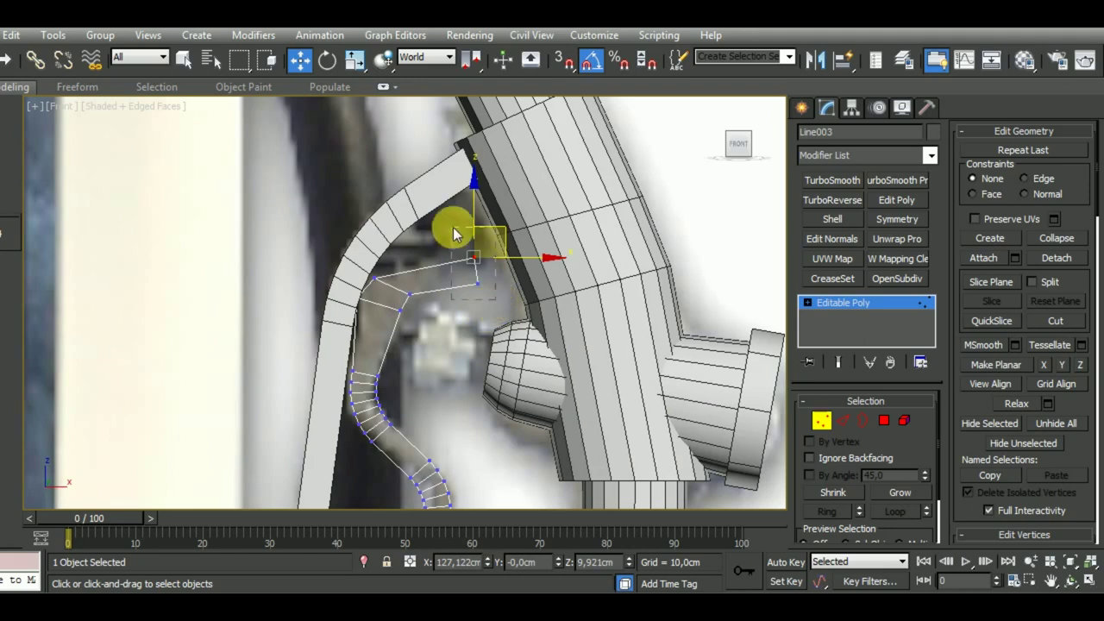
# Lower the lever's end vertex slightly and shift the selected vertices a little left
pyautogui.moveTo(481, 221); pyautogui.dragTo(486, 233)
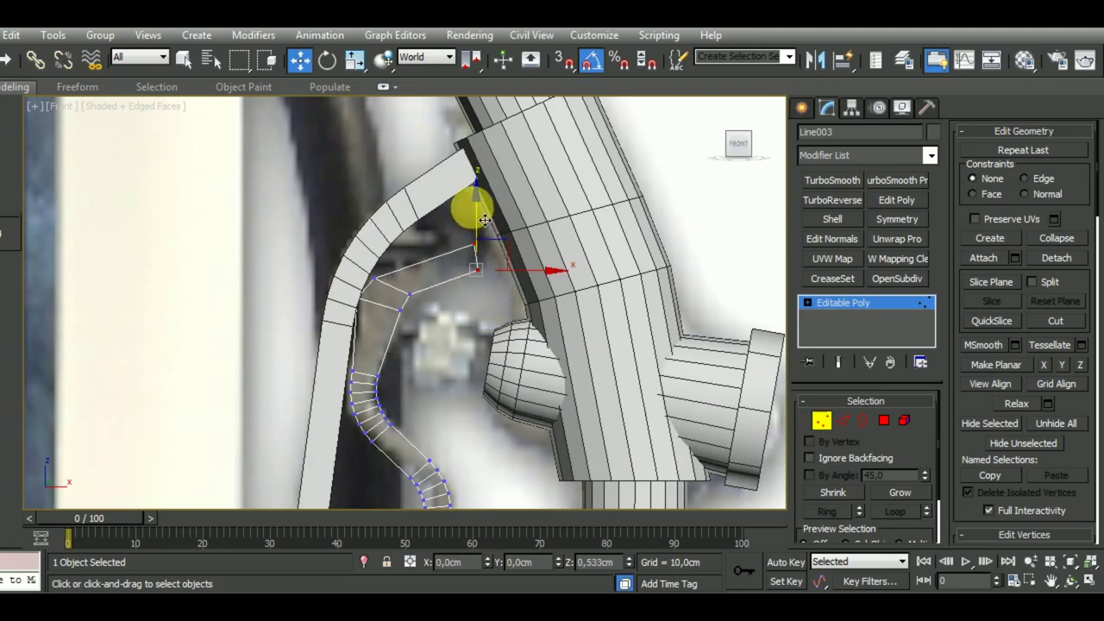
pyautogui.scroll(2, 436, 250)
pyautogui.scroll(-4, 410, 242)
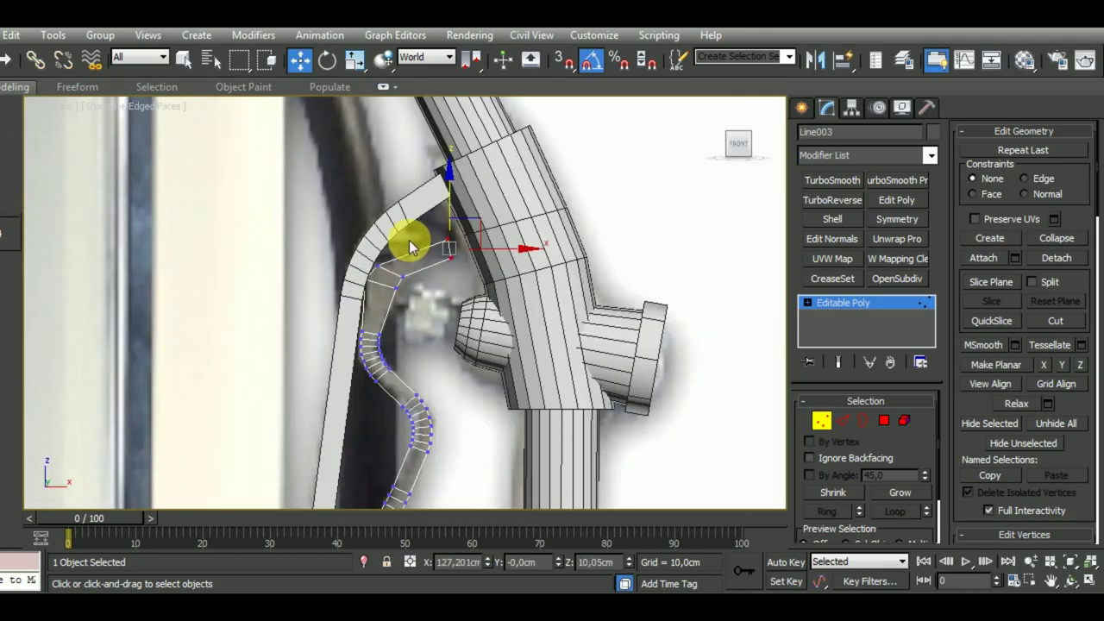
pyautogui.scroll(-2, 421, 268)
pyautogui.scroll(3, 389, 254)
pyautogui.scroll(-4, 431, 317)
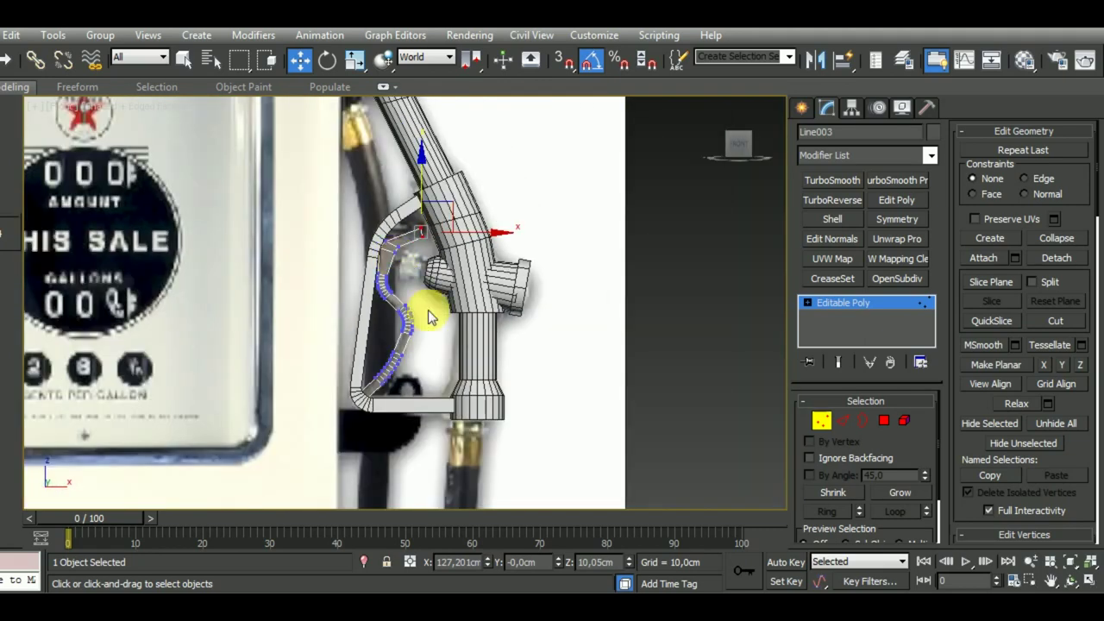
pyautogui.scroll(1, 508, 318)
pyautogui.scroll(3, 421, 234)
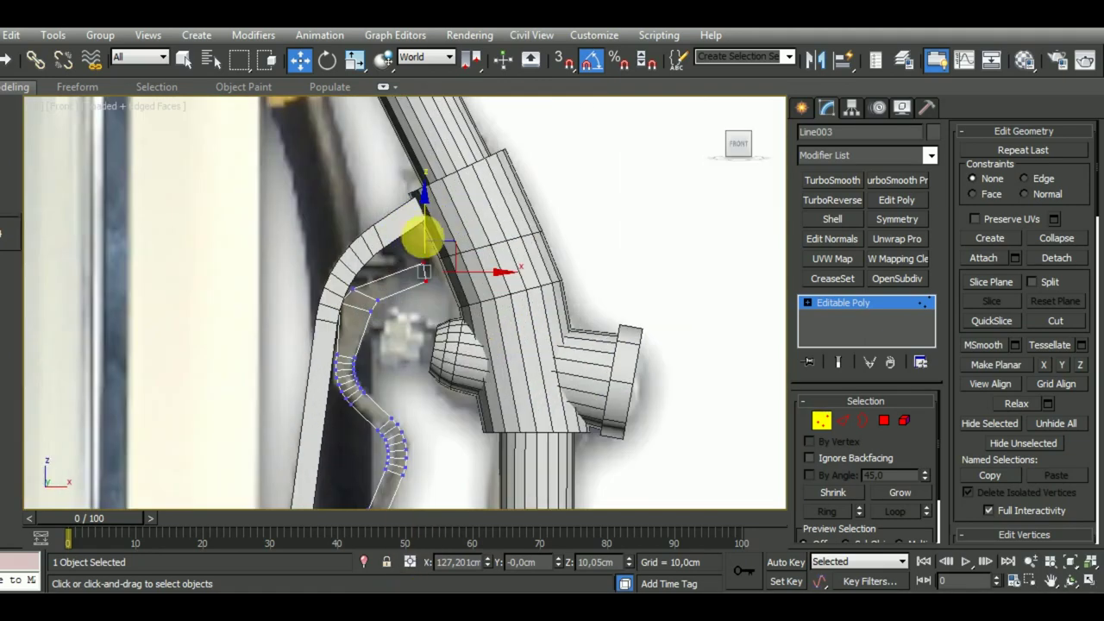
pyautogui.scroll(2, 433, 262)
pyautogui.click(328, 60)
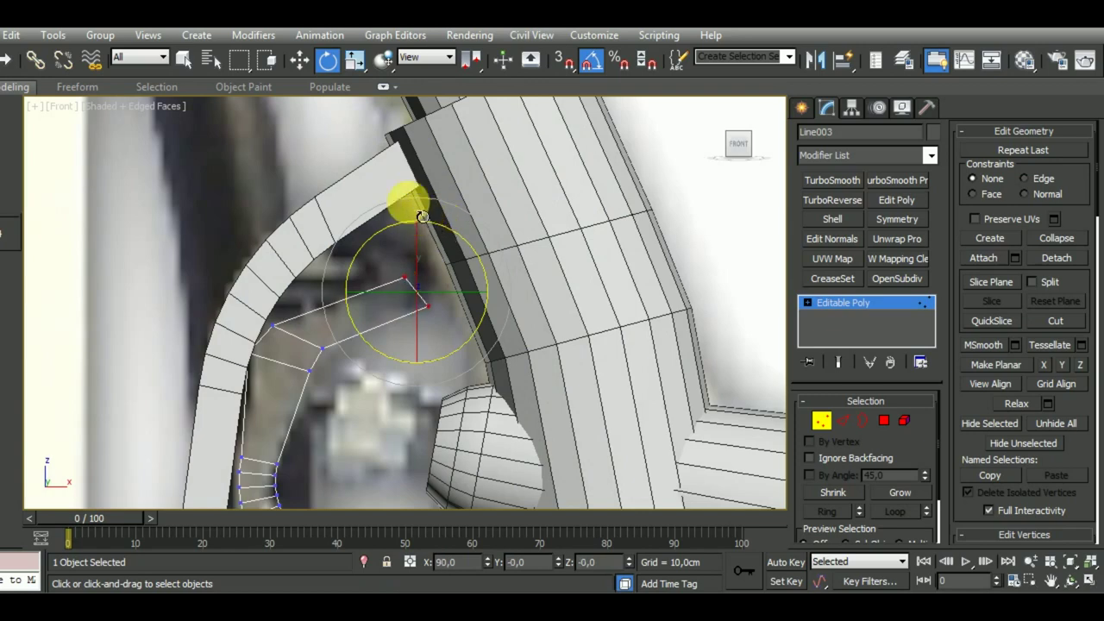
pyautogui.click(299, 60)
pyautogui.moveTo(454, 271); pyautogui.dragTo(442, 270)
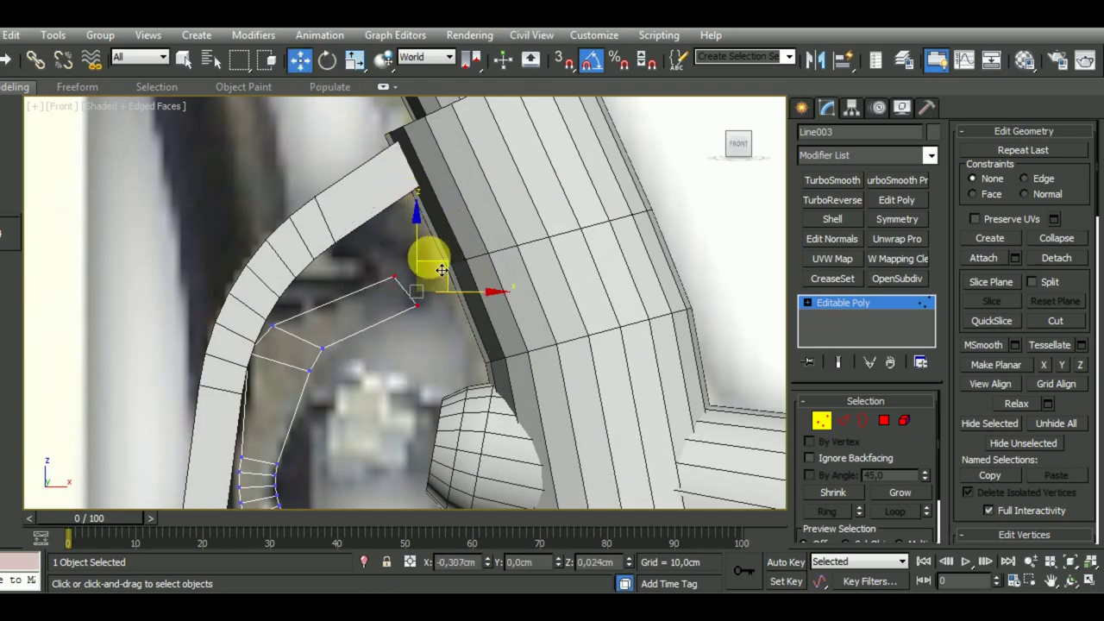
# Shift-drag the lever's open border up-right to extrude a new section, then nudge and rotate it
pyautogui.click(863, 420)
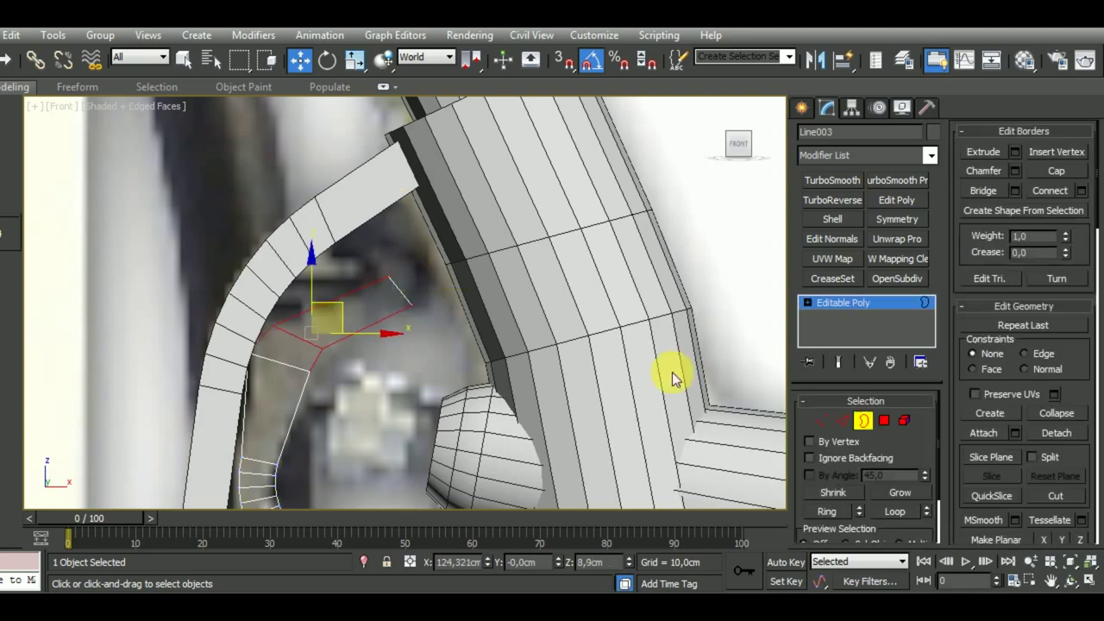
pyautogui.keyDown('shift'); pyautogui.moveTo(359, 325); pyautogui.dragTo(447, 285); pyautogui.keyUp('shift')
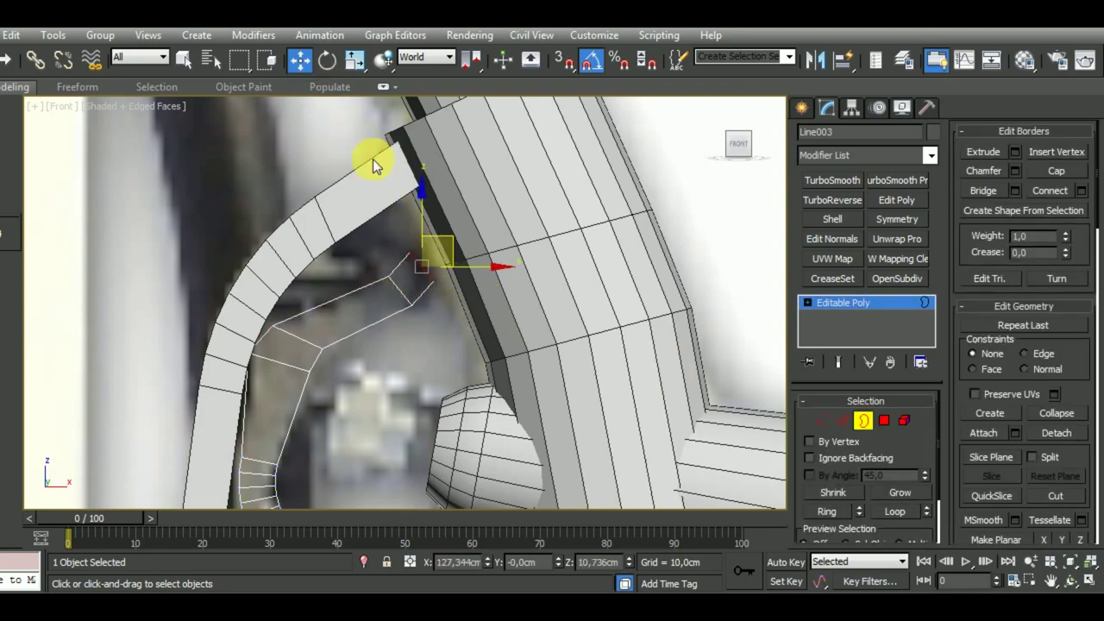
pyautogui.press('e')
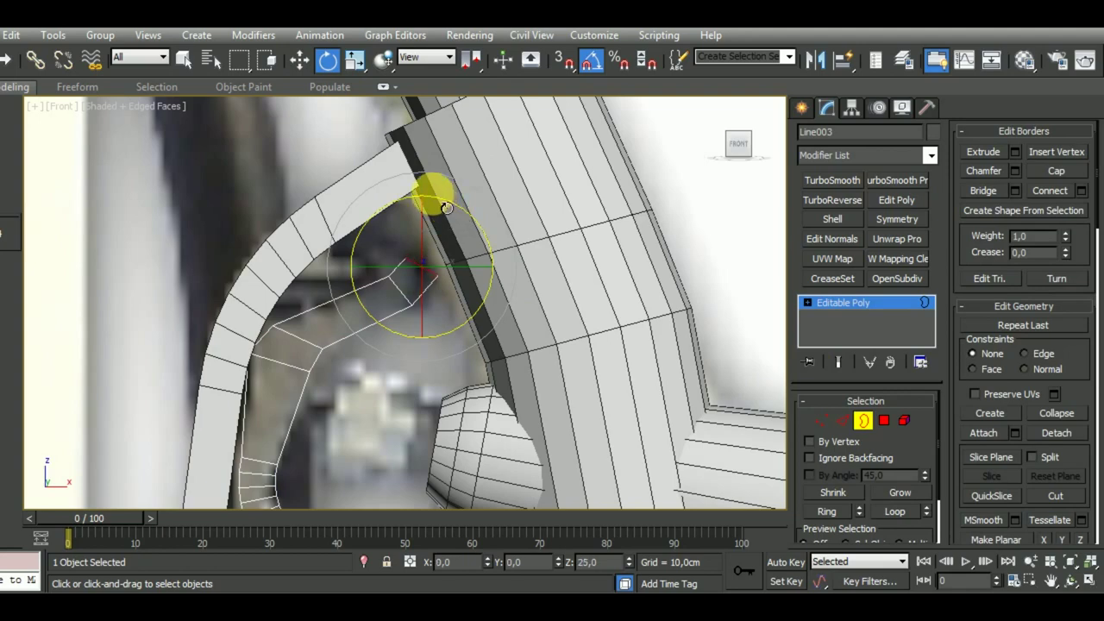
pyautogui.press('w')
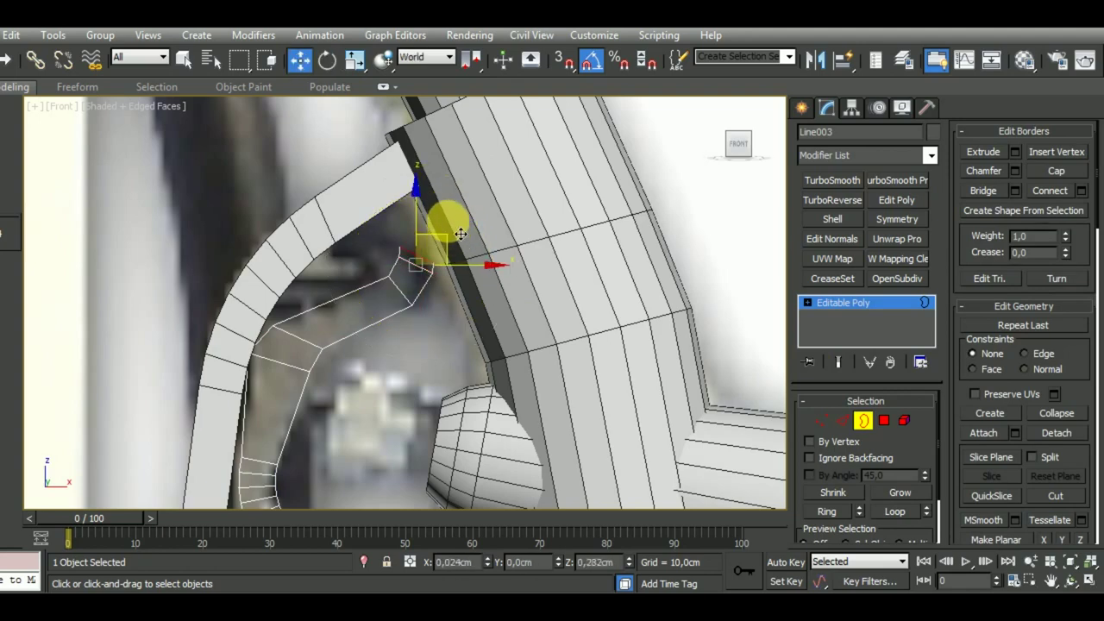
pyautogui.click(327, 60)
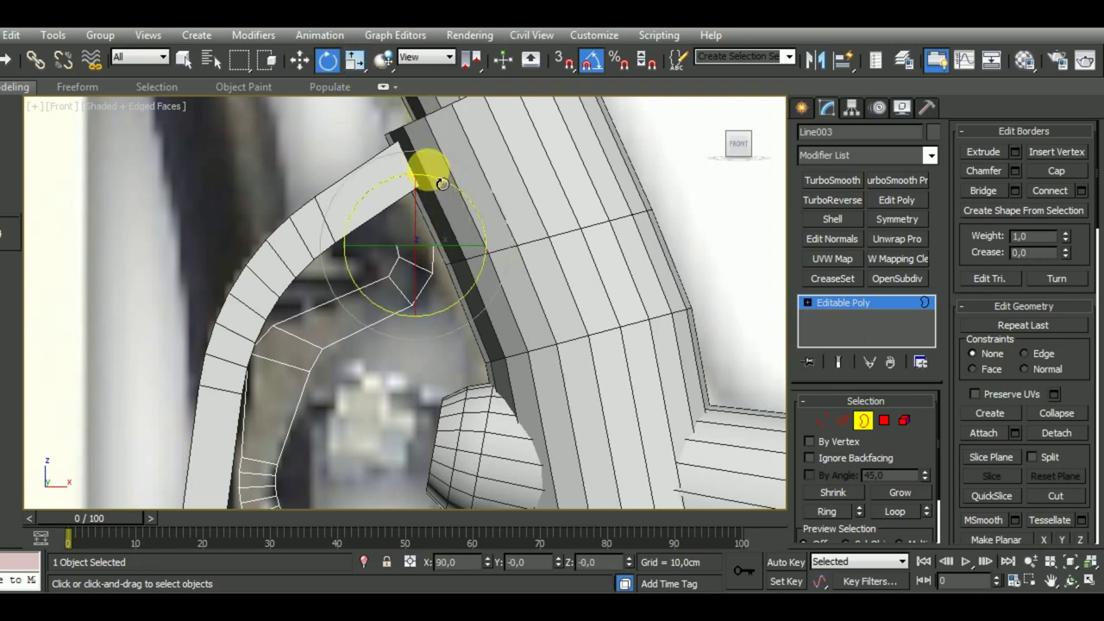
pyautogui.press('w')
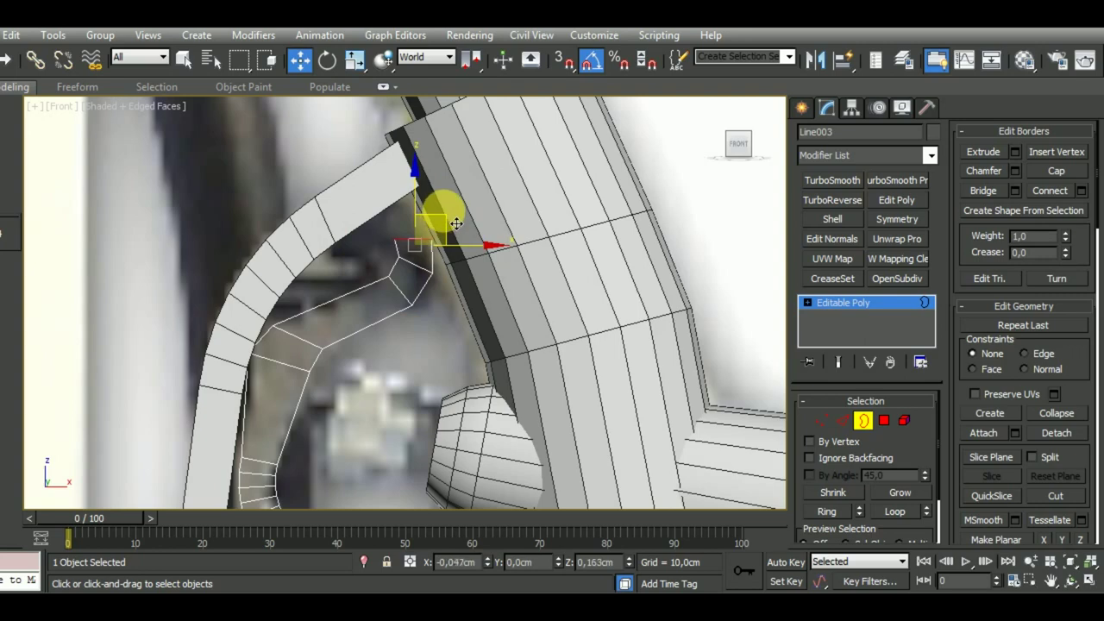
pyautogui.moveTo(457, 223); pyautogui.dragTo(451, 214)
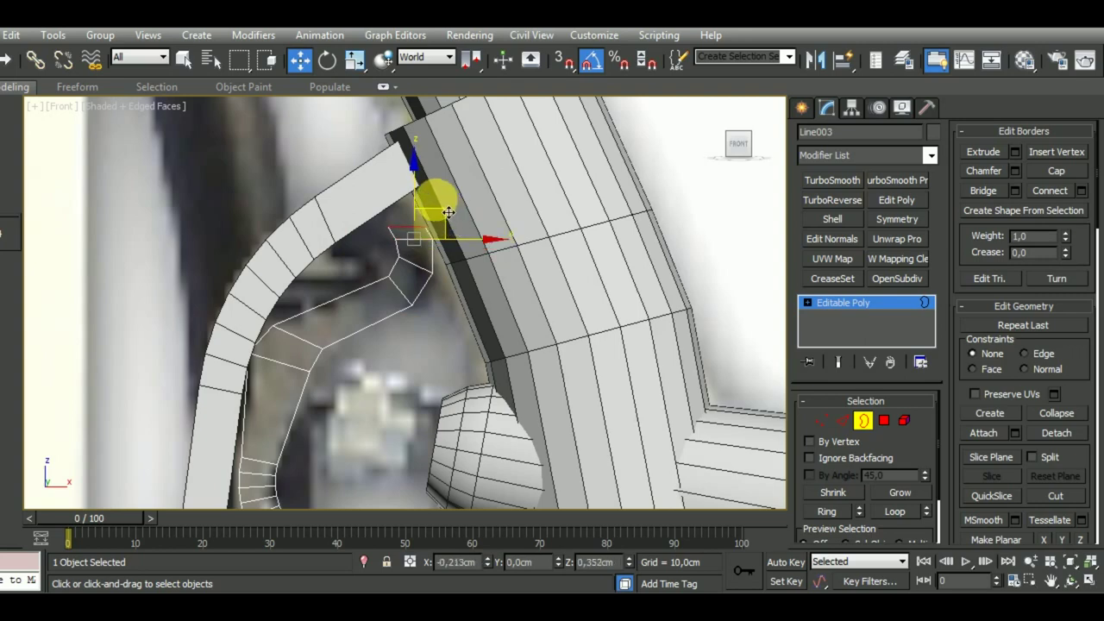
pyautogui.press('e')
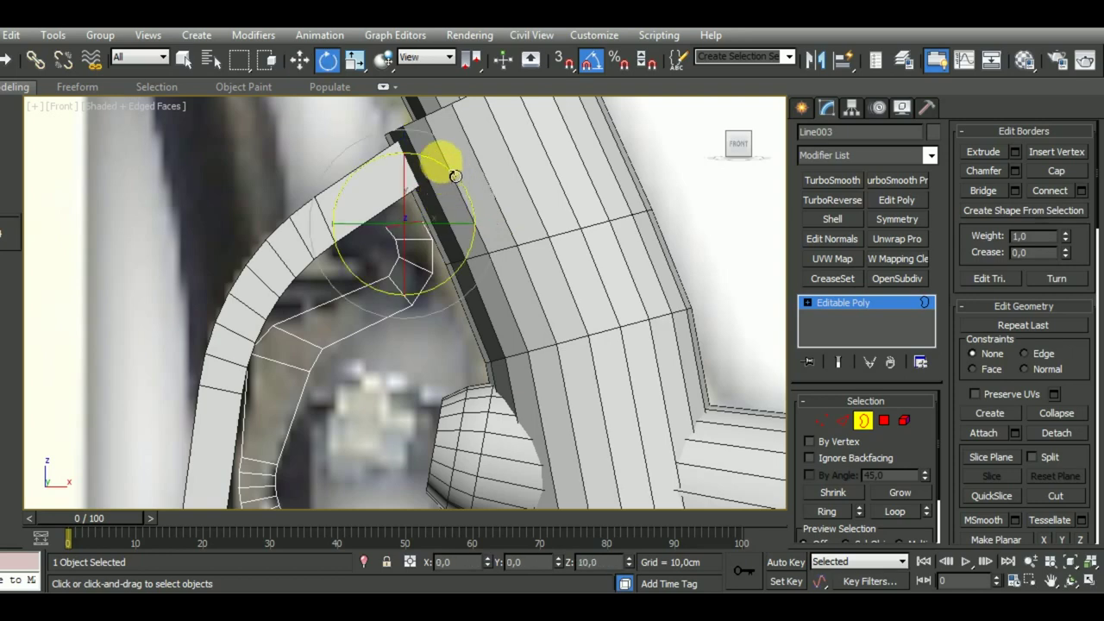
pyautogui.moveTo(441, 173); pyautogui.dragTo(445, 255)
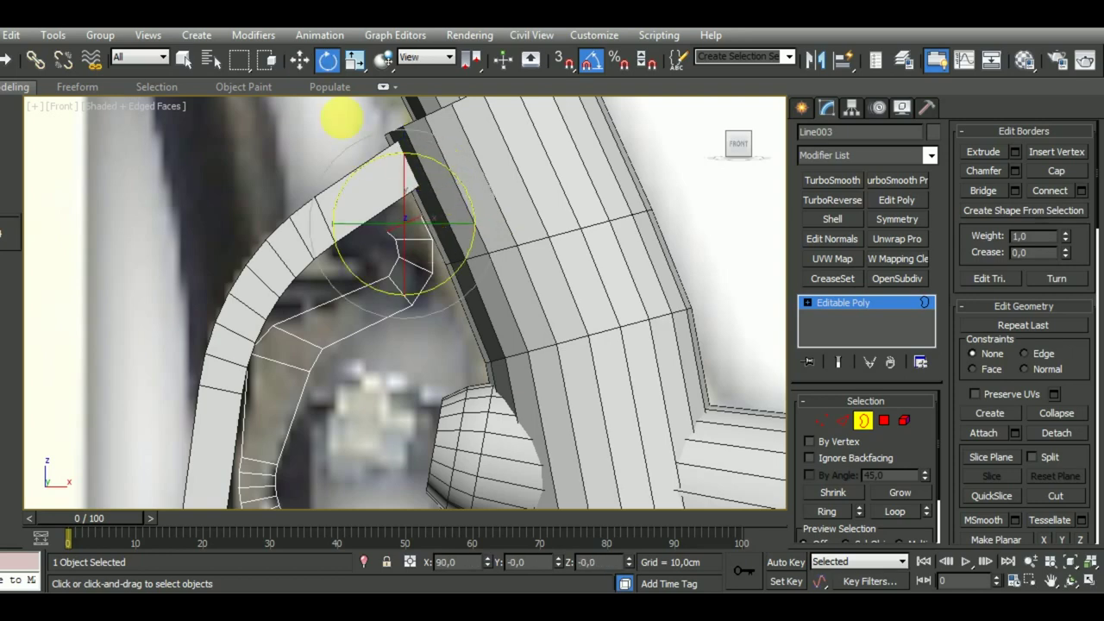
# Scale the new end border to 91% in Local coordinates and exit Border mode
pyautogui.click(355, 60)
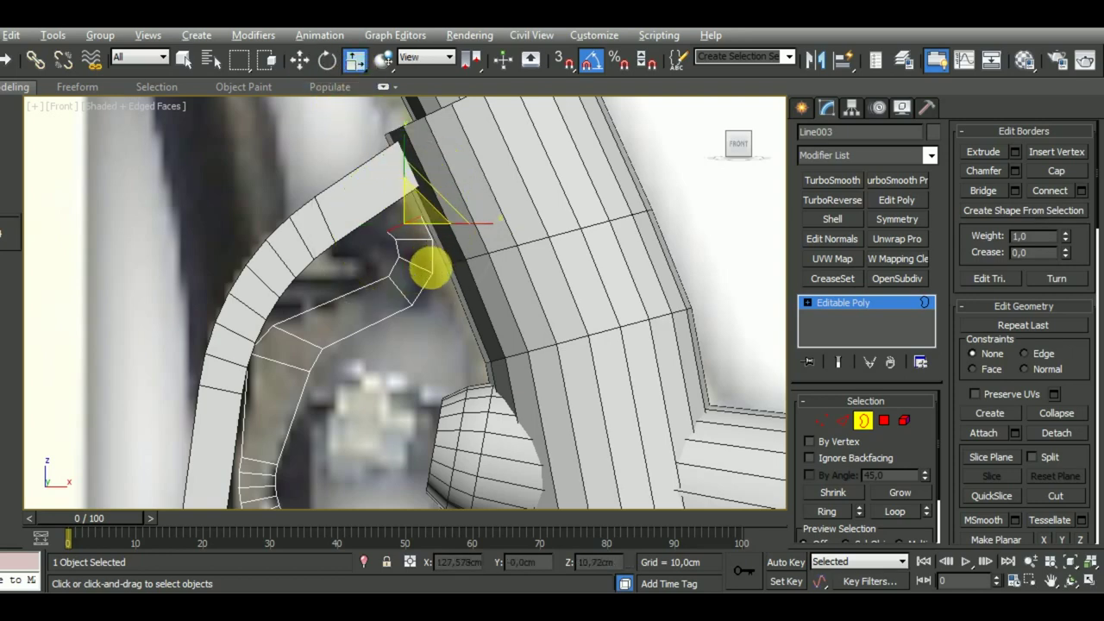
pyautogui.click(430, 56)
pyautogui.click(428, 119)
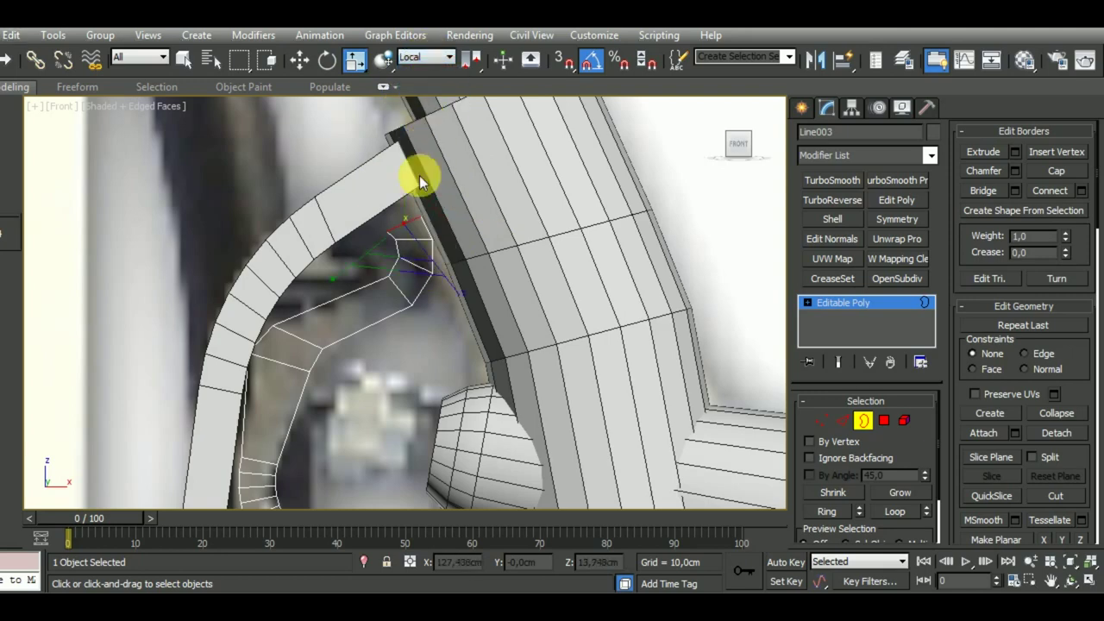
pyautogui.moveTo(392, 257); pyautogui.dragTo(391, 259)
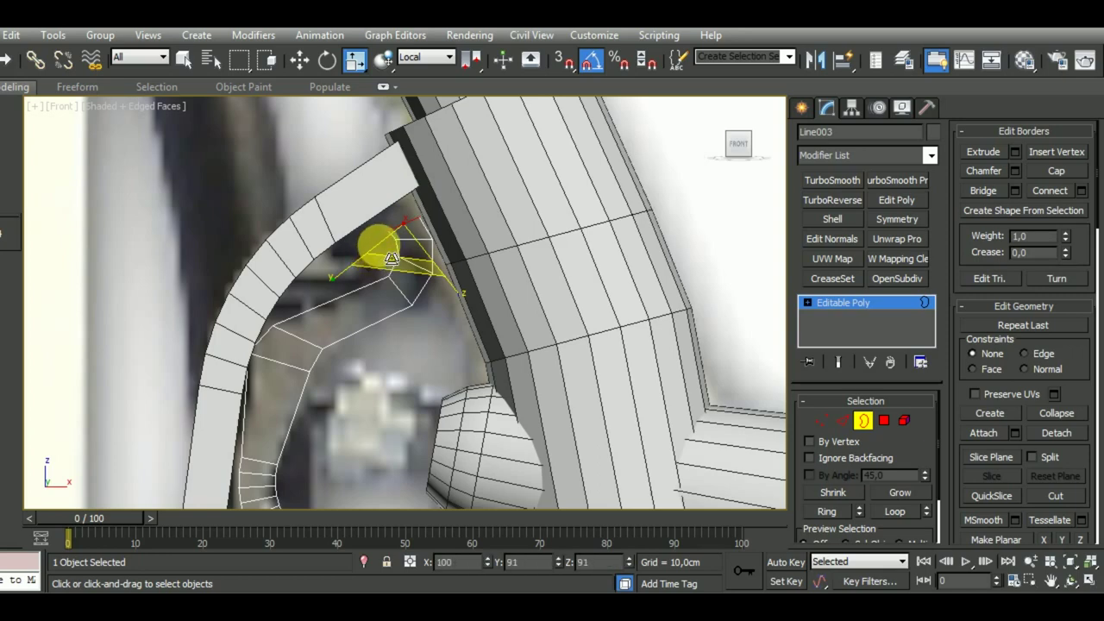
pyautogui.scroll(-3, 414, 233)
pyautogui.moveTo(469, 210); pyautogui.dragTo(424, 296, button='middle')
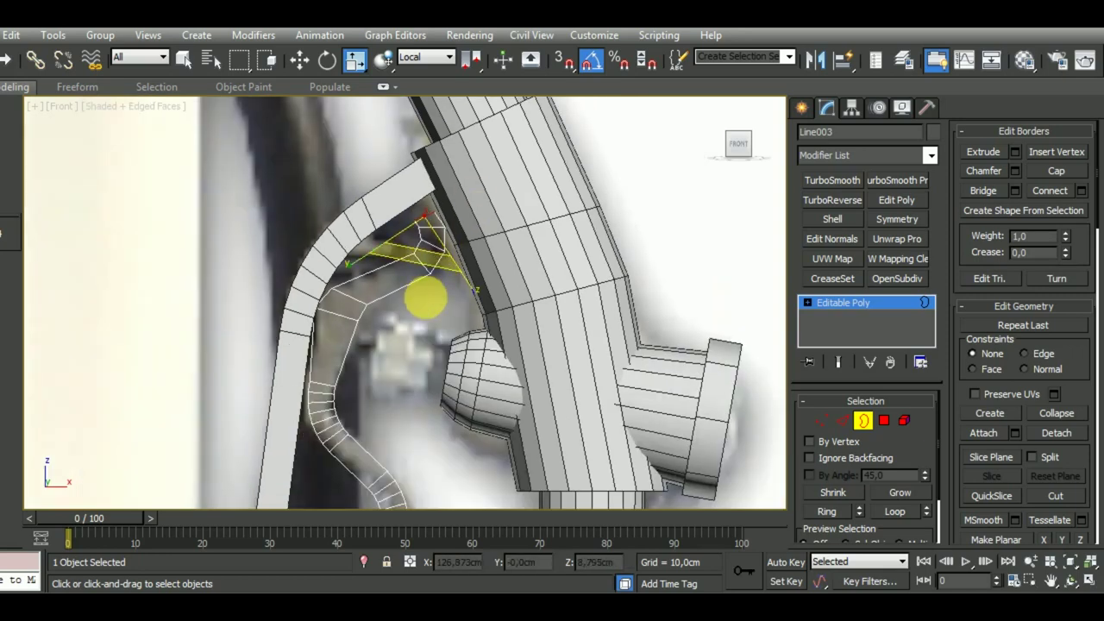
pyautogui.scroll(3, 389, 276)
pyautogui.scroll(2, 388, 282)
pyautogui.scroll(-2, 389, 276)
pyautogui.scroll(-1, 391, 333)
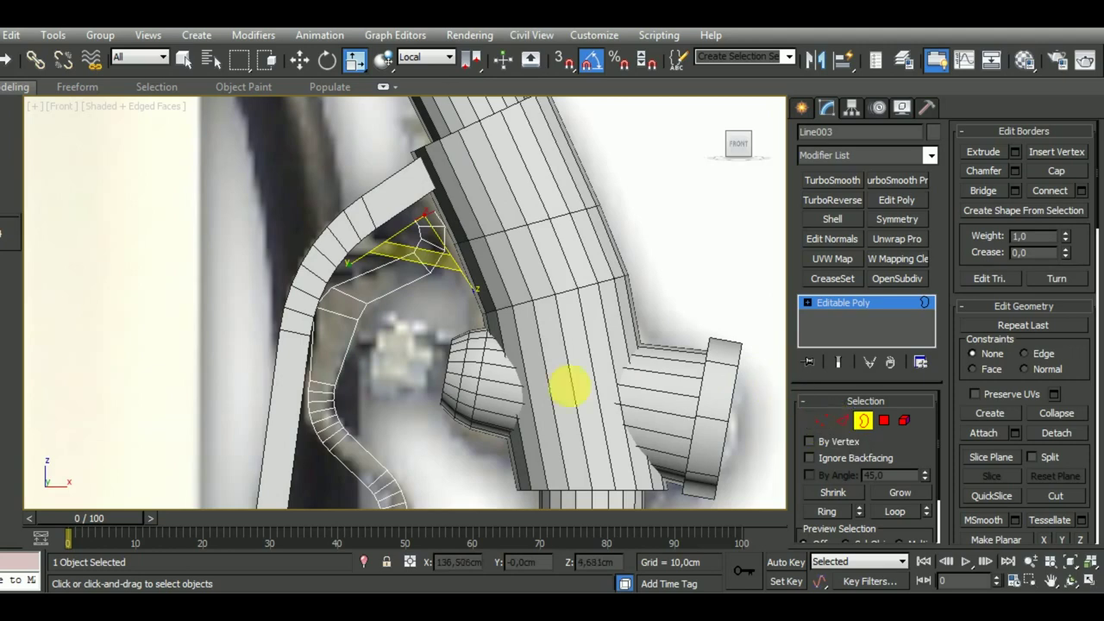
pyautogui.moveTo(463, 363); pyautogui.dragTo(451, 371, button='middle')
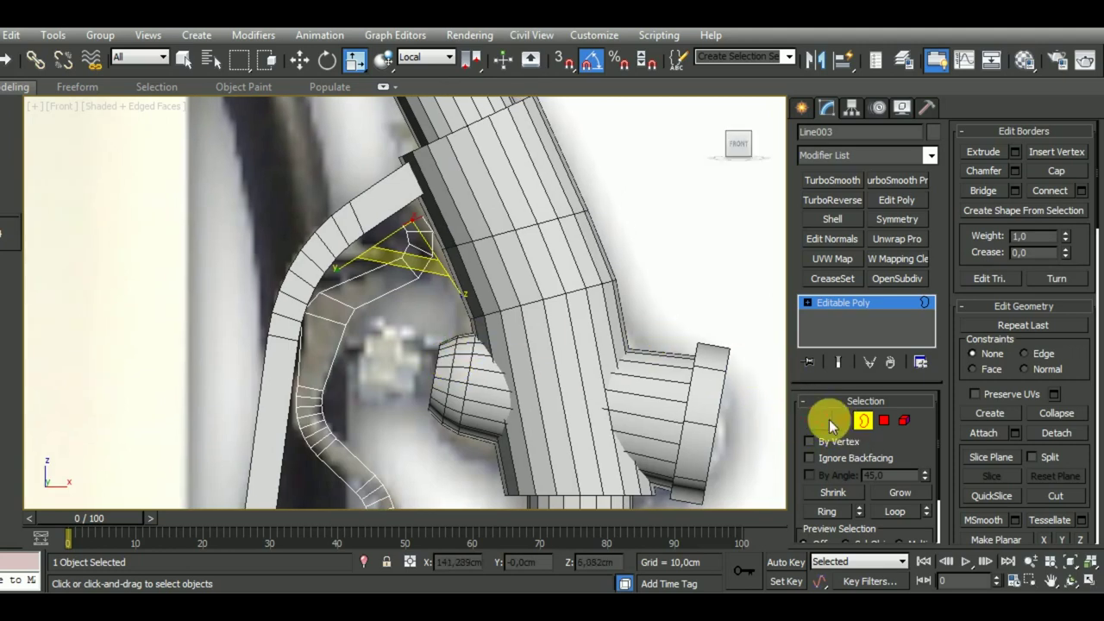
pyautogui.click(862, 420)
# Assign Material #20 to Line003 from the Material Editor, then close the editor
pyautogui.press('r')
pyautogui.moveTo(512, 352); pyautogui.dragTo(425, 233, button='middle')
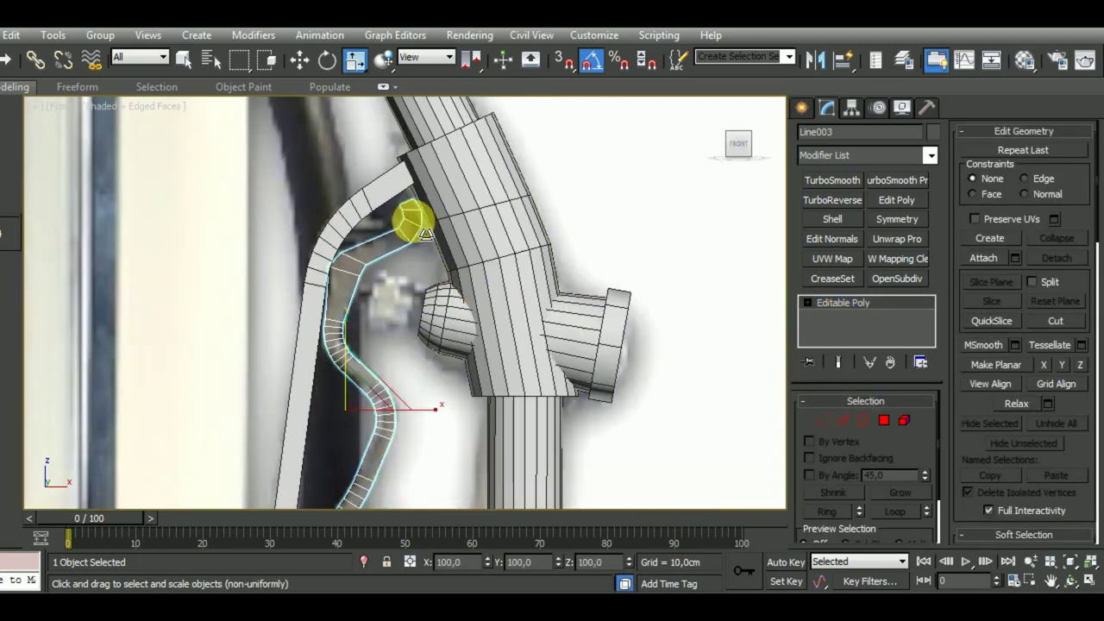
pyautogui.scroll(-2, 426, 233)
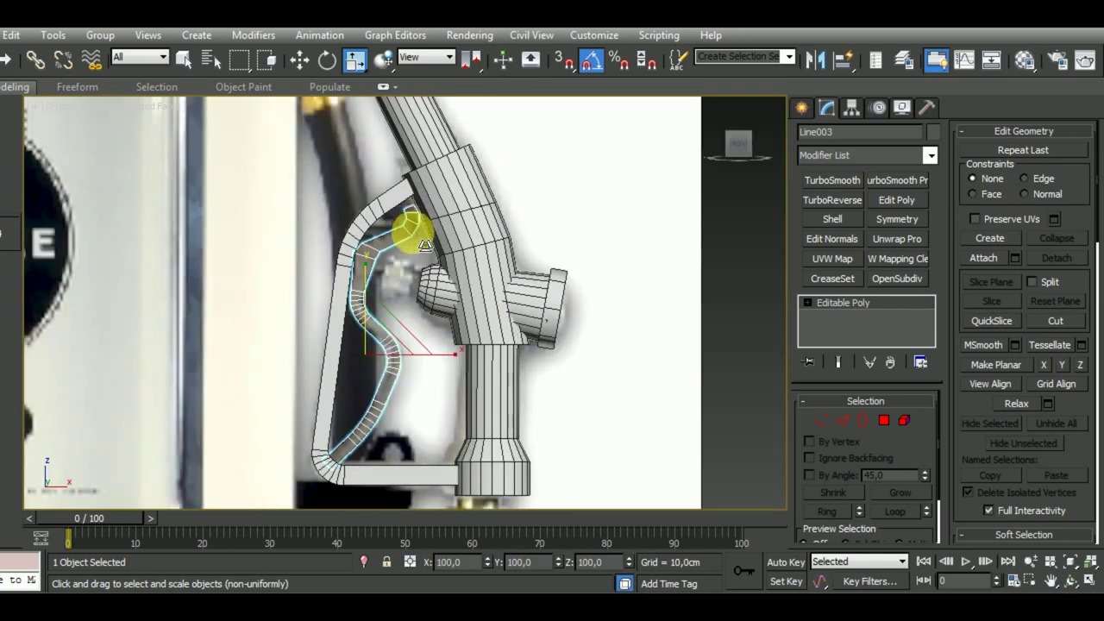
pyautogui.press('m')
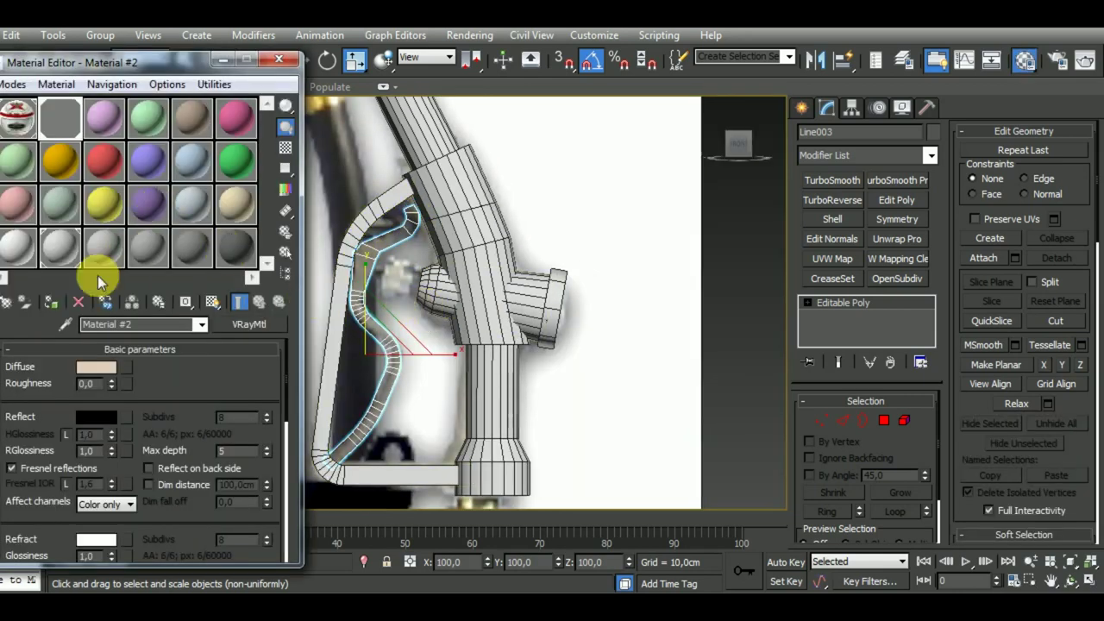
pyautogui.click(69, 252)
pyautogui.click(50, 301)
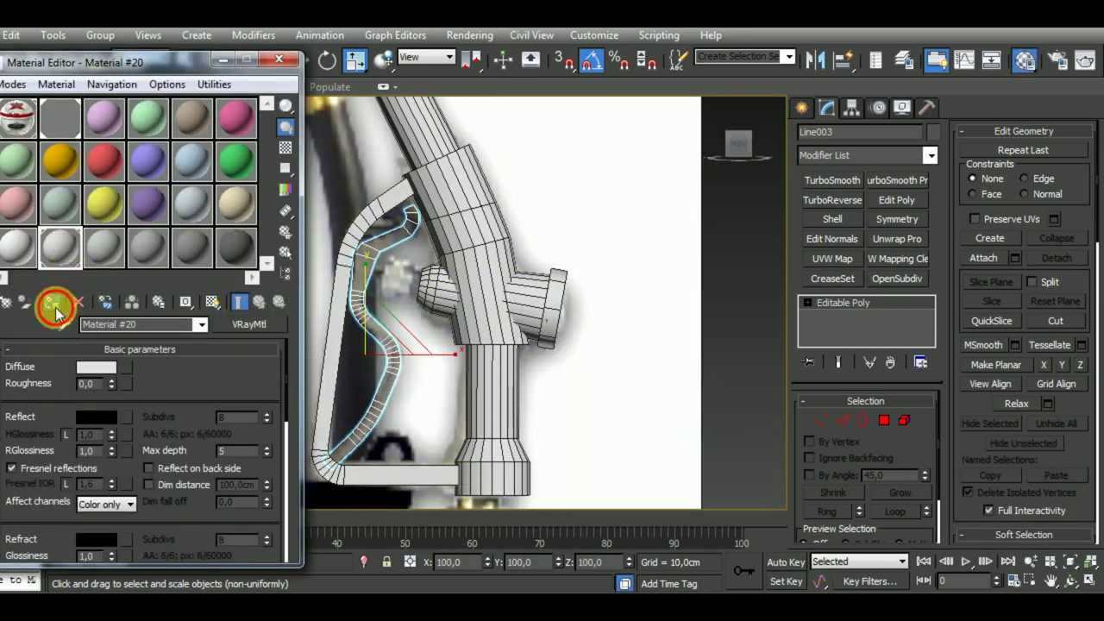
pyautogui.click(279, 58)
pyautogui.click(367, 224)
pyautogui.moveTo(379, 244); pyautogui.dragTo(418, 272, button='middle')
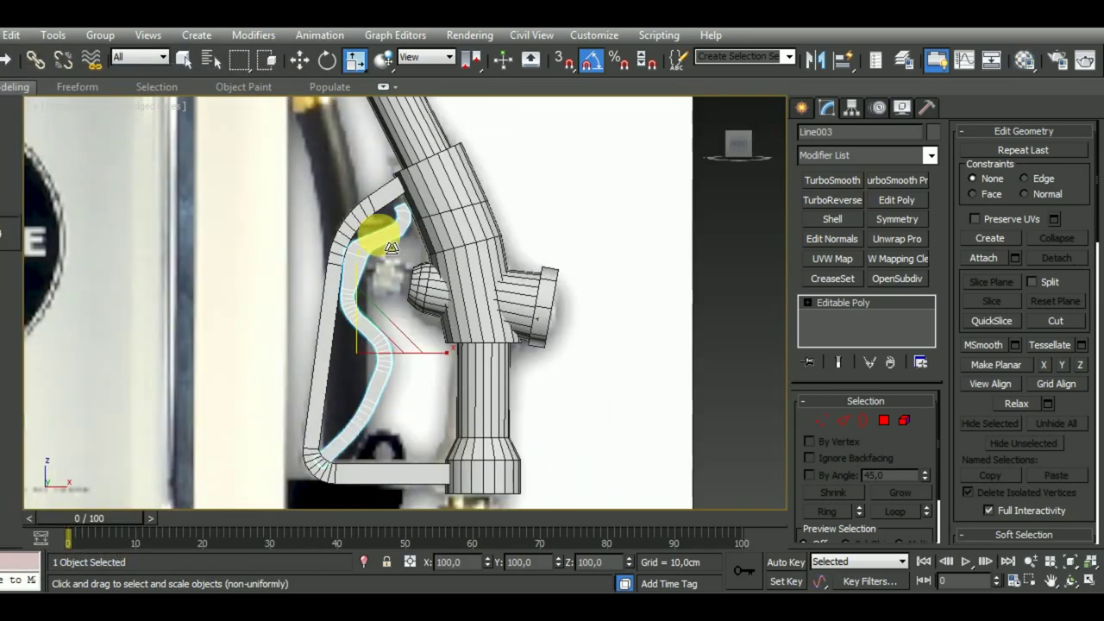
pyautogui.click(528, 317)
# Clone the hose-top cylinder and place the copy at the lever's upper joint
pyautogui.scroll(-3, 535, 280)
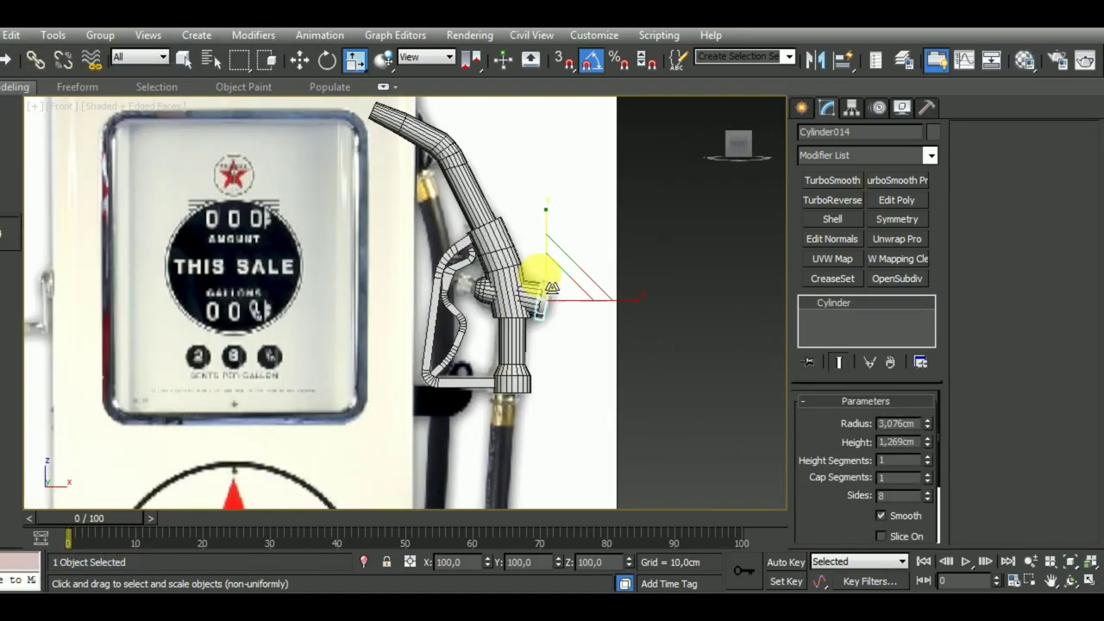
pyautogui.scroll(-2, 536, 276)
pyautogui.scroll(3, 276, 284)
pyautogui.scroll(2, 259, 245)
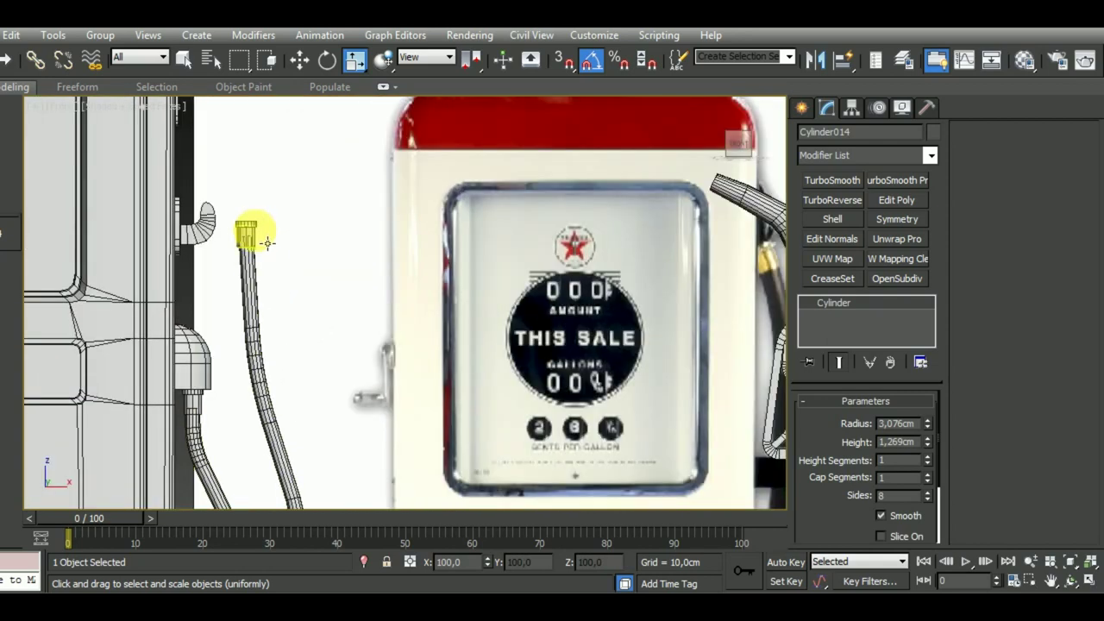
pyautogui.click(250, 223)
pyautogui.click(299, 60)
pyautogui.scroll(-2, 365, 264)
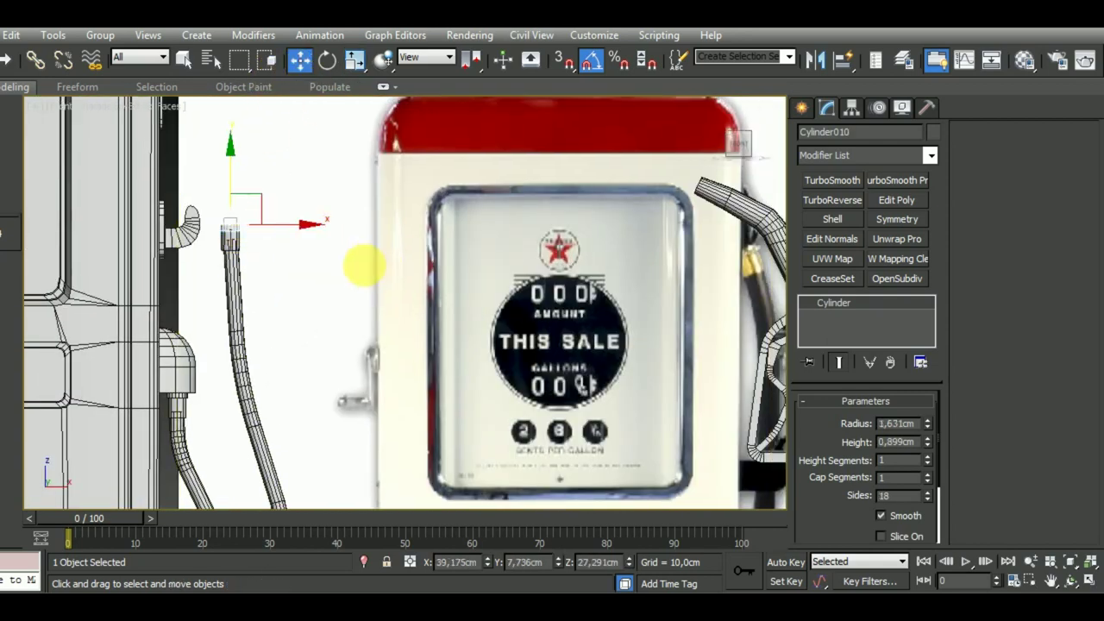
pyautogui.moveTo(365, 264); pyautogui.dragTo(228, 261, button='middle')
pyautogui.keyDown('shift'); pyautogui.moveTo(229, 261); pyautogui.dragTo(552, 293); pyautogui.keyUp('shift')
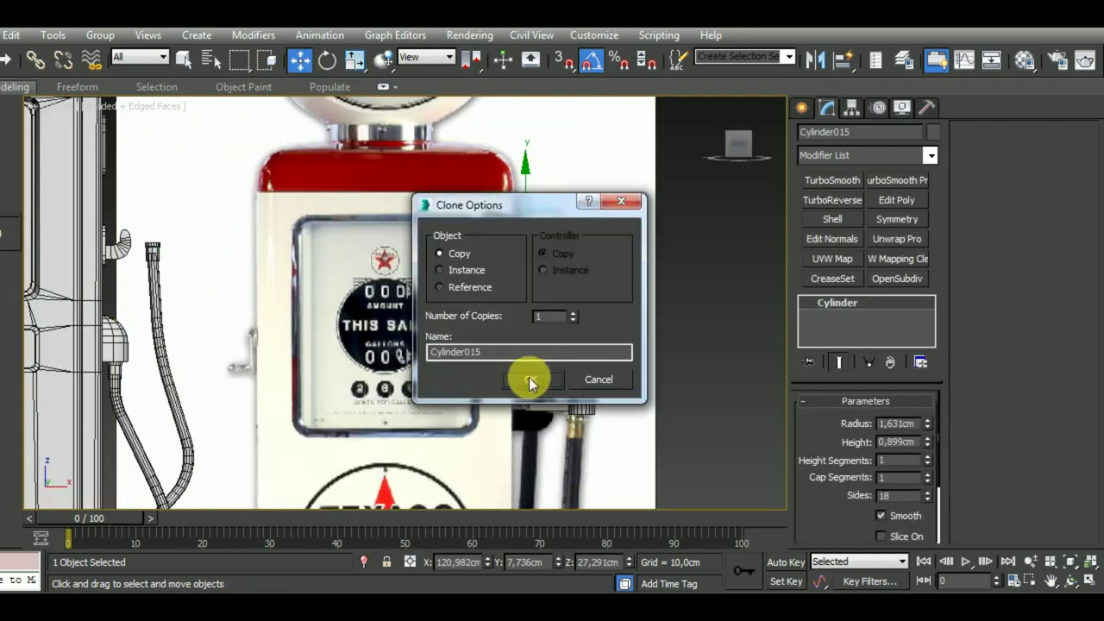
pyautogui.click(526, 377)
pyautogui.moveTo(524, 222); pyautogui.dragTo(558, 349)
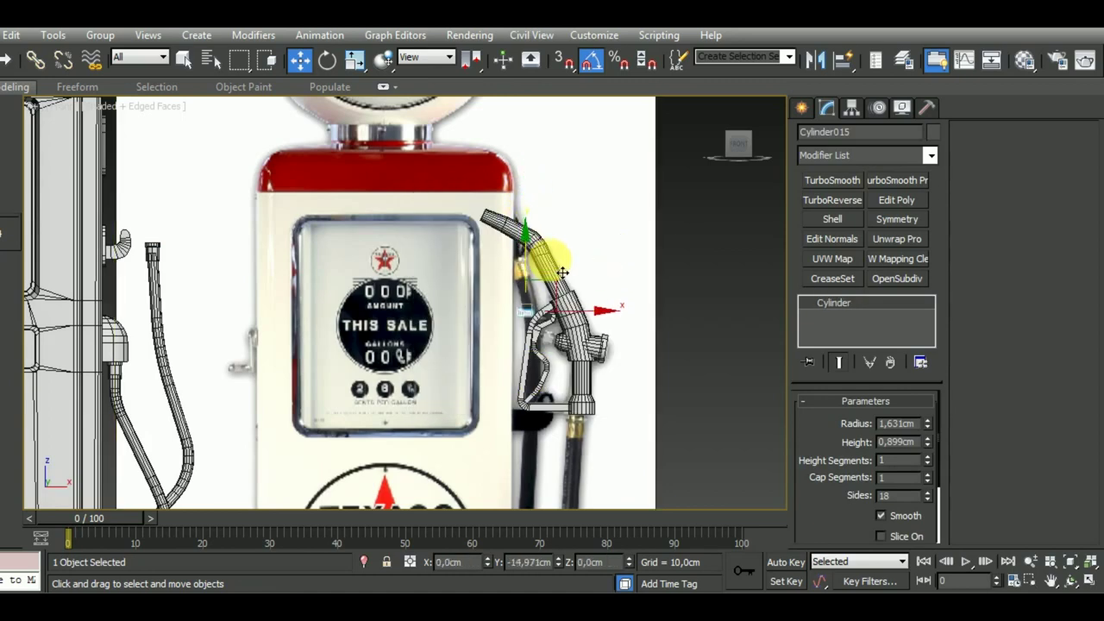
pyautogui.scroll(6, 559, 349)
pyautogui.moveTo(546, 304); pyautogui.dragTo(613, 298)
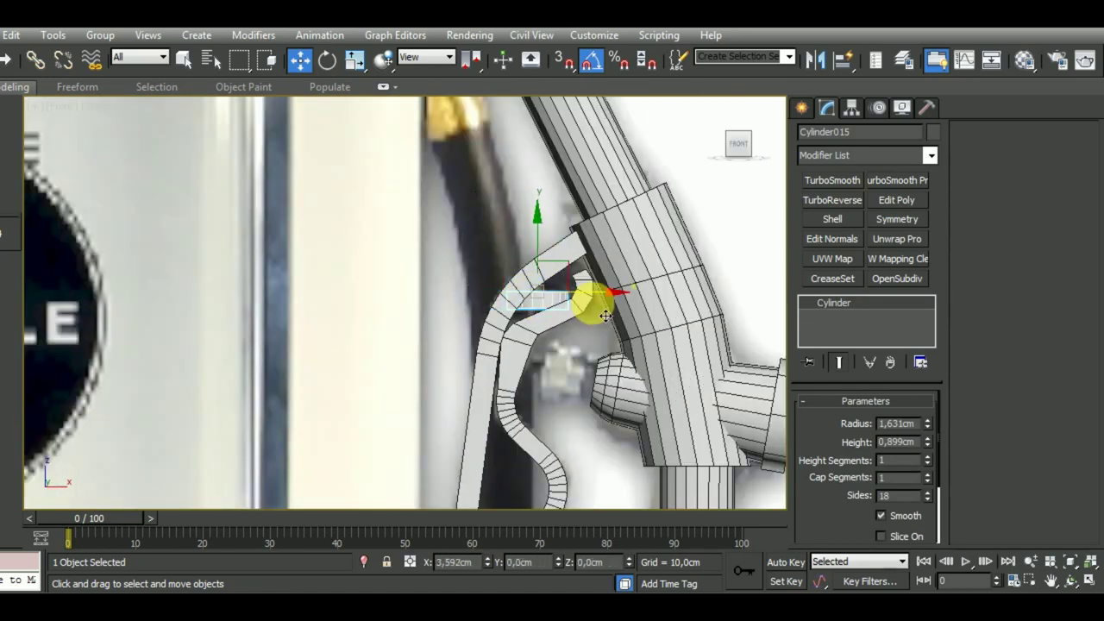
# Set the pin's radius to 0,473cm and height to 2,463cm
pyautogui.moveTo(928, 425); pyautogui.dragTo(954, 489)
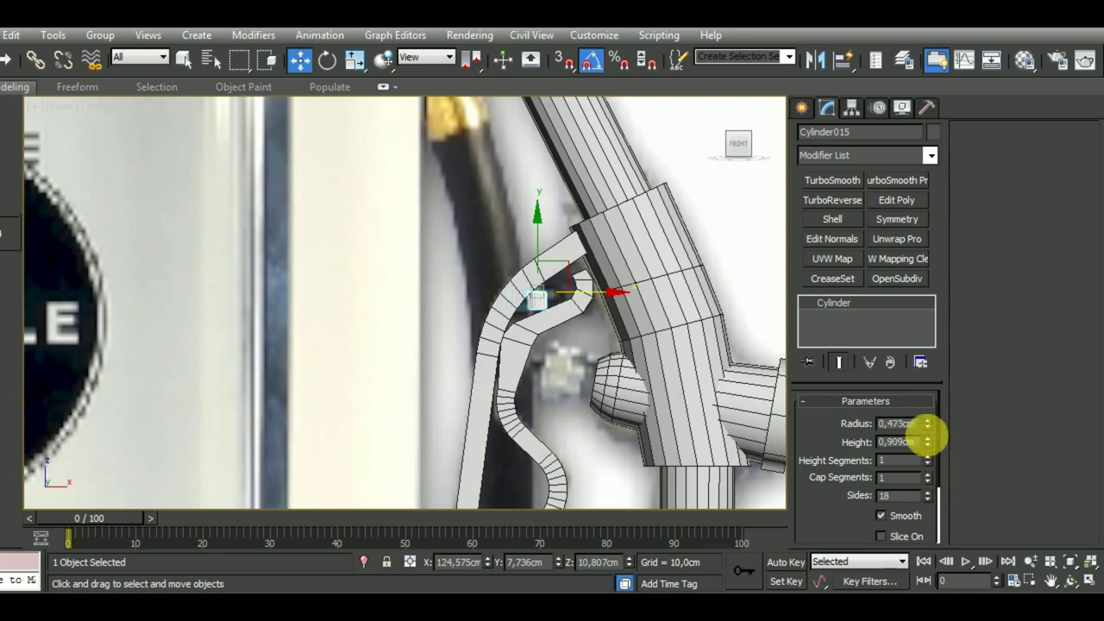
pyautogui.moveTo(928, 441); pyautogui.dragTo(930, 403)
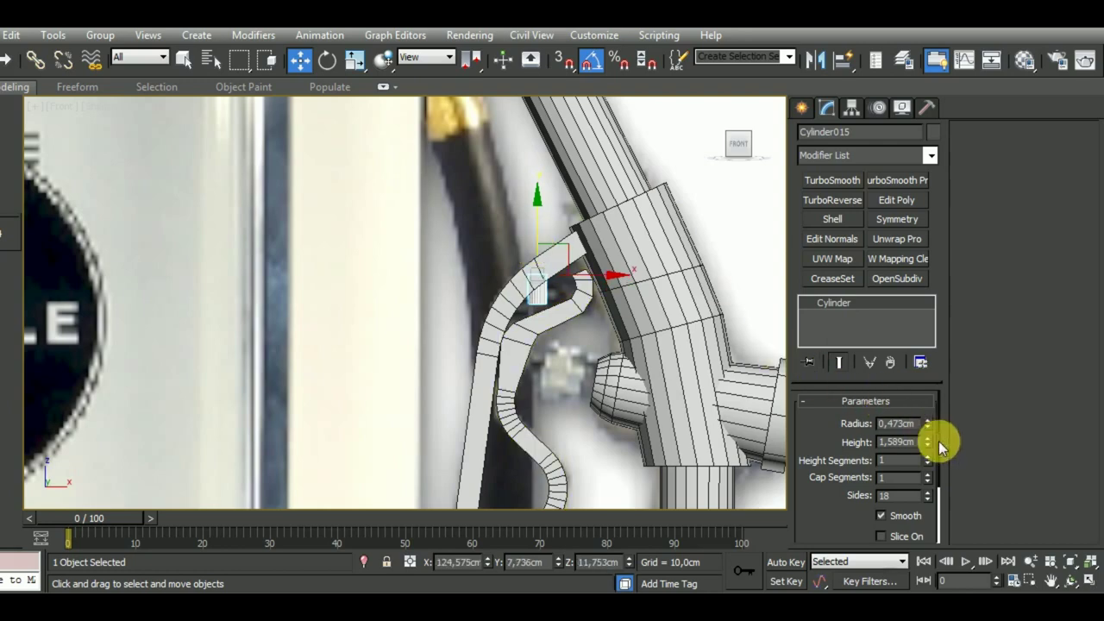
pyautogui.moveTo(929, 443); pyautogui.dragTo(928, 404)
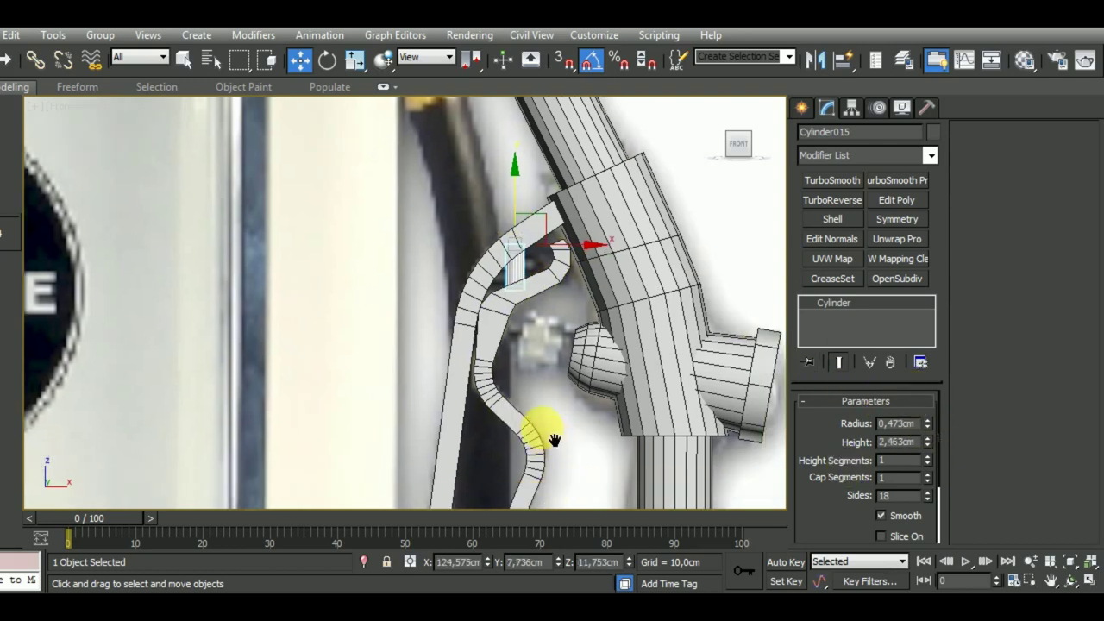
pyautogui.scroll(-3, 524, 374)
pyautogui.scroll(5, 529, 266)
pyautogui.click(550, 286)
pyautogui.scroll(-2, 540, 258)
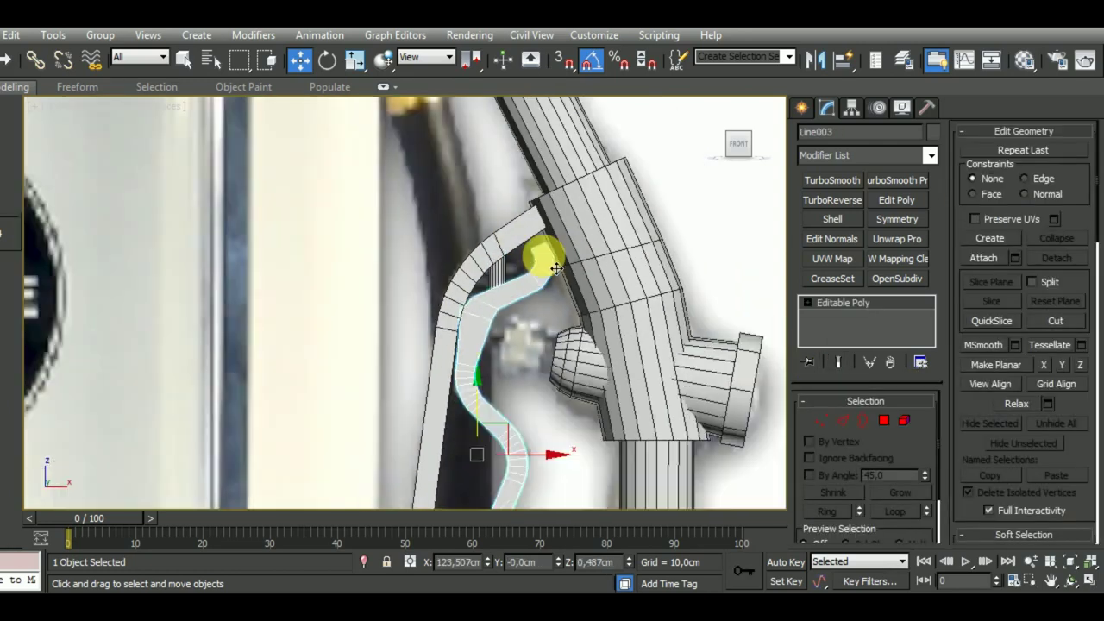
pyautogui.scroll(-2, 535, 276)
pyautogui.scroll(-2, 529, 316)
pyautogui.scroll(-2, 509, 362)
pyautogui.scroll(2, 487, 402)
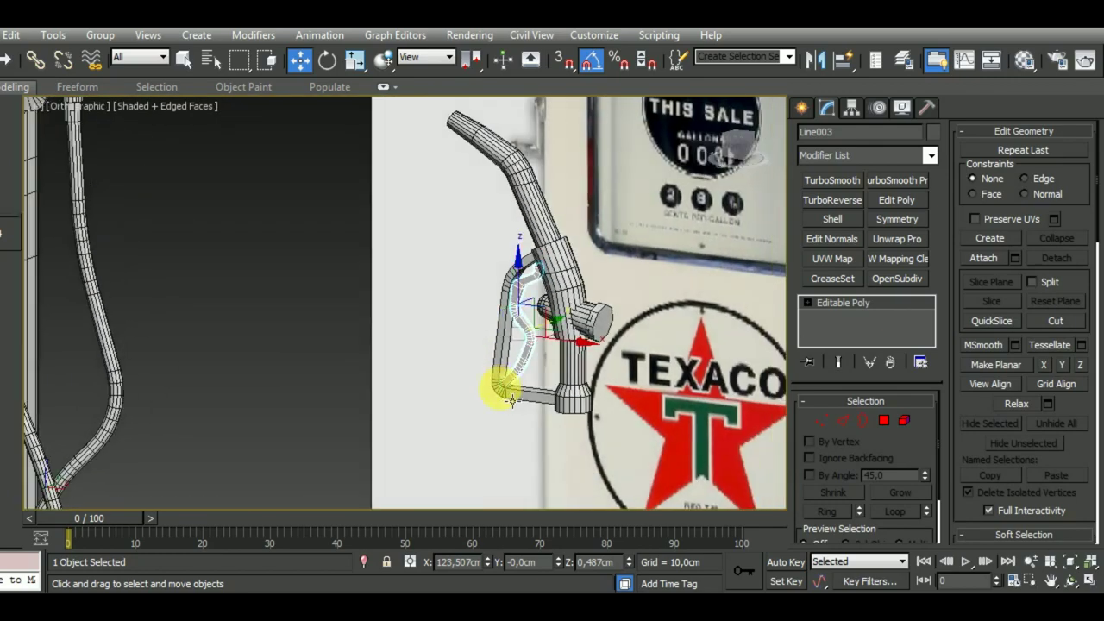
pyautogui.scroll(2, 500, 387)
pyautogui.scroll(2, 505, 387)
pyautogui.scroll(-1, 500, 370)
pyautogui.moveTo(509, 378)
pyautogui.keyDown('alt'); pyautogui.mouseDown(button='middle')
pyautogui.moveTo(521, 350)
pyautogui.moveTo(610, 417)
pyautogui.mouseUp(button='middle'); pyautogui.keyUp('alt')
pyautogui.scroll(-1, 561, 371)
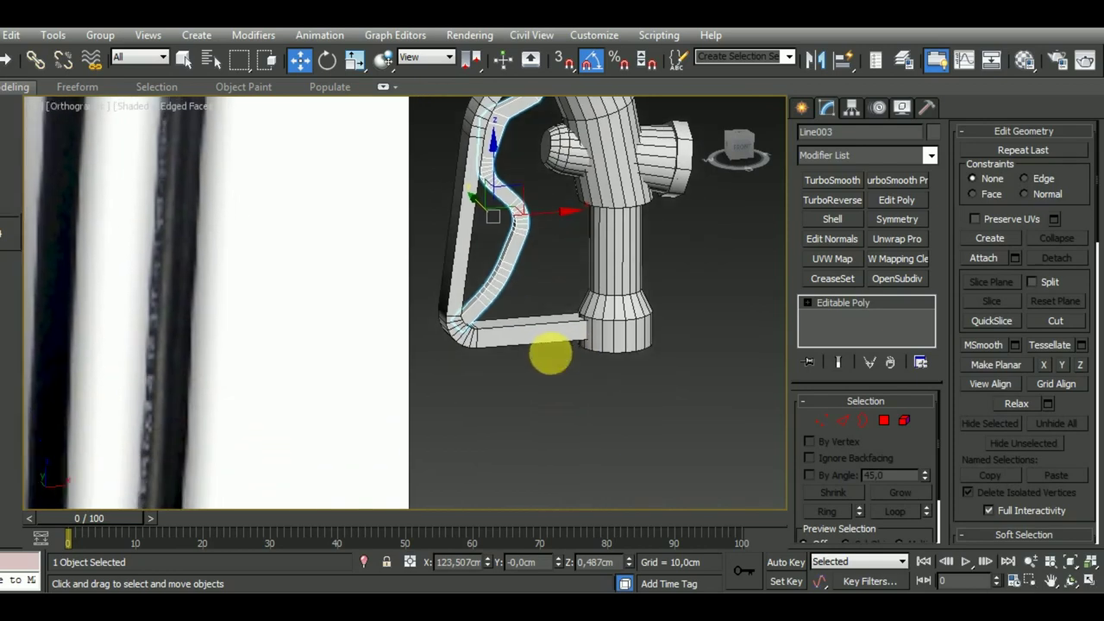
pyautogui.scroll(-1, 549, 354)
pyautogui.moveTo(547, 399)
pyautogui.keyDown('alt'); pyautogui.mouseDown(button='middle')
pyautogui.moveTo(609, 354)
pyautogui.moveTo(622, 373)
pyautogui.moveTo(594, 403)
pyautogui.moveTo(597, 440)
pyautogui.moveTo(581, 439)
pyautogui.mouseUp(button='middle'); pyautogui.keyUp('alt')
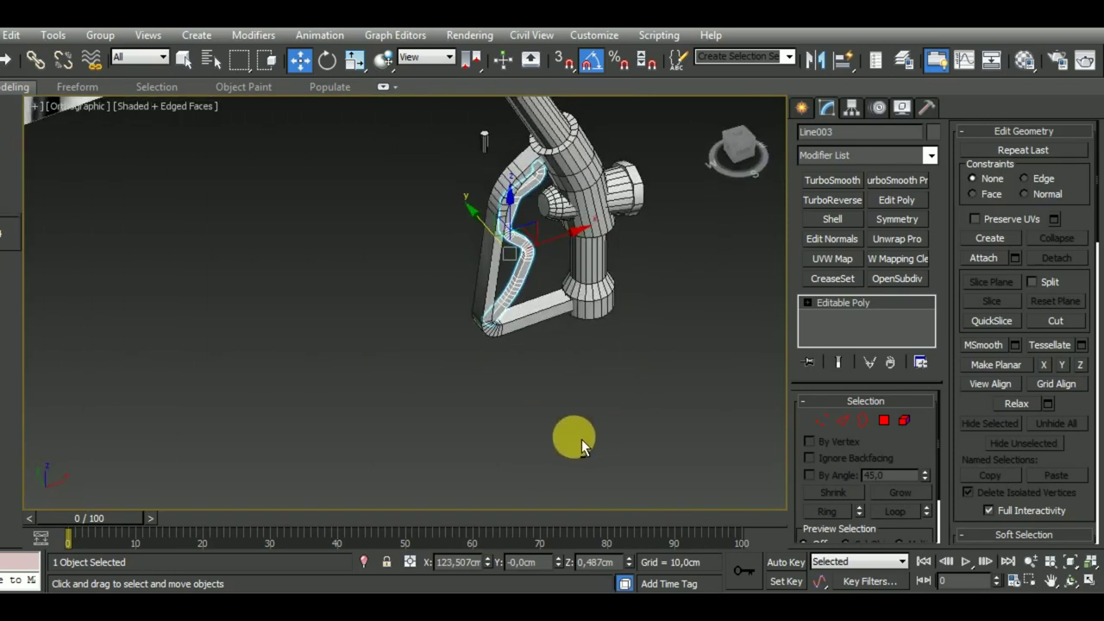
pyautogui.click(822, 420)
pyautogui.moveTo(595, 388)
pyautogui.keyDown('alt'); pyautogui.mouseDown(button='middle')
pyautogui.moveTo(571, 402)
pyautogui.moveTo(569, 427)
pyautogui.moveTo(535, 280)
pyautogui.moveTo(465, 286)
pyautogui.moveTo(444, 269)
pyautogui.moveTo(429, 274)
pyautogui.mouseUp(button='middle'); pyautogui.keyUp('alt')
pyautogui.moveTo(545, 377)
pyautogui.keyDown('alt'); pyautogui.mouseDown(button='middle')
pyautogui.moveTo(611, 402)
pyautogui.moveTo(562, 431)
pyautogui.moveTo(569, 456)
pyautogui.moveTo(552, 451)
pyautogui.moveTo(578, 399)
pyautogui.moveTo(562, 360)
pyautogui.moveTo(592, 423)
pyautogui.moveTo(554, 432)
pyautogui.mouseUp(button='middle'); pyautogui.keyUp('alt')
pyautogui.scroll(-3, 552, 452)
pyautogui.press('1')
pyautogui.press('f')
pyautogui.scroll(-5, 534, 428)
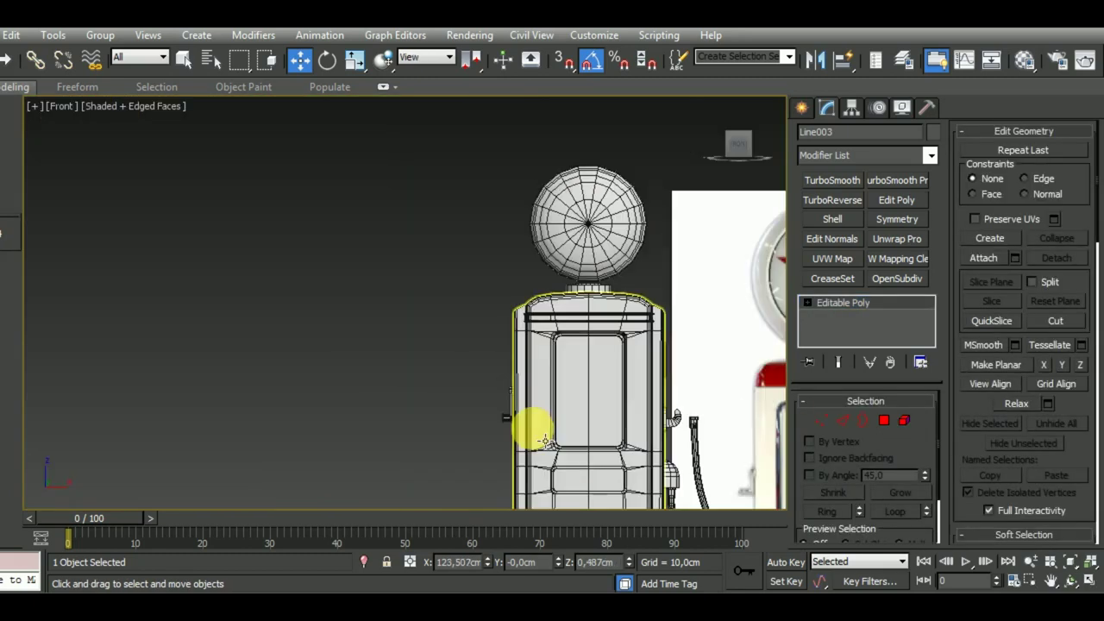
pyautogui.scroll(-3, 552, 431)
pyautogui.scroll(-2, 578, 345)
pyautogui.scroll(4, 556, 315)
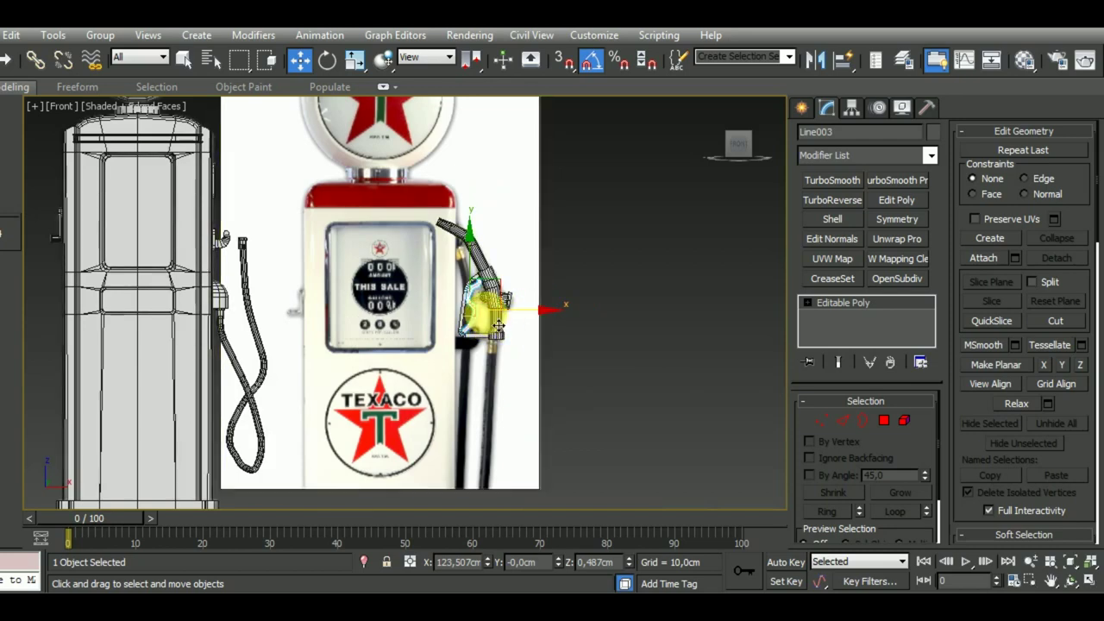
pyautogui.scroll(2, 501, 319)
pyautogui.scroll(2, 518, 315)
pyautogui.scroll(2, 544, 341)
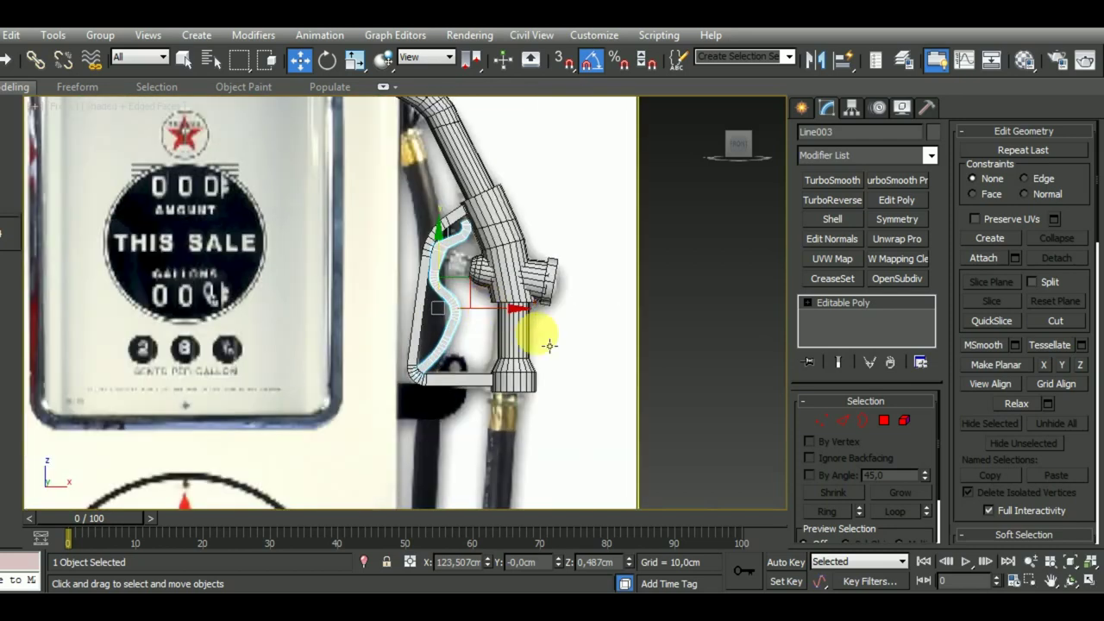
pyautogui.scroll(-2, 543, 341)
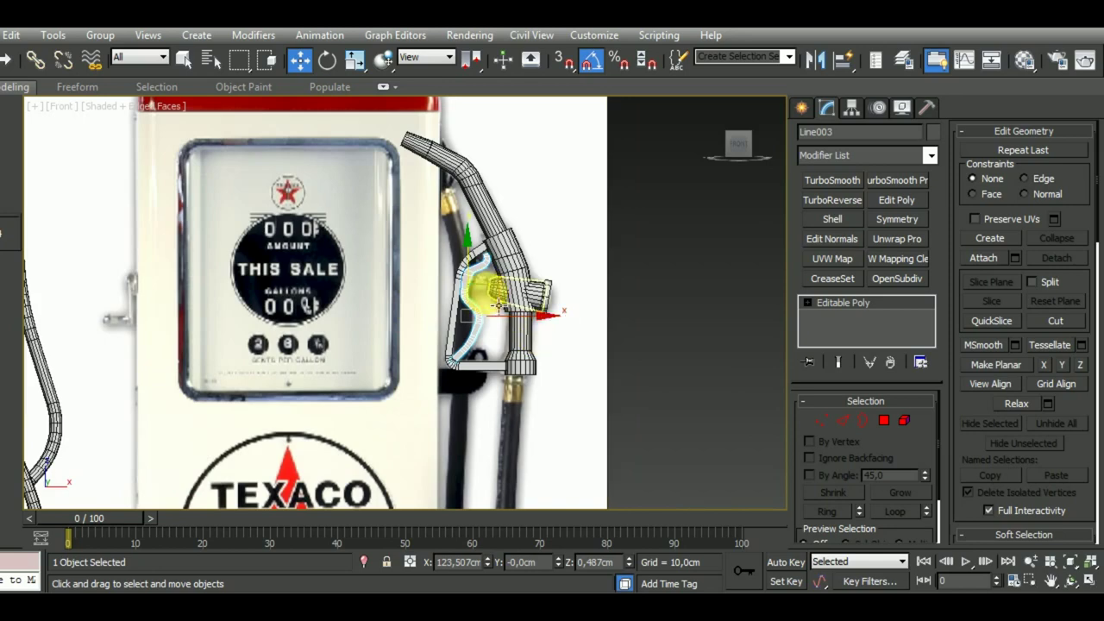
pyautogui.scroll(4, 491, 275)
# Clone Cylinder015 as Cylinder016, widen its radius to 0,863cm, and move it onto the lever pivot
pyautogui.click(455, 263)
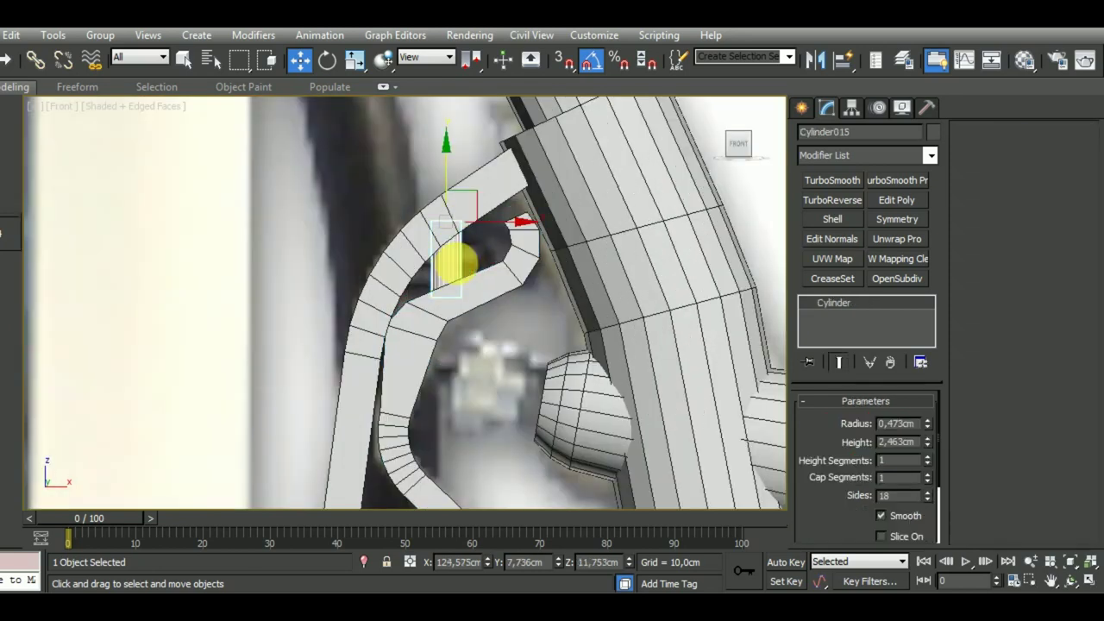
pyautogui.keyDown('shift'); pyautogui.moveTo(502, 235); pyautogui.dragTo(599, 239); pyautogui.keyUp('shift')
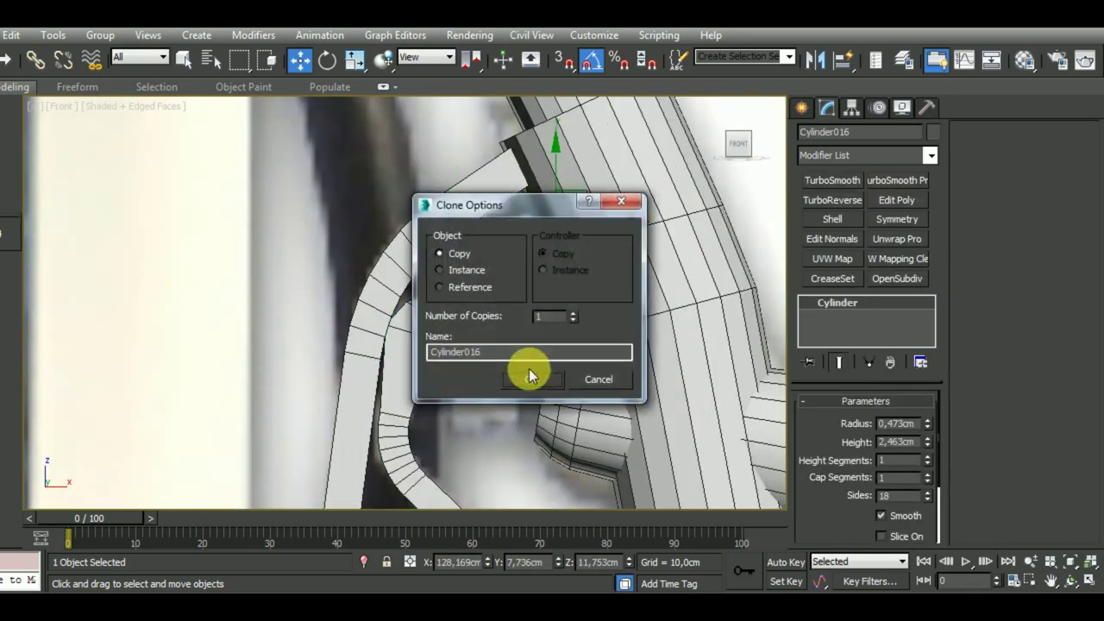
pyautogui.click(527, 375)
pyautogui.scroll(-1, 513, 328)
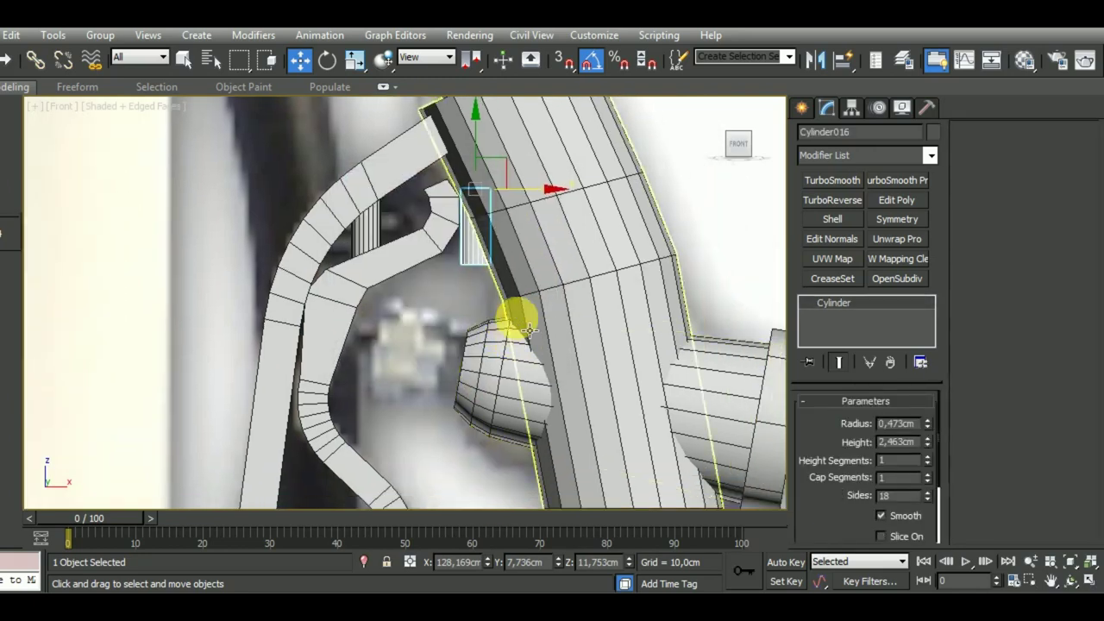
pyautogui.scroll(-2, 517, 317)
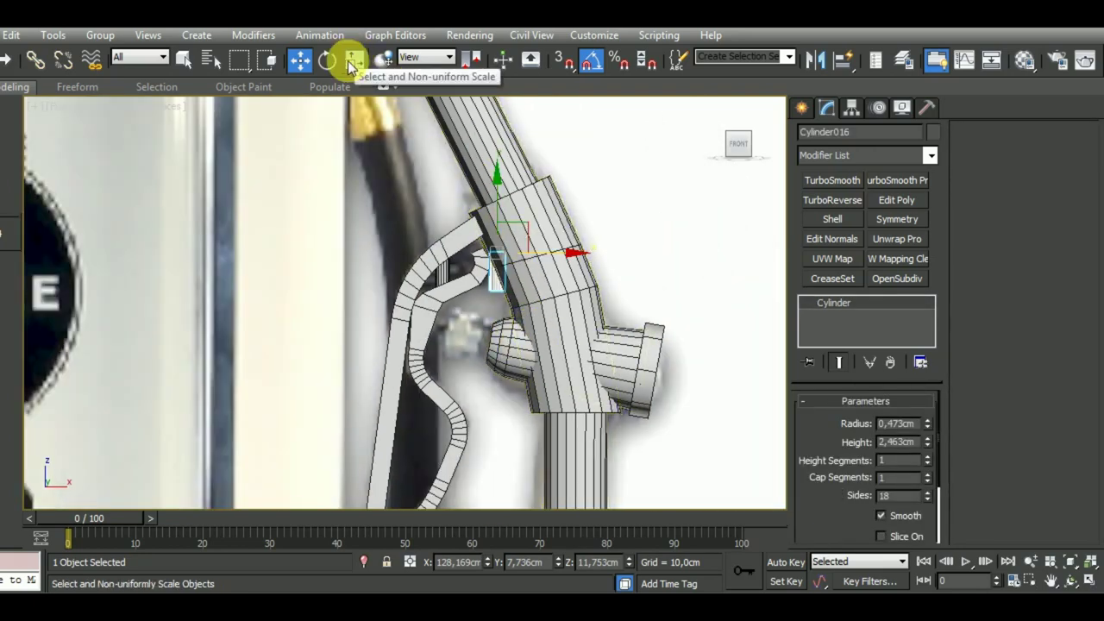
pyautogui.moveTo(516, 229); pyautogui.dragTo(505, 279)
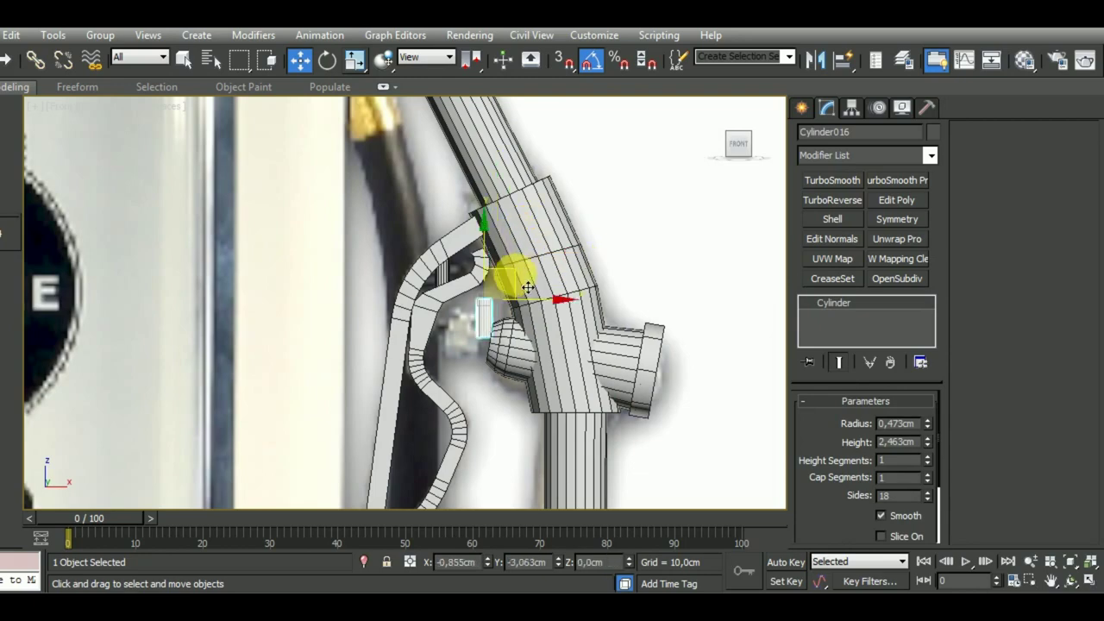
pyautogui.moveTo(929, 423); pyautogui.dragTo(934, 392)
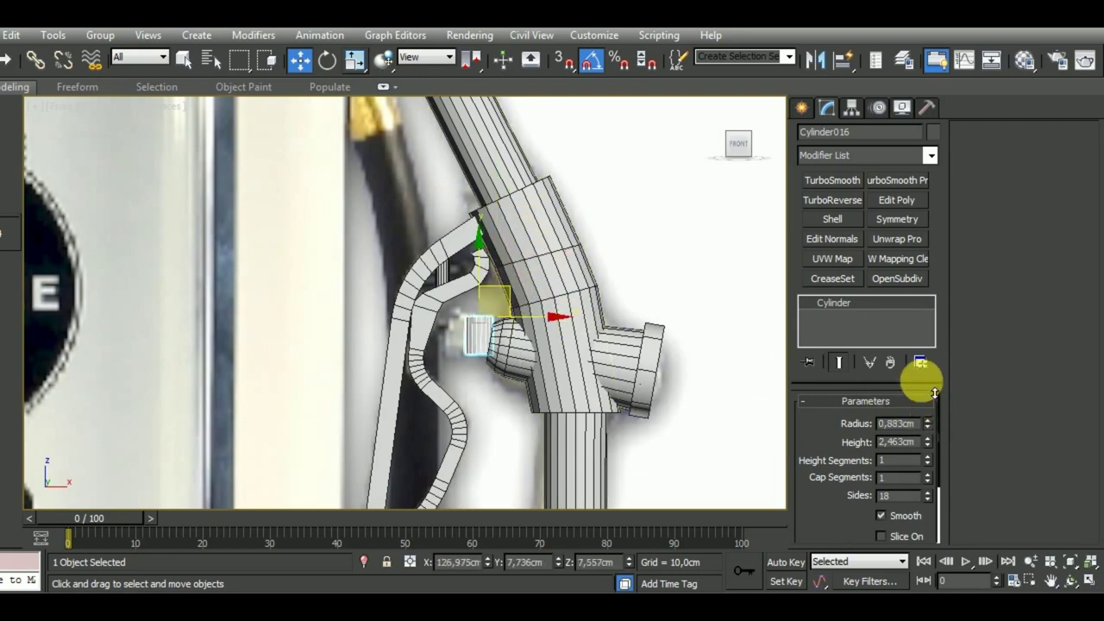
pyautogui.click(336, 62)
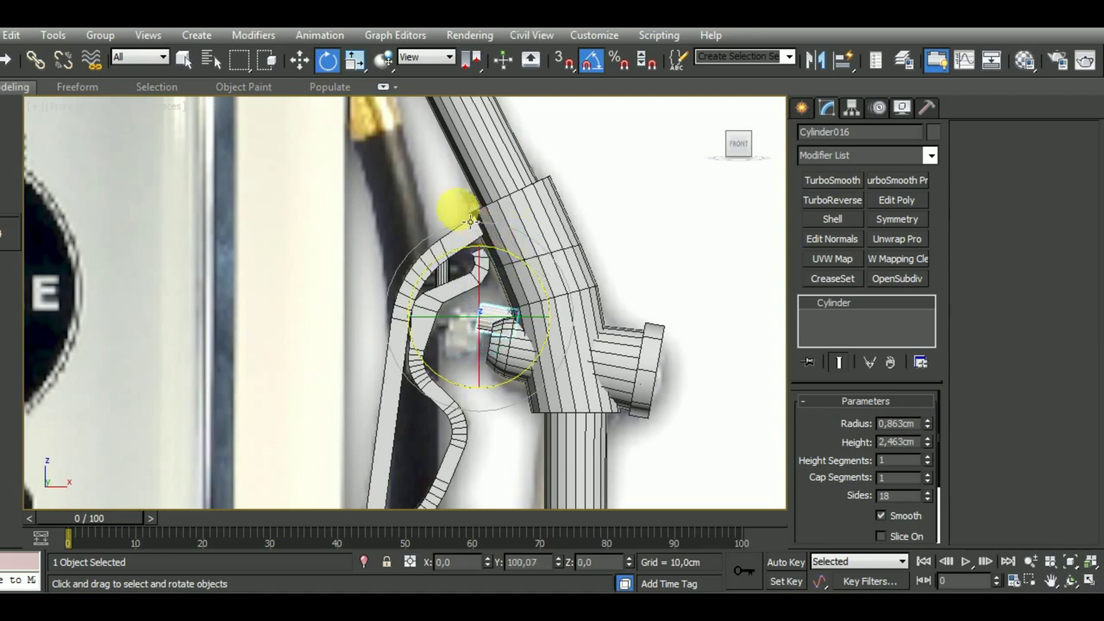
pyautogui.click(300, 61)
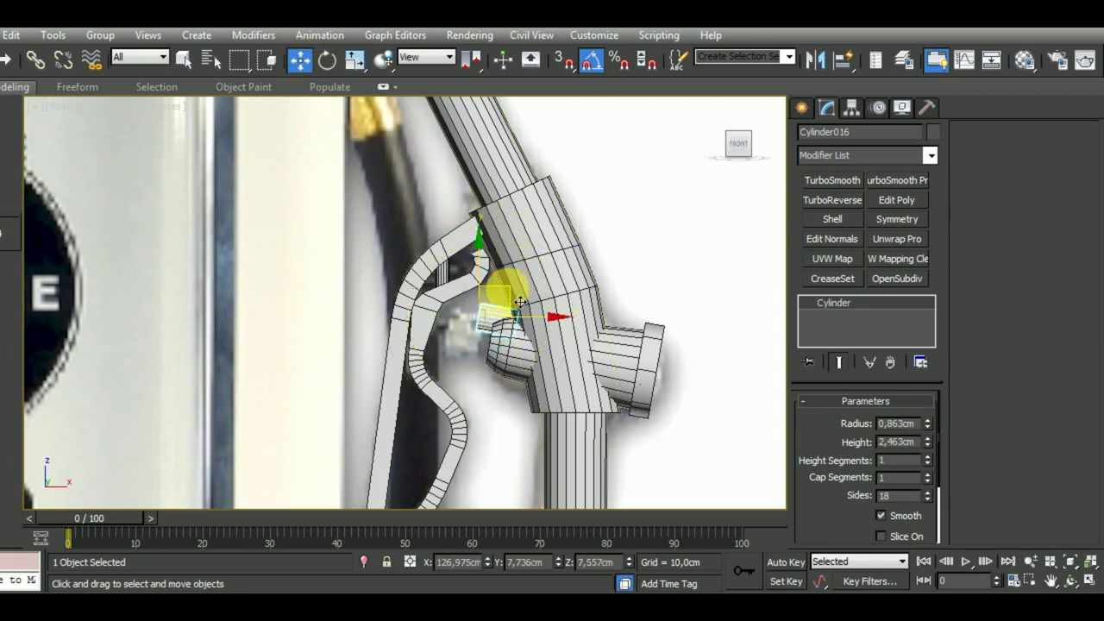
pyautogui.moveTo(520, 302); pyautogui.dragTo(507, 322)
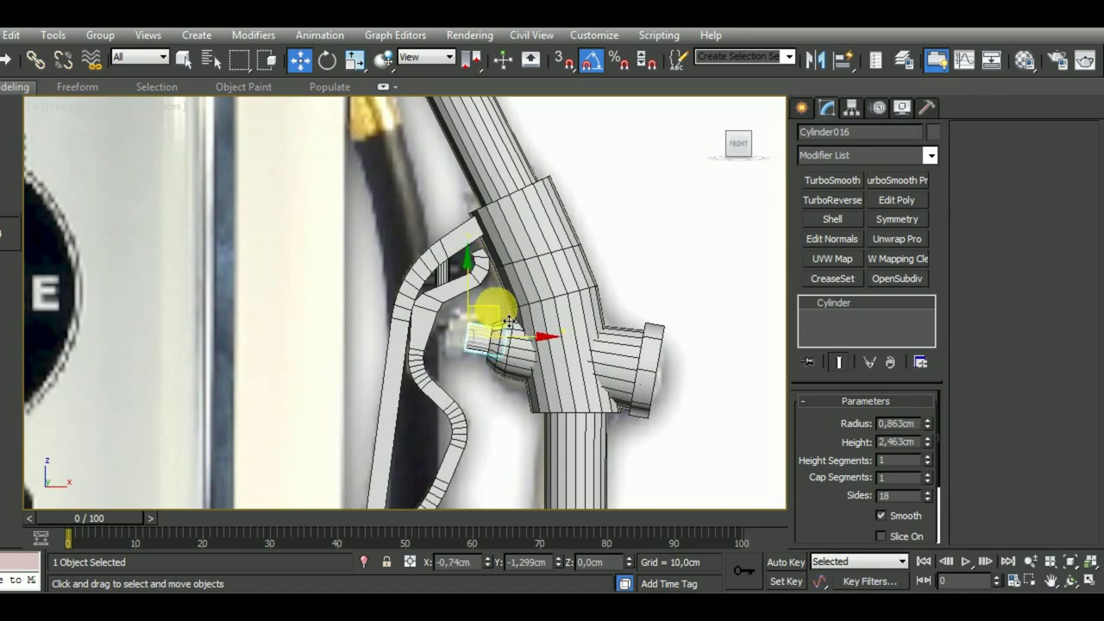
# Clone the end cap cylinder to the pivot as Cylinder017 with radius 1,63cm
pyautogui.click(653, 366)
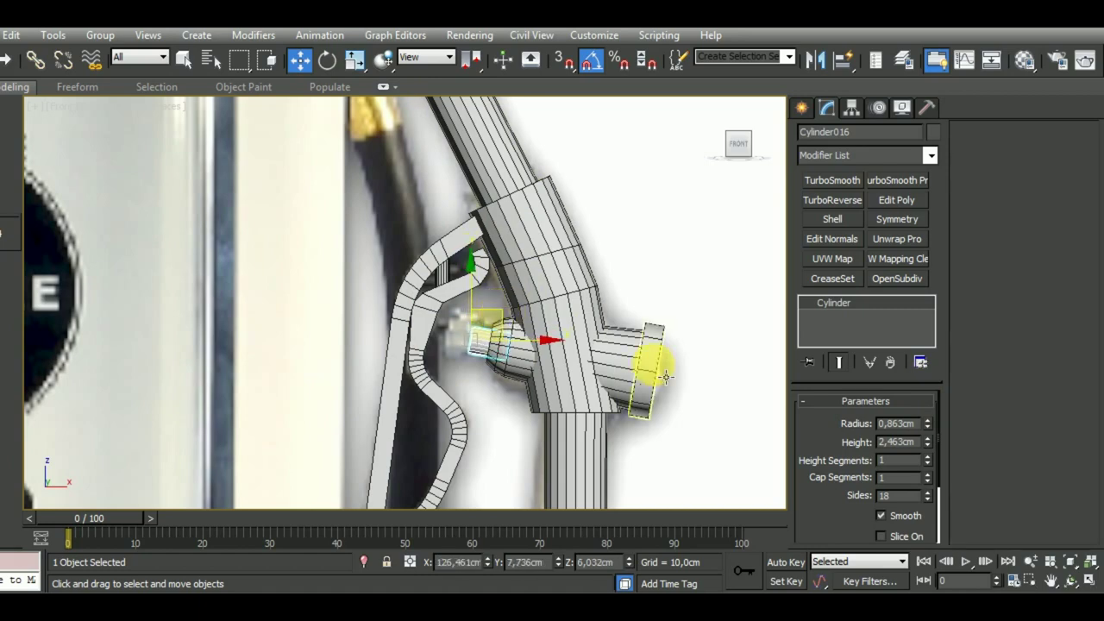
pyautogui.keyDown('shift'); pyautogui.moveTo(695, 362); pyautogui.dragTo(500, 327); pyautogui.keyUp('shift')
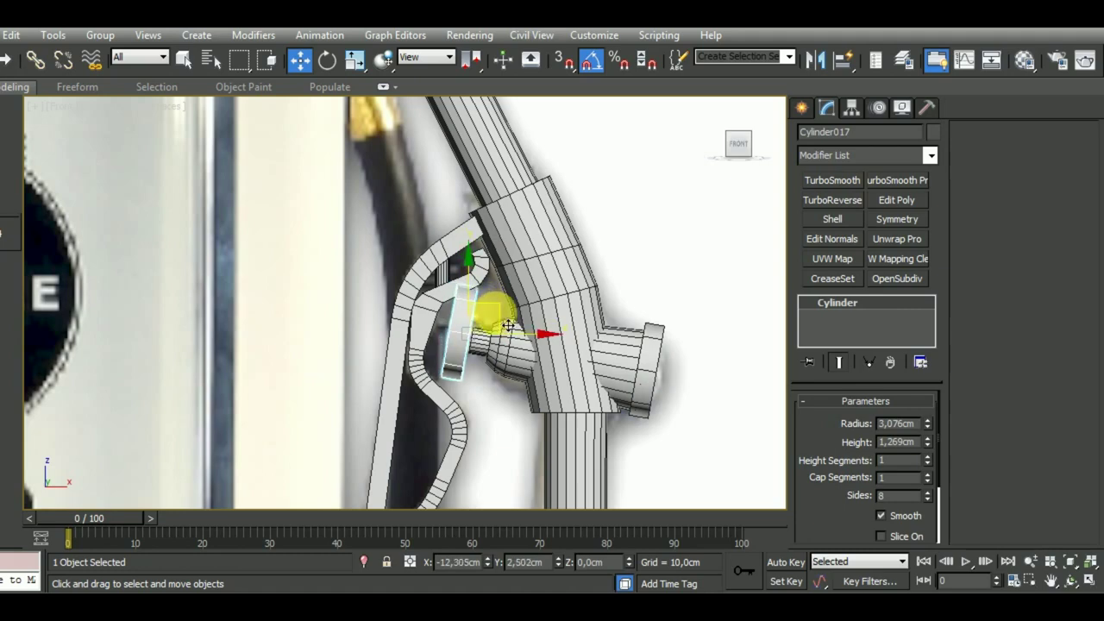
pyautogui.click(542, 380)
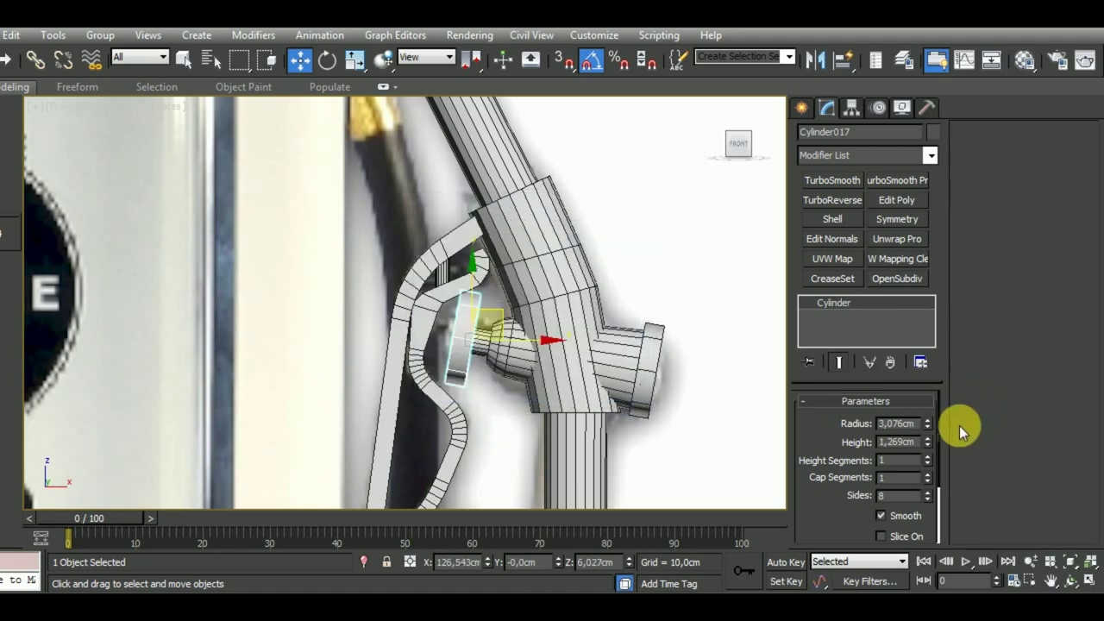
pyautogui.moveTo(928, 427); pyautogui.dragTo(945, 479)
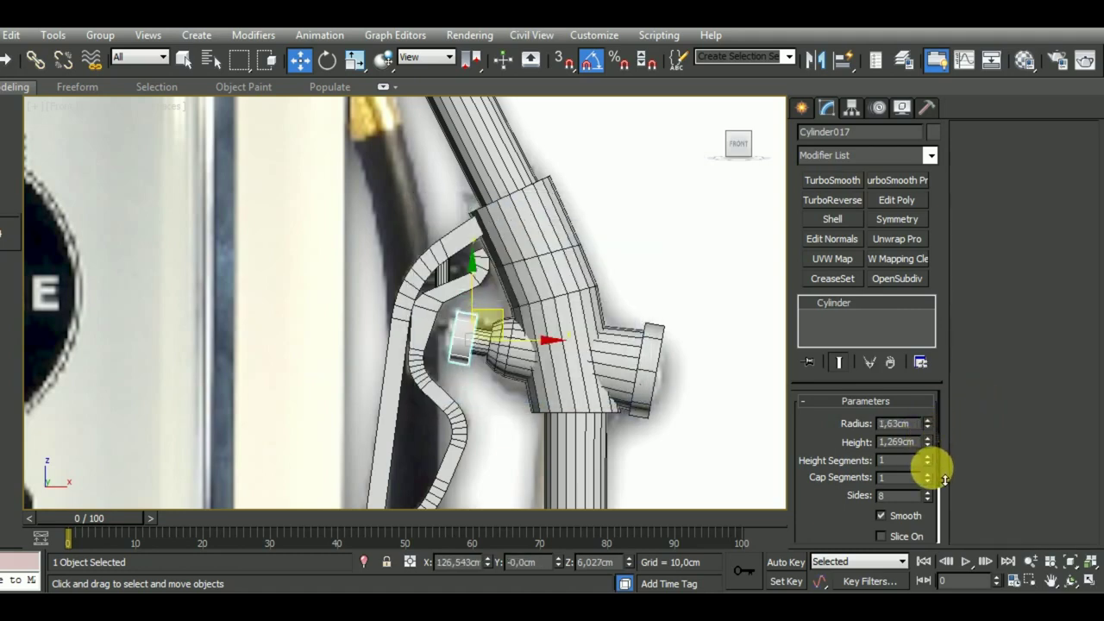
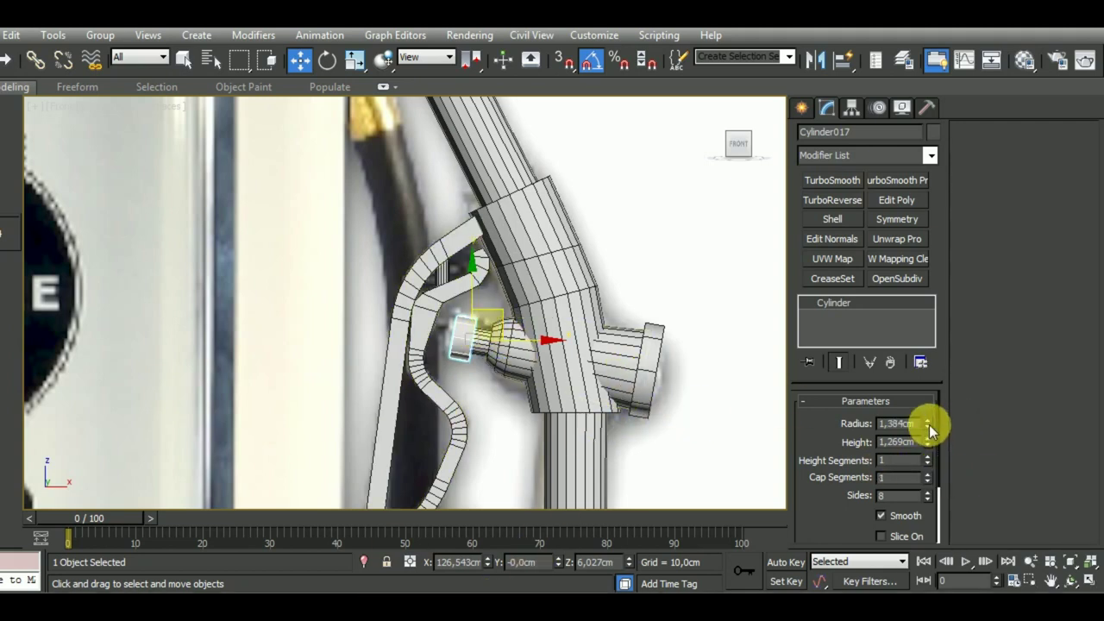
# Reduce the small nozzle cylinder's radius to 1,315cm
pyautogui.moveTo(929, 425); pyautogui.dragTo(943, 441)
pyautogui.scroll(-1, 494, 396)
pyautogui.scroll(2, 487, 362)
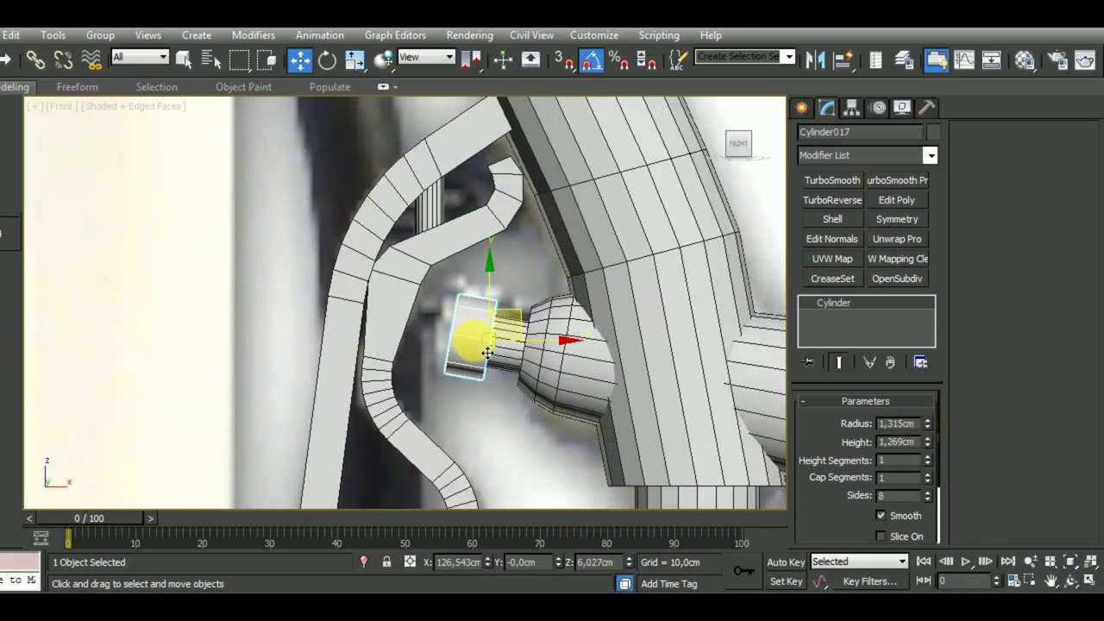
pyautogui.scroll(-3, 500, 345)
pyautogui.scroll(-2, 509, 328)
pyautogui.scroll(-2, 509, 324)
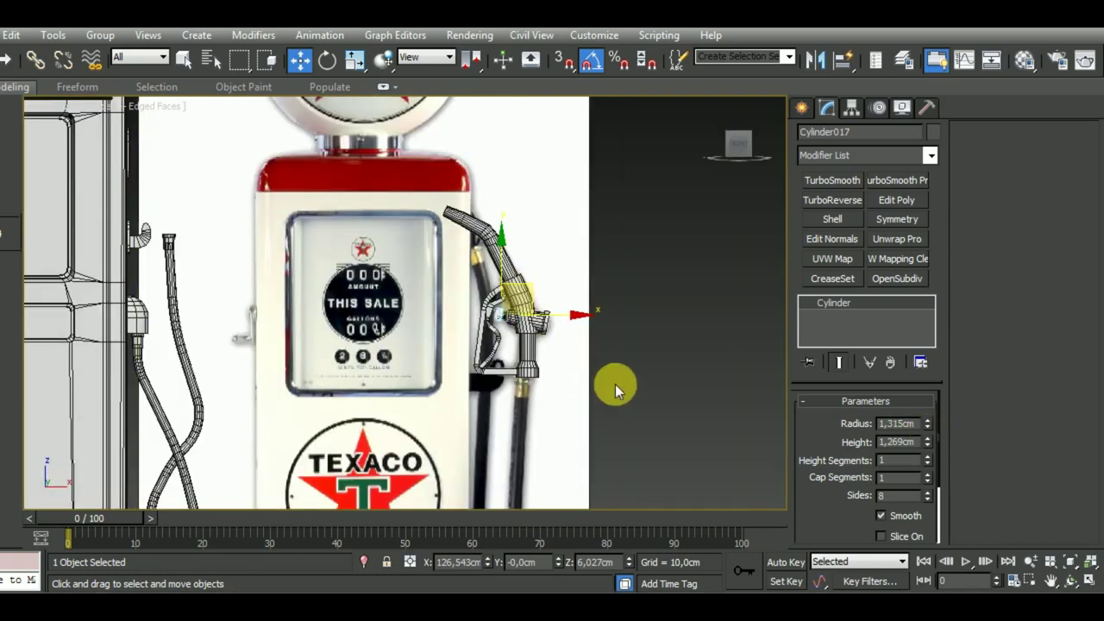
pyautogui.scroll(-1, 611, 383)
pyautogui.scroll(-1, 604, 340)
# Select all nozzle parts except the reference image and move them left and up toward the pump
pyautogui.moveTo(628, 373); pyautogui.dragTo(492, 241)
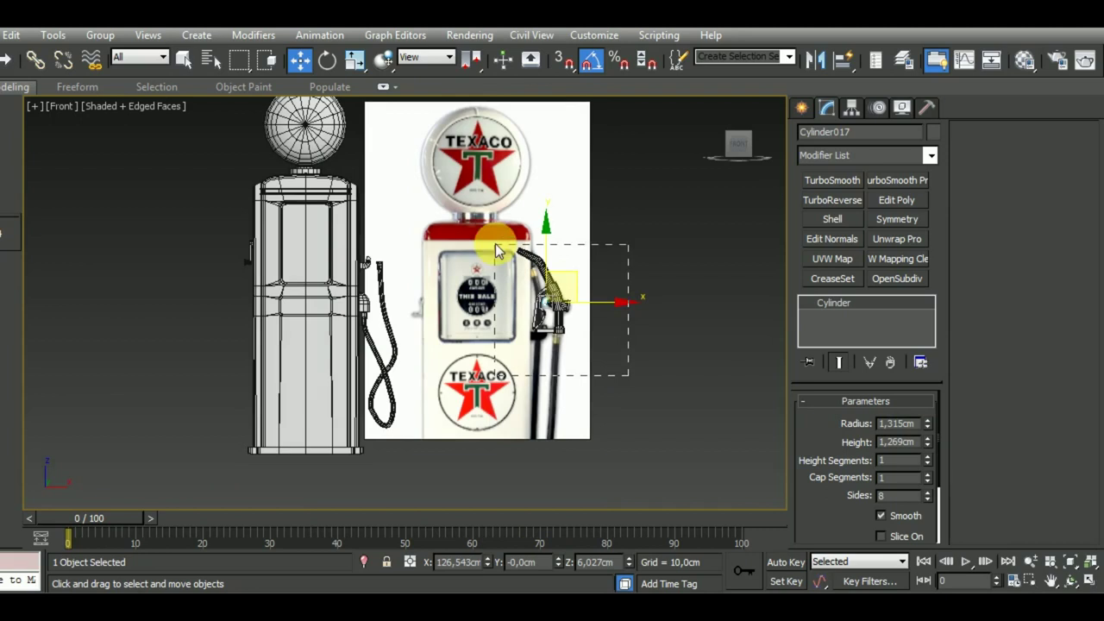
pyautogui.keyDown('alt'); pyautogui.click(585, 404); pyautogui.keyUp('alt')
pyautogui.moveTo(611, 301); pyautogui.dragTo(477, 297)
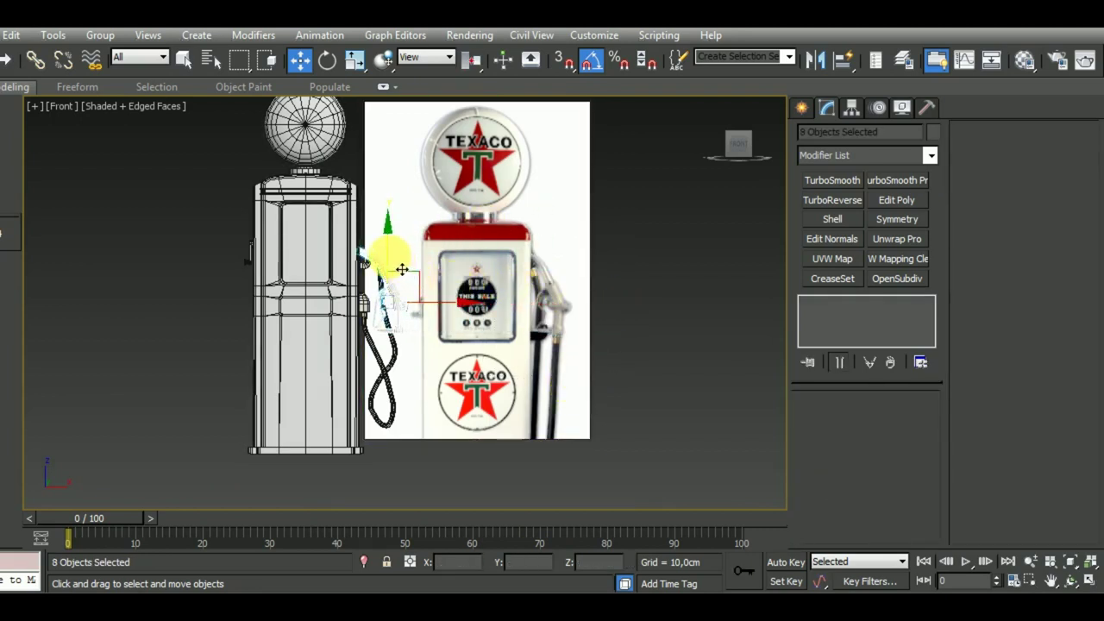
pyautogui.moveTo(392, 259); pyautogui.dragTo(385, 214)
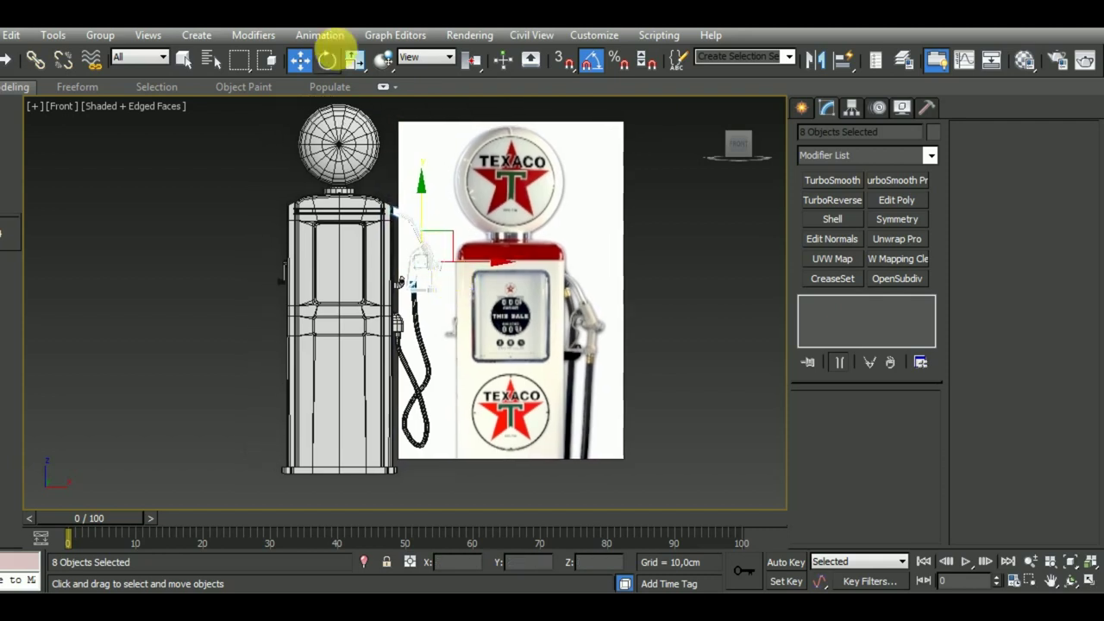
# Slide the nozzle group against the pump side and lower it slightly
pyautogui.click(351, 59)
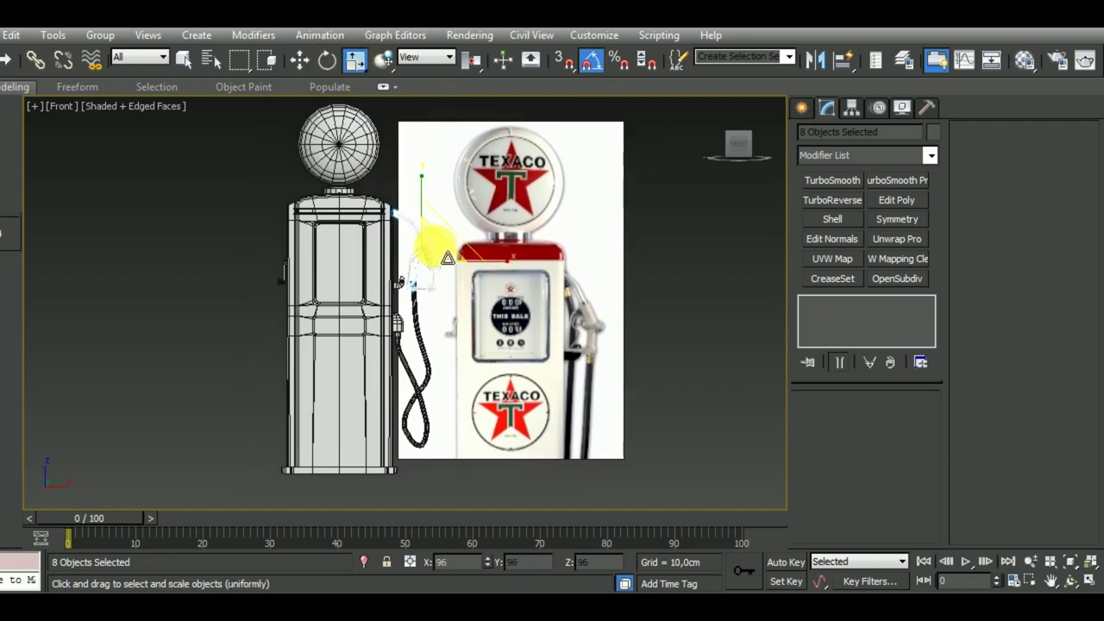
pyautogui.click(299, 59)
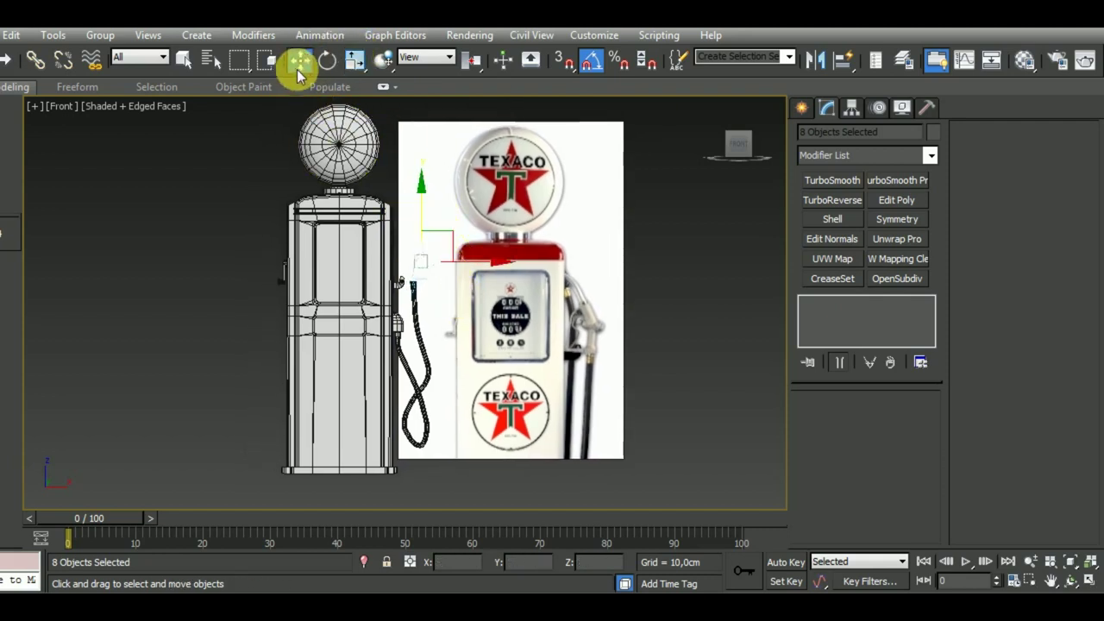
pyautogui.scroll(2, 426, 313)
pyautogui.scroll(5, 436, 287)
pyautogui.moveTo(436, 287); pyautogui.dragTo(440, 247)
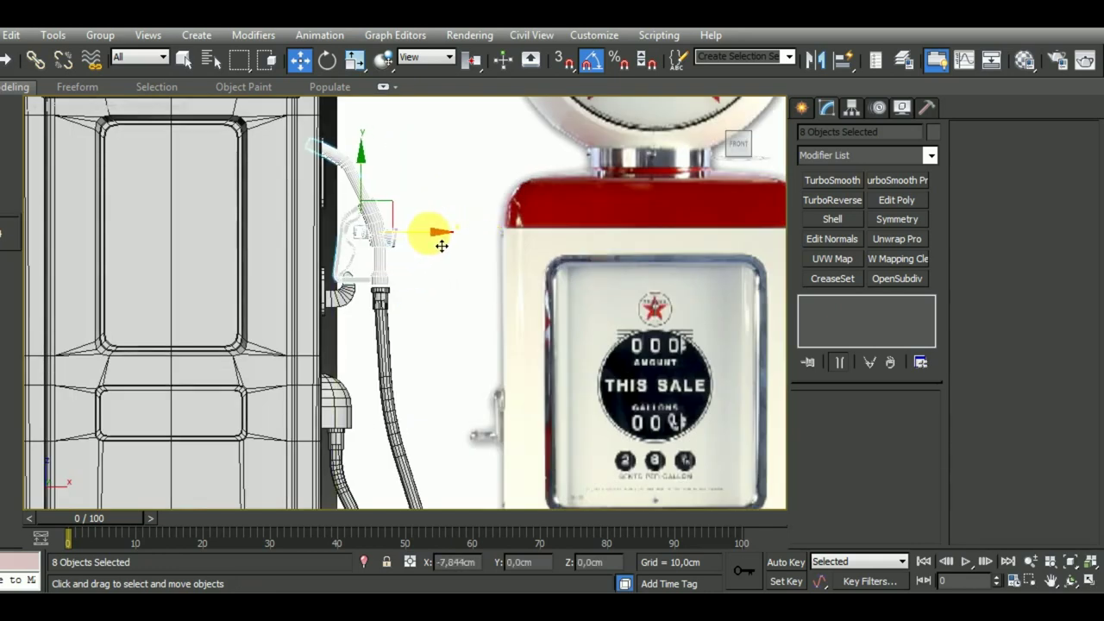
pyautogui.moveTo(440, 247); pyautogui.dragTo(443, 246)
pyautogui.moveTo(374, 188); pyautogui.dragTo(376, 199)
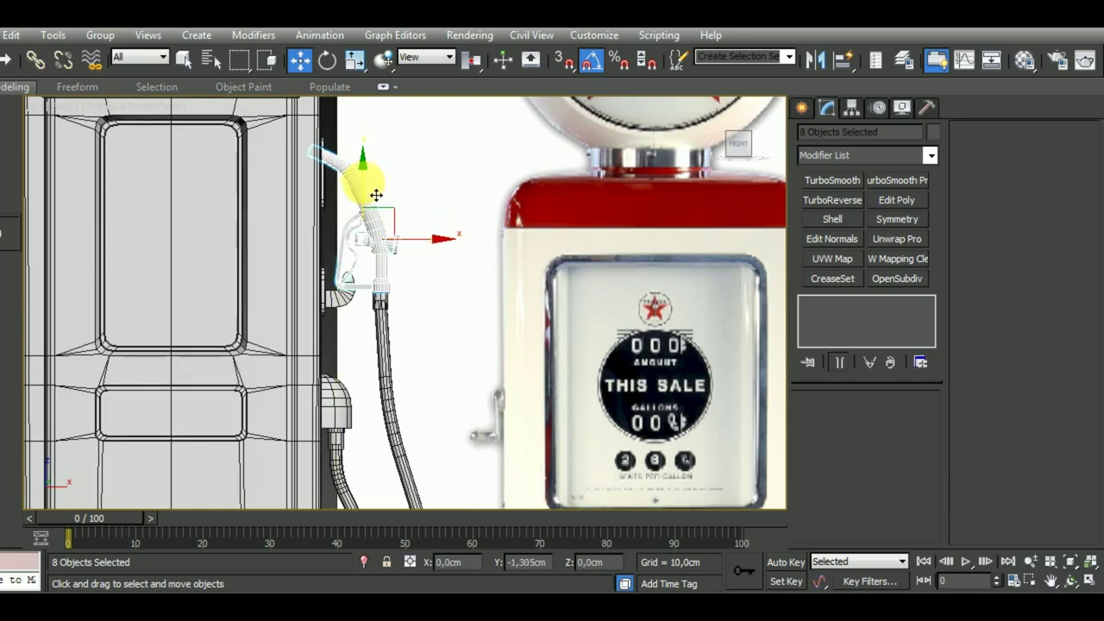
# Fine-tune the nozzle group's height and horizontal position on the pump side
pyautogui.scroll(2, 379, 259)
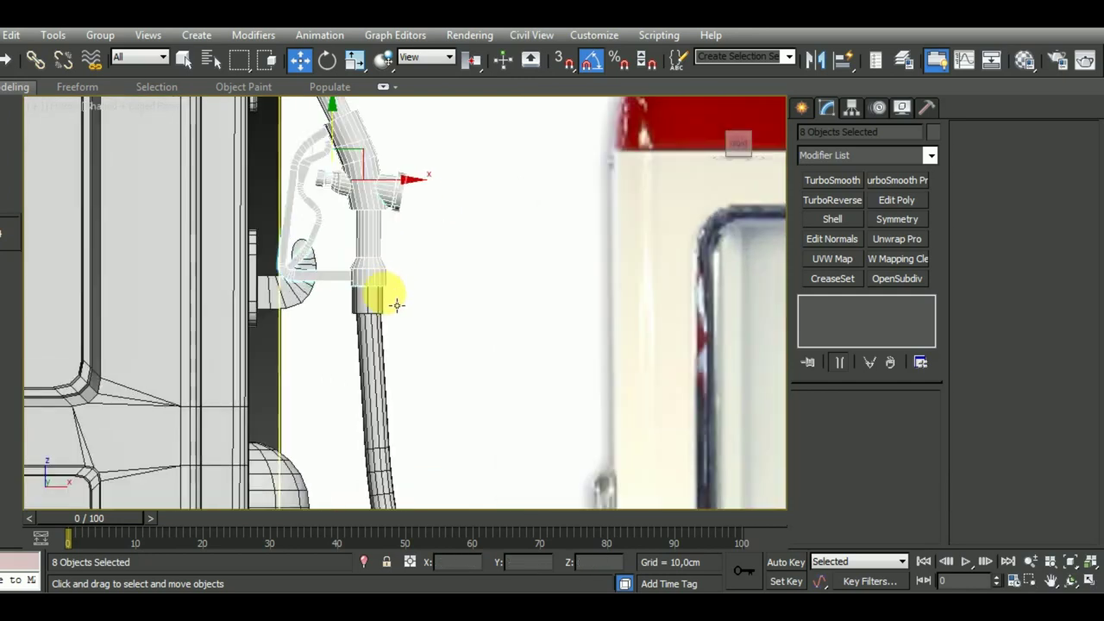
pyautogui.scroll(3, 386, 293)
pyautogui.scroll(-1, 393, 293)
pyautogui.scroll(-2, 397, 296)
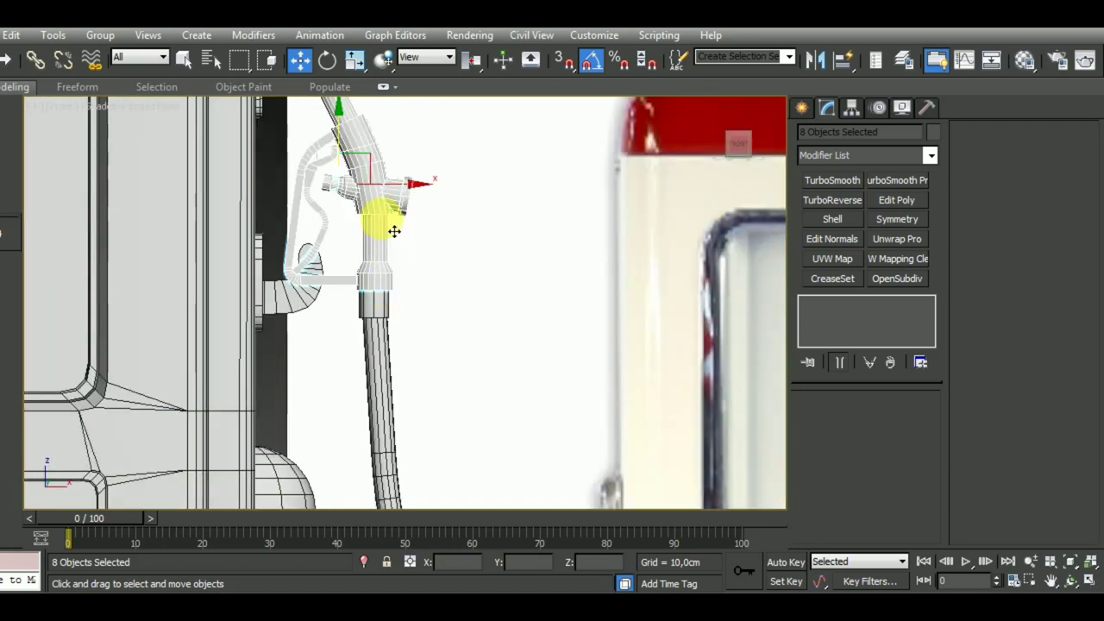
pyautogui.moveTo(351, 161); pyautogui.dragTo(346, 149)
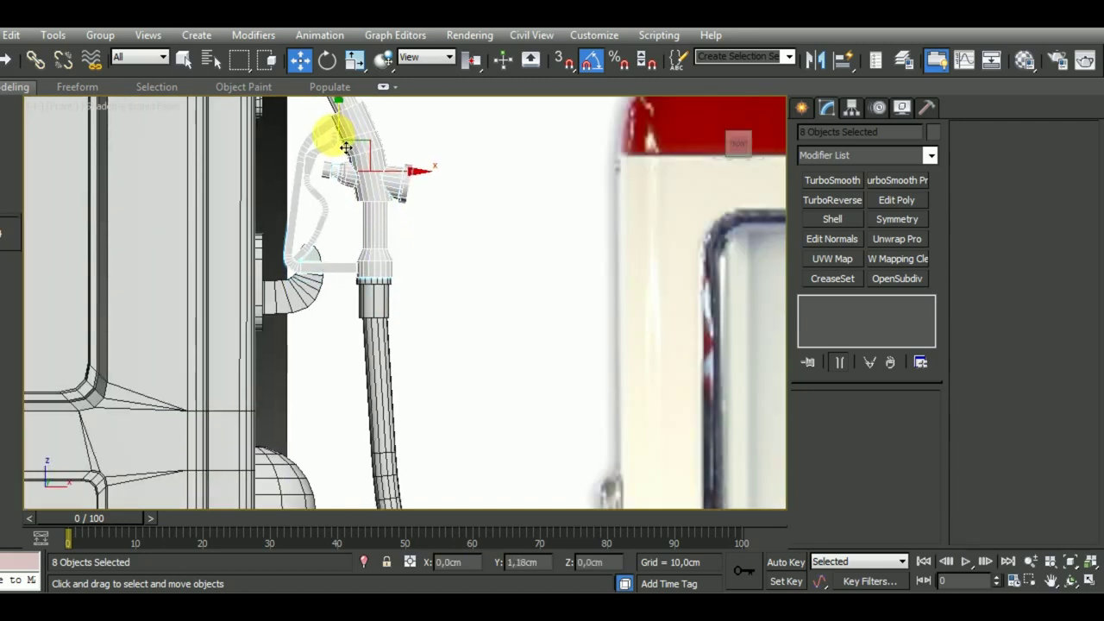
pyautogui.moveTo(360, 154); pyautogui.dragTo(420, 186)
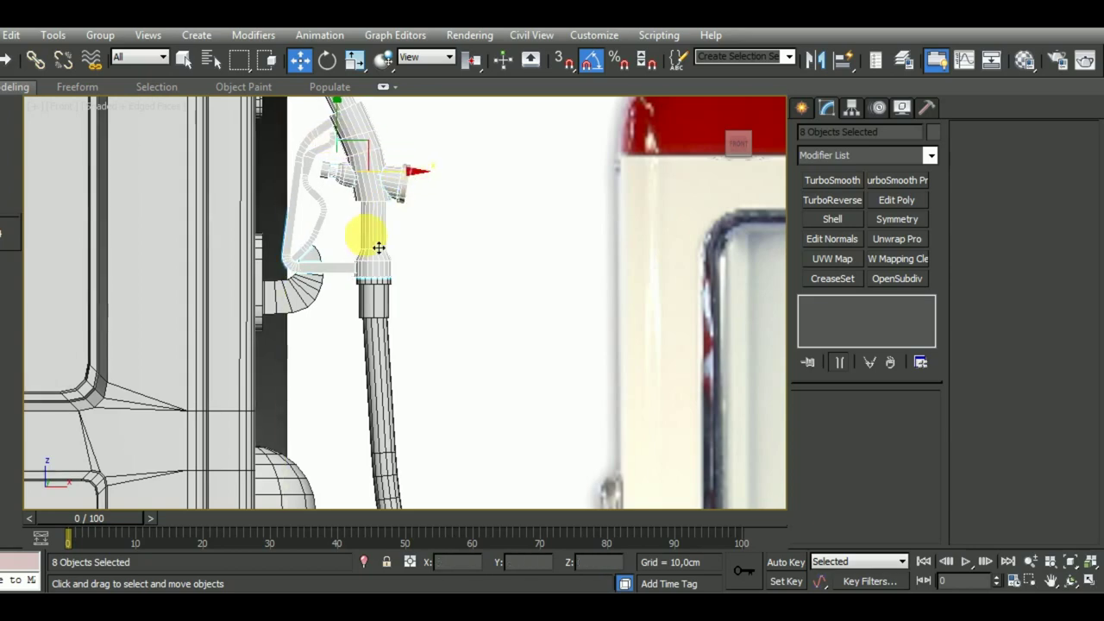
pyautogui.scroll(2, 371, 263)
pyautogui.scroll(-1, 375, 274)
pyautogui.scroll(-1, 380, 278)
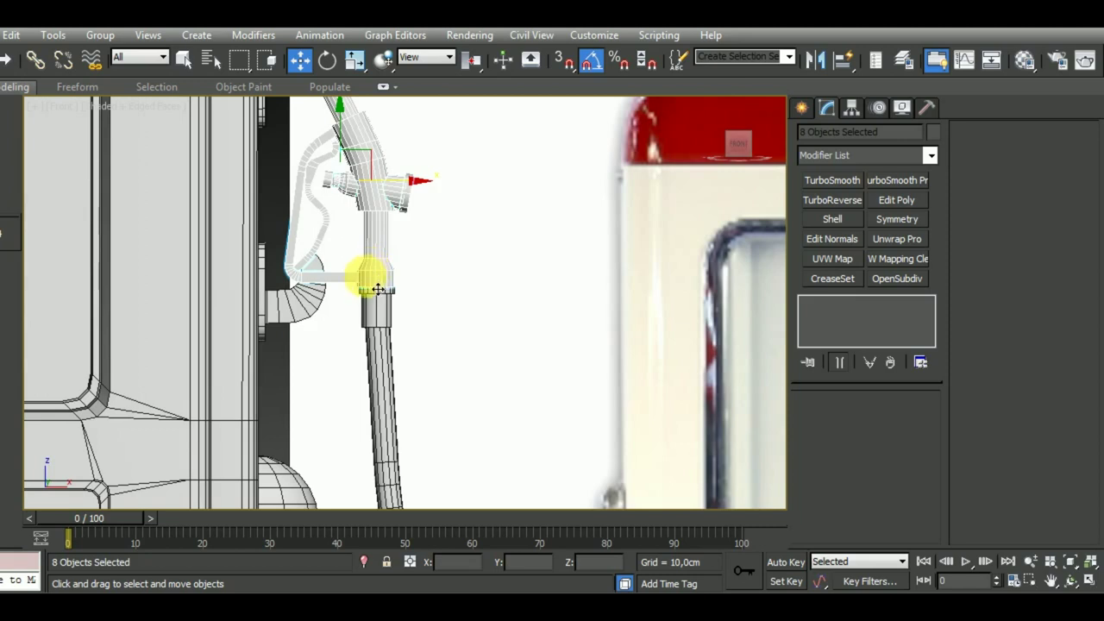
# Shift the bent pipe piece Cylinder011 slightly right to line up with the nozzle
pyautogui.click(323, 317)
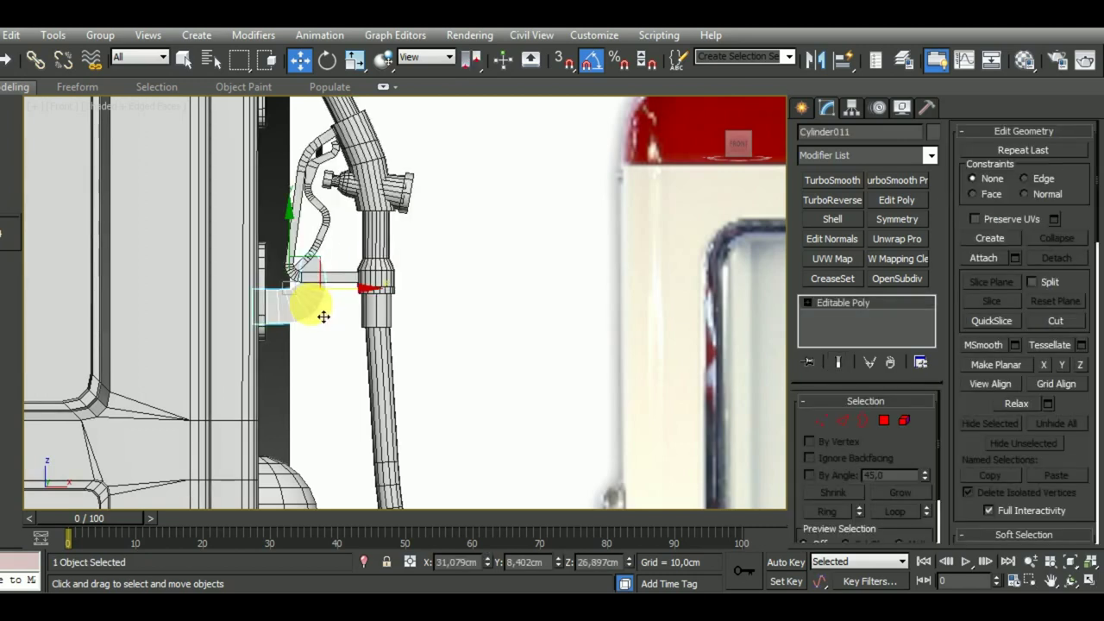
pyautogui.moveTo(361, 299); pyautogui.dragTo(365, 299)
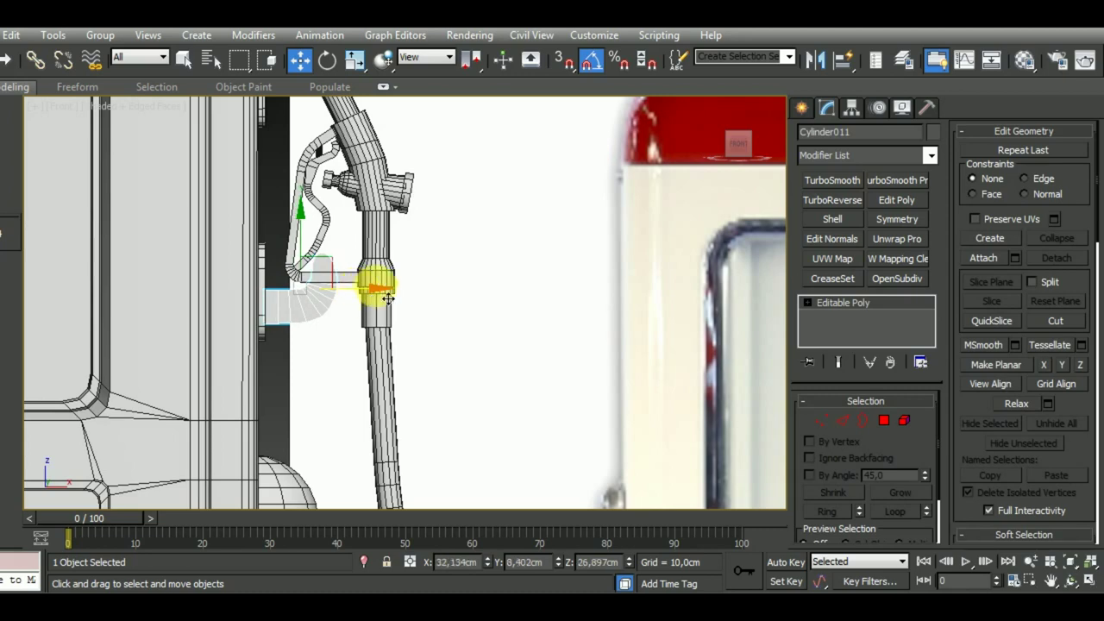
pyautogui.scroll(1, 388, 298)
pyautogui.scroll(-2, 384, 289)
pyautogui.scroll(1, 466, 362)
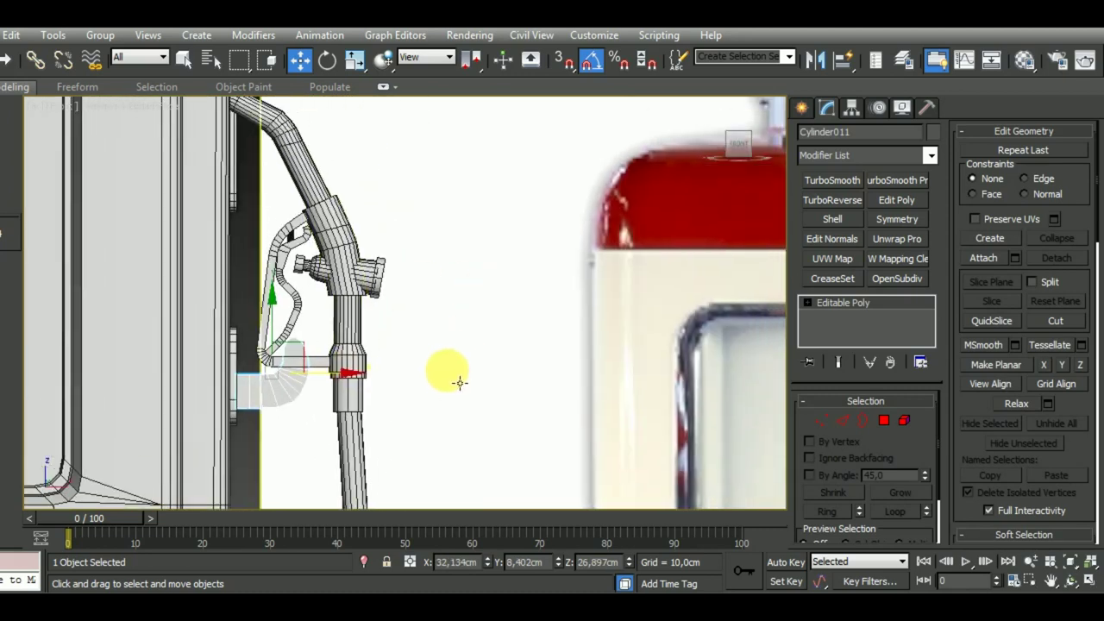
pyautogui.scroll(-2, 460, 383)
pyautogui.moveTo(456, 377)
pyautogui.keyDown('alt'); pyautogui.mouseDown(button='middle')
pyautogui.moveTo(414, 394)
pyautogui.moveTo(516, 329)
pyautogui.moveTo(505, 323)
pyautogui.moveTo(511, 352)
pyautogui.mouseUp(button='middle'); pyautogui.keyUp('alt')
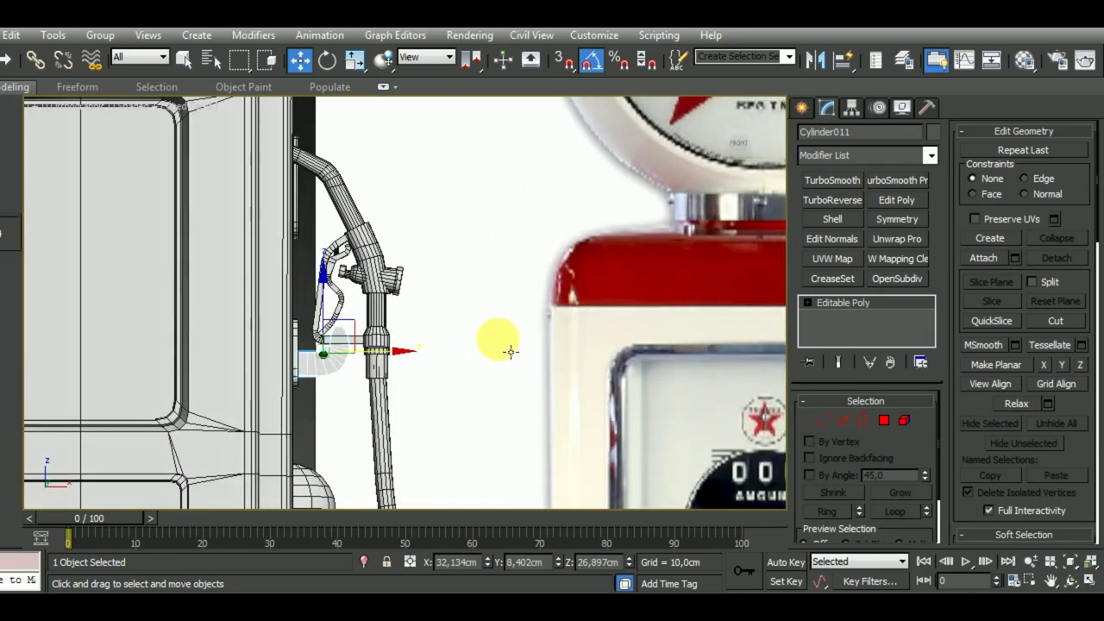
# In Front view, move the reference plane Plane001 right, clear of the pump
pyautogui.press('f')
pyautogui.scroll(-2, 452, 312)
pyautogui.scroll(-2, 382, 353)
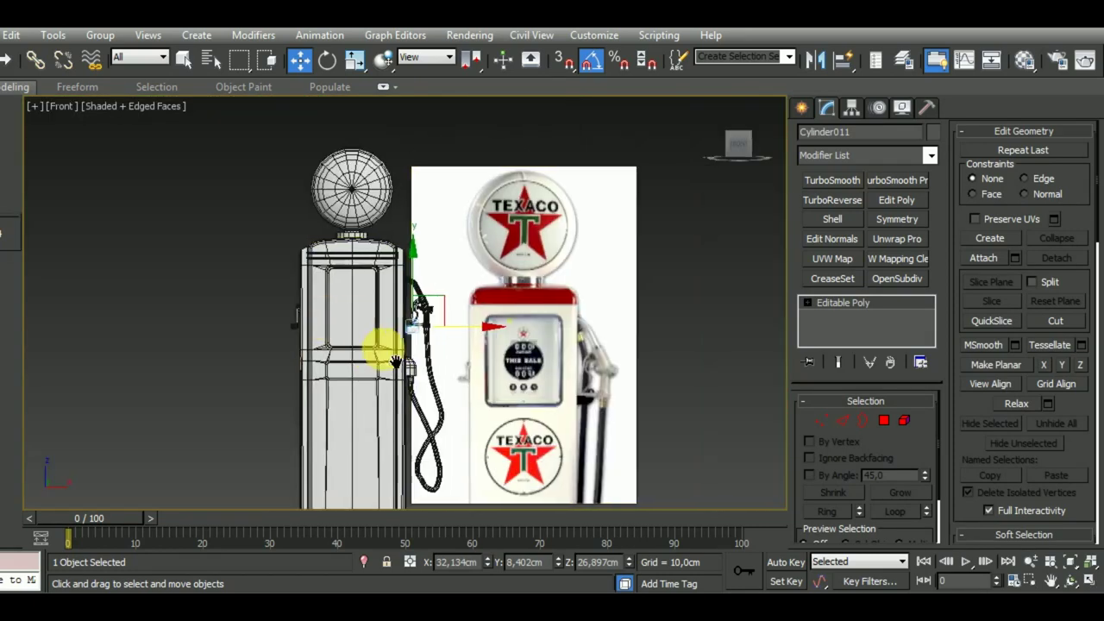
pyautogui.scroll(-1, 535, 276)
pyautogui.click(558, 318)
pyautogui.moveTo(558, 354); pyautogui.dragTo(806, 354)
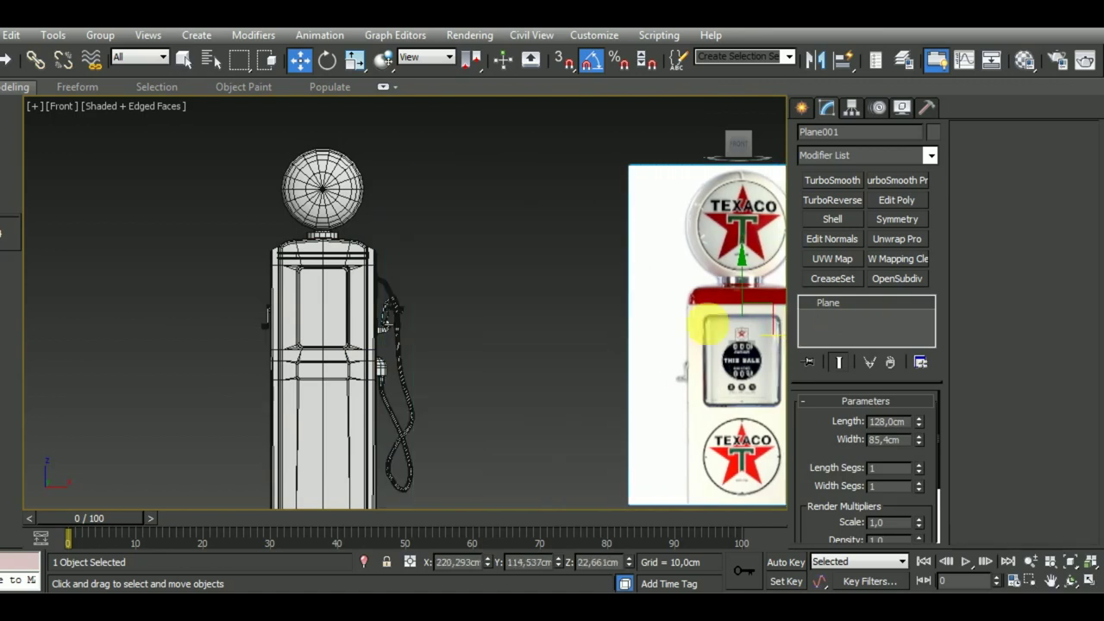
pyautogui.moveTo(448, 267)
pyautogui.mouseDown()
pyautogui.moveTo(383, 329)
pyautogui.moveTo(395, 338)
pyautogui.mouseUp()
pyautogui.scroll(3, 397, 349)
pyautogui.scroll(2, 396, 332)
pyautogui.scroll(3, 410, 345)
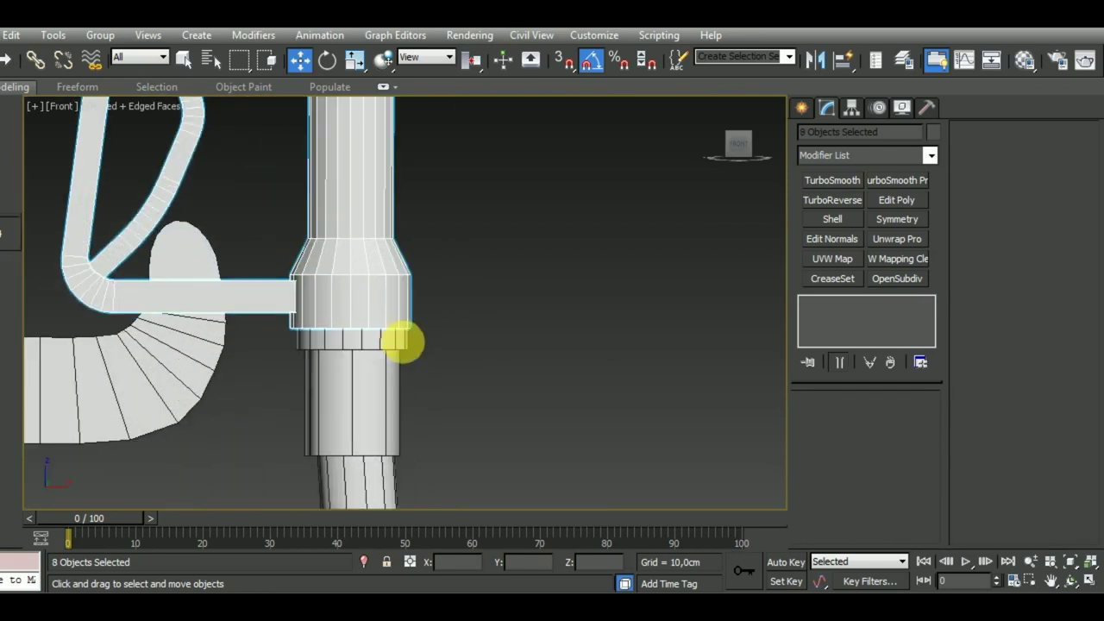
pyautogui.scroll(-4, 463, 344)
pyautogui.moveTo(516, 319)
pyautogui.keyDown('alt'); pyautogui.mouseDown(button='middle')
pyautogui.moveTo(395, 394)
pyautogui.moveTo(364, 291)
pyautogui.mouseUp(button='middle'); pyautogui.keyUp('alt')
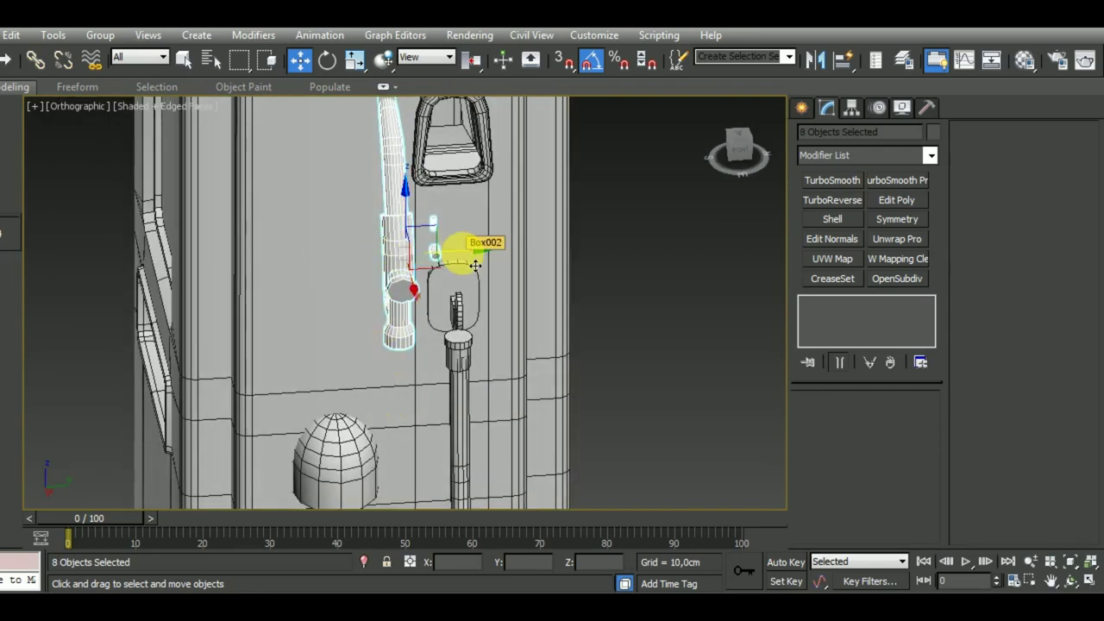
pyautogui.keyDown('ctrl'); pyautogui.click(473, 302); pyautogui.keyUp('ctrl')
pyautogui.moveTo(473, 305)
pyautogui.keyDown('alt'); pyautogui.mouseDown(button='middle')
pyautogui.moveTo(560, 279)
pyautogui.moveTo(546, 273)
pyautogui.moveTo(495, 299)
pyautogui.mouseUp(button='middle'); pyautogui.keyUp('alt')
pyautogui.click(495, 298)
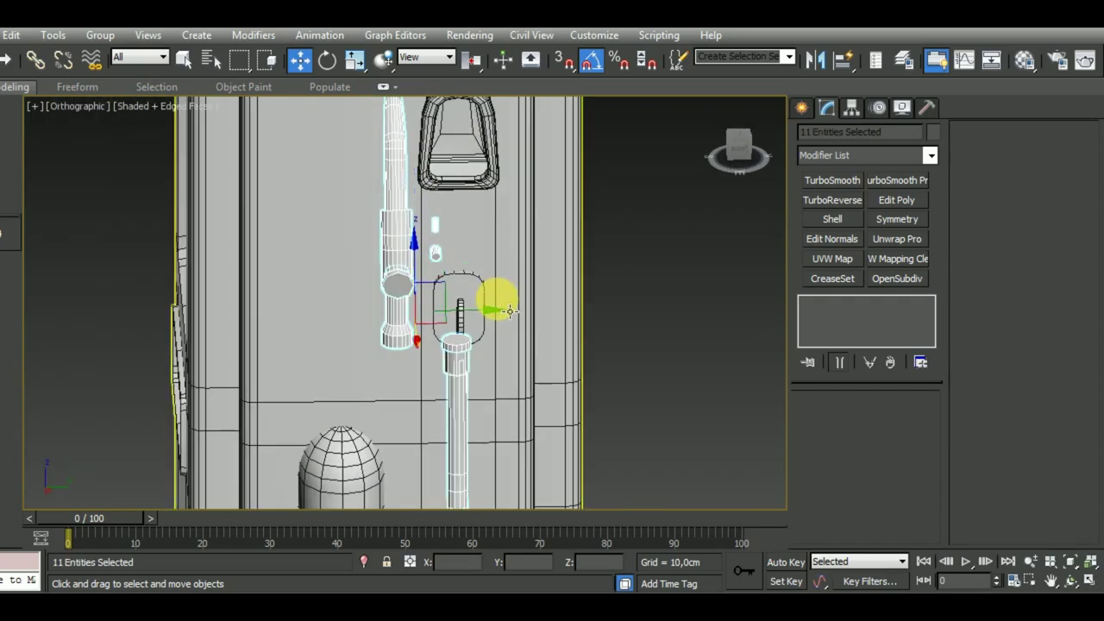
pyautogui.hotkey('ctrl', 'z')
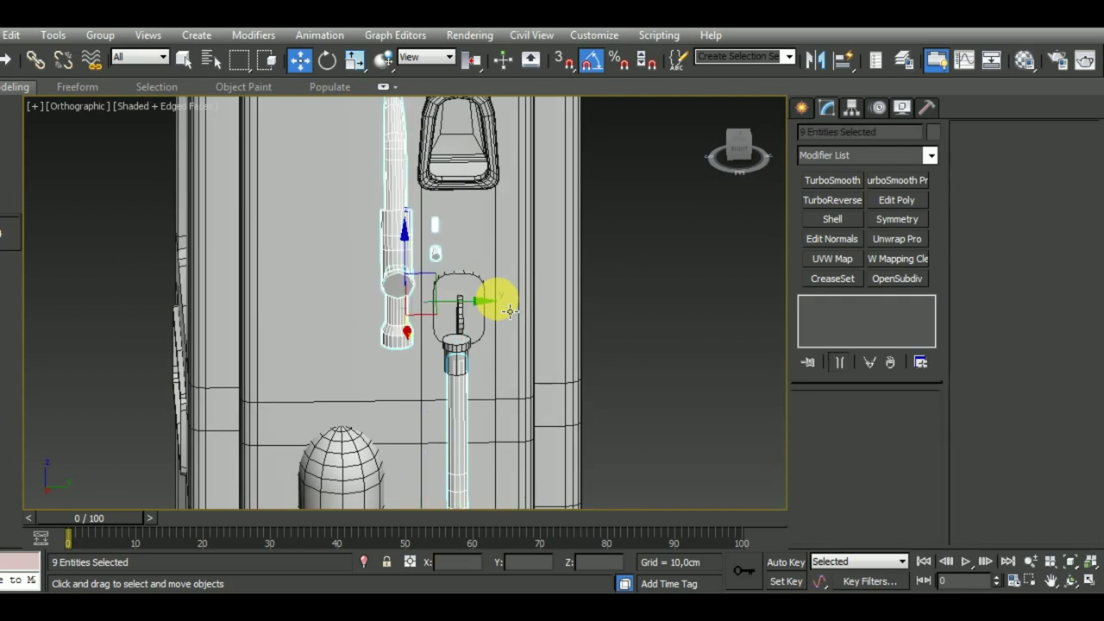
pyautogui.hotkey('ctrl', 'z')
pyautogui.hotkey('ctrl', 'z')
pyautogui.hotkey('ctrl', 'z')
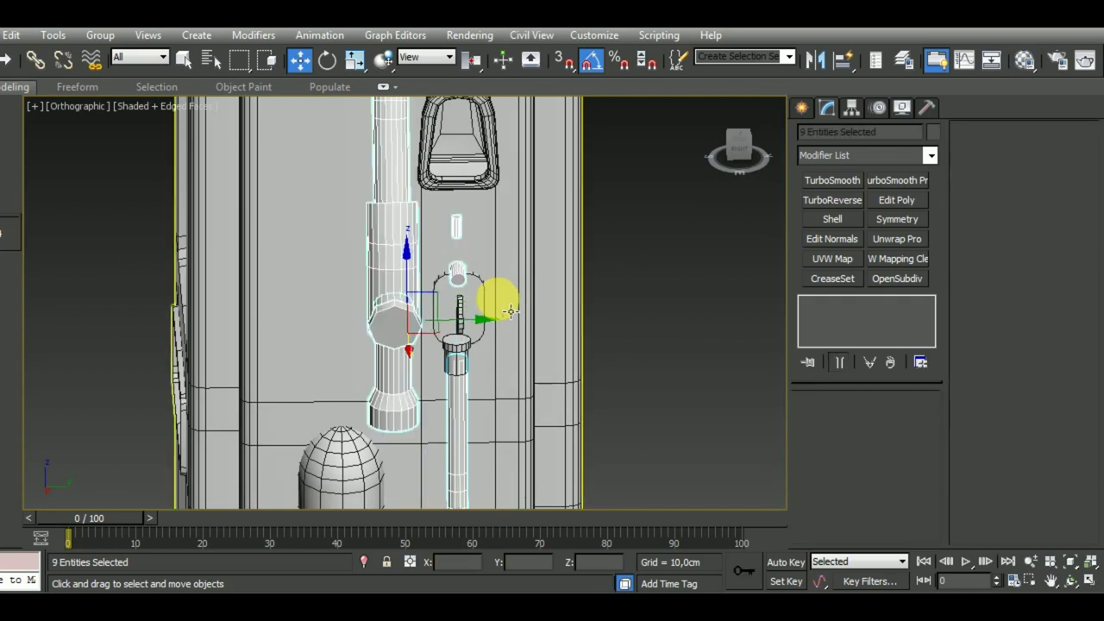
pyautogui.hotkey('ctrl', 'z')
pyautogui.scroll(-2, 517, 347)
pyautogui.moveTo(517, 347); pyautogui.dragTo(515, 218, button='middle')
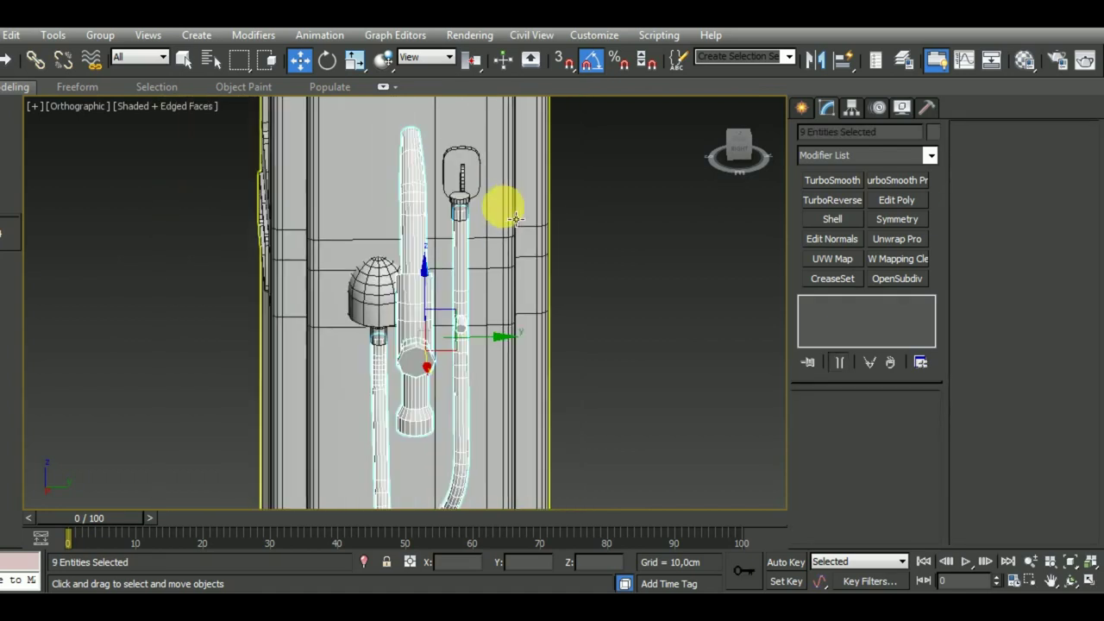
pyautogui.moveTo(501, 320)
pyautogui.keyDown('alt'); pyautogui.mouseDown(button='middle')
pyautogui.moveTo(549, 256)
pyautogui.moveTo(452, 341)
pyautogui.moveTo(439, 328)
pyautogui.moveTo(646, 298)
pyautogui.moveTo(535, 363)
pyautogui.moveTo(419, 340)
pyautogui.moveTo(382, 357)
pyautogui.moveTo(487, 368)
pyautogui.moveTo(637, 308)
pyautogui.mouseUp(button='middle'); pyautogui.keyUp('alt')
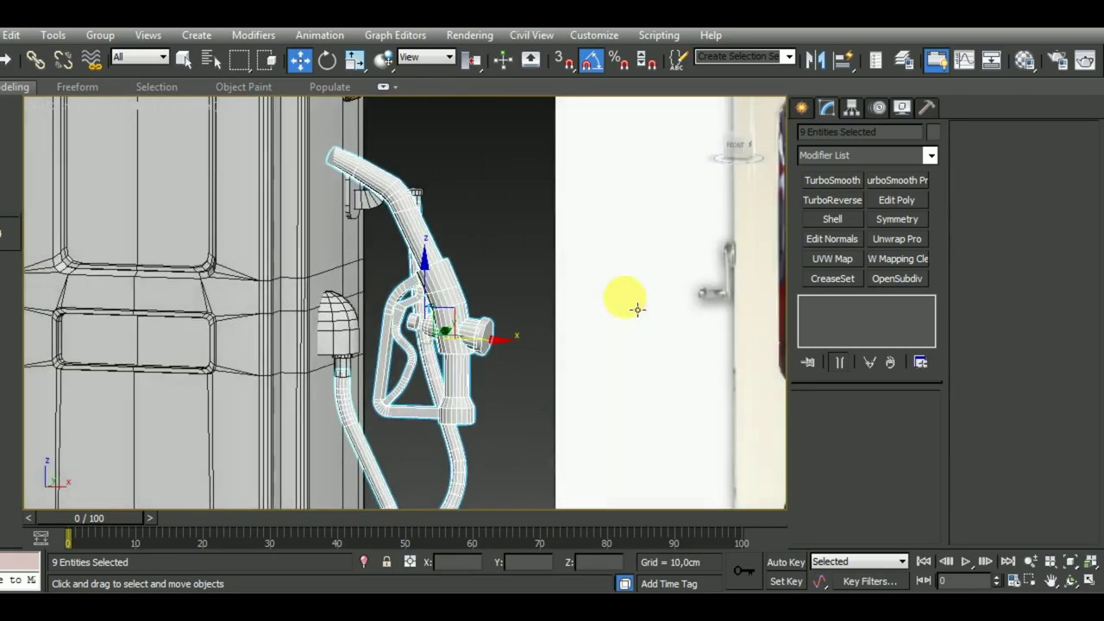
pyautogui.scroll(3, 406, 296)
pyautogui.scroll(2, 424, 308)
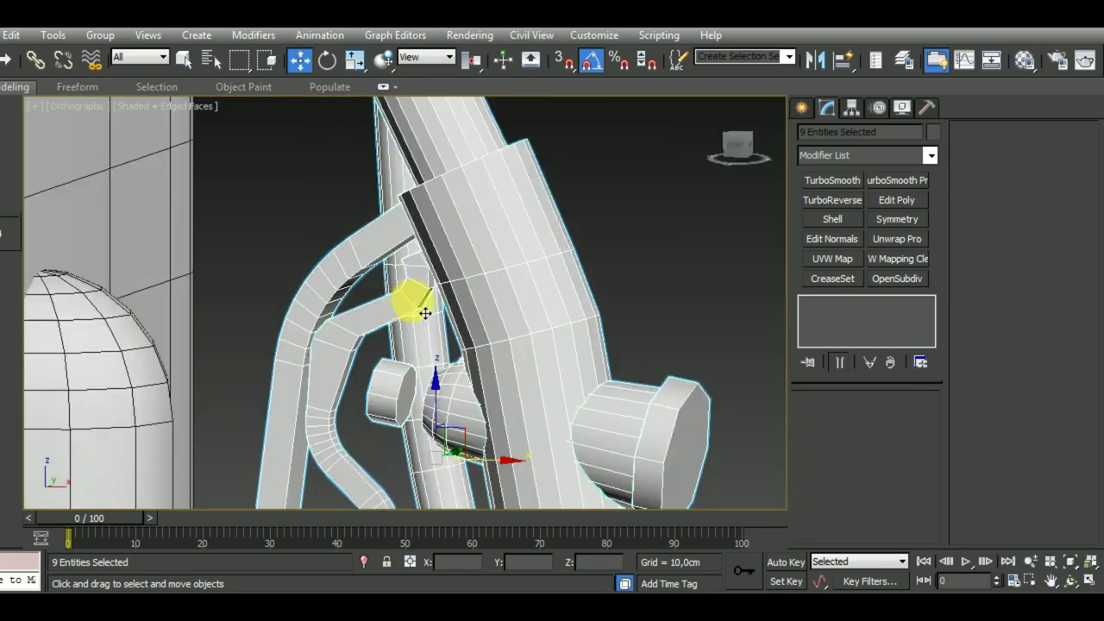
pyautogui.scroll(-1, 468, 317)
# In orthographic wireframe view, move the two small valve cylinders left and up
pyautogui.press('u')
pyautogui.press('F3')
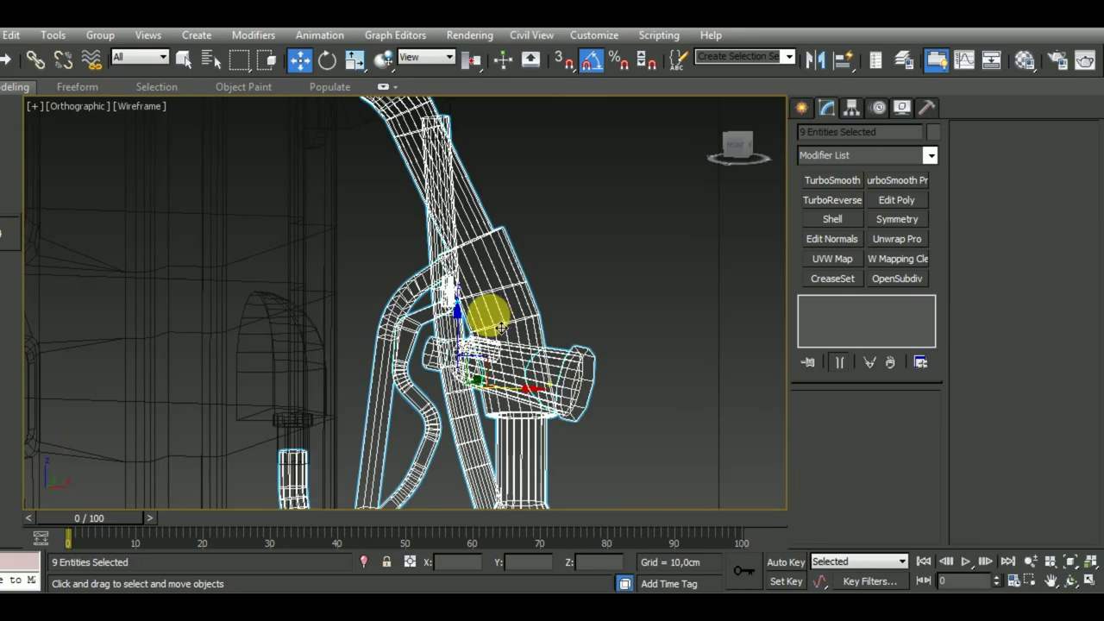
pyautogui.moveTo(501, 329)
pyautogui.keyDown('alt'); pyautogui.mouseDown(button='middle')
pyautogui.moveTo(458, 317)
pyautogui.moveTo(413, 329)
pyautogui.moveTo(516, 286)
pyautogui.mouseUp(button='middle'); pyautogui.keyUp('alt')
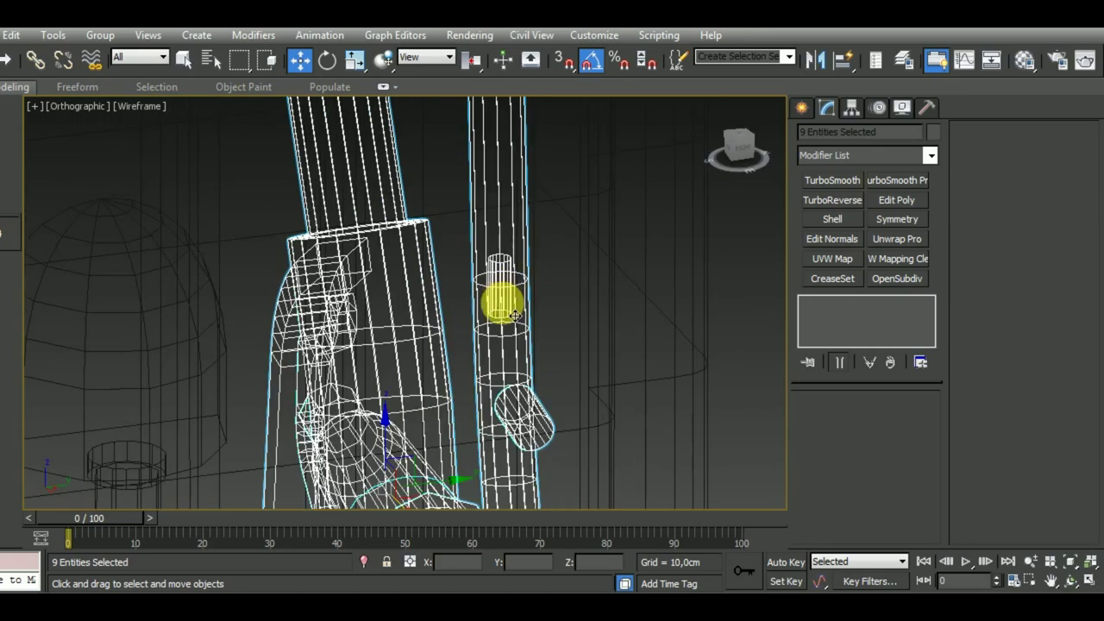
pyautogui.click(513, 274)
pyautogui.keyDown('ctrl'); pyautogui.click(528, 413); pyautogui.keyUp('ctrl')
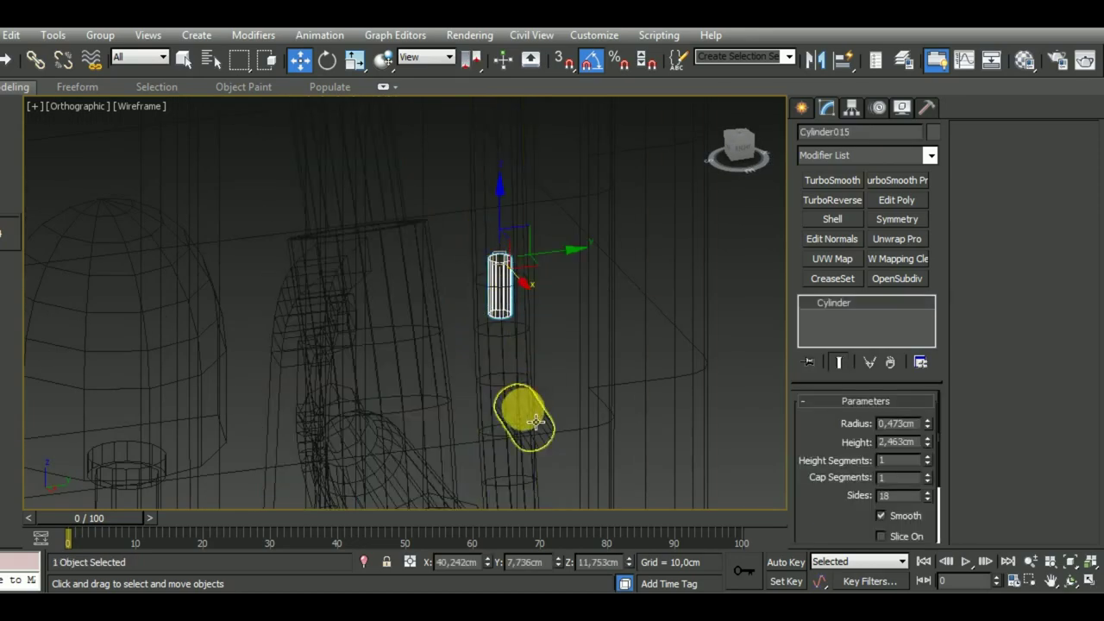
pyautogui.moveTo(556, 385); pyautogui.dragTo(459, 371)
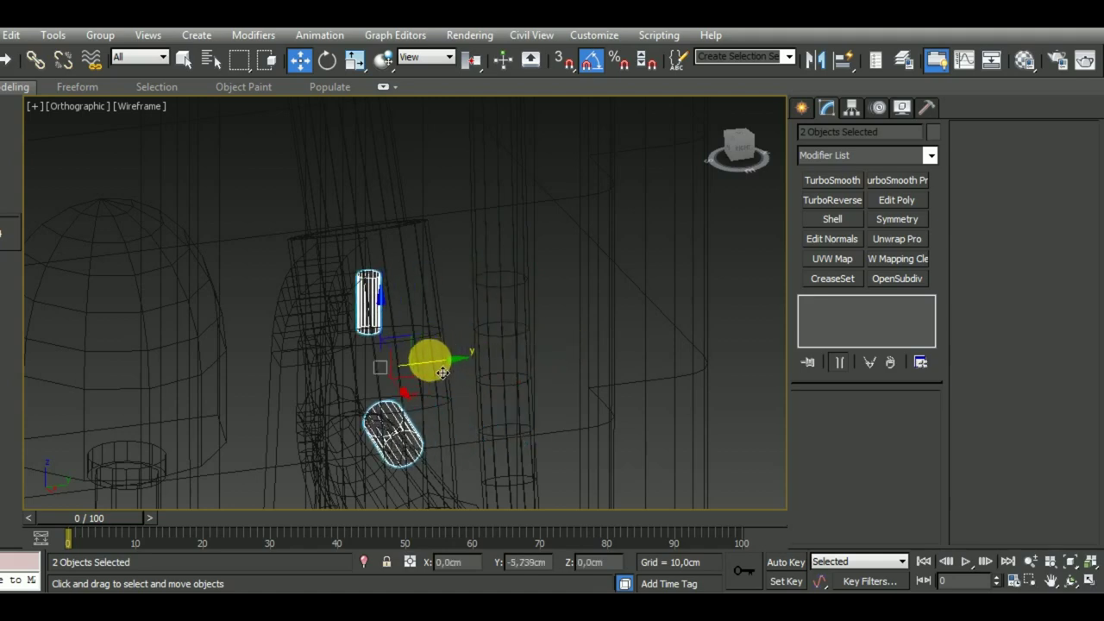
pyautogui.press('F3')
pyautogui.moveTo(444, 328)
pyautogui.keyDown('alt'); pyautogui.mouseDown(button='middle')
pyautogui.moveTo(439, 394)
pyautogui.moveTo(509, 376)
pyautogui.mouseUp(button='middle'); pyautogui.keyUp('alt')
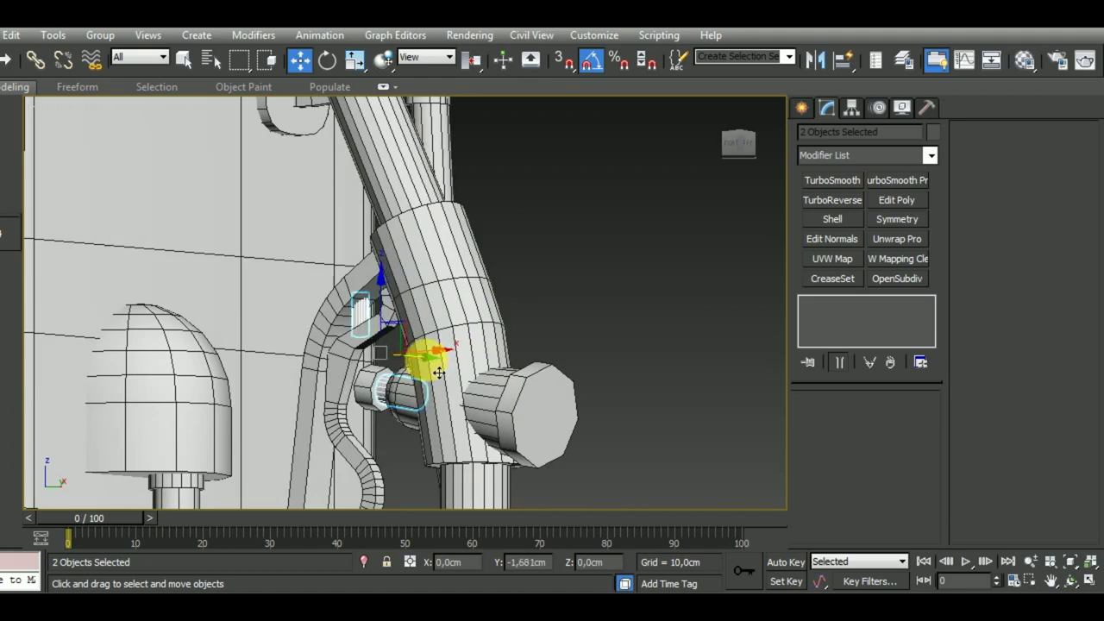
# Move the Texaco reference image further right in Front view
pyautogui.moveTo(439, 373)
pyautogui.keyDown('alt'); pyautogui.mouseDown(button='middle')
pyautogui.moveTo(466, 453)
pyautogui.moveTo(480, 328)
pyautogui.mouseUp(button='middle'); pyautogui.keyUp('alt')
pyautogui.scroll(2, 587, 365)
pyautogui.scroll(2, 580, 345)
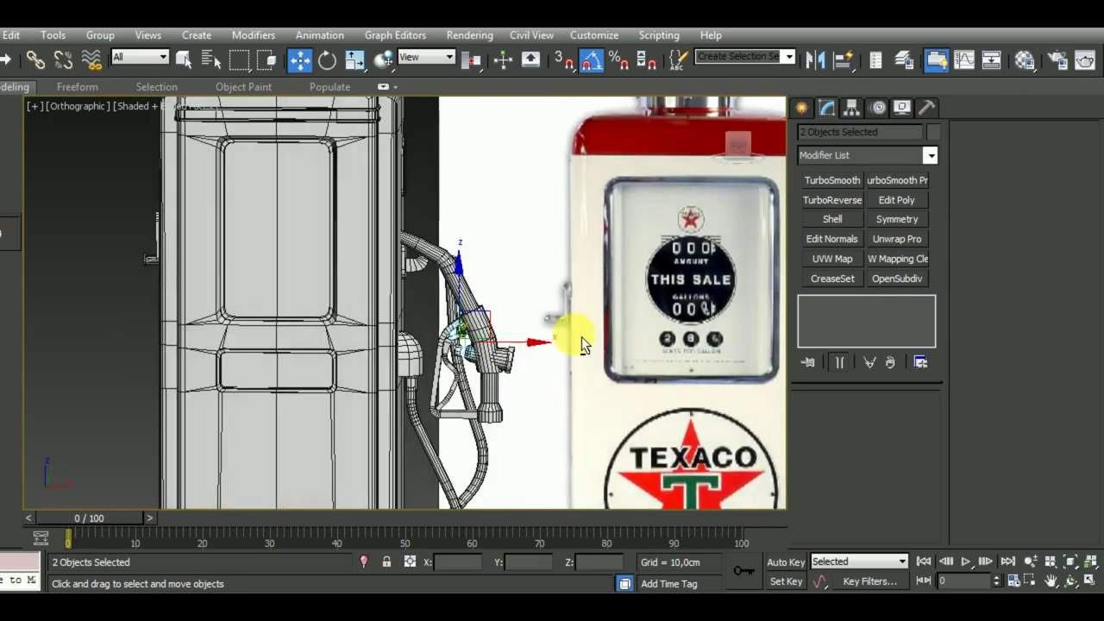
pyautogui.moveTo(581, 344)
pyautogui.keyDown('alt'); pyautogui.mouseDown(button='middle')
pyautogui.moveTo(578, 328)
pyautogui.moveTo(432, 313)
pyautogui.moveTo(383, 278)
pyautogui.mouseUp(button='middle'); pyautogui.keyUp('alt')
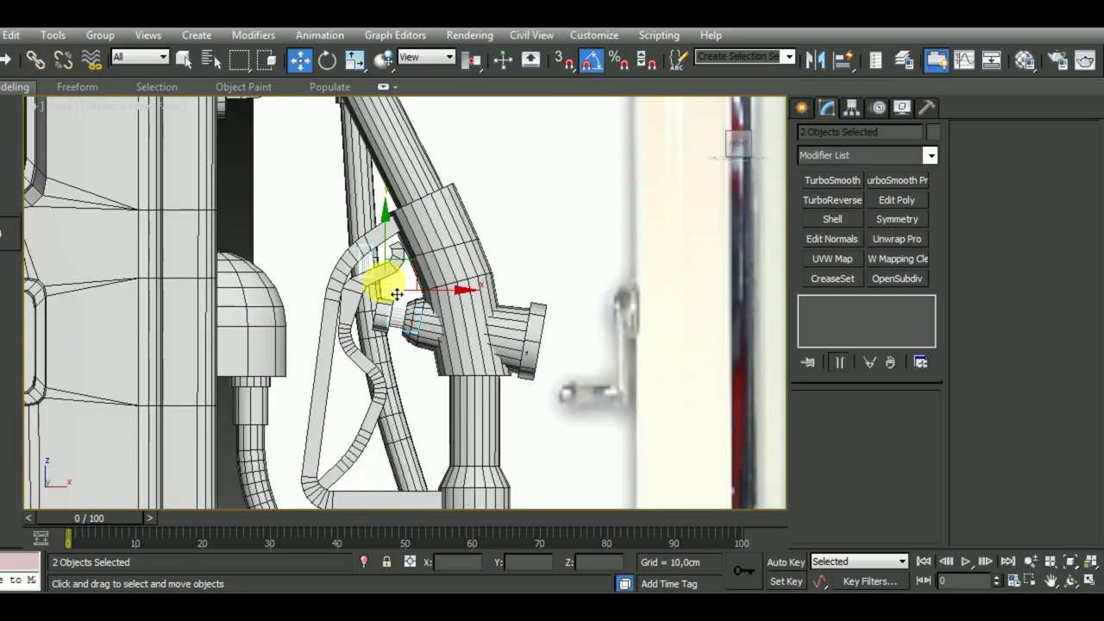
pyautogui.press('f')
pyautogui.moveTo(517, 278); pyautogui.dragTo(686, 275)
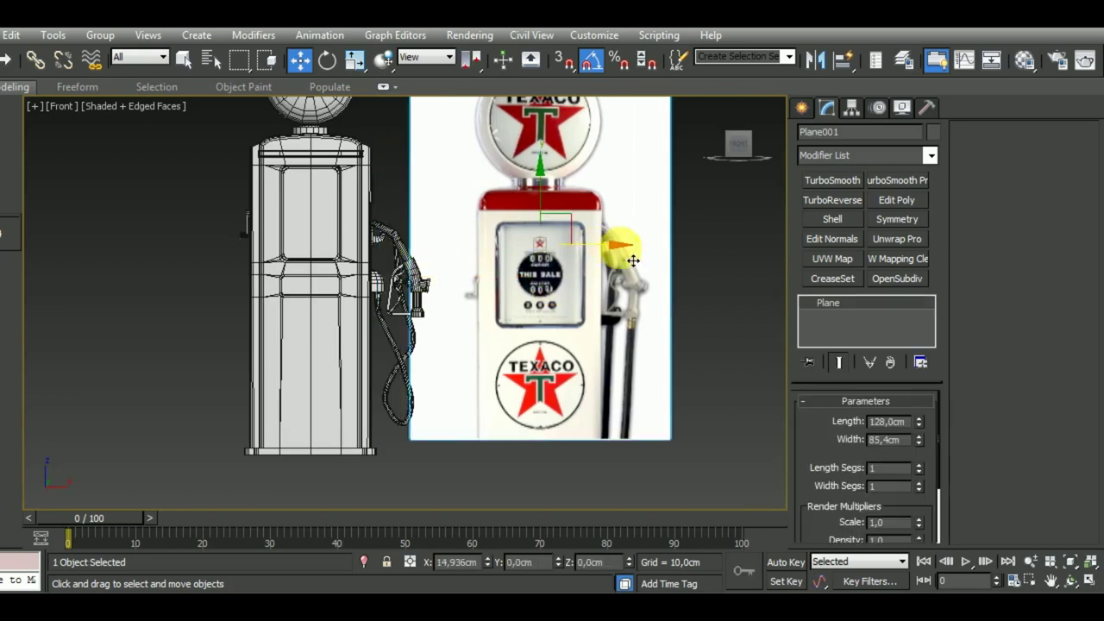
# Box-select the nozzle parts, drop one stray part, and move them right
pyautogui.moveTo(480, 211)
pyautogui.mouseDown()
pyautogui.moveTo(397, 300)
pyautogui.moveTo(419, 271)
pyautogui.mouseUp()
pyautogui.press('z')
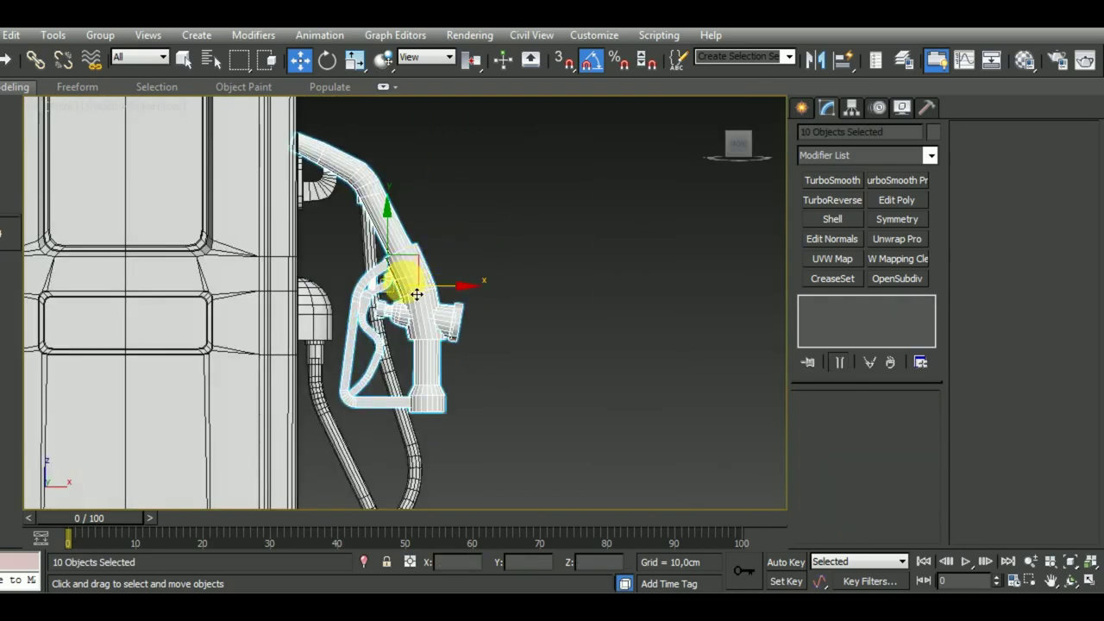
pyautogui.scroll(3, 416, 295)
pyautogui.scroll(-2, 407, 349)
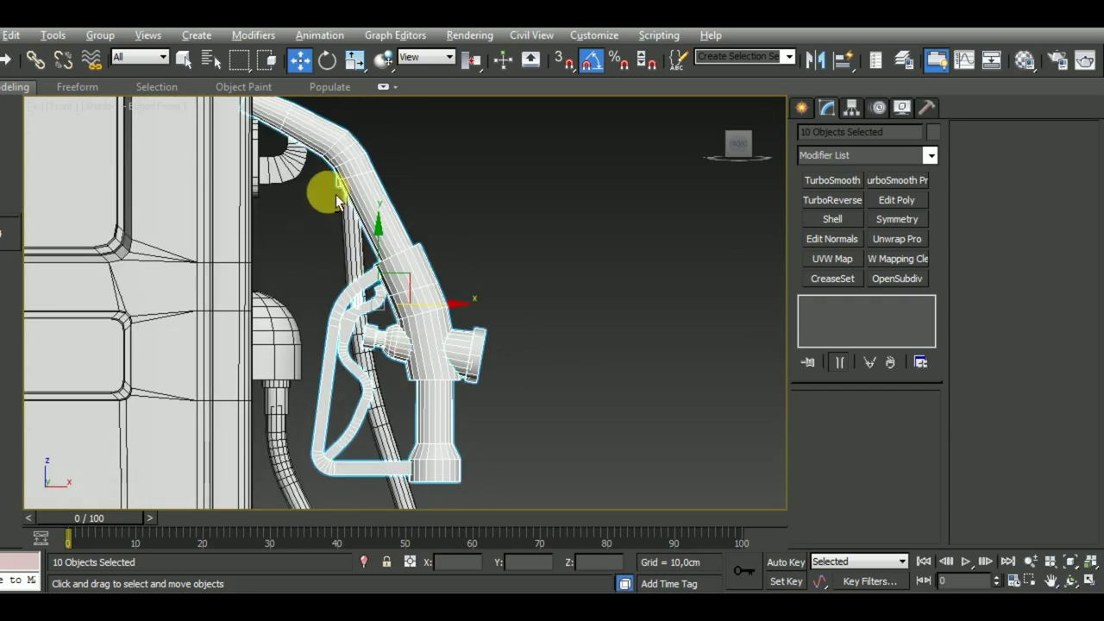
pyautogui.moveTo(393, 258)
pyautogui.keyDown('alt'); pyautogui.mouseDown(button='middle')
pyautogui.moveTo(394, 320)
pyautogui.moveTo(422, 146)
pyautogui.mouseUp(button='middle'); pyautogui.keyUp('alt')
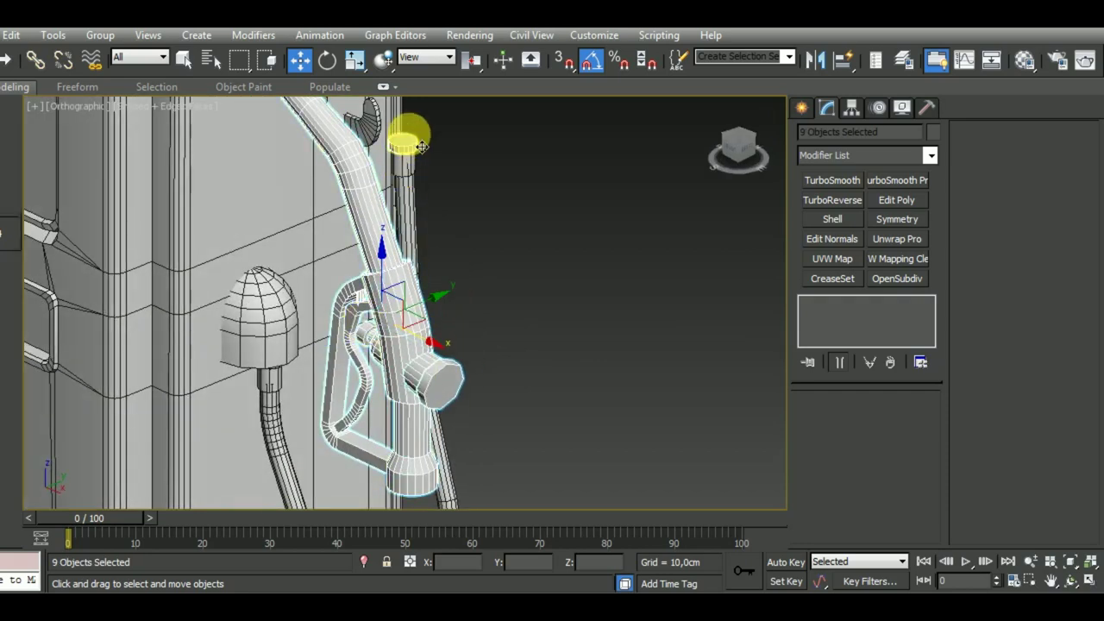
pyautogui.keyDown('alt'); pyautogui.click(420, 158); pyautogui.keyUp('alt')
pyautogui.keyDown('alt'); pyautogui.moveTo(525, 301); pyautogui.dragTo(449, 315, button='middle'); pyautogui.keyUp('alt')
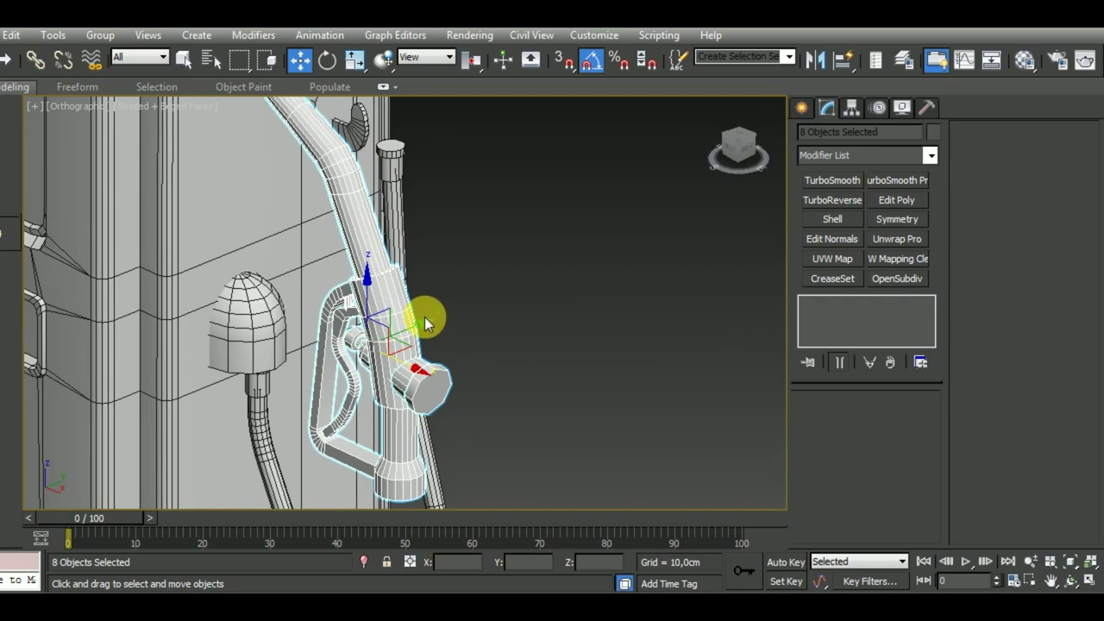
pyautogui.moveTo(425, 322)
pyautogui.mouseDown()
pyautogui.moveTo(535, 276)
pyautogui.moveTo(508, 286)
pyautogui.moveTo(504, 311)
pyautogui.moveTo(485, 301)
pyautogui.mouseUp()
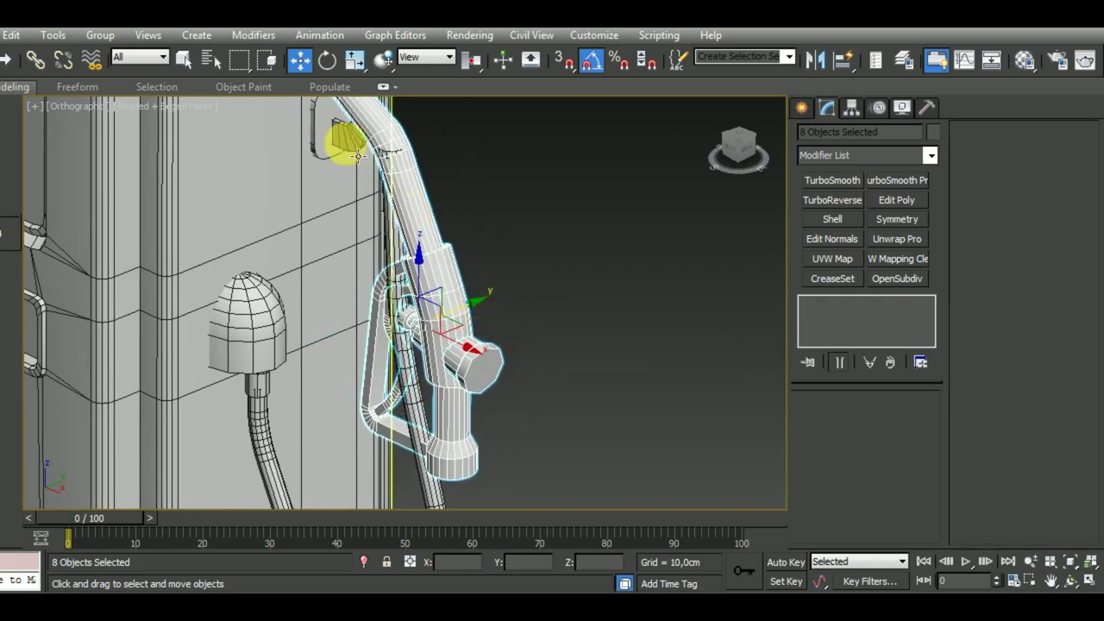
# Scale the nozzle down to 76 percent and move it up beside the pump's side
pyautogui.click(354, 60)
pyautogui.moveTo(412, 324)
pyautogui.mouseDown()
pyautogui.moveTo(443, 360)
pyautogui.moveTo(525, 387)
pyautogui.mouseUp()
pyautogui.press('f')
pyautogui.scroll(-3, 365, 334)
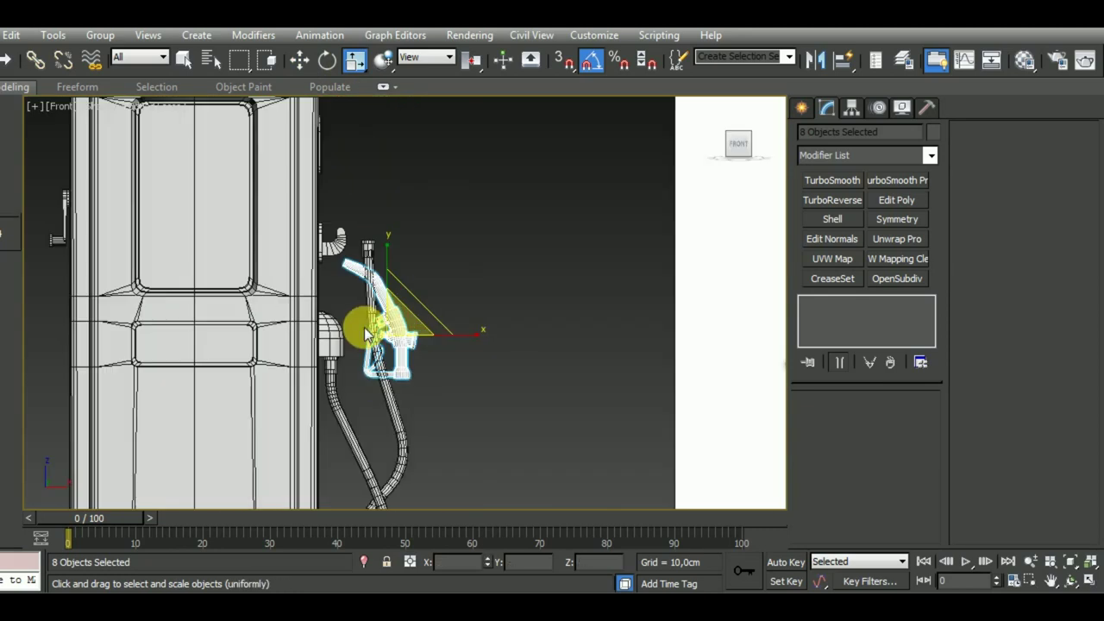
pyautogui.press('w')
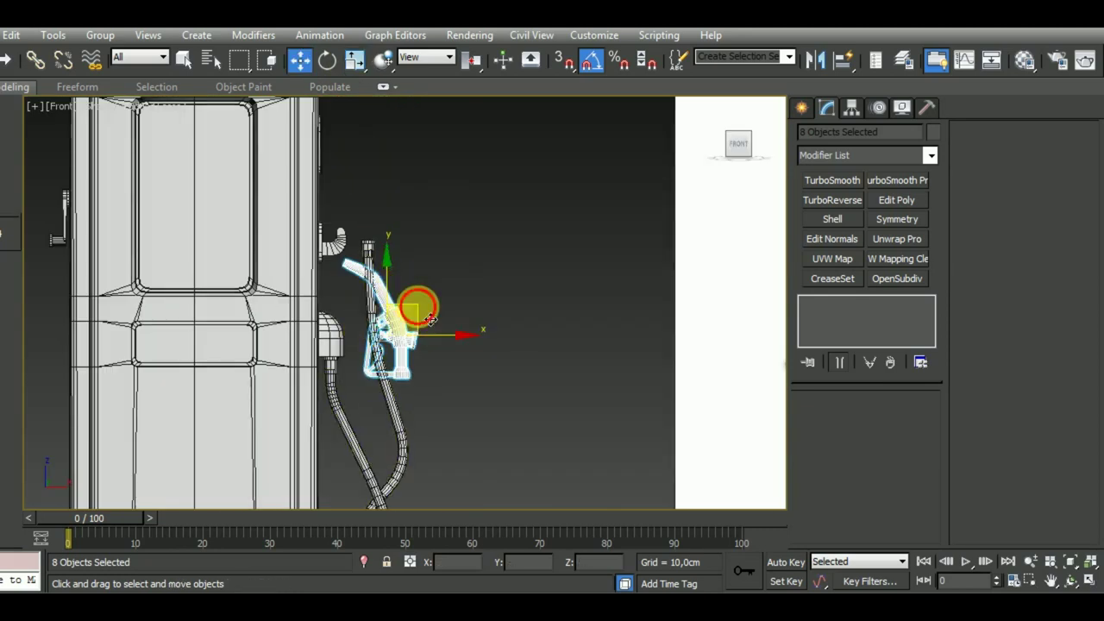
pyautogui.moveTo(419, 308); pyautogui.dragTo(396, 180)
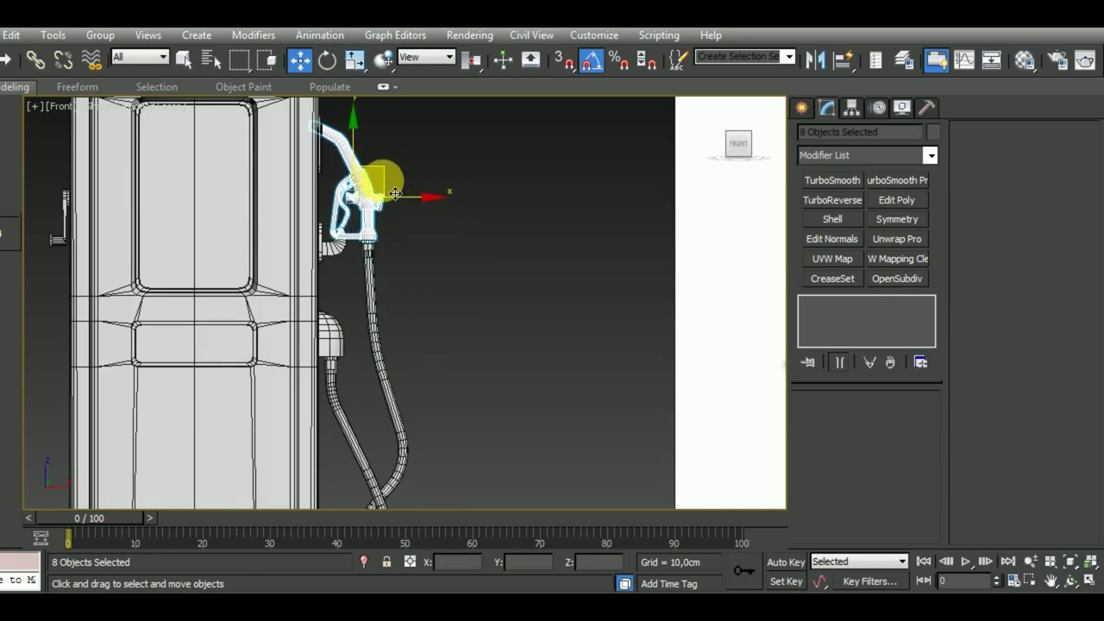
pyautogui.scroll(3, 395, 193)
pyautogui.scroll(3, 374, 238)
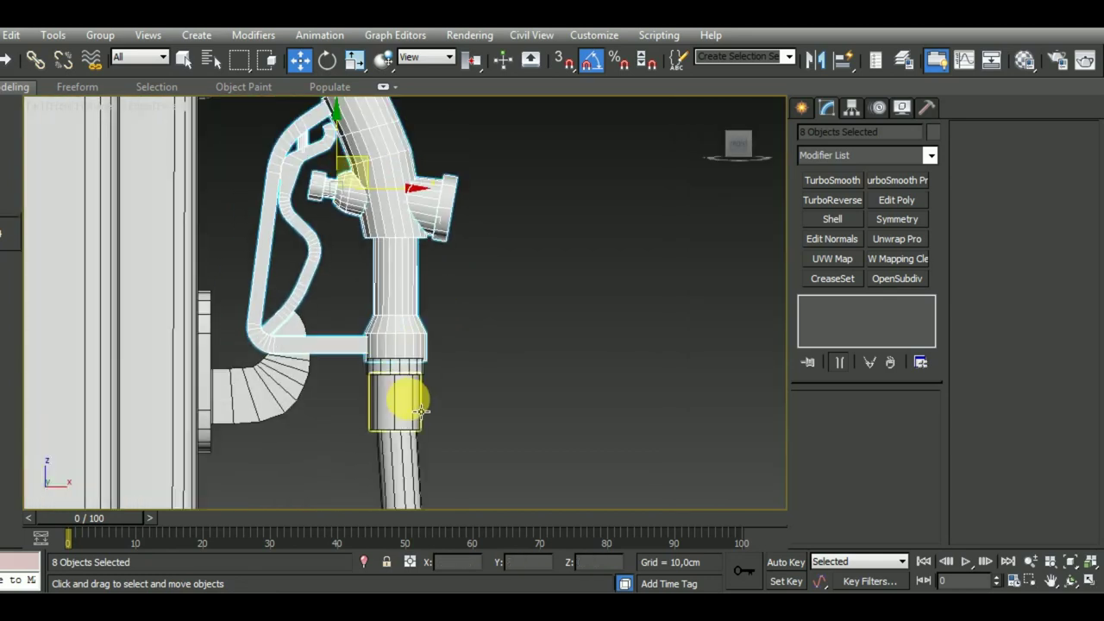
# Group the nozzle parts as Group001 and nudge the group up and left
pyautogui.click(100, 34)
pyautogui.click(110, 54)
pyautogui.click(537, 329)
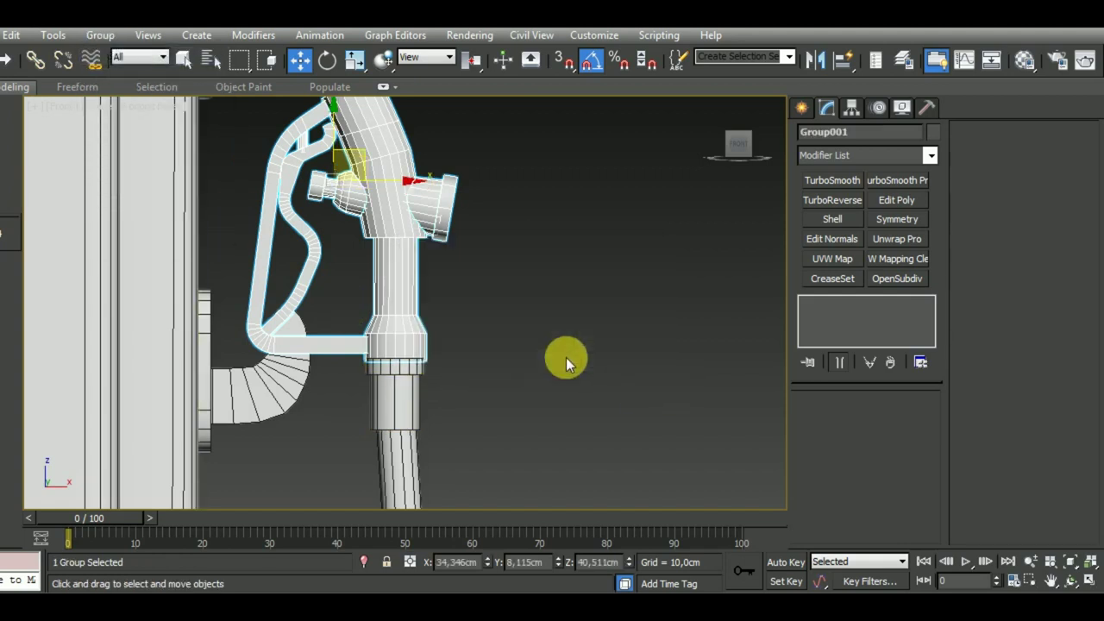
pyautogui.moveTo(393, 189); pyautogui.dragTo(413, 206, button='middle')
pyautogui.moveTo(392, 188)
pyautogui.mouseDown()
pyautogui.moveTo(382, 192)
pyautogui.moveTo(391, 203)
pyautogui.moveTo(370, 193)
pyautogui.mouseUp()
# Nudge the bent pipe Cylinder011 right and shift Group001 slightly left
pyautogui.rightClick(293, 405)
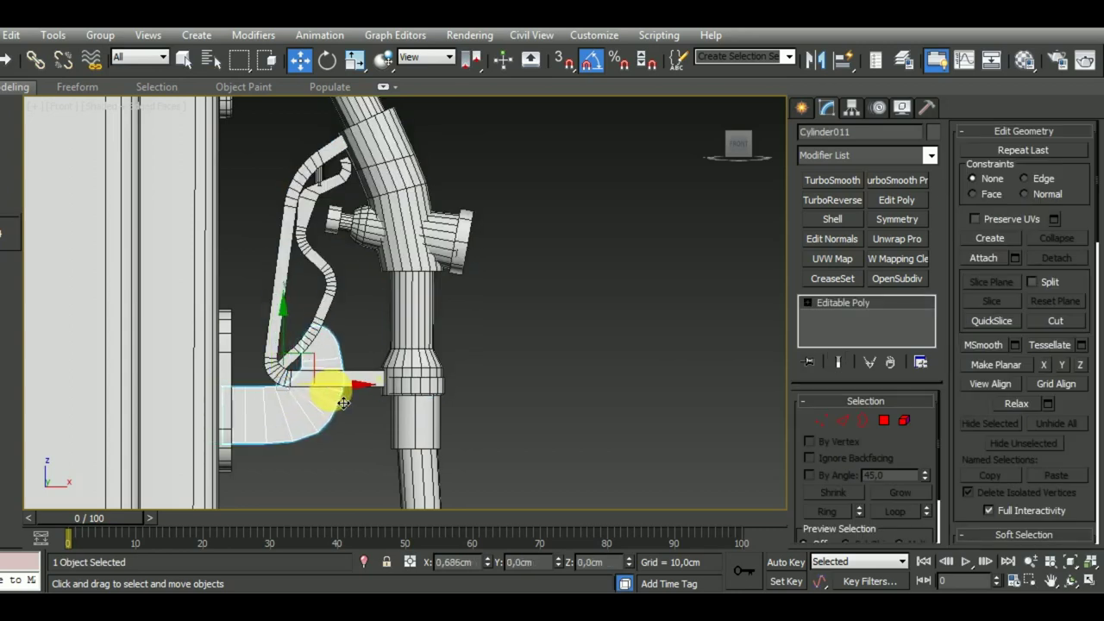
pyautogui.moveTo(343, 402); pyautogui.dragTo(348, 403)
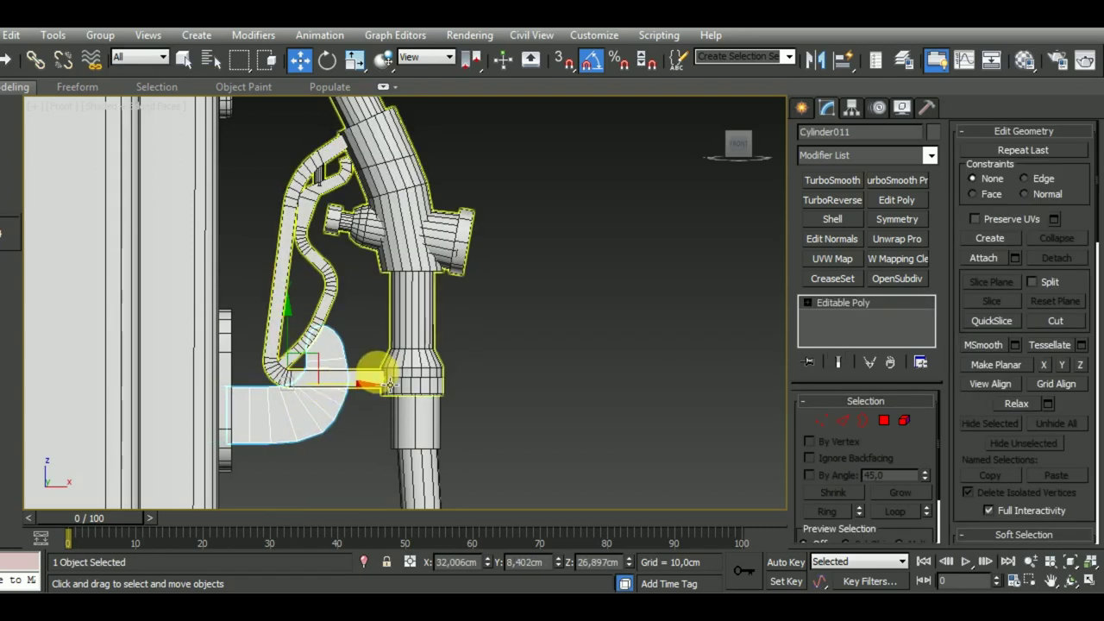
pyautogui.click(414, 362)
pyautogui.moveTo(431, 226); pyautogui.dragTo(427, 225)
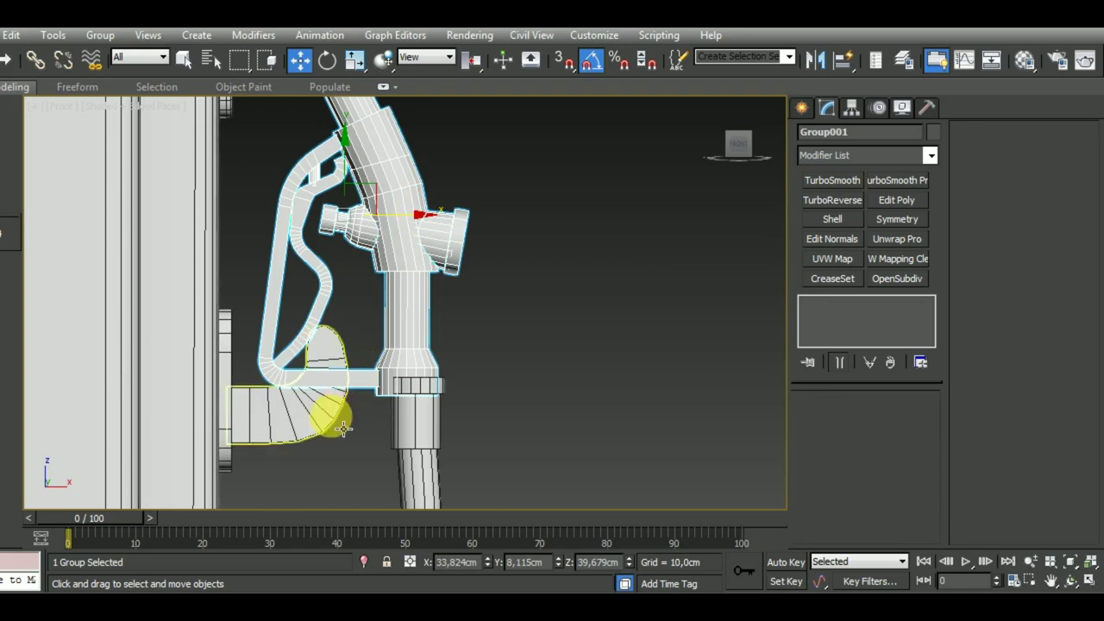
# Move the elbow pipe further right until it meets the nozzle's lower body
pyautogui.click(332, 404)
pyautogui.click(823, 420)
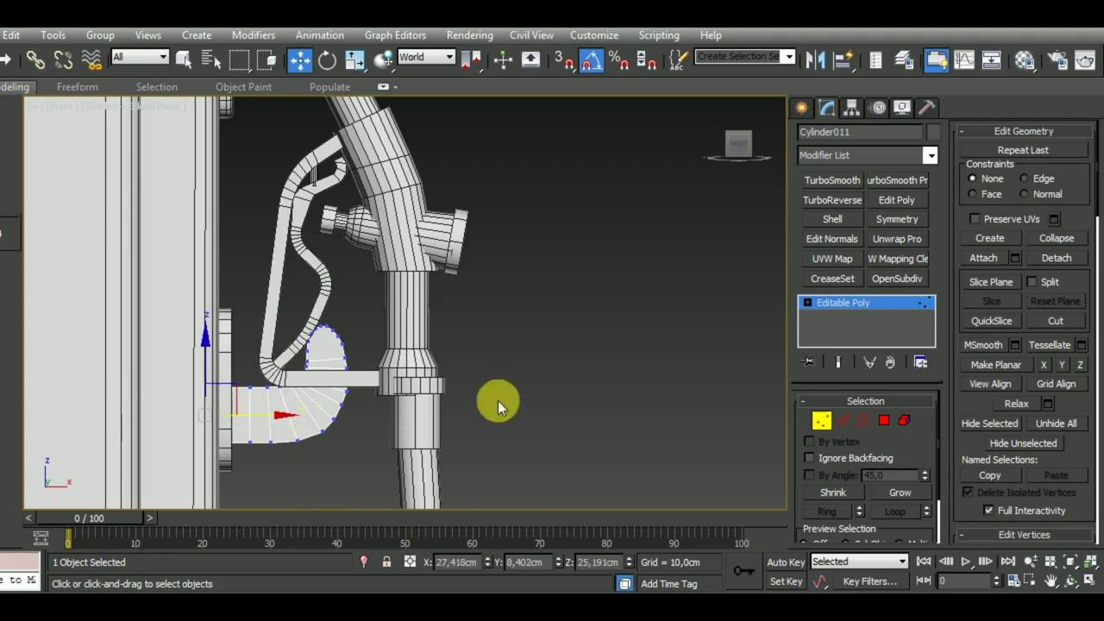
pyautogui.click(822, 420)
pyautogui.moveTo(350, 403); pyautogui.dragTo(364, 403)
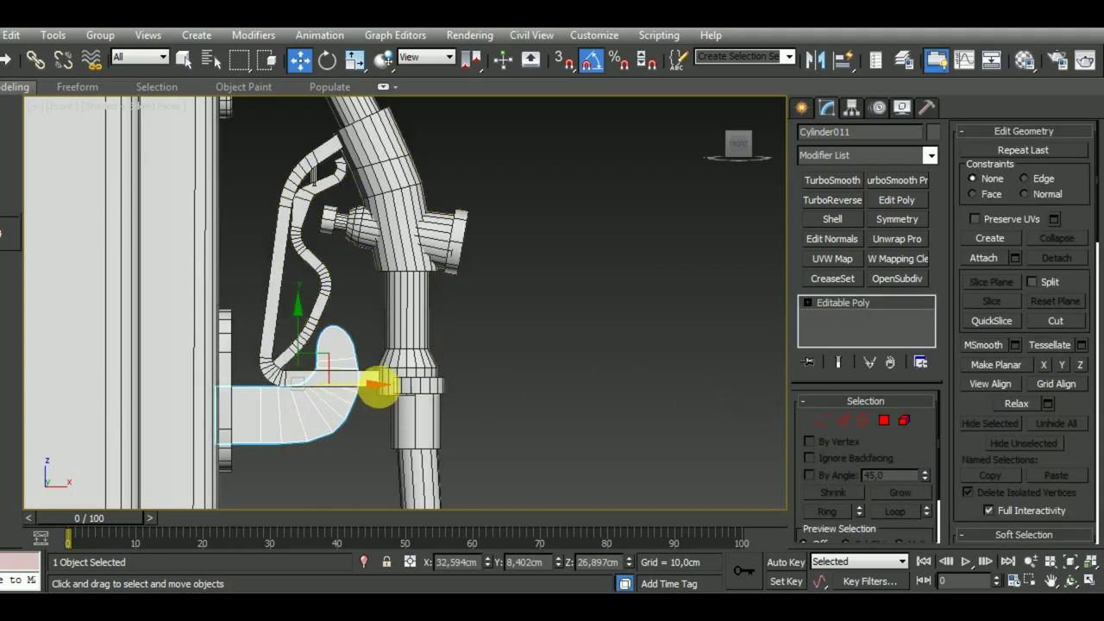
# Shift the nozzle group right and nudge the short cylinder and lower hose pipe left
pyautogui.click(417, 347)
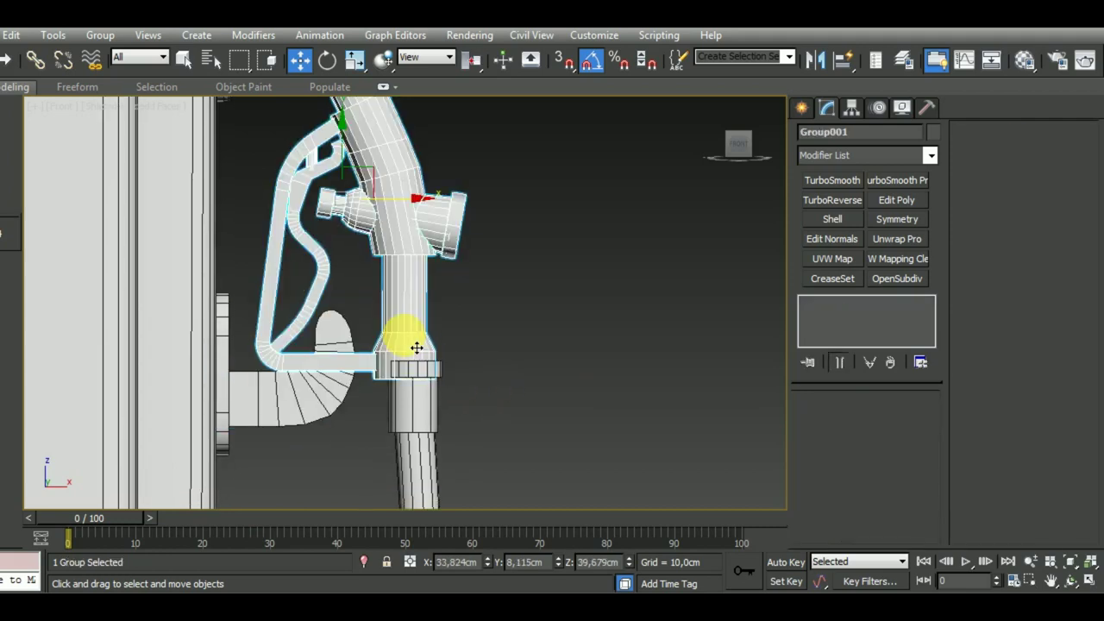
pyautogui.moveTo(420, 211); pyautogui.dragTo(426, 211)
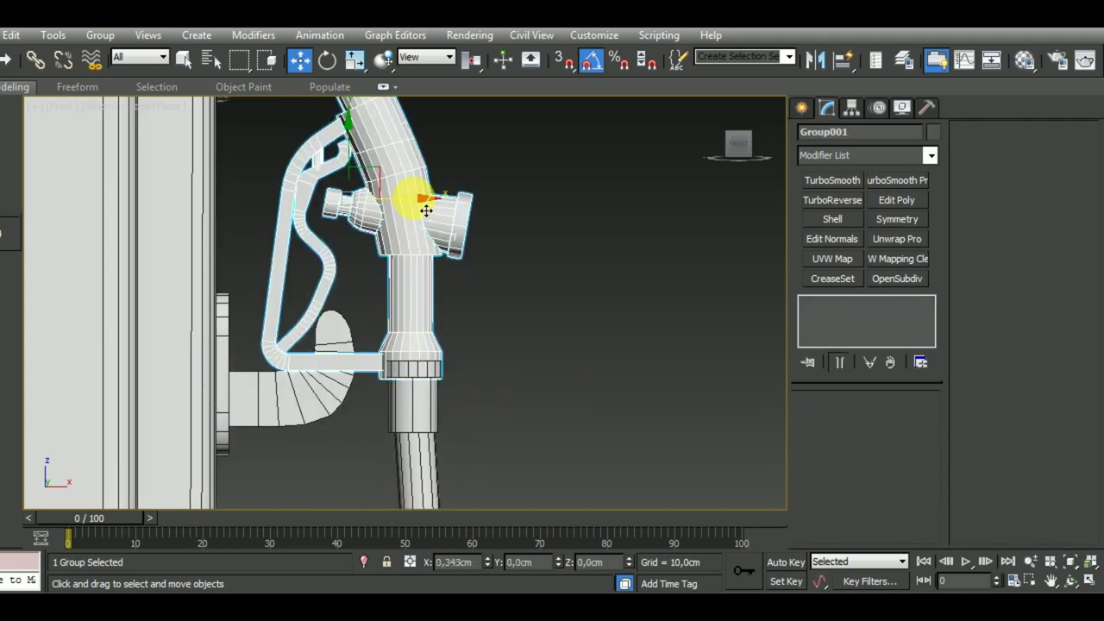
pyautogui.moveTo(461, 419); pyautogui.dragTo(444, 359, button='middle')
pyautogui.click(415, 359)
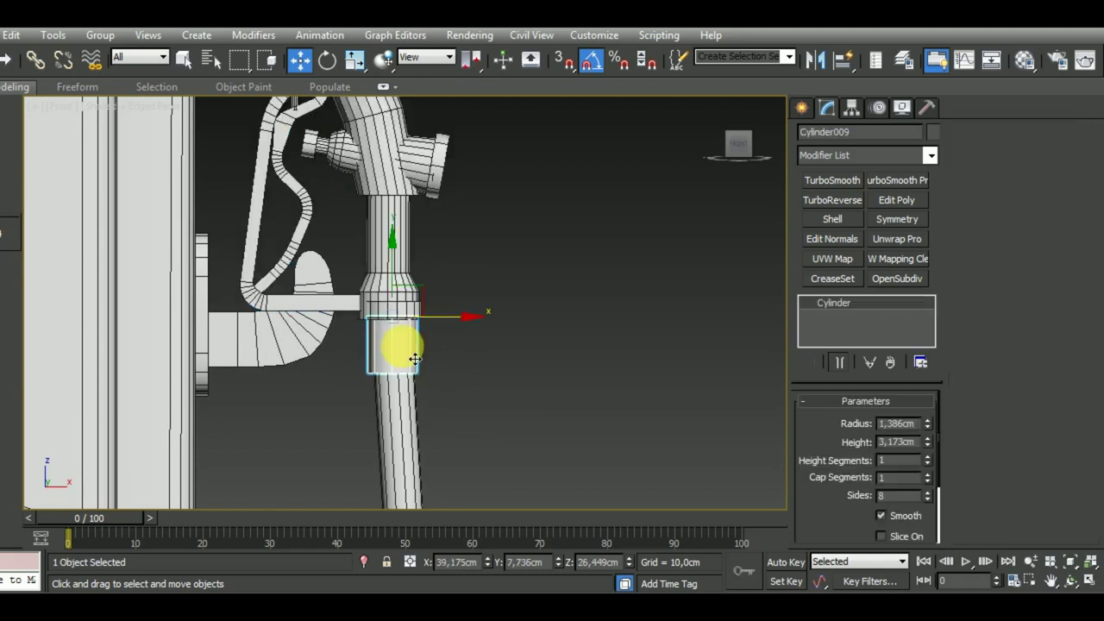
pyautogui.keyDown('ctrl'); pyautogui.click(419, 434); pyautogui.keyUp('ctrl')
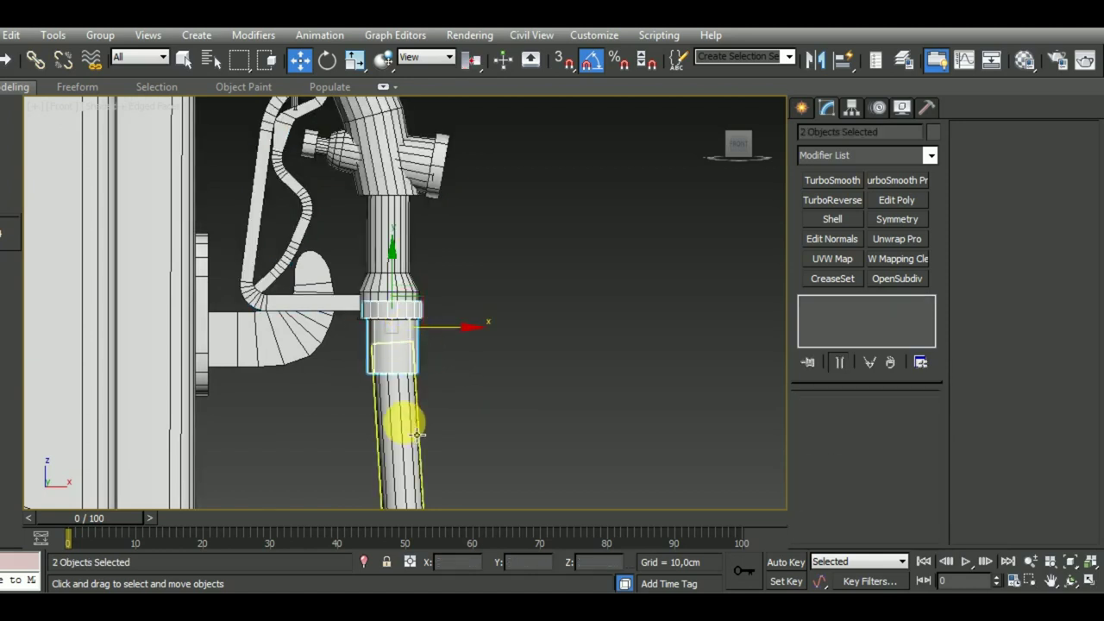
pyautogui.moveTo(457, 338); pyautogui.dragTo(424, 305)
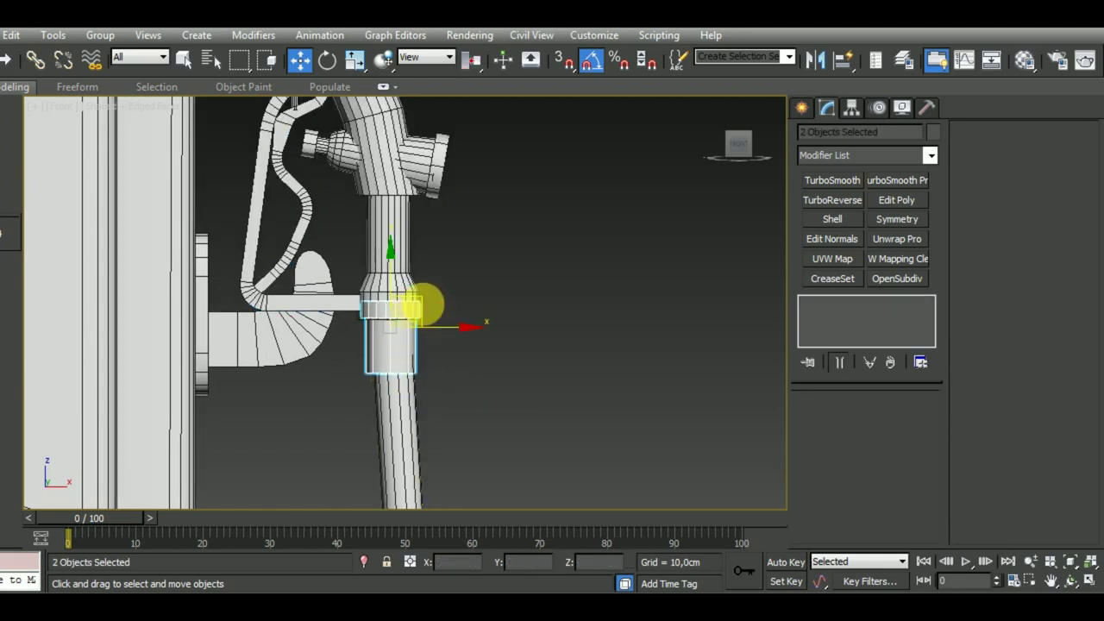
# Lower ring Cylinder010 beneath the collar at 1.71cm radius and center it on the pipe
pyautogui.click(402, 302)
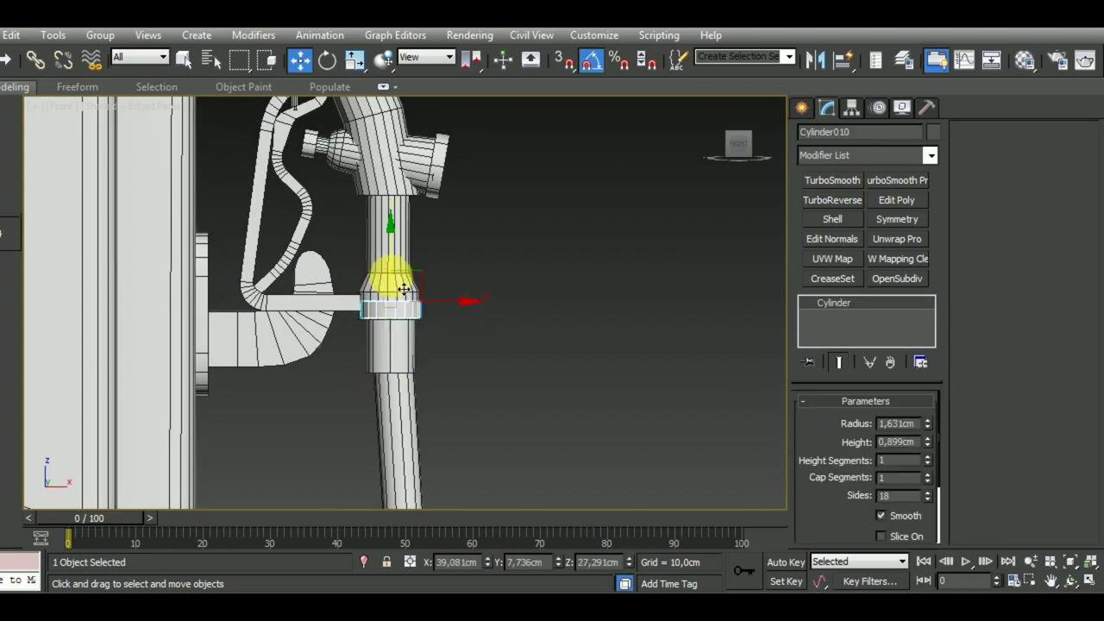
pyautogui.moveTo(404, 290); pyautogui.dragTo(405, 301)
pyautogui.scroll(3, 401, 319)
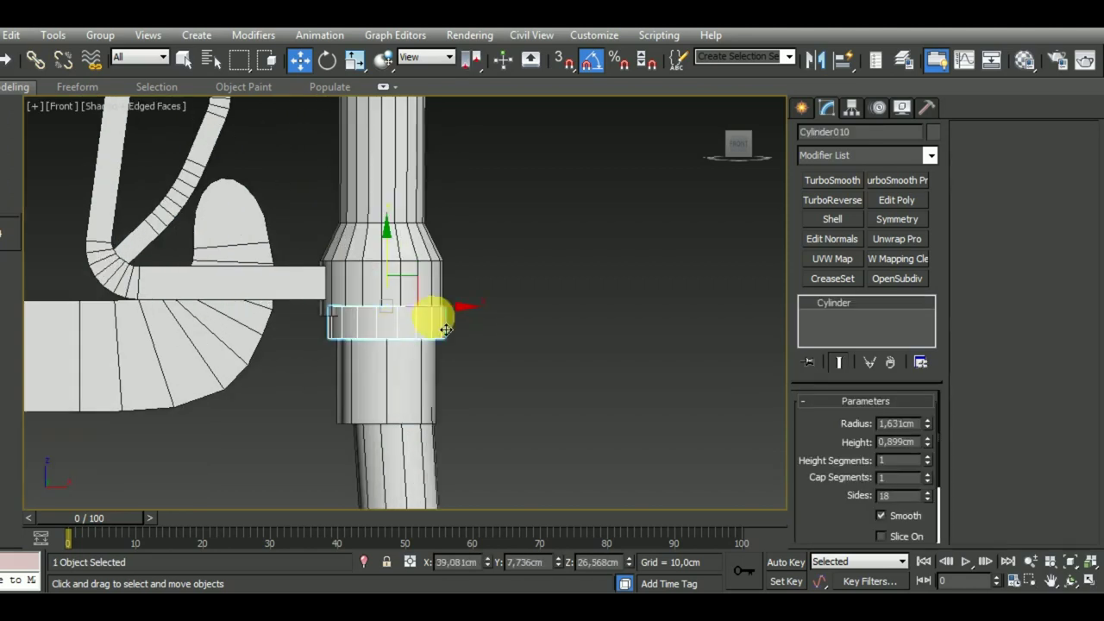
pyautogui.moveTo(467, 320); pyautogui.dragTo(463, 322)
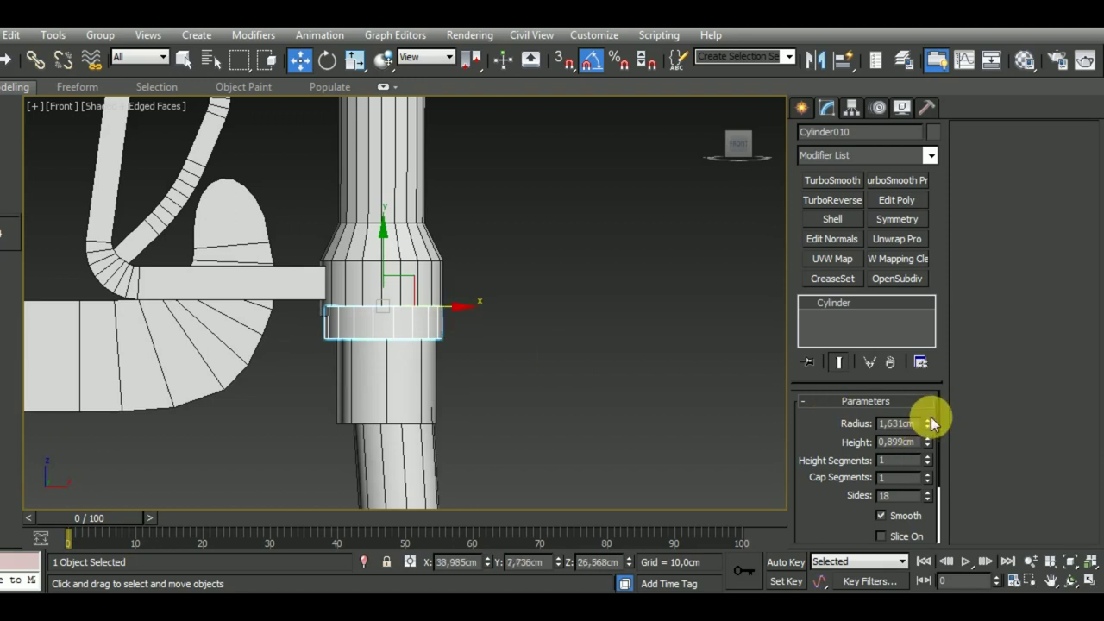
pyautogui.moveTo(930, 422); pyautogui.dragTo(938, 416)
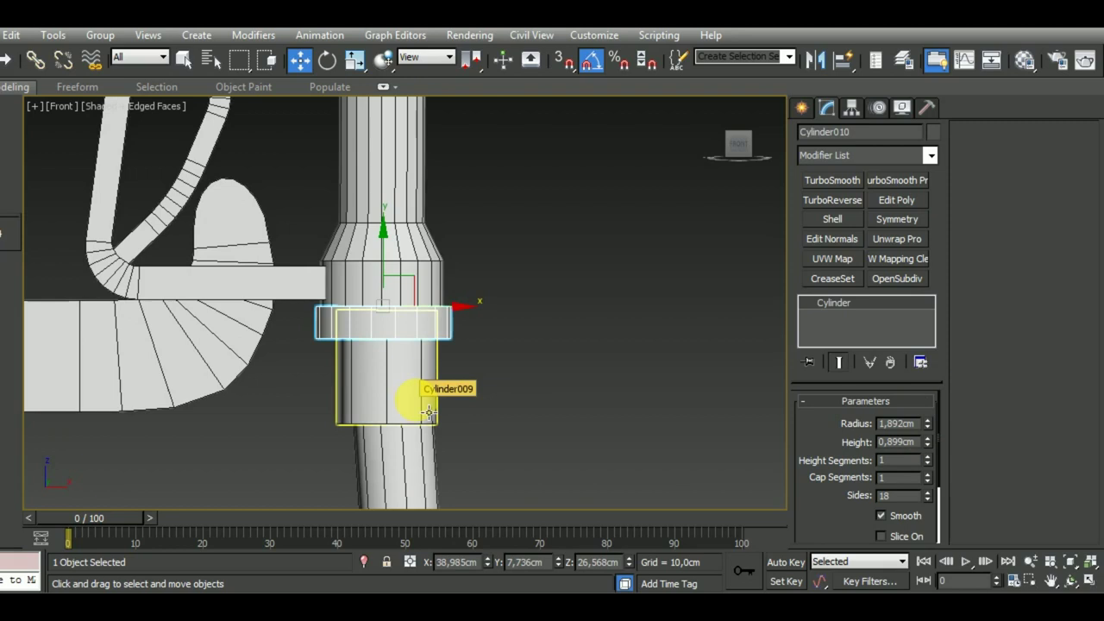
pyautogui.hotkey('ctrl', 'z')
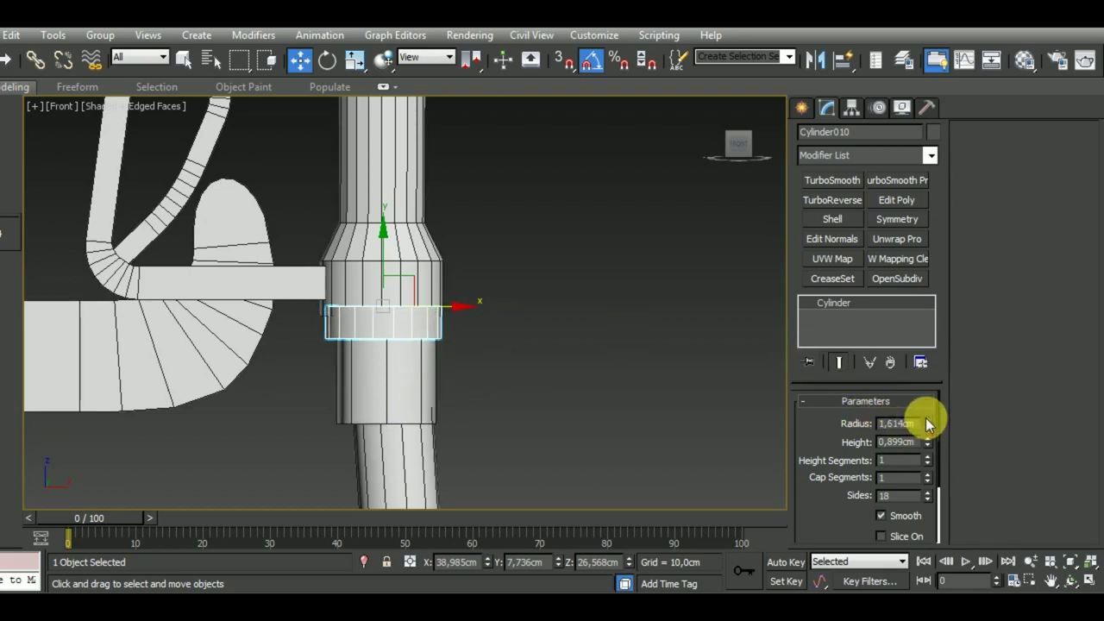
pyautogui.scroll(1, 601, 387)
pyautogui.scroll(2, 458, 337)
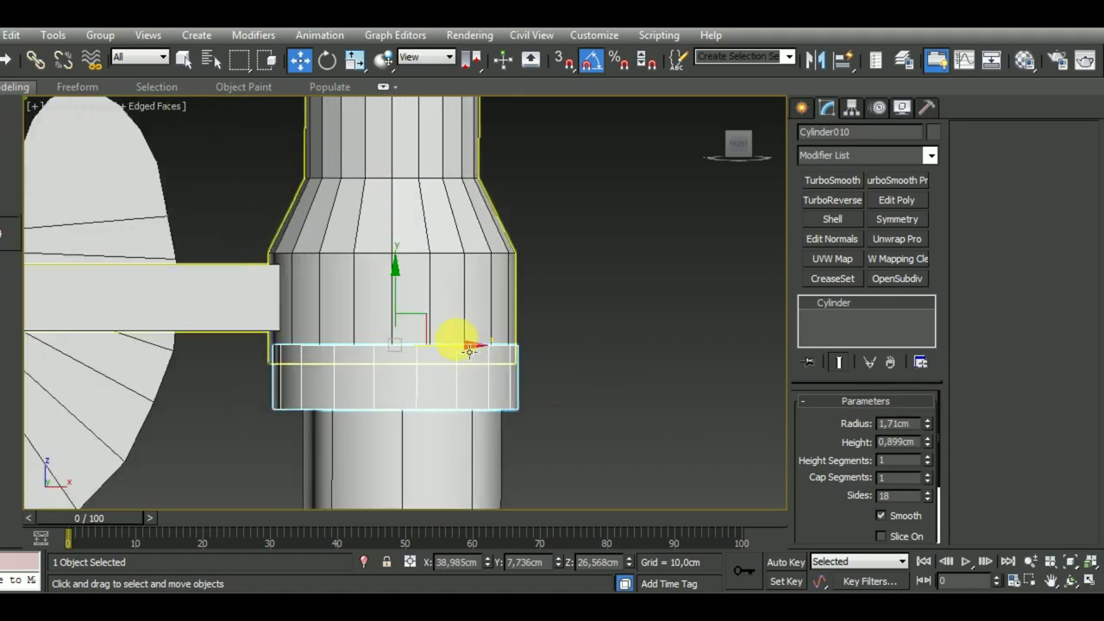
pyautogui.moveTo(469, 356); pyautogui.dragTo(474, 358)
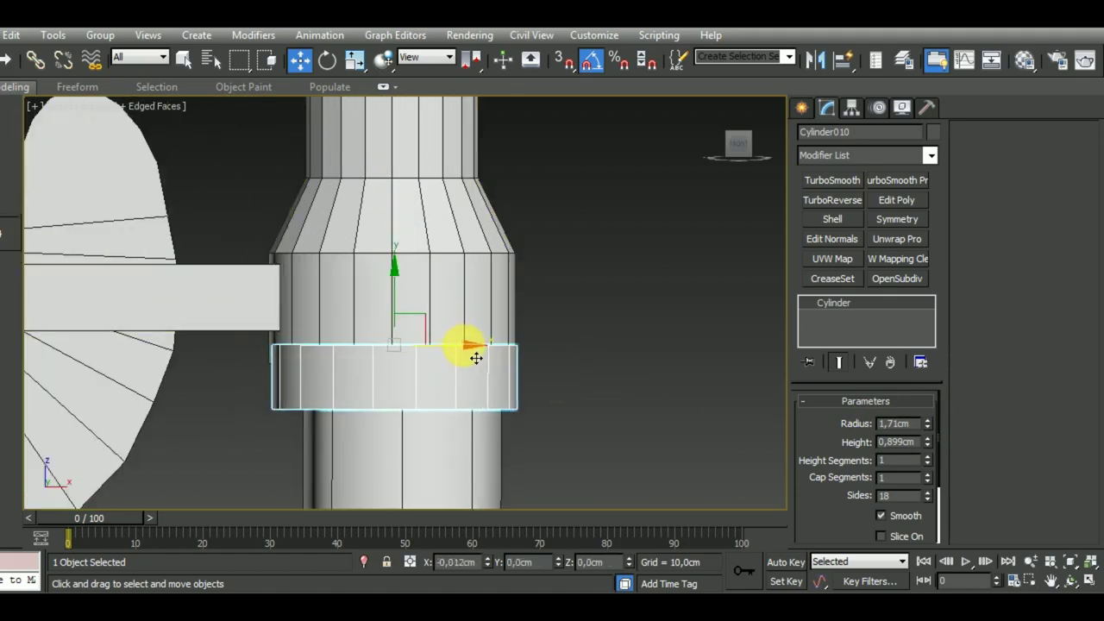
pyautogui.scroll(-3, 474, 358)
pyautogui.moveTo(456, 328)
pyautogui.keyDown('alt'); pyautogui.mouseDown(button='middle')
pyautogui.moveTo(529, 366)
pyautogui.moveTo(472, 368)
pyautogui.mouseUp(button='middle'); pyautogui.keyUp('alt')
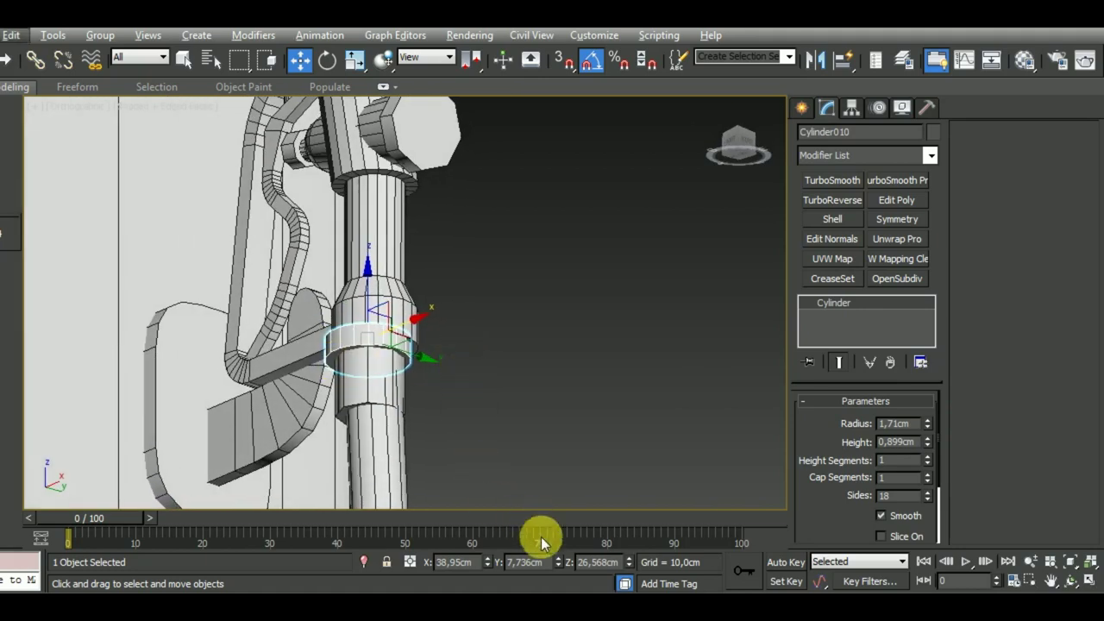
# Slide ring Cylinder010 flush along the pipe and widen its radius to 1.916cm
pyautogui.moveTo(559, 569); pyautogui.dragTo(561, 567)
pyautogui.rightClick(561, 567)
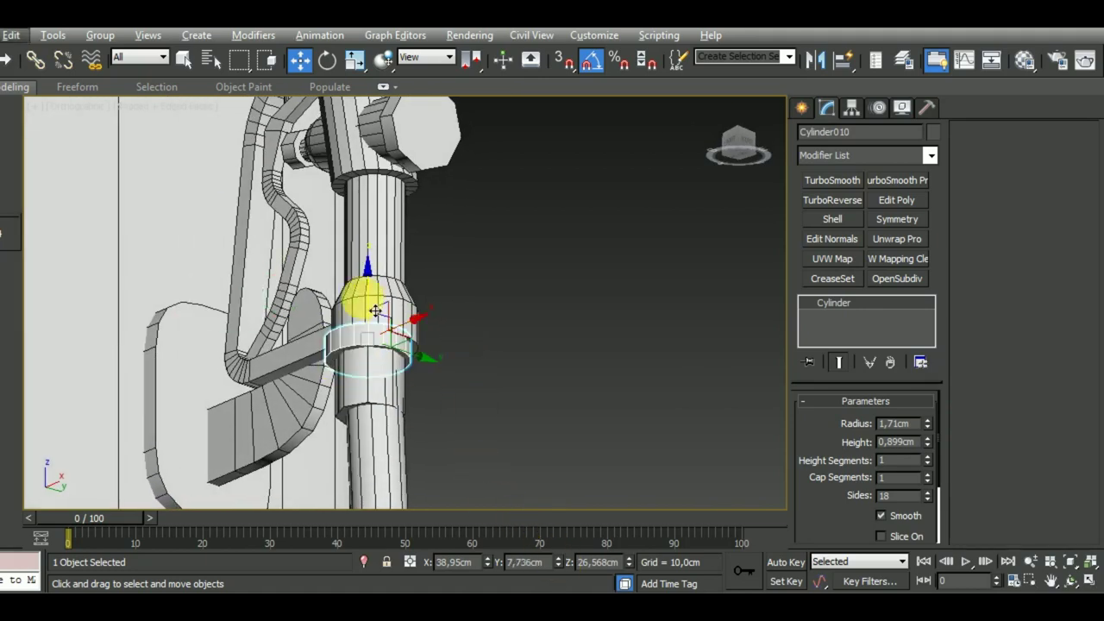
pyautogui.click(402, 303)
pyautogui.click(376, 327)
pyautogui.moveTo(376, 328)
pyautogui.keyDown('alt'); pyautogui.mouseDown(button='middle')
pyautogui.moveTo(406, 414)
pyautogui.moveTo(417, 346)
pyautogui.mouseUp(button='middle'); pyautogui.keyUp('alt')
pyautogui.moveTo(430, 344); pyautogui.dragTo(444, 344)
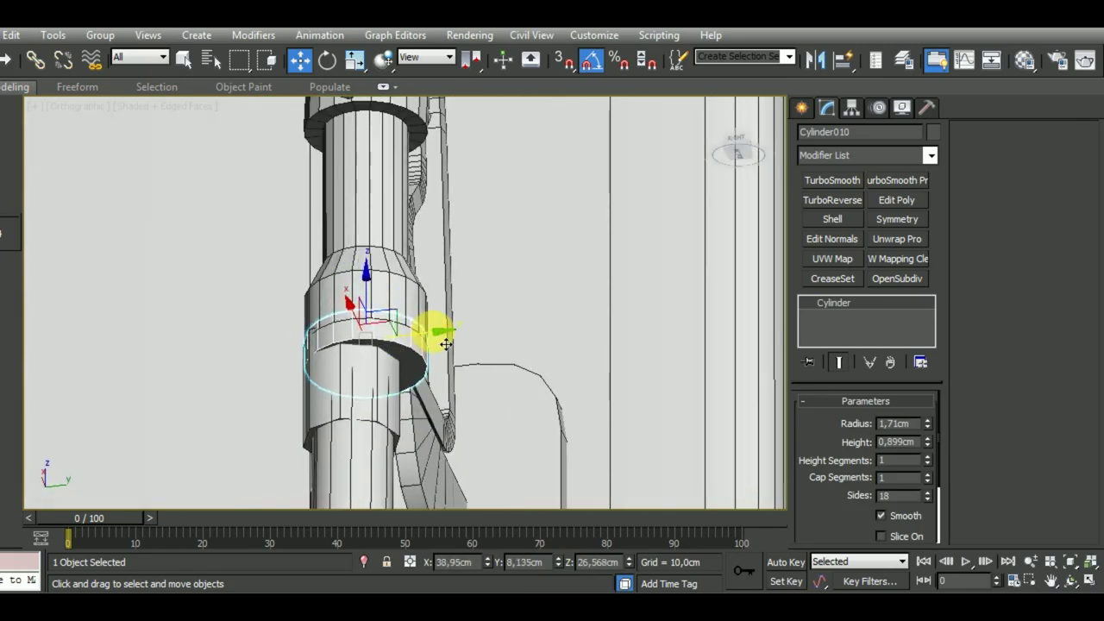
pyautogui.moveTo(928, 424); pyautogui.dragTo(936, 420)
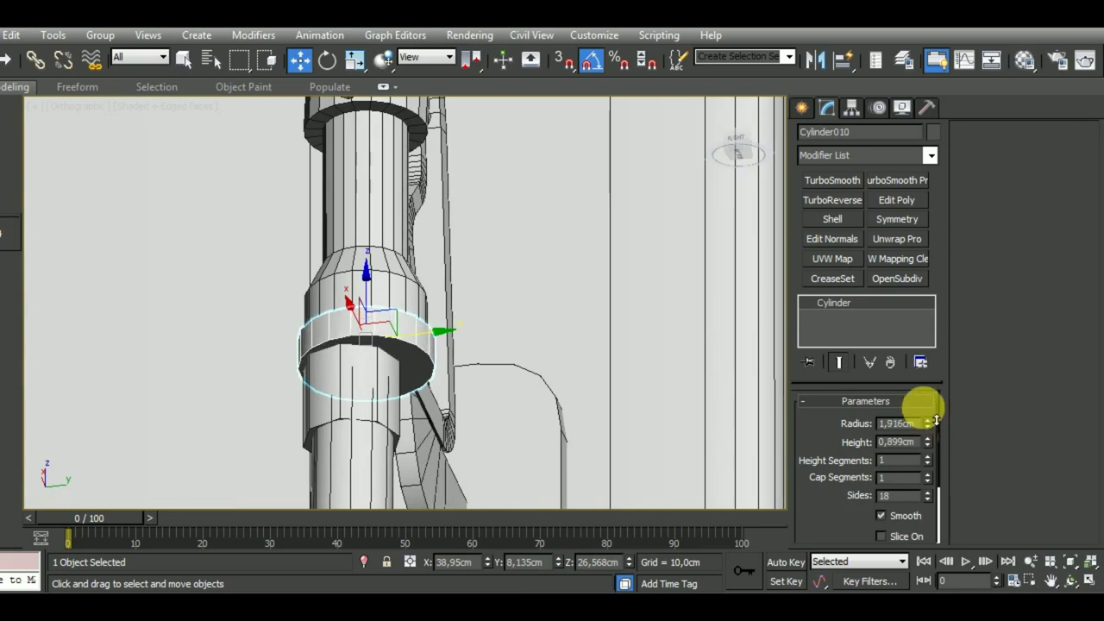
# Slide the sleeve Cylinder009 along Y to line up with the ring
pyautogui.click(357, 411)
pyautogui.click(370, 382)
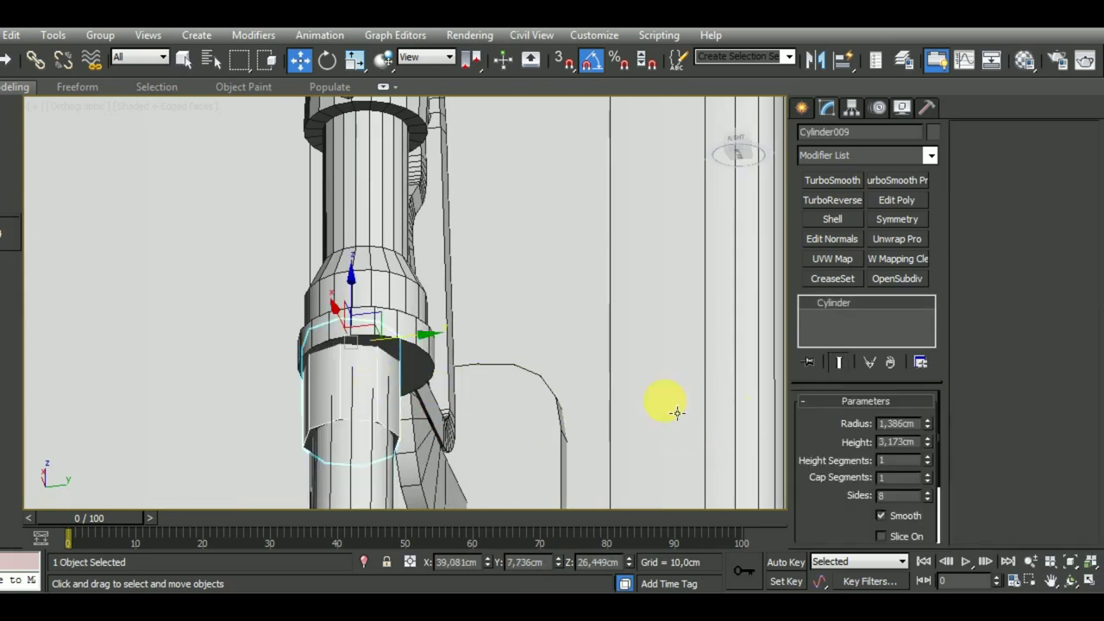
pyautogui.moveTo(419, 350); pyautogui.dragTo(434, 351)
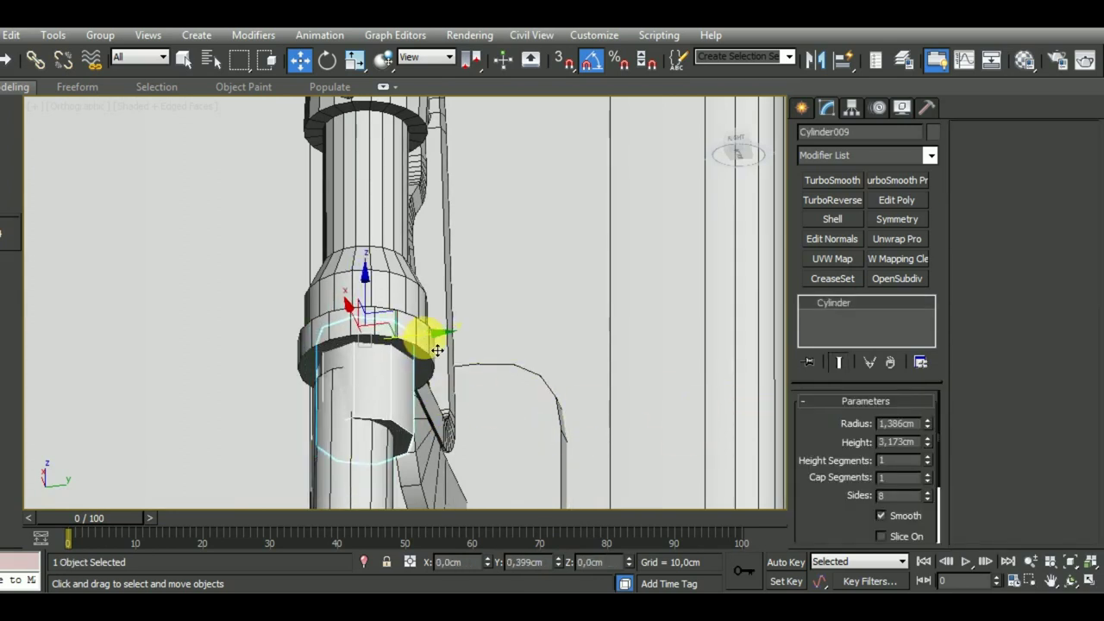
pyautogui.click(844, 58)
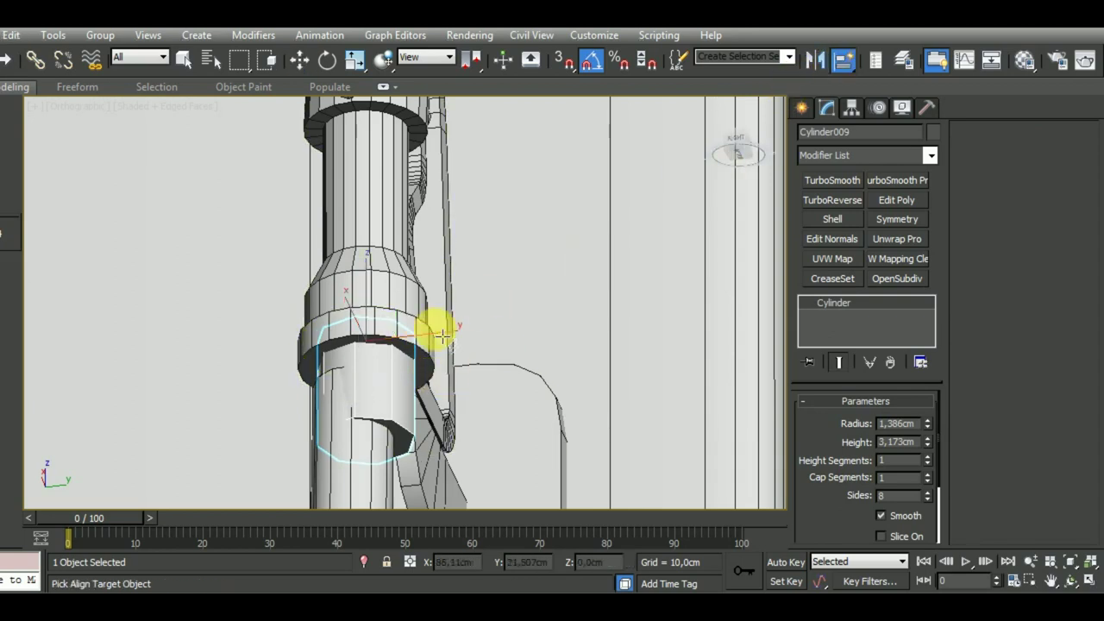
pyautogui.rightClick(399, 343)
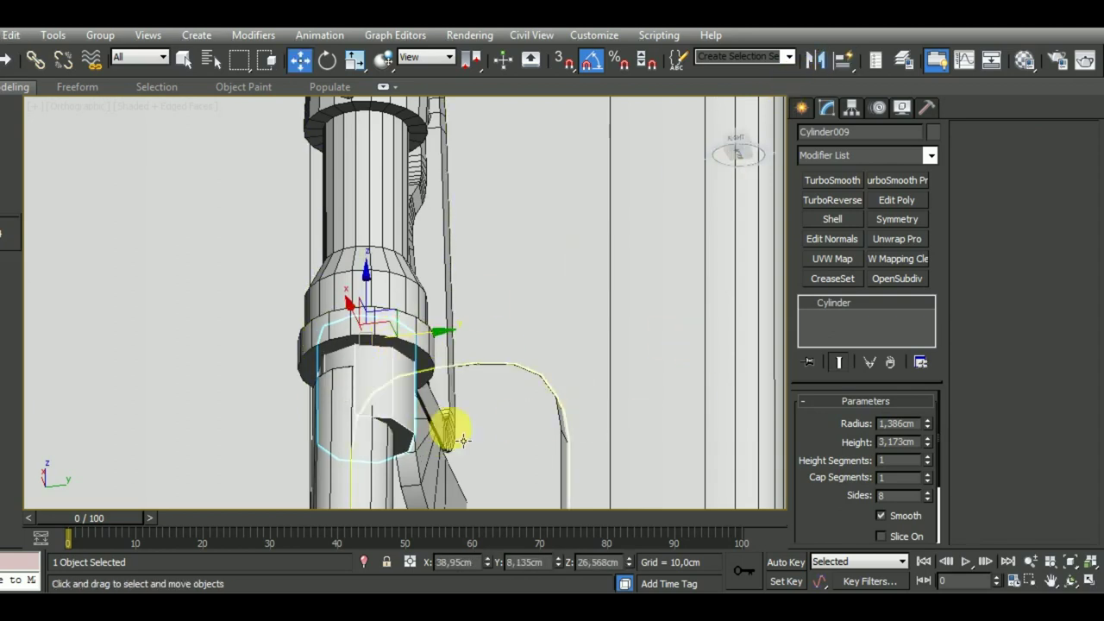
pyautogui.click(365, 455)
# In Vertex mode on hose Line001, select the top end vertex
pyautogui.keyDown('alt'); pyautogui.moveTo(500, 400); pyautogui.dragTo(489, 363, button='middle'); pyautogui.keyUp('alt')
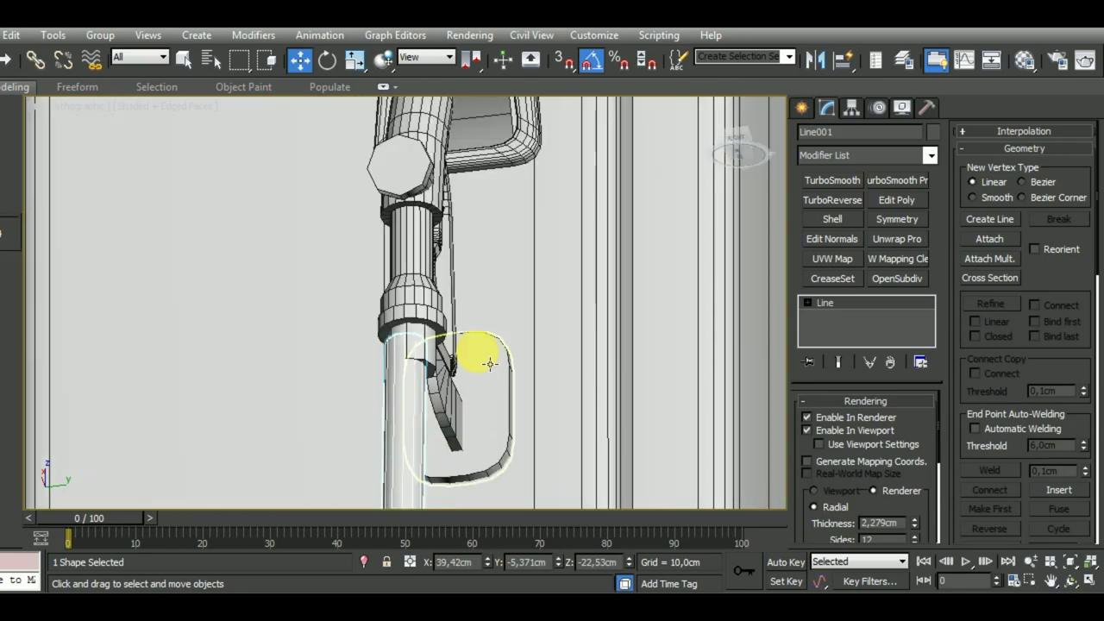
pyautogui.press('f')
pyautogui.scroll(-3, 472, 359)
pyautogui.scroll(4, 472, 359)
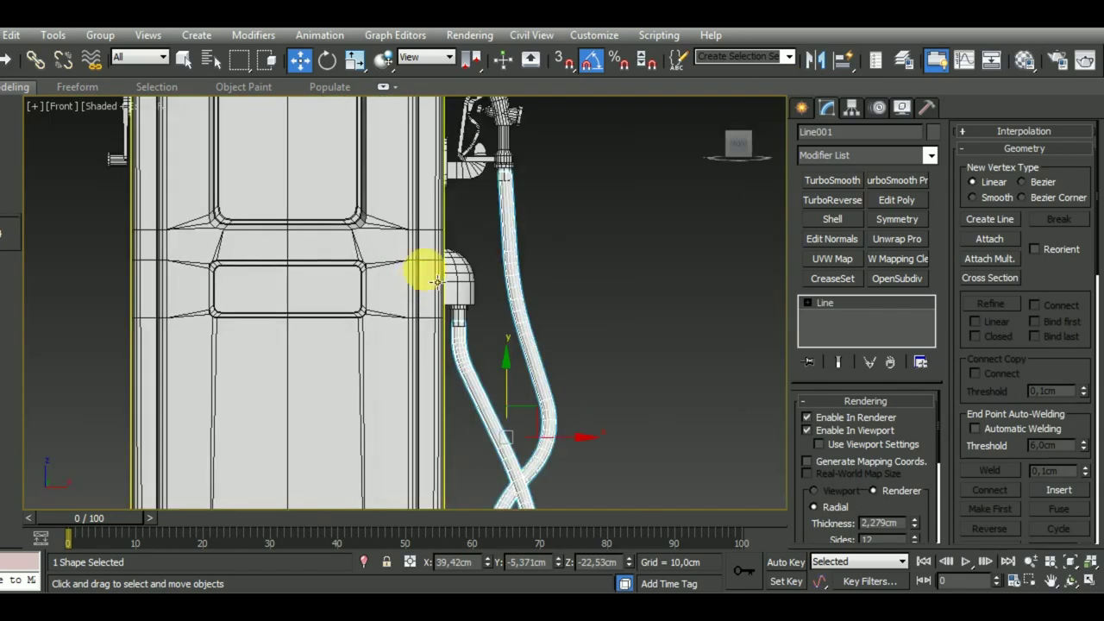
pyautogui.keyDown('alt'); pyautogui.moveTo(534, 185); pyautogui.dragTo(431, 326, button='middle'); pyautogui.keyUp('alt')
pyautogui.click(815, 303)
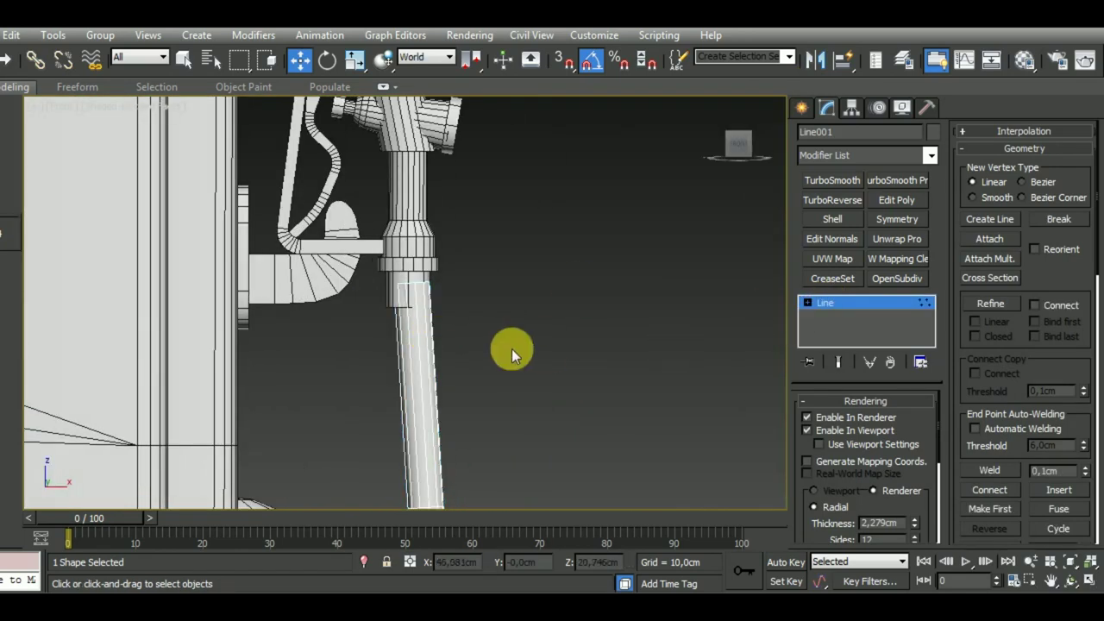
pyautogui.keyDown('alt'); pyautogui.moveTo(510, 350); pyautogui.dragTo(501, 259, button='middle'); pyautogui.keyUp('alt')
pyautogui.moveTo(503, 259); pyautogui.dragTo(382, 362)
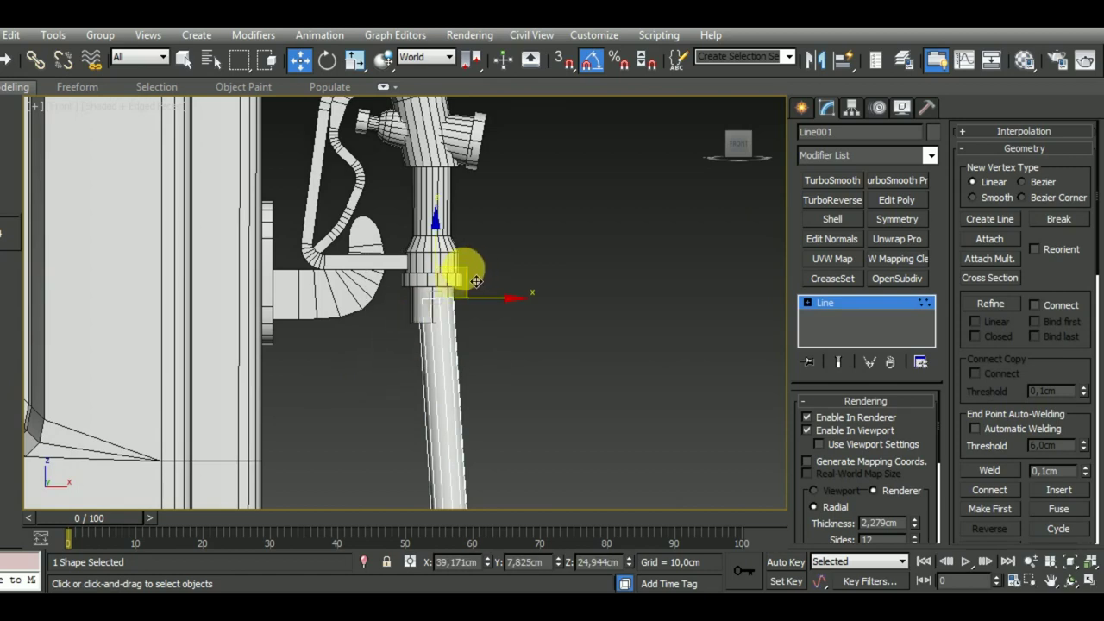
# Move the hose's top vertex into the sleeve, center it, and exit Vertex mode
pyautogui.moveTo(476, 281); pyautogui.dragTo(455, 323)
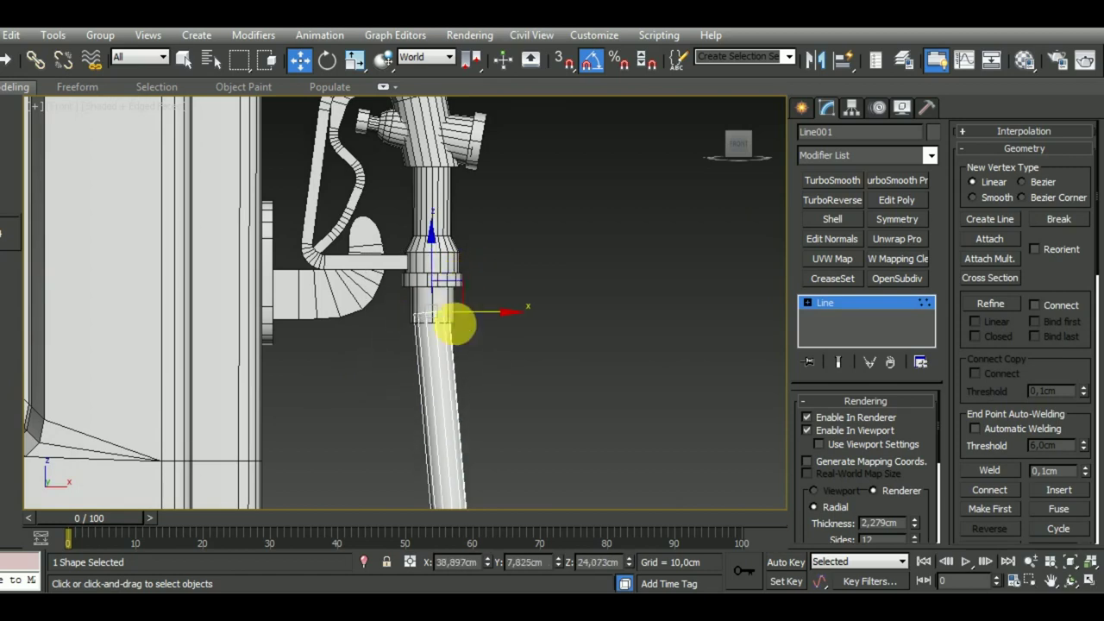
pyautogui.moveTo(454, 323)
pyautogui.keyDown('alt'); pyautogui.mouseDown(button='middle')
pyautogui.moveTo(439, 333)
pyautogui.moveTo(463, 340)
pyautogui.moveTo(345, 359)
pyautogui.moveTo(477, 308)
pyautogui.mouseUp(button='middle'); pyautogui.keyUp('alt')
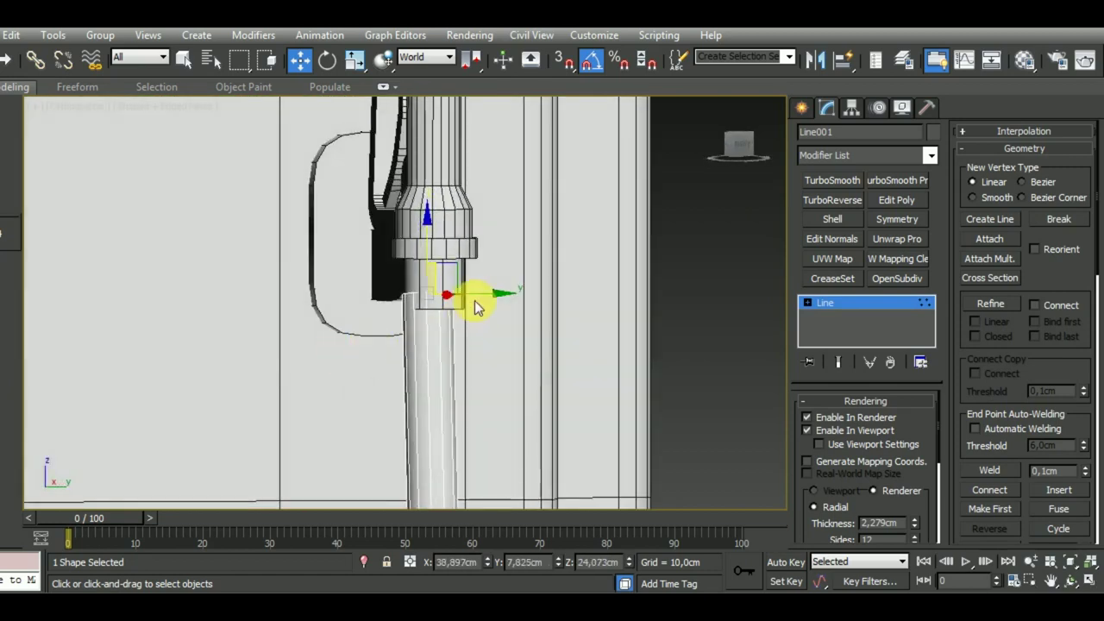
pyautogui.moveTo(496, 304); pyautogui.dragTo(479, 288)
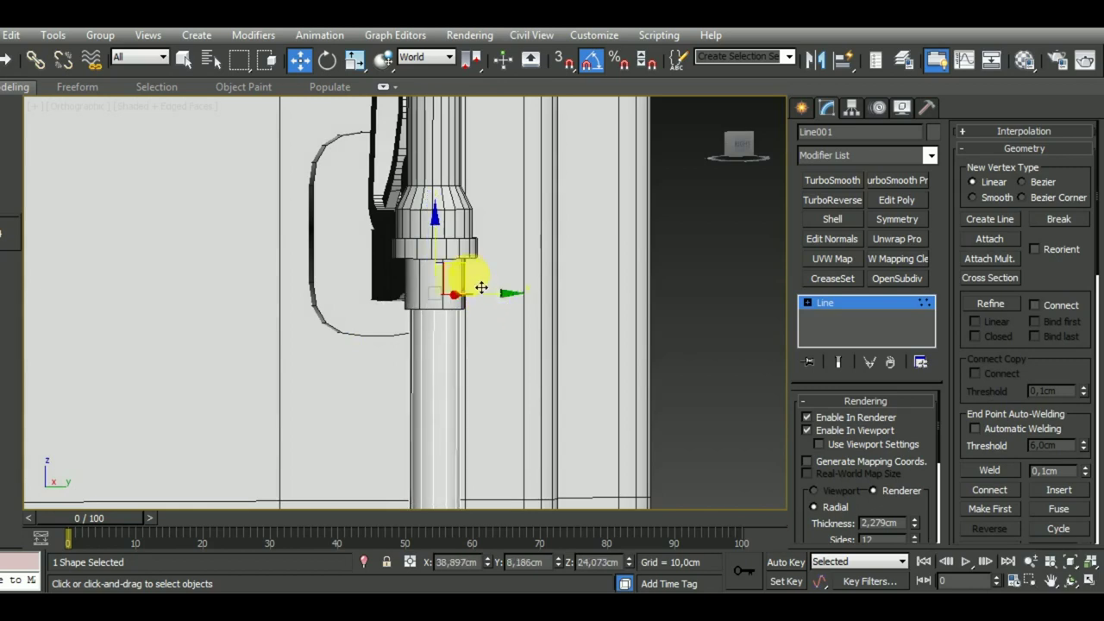
pyautogui.scroll(-5, 487, 319)
pyautogui.moveTo(487, 319)
pyautogui.keyDown('alt'); pyautogui.mouseDown(button='middle')
pyautogui.moveTo(595, 388)
pyautogui.moveTo(489, 255)
pyautogui.mouseUp(button='middle'); pyautogui.keyUp('alt')
pyautogui.click(828, 302)
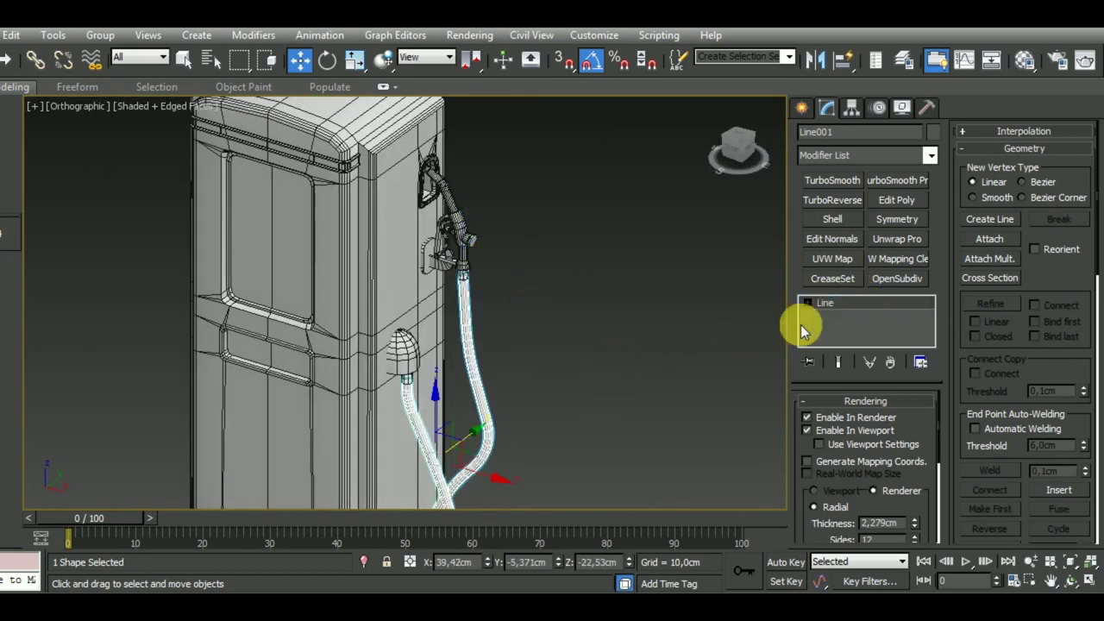
pyautogui.scroll(3, 541, 366)
pyautogui.scroll(-5, 541, 366)
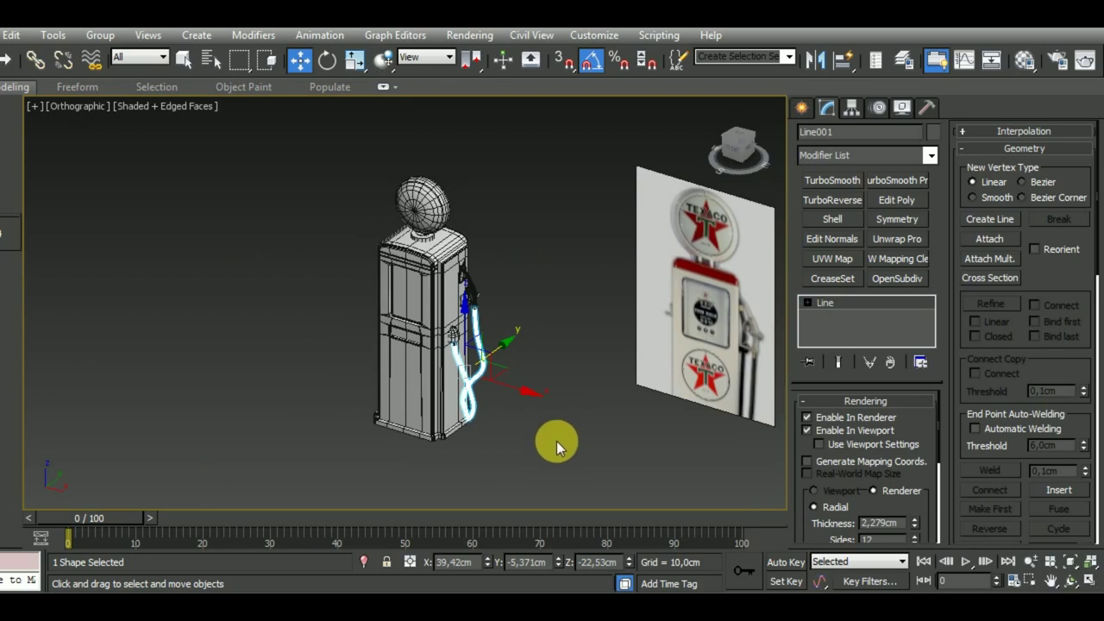
# Show the pump in a plain shaded Perspective view with Edged Faces off, with nothing selected
pyautogui.press('p')
pyautogui.press('F4')
pyautogui.moveTo(555, 478)
pyautogui.mouseDown(button='middle')
pyautogui.moveTo(575, 480)
pyautogui.moveTo(552, 464)
pyautogui.mouseUp(button='middle')
pyautogui.click(569, 473)
pyautogui.scroll(5, 492, 288)
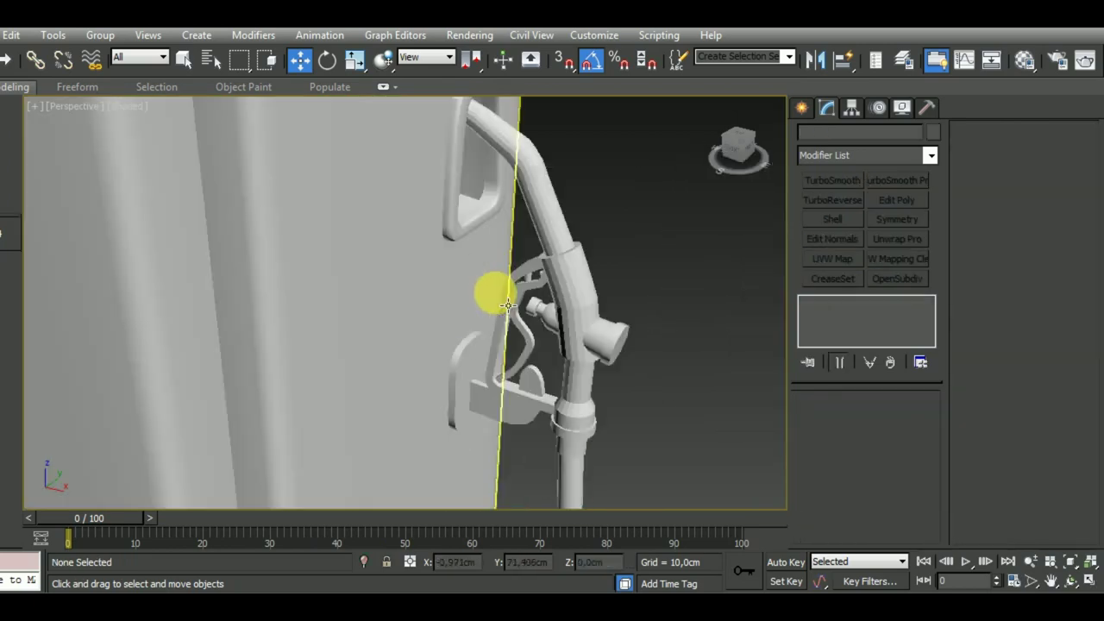
pyautogui.scroll(-1, 497, 293)
pyautogui.scroll(-2, 515, 312)
pyautogui.scroll(-3, 509, 308)
# Select the Texaco reference plane Plane001 and hide it, leaving the finished pump alone
pyautogui.moveTo(509, 308)
pyautogui.keyDown('alt'); pyautogui.mouseDown(button='middle')
pyautogui.moveTo(610, 458)
pyautogui.moveTo(604, 446)
pyautogui.moveTo(662, 355)
pyautogui.mouseUp(button='middle'); pyautogui.keyUp('alt')
pyautogui.click(662, 355)
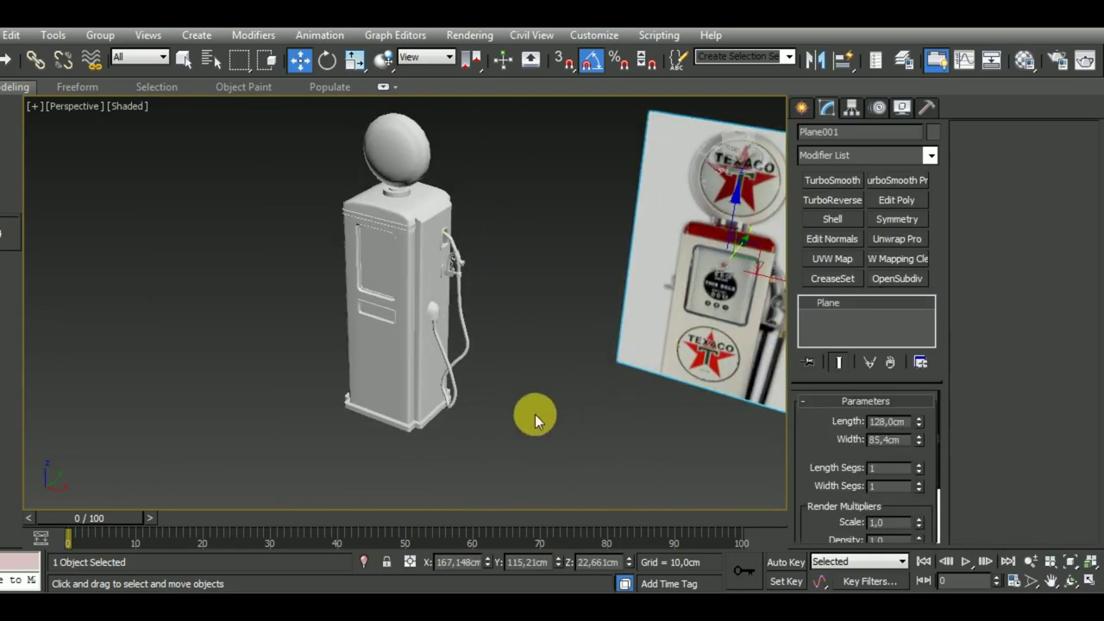
pyautogui.press('Delete')
pyautogui.moveTo(532, 411)
pyautogui.keyDown('alt'); pyautogui.mouseDown(button='middle')
pyautogui.moveTo(648, 468)
pyautogui.moveTo(651, 459)
pyautogui.mouseUp(button='middle'); pyautogui.keyUp('alt')
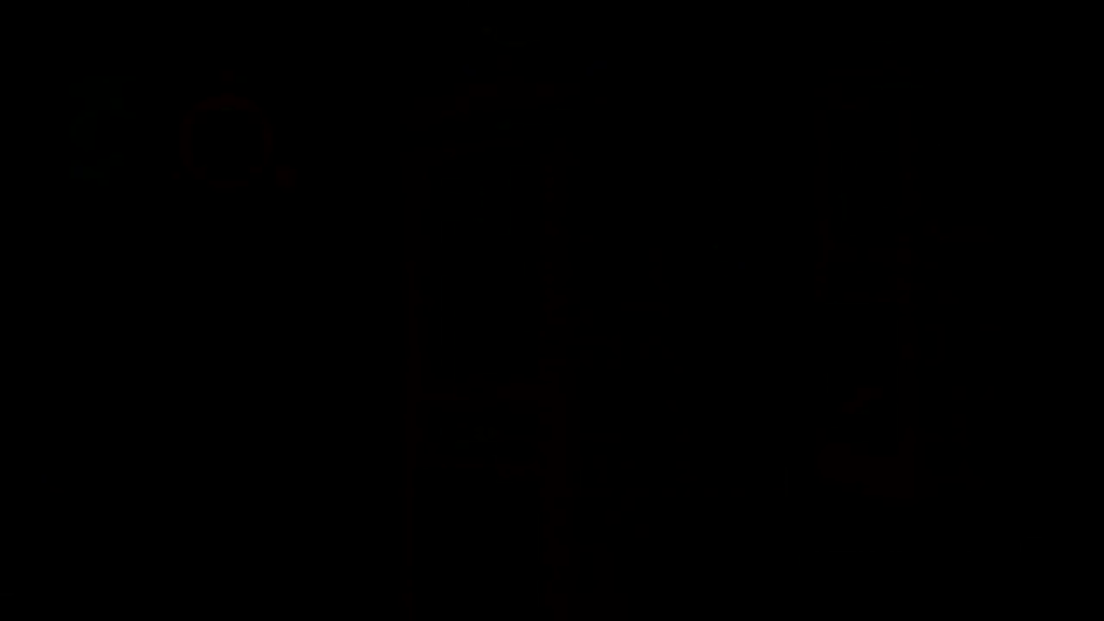